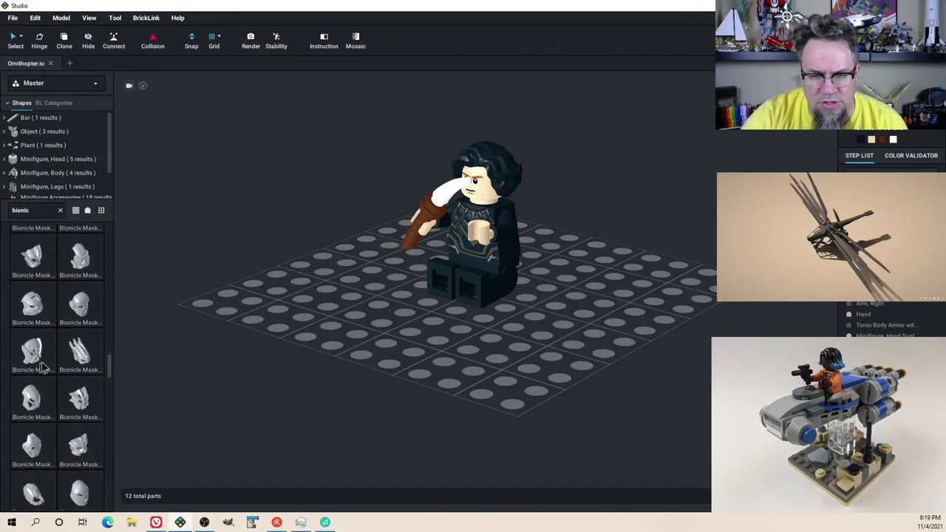
Step: Go through the Bionicle parts and try out the Bionicle Weapon Sword with Hydraulics and 3 Pin Holes as a wing
{"action": "scroll", "coordinate": [84, 365], "scroll_direction": "down", "scroll_amount": 10}
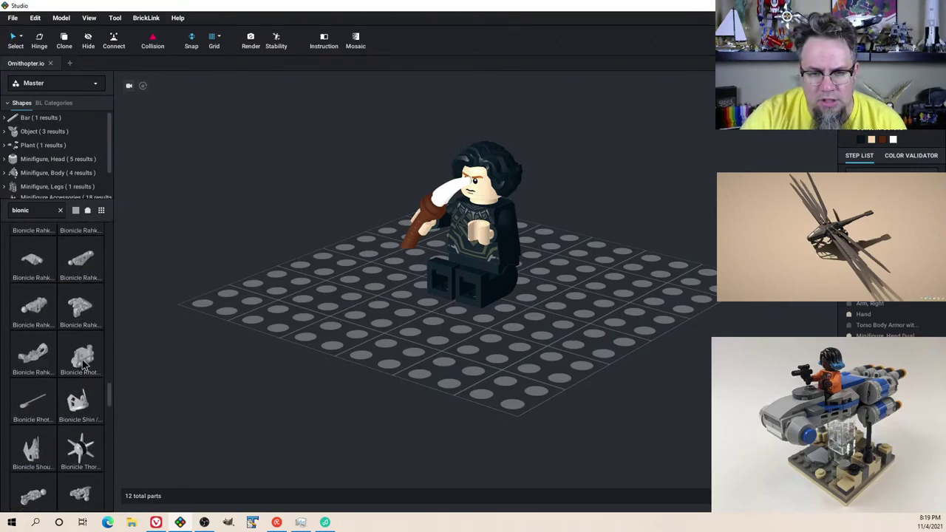
{"action": "scroll", "coordinate": [84, 366], "scroll_direction": "down", "scroll_amount": 10}
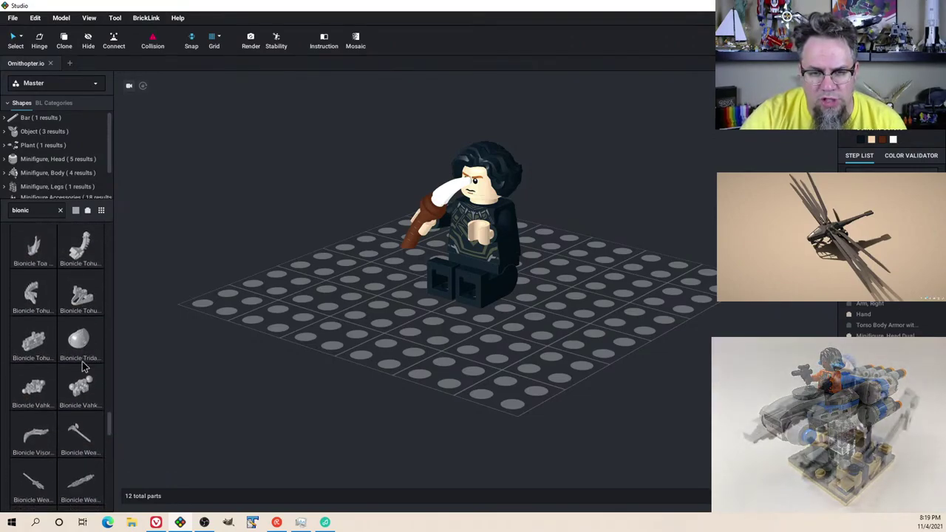
{"action": "scroll", "coordinate": [84, 365], "scroll_direction": "down", "scroll_amount": 8}
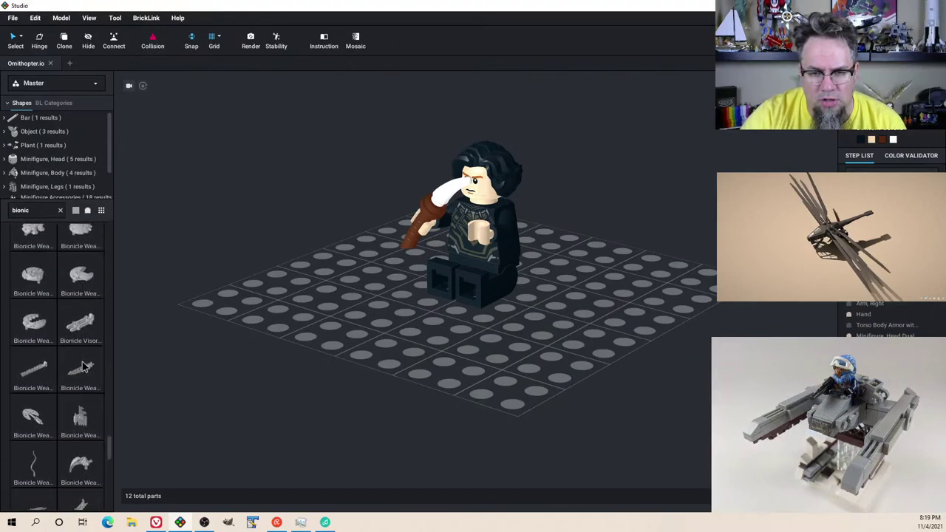
{"action": "scroll", "coordinate": [84, 365], "scroll_direction": "down", "scroll_amount": 10}
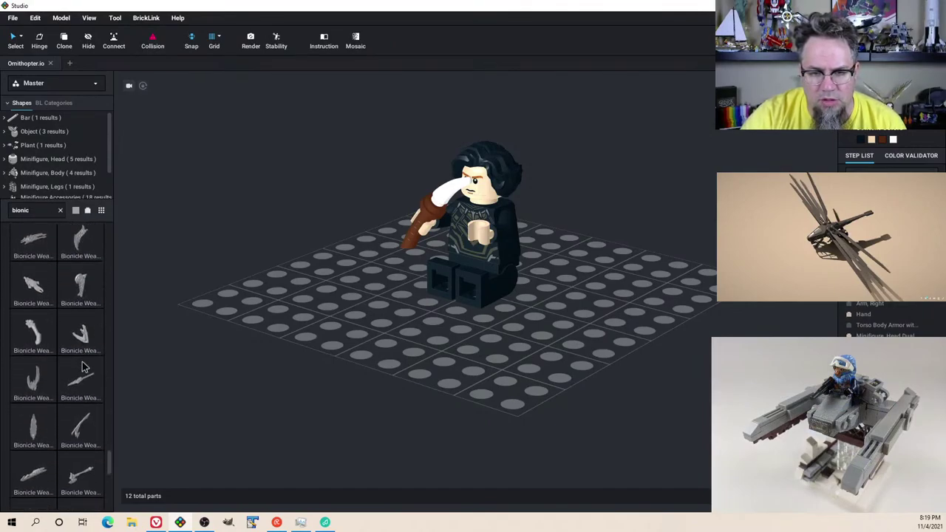
{"action": "scroll", "coordinate": [82, 366], "scroll_direction": "down", "scroll_amount": 10}
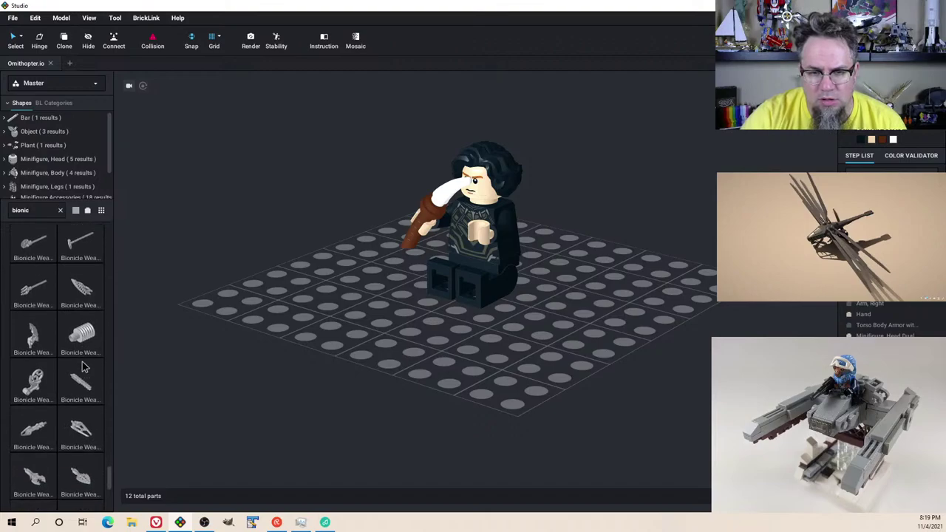
{"action": "scroll", "coordinate": [83, 365], "scroll_direction": "down", "scroll_amount": 3}
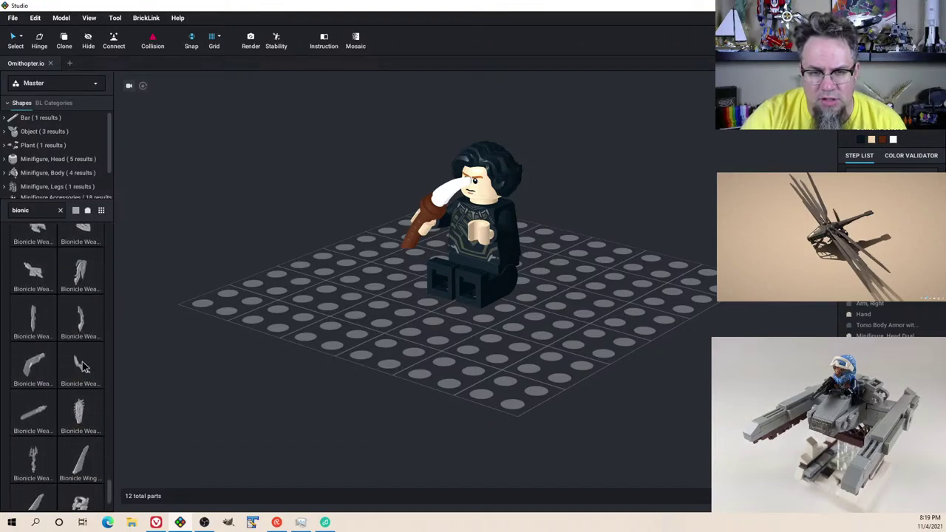
{"action": "scroll", "coordinate": [82, 361], "scroll_direction": "down", "scroll_amount": 4}
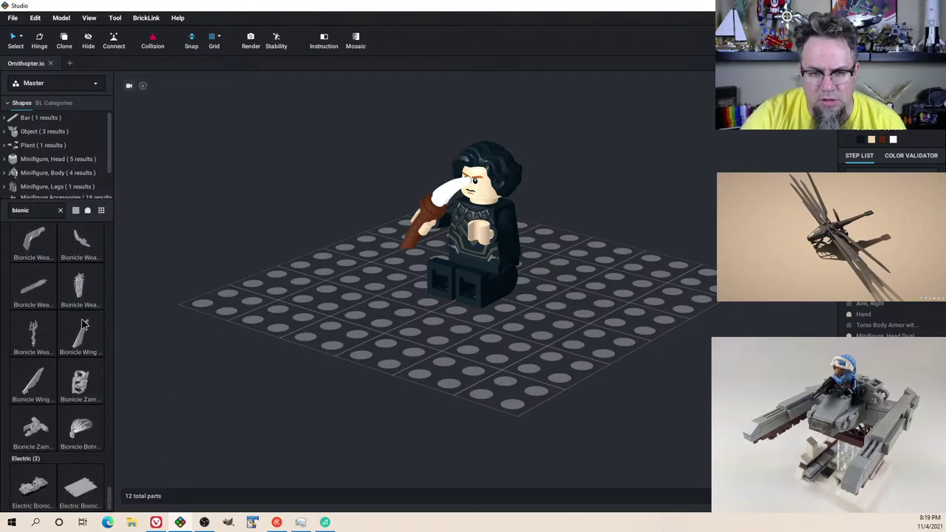
{"action": "left_click", "coordinate": [35, 284]}
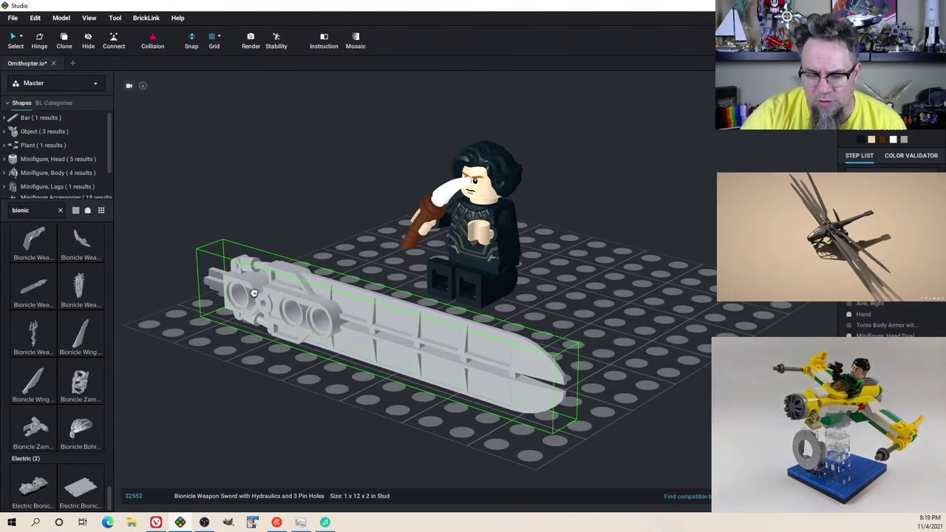
{"action": "key", "text": "Delete"}
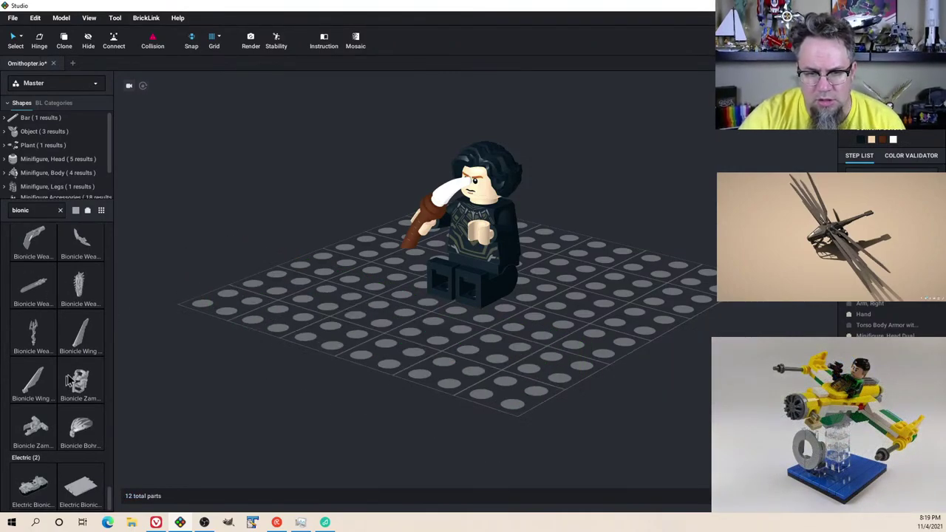
Step: Look back through the Bionicle weapon parts for another blade shape
{"action": "scroll", "coordinate": [73, 379], "scroll_direction": "up", "scroll_amount": 5}
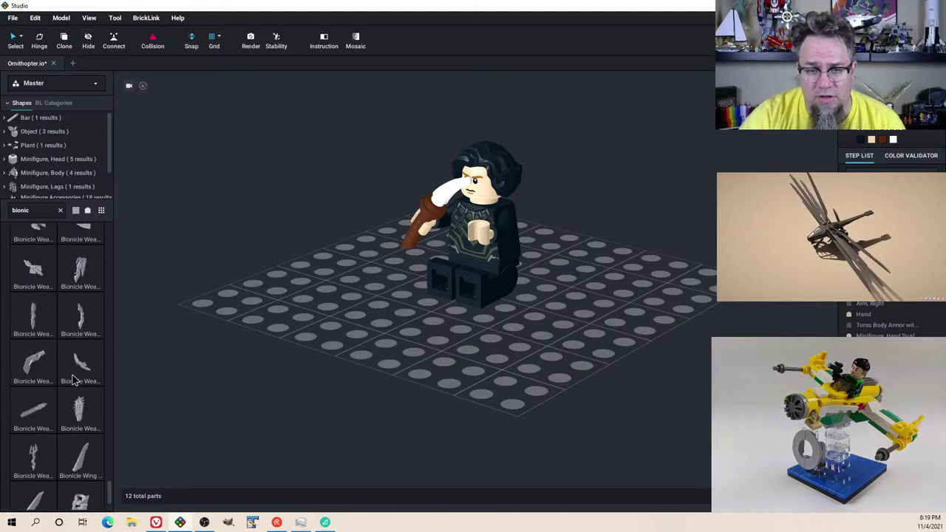
{"action": "scroll", "coordinate": [73, 379], "scroll_direction": "up", "scroll_amount": 5}
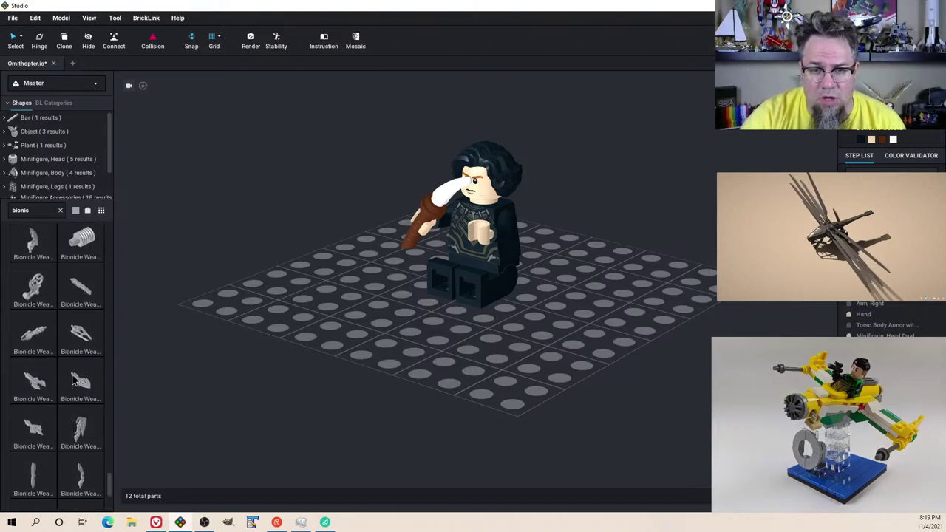
{"action": "scroll", "coordinate": [73, 379], "scroll_direction": "up", "scroll_amount": 5}
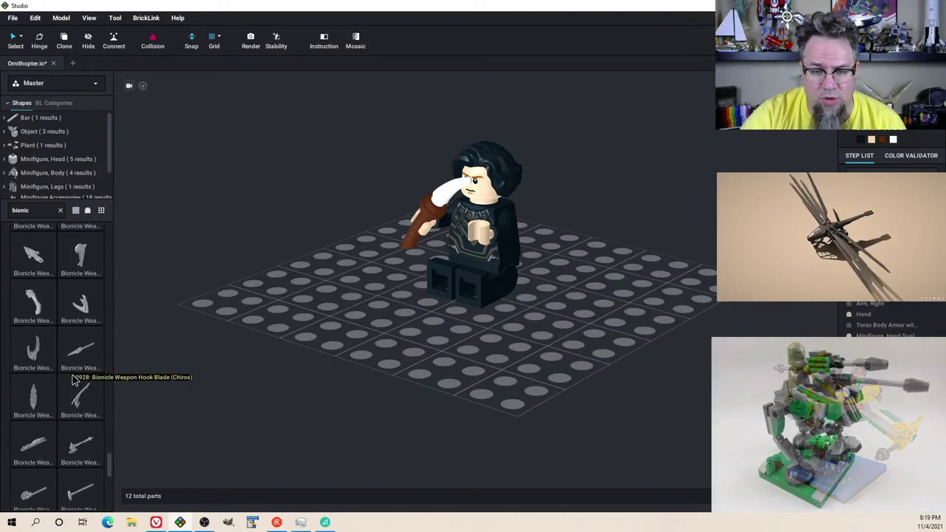
{"action": "scroll", "coordinate": [73, 379], "scroll_direction": "up", "scroll_amount": 3}
{"action": "scroll", "coordinate": [73, 378], "scroll_direction": "up", "scroll_amount": 5}
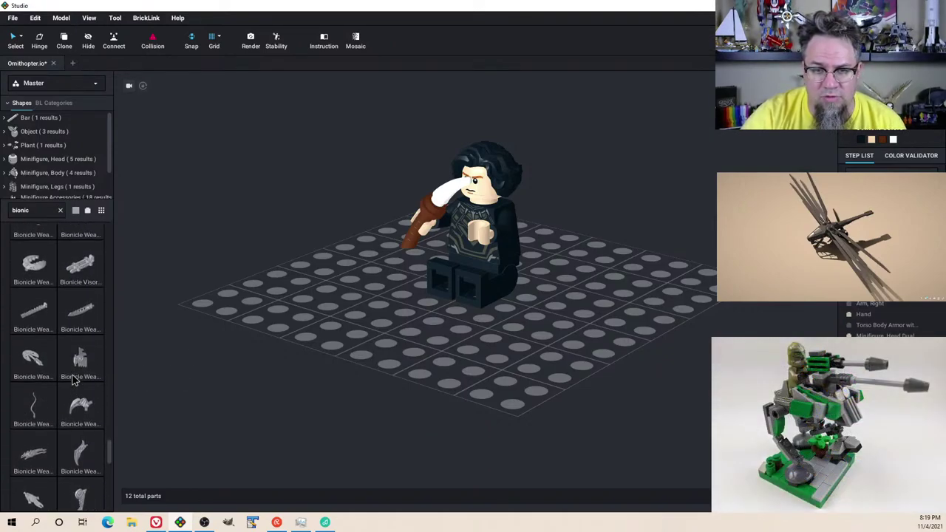
{"action": "scroll", "coordinate": [72, 379], "scroll_direction": "up", "scroll_amount": 3}
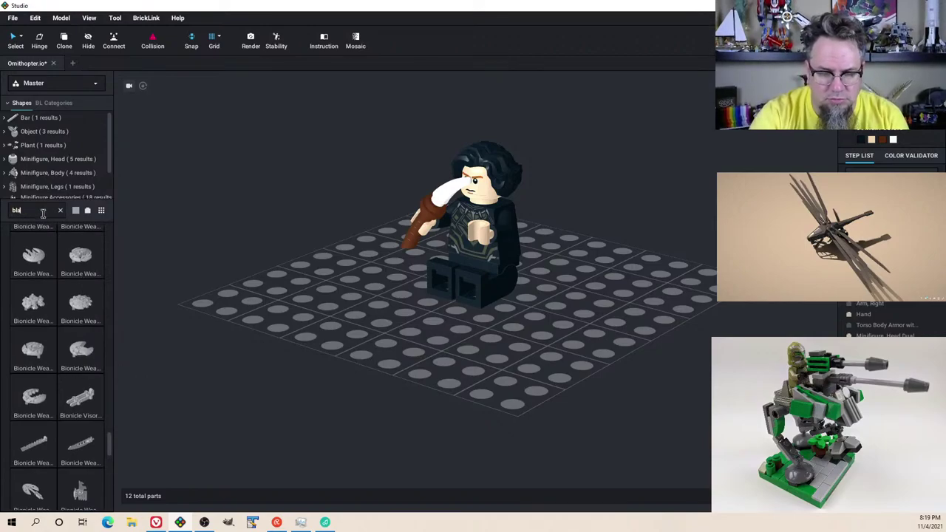
Step: Find "blade" parts and add the Technic Rotor Blade Small with Axle and Pin Connector End, laid flat beside the minifigure and coloured Light Gray
{"action": "type", "text": "de"}
{"action": "scroll", "coordinate": [71, 303], "scroll_direction": "down", "scroll_amount": 6}
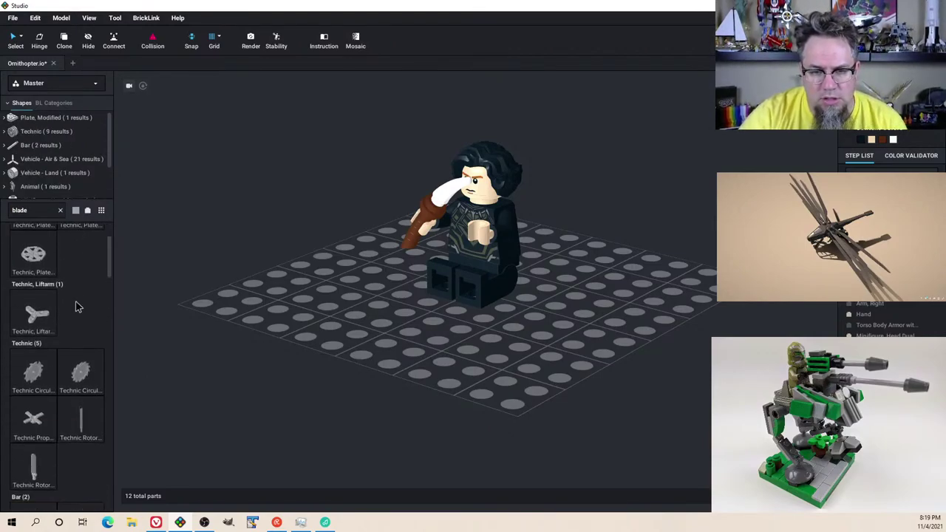
{"action": "left_click", "coordinate": [31, 332]}
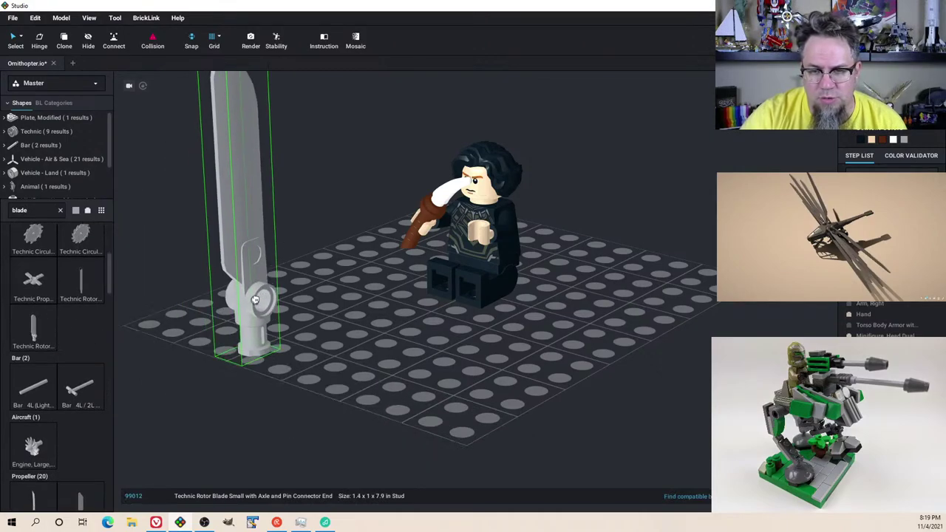
{"action": "key", "text": "Up"}
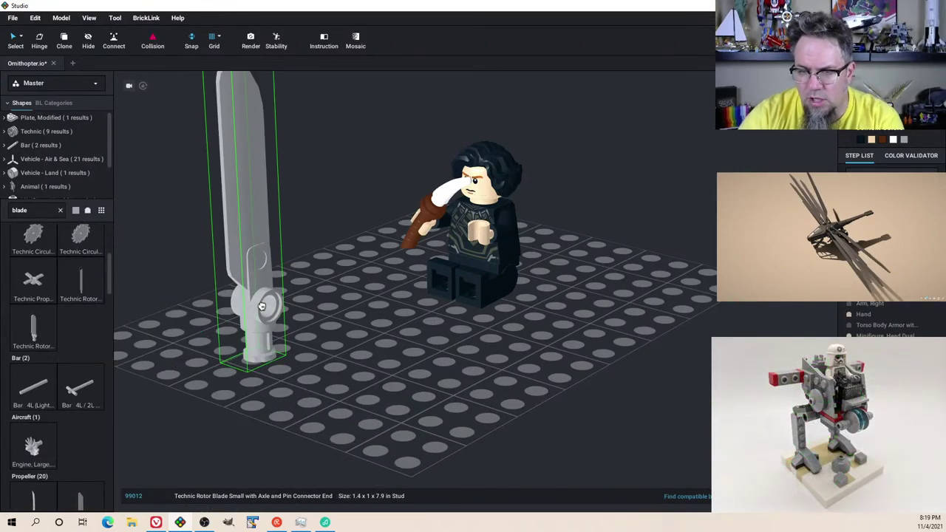
{"action": "key", "text": "Up"}
{"action": "key", "text": "Right"}
{"action": "key", "text": "Up"}
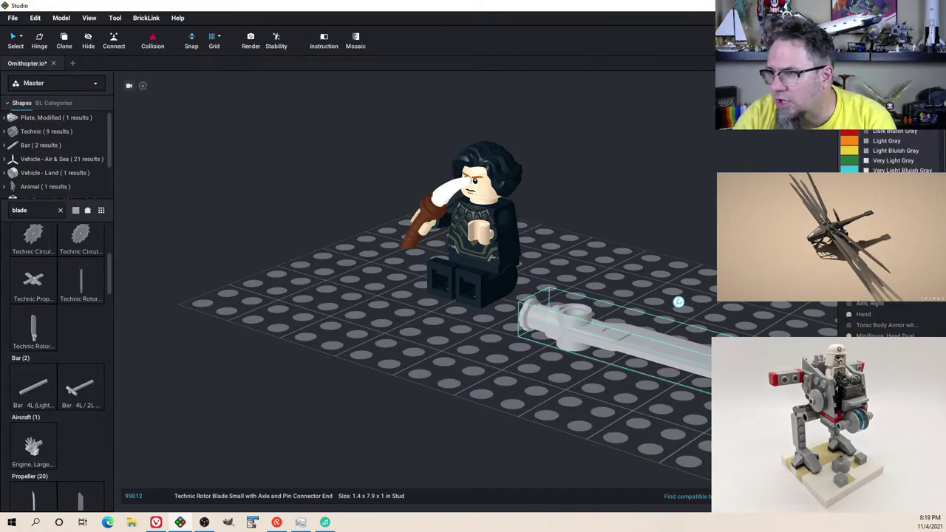
{"action": "left_click", "coordinate": [893, 141]}
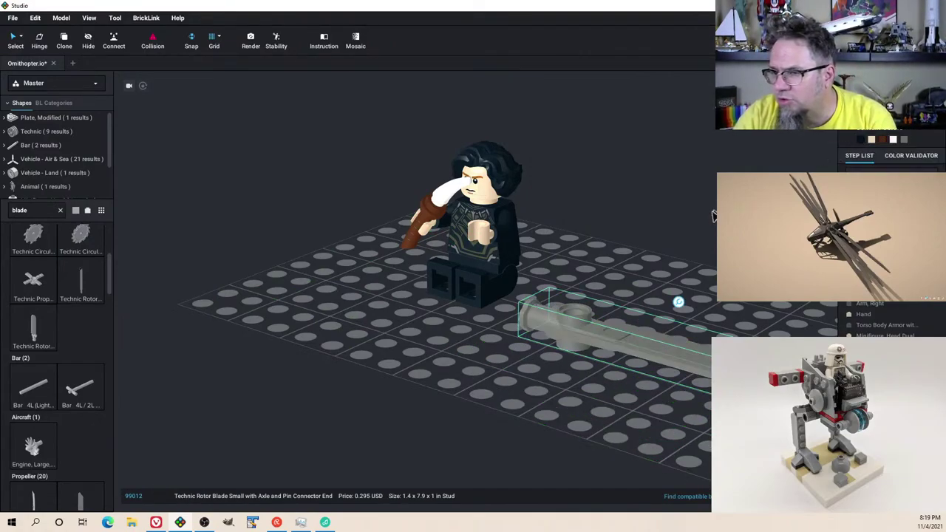
Step: Compare the rotor blade with the wings and their body joints on the 3D ornithopter reference, viewed from several angles
{"action": "right_click_drag", "start_coordinate": [659, 235], "coordinate": [648, 246]}
{"action": "right_click_drag", "start_coordinate": [569, 323], "coordinate": [538, 314]}
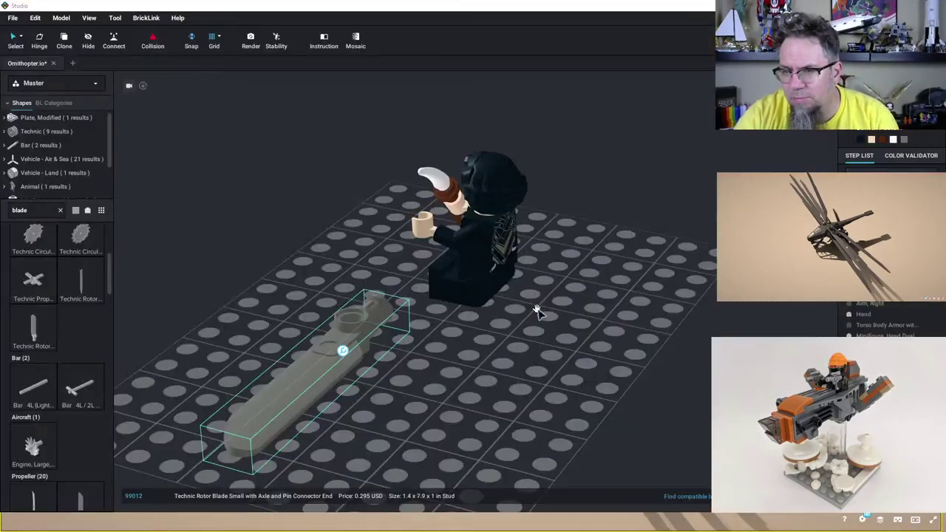
{"action": "right_click_drag", "start_coordinate": [534, 313], "coordinate": [614, 269]}
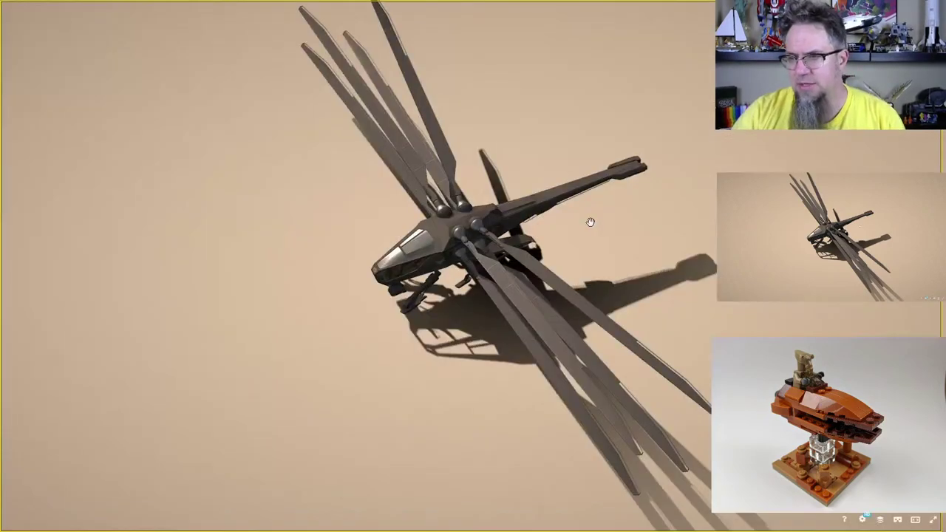
{"action": "right_click_drag", "start_coordinate": [590, 222], "coordinate": [566, 225]}
{"action": "left_click_drag", "start_coordinate": [565, 225], "coordinate": [545, 232]}
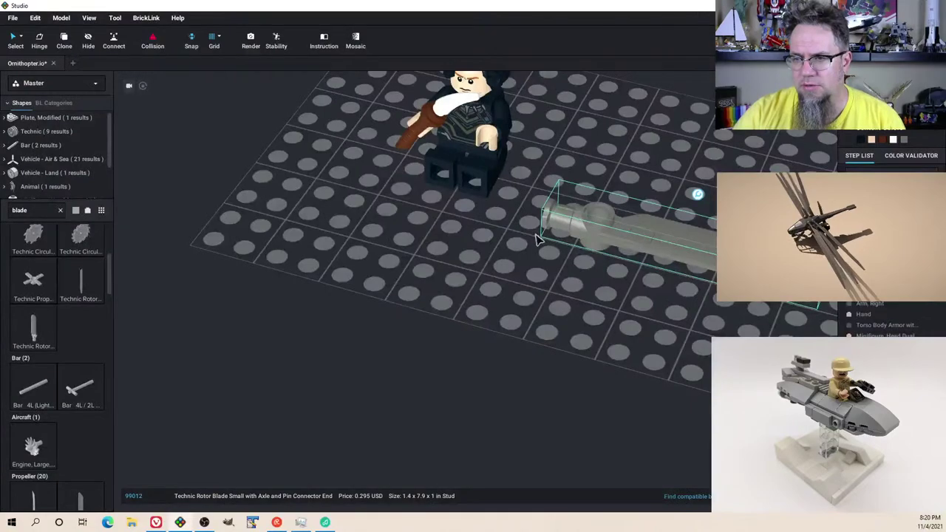
{"action": "mouse_move", "coordinate": [536, 235]}
{"action": "right_mouse_down"}
{"action": "mouse_move", "coordinate": [557, 231]}
{"action": "mouse_move", "coordinate": [548, 224]}
{"action": "right_mouse_up"}
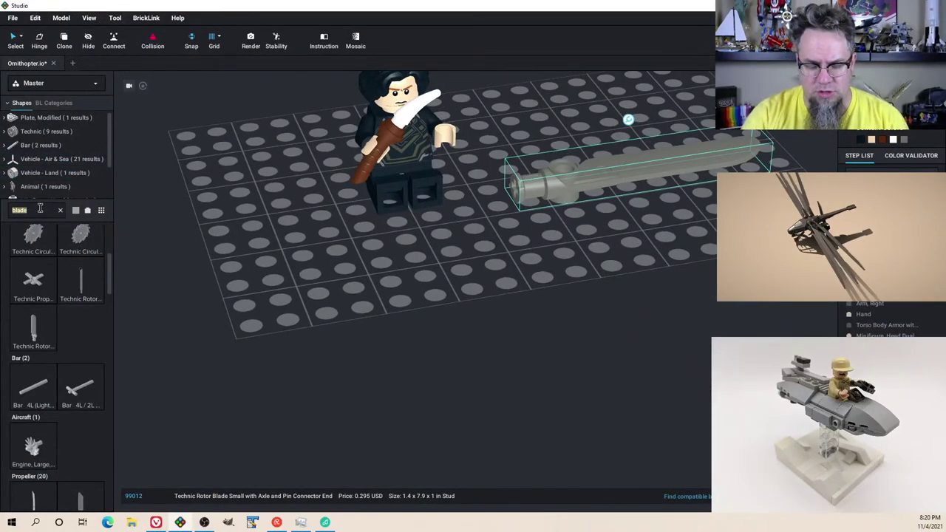
Step: Search the parts for "ball joint" and examine the results for a wing connector
{"action": "type", "text": "ball"}
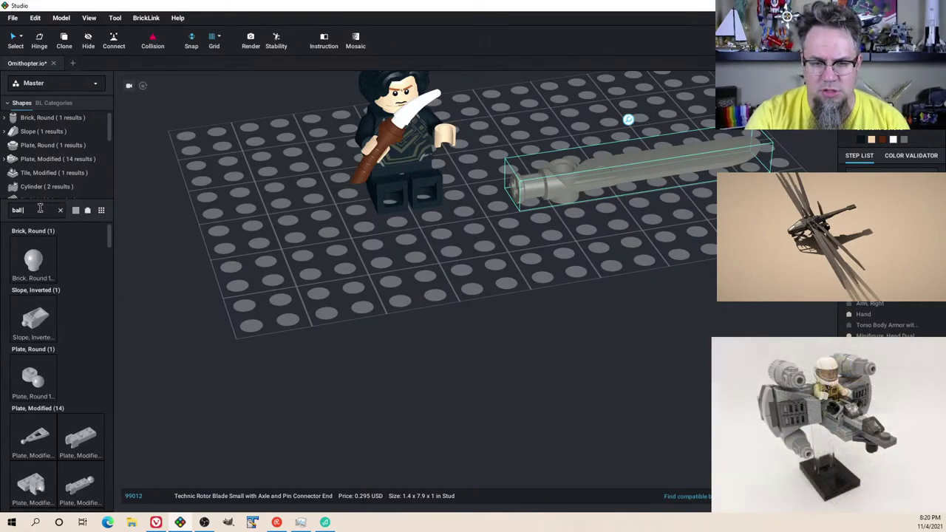
{"action": "type", "text": " joint"}
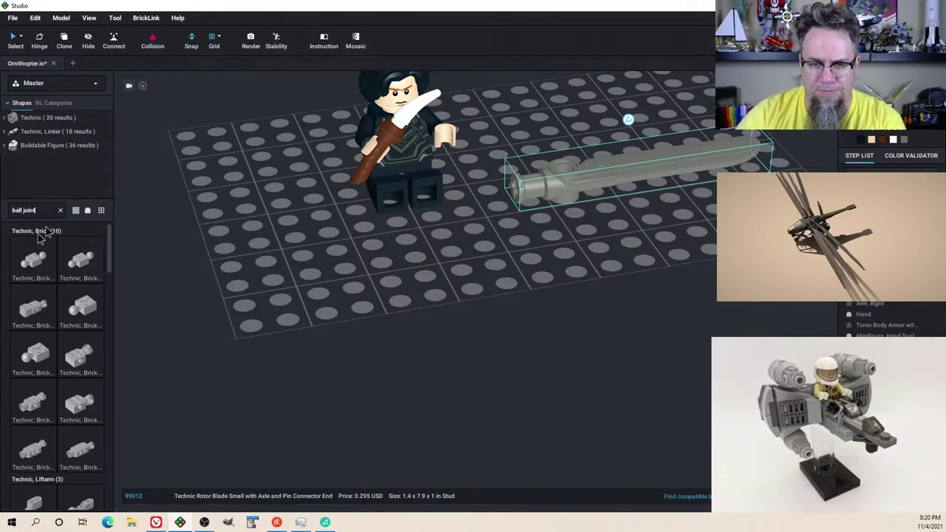
{"action": "scroll", "coordinate": [16, 360], "scroll_direction": "down", "scroll_amount": 10}
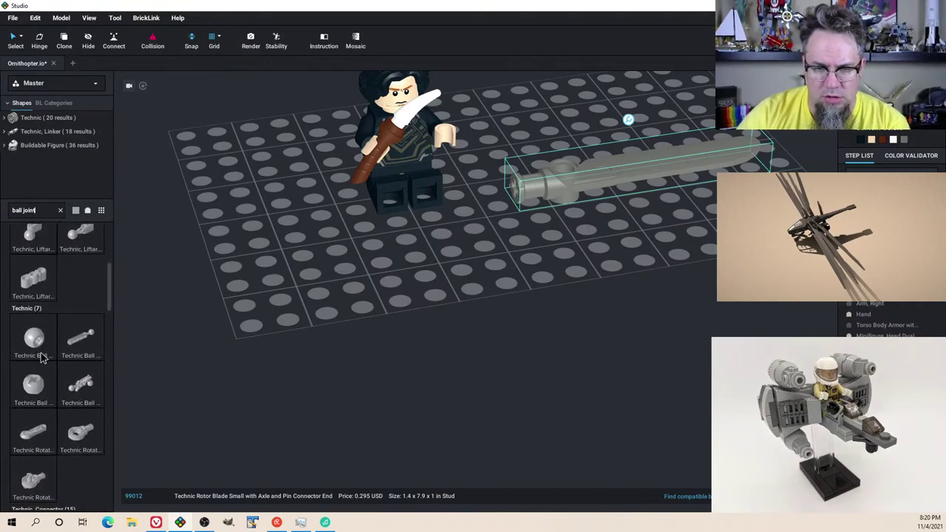
{"action": "scroll", "coordinate": [42, 358], "scroll_direction": "down", "scroll_amount": 10}
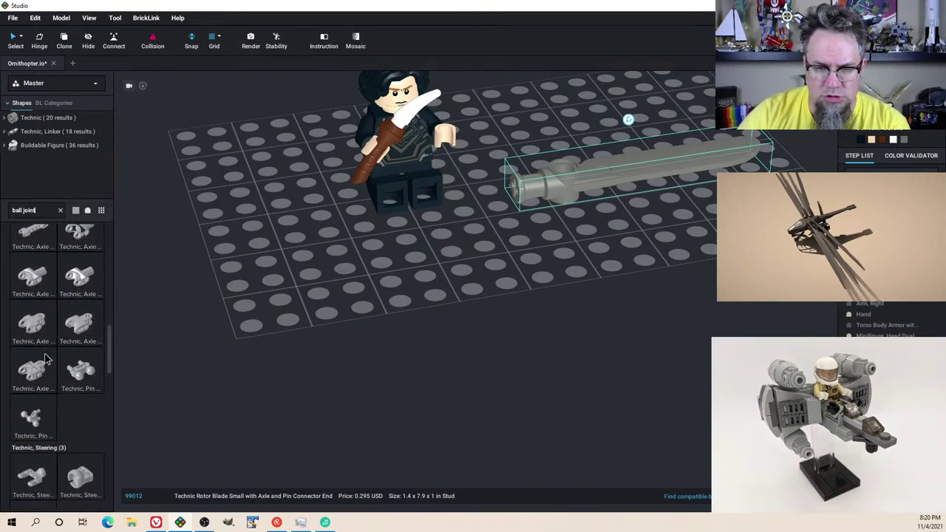
{"action": "scroll", "coordinate": [47, 358], "scroll_direction": "down", "scroll_amount": 8}
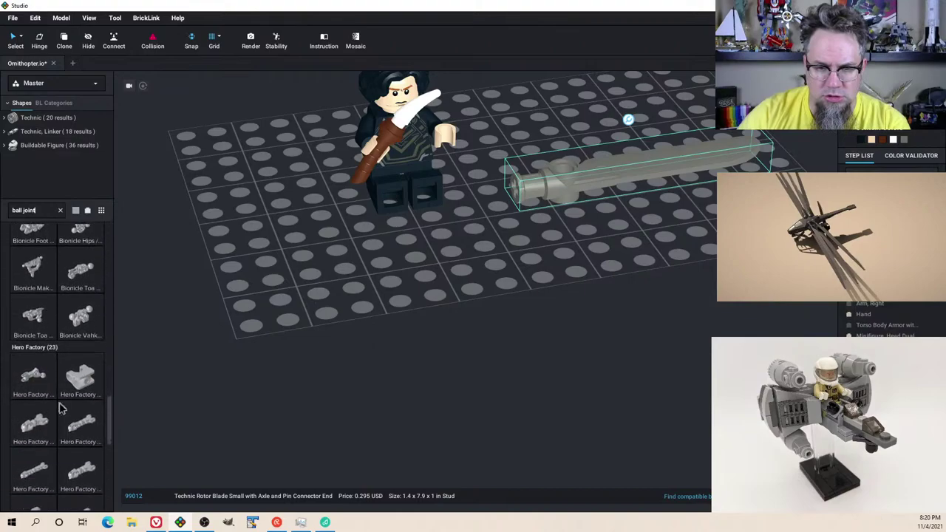
{"action": "left_click_drag", "start_coordinate": [109, 450], "coordinate": [120, 253]}
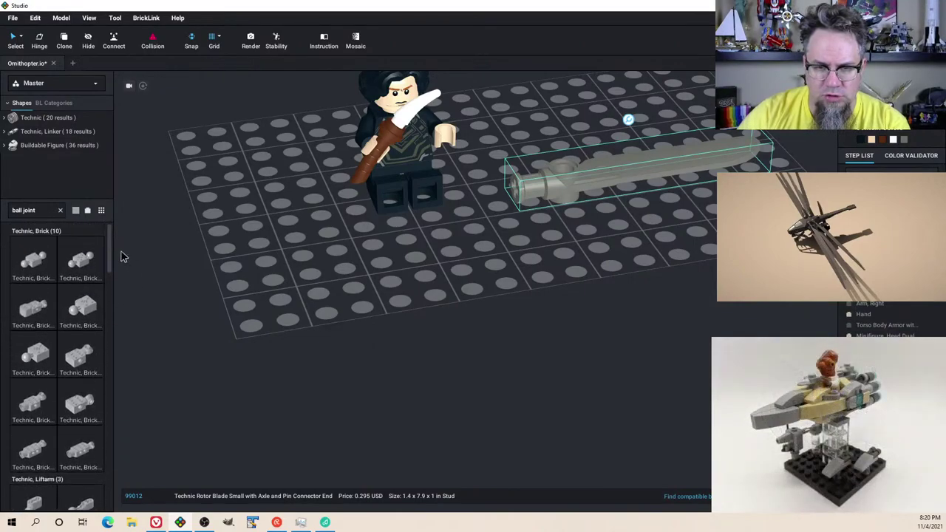
{"action": "scroll", "coordinate": [65, 335], "scroll_direction": "down", "scroll_amount": 3}
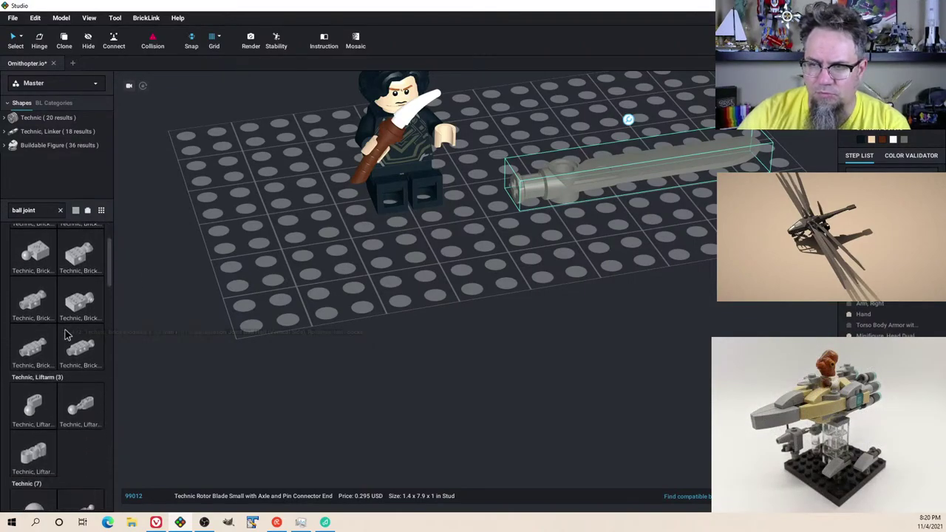
{"action": "scroll", "coordinate": [68, 293], "scroll_direction": "up", "scroll_amount": 3}
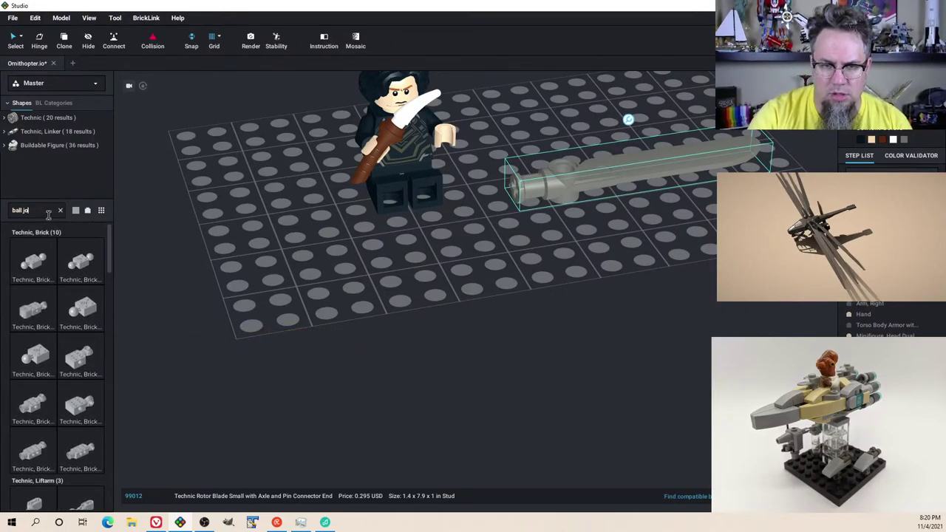
Step: Find "ball bar" parts and insert the 1L bar with ball into the connector end of the rotor blade
{"action": "type", "text": "r"}
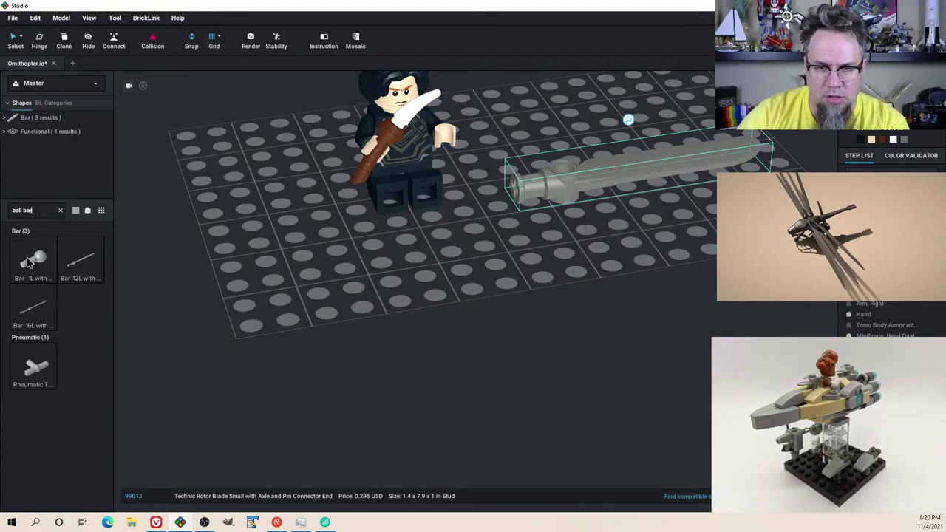
{"action": "left_click_drag", "start_coordinate": [28, 263], "coordinate": [517, 190]}
{"action": "left_click", "coordinate": [521, 190]}
{"action": "left_click", "coordinate": [497, 222]}
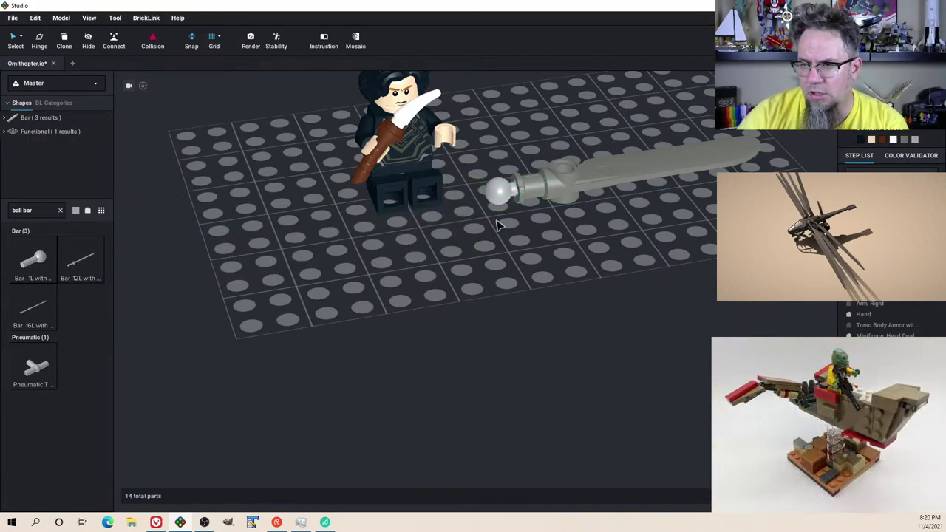
{"action": "right_click_drag", "start_coordinate": [498, 222], "coordinate": [487, 221]}
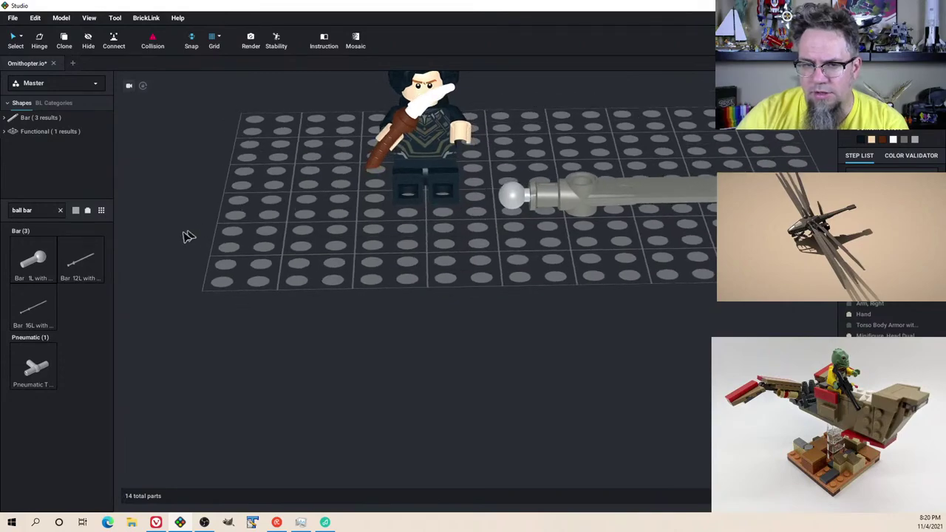
Step: Search the parts for "socket" and place Plate, Modified 1 x 2 with Small Tow Ball Socket on Side on the grid
{"action": "left_click", "coordinate": [43, 212]}
{"action": "type", "text": "socket"}
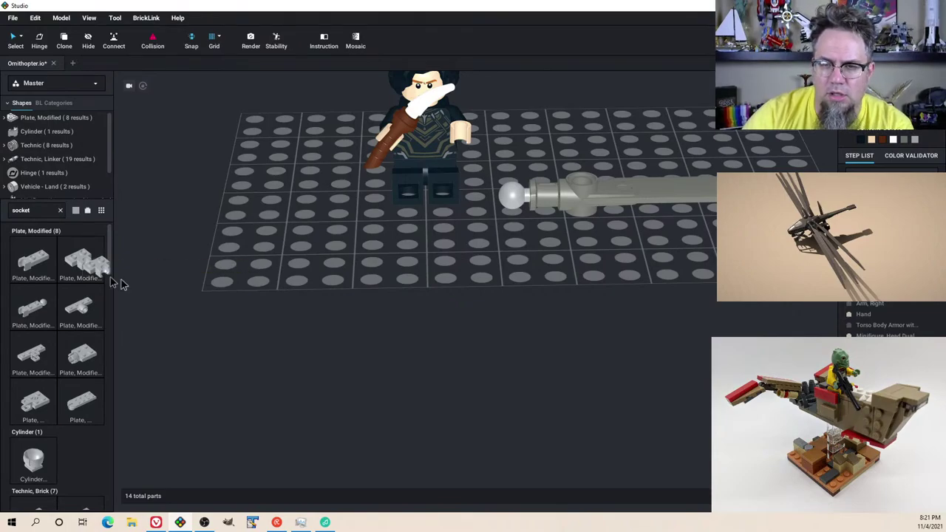
{"action": "left_click_drag", "start_coordinate": [112, 279], "coordinate": [445, 279]}
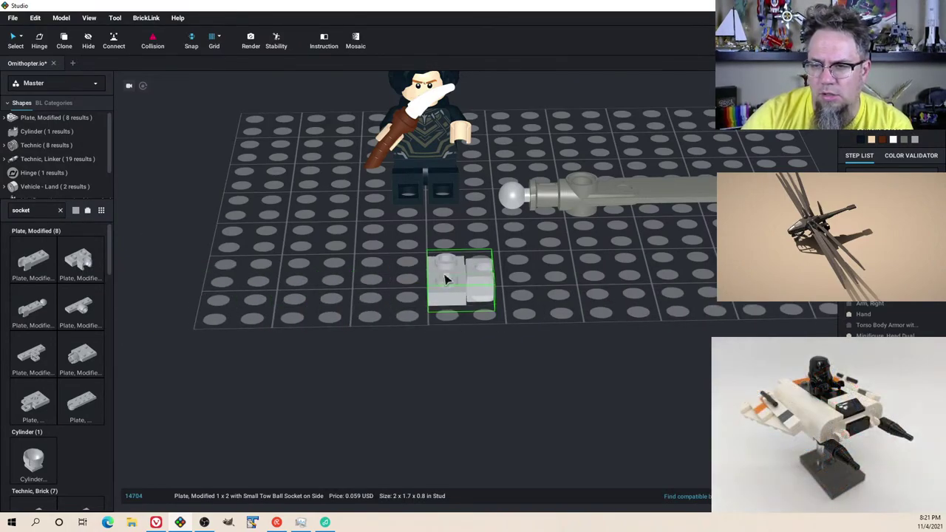
{"action": "left_click", "coordinate": [445, 279]}
Step: Fit the rotor blade with its ball bar into the tow ball socket, and duplicate the three-part wing alongside
{"action": "right_click_drag", "start_coordinate": [445, 280], "coordinate": [454, 295]}
{"action": "left_click_drag", "start_coordinate": [507, 249], "coordinate": [610, 356]}
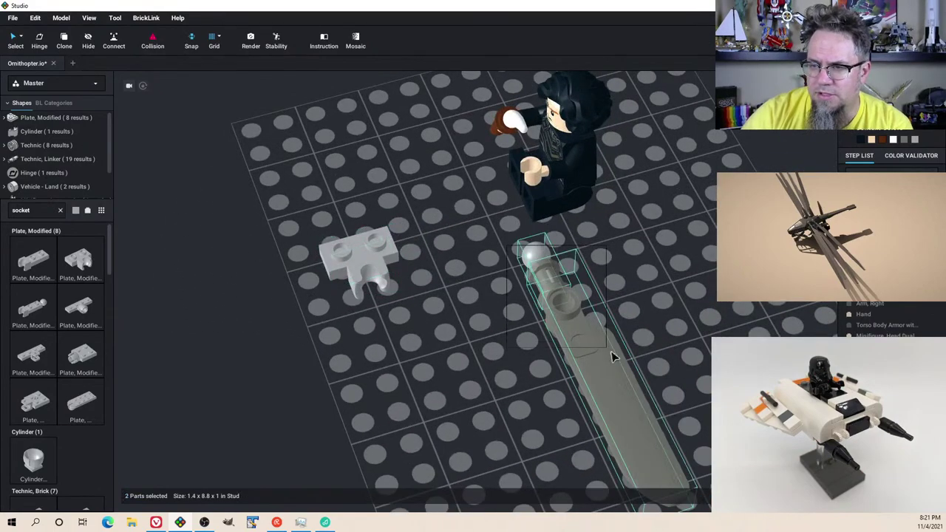
{"action": "left_click_drag", "start_coordinate": [556, 292], "coordinate": [395, 313]}
{"action": "right_click_drag", "start_coordinate": [434, 319], "coordinate": [467, 316]}
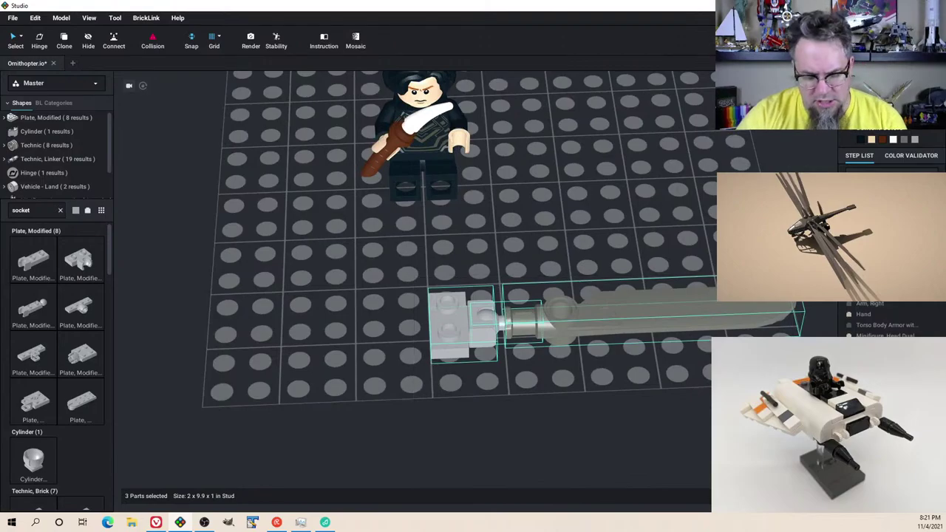
{"action": "key", "text": "ctrl+v"}
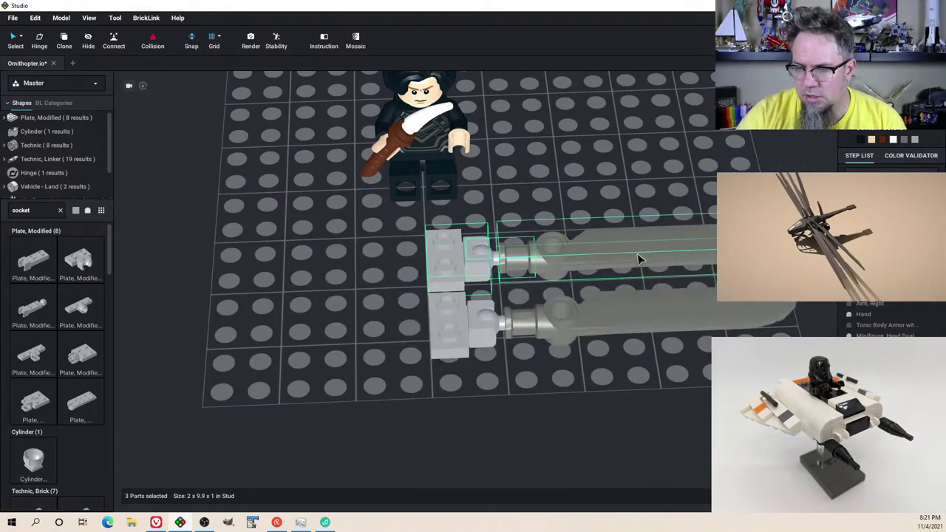
{"action": "left_click", "coordinate": [640, 259]}
Step: Add a Plate 1 x 4 beside the wings and mount both wings' socket plates end to end on top of it
{"action": "right_click_drag", "start_coordinate": [639, 259], "coordinate": [521, 235]}
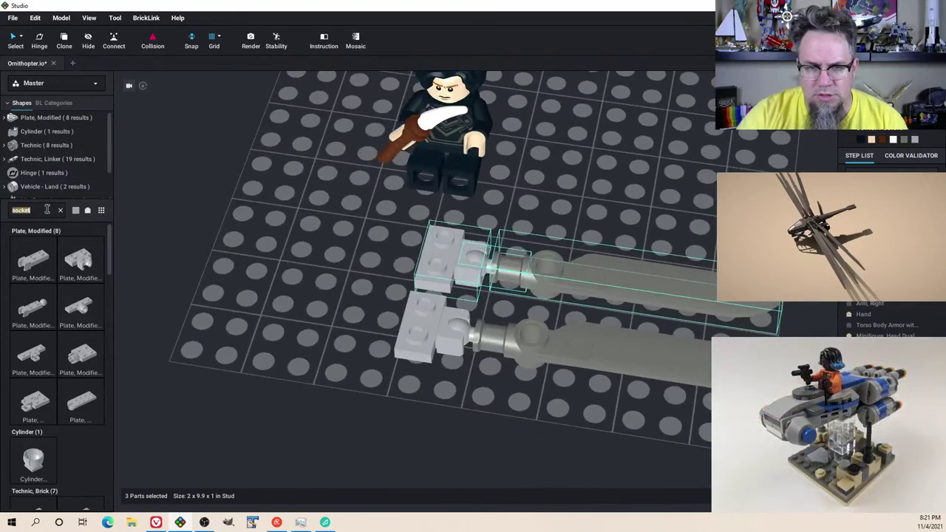
{"action": "key", "text": "BackSpace"}
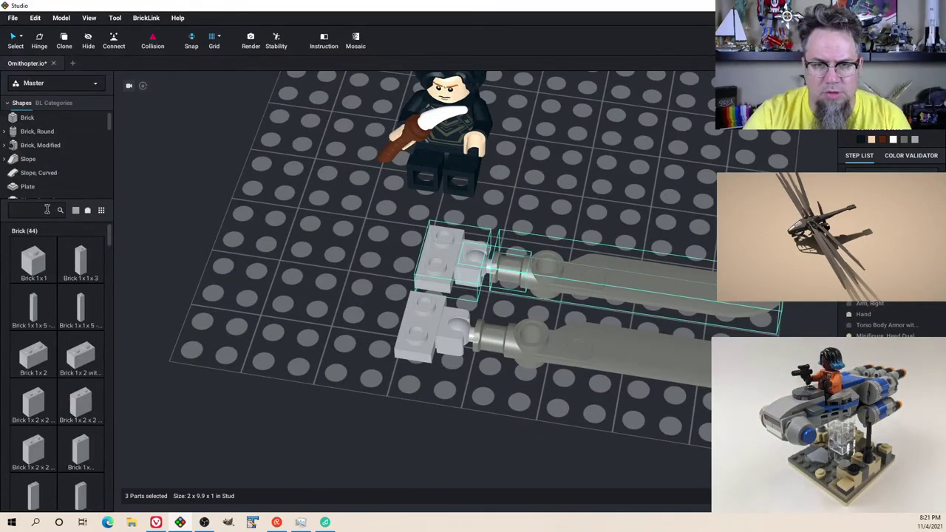
{"action": "left_click", "coordinate": [45, 187]}
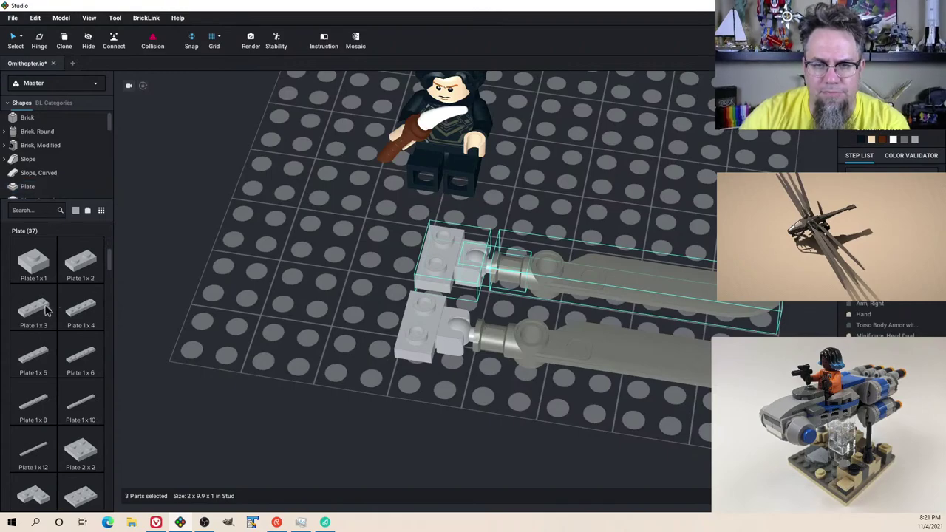
{"action": "left_click", "coordinate": [316, 286]}
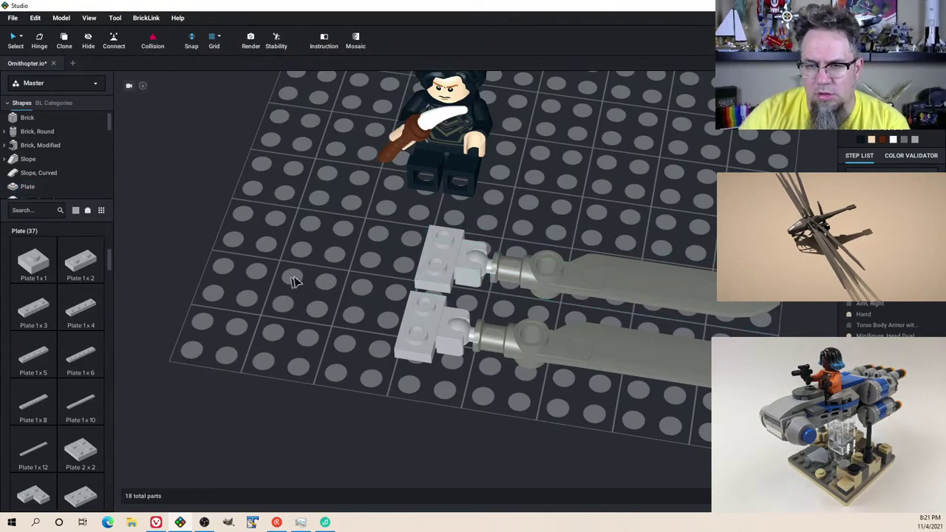
{"action": "left_click_drag", "start_coordinate": [81, 310], "coordinate": [328, 287]}
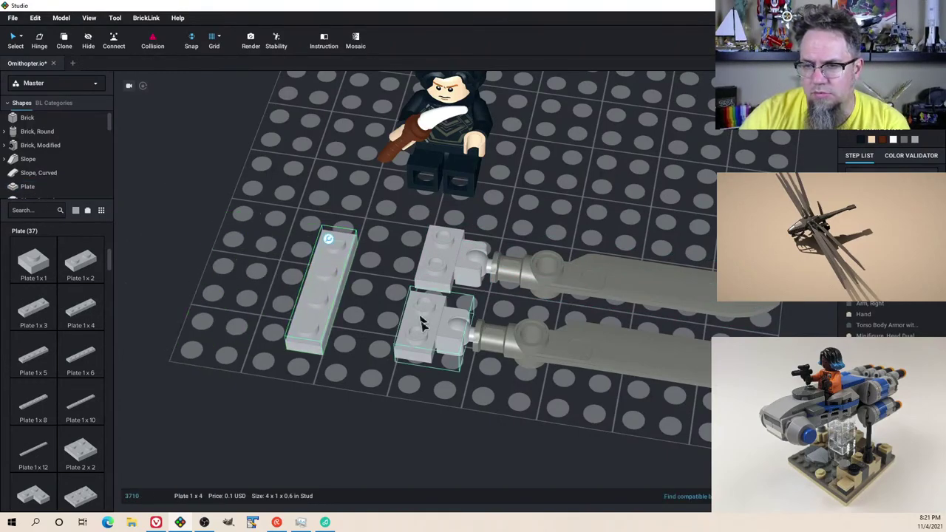
{"action": "left_click", "coordinate": [421, 322]}
{"action": "left_click_drag", "start_coordinate": [421, 321], "coordinate": [315, 316]}
{"action": "left_click", "coordinate": [519, 281]}
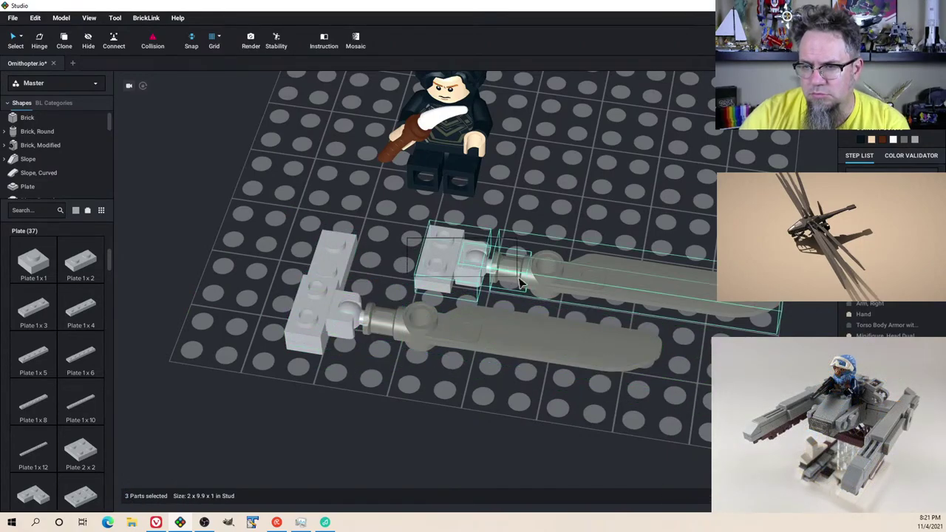
{"action": "left_click_drag", "start_coordinate": [434, 261], "coordinate": [330, 251]}
Step: Duplicate the two wings and attach the copies to the underside of the 1 x 4 plate
{"action": "right_click_drag", "start_coordinate": [347, 264], "coordinate": [434, 282]}
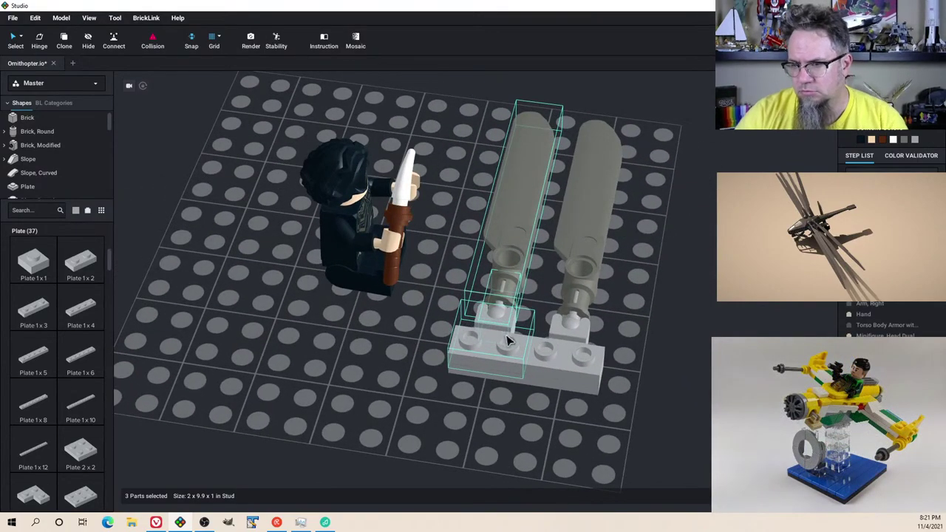
{"action": "right_click_drag", "start_coordinate": [507, 343], "coordinate": [572, 222]}
{"action": "left_click_drag", "start_coordinate": [558, 224], "coordinate": [538, 270]}
{"action": "right_click_drag", "start_coordinate": [548, 279], "coordinate": [494, 320]}
Step: Duplicate the whole four-wing assembly, turn the copy 180 degrees and set it back to back against the original plates
{"action": "left_click_drag", "start_coordinate": [298, 140], "coordinate": [464, 384]}
{"action": "right_click_drag", "start_coordinate": [464, 384], "coordinate": [490, 390]}
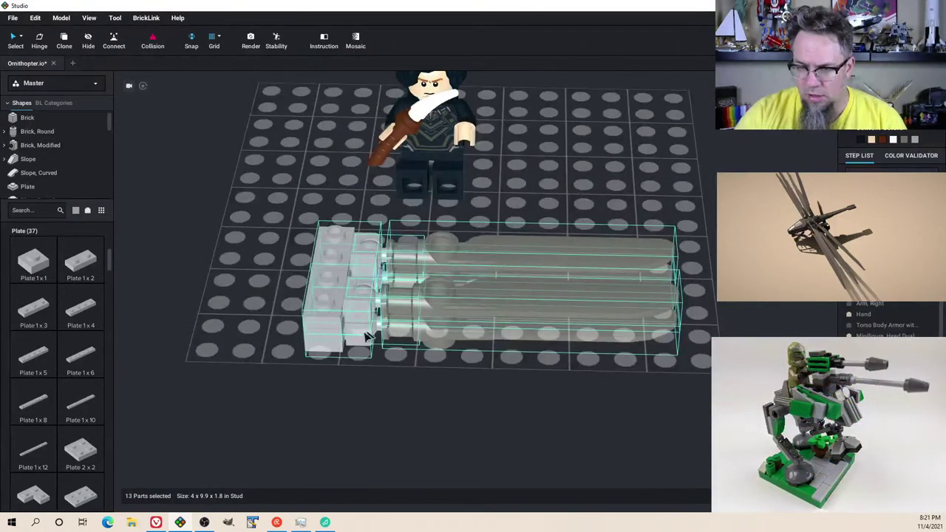
{"action": "key", "text": "ctrl+d"}
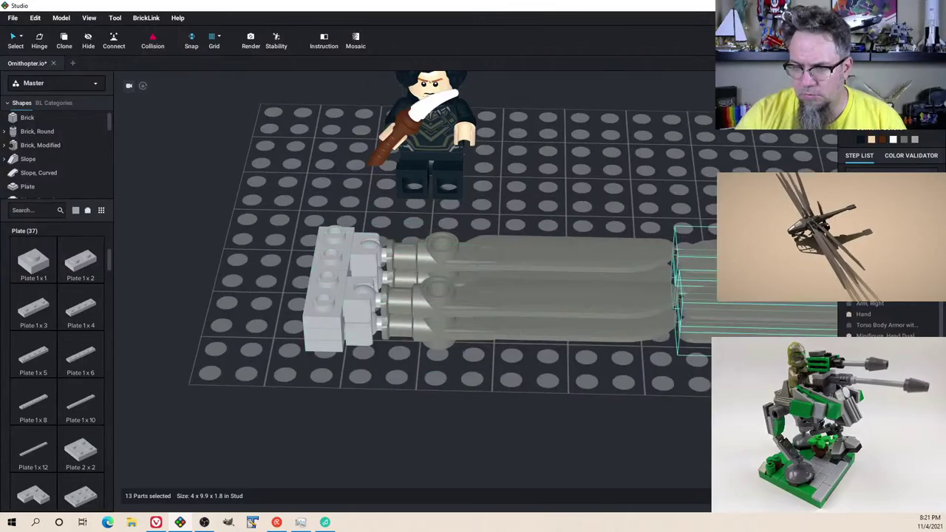
{"action": "left_click_drag", "start_coordinate": [794, 334], "coordinate": [319, 359]}
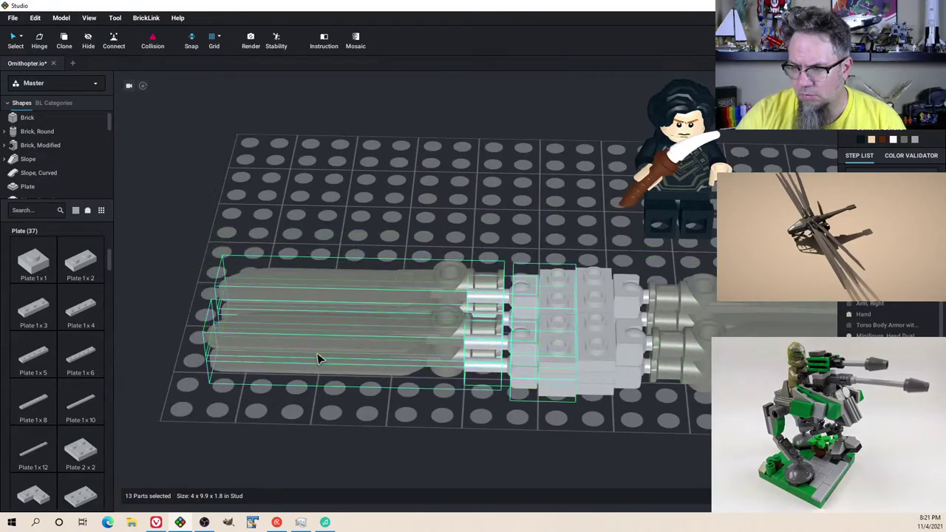
{"action": "right_click_drag", "start_coordinate": [319, 359], "coordinate": [510, 403]}
{"action": "left_click", "coordinate": [442, 399]}
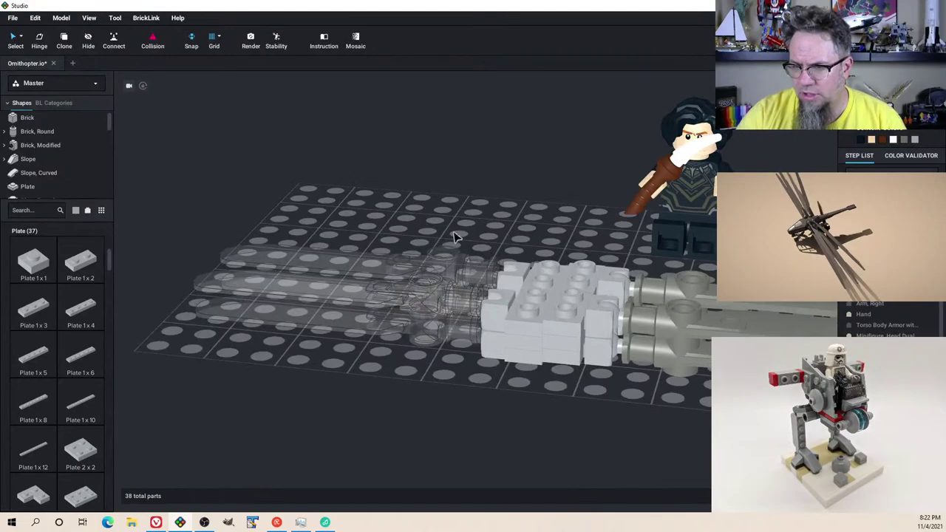
Step: Pull the upper front rotor blade off its ball bar in the copied wing set and flip it over
{"action": "right_click_drag", "start_coordinate": [455, 236], "coordinate": [443, 347]}
{"action": "left_click_drag", "start_coordinate": [425, 351], "coordinate": [387, 243]}
{"action": "left_click", "coordinate": [395, 201]}
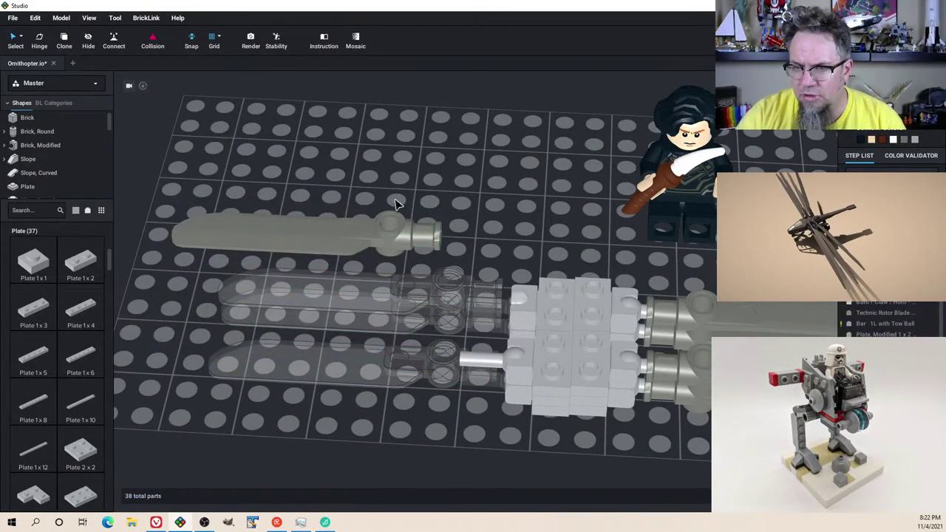
{"action": "key", "text": "Up"}
{"action": "key", "text": "Up"}
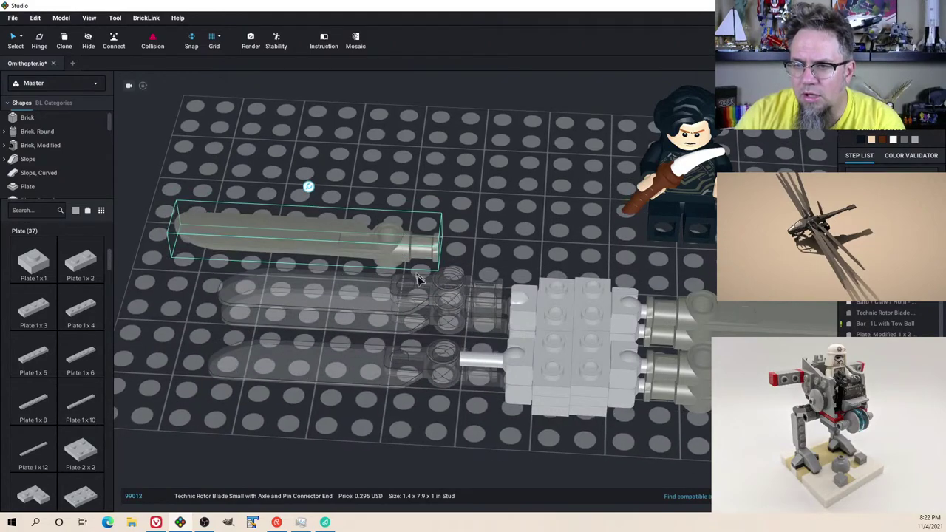
Step: Flip the other rotor blades of the copied wing set and refit the detached blade on its ball bar
{"action": "left_click", "coordinate": [405, 381]}
{"action": "left_click_drag", "start_coordinate": [387, 381], "coordinate": [438, 375]}
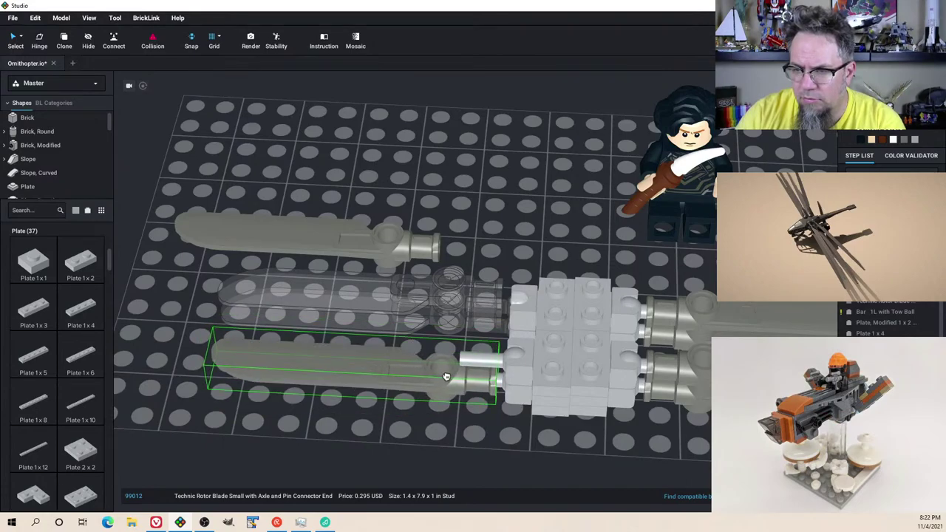
{"action": "left_click", "coordinate": [395, 297]}
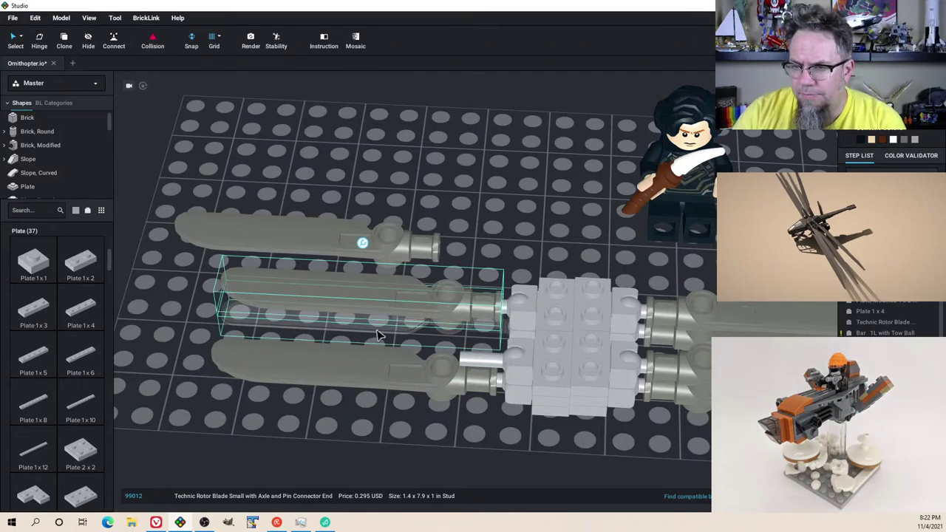
{"action": "left_click", "coordinate": [379, 329]}
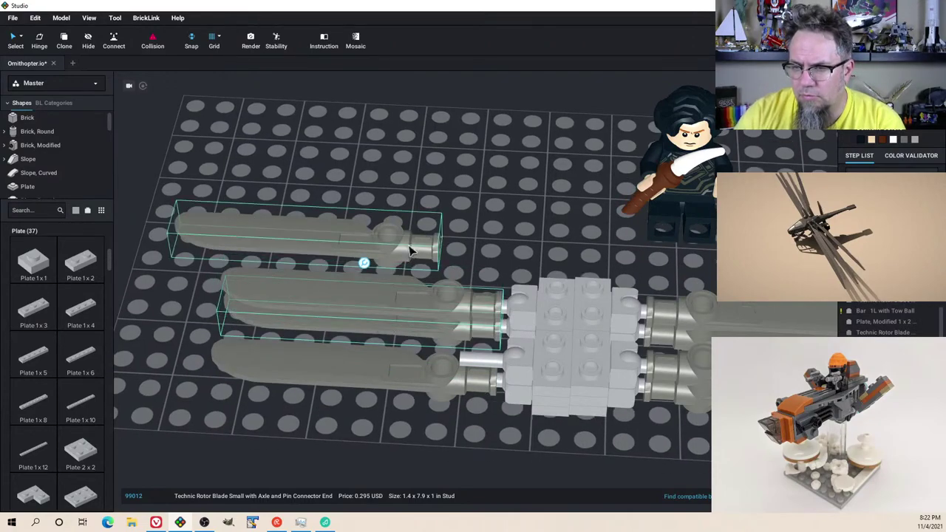
{"action": "left_click", "coordinate": [480, 361]}
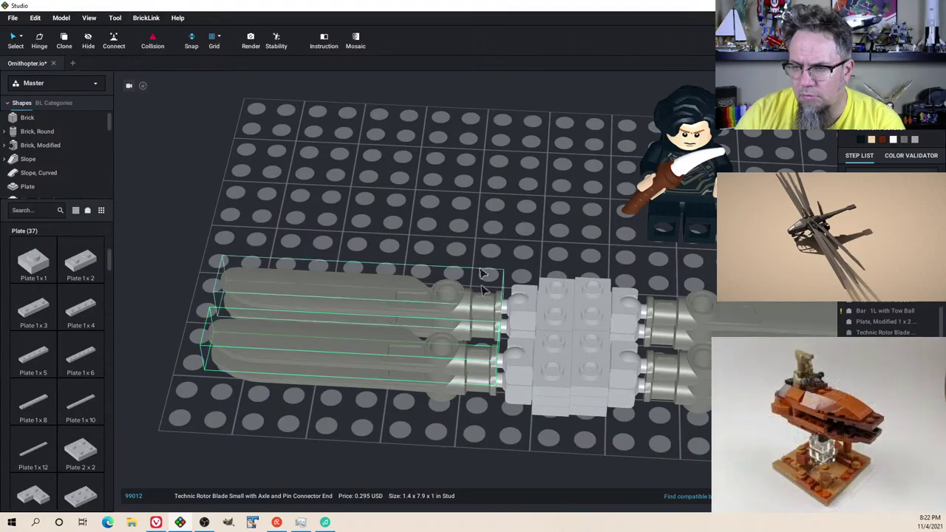
{"action": "left_click", "coordinate": [483, 232]}
Step: Select each complete four-wing set in turn and adjust its position against the opposite set where their plates meet
{"action": "right_click_drag", "start_coordinate": [511, 253], "coordinate": [528, 192]}
{"action": "left_click_drag", "start_coordinate": [409, 151], "coordinate": [647, 371]}
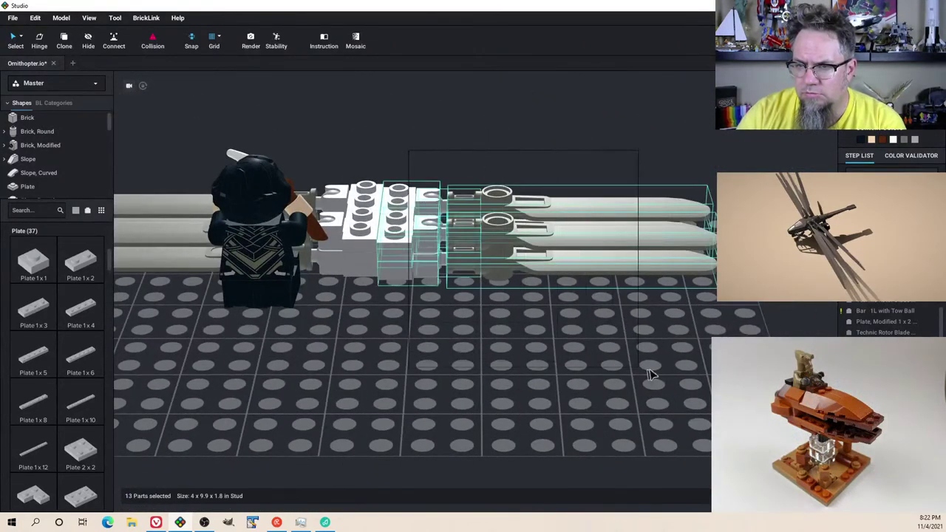
{"action": "mouse_move", "coordinate": [391, 233]}
{"action": "left_mouse_down"}
{"action": "mouse_move", "coordinate": [401, 209]}
{"action": "mouse_move", "coordinate": [393, 237]}
{"action": "left_mouse_up"}
{"action": "right_click_drag", "start_coordinate": [394, 237], "coordinate": [471, 288]}
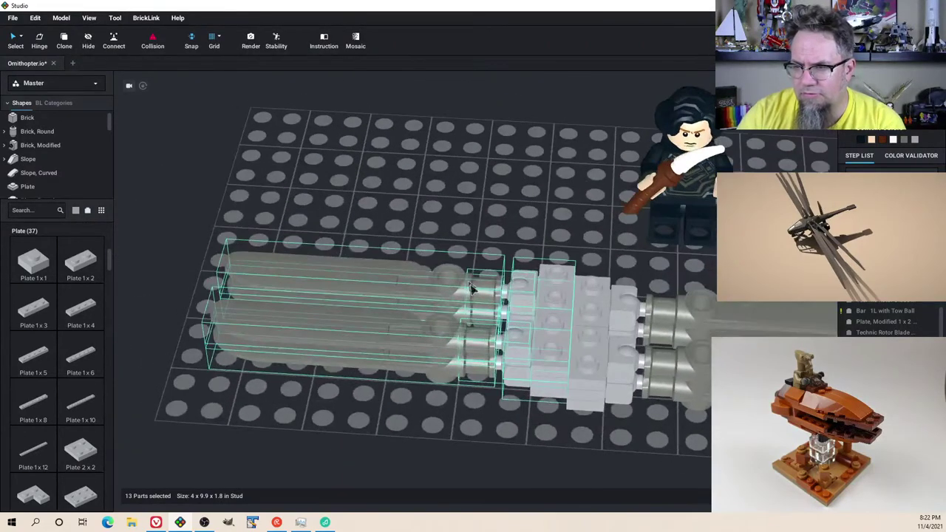
{"action": "middle_click_drag", "start_coordinate": [609, 393], "coordinate": [565, 356]}
{"action": "left_click_drag", "start_coordinate": [547, 223], "coordinate": [739, 443]}
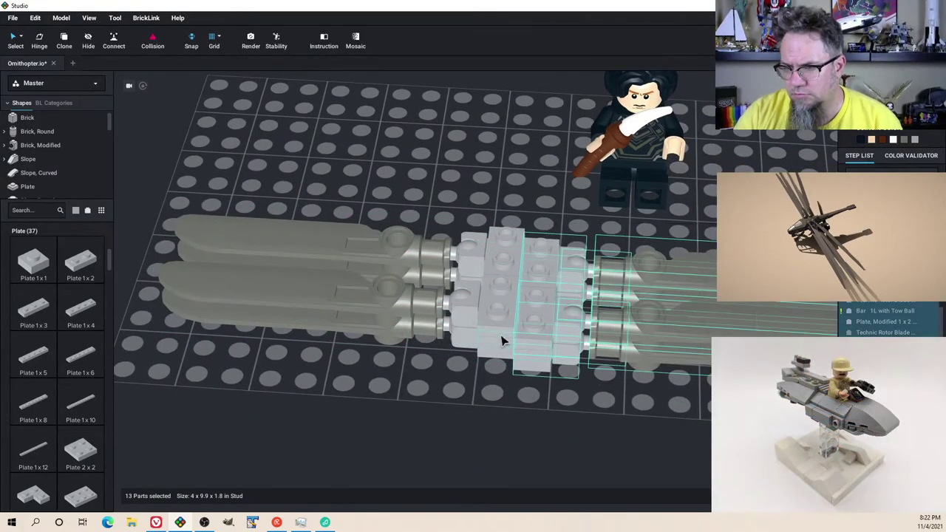
{"action": "left_click", "coordinate": [534, 327]}
Step: Select the whole minifigure and move it to the end of the wing base, with its back against the plates
{"action": "right_click_drag", "start_coordinate": [545, 380], "coordinate": [518, 370]}
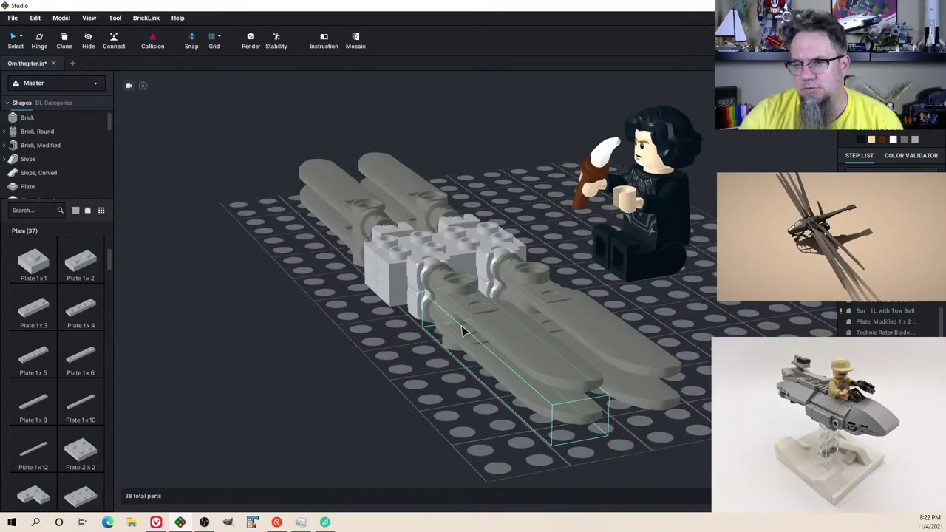
{"action": "right_click_drag", "start_coordinate": [462, 331], "coordinate": [460, 321]}
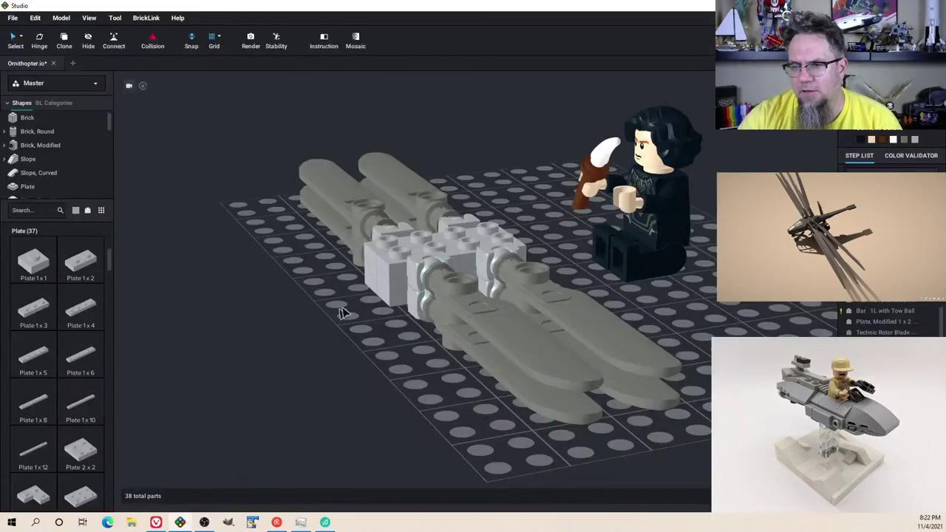
{"action": "mouse_move", "coordinate": [345, 314]}
{"action": "right_mouse_down"}
{"action": "mouse_move", "coordinate": [382, 311]}
{"action": "mouse_move", "coordinate": [362, 317]}
{"action": "right_mouse_up"}
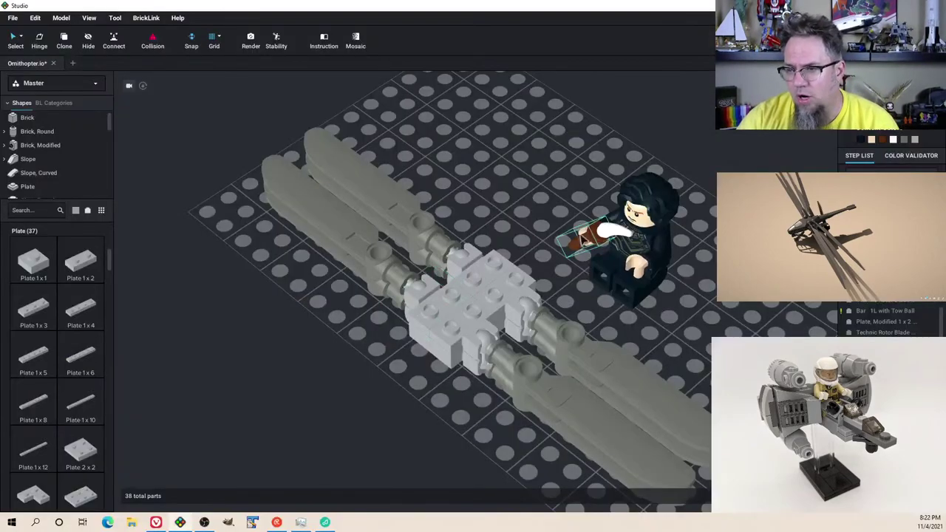
{"action": "left_click", "coordinate": [670, 290]}
{"action": "left_click_drag", "start_coordinate": [649, 285], "coordinate": [434, 374]}
{"action": "right_click_drag", "start_coordinate": [434, 374], "coordinate": [378, 360]}
{"action": "left_click_drag", "start_coordinate": [378, 360], "coordinate": [338, 310]}
{"action": "right_click_drag", "start_coordinate": [338, 310], "coordinate": [364, 316]}
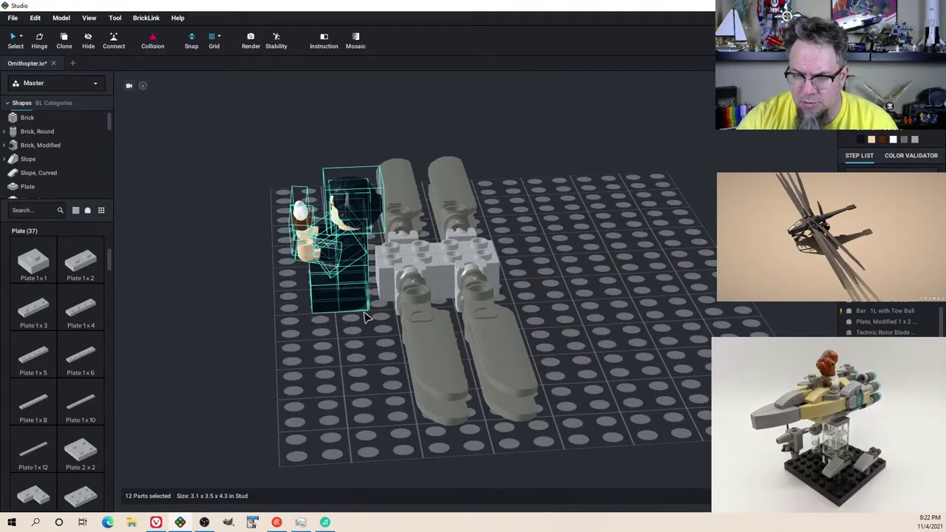
{"action": "key", "text": "d"}
{"action": "key", "text": "d"}
{"action": "key", "text": "d"}
{"action": "right_click_drag", "start_coordinate": [367, 318], "coordinate": [403, 269]}
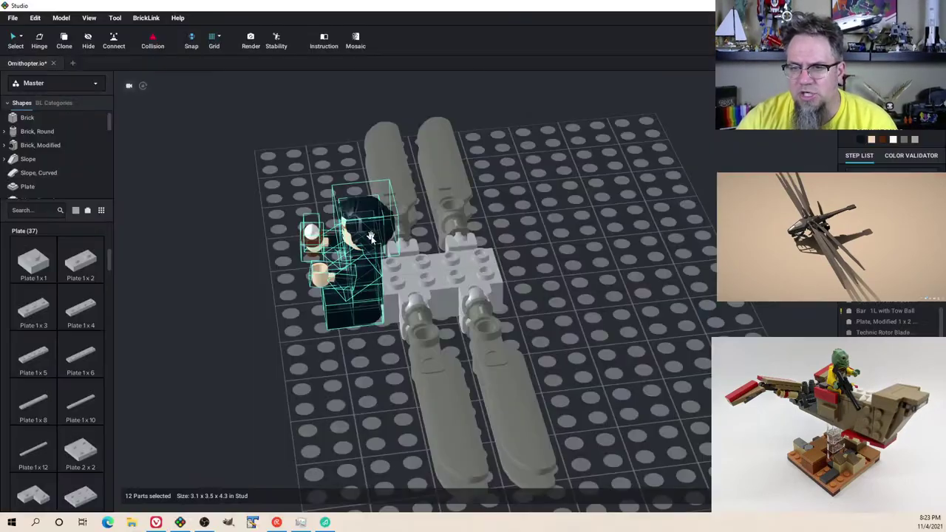
{"action": "right_click_drag", "start_coordinate": [403, 270], "coordinate": [359, 258]}
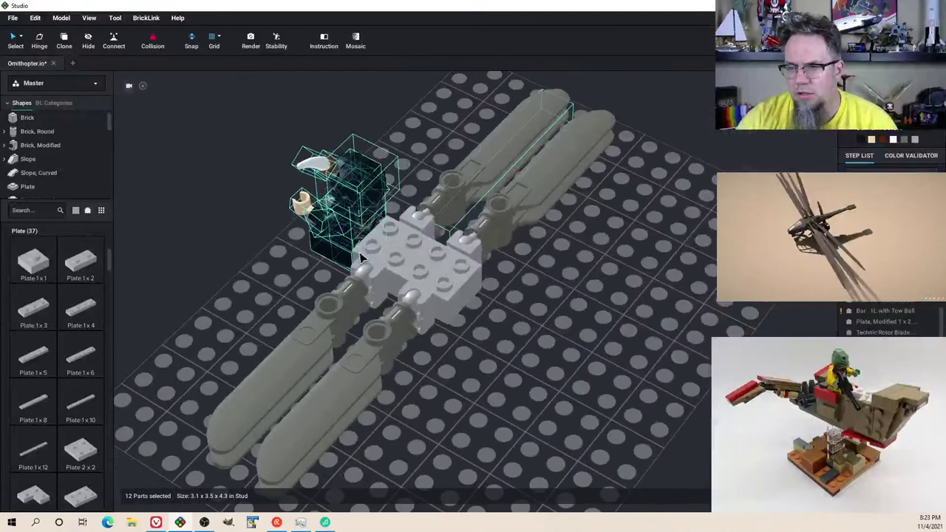
Step: Try darker colours, including black, on one 1 x 2 tow ball socket plate of the wing base and restore its light gray
{"action": "left_click", "coordinate": [456, 268]}
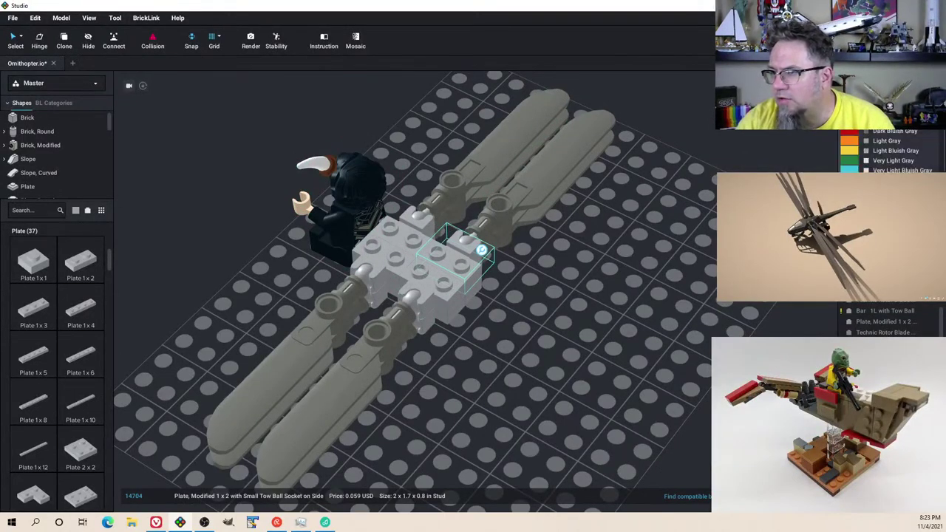
{"action": "left_click", "coordinate": [890, 141]}
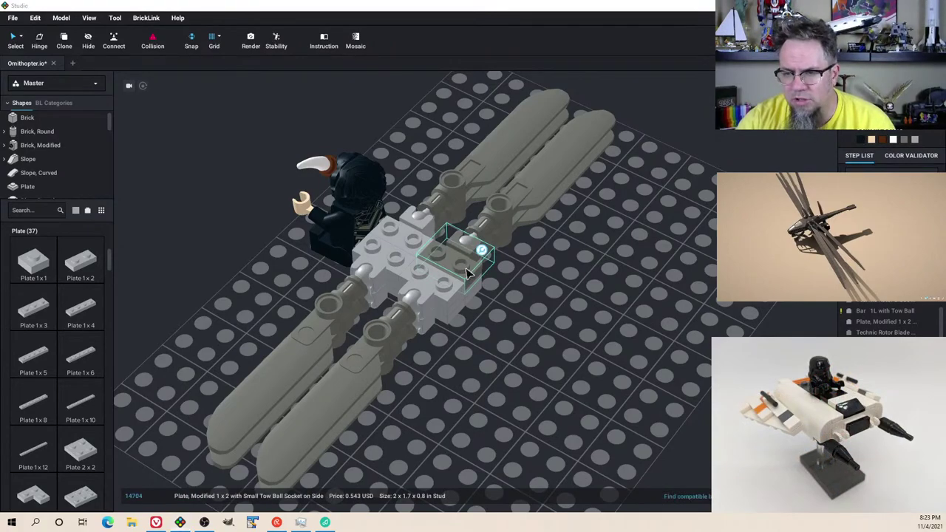
{"action": "key", "text": "alt+Tab"}
{"action": "key", "text": "alt+Tab"}
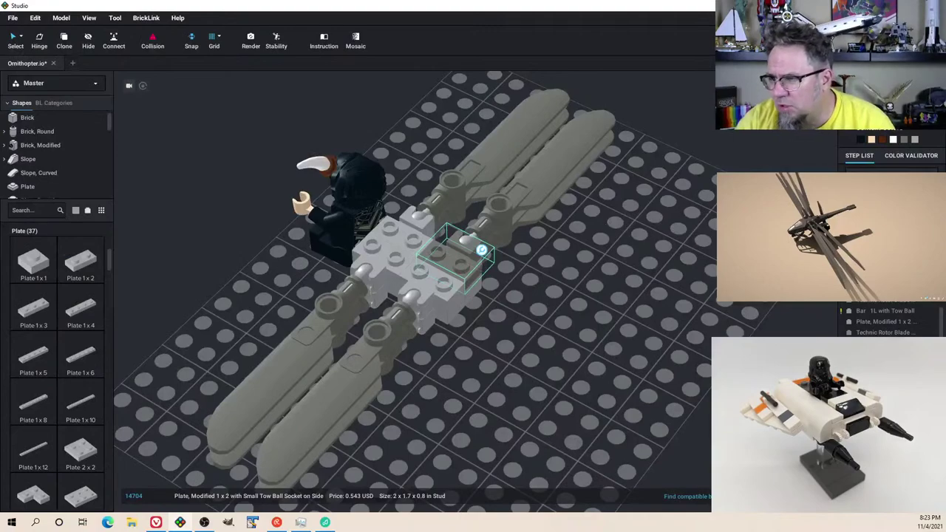
{"action": "left_click", "coordinate": [884, 106]}
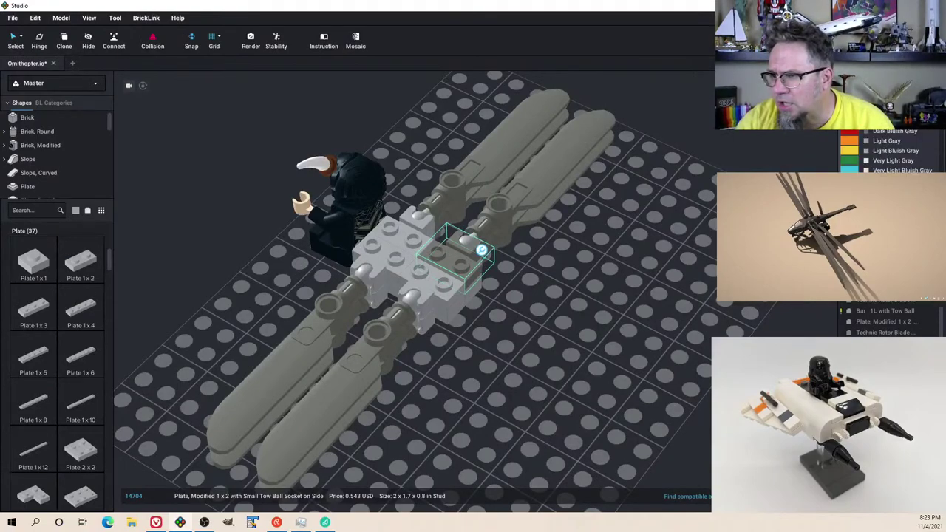
{"action": "left_click", "coordinate": [884, 111]}
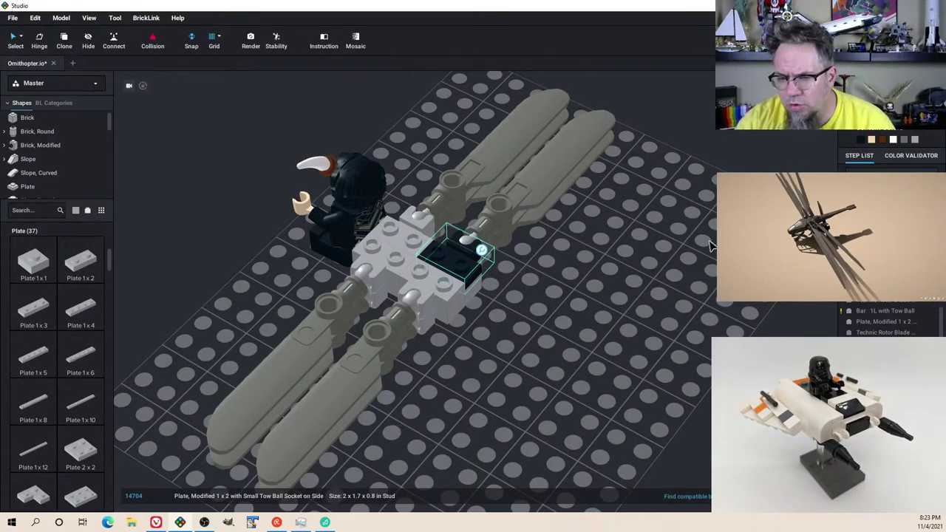
{"action": "left_click", "coordinate": [879, 108]}
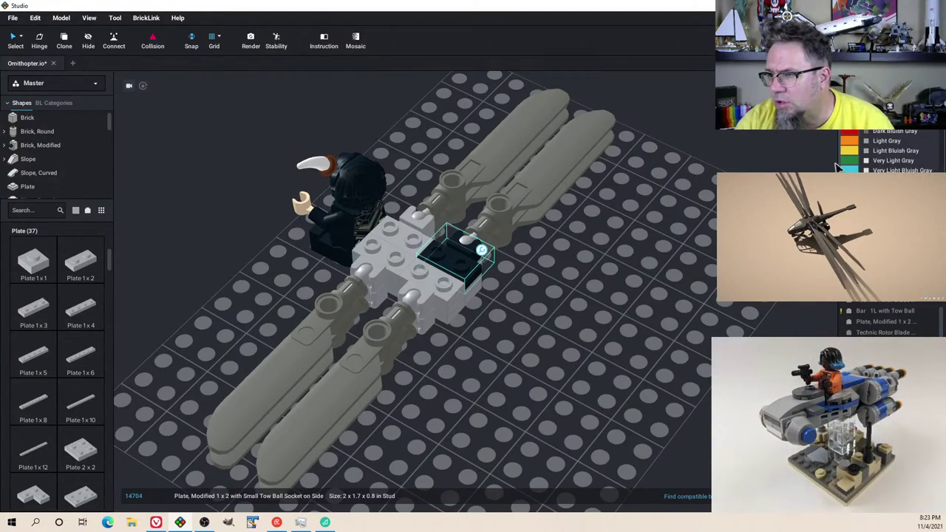
{"action": "scroll", "coordinate": [887, 148], "scroll_direction": "down", "scroll_amount": 5}
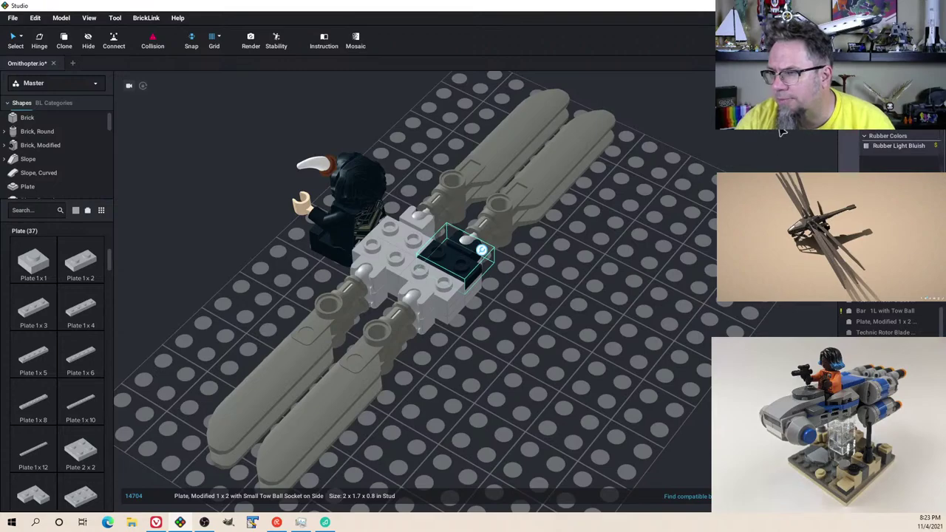
{"action": "left_click", "coordinate": [881, 130]}
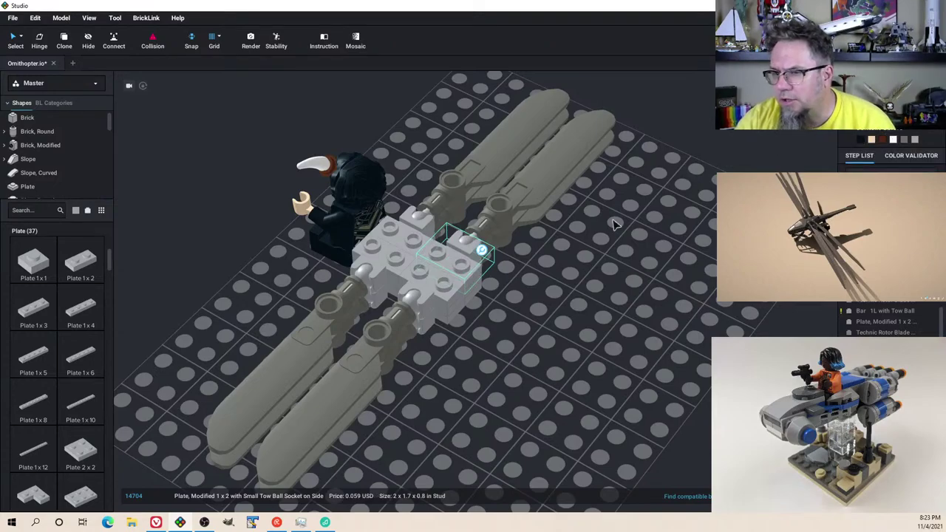
Step: Select all eight 1L bars with tow ball in the wing joints and recolour them the same gray as the rotor blades
{"action": "right_click_drag", "start_coordinate": [537, 282], "coordinate": [496, 265]}
{"action": "left_click", "coordinate": [477, 251]}
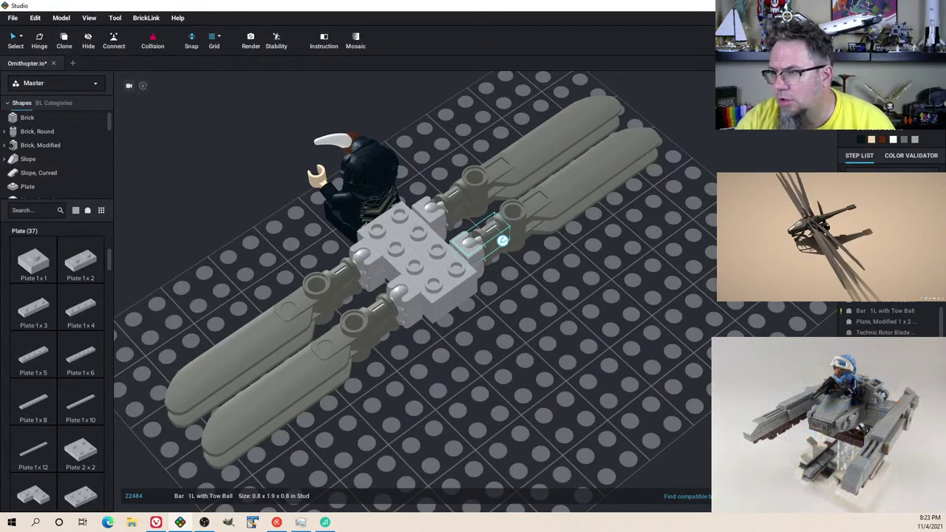
{"action": "left_click", "coordinate": [886, 103]}
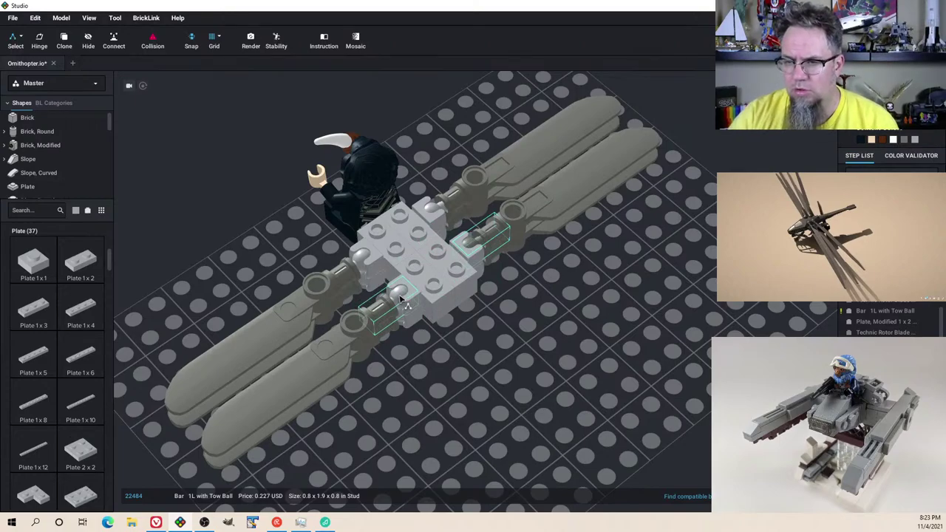
{"action": "double_click", "coordinate": [401, 300]}
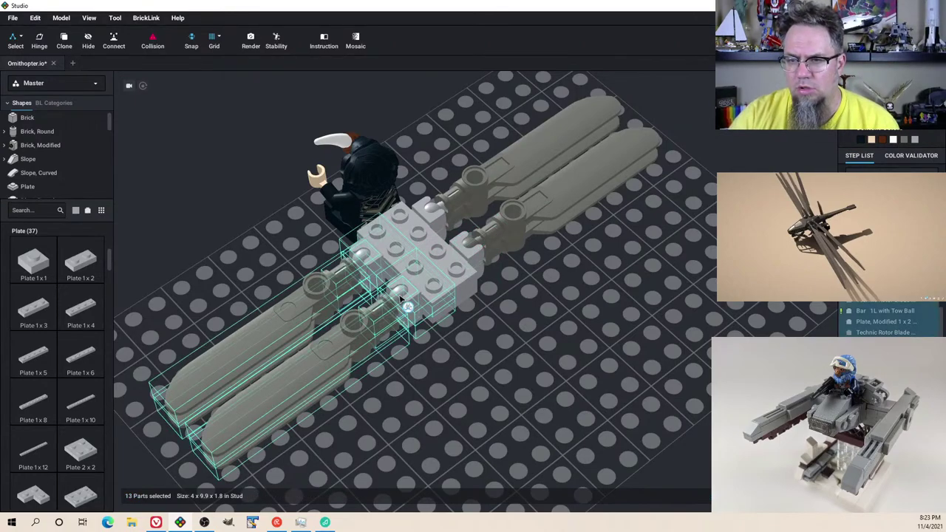
{"action": "left_click", "coordinate": [502, 359]}
{"action": "key", "text": "v"}
{"action": "left_click", "coordinate": [402, 300]}
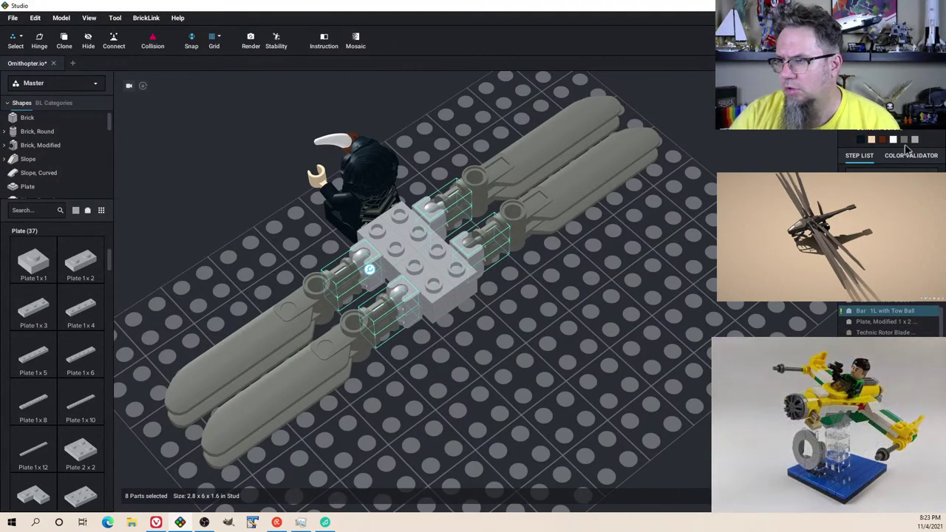
{"action": "left_click", "coordinate": [906, 140]}
{"action": "left_click", "coordinate": [628, 307]}
Step: Add a Tile, Modified 2 x 3 Pentagonal, rotate it to point away from the minifigure, and place it behind the wing base
{"action": "right_click_drag", "start_coordinate": [539, 309], "coordinate": [570, 290]}
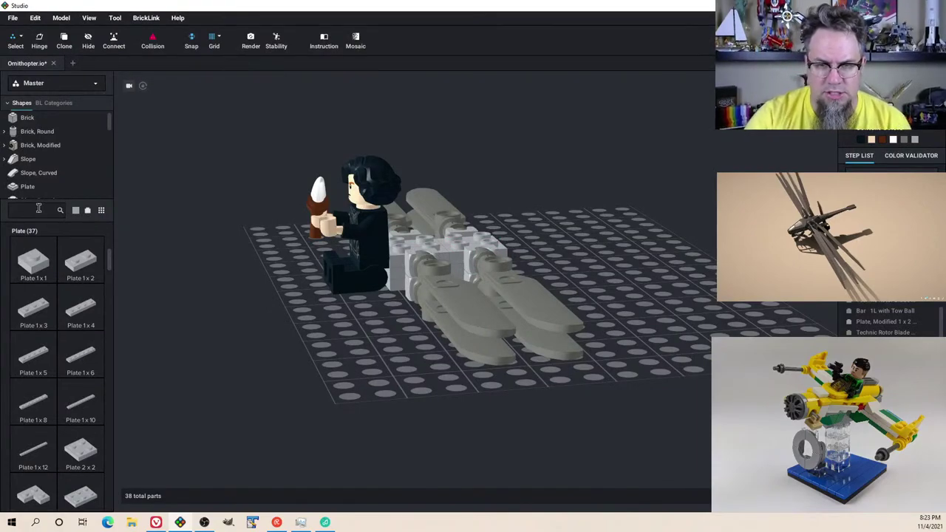
{"action": "scroll", "coordinate": [56, 181], "scroll_direction": "down", "scroll_amount": 3}
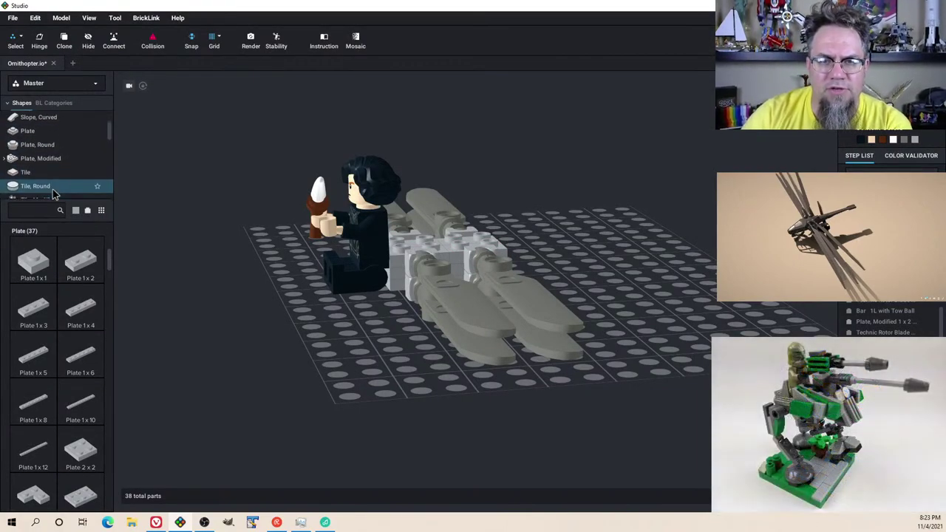
{"action": "scroll", "coordinate": [54, 189], "scroll_direction": "down", "scroll_amount": 2}
{"action": "left_click", "coordinate": [41, 168]}
{"action": "scroll", "coordinate": [65, 348], "scroll_direction": "down", "scroll_amount": 2}
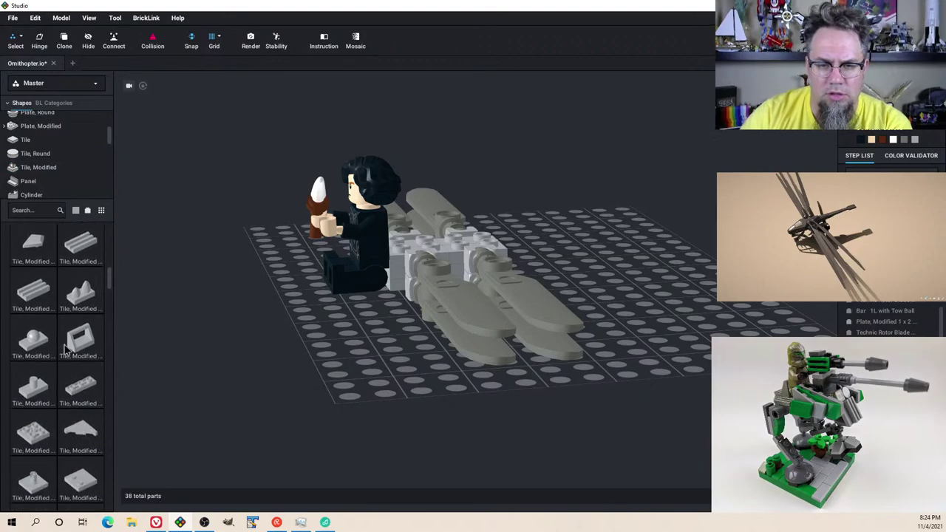
{"action": "scroll", "coordinate": [71, 340], "scroll_direction": "down", "scroll_amount": 5}
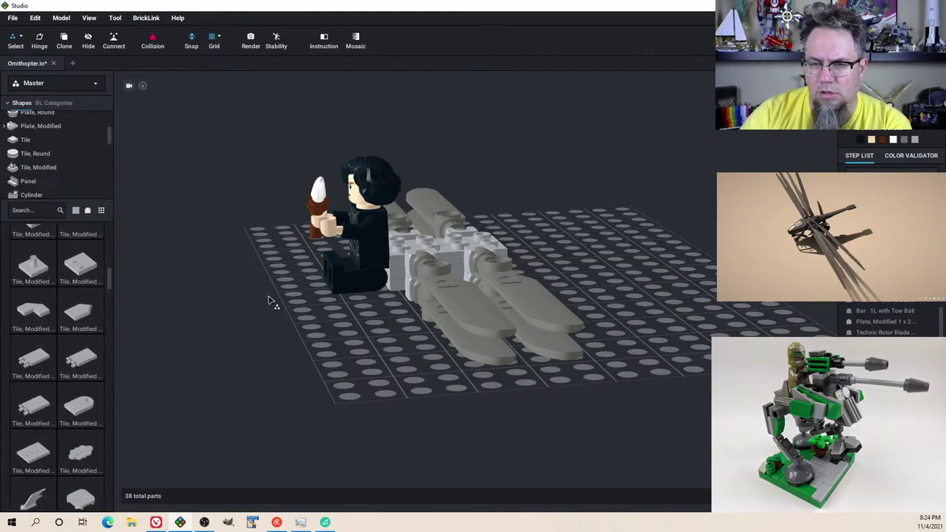
{"action": "left_click_drag", "start_coordinate": [80, 313], "coordinate": [583, 258]}
{"action": "key", "text": "Right"}
{"action": "right_click_drag", "start_coordinate": [563, 264], "coordinate": [535, 259]}
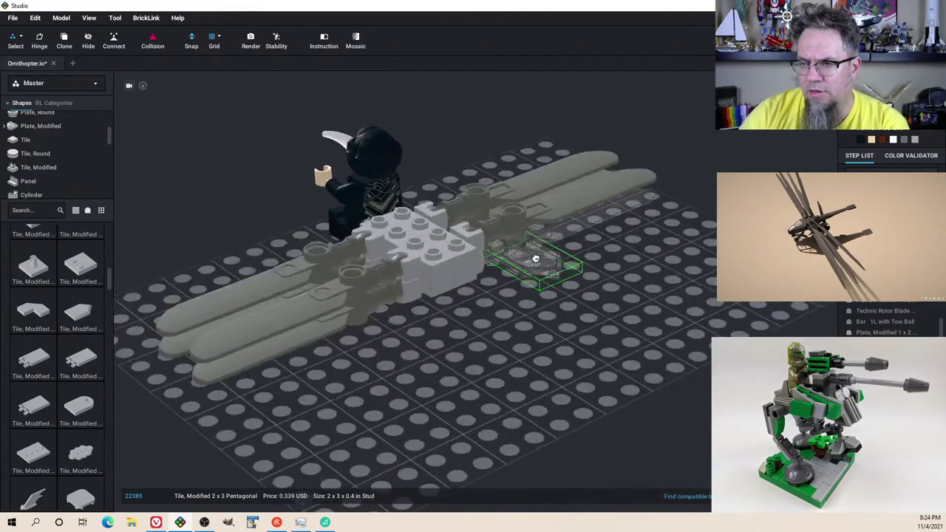
{"action": "left_click_drag", "start_coordinate": [595, 315], "coordinate": [616, 326]}
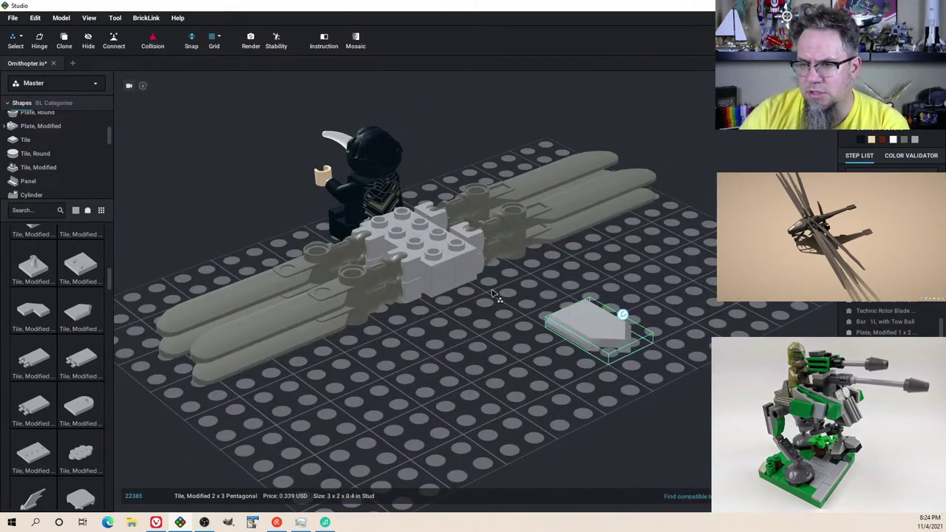
Step: Delete two light gray plates from the lower rear end of the wing base
{"action": "left_click", "coordinate": [462, 330]}
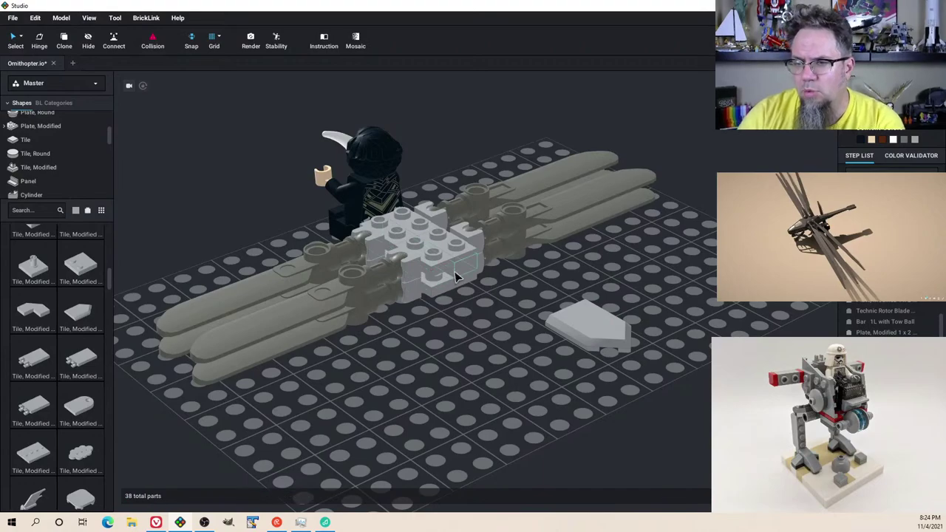
{"action": "right_click_drag", "start_coordinate": [466, 290], "coordinate": [502, 301]}
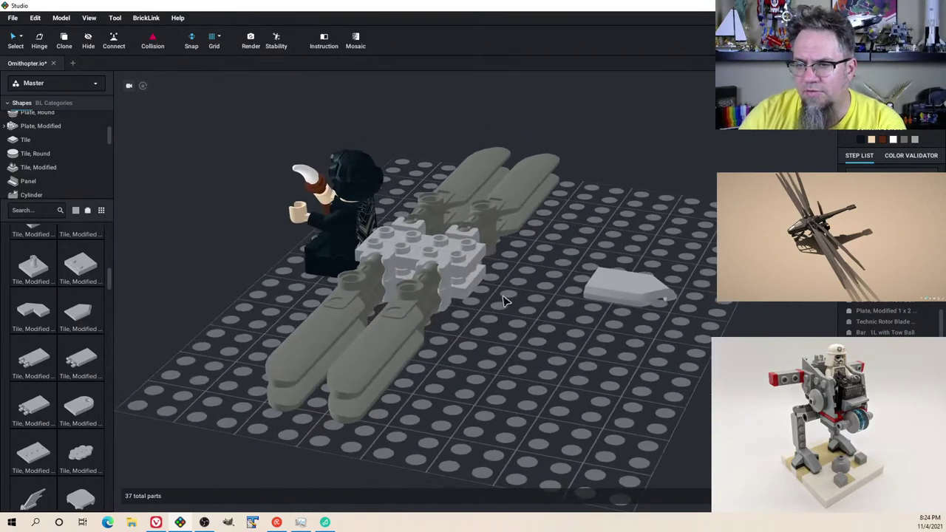
Step: Try a 2 x 6 plate at the rear end of the wing base
{"action": "scroll", "coordinate": [45, 170], "scroll_direction": "up", "scroll_amount": 3}
{"action": "left_click", "coordinate": [50, 147]}
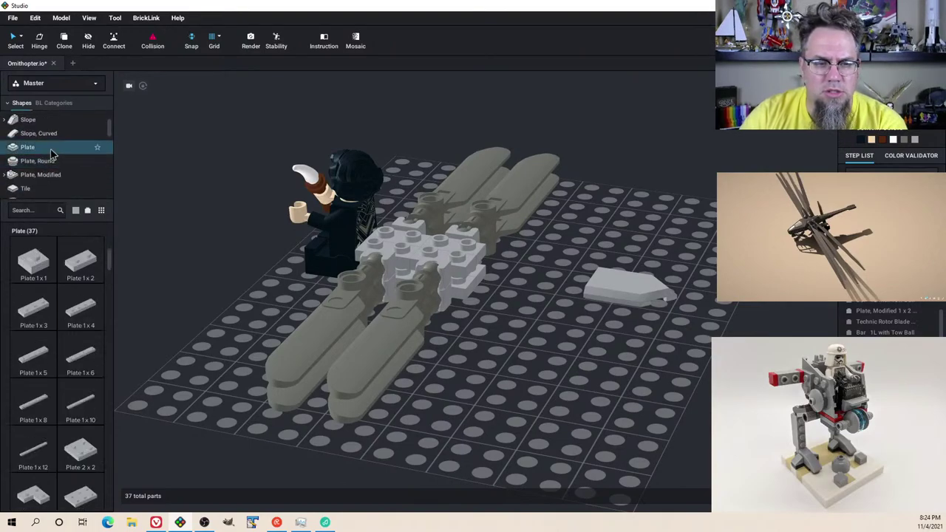
{"action": "scroll", "coordinate": [74, 311], "scroll_direction": "down", "scroll_amount": 5}
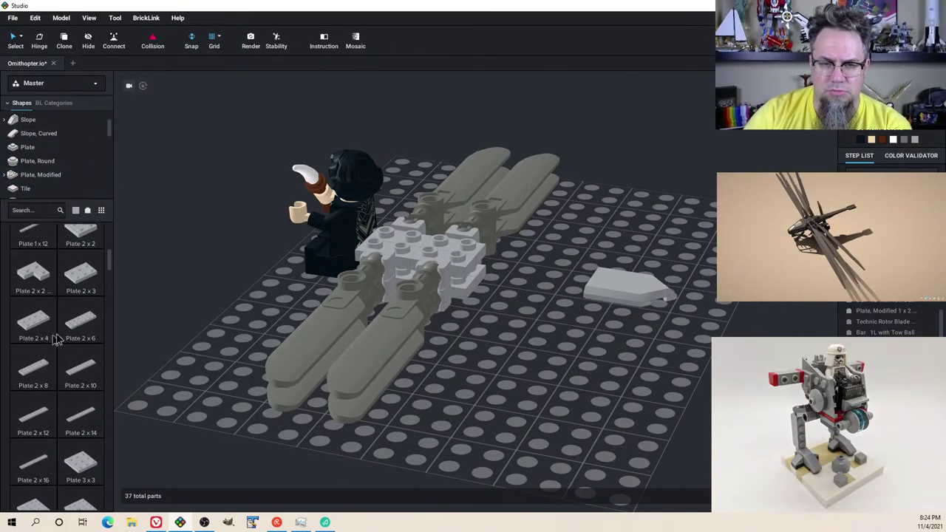
{"action": "left_click_drag", "start_coordinate": [85, 316], "coordinate": [459, 266]}
{"action": "left_click", "coordinate": [458, 268]}
{"action": "right_click_drag", "start_coordinate": [459, 268], "coordinate": [546, 331]}
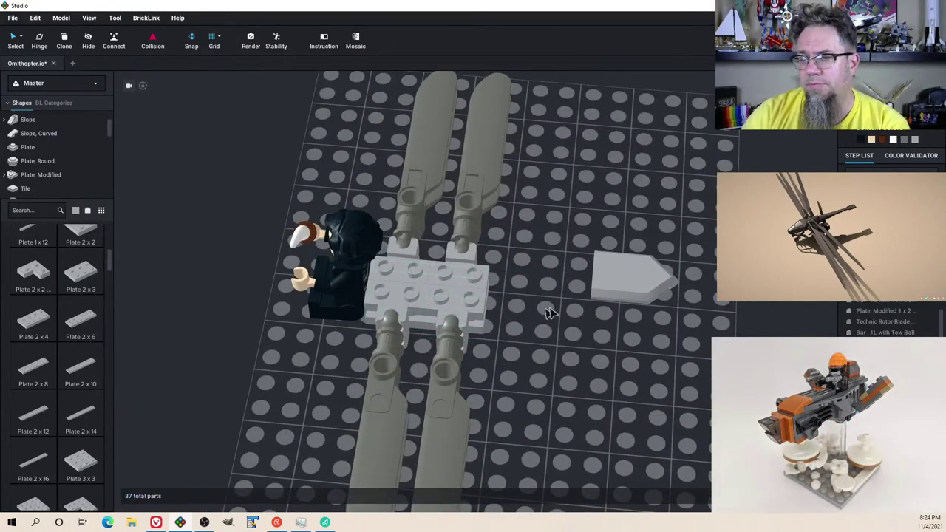
Step: Place the pentagonal tile on top of the rear studs of the wing base, with its point facing away from the minifigure
{"action": "left_click_drag", "start_coordinate": [613, 274], "coordinate": [559, 293]}
{"action": "right_click_drag", "start_coordinate": [558, 293], "coordinate": [542, 288]}
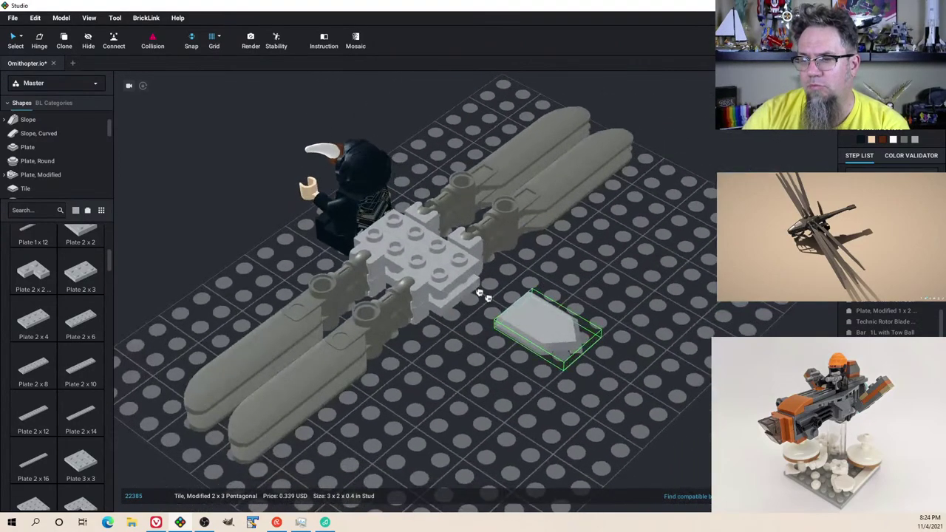
{"action": "left_click_drag", "start_coordinate": [486, 296], "coordinate": [434, 260]}
{"action": "mouse_move", "coordinate": [476, 289]}
{"action": "right_mouse_down"}
{"action": "mouse_move", "coordinate": [443, 274]}
{"action": "mouse_move", "coordinate": [397, 302]}
{"action": "mouse_move", "coordinate": [438, 302]}
{"action": "mouse_move", "coordinate": [454, 273]}
{"action": "mouse_move", "coordinate": [461, 284]}
{"action": "right_mouse_up"}
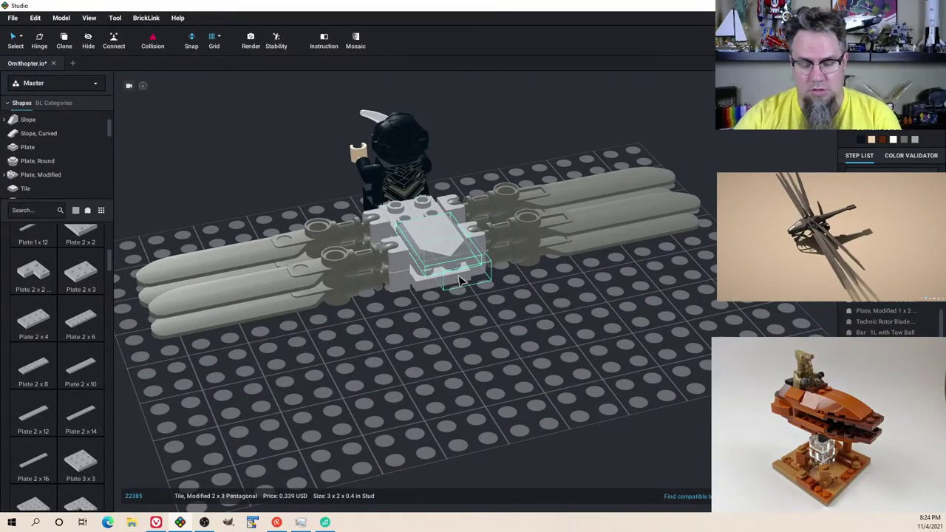
Step: Switch to the reference ornithopter, orbit it to a side view, and compare it with the model's profile from the side and below
{"action": "key", "text": "alt+Tab"}
{"action": "right_click_drag", "start_coordinate": [583, 250], "coordinate": [601, 278]}
{"action": "left_click_drag", "start_coordinate": [601, 278], "coordinate": [577, 250]}
{"action": "key", "text": "alt+Tab"}
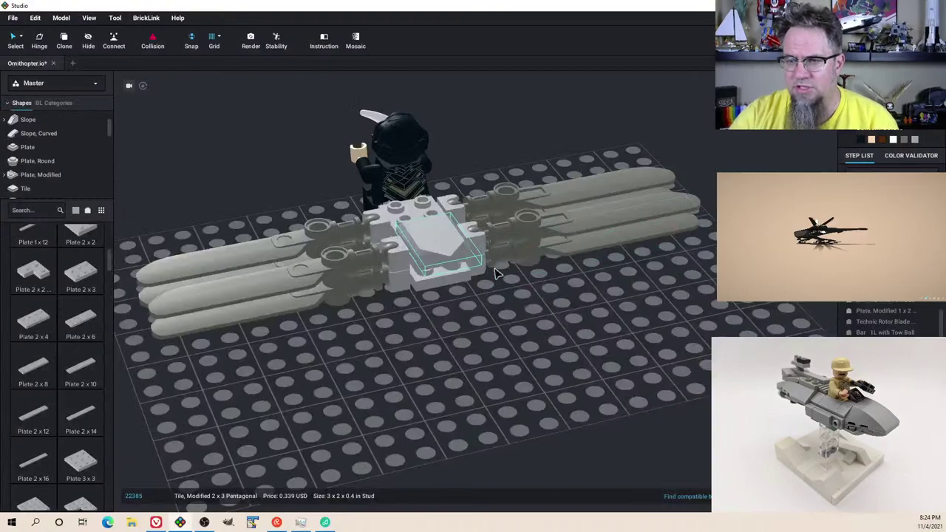
{"action": "right_click_drag", "start_coordinate": [498, 272], "coordinate": [514, 260]}
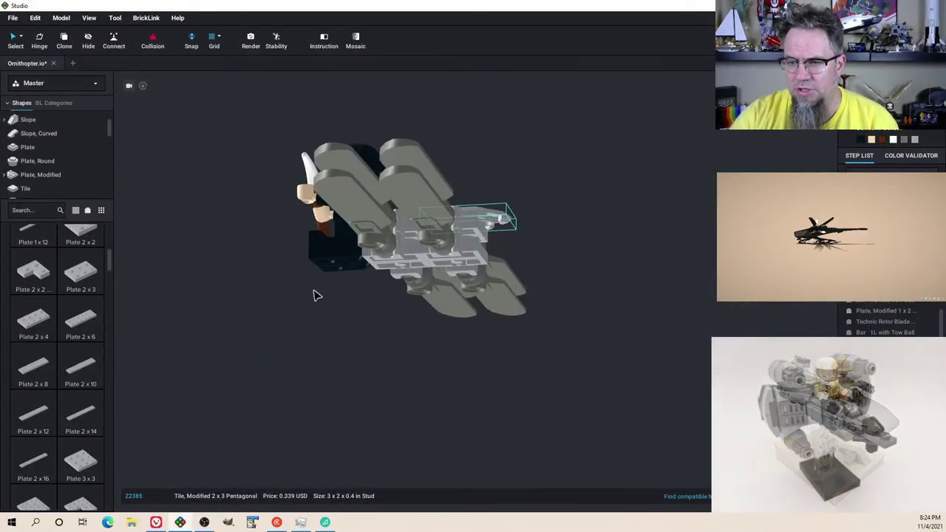
{"action": "right_click_drag", "start_coordinate": [315, 296], "coordinate": [330, 285]}
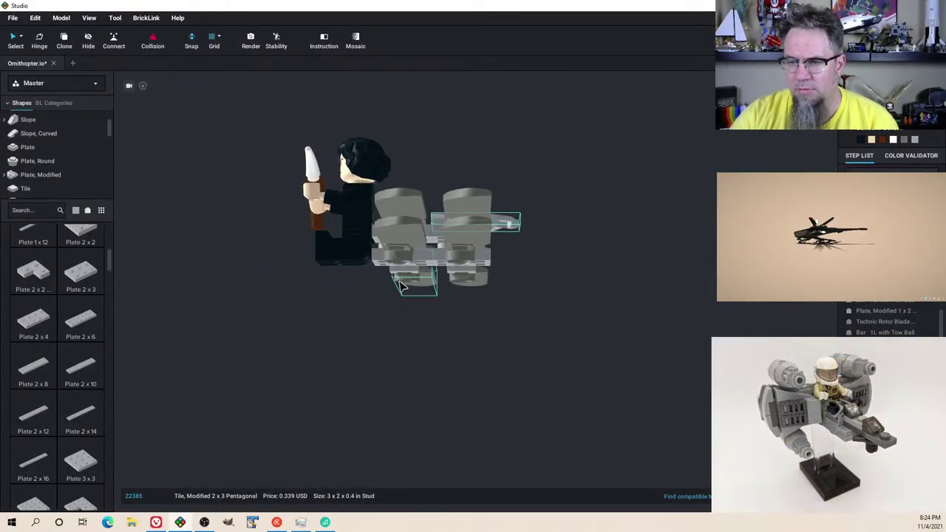
{"action": "right_click", "coordinate": [598, 244]}
{"action": "right_click_drag", "start_coordinate": [553, 253], "coordinate": [561, 260]}
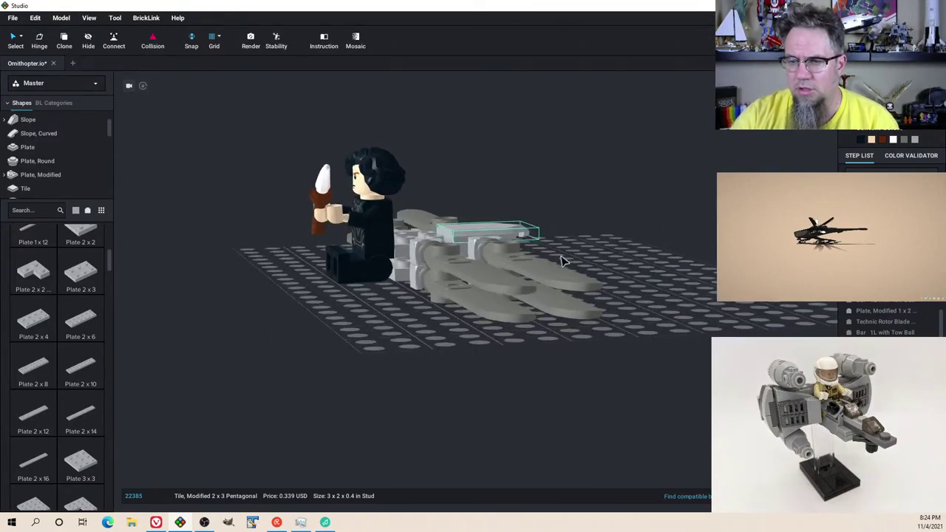
{"action": "key", "text": "alt+Tab"}
{"action": "key", "text": "alt+Tab"}
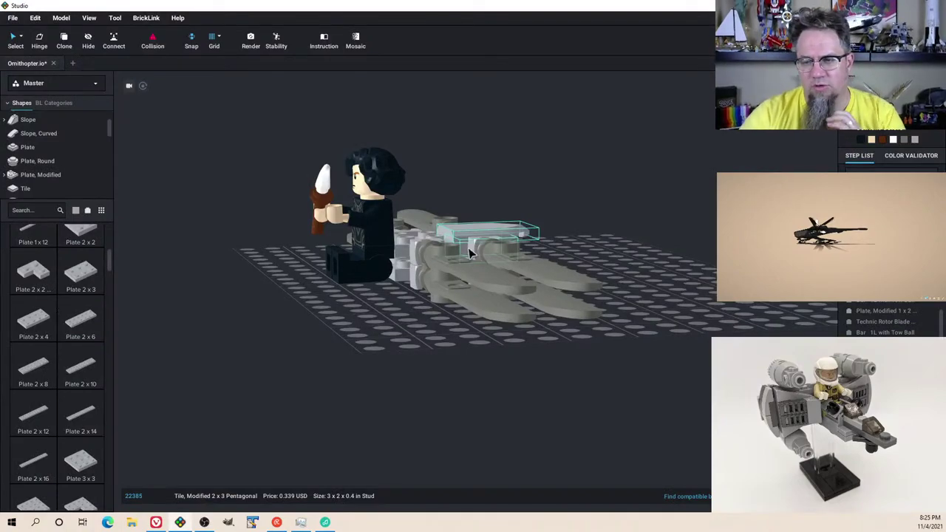
Step: Place a 2 x 6 plate lengthwise on the ground behind the wing base's pentagonal tile
{"action": "right_click_drag", "start_coordinate": [436, 270], "coordinate": [446, 294]}
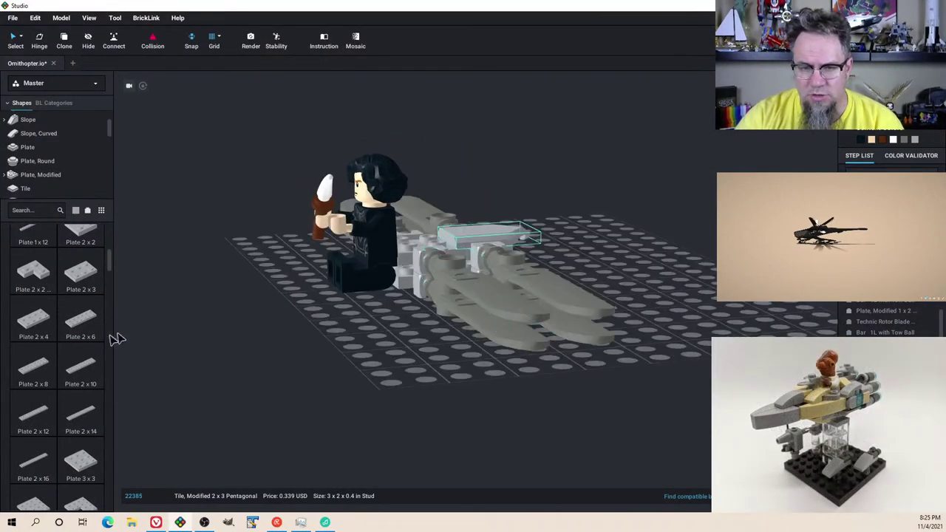
{"action": "left_click_drag", "start_coordinate": [74, 323], "coordinate": [403, 256]}
{"action": "right_click_drag", "start_coordinate": [410, 262], "coordinate": [420, 302]}
{"action": "left_click", "coordinate": [640, 262]}
Step: Group the minifigure's 12 parts into a submodel and move it clear of the wing base
{"action": "right_click_drag", "start_coordinate": [375, 248], "coordinate": [397, 287]}
{"action": "left_click_drag", "start_coordinate": [271, 252], "coordinate": [358, 374]}
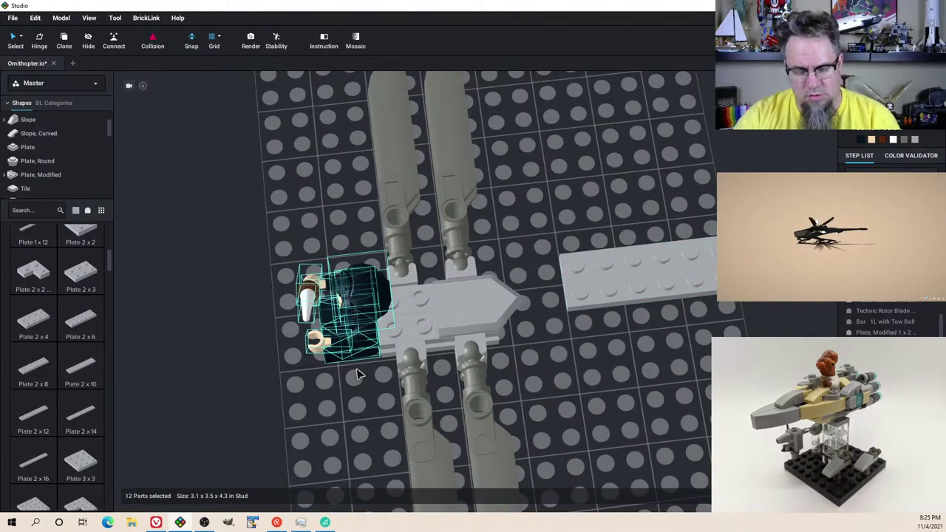
{"action": "key", "text": "ctrl+g"}
{"action": "left_click", "coordinate": [548, 289]}
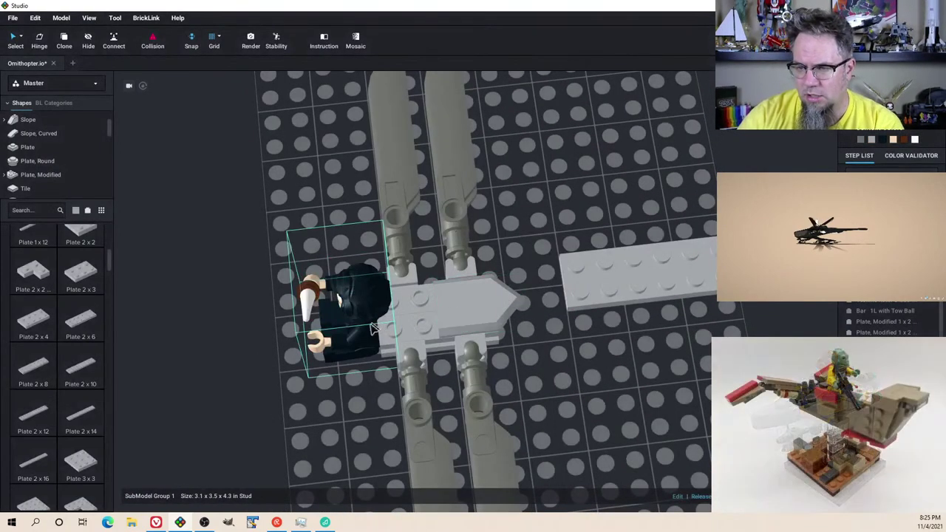
{"action": "left_click_drag", "start_coordinate": [344, 318], "coordinate": [290, 201]}
Step: Attach the 2 x 6 plate to the underside of the wing base, with its free end extending toward the minifigure
{"action": "left_click_drag", "start_coordinate": [633, 277], "coordinate": [417, 377]}
{"action": "right_click_drag", "start_coordinate": [417, 377], "coordinate": [422, 279]}
{"action": "left_click_drag", "start_coordinate": [423, 279], "coordinate": [420, 248]}
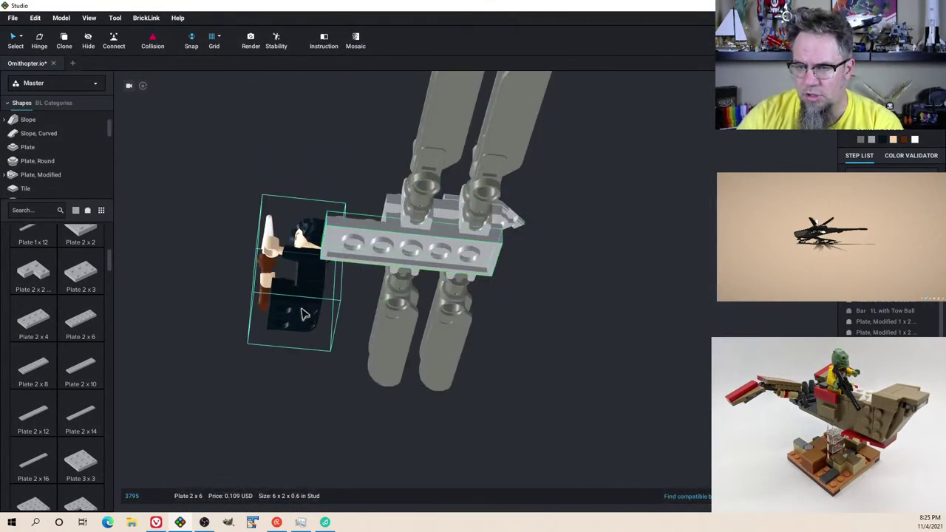
Step: Seat the minifigure submodel on the free front end of the 2 x 6 plate, facing away from the wing base
{"action": "left_click_drag", "start_coordinate": [302, 312], "coordinate": [359, 231]}
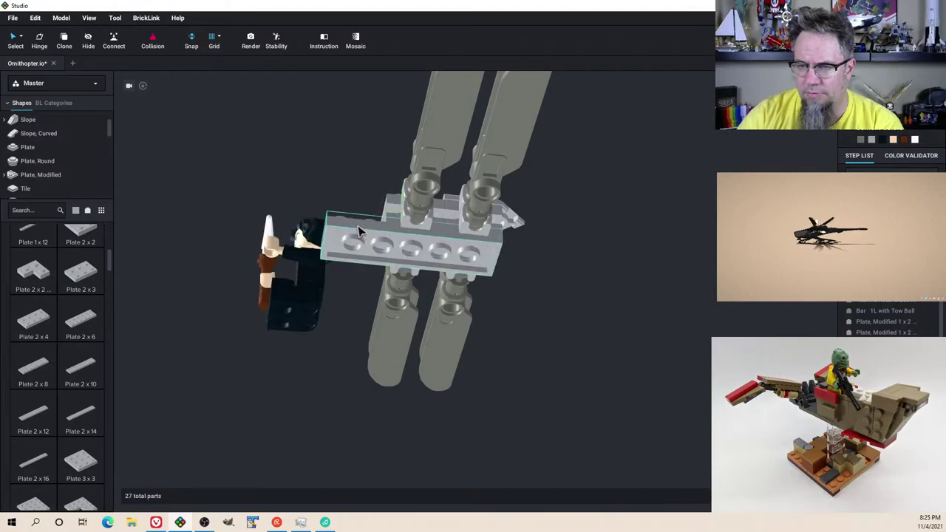
{"action": "left_click_drag", "start_coordinate": [306, 321], "coordinate": [344, 234]}
{"action": "right_click_drag", "start_coordinate": [343, 234], "coordinate": [360, 275]}
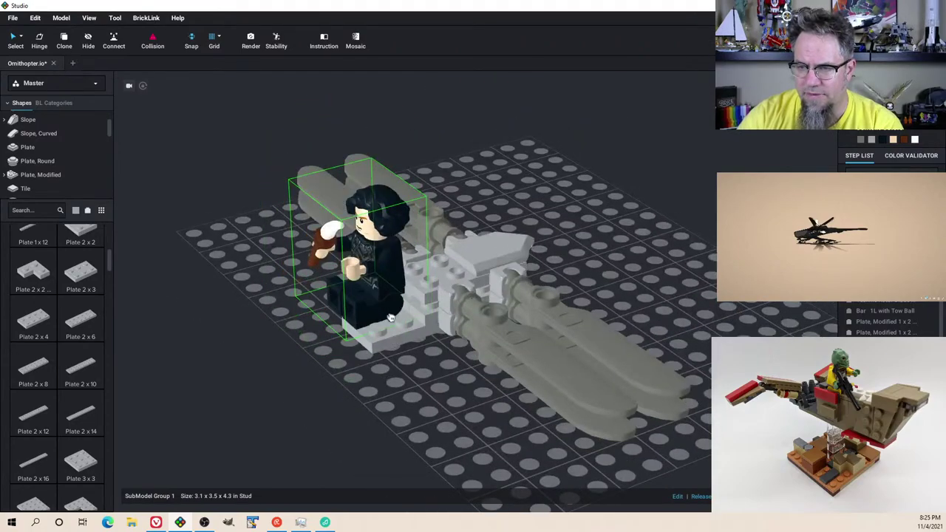
{"action": "left_click_drag", "start_coordinate": [360, 275], "coordinate": [370, 294]}
{"action": "left_click", "coordinate": [422, 402]}
{"action": "right_click_drag", "start_coordinate": [423, 403], "coordinate": [466, 319]}
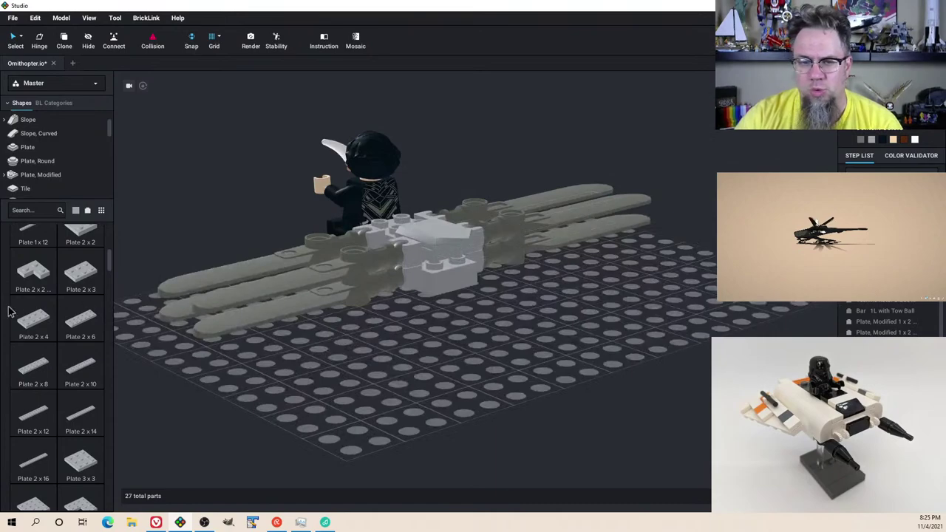
Step: Place four 1 x 2 modified plates with angular extension on the ground, with flexible black, light bluish gray, lime and sand green tips
{"action": "left_click", "coordinate": [34, 212]}
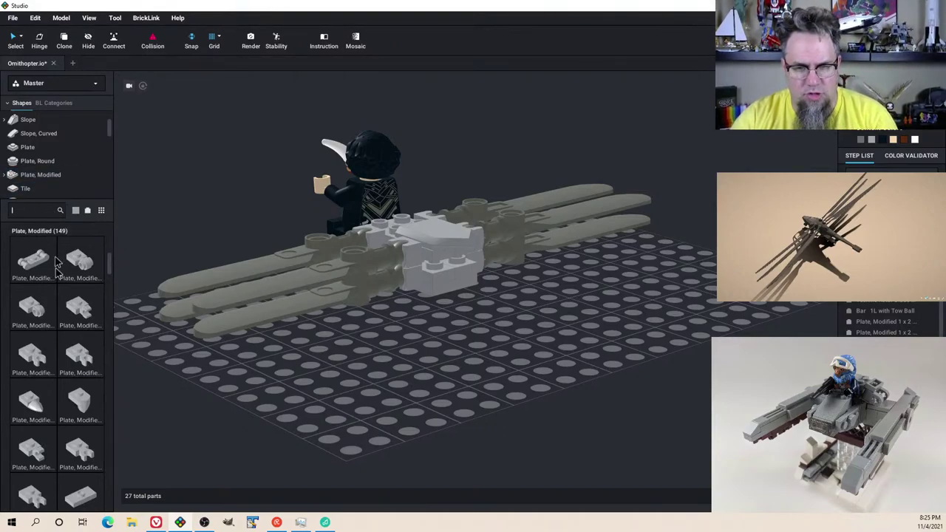
{"action": "scroll", "coordinate": [57, 263], "scroll_direction": "down", "scroll_amount": 10}
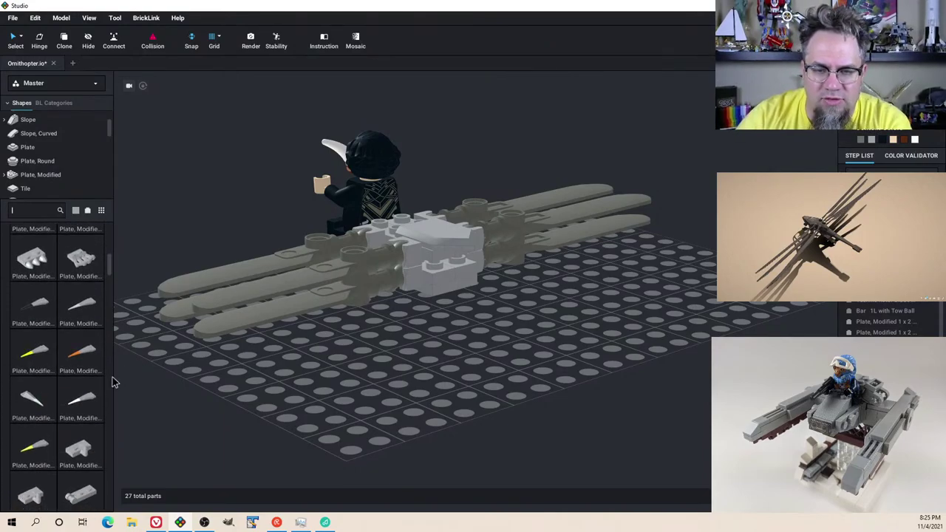
{"action": "left_click_drag", "start_coordinate": [42, 305], "coordinate": [543, 345]}
{"action": "key", "text": "Right"}
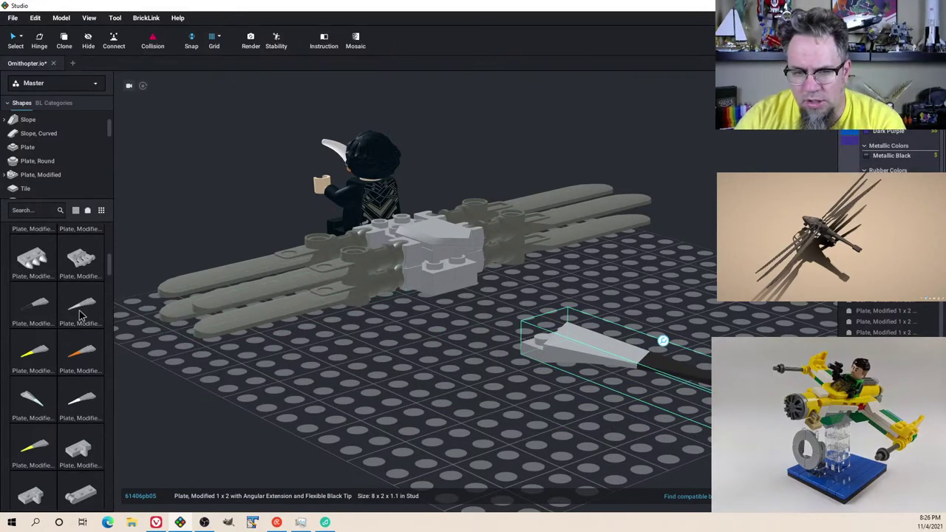
{"action": "left_click", "coordinate": [82, 311]}
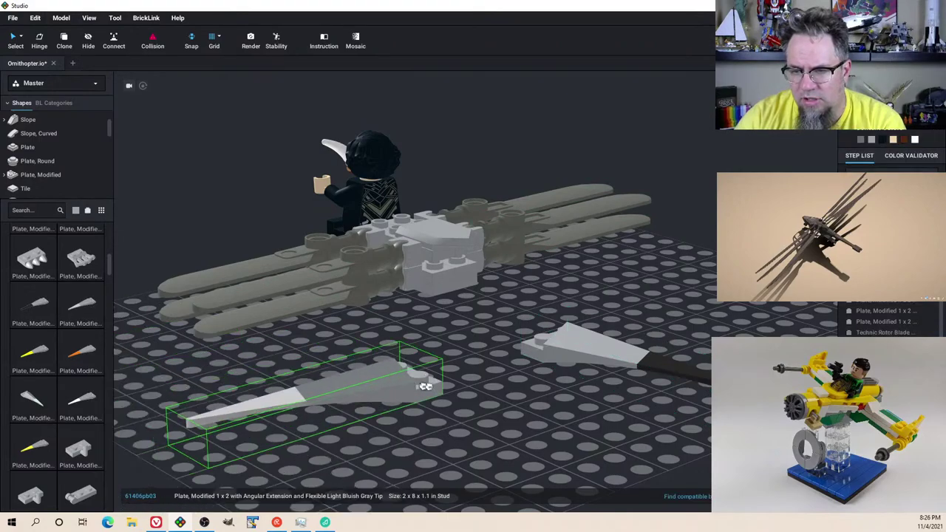
{"action": "left_click", "coordinate": [46, 359]}
{"action": "left_click", "coordinate": [470, 405]}
{"action": "scroll", "coordinate": [370, 385], "scroll_direction": "down", "scroll_amount": 2}
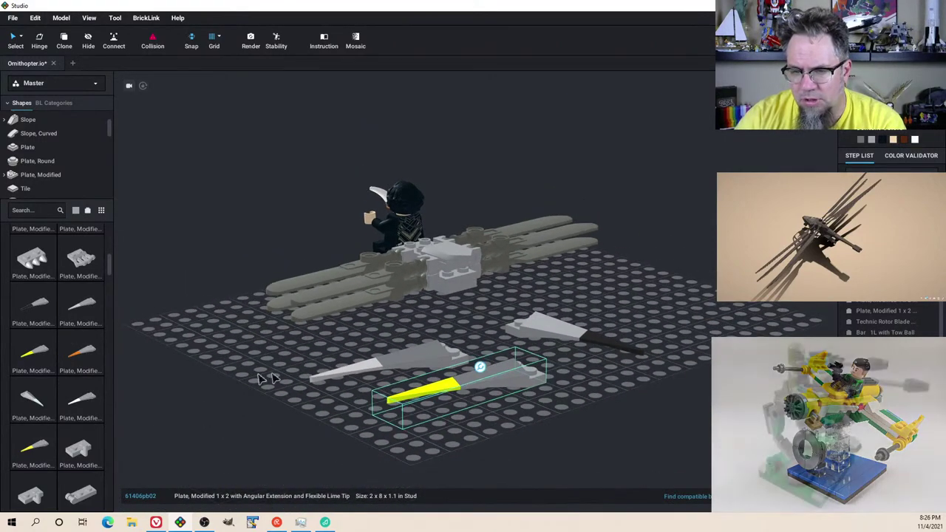
{"action": "left_click", "coordinate": [33, 403]}
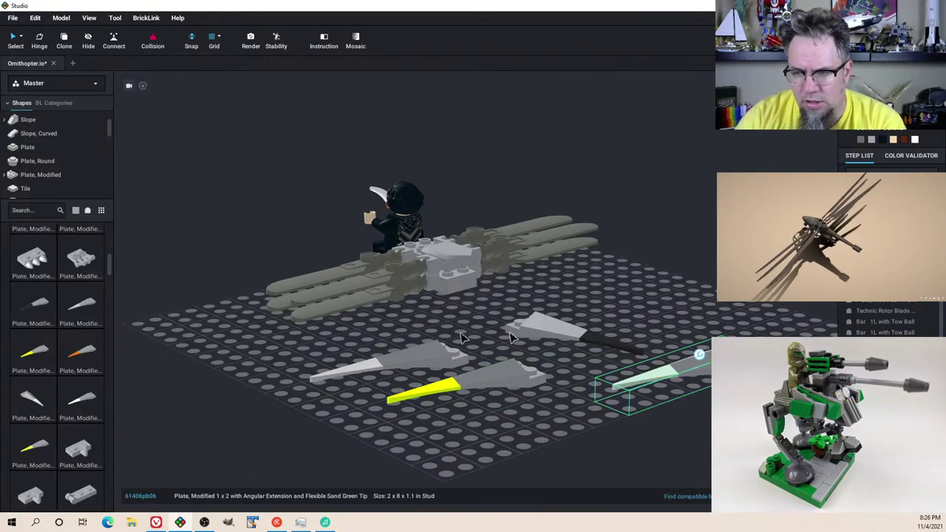
Step: Recolor the four angular extension plates to match the wing blades, and delete all except the one with the light bluish gray tip
{"action": "left_click_drag", "start_coordinate": [429, 331], "coordinate": [701, 441]}
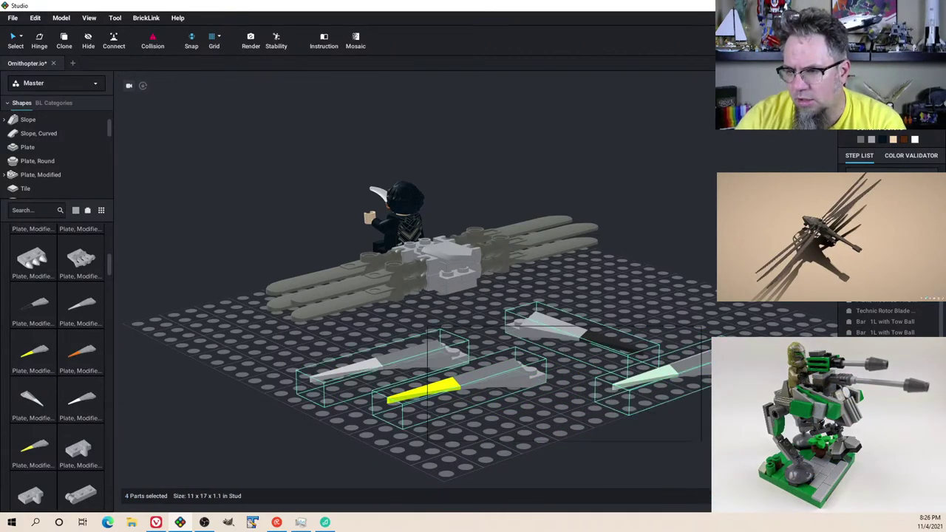
{"action": "left_click", "coordinate": [862, 142]}
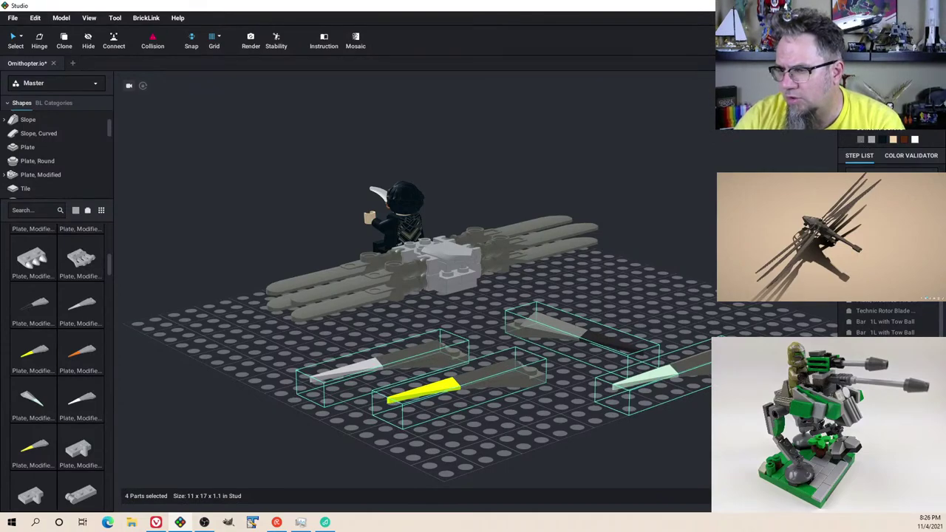
{"action": "left_click", "coordinate": [460, 384]}
{"action": "left_click", "coordinate": [382, 365]}
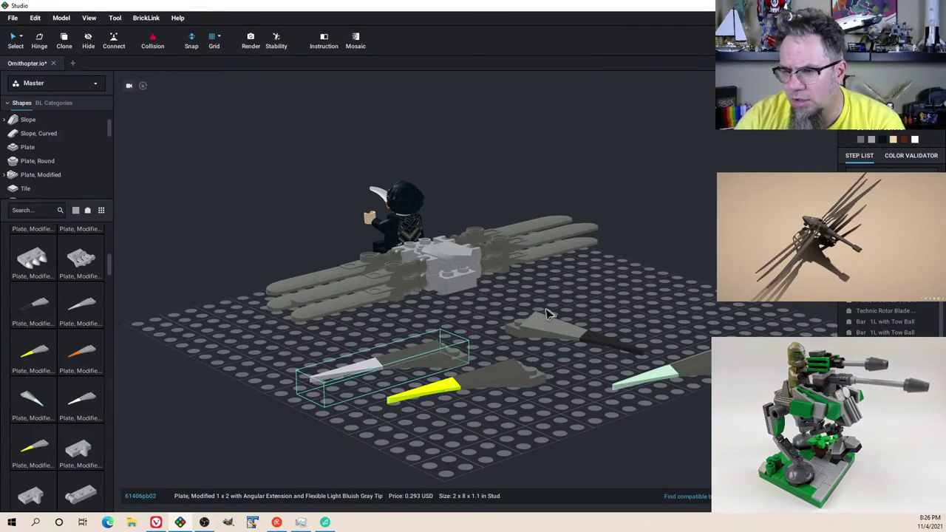
{"action": "left_click_drag", "start_coordinate": [547, 314], "coordinate": [628, 435]}
{"action": "key", "text": "Delete"}
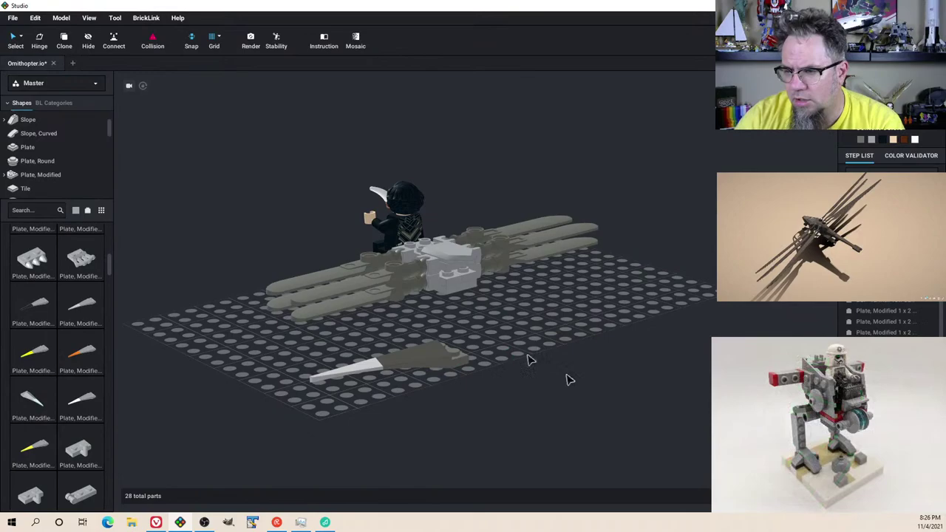
Step: Rotate the remaining angular extension plate to point rearward and attach it as a tail behind the wing base, beneath the pentagonal tile
{"action": "left_click", "coordinate": [420, 367]}
{"action": "key", "text": "Right"}
{"action": "left_click_drag", "start_coordinate": [430, 363], "coordinate": [458, 309]}
{"action": "right_click_drag", "start_coordinate": [458, 309], "coordinate": [478, 302]}
{"action": "left_click_drag", "start_coordinate": [478, 302], "coordinate": [491, 311]}
{"action": "right_click_drag", "start_coordinate": [496, 307], "coordinate": [466, 275]}
{"action": "left_click_drag", "start_coordinate": [479, 301], "coordinate": [564, 334]}
{"action": "right_click_drag", "start_coordinate": [562, 310], "coordinate": [441, 257]}
{"action": "left_click", "coordinate": [437, 255]}
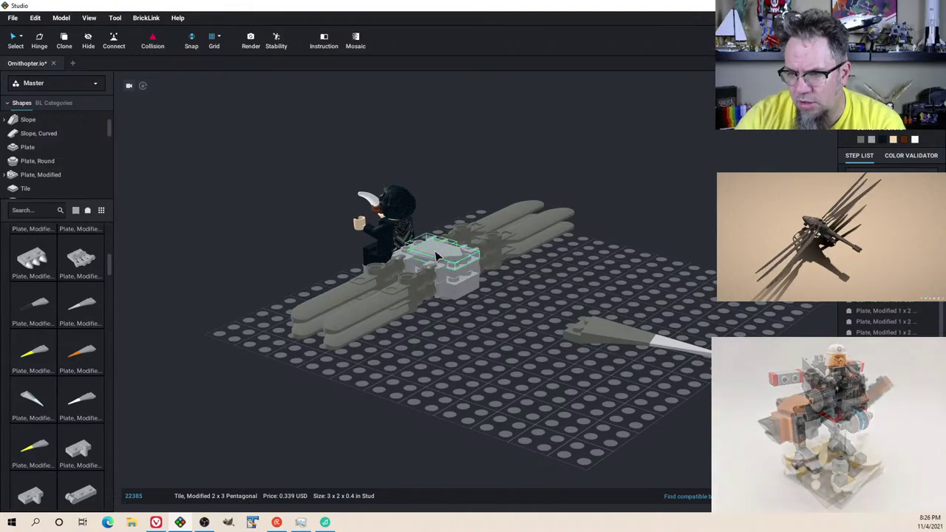
{"action": "left_click_drag", "start_coordinate": [584, 331], "coordinate": [472, 276]}
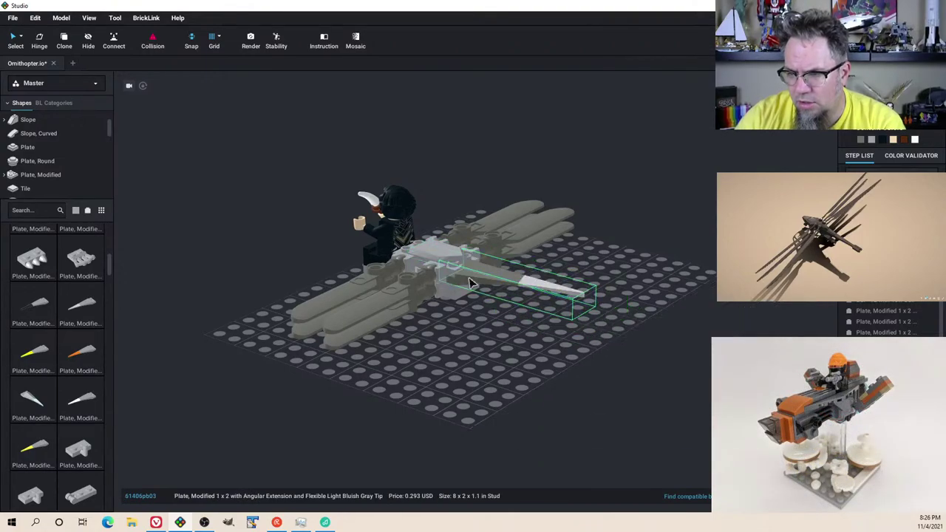
{"action": "right_click_drag", "start_coordinate": [473, 275], "coordinate": [532, 319]}
{"action": "left_click", "coordinate": [585, 268]}
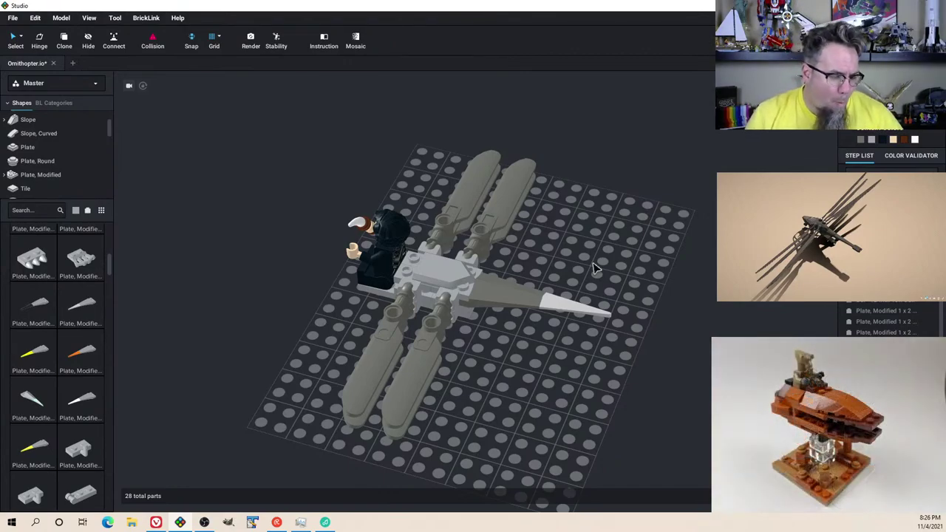
Step: Examine the tail from below and above, and compare its shape with the reference ornithopter
{"action": "right_click_drag", "start_coordinate": [559, 309], "coordinate": [517, 287]}
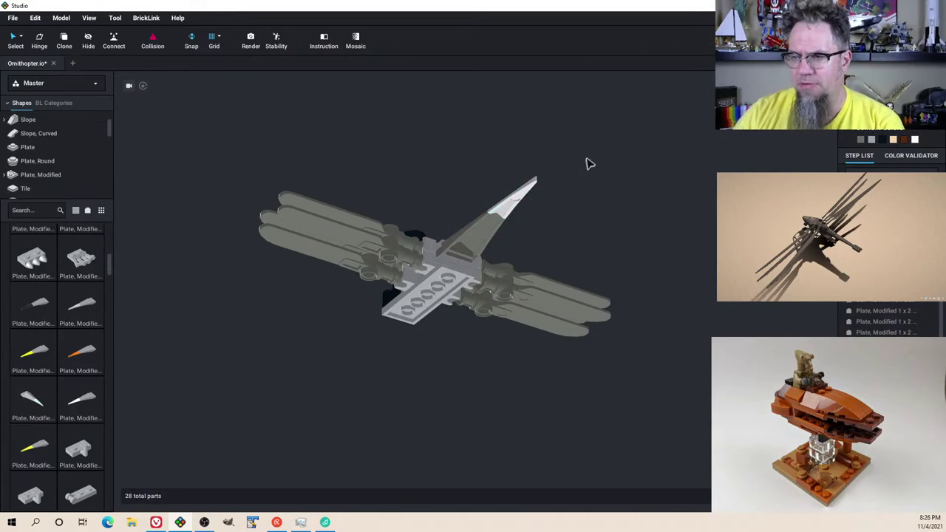
{"action": "right_click_drag", "start_coordinate": [521, 228], "coordinate": [591, 249]}
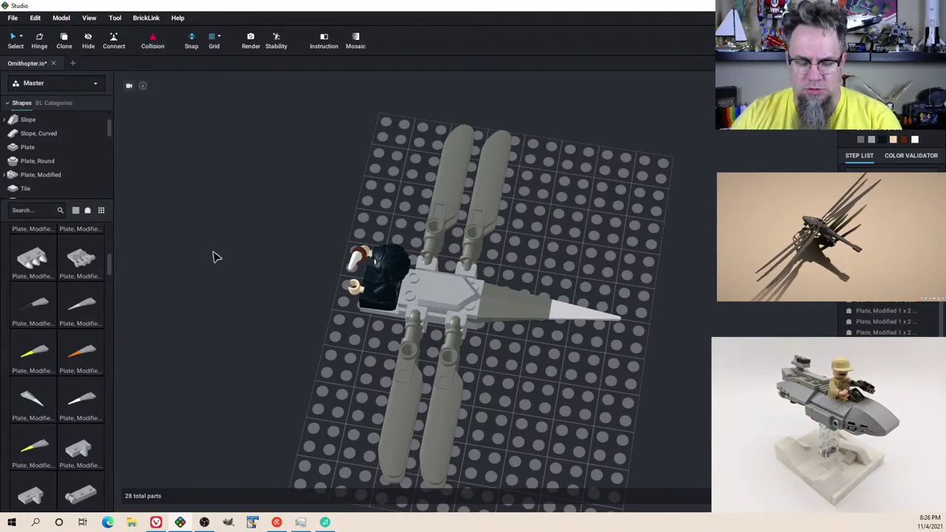
{"action": "key", "text": "alt+Tab"}
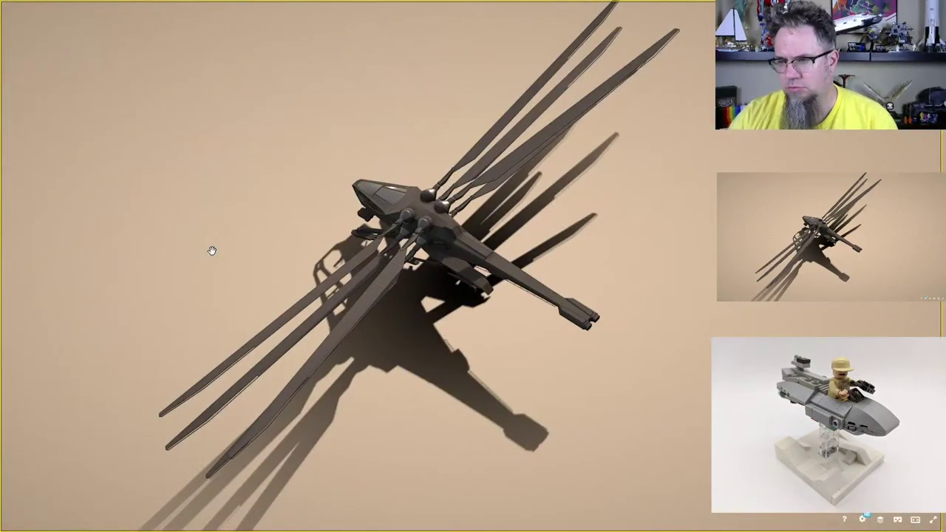
{"action": "key", "text": "alt+Tab"}
{"action": "right_click_drag", "start_coordinate": [493, 340], "coordinate": [499, 302]}
{"action": "key", "text": "alt+Tab"}
{"action": "key", "text": "alt+Tab"}
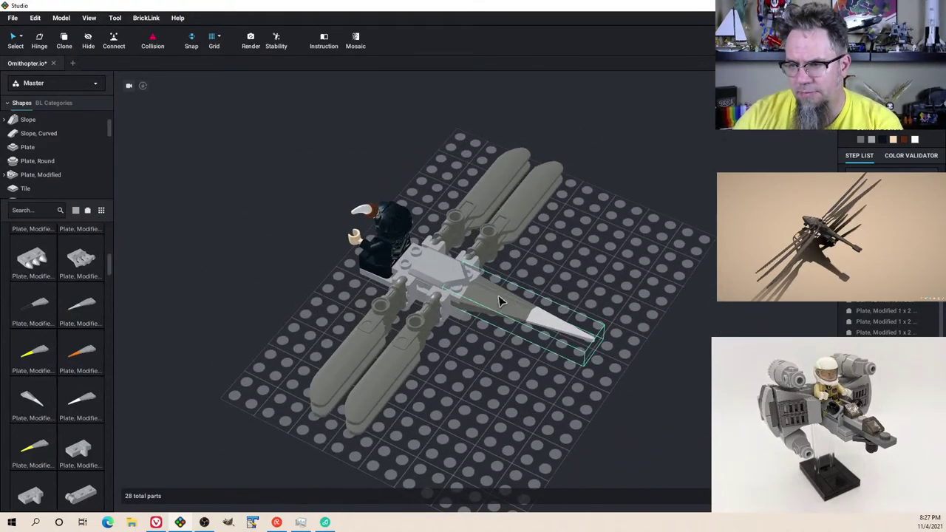
Step: Move the angular tail plate aside, and place a copy of the 1 x 2 small tow ball socket plate at the base's rear centre
{"action": "left_click_drag", "start_coordinate": [499, 301], "coordinate": [669, 129]}
{"action": "left_click_drag", "start_coordinate": [624, 198], "coordinate": [625, 197]}
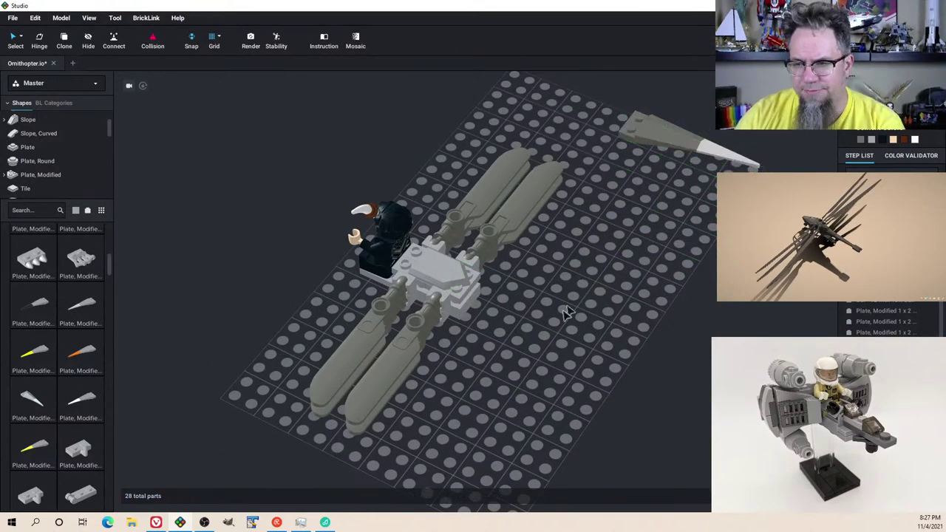
{"action": "right_click_drag", "start_coordinate": [563, 313], "coordinate": [521, 328]}
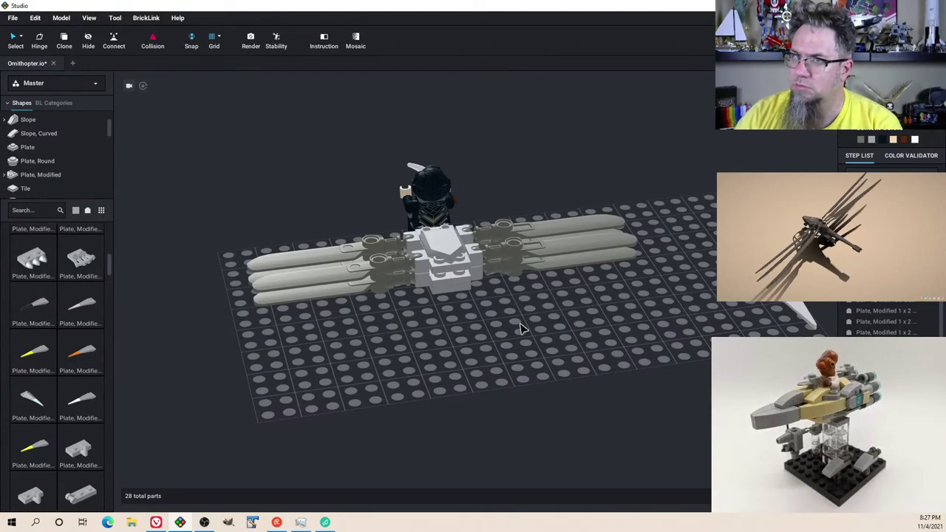
{"action": "left_click", "coordinate": [437, 264]}
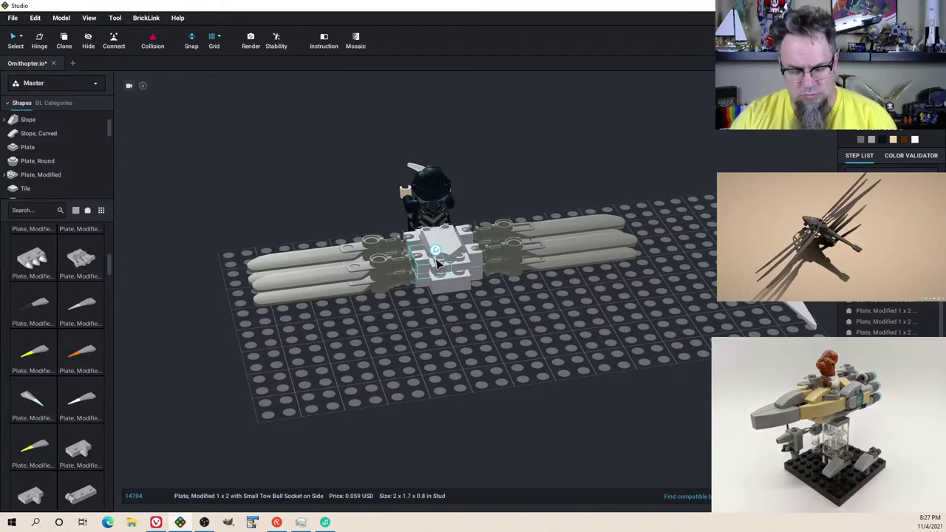
{"action": "left_click_drag", "start_coordinate": [464, 351], "coordinate": [472, 352]}
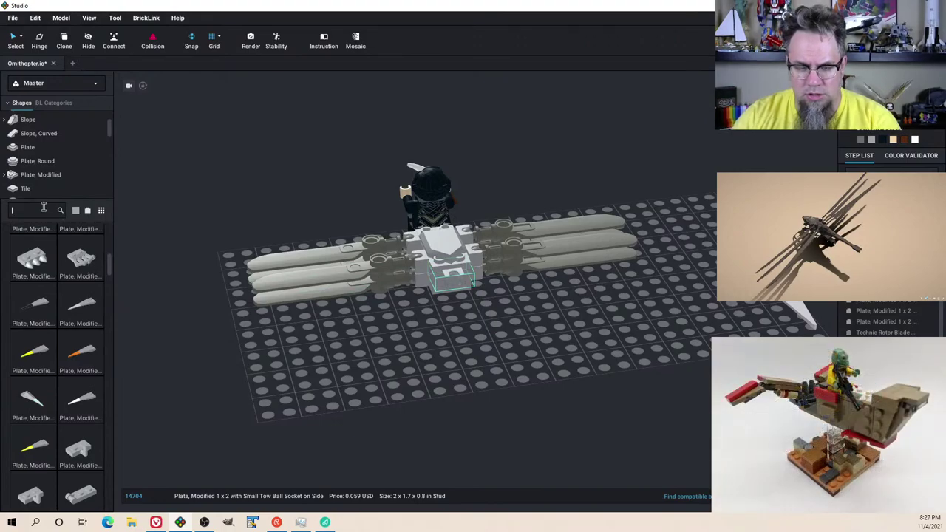
Step: Connect a 1 x 2 plate with tow ball on end to the rear socket, and shift the pentagonal tile one stud rearward
{"action": "type", "text": "1x2 ball"}
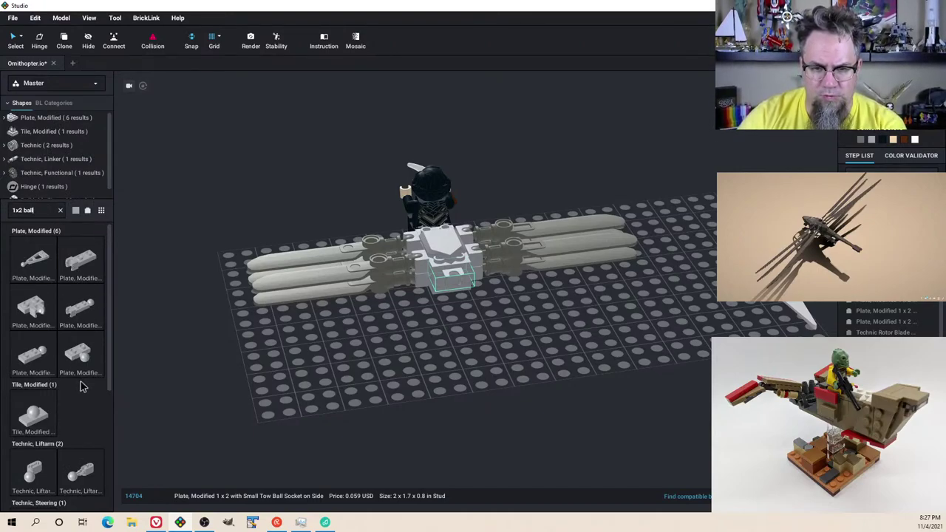
{"action": "left_click_drag", "start_coordinate": [42, 366], "coordinate": [464, 356]}
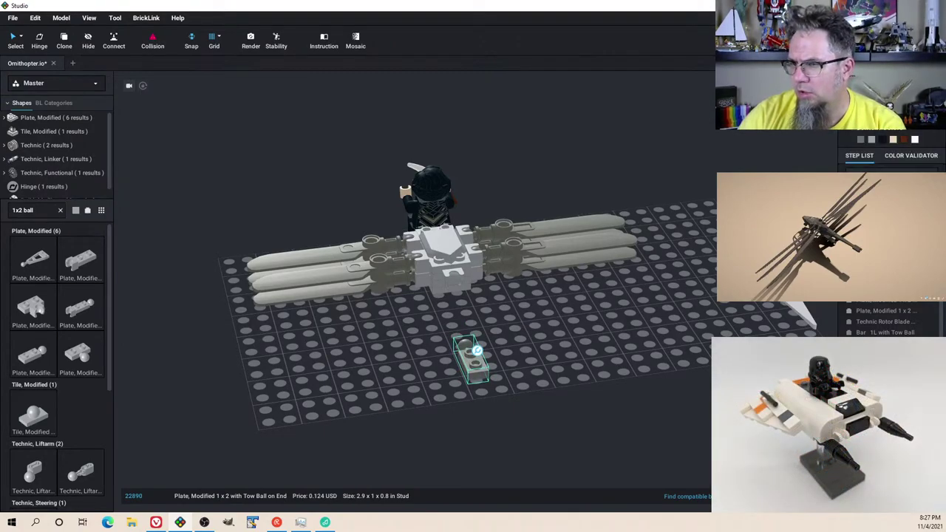
{"action": "left_click_drag", "start_coordinate": [480, 373], "coordinate": [481, 303]}
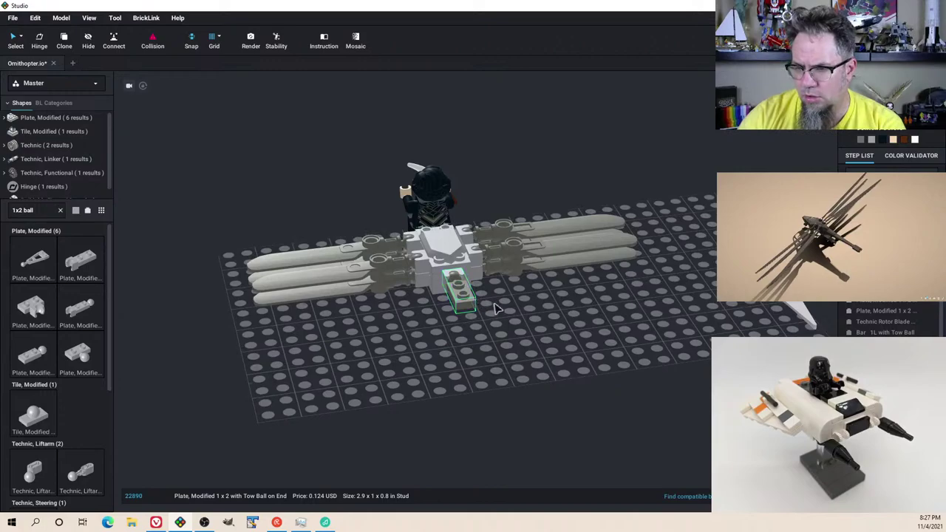
{"action": "right_click_drag", "start_coordinate": [495, 309], "coordinate": [479, 294]}
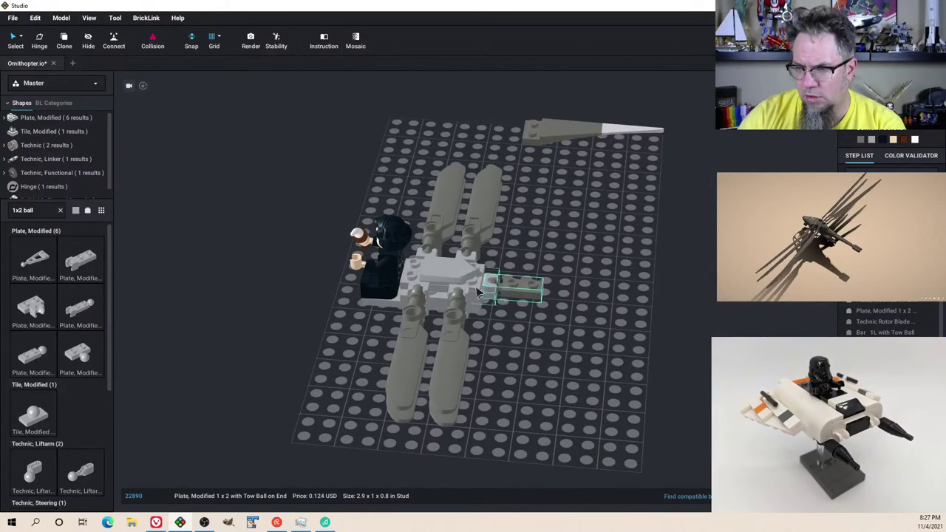
{"action": "left_click_drag", "start_coordinate": [463, 275], "coordinate": [482, 270]}
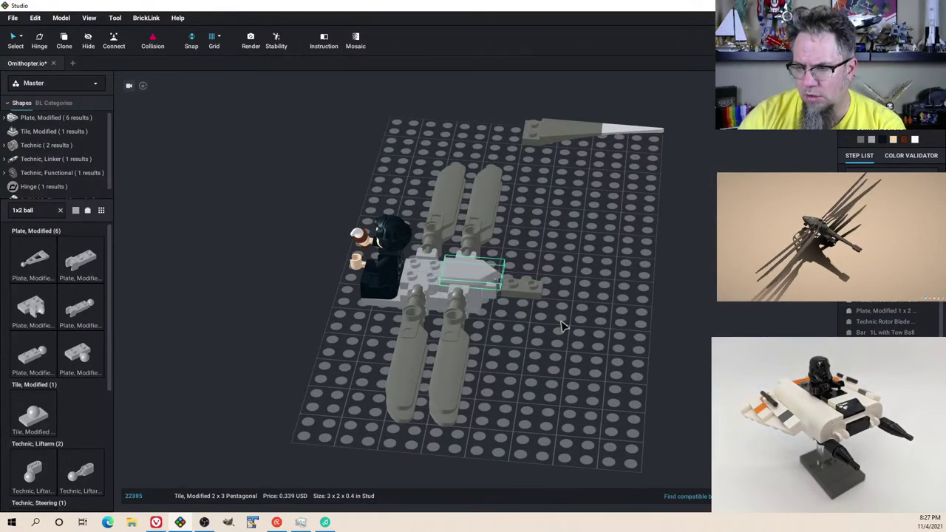
{"action": "mouse_move", "coordinate": [561, 325]}
{"action": "right_mouse_down"}
{"action": "mouse_move", "coordinate": [559, 310]}
{"action": "mouse_move", "coordinate": [563, 321]}
{"action": "right_mouse_up"}
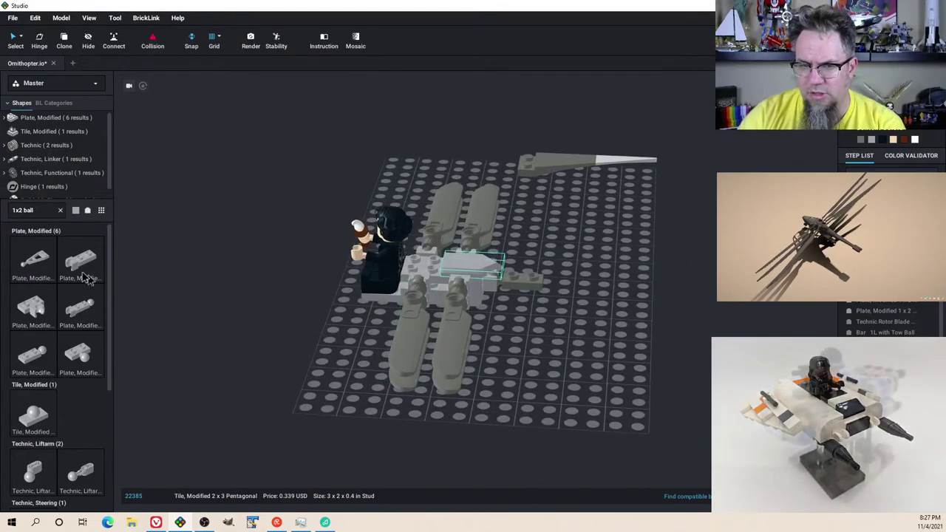
Step: Find the 1 x 6 tile and place it lengthwise on the tow ball plate, extending rearward as the tail
{"action": "left_click", "coordinate": [40, 207]}
{"action": "type", "text": "1x6 tile"}
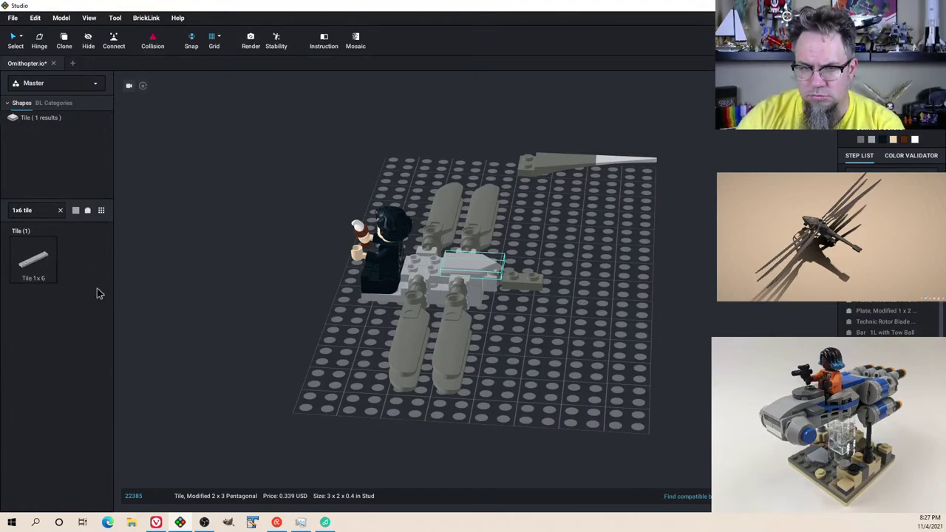
{"action": "left_click", "coordinate": [33, 262]}
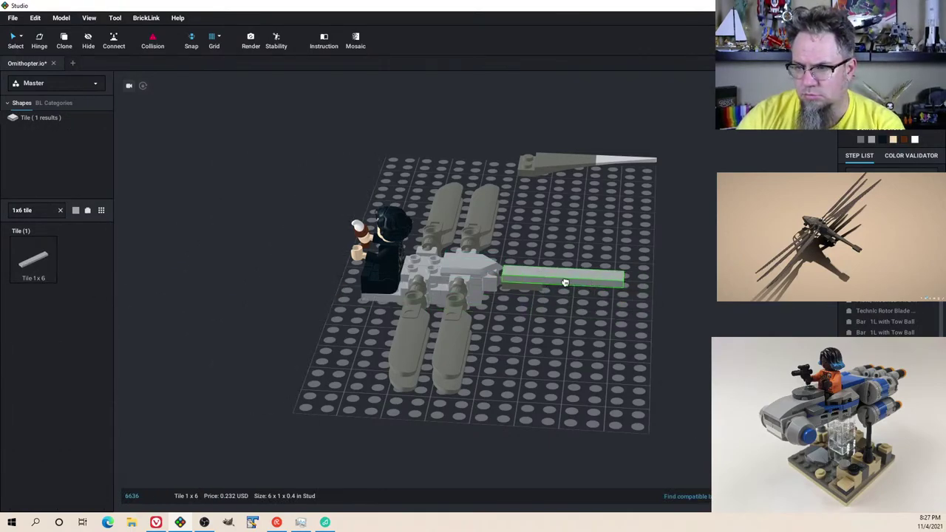
Step: Compare the model's tail with the reference ornithopter, orbiting the reference to its rear and checking the model from above and below
{"action": "right_click_drag", "start_coordinate": [573, 292], "coordinate": [495, 355]}
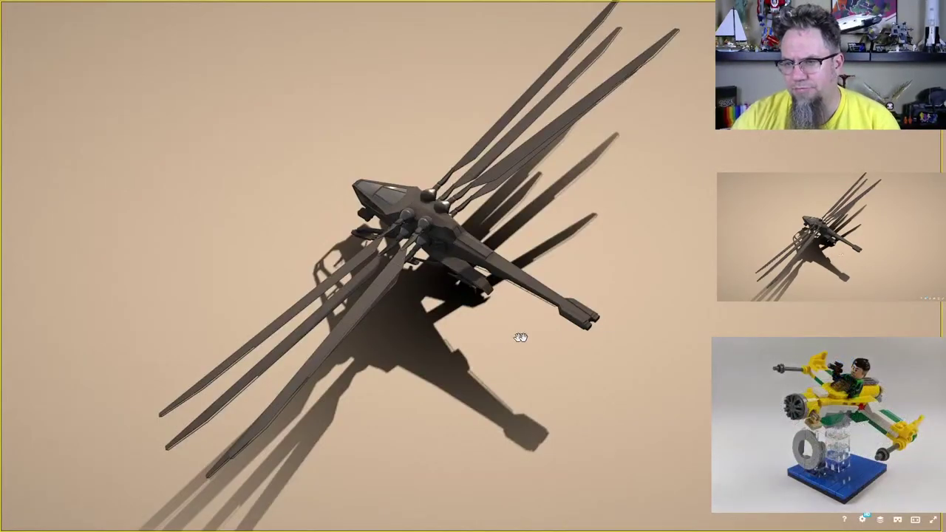
{"action": "left_click_drag", "start_coordinate": [555, 332], "coordinate": [525, 353]}
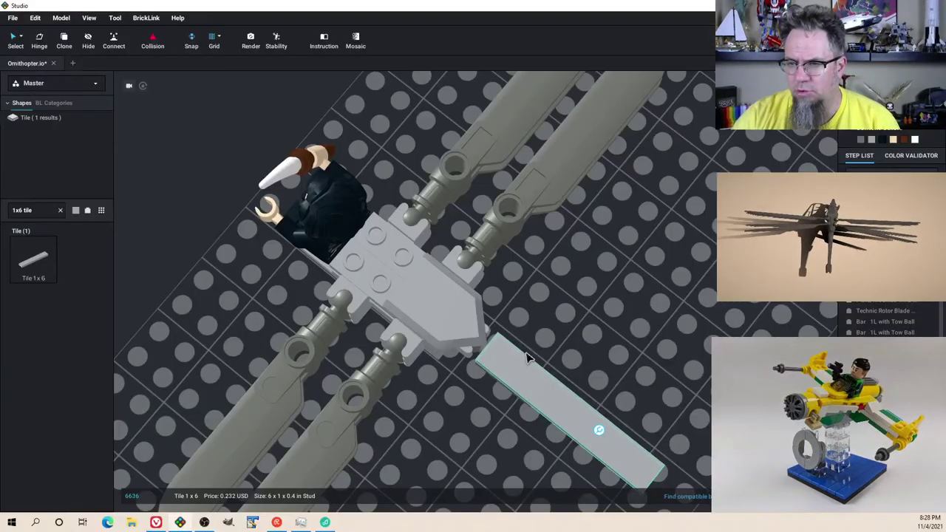
{"action": "right_click_drag", "start_coordinate": [528, 359], "coordinate": [519, 303]}
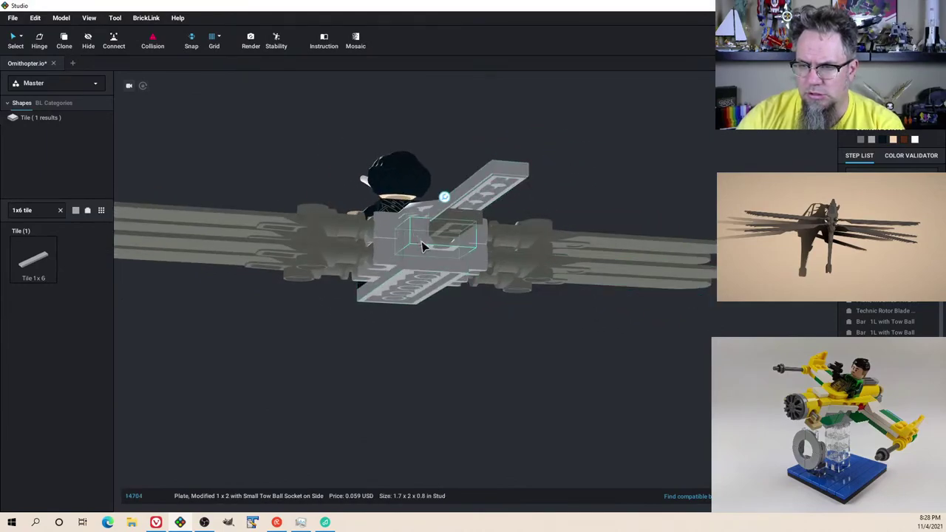
Step: Check the tail against the reference ornithopter and move the pentagonal tile one stud rearward over the start of the tail tile
{"action": "right_click_drag", "start_coordinate": [466, 260], "coordinate": [527, 267]}
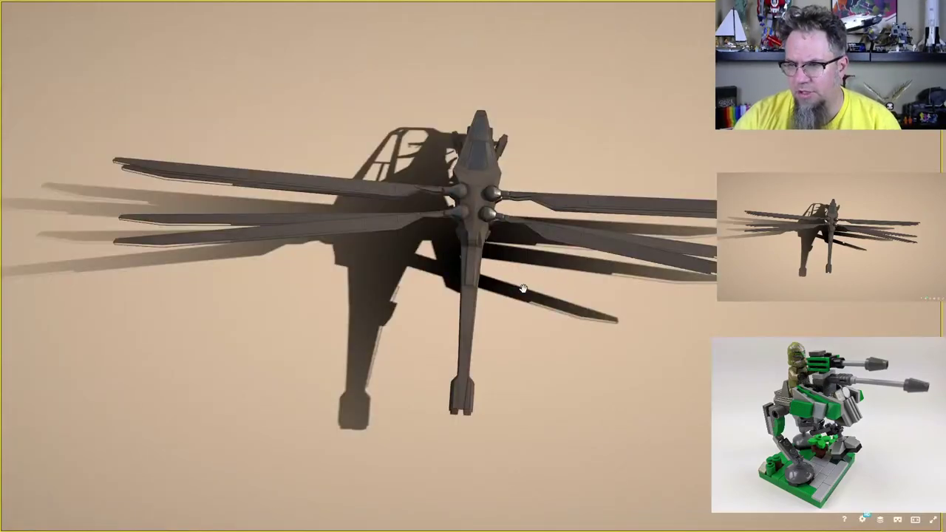
{"action": "left_click_drag", "start_coordinate": [522, 289], "coordinate": [606, 214]}
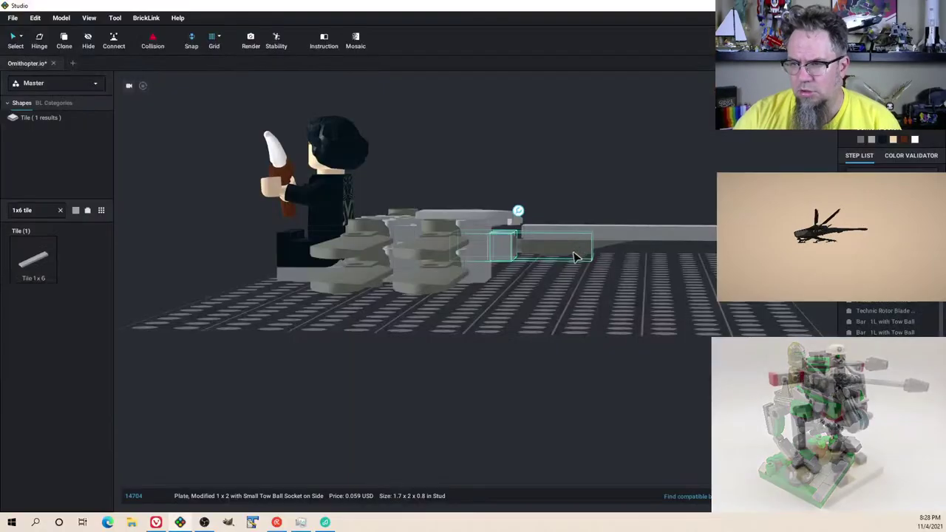
{"action": "right_click_drag", "start_coordinate": [607, 267], "coordinate": [475, 253]}
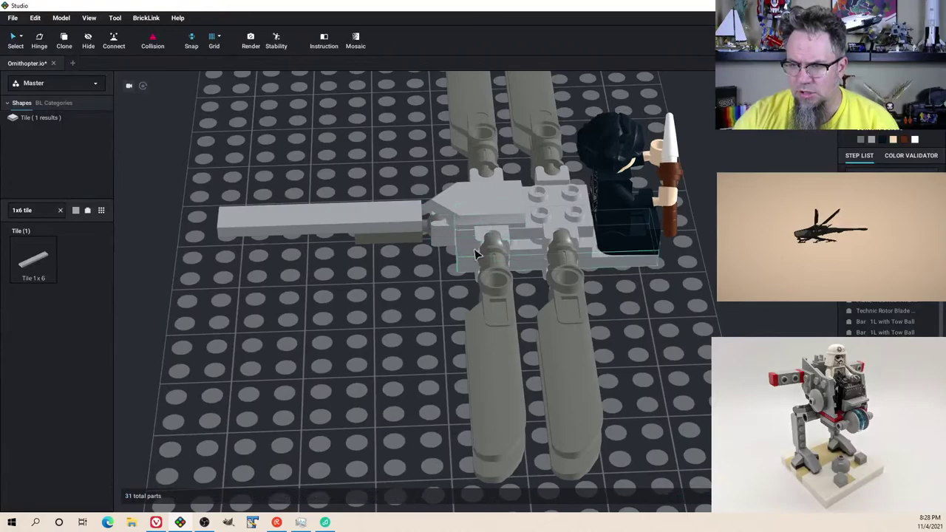
{"action": "left_click_drag", "start_coordinate": [475, 254], "coordinate": [448, 214]}
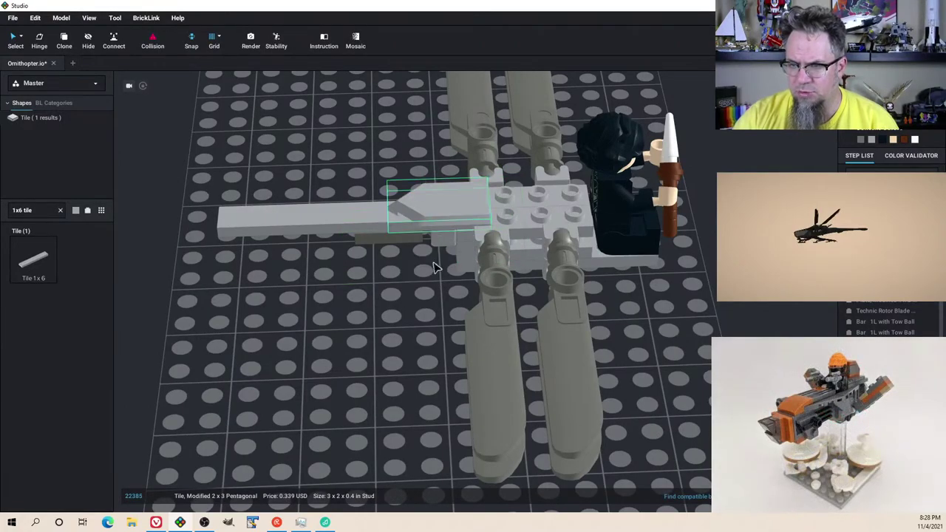
Step: Recolour the pentagonal tile and the 1 x 6 tail tile to the same darker grey as the wing blades
{"action": "right_click_drag", "start_coordinate": [435, 268], "coordinate": [519, 266]}
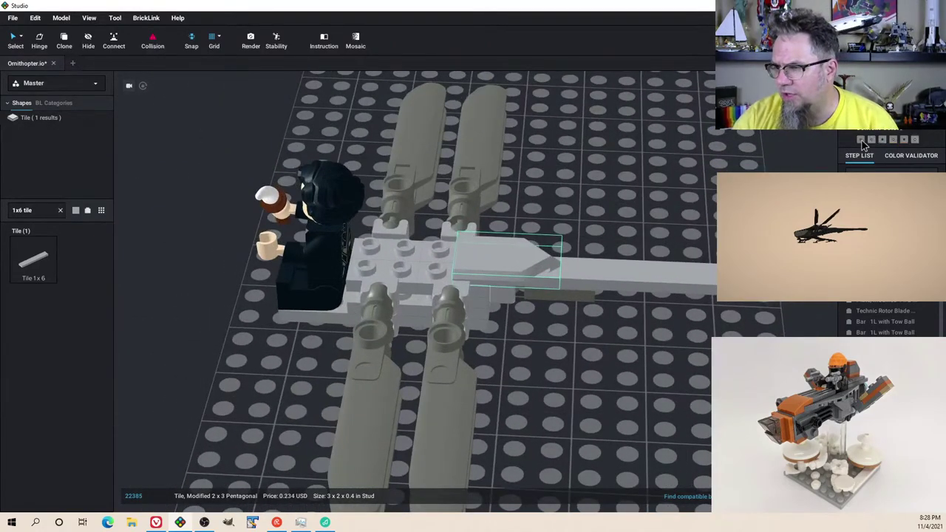
{"action": "left_click", "coordinate": [640, 286]}
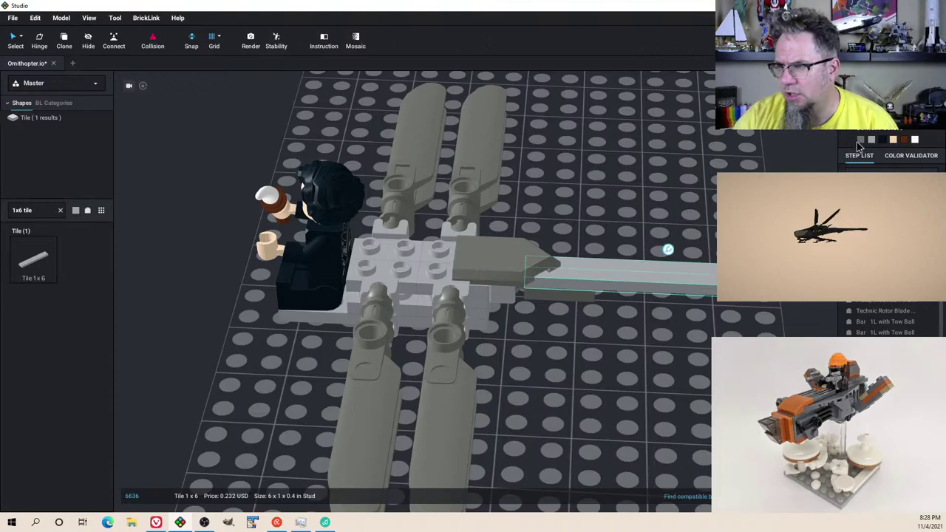
{"action": "right_click_drag", "start_coordinate": [623, 396], "coordinate": [599, 399]}
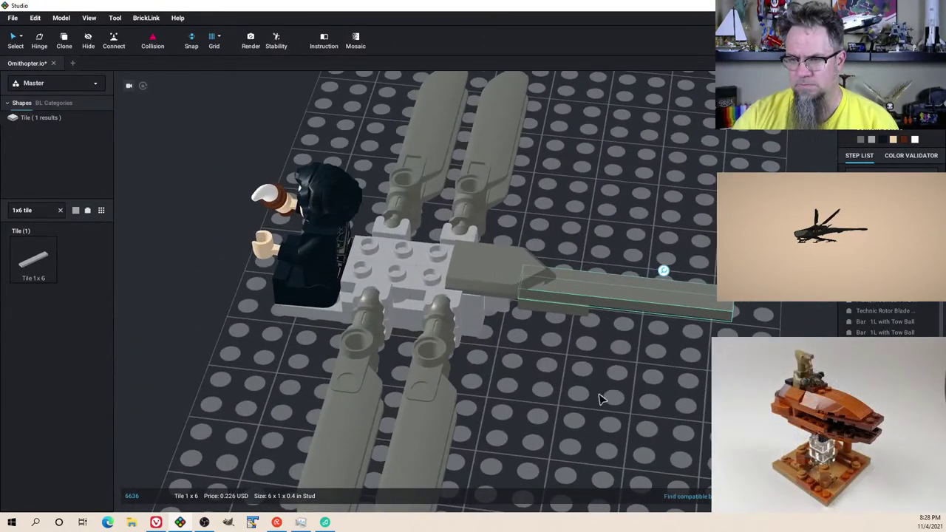
Step: Place a 2 x 2 tile with groove directly ahead of the pentagonal tile and colour it the wings' darker grey
{"action": "key", "text": "alt+Tab"}
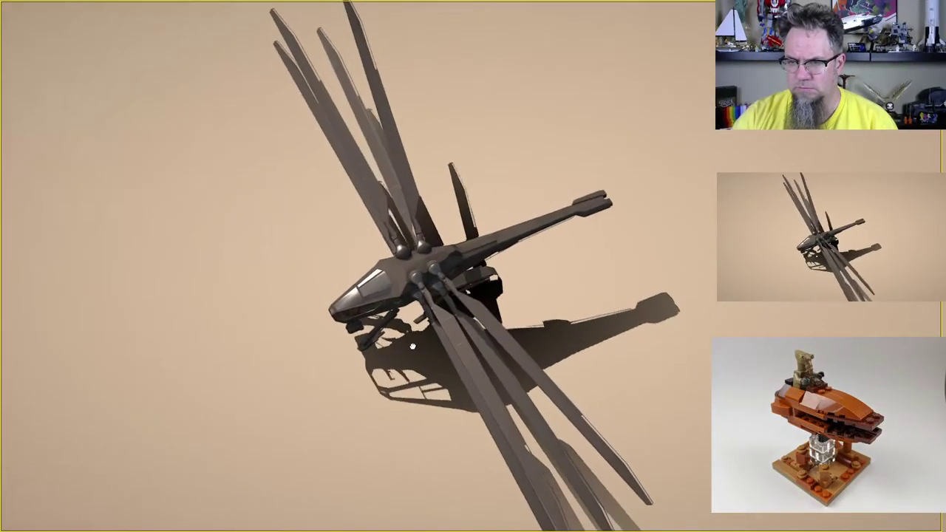
{"action": "key", "text": "alt+Tab"}
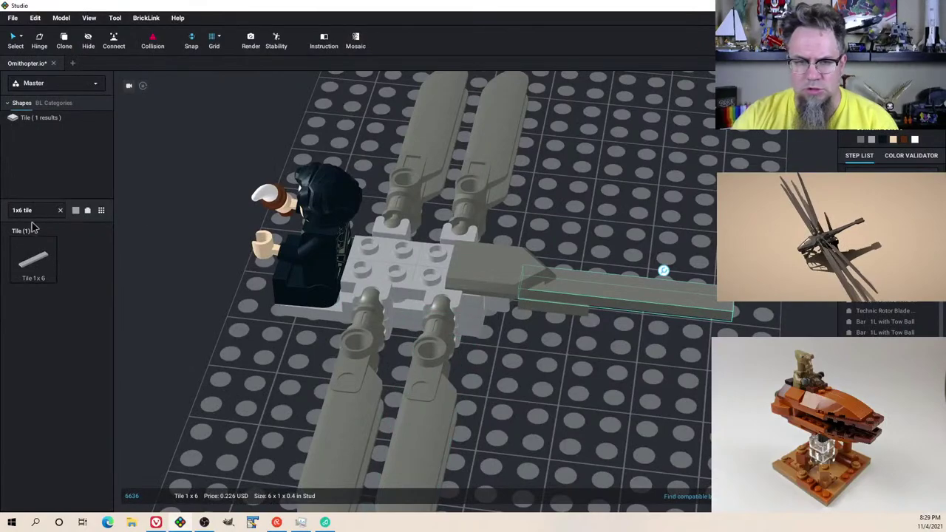
{"action": "left_click", "coordinate": [61, 210]}
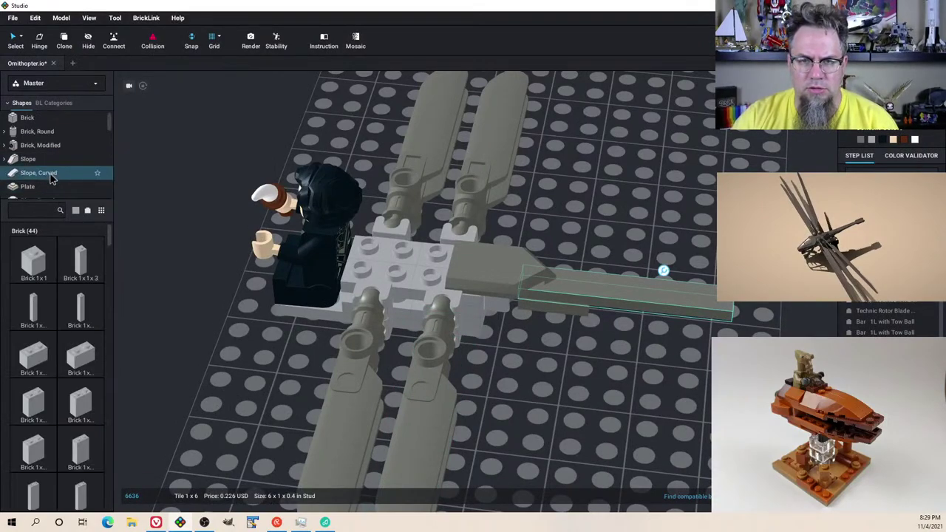
{"action": "scroll", "coordinate": [57, 174], "scroll_direction": "down", "scroll_amount": 3}
{"action": "scroll", "coordinate": [55, 164], "scroll_direction": "down", "scroll_amount": 1}
{"action": "left_click", "coordinate": [47, 141]}
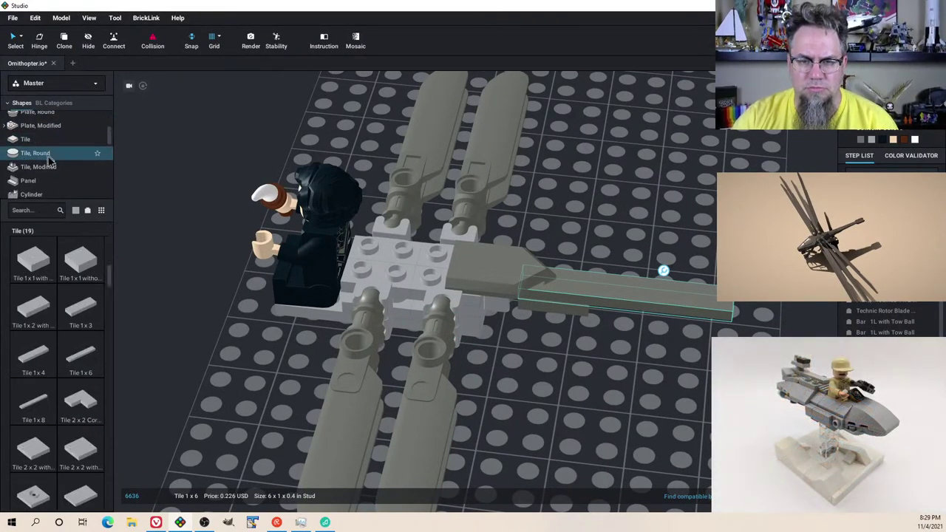
{"action": "left_click", "coordinate": [34, 461]}
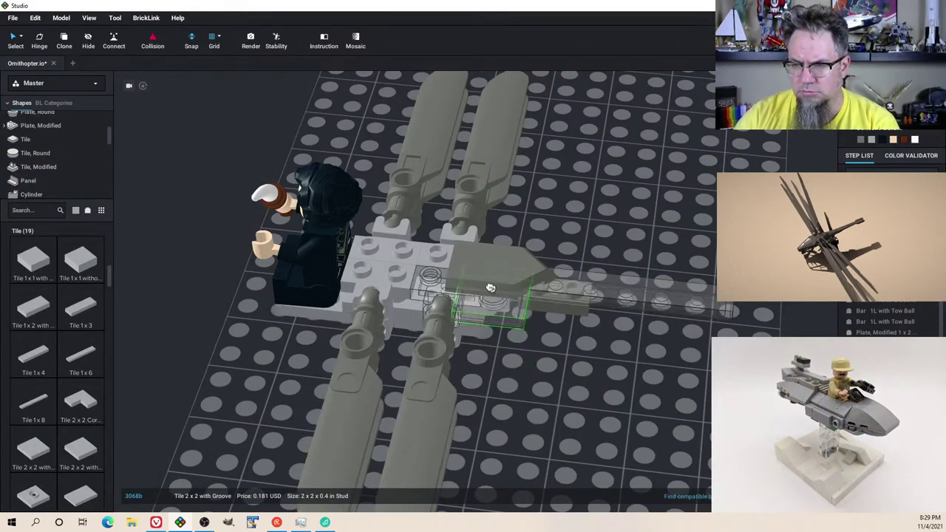
{"action": "left_click", "coordinate": [418, 260]}
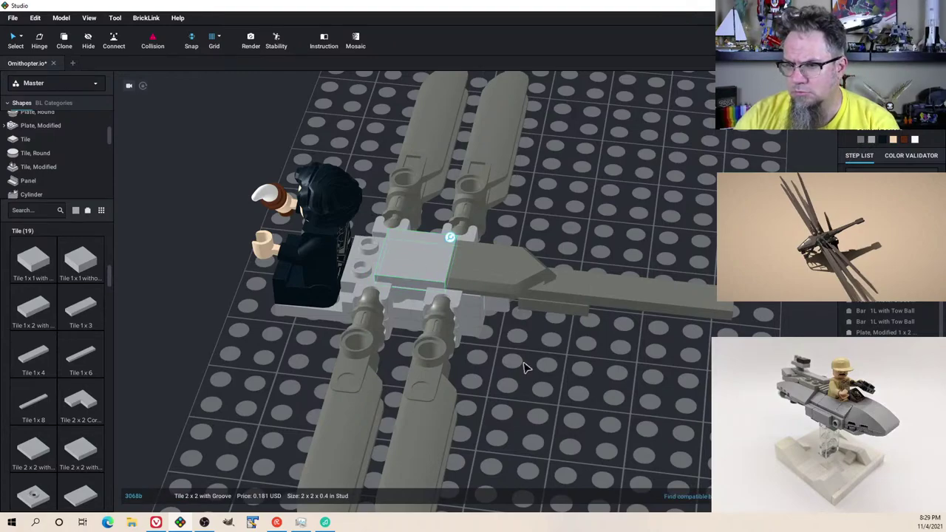
{"action": "left_click", "coordinate": [871, 140]}
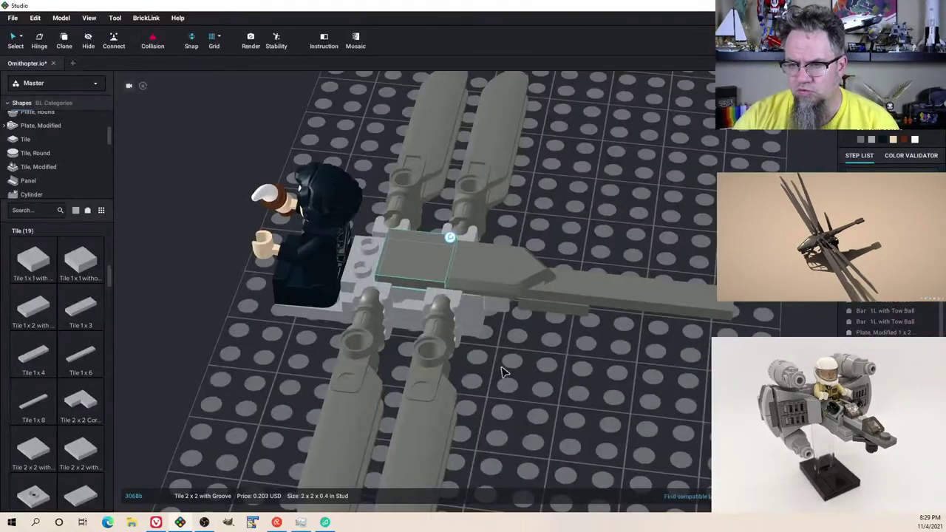
Step: Recolour all the light grey 1 x 2 small tow ball socket plates in the body to the wings' darker grey
{"action": "right_click_drag", "start_coordinate": [473, 392], "coordinate": [515, 375]}
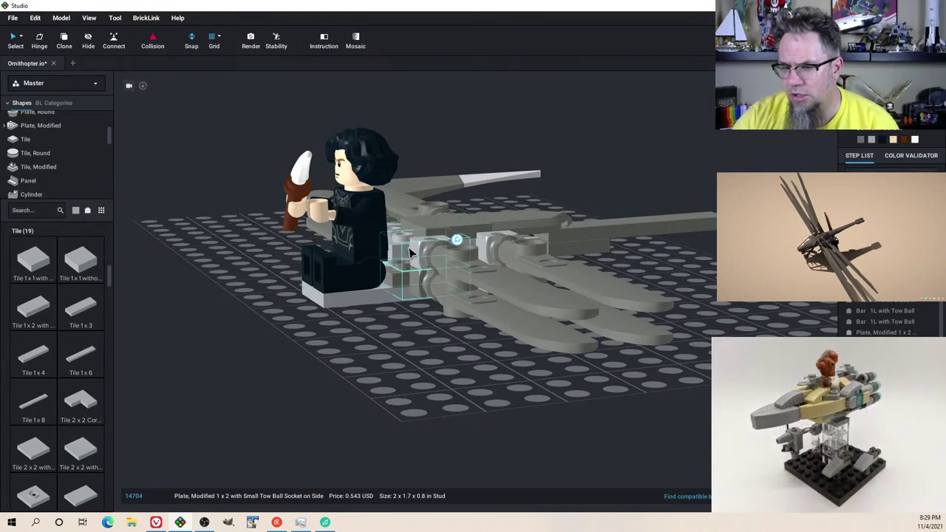
{"action": "left_click", "coordinate": [411, 252]}
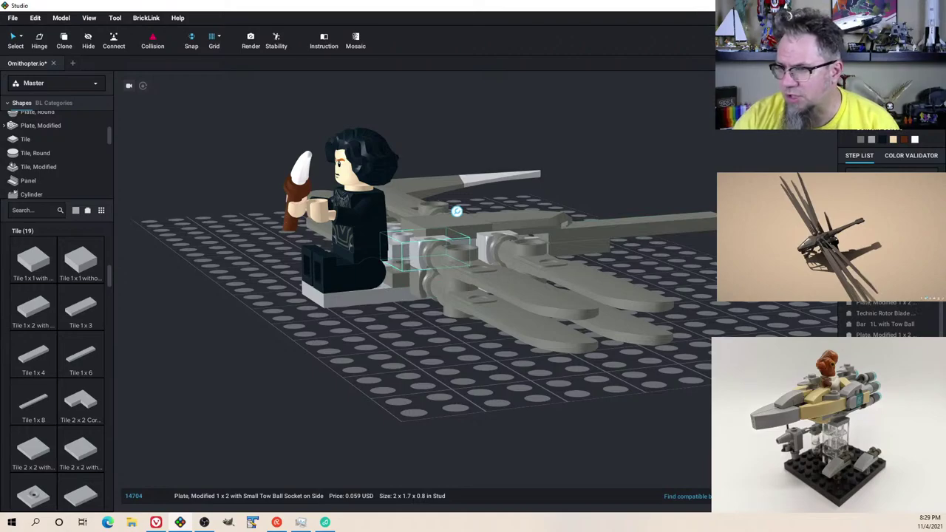
{"action": "left_click", "coordinate": [405, 247]}
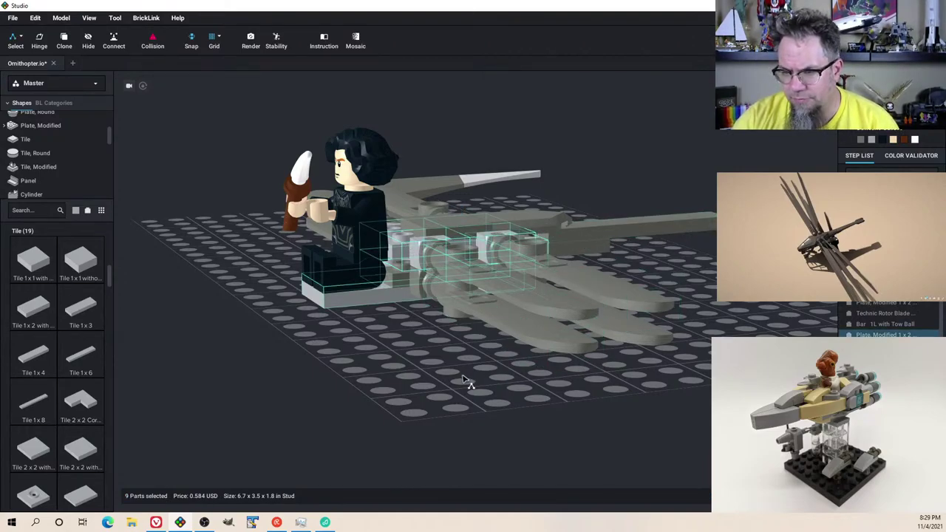
{"action": "left_click", "coordinate": [407, 251], "text": "ctrl"}
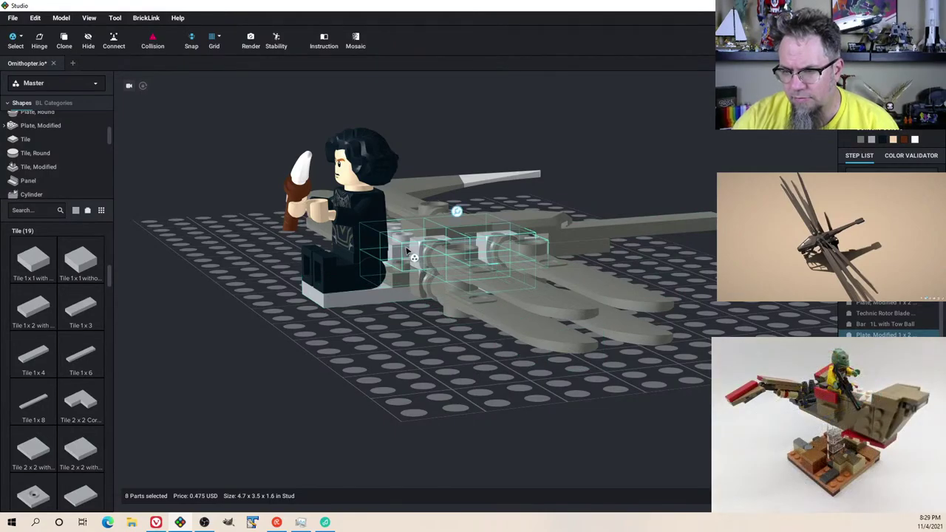
{"action": "left_click", "coordinate": [861, 141]}
{"action": "right_click_drag", "start_coordinate": [770, 221], "coordinate": [670, 304]}
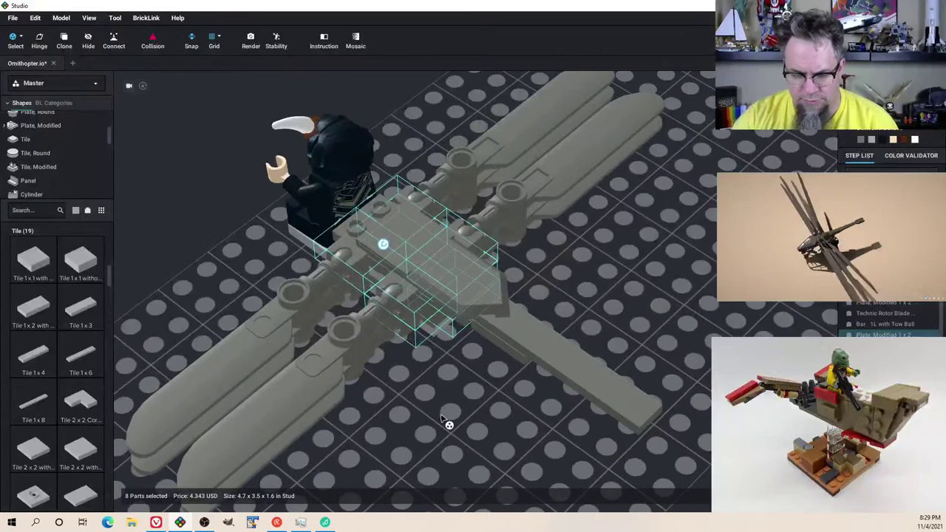
Step: Recolour the 2 x 6 base plate beneath the pilot and wing sockets to the wings' darker grey
{"action": "left_click", "coordinate": [432, 416]}
{"action": "right_click_drag", "start_coordinate": [485, 380], "coordinate": [526, 334]}
{"action": "left_click", "coordinate": [473, 210]}
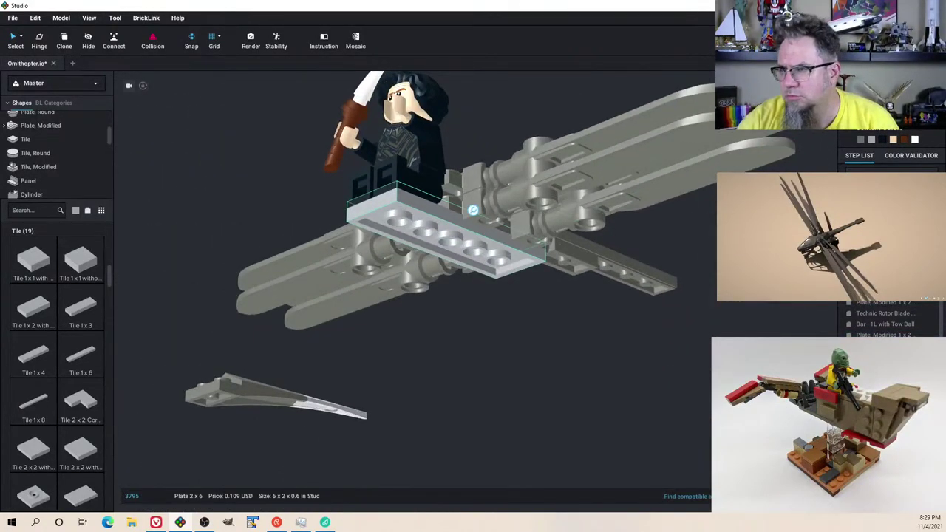
{"action": "left_click", "coordinate": [859, 141]}
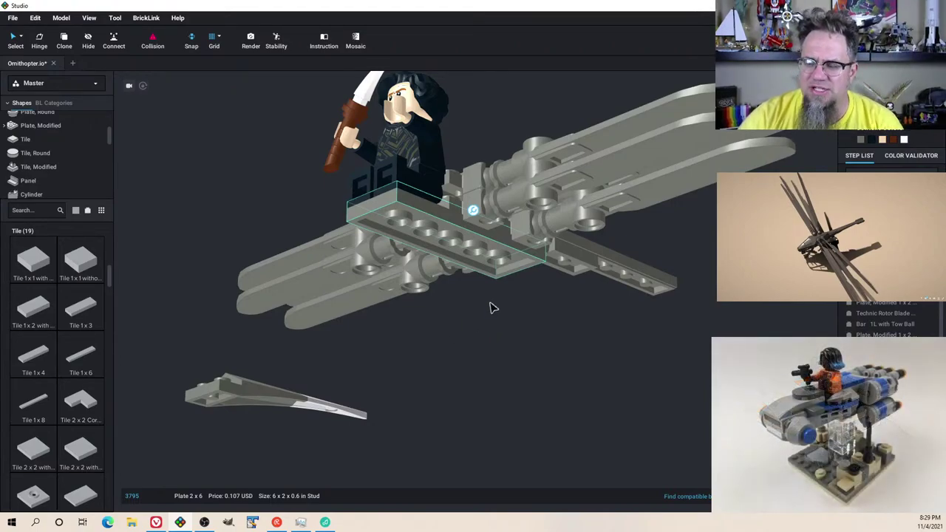
{"action": "right_click_drag", "start_coordinate": [492, 309], "coordinate": [473, 317]}
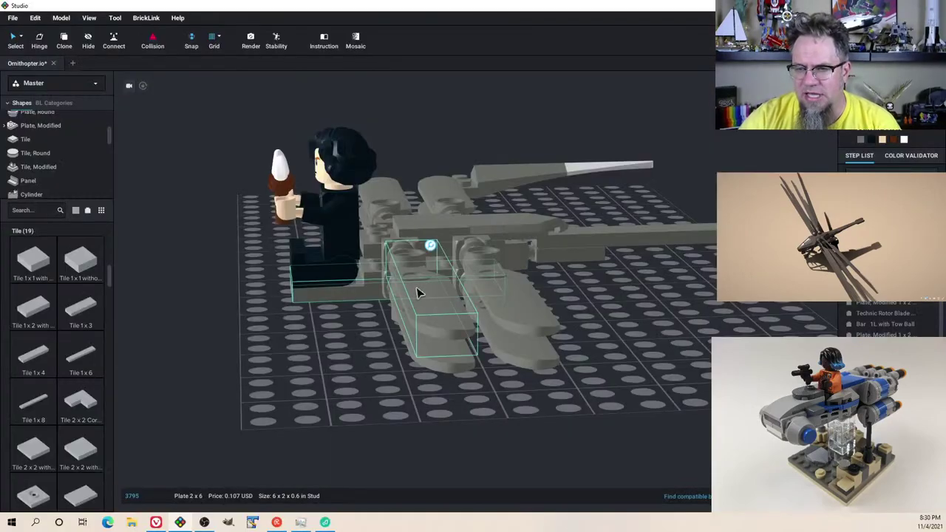
Step: Place a 2 x 3 plate behind the pilot within the stack of wing socket plates, and colour it the wings' darker grey
{"action": "mouse_move", "coordinate": [403, 288]}
{"action": "right_mouse_down"}
{"action": "mouse_move", "coordinate": [407, 274]}
{"action": "mouse_move", "coordinate": [399, 290]}
{"action": "right_mouse_up"}
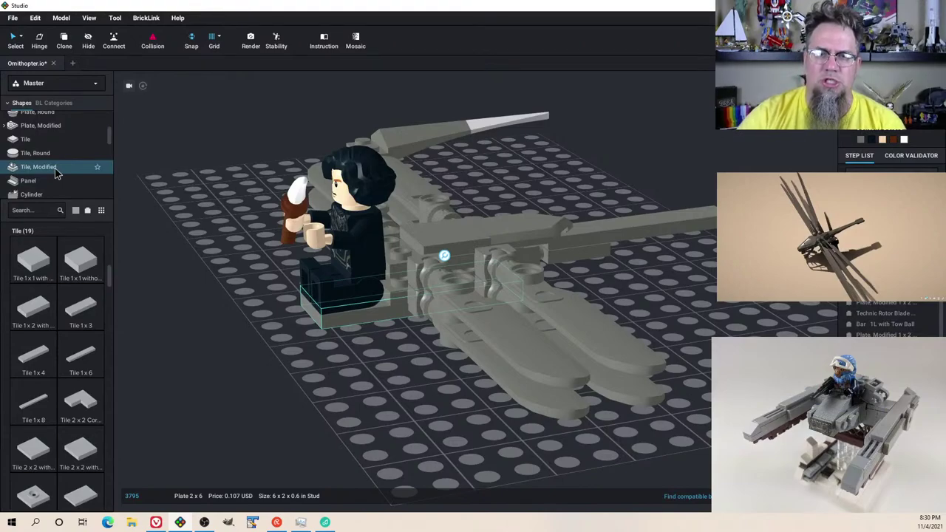
{"action": "scroll", "coordinate": [64, 160], "scroll_direction": "down", "scroll_amount": 3}
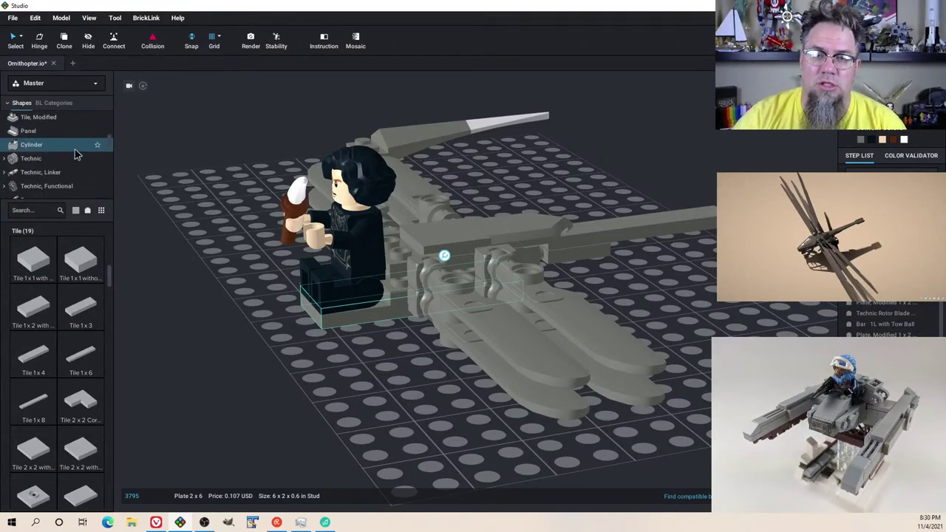
{"action": "scroll", "coordinate": [77, 149], "scroll_direction": "up", "scroll_amount": 5}
{"action": "scroll", "coordinate": [71, 151], "scroll_direction": "down", "scroll_amount": 2}
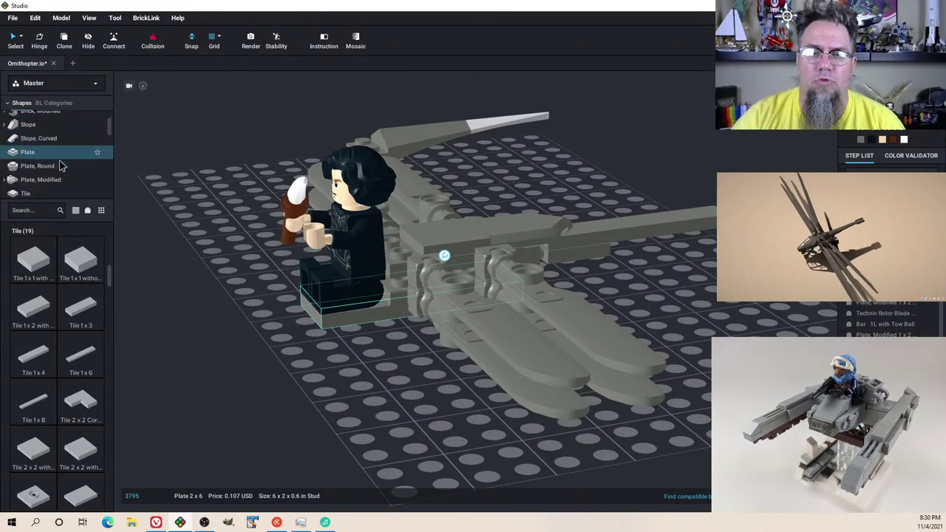
{"action": "left_click", "coordinate": [52, 136]}
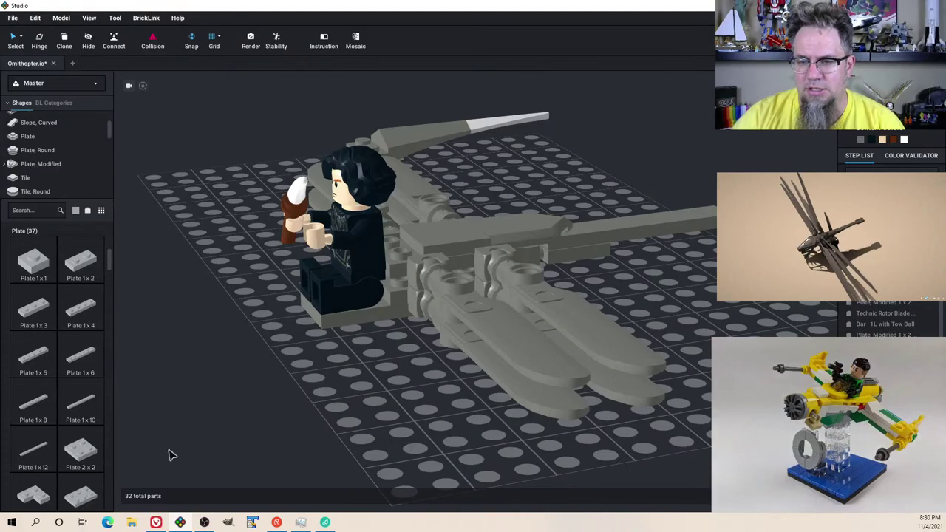
{"action": "left_click_drag", "start_coordinate": [81, 500], "coordinate": [425, 266]}
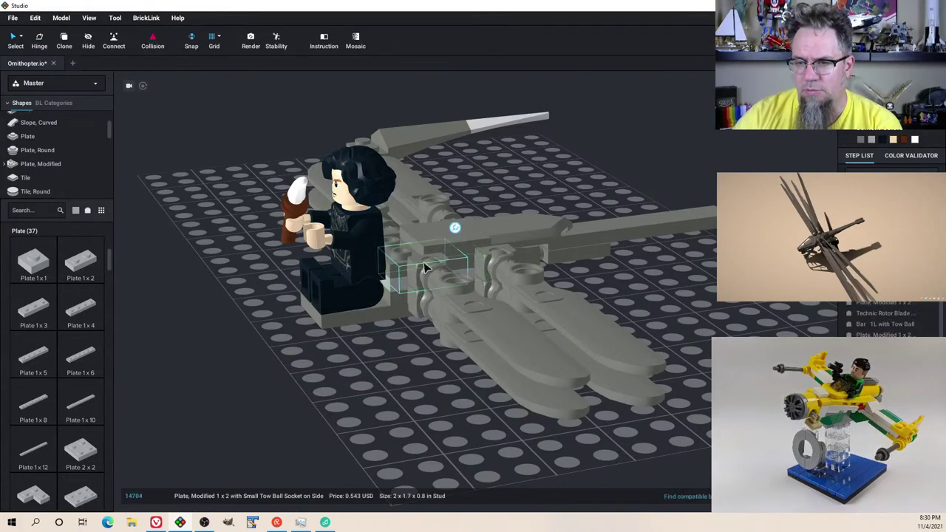
{"action": "left_click", "coordinate": [396, 292]}
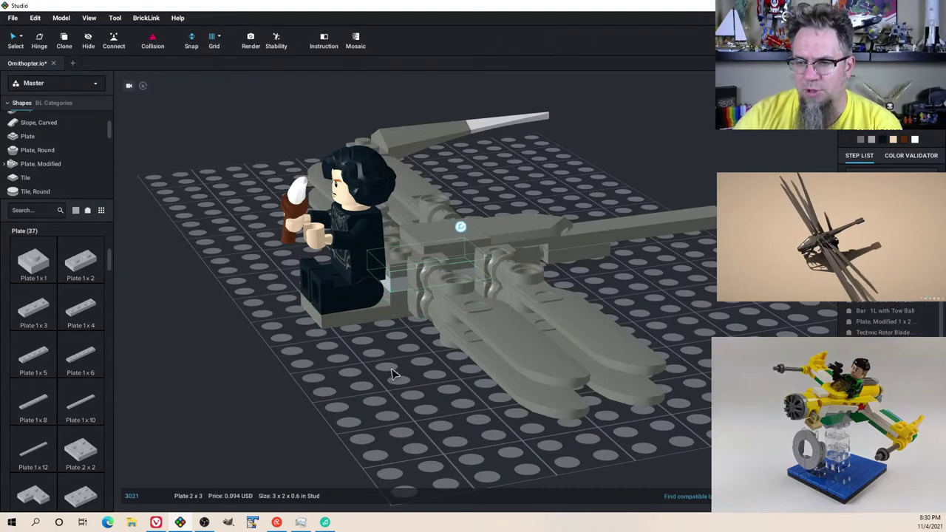
{"action": "right_click_drag", "start_coordinate": [392, 374], "coordinate": [392, 374]}
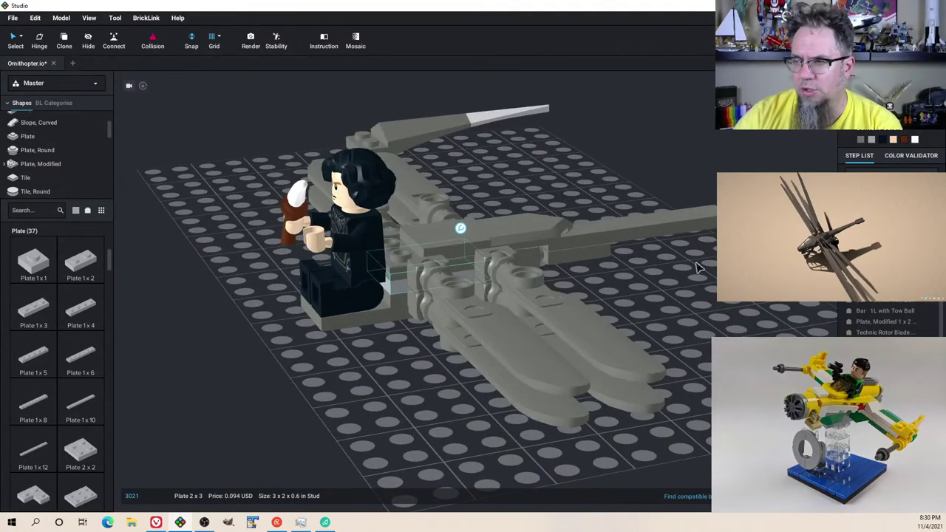
{"action": "left_click", "coordinate": [862, 140]}
{"action": "right_click_drag", "start_coordinate": [591, 325], "coordinate": [595, 274]}
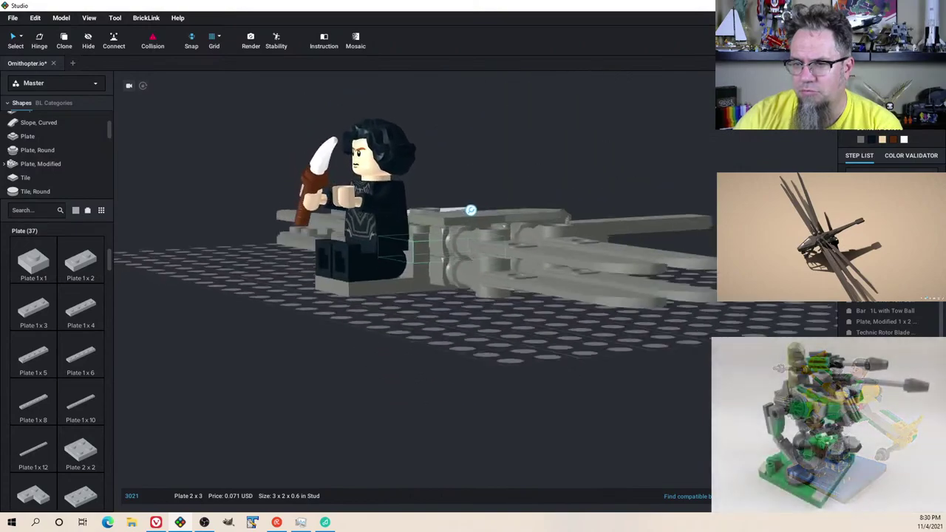
{"action": "right_click_drag", "start_coordinate": [517, 251], "coordinate": [510, 340]}
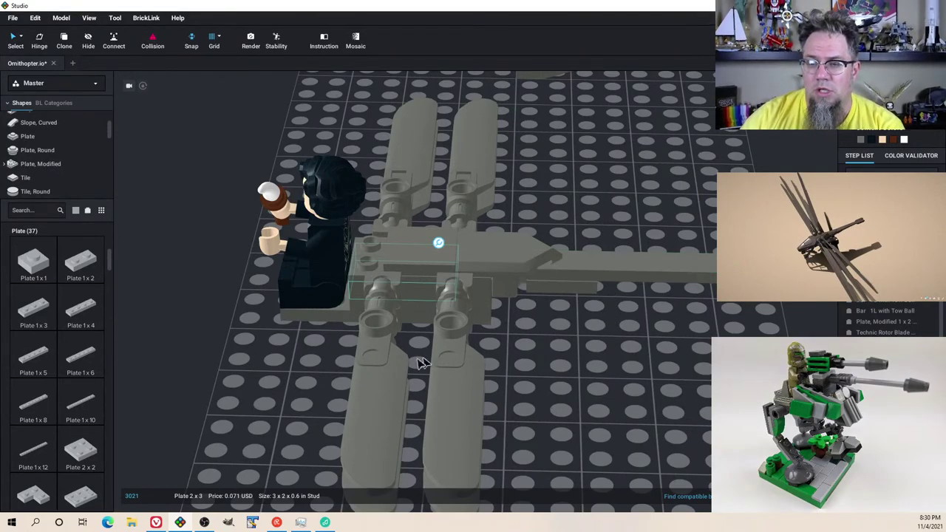
Step: Place two inverted 1 x 2 - 2 x 2 brackets under the pilot's seat plate, one with its studded face on each side
{"action": "right_click_drag", "start_coordinate": [287, 359], "coordinate": [312, 354]}
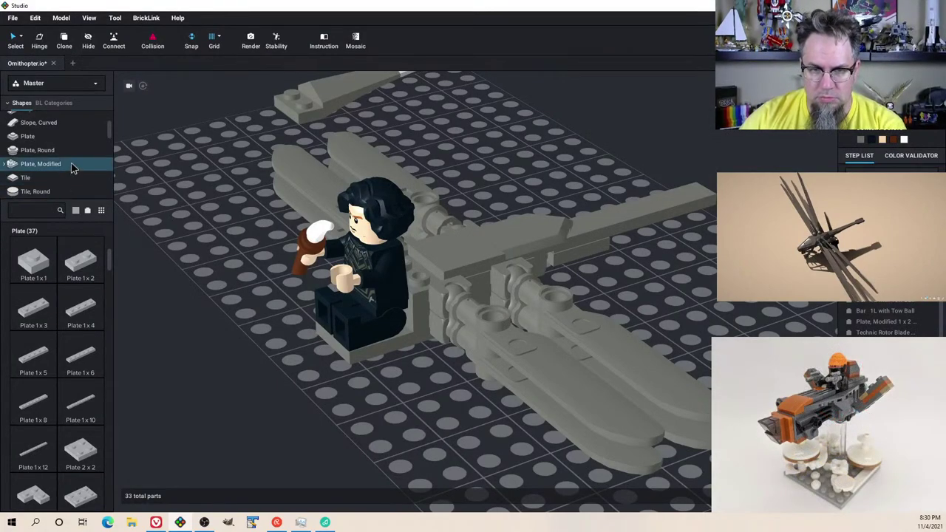
{"action": "scroll", "coordinate": [70, 158], "scroll_direction": "down", "scroll_amount": 1}
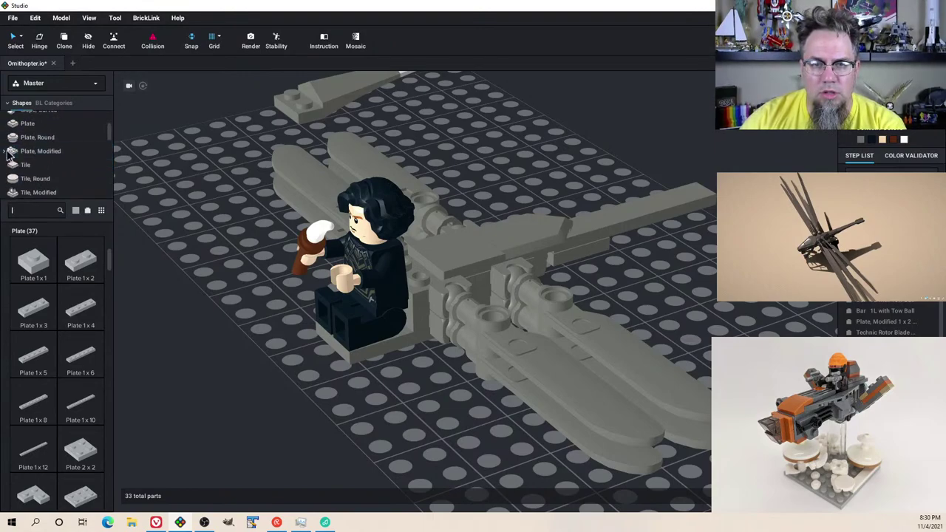
{"action": "left_click", "coordinate": [6, 151]}
{"action": "scroll", "coordinate": [45, 157], "scroll_direction": "down", "scroll_amount": 2}
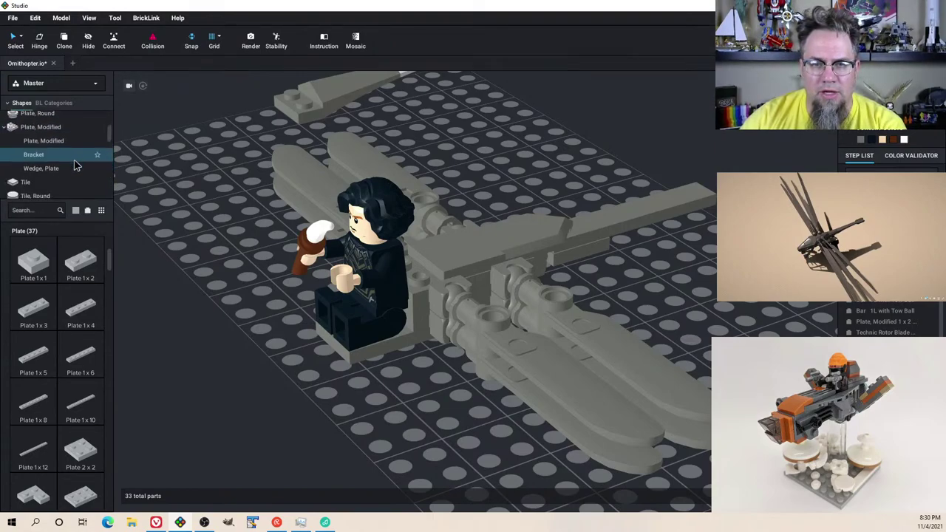
{"action": "left_click", "coordinate": [47, 153]}
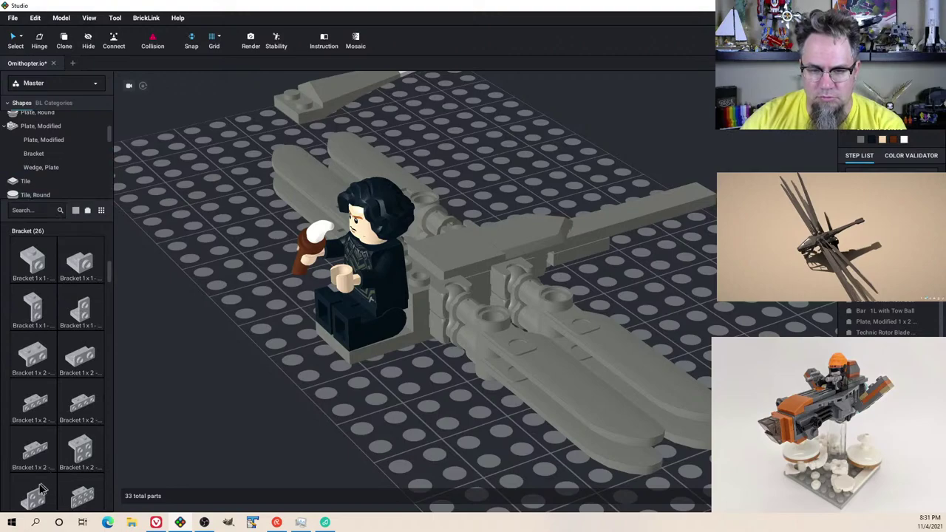
{"action": "left_click_drag", "start_coordinate": [40, 489], "coordinate": [393, 344]}
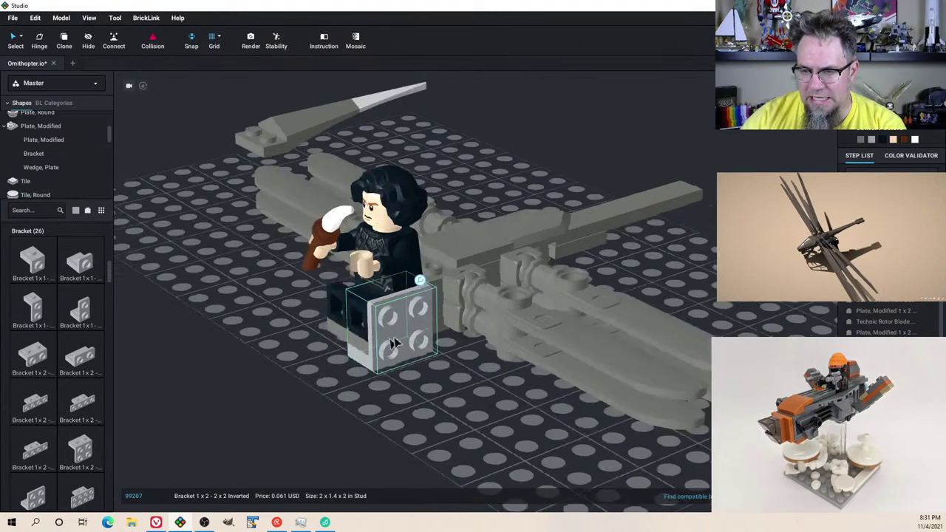
{"action": "mouse_move", "coordinate": [393, 343]}
{"action": "right_mouse_down"}
{"action": "mouse_move", "coordinate": [378, 335]}
{"action": "mouse_move", "coordinate": [410, 344]}
{"action": "right_mouse_up"}
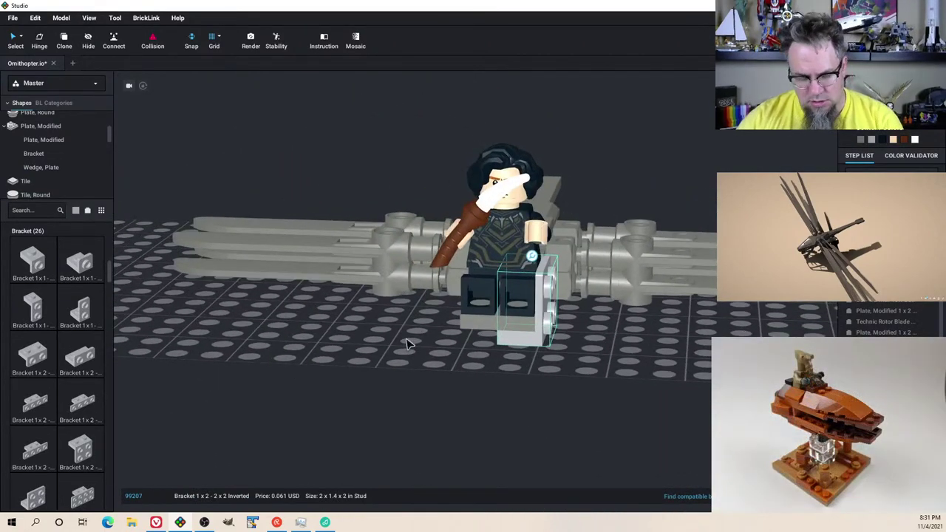
{"action": "mouse_move", "coordinate": [526, 310]}
{"action": "left_mouse_down"}
{"action": "mouse_move", "coordinate": [443, 355]}
{"action": "mouse_move", "coordinate": [484, 318]}
{"action": "mouse_move", "coordinate": [523, 340]}
{"action": "left_mouse_up"}
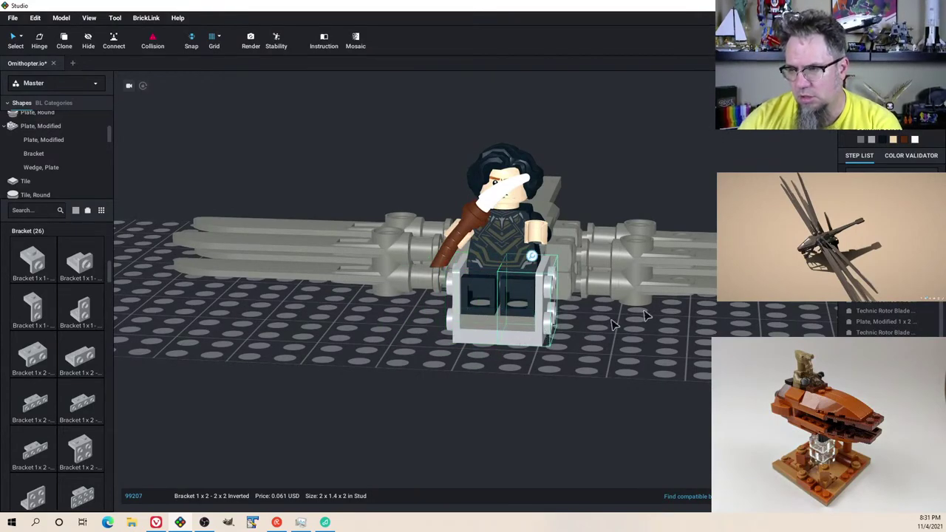
Step: Recolour both brackets beside the pilot's legs to the wings' darker grey
{"action": "left_click", "coordinate": [863, 141]}
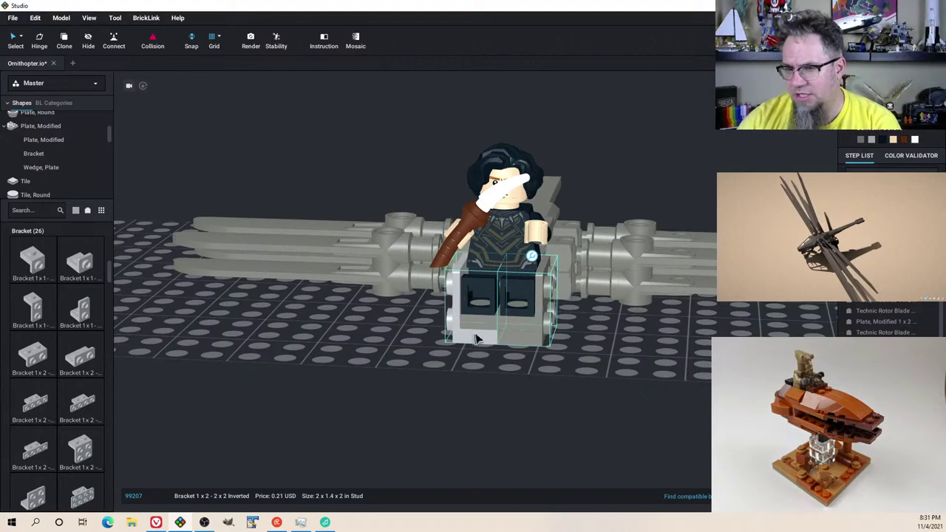
{"action": "left_click", "coordinate": [476, 336]}
{"action": "left_click", "coordinate": [861, 142]}
{"action": "right_click_drag", "start_coordinate": [574, 326], "coordinate": [540, 323]}
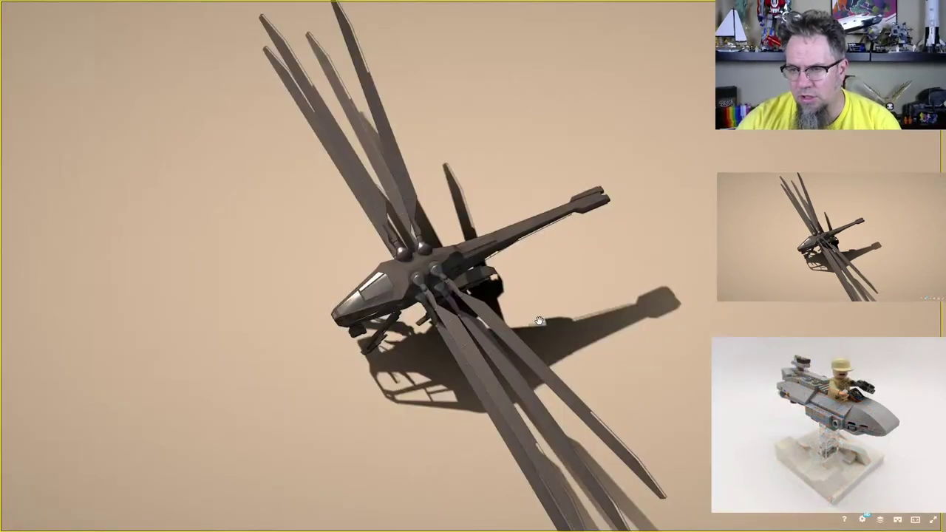
Step: Try a Slope 30 1 x 2 x 2/3 upright on the rear studs of one side bracket, and remove it
{"action": "left_click_drag", "start_coordinate": [519, 333], "coordinate": [511, 276]}
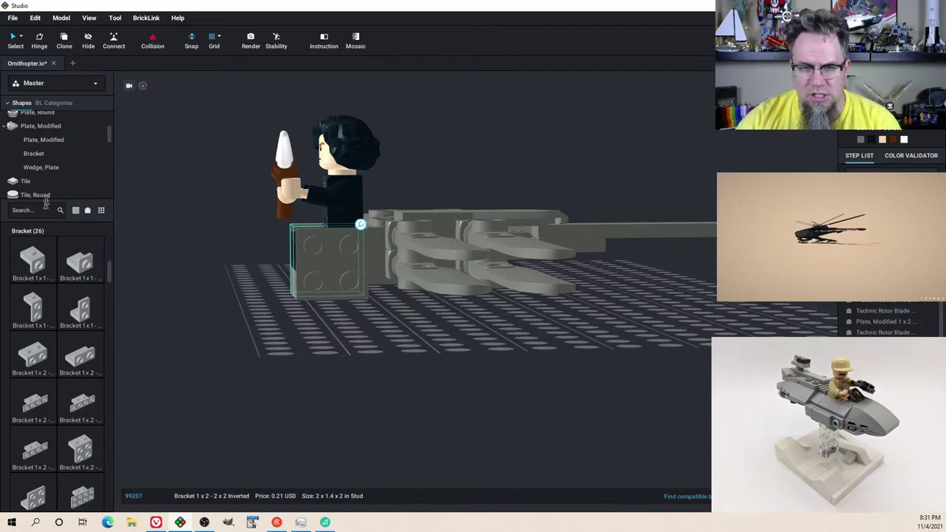
{"action": "scroll", "coordinate": [59, 156], "scroll_direction": "down", "scroll_amount": 3}
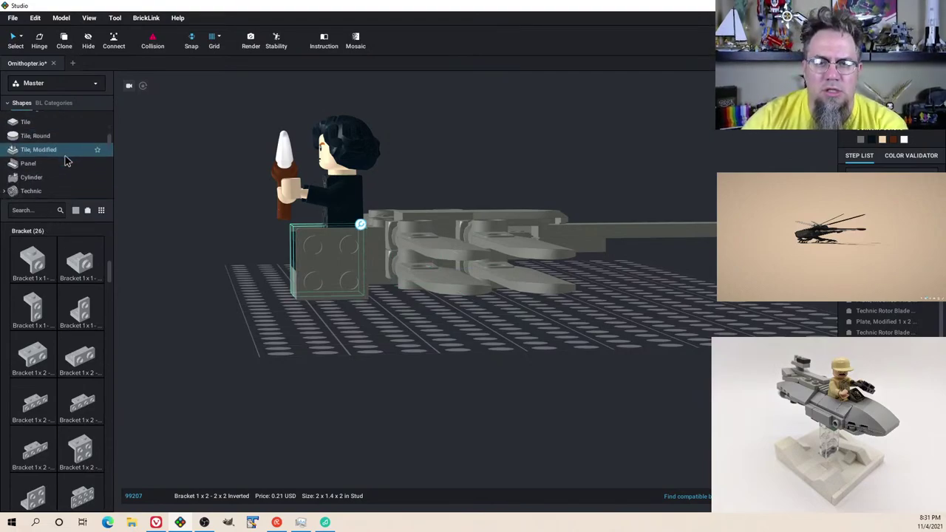
{"action": "scroll", "coordinate": [59, 161], "scroll_direction": "up", "scroll_amount": 5}
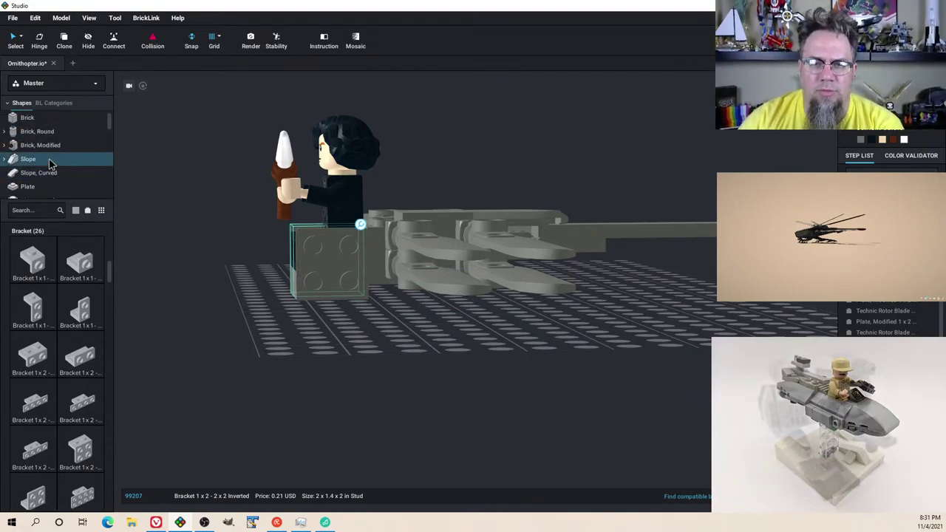
{"action": "left_click", "coordinate": [51, 161]}
{"action": "left_click", "coordinate": [80, 306]}
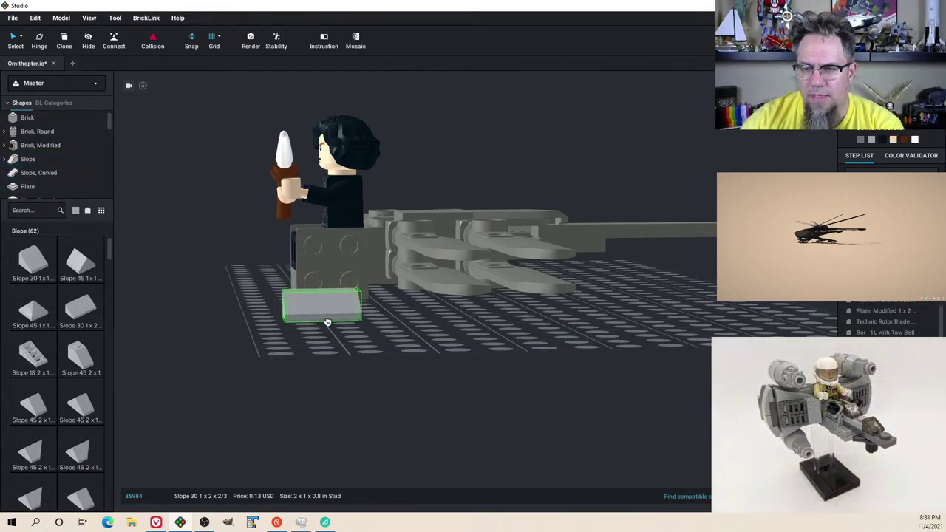
{"action": "key", "text": "Right"}
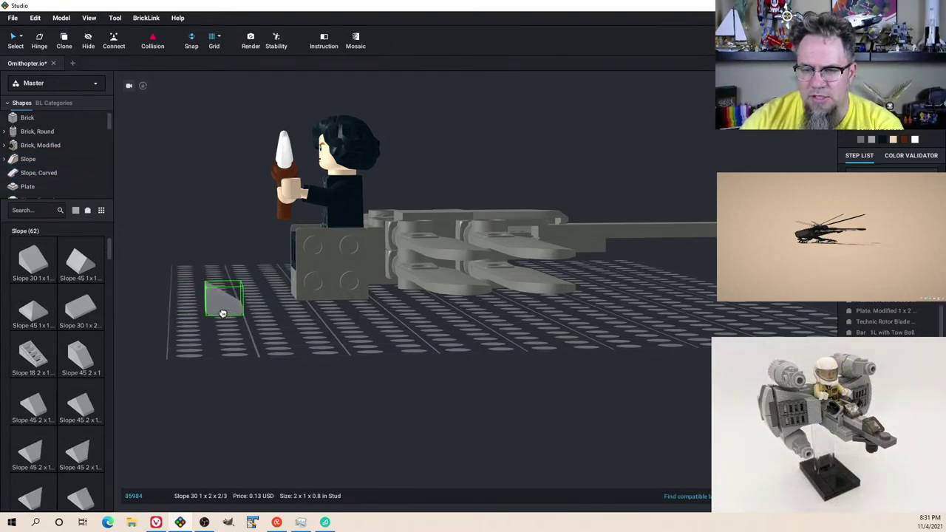
{"action": "key", "text": "Down"}
{"action": "left_click", "coordinate": [362, 261]}
{"action": "right_click_drag", "start_coordinate": [361, 266], "coordinate": [365, 325]}
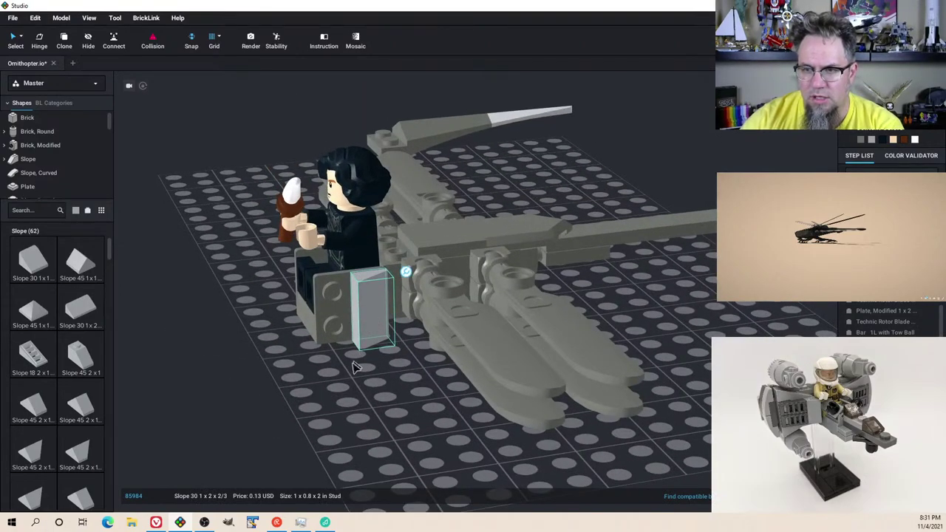
{"action": "left_click", "coordinate": [352, 362]}
{"action": "left_click", "coordinate": [366, 323]}
{"action": "key", "text": "Delete"}
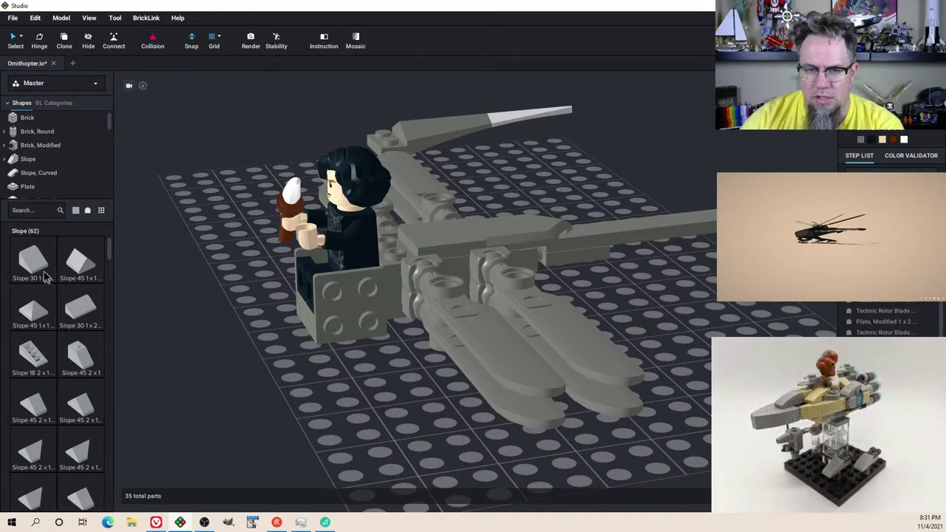
Step: Place a Slope 30 1 x 1 x 2/3 in the wings' darker grey on the upper rear stud of each side bracket
{"action": "left_click_drag", "start_coordinate": [46, 275], "coordinate": [371, 301]}
{"action": "left_click", "coordinate": [860, 141]}
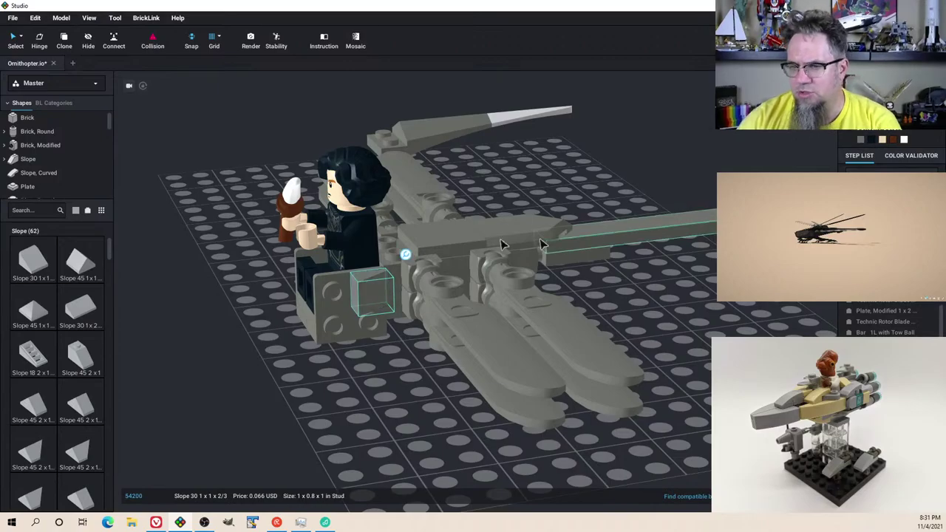
{"action": "right_click_drag", "start_coordinate": [346, 229], "coordinate": [442, 259]}
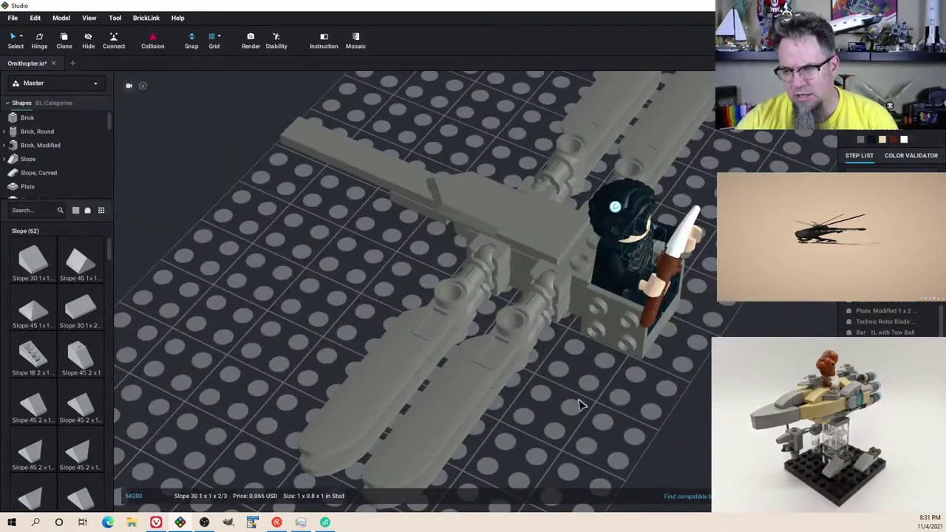
{"action": "left_click_drag", "start_coordinate": [580, 401], "coordinate": [612, 307]}
{"action": "right_click_drag", "start_coordinate": [612, 307], "coordinate": [546, 225]}
Step: Place a quarter-round 1 x 1 tile below the slope on one side bracket and colour it the wings' darker grey
{"action": "scroll", "coordinate": [59, 173], "scroll_direction": "down", "scroll_amount": 5}
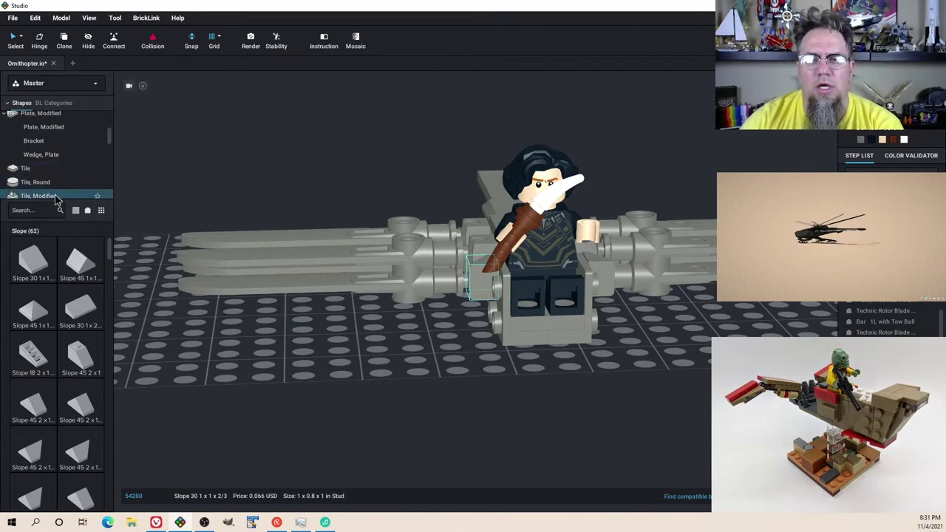
{"action": "left_click", "coordinate": [55, 197]}
{"action": "left_click", "coordinate": [46, 183]}
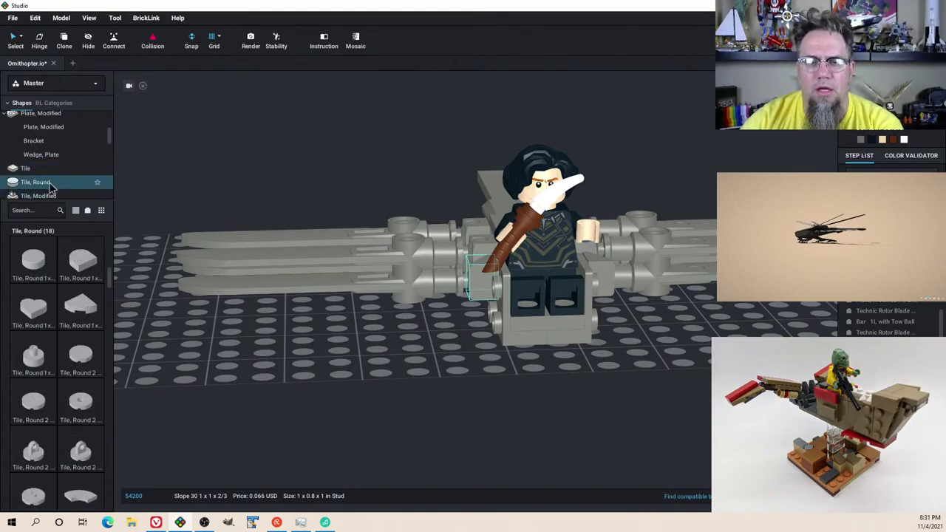
{"action": "left_click", "coordinate": [87, 315]}
{"action": "right_click_drag", "start_coordinate": [473, 361], "coordinate": [353, 350]}
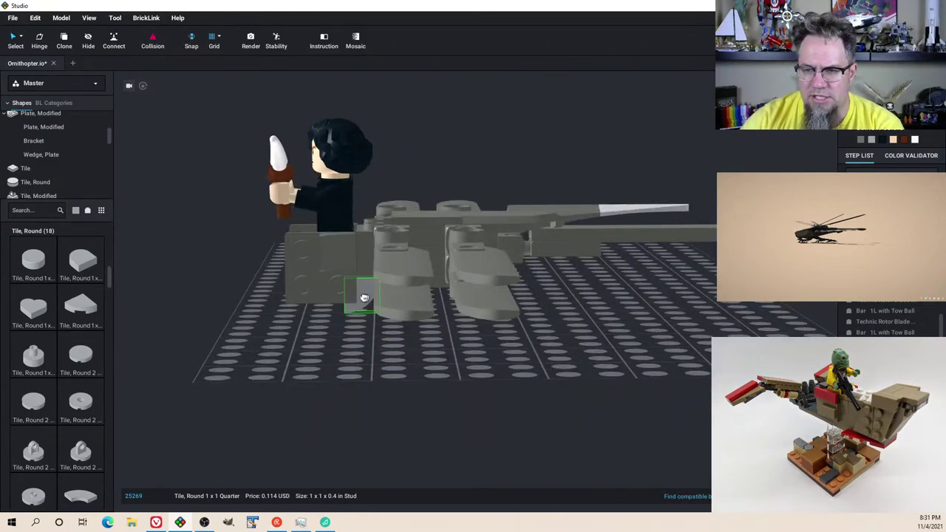
{"action": "left_click", "coordinate": [341, 290]}
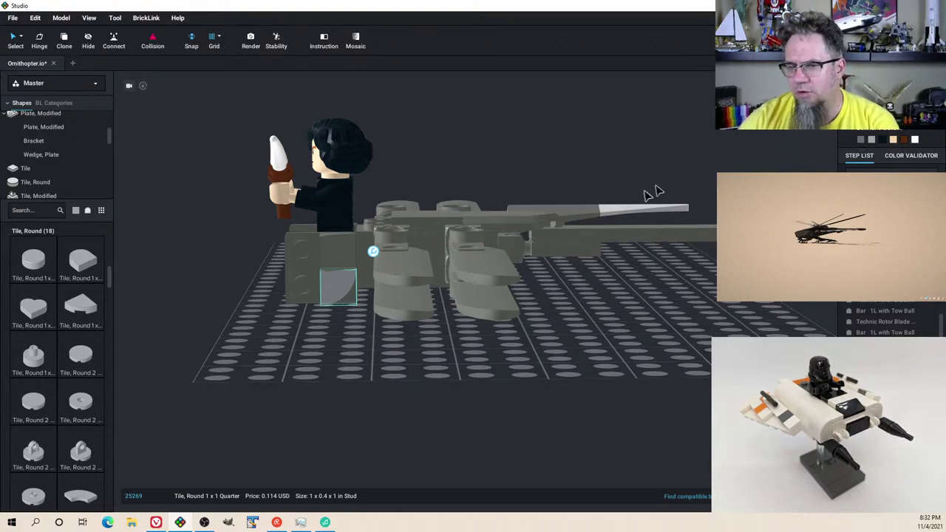
{"action": "left_click", "coordinate": [861, 141]}
Step: Copy the quarter-round 1 x 1 tile and place it, rotated to match, below the slope on the opposite side bracket
{"action": "right_click_drag", "start_coordinate": [528, 222], "coordinate": [597, 234]}
{"action": "key", "text": "ctrl+v"}
{"action": "key", "text": "Right"}
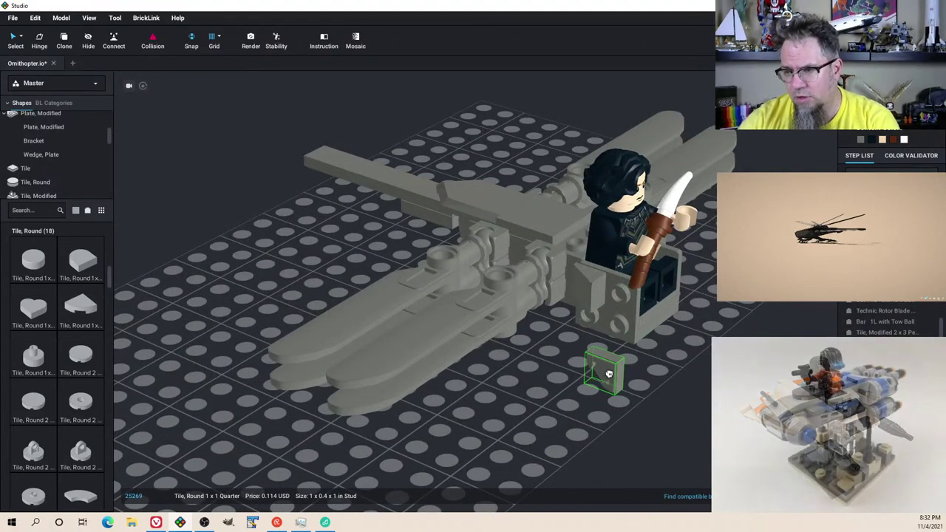
{"action": "key", "text": "Right"}
{"action": "right_click_drag", "start_coordinate": [608, 372], "coordinate": [614, 373]}
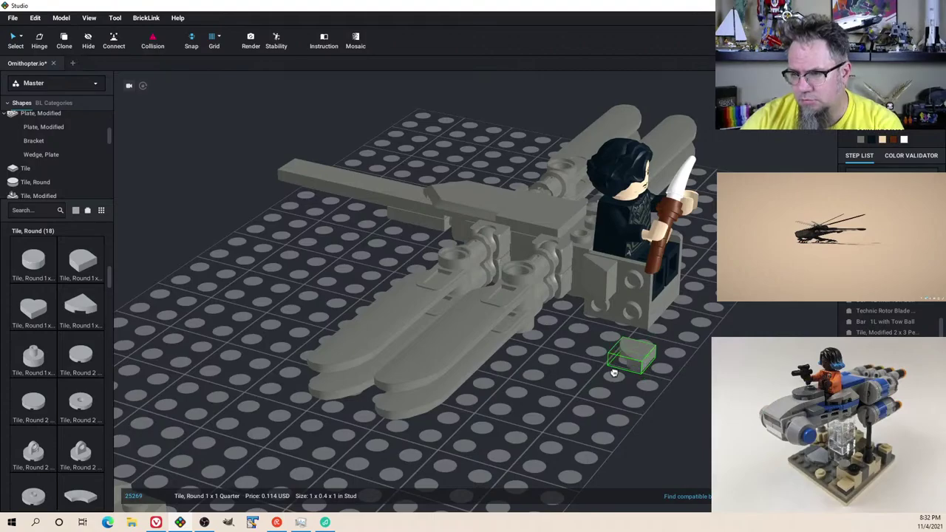
{"action": "right_click_drag", "start_coordinate": [600, 319], "coordinate": [575, 311]}
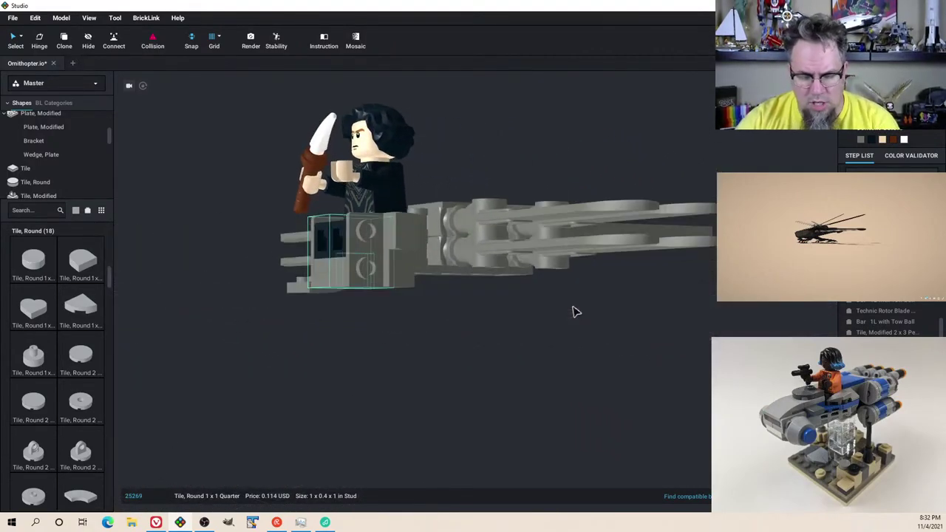
Step: Examine the cockpit, nose and landing gear of the 3D reference ornithopter from several angles, and compare them with the brick model
{"action": "key", "text": "alt+Tab"}
{"action": "scroll", "coordinate": [419, 288], "scroll_direction": "up", "scroll_amount": 10}
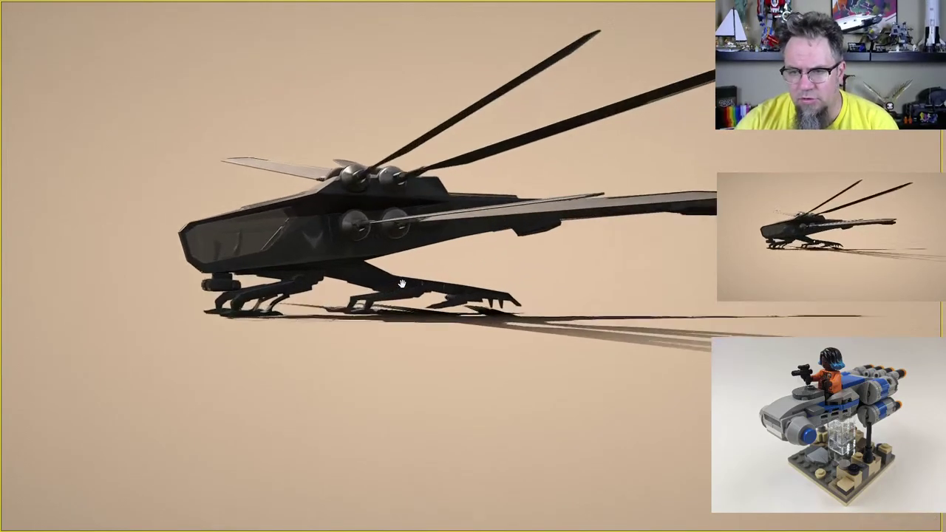
{"action": "right_click_drag", "start_coordinate": [367, 300], "coordinate": [396, 321]}
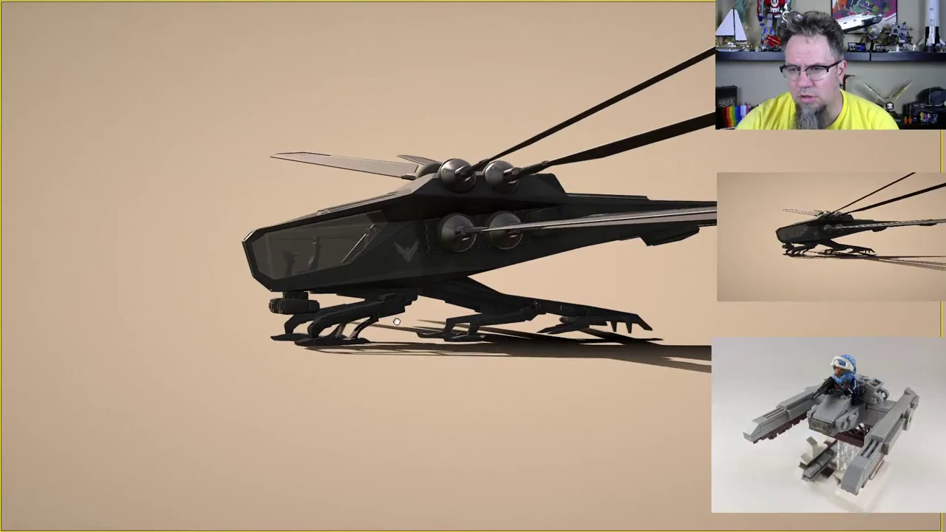
{"action": "left_click_drag", "start_coordinate": [404, 329], "coordinate": [427, 336]}
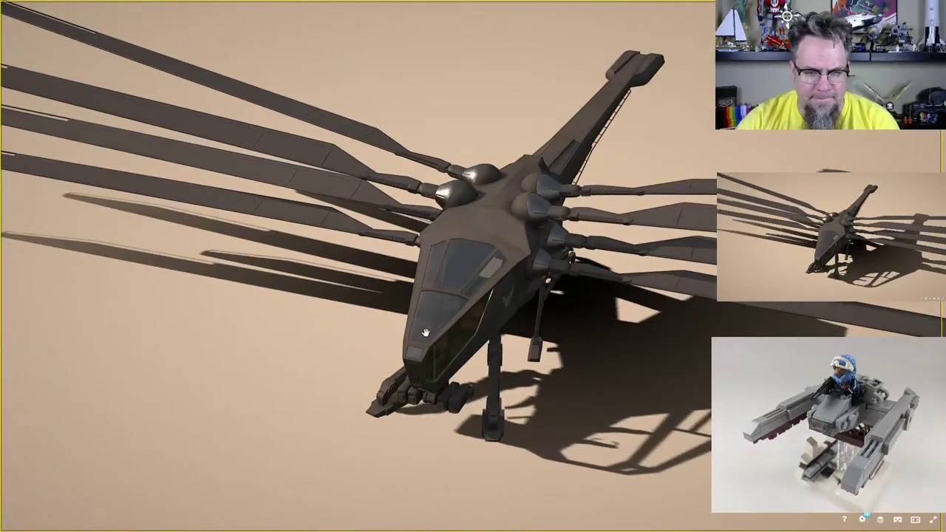
{"action": "key", "text": "alt+Tab"}
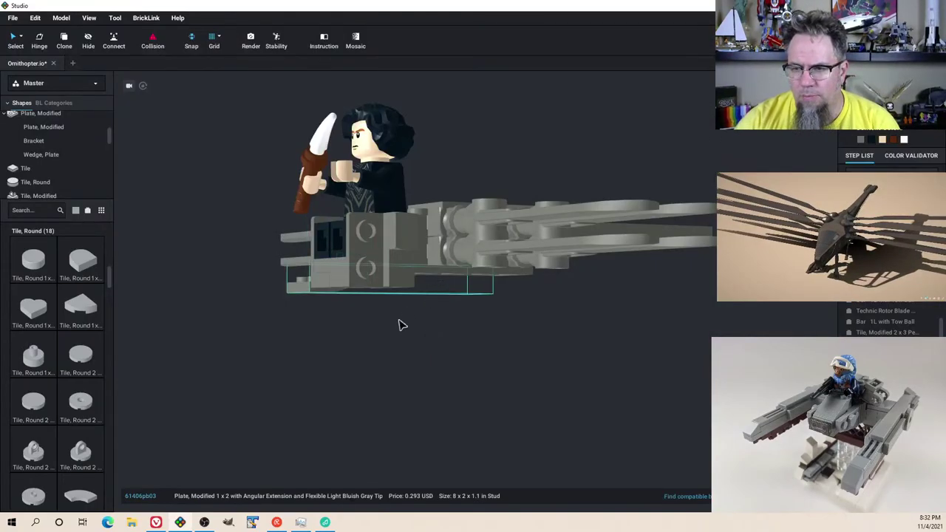
{"action": "right_click_drag", "start_coordinate": [401, 324], "coordinate": [434, 324]}
{"action": "right_click_drag", "start_coordinate": [425, 322], "coordinate": [443, 331]}
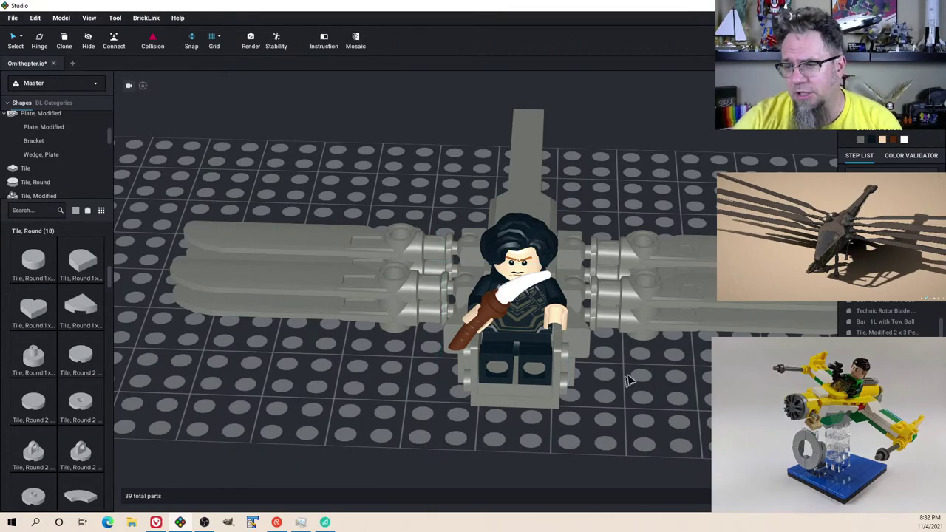
{"action": "right_click_drag", "start_coordinate": [614, 369], "coordinate": [598, 379]}
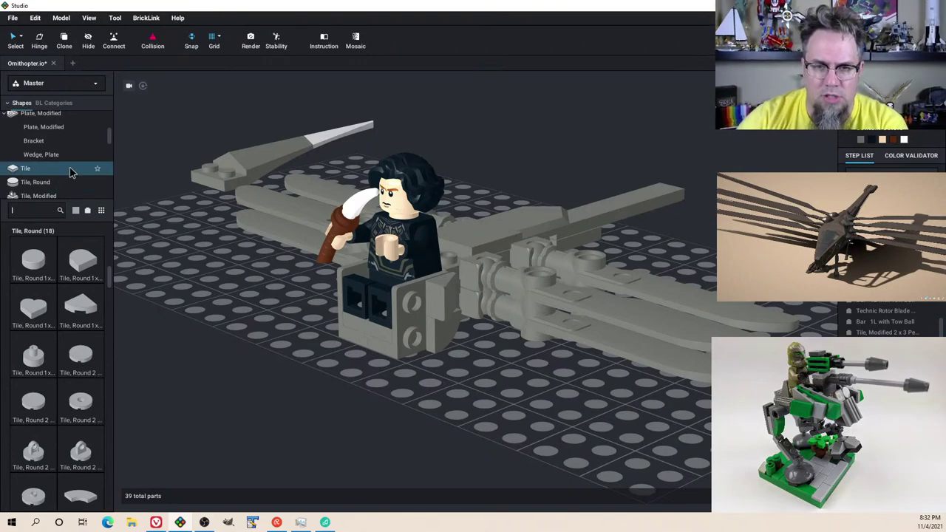
{"action": "scroll", "coordinate": [74, 169], "scroll_direction": "down", "scroll_amount": 5}
{"action": "scroll", "coordinate": [74, 170], "scroll_direction": "down", "scroll_amount": 3}
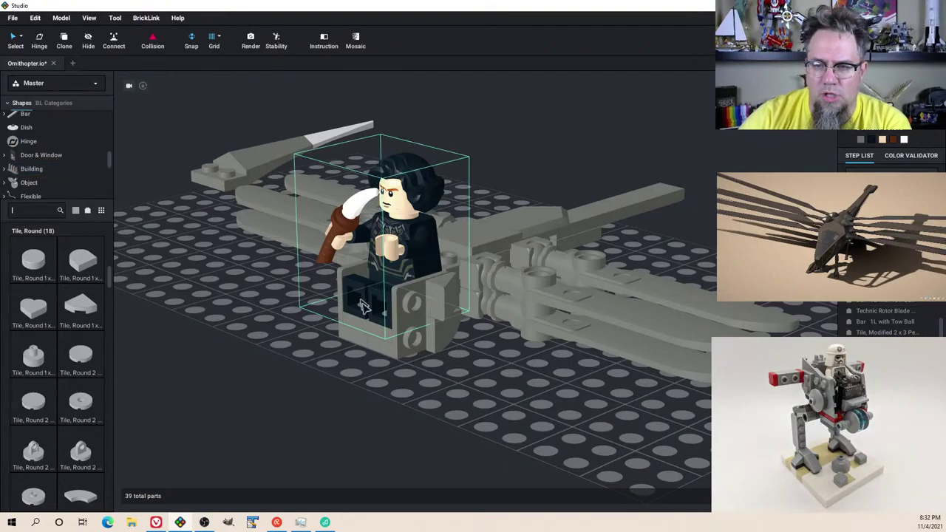
{"action": "key", "text": "alt+Tab"}
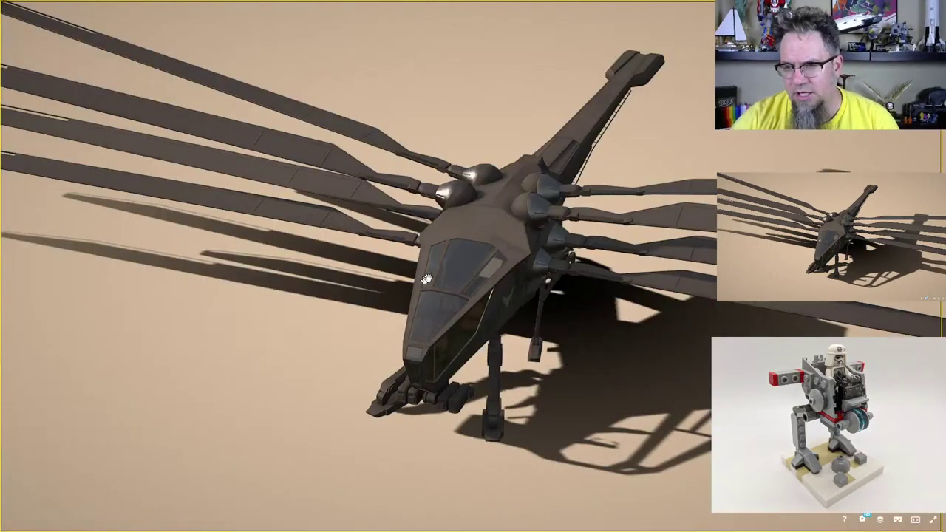
{"action": "left_click_drag", "start_coordinate": [466, 332], "coordinate": [430, 334]}
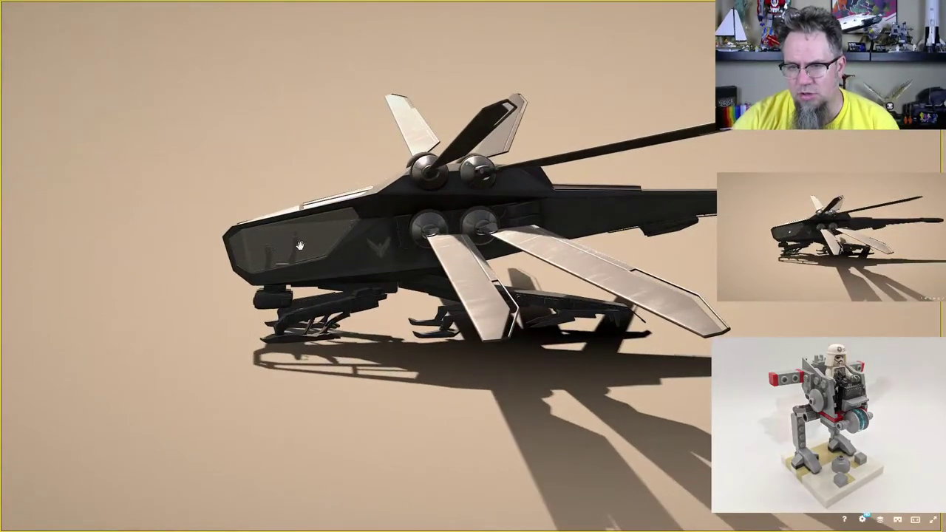
{"action": "left_click_drag", "start_coordinate": [299, 245], "coordinate": [378, 239]}
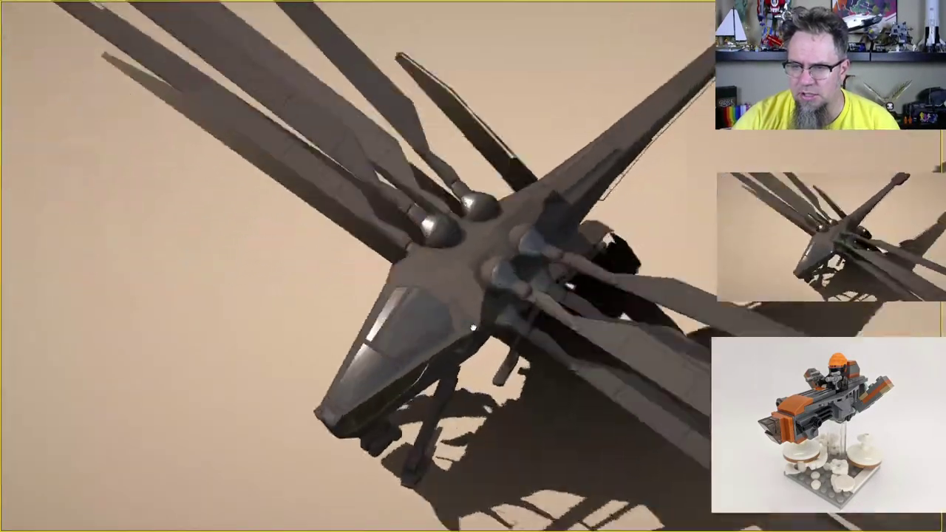
Step: Try a Slope, Curved 2 x 1 against the front of the cockpit's side bracket, and remove it
{"action": "left_click_drag", "start_coordinate": [472, 327], "coordinate": [434, 335]}
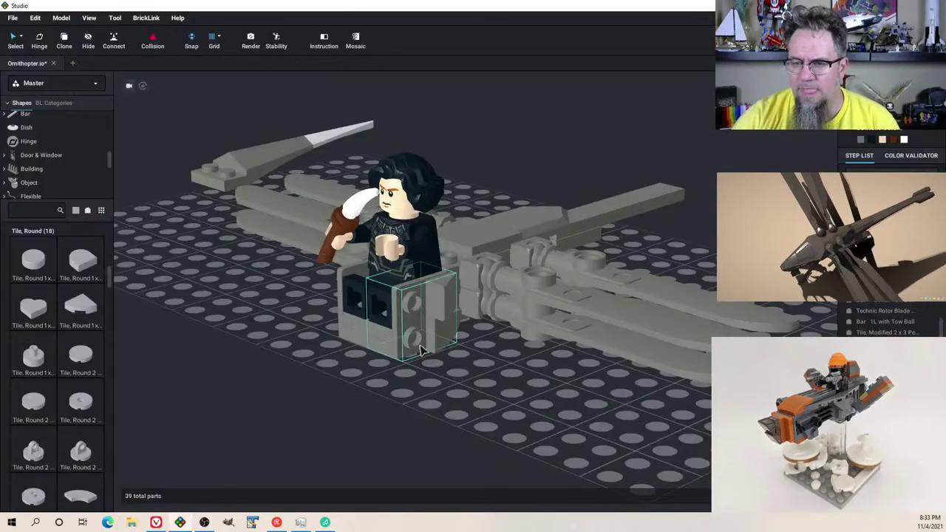
{"action": "key", "text": "Escape"}
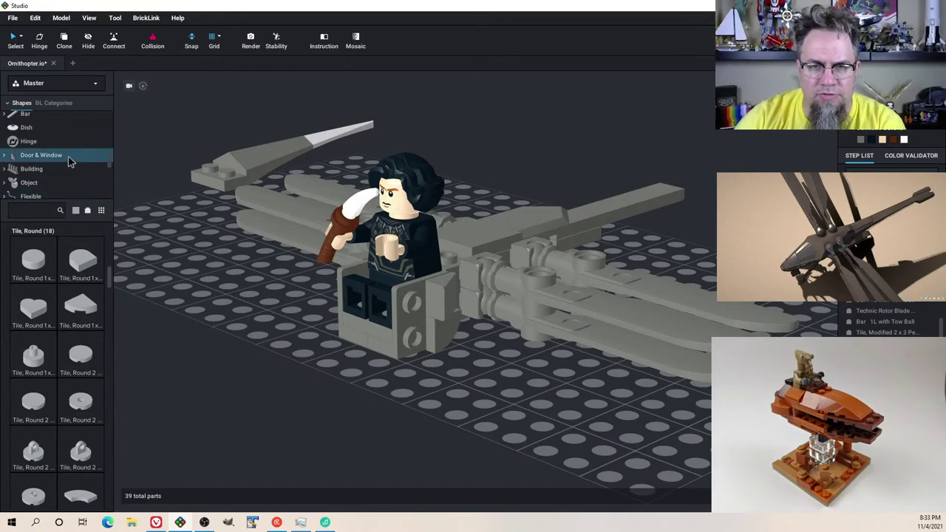
{"action": "scroll", "coordinate": [74, 159], "scroll_direction": "up", "scroll_amount": 5}
{"action": "scroll", "coordinate": [75, 162], "scroll_direction": "up", "scroll_amount": 4}
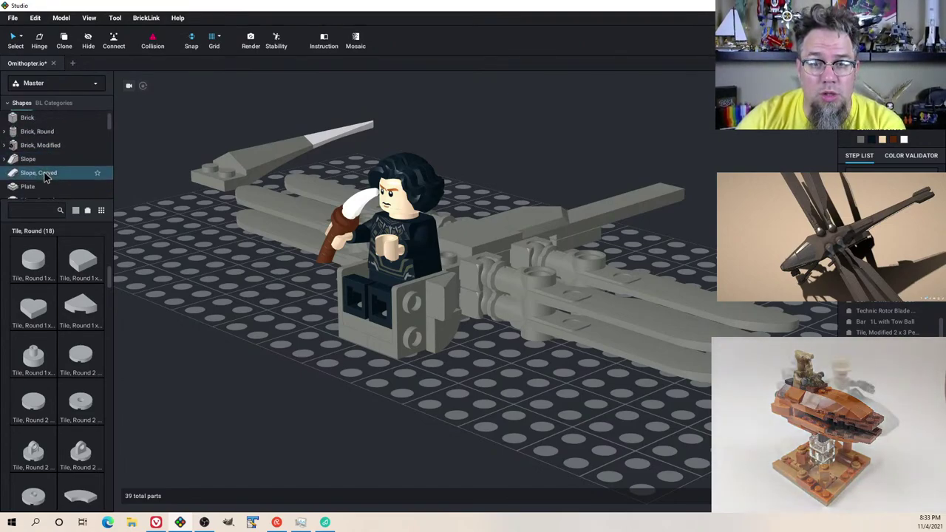
{"action": "left_click", "coordinate": [45, 172]}
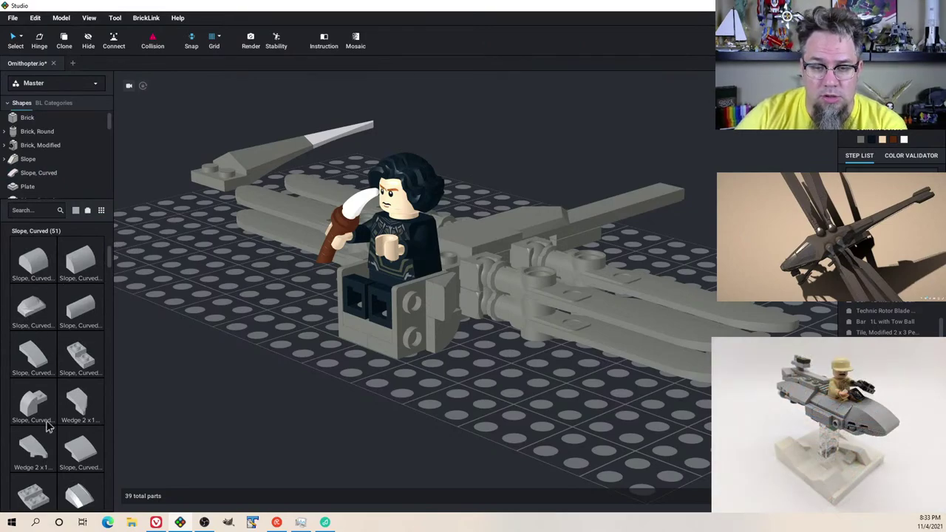
{"action": "scroll", "coordinate": [48, 406], "scroll_direction": "down", "scroll_amount": 3}
{"action": "left_click", "coordinate": [36, 258]}
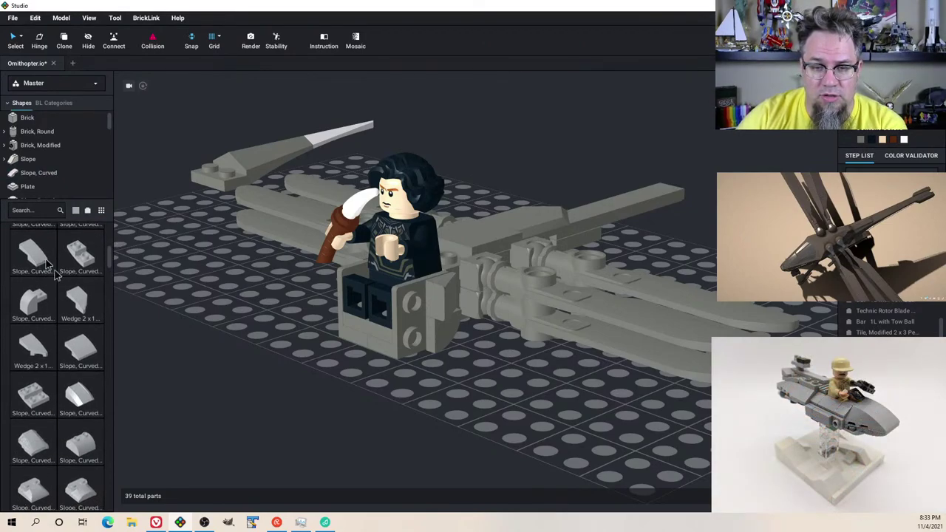
{"action": "right_click_drag", "start_coordinate": [321, 351], "coordinate": [317, 356]}
{"action": "key", "text": "Left"}
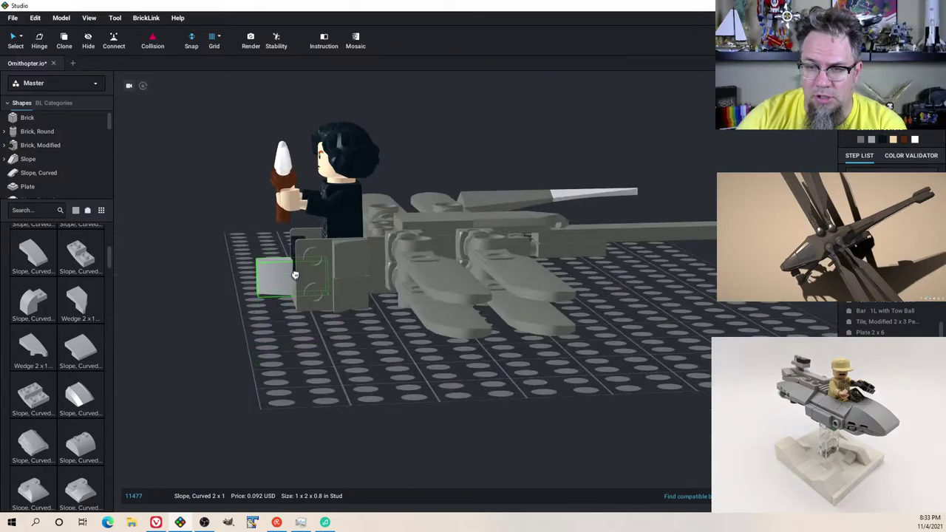
{"action": "left_click", "coordinate": [300, 270]}
{"action": "right_click_drag", "start_coordinate": [300, 270], "coordinate": [455, 431]}
{"action": "key", "text": "Delete"}
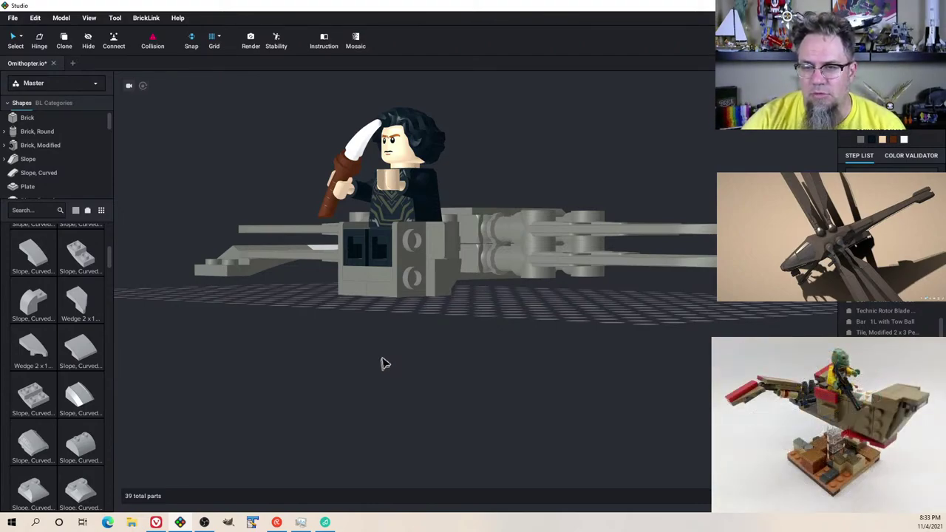
Step: Examine the open front of the brick cockpit from several angles and compare it with the nose of the 3D reference ornithopter
{"action": "right_click_drag", "start_coordinate": [473, 336], "coordinate": [329, 378]}
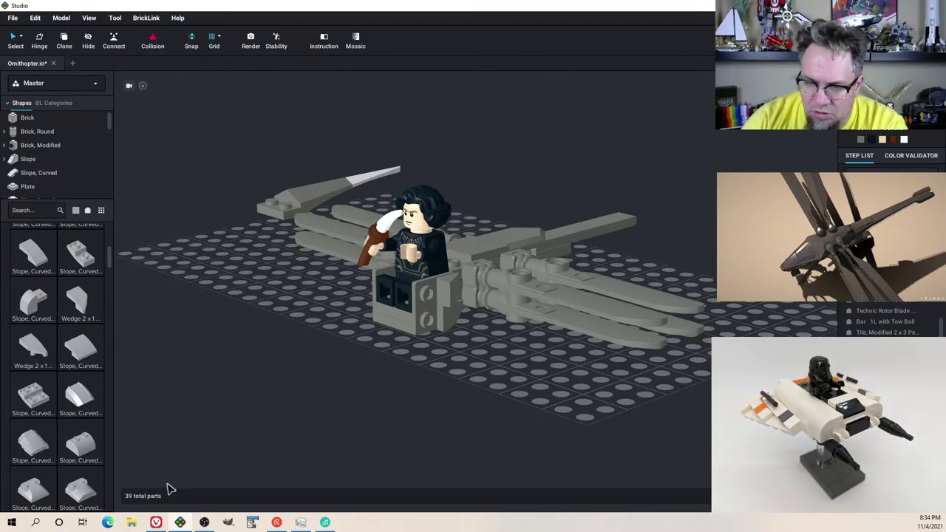
{"action": "scroll", "coordinate": [372, 373], "scroll_direction": "up", "scroll_amount": 2}
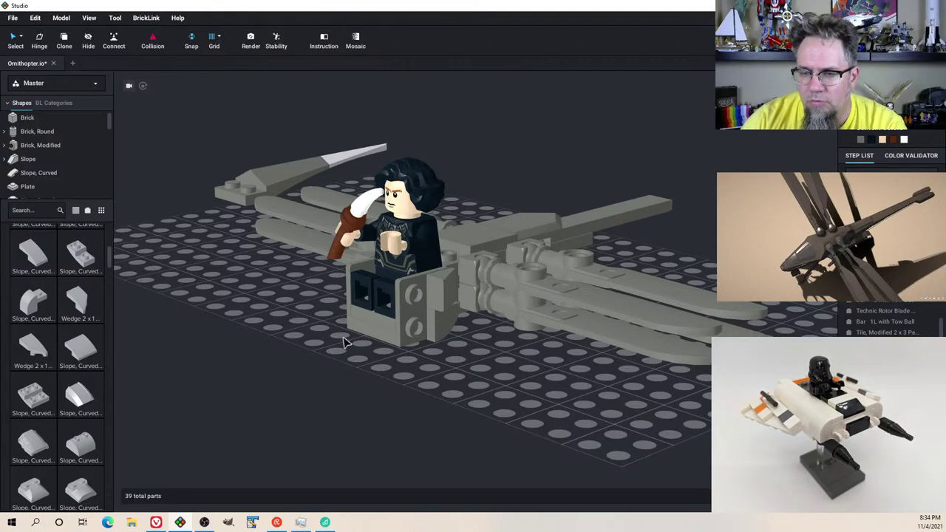
{"action": "right_click_drag", "start_coordinate": [326, 343], "coordinate": [295, 355]}
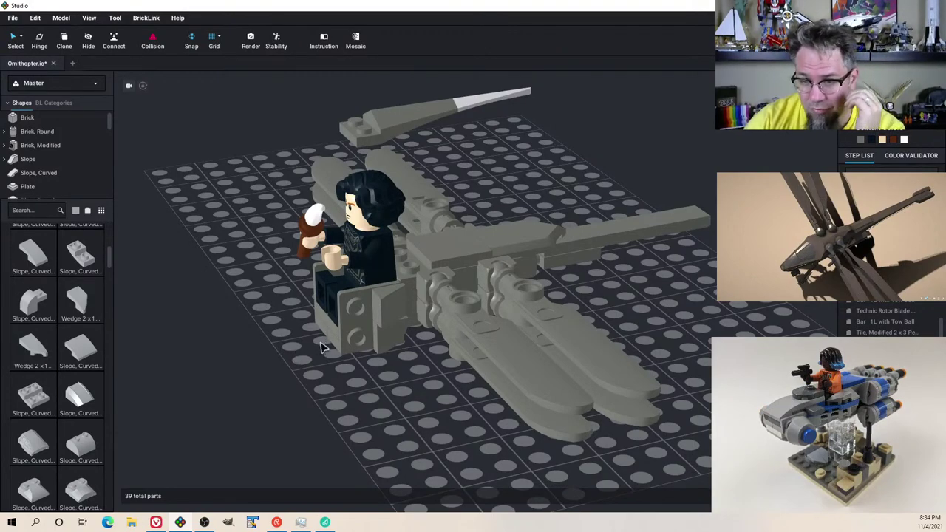
{"action": "right_click_drag", "start_coordinate": [325, 344], "coordinate": [314, 364]}
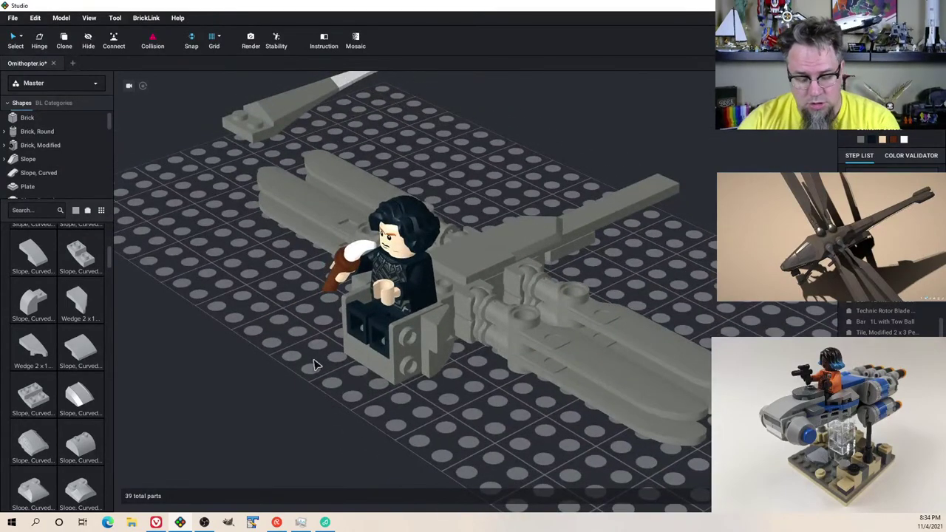
{"action": "key", "text": "alt+Tab"}
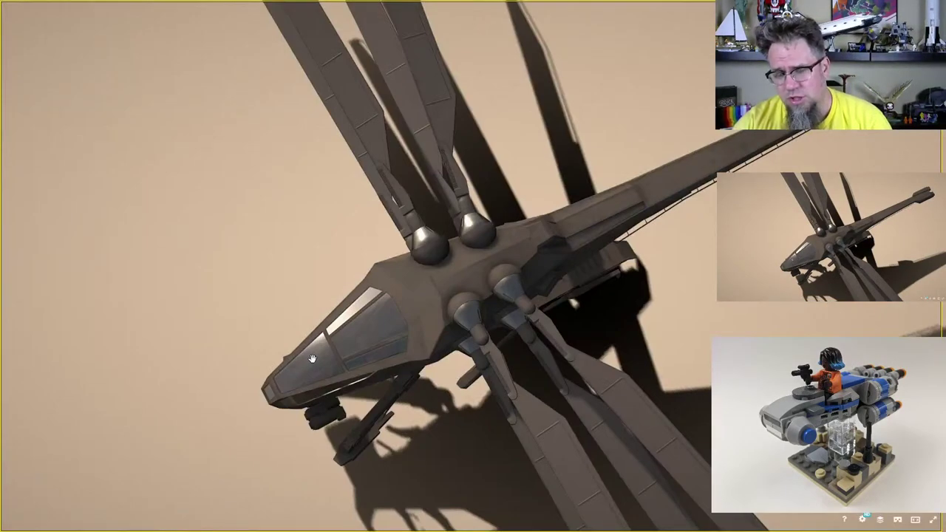
{"action": "key", "text": "alt+Tab"}
{"action": "right_click_drag", "start_coordinate": [338, 392], "coordinate": [323, 375]}
{"action": "key", "text": "alt+Tab"}
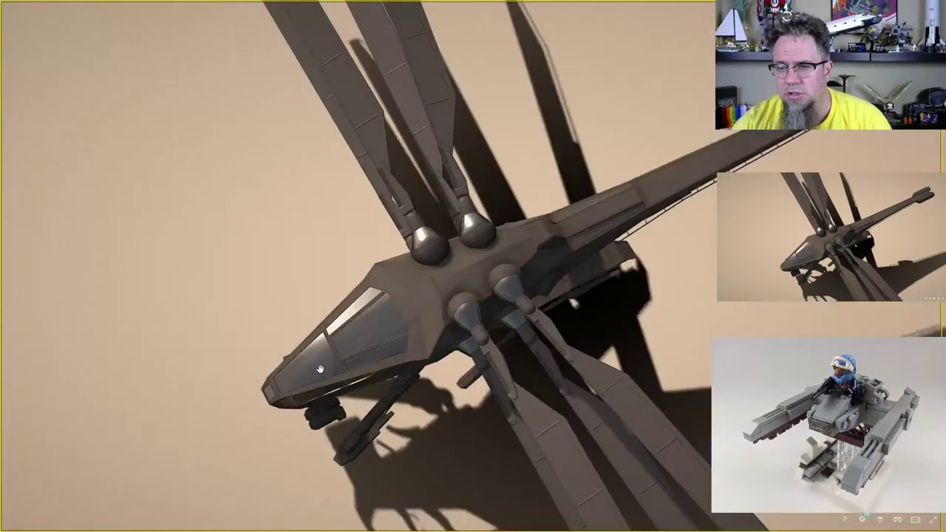
{"action": "key", "text": "alt+Tab"}
{"action": "mouse_move", "coordinate": [321, 374]}
{"action": "right_mouse_down"}
{"action": "mouse_move", "coordinate": [312, 382]}
{"action": "mouse_move", "coordinate": [325, 368]}
{"action": "mouse_move", "coordinate": [316, 362]}
{"action": "right_mouse_up"}
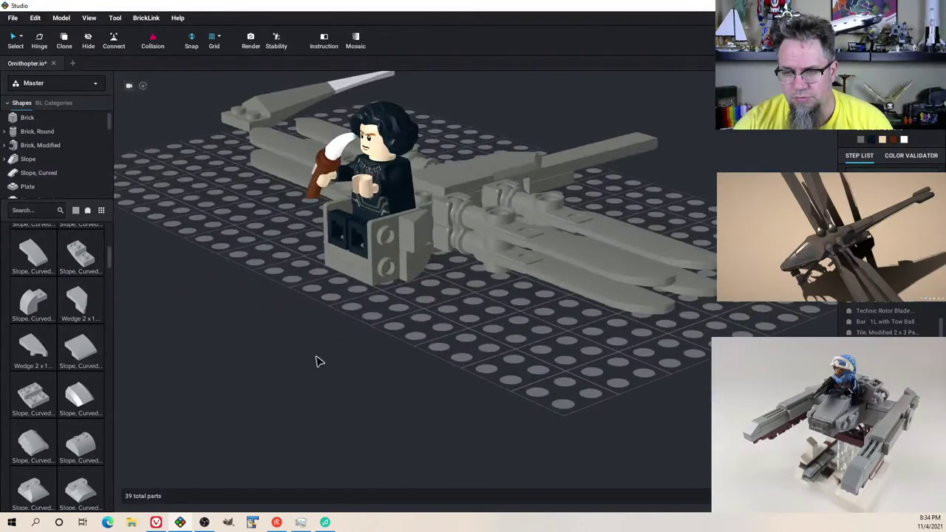
Step: Replace the Plate 2 x 6 running beneath the pilot with a Plate 2 x 4
{"action": "left_click", "coordinate": [437, 250]}
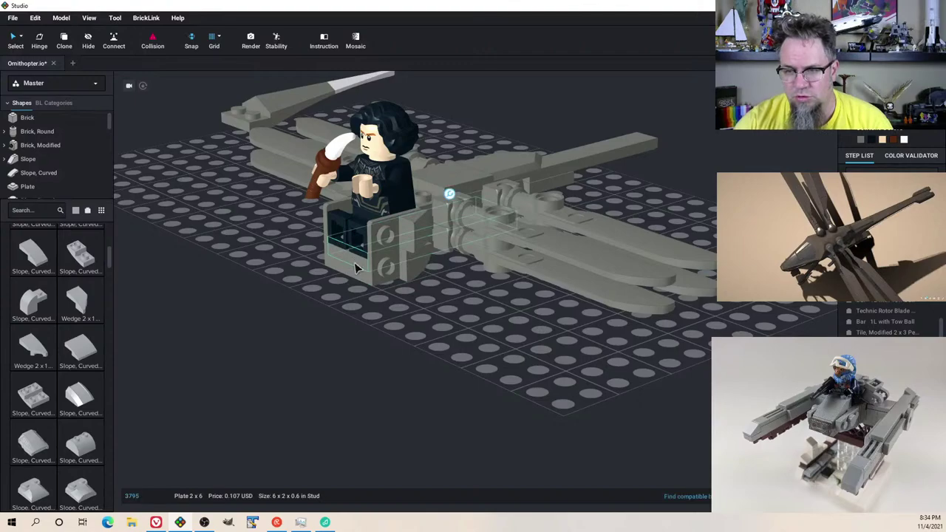
{"action": "mouse_move", "coordinate": [436, 255]}
{"action": "right_mouse_down"}
{"action": "mouse_move", "coordinate": [408, 261]}
{"action": "mouse_move", "coordinate": [411, 268]}
{"action": "mouse_move", "coordinate": [432, 249]}
{"action": "right_mouse_up"}
{"action": "key", "text": "Delete"}
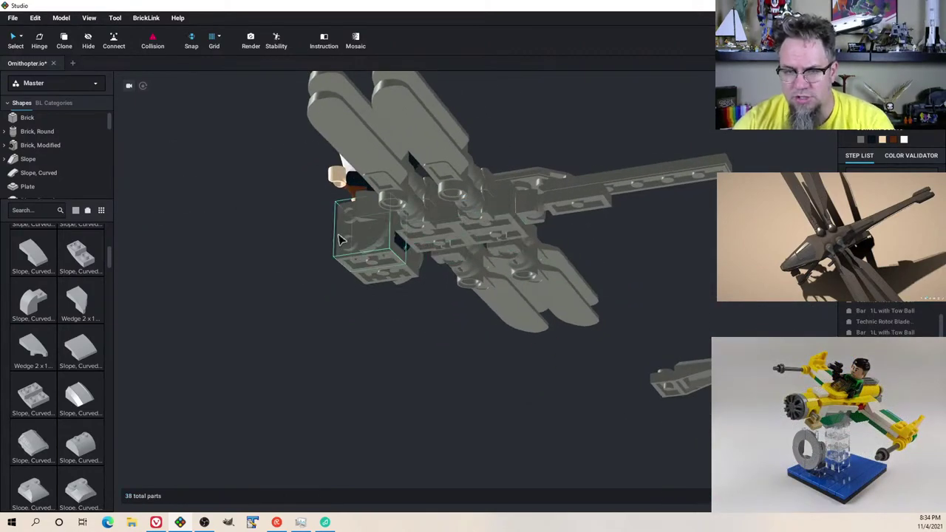
{"action": "left_click", "coordinate": [54, 187]}
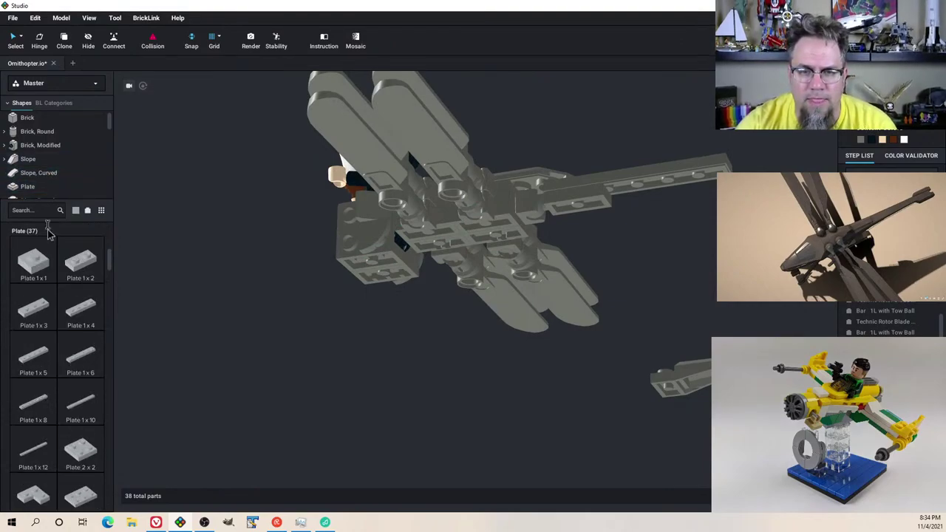
{"action": "scroll", "coordinate": [69, 420], "scroll_direction": "down", "scroll_amount": 3}
{"action": "left_click_drag", "start_coordinate": [46, 450], "coordinate": [436, 249]}
{"action": "right_click_drag", "start_coordinate": [436, 249], "coordinate": [384, 258]}
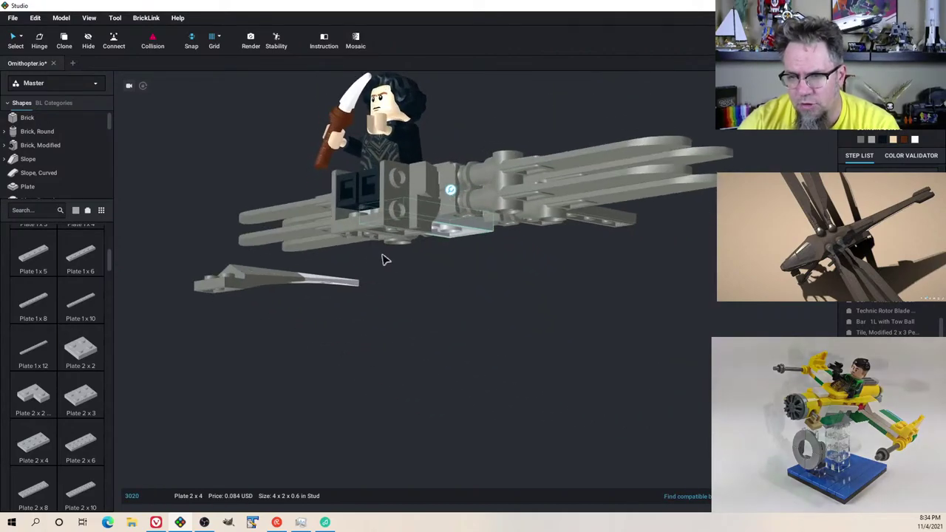
Step: Try a copy of the Bracket 1 x 2 - 2 x 2 Inverted across the front of the cockpit, facing forward, and delete it
{"action": "left_click", "coordinate": [360, 218]}
{"action": "right_click_drag", "start_coordinate": [361, 218], "coordinate": [396, 318]}
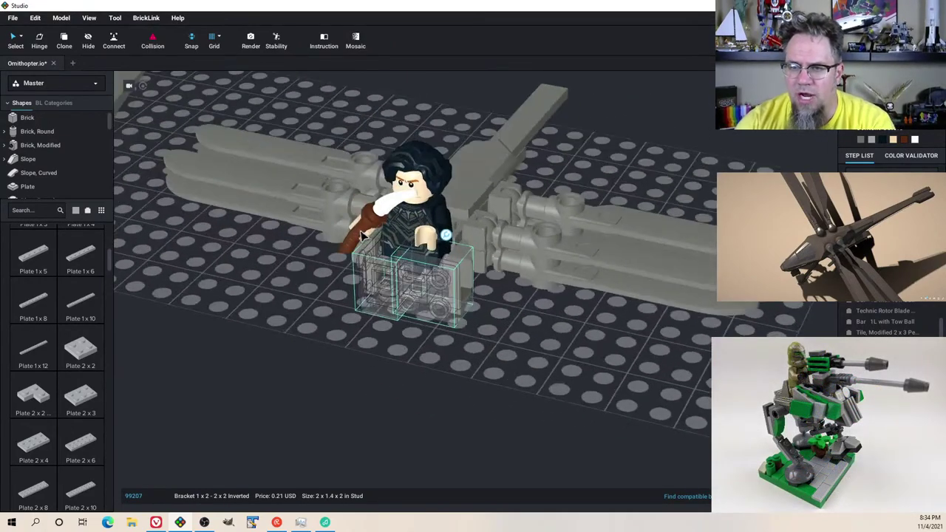
{"action": "left_click_drag", "start_coordinate": [422, 371], "coordinate": [426, 294]}
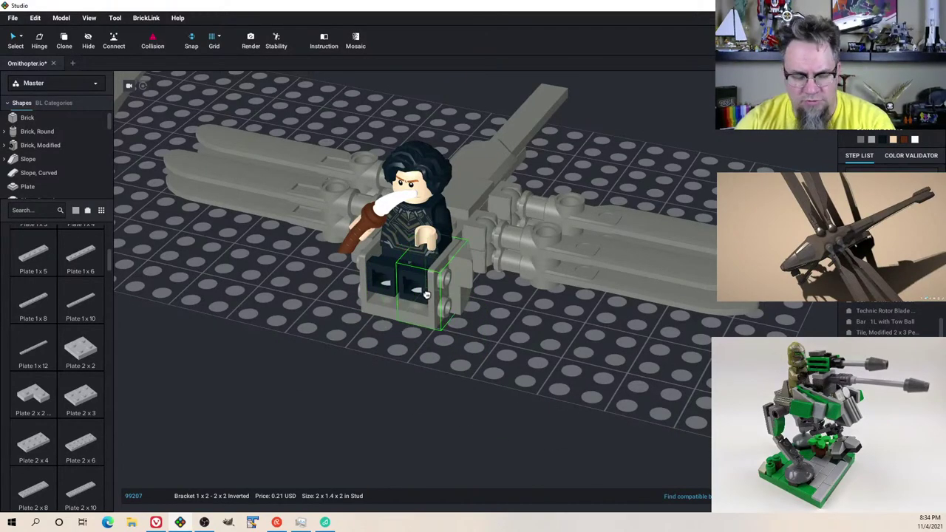
{"action": "left_click", "coordinate": [425, 356]}
{"action": "left_click", "coordinate": [424, 323]}
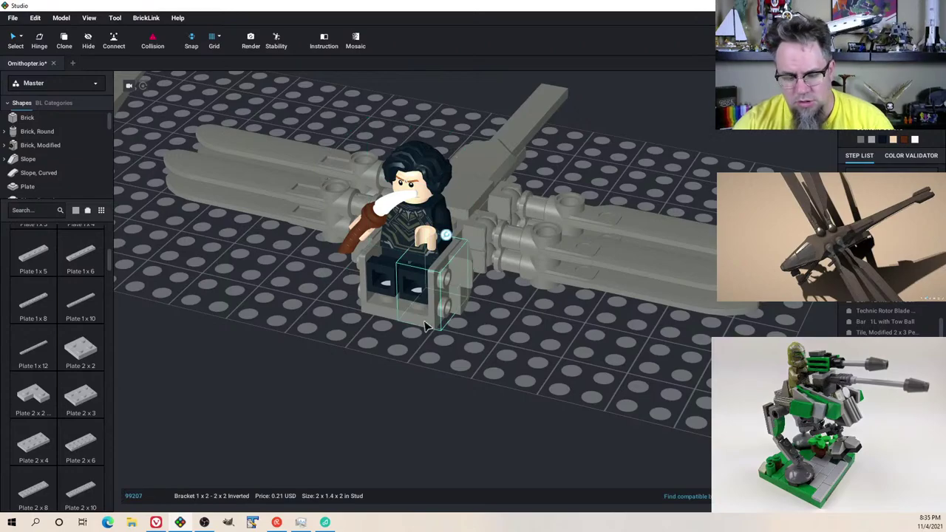
{"action": "left_click_drag", "start_coordinate": [426, 327], "coordinate": [406, 291]}
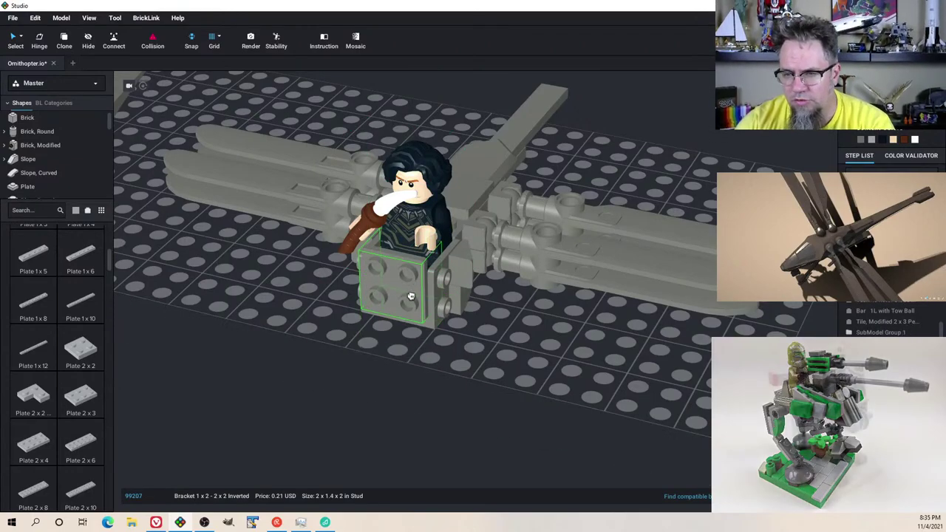
{"action": "mouse_move", "coordinate": [406, 291]}
{"action": "right_mouse_down"}
{"action": "mouse_move", "coordinate": [420, 306]}
{"action": "mouse_move", "coordinate": [403, 296]}
{"action": "right_mouse_up"}
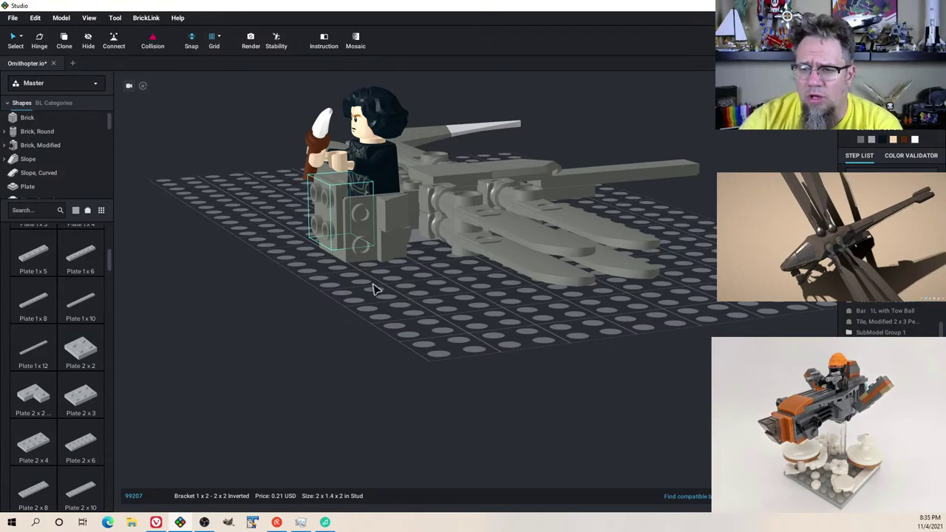
{"action": "scroll", "coordinate": [380, 295], "scroll_direction": "up", "scroll_amount": 3}
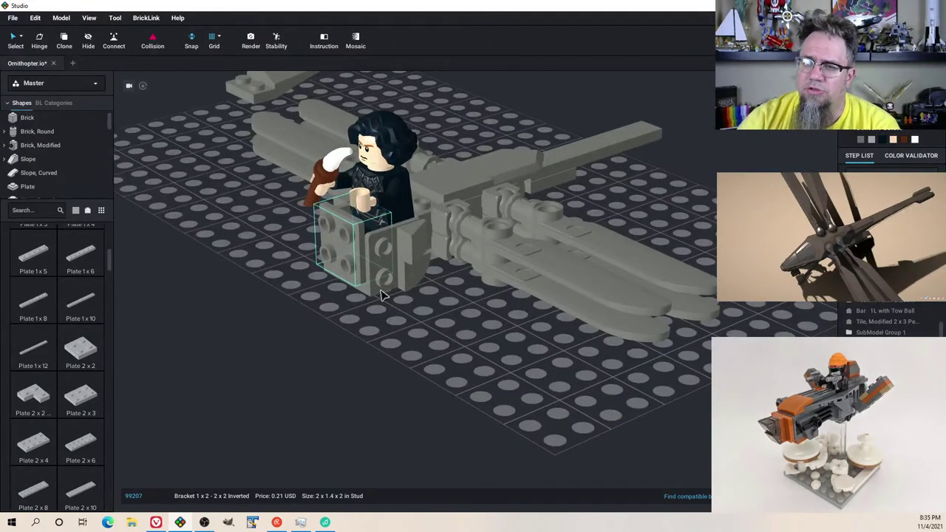
{"action": "left_click_drag", "start_coordinate": [353, 278], "coordinate": [302, 292]}
{"action": "key", "text": "Delete"}
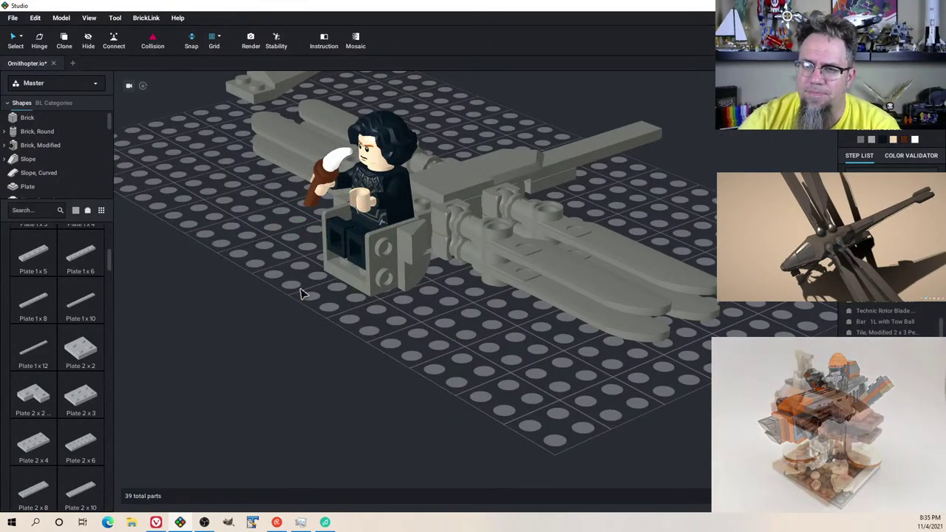
Step: Try a 1 x 2 bracket from the Bracket category at the front of the cockpit, in front of the pilot's feet
{"action": "mouse_move", "coordinate": [329, 290]}
{"action": "right_mouse_down"}
{"action": "mouse_move", "coordinate": [351, 275]}
{"action": "mouse_move", "coordinate": [333, 274]}
{"action": "mouse_move", "coordinate": [340, 279]}
{"action": "right_mouse_up"}
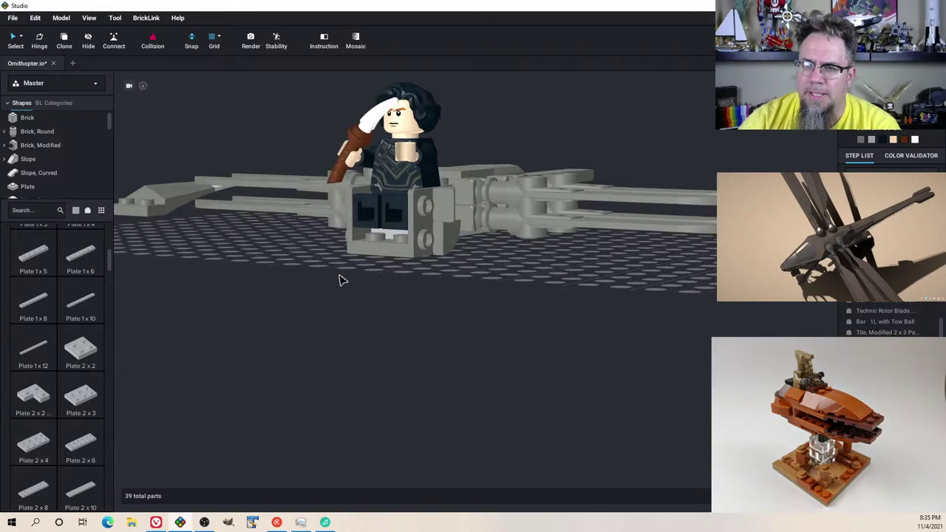
{"action": "left_click", "coordinate": [90, 159]}
{"action": "scroll", "coordinate": [64, 171], "scroll_direction": "down", "scroll_amount": 3}
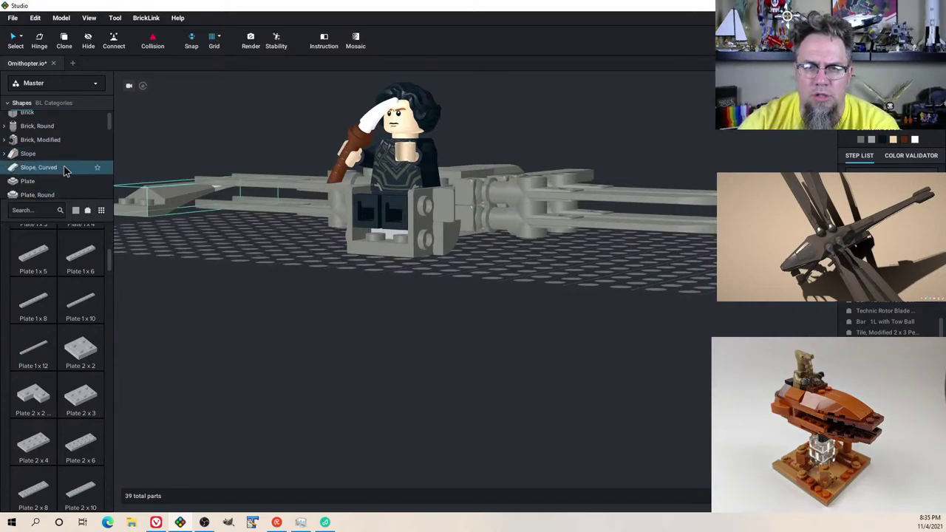
{"action": "left_click", "coordinate": [58, 153]}
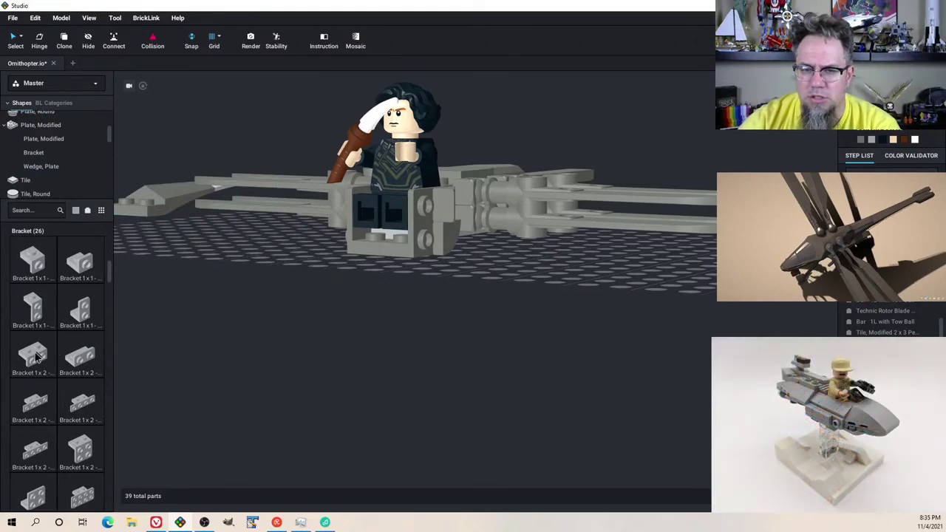
{"action": "left_click_drag", "start_coordinate": [37, 358], "coordinate": [384, 226]}
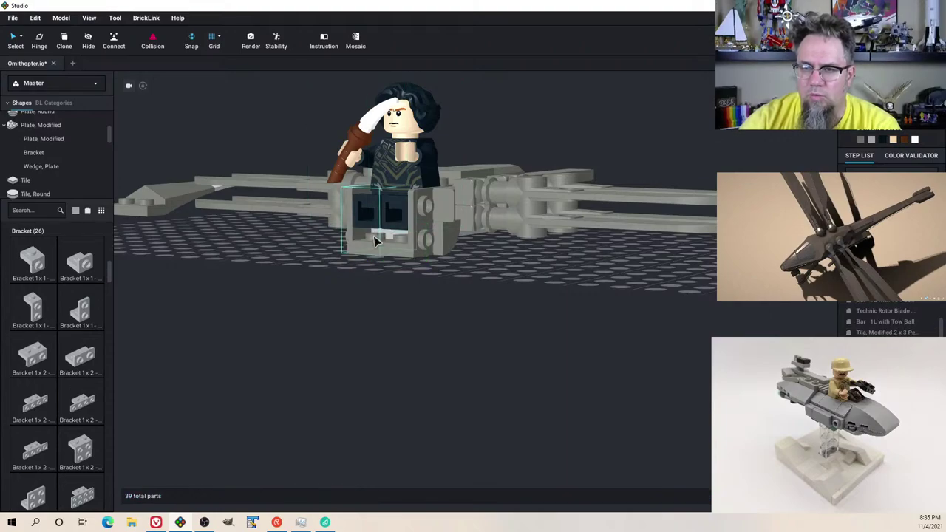
{"action": "right_click_drag", "start_coordinate": [377, 241], "coordinate": [355, 261]}
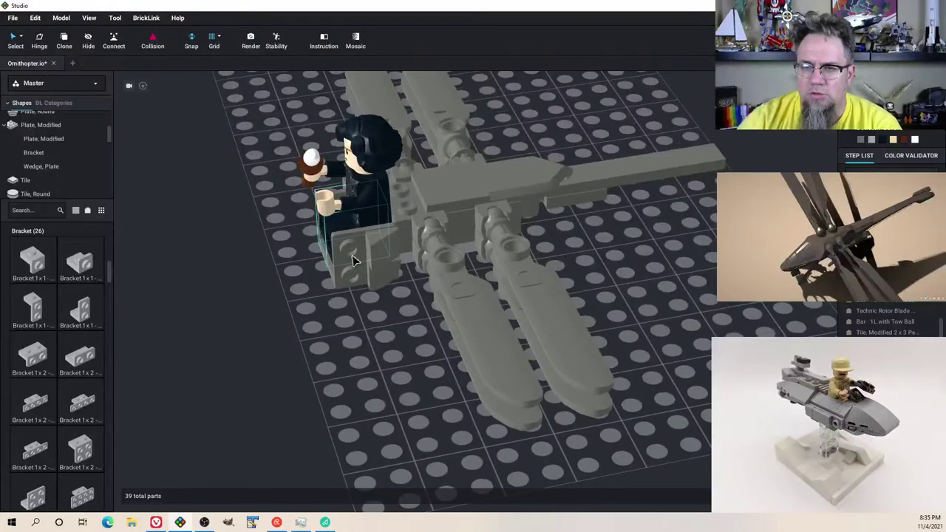
Step: Search the parts for "slope" and set a Slope 18 2 x 1 x 2/3 with 4 Slots, turned on its side, beside the model
{"action": "left_click", "coordinate": [33, 212]}
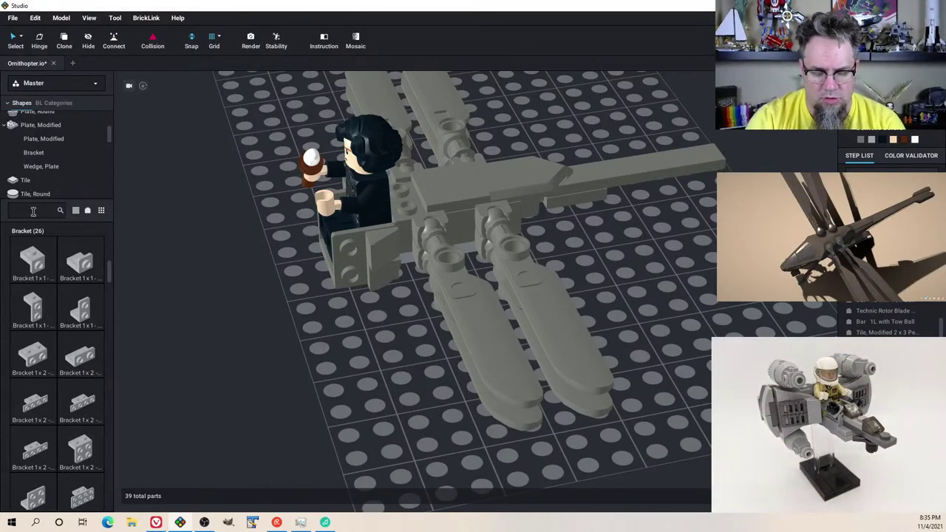
{"action": "type", "text": "slope"}
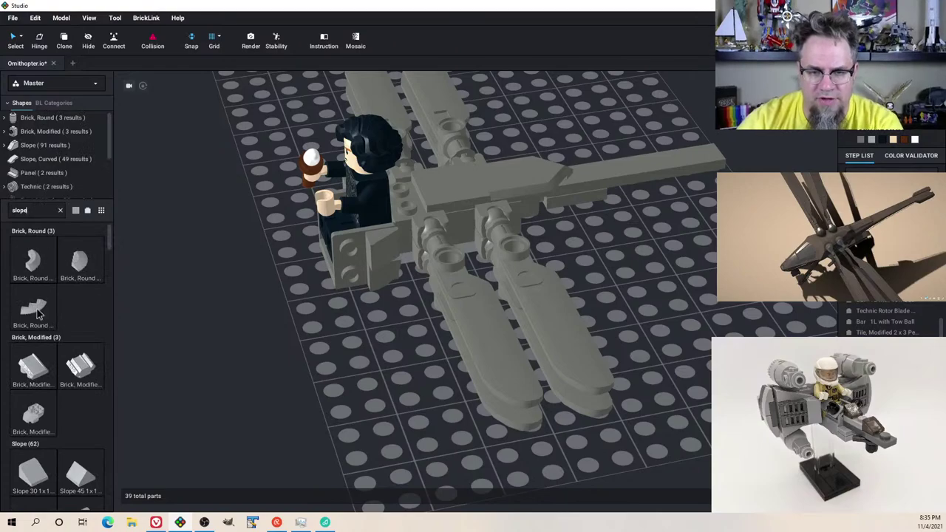
{"action": "scroll", "coordinate": [61, 338], "scroll_direction": "down", "scroll_amount": 5}
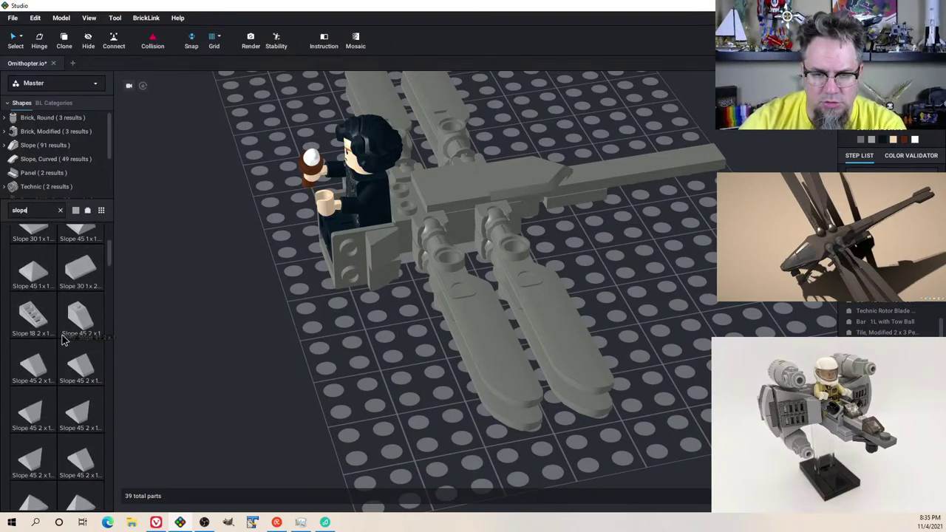
{"action": "left_click_drag", "start_coordinate": [34, 320], "coordinate": [303, 295]}
{"action": "key", "text": "Right"}
{"action": "key", "text": "Down"}
{"action": "mouse_move", "coordinate": [303, 296]}
{"action": "right_mouse_down"}
{"action": "mouse_move", "coordinate": [325, 285]}
{"action": "mouse_move", "coordinate": [309, 310]}
{"action": "right_mouse_up"}
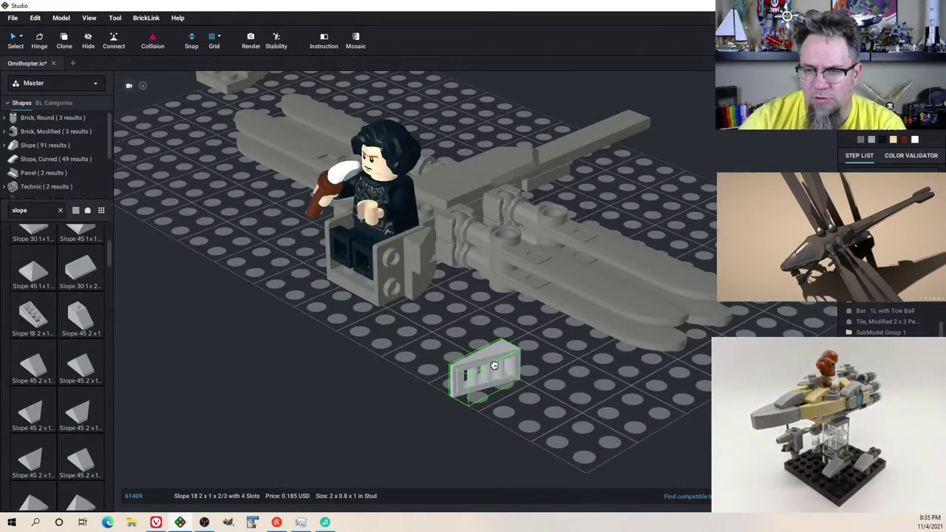
{"action": "left_click", "coordinate": [543, 390]}
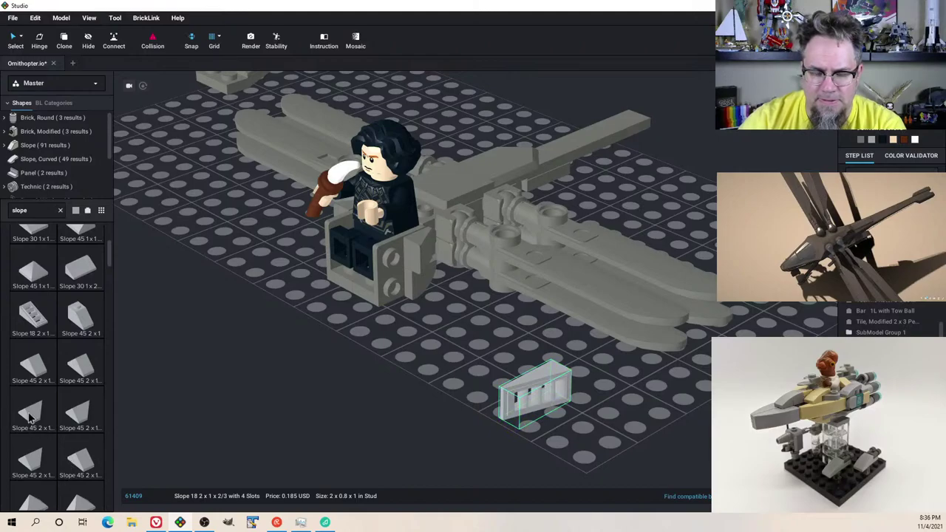
Step: Try a rotated Slope 45 2 x 1 Double / Inverted with Bottom Tube on the model
{"action": "left_click", "coordinate": [80, 412]}
{"action": "key", "text": "Up"}
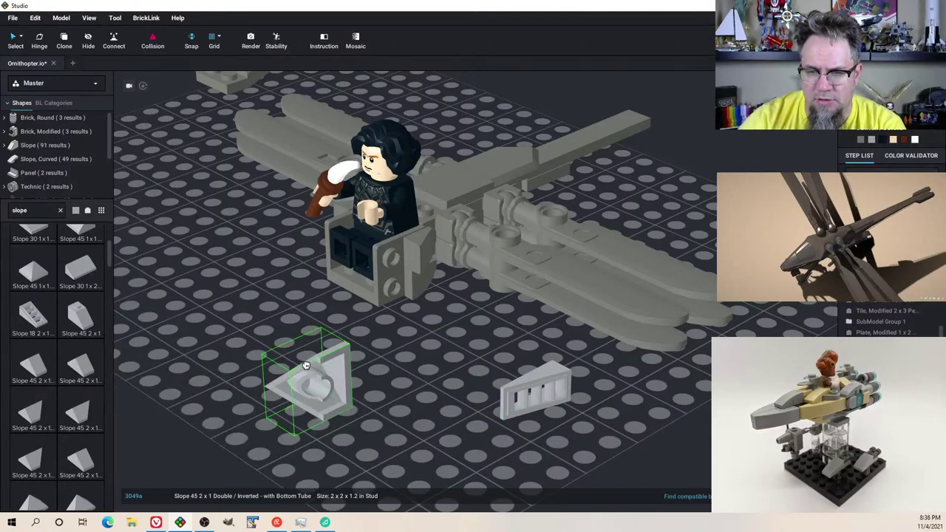
{"action": "key", "text": "Up"}
{"action": "key", "text": "Left"}
{"action": "key", "text": "Left"}
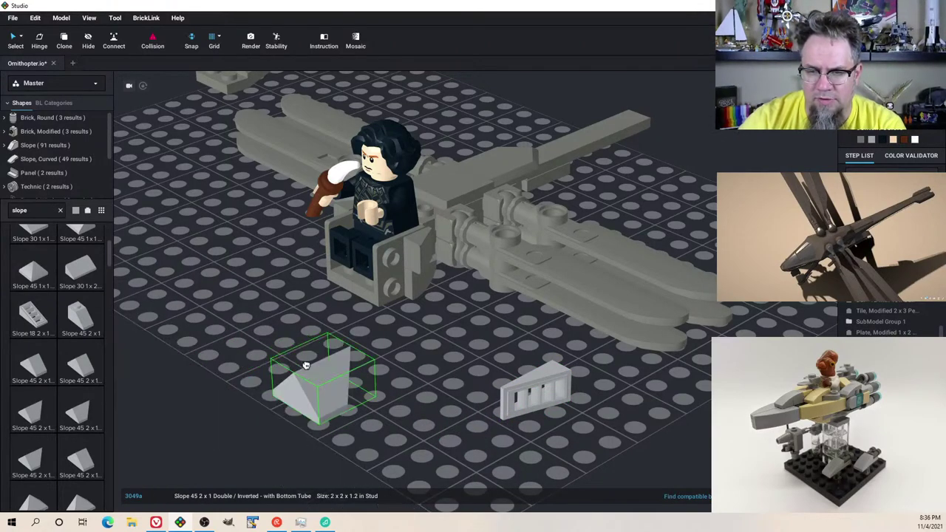
{"action": "right_click_drag", "start_coordinate": [634, 201], "coordinate": [606, 179]}
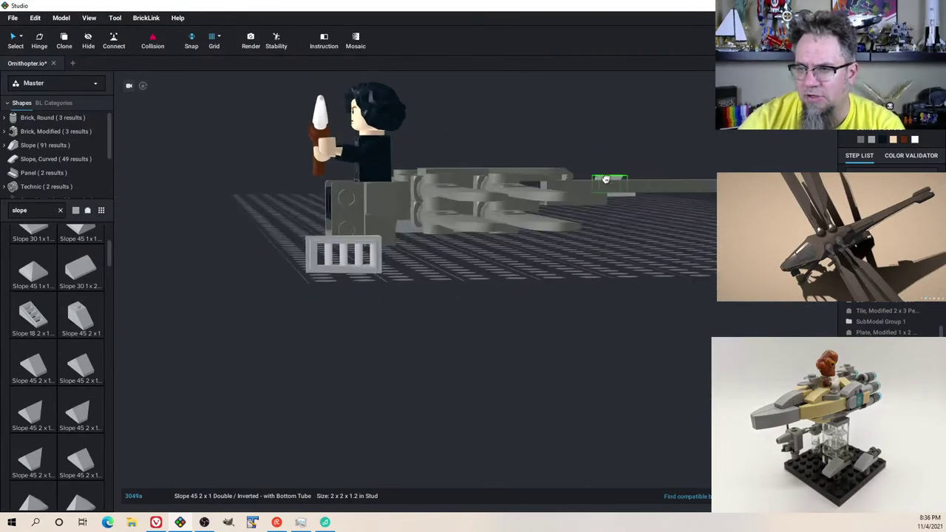
{"action": "right_click_drag", "start_coordinate": [562, 244], "coordinate": [543, 211]}
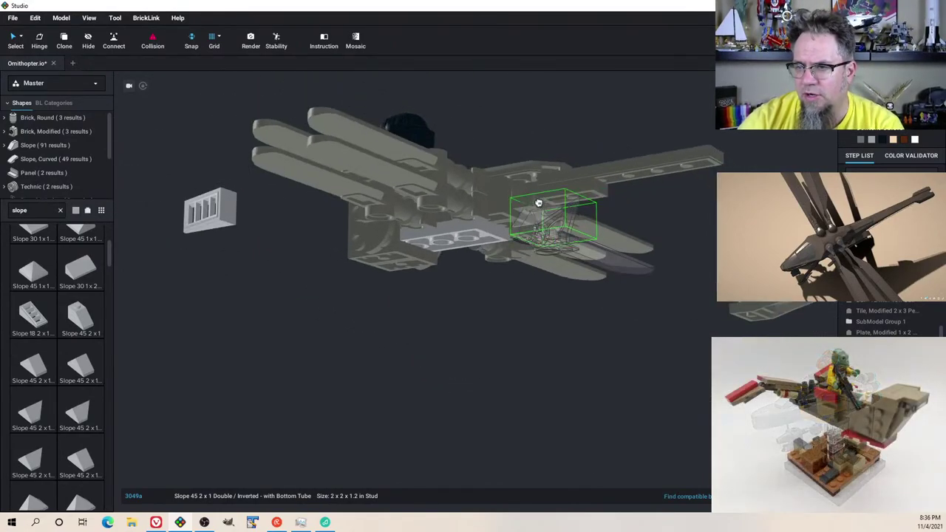
{"action": "key", "text": "Escape"}
{"action": "right_click_drag", "start_coordinate": [389, 288], "coordinate": [401, 339]}
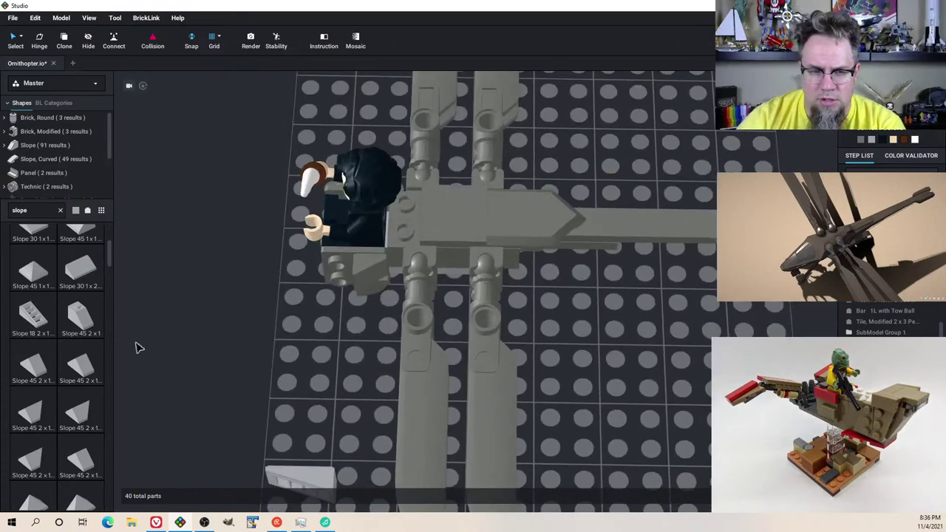
Step: Try a Slope 45 2 x 1 with Cutout without Stud on the cockpit beside the pilot's legs and delete it
{"action": "scroll", "coordinate": [85, 382], "scroll_direction": "down", "scroll_amount": 5}
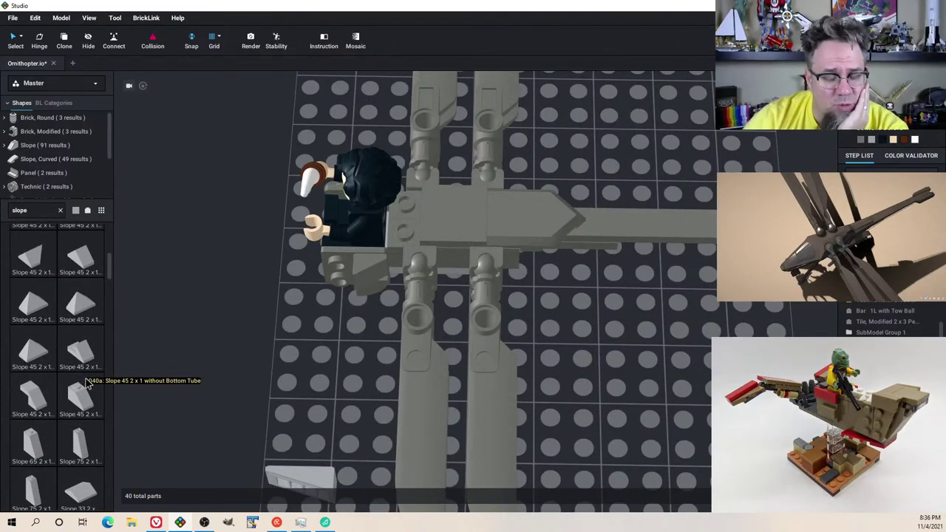
{"action": "left_click", "coordinate": [32, 399]}
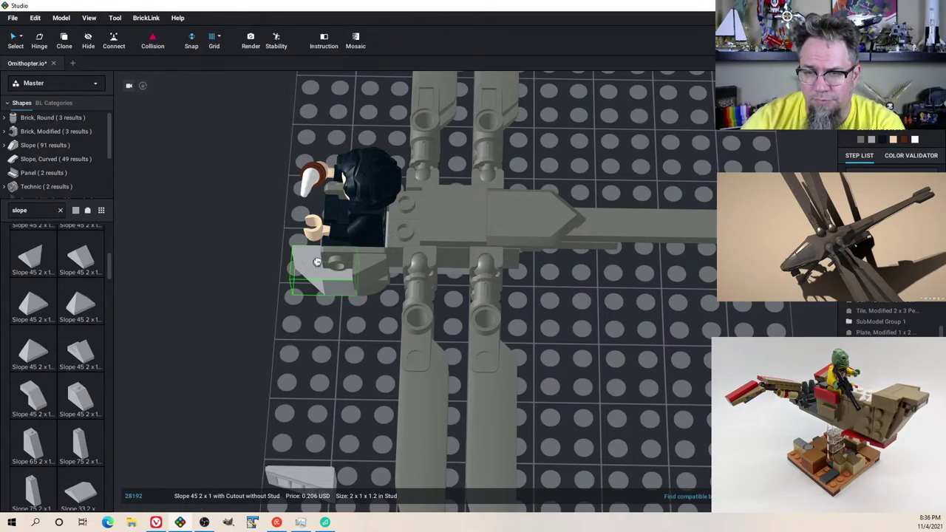
{"action": "left_click", "coordinate": [319, 260]}
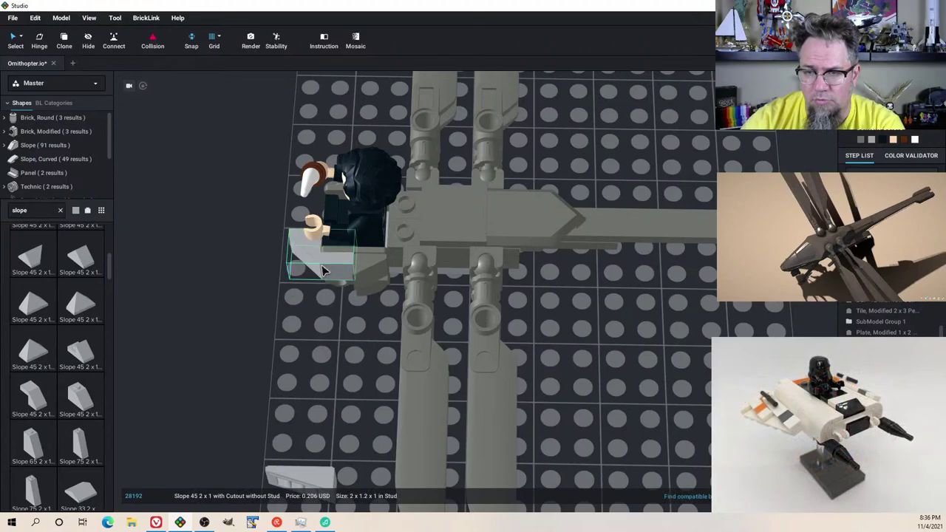
{"action": "right_click_drag", "start_coordinate": [322, 270], "coordinate": [342, 279]}
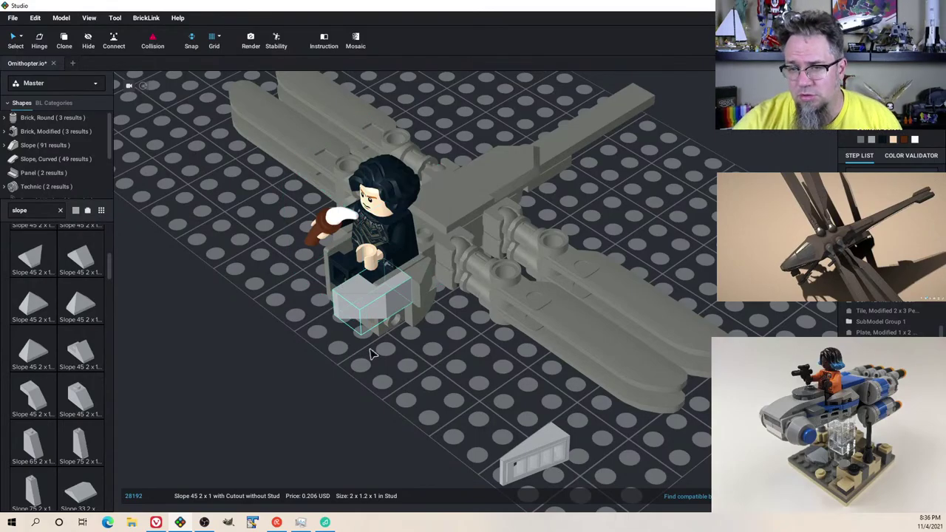
{"action": "right_click_drag", "start_coordinate": [371, 348], "coordinate": [394, 349]}
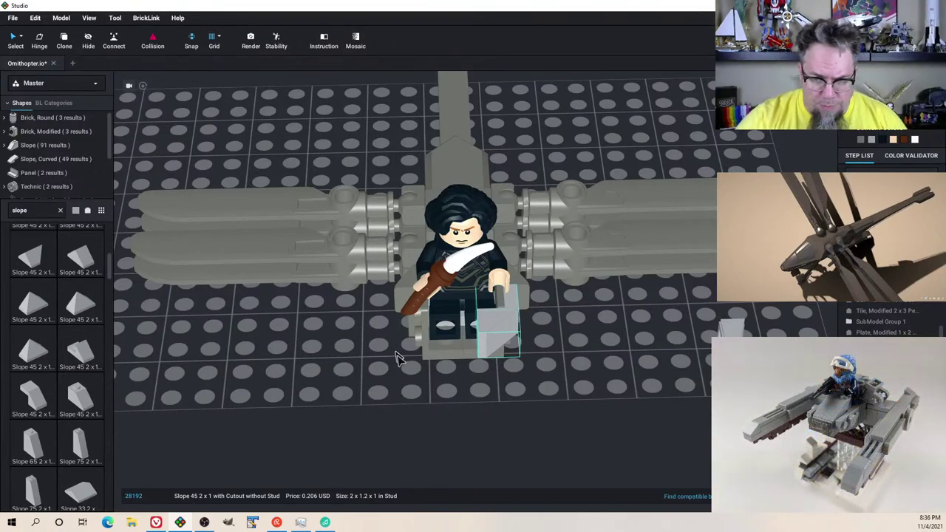
{"action": "key", "text": "Delete"}
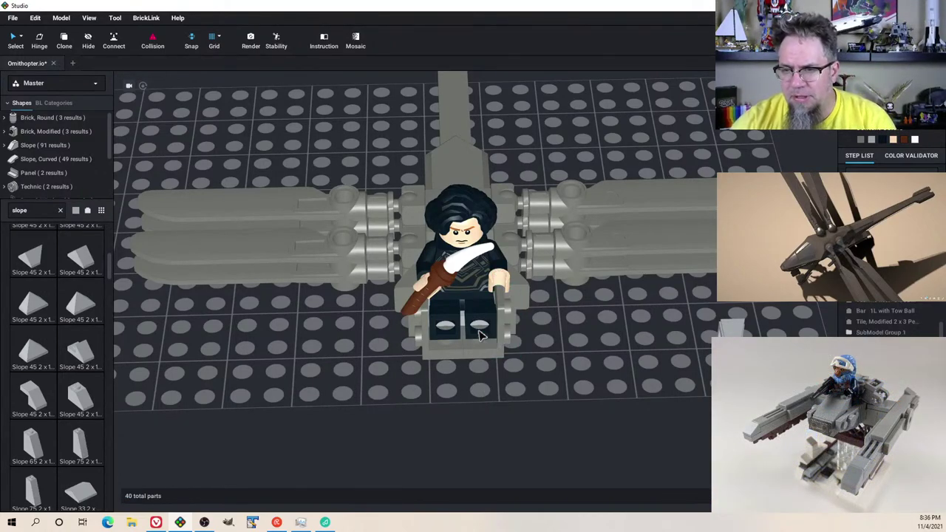
{"action": "right_click_drag", "start_coordinate": [485, 346], "coordinate": [480, 345]}
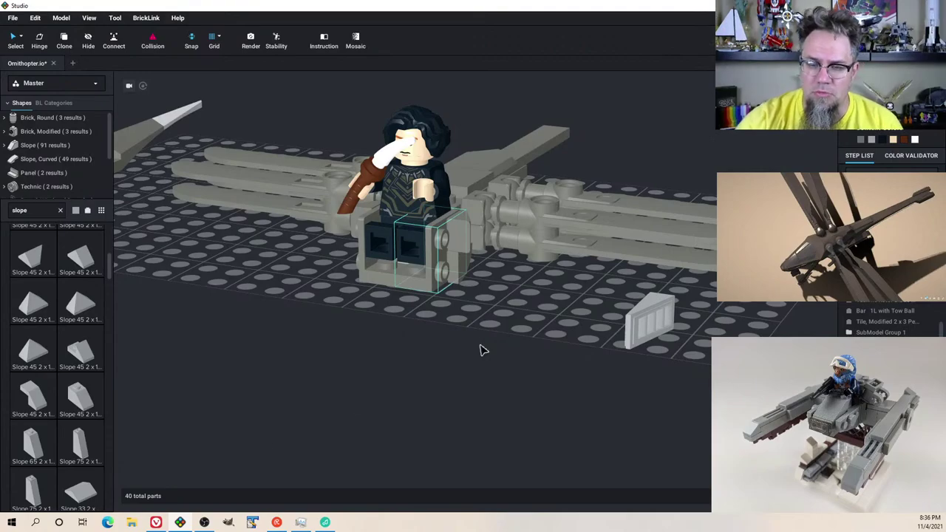
{"action": "left_click", "coordinate": [481, 350]}
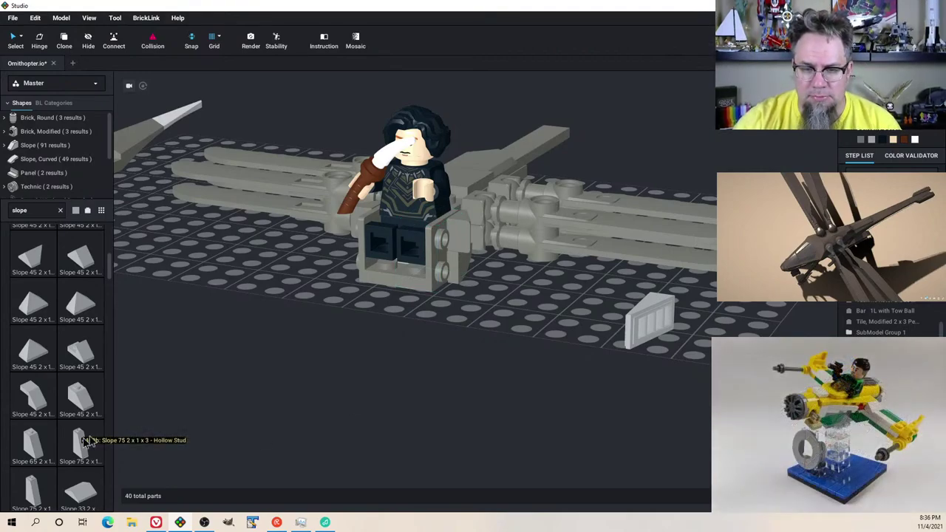
Step: Place a Slope 30 1 x 2 x 2/3 directly behind the pilot and color it the model's darker grey
{"action": "right_click_drag", "start_coordinate": [119, 420], "coordinate": [98, 432]}
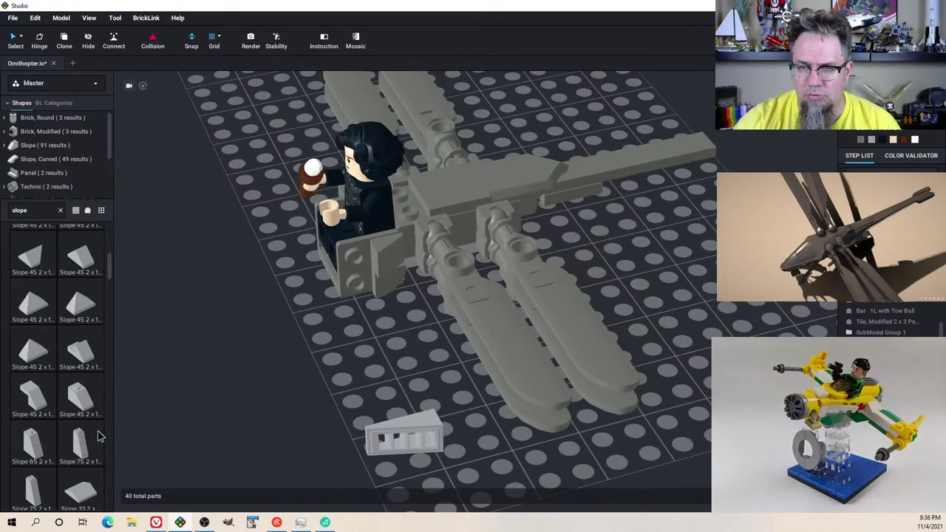
{"action": "scroll", "coordinate": [77, 337], "scroll_direction": "up", "scroll_amount": 10}
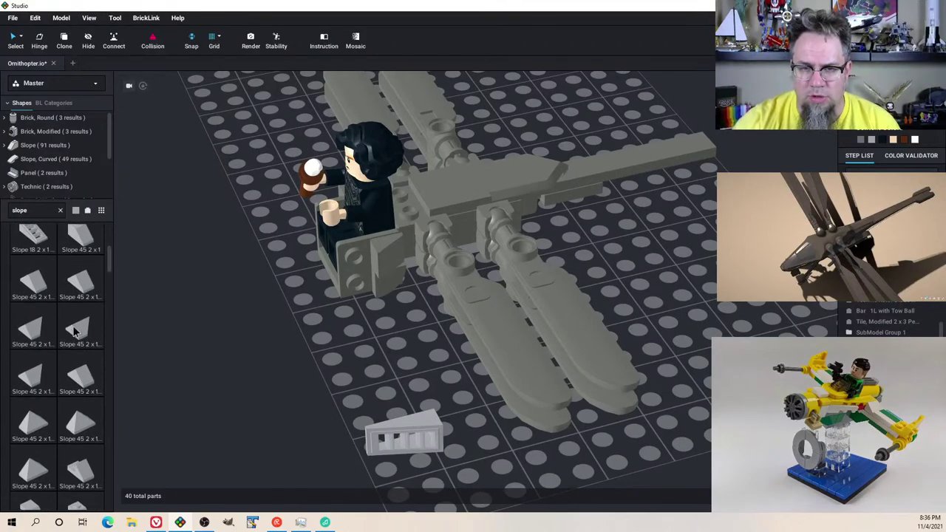
{"action": "left_click_drag", "start_coordinate": [80, 417], "coordinate": [408, 202]}
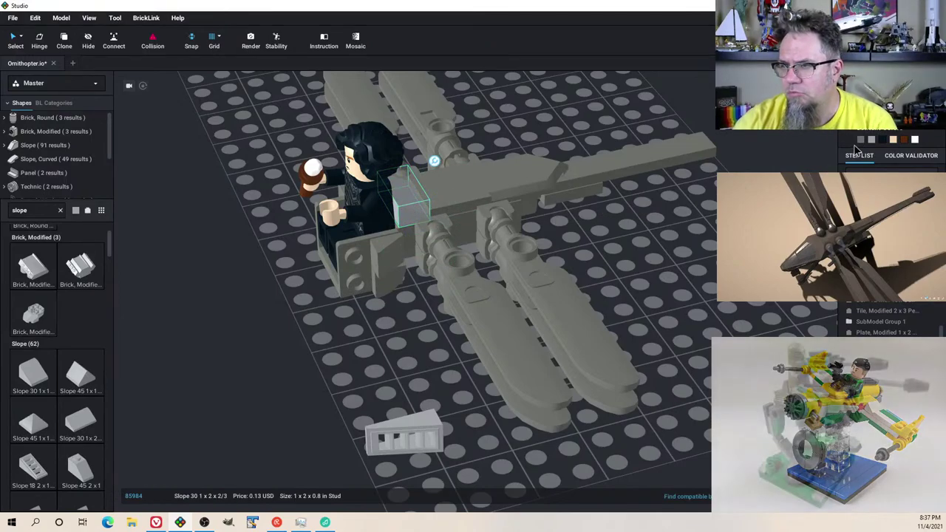
{"action": "left_click", "coordinate": [860, 142]}
{"action": "mouse_move", "coordinate": [403, 345]}
{"action": "right_mouse_down"}
{"action": "mouse_move", "coordinate": [396, 335]}
{"action": "mouse_move", "coordinate": [407, 340]}
{"action": "right_mouse_up"}
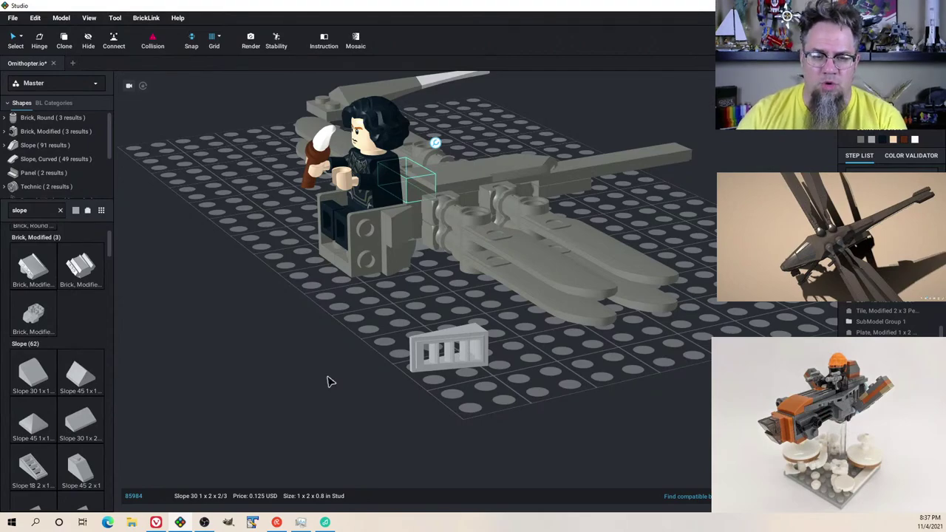
{"action": "right_click_drag", "start_coordinate": [292, 362], "coordinate": [292, 281]}
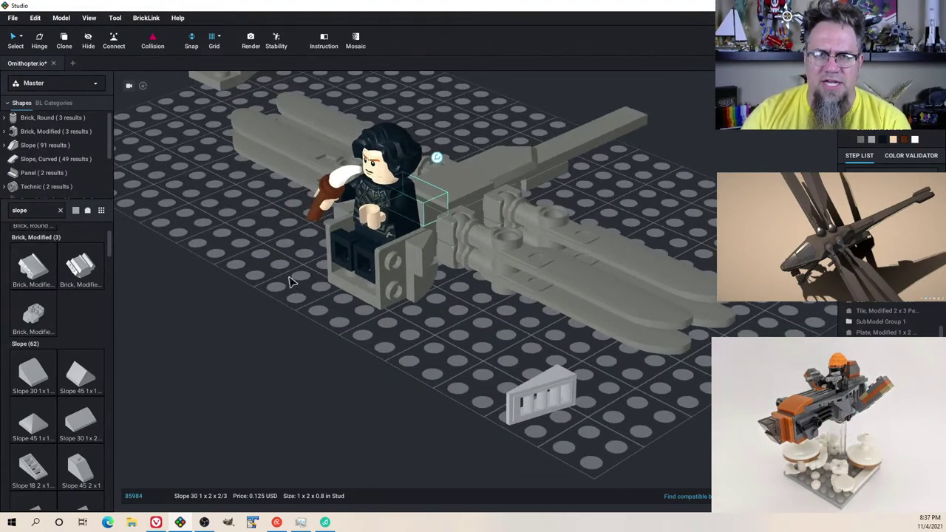
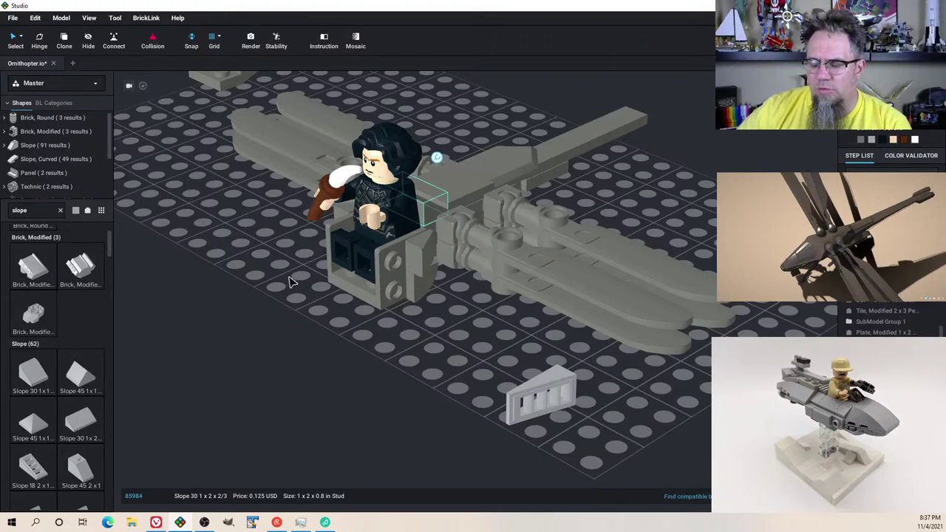
{"action": "right_click_drag", "start_coordinate": [344, 327], "coordinate": [330, 323]}
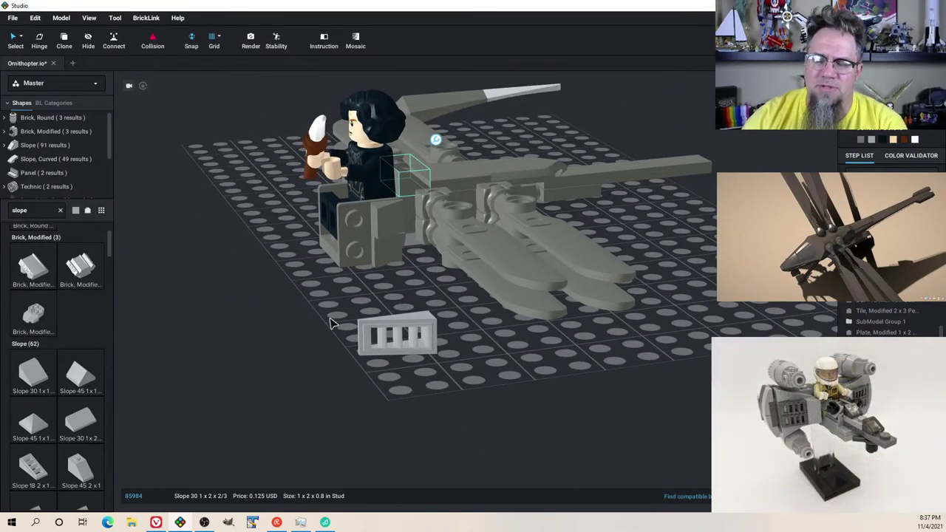
Step: Try a Slope 33 3 x 1 turned on its side in front of the cockpit, tapering forward
{"action": "scroll", "coordinate": [66, 384], "scroll_direction": "down", "scroll_amount": 4}
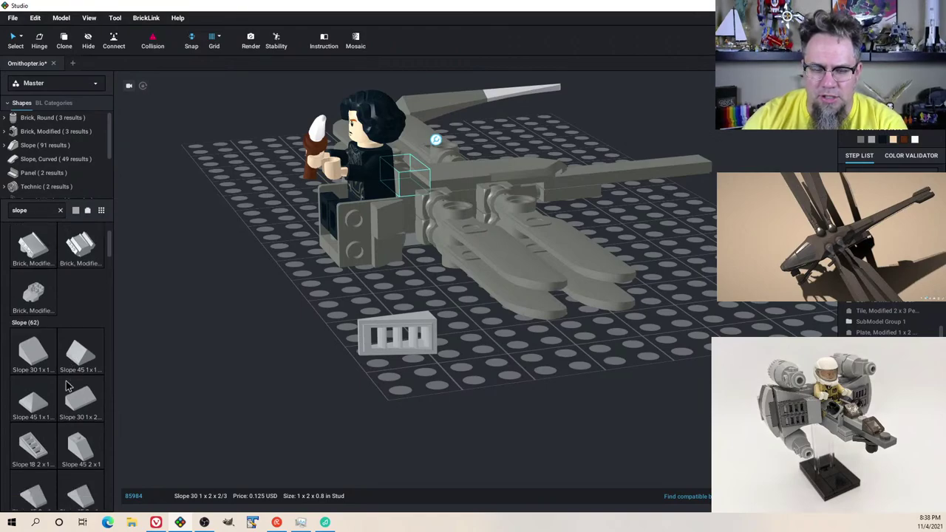
{"action": "scroll", "coordinate": [68, 384], "scroll_direction": "down", "scroll_amount": 6}
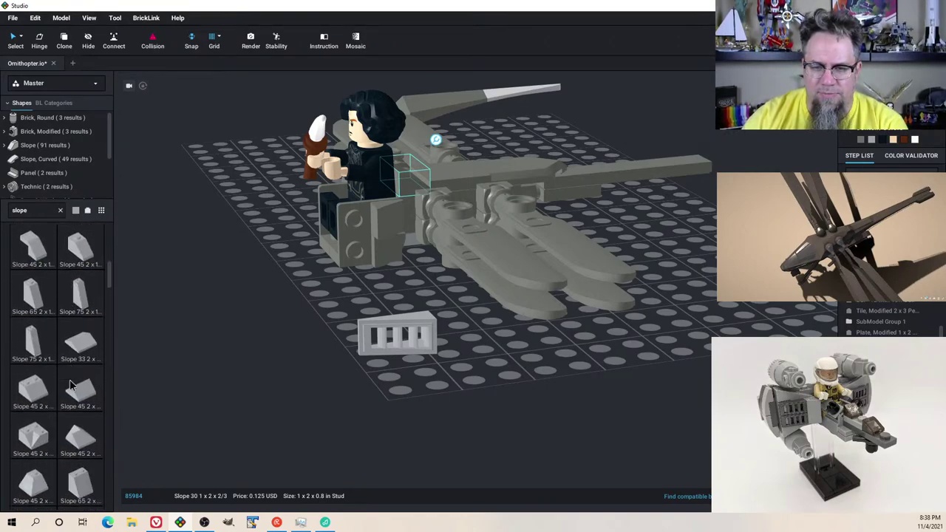
{"action": "scroll", "coordinate": [71, 384], "scroll_direction": "down", "scroll_amount": 5}
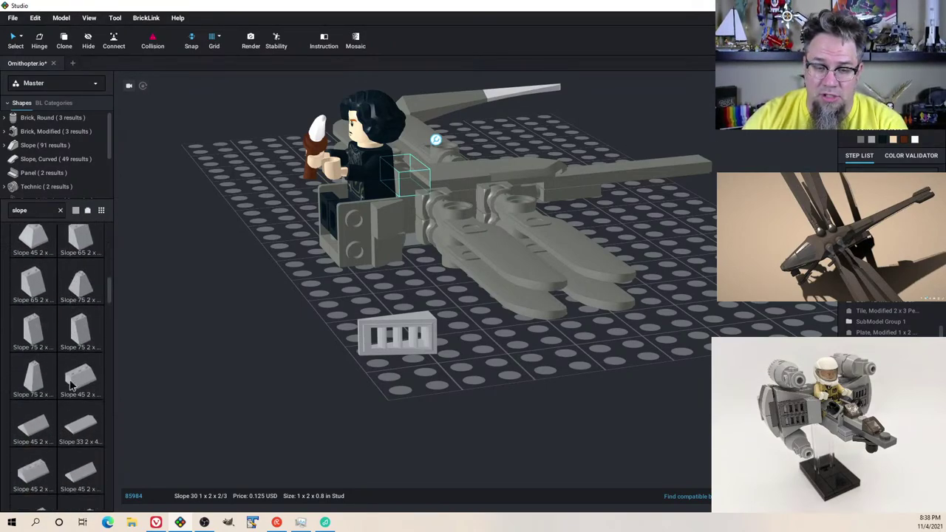
{"action": "scroll", "coordinate": [71, 384], "scroll_direction": "down", "scroll_amount": 1}
{"action": "left_click_drag", "start_coordinate": [80, 408], "coordinate": [251, 308]}
{"action": "key", "text": "Left"}
{"action": "key", "text": "Down"}
{"action": "right_click_drag", "start_coordinate": [300, 274], "coordinate": [319, 290]}
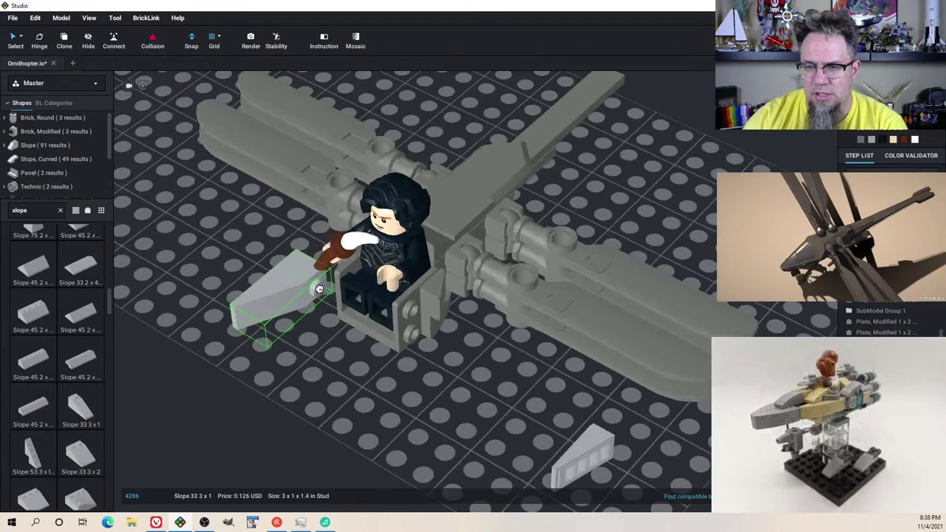
{"action": "left_click_drag", "start_coordinate": [376, 367], "coordinate": [384, 378]}
Step: Set a second Slope 33 3 x 1 beside the first, mirrored, to form a tapered nose
{"action": "right_click_drag", "start_coordinate": [384, 378], "coordinate": [358, 382]}
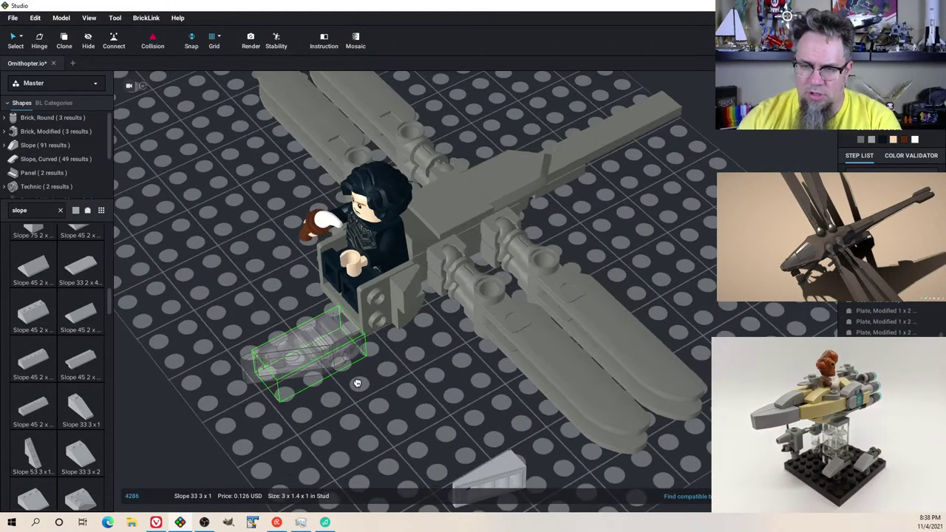
{"action": "left_click_drag", "start_coordinate": [358, 382], "coordinate": [288, 319]}
{"action": "right_click_drag", "start_coordinate": [292, 310], "coordinate": [298, 293]}
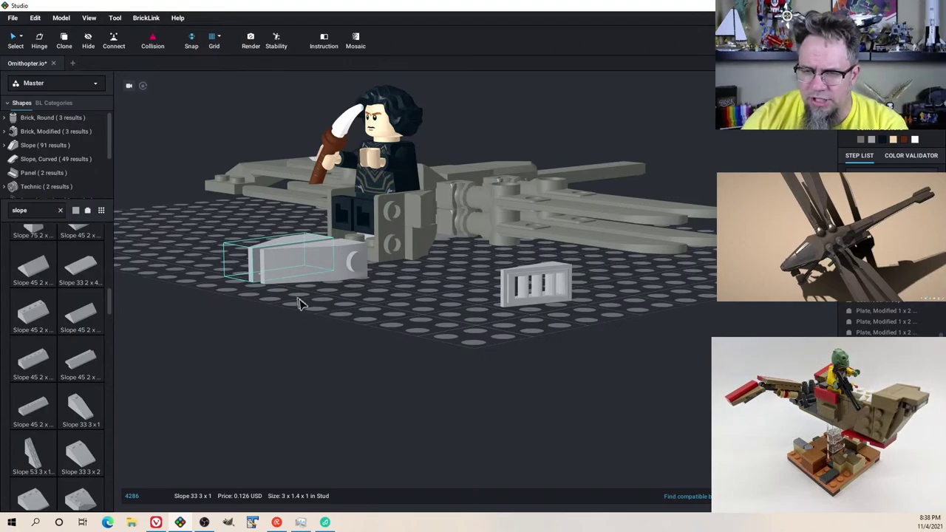
{"action": "right_click_drag", "start_coordinate": [300, 302], "coordinate": [330, 329]}
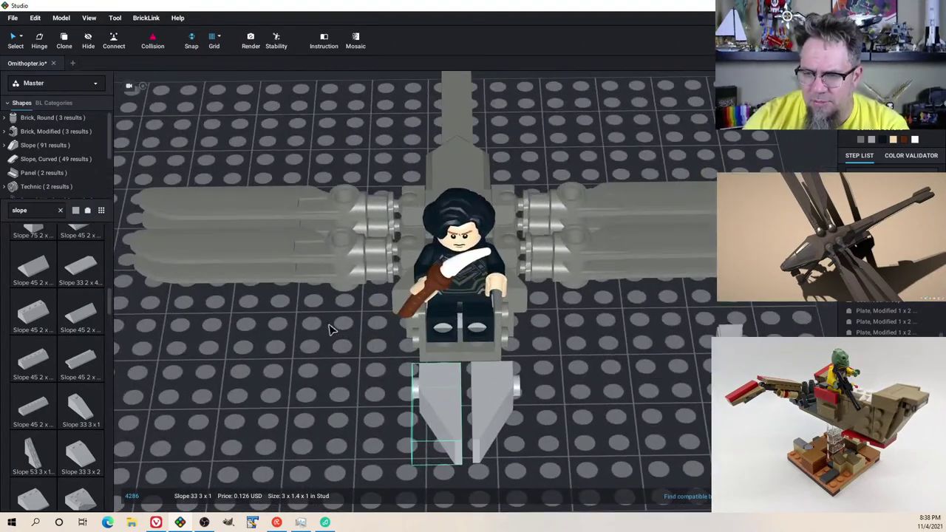
{"action": "left_click", "coordinate": [496, 341], "text": "ctrl"}
{"action": "left_click_drag", "start_coordinate": [497, 341], "coordinate": [492, 340]}
{"action": "right_click_drag", "start_coordinate": [499, 342], "coordinate": [471, 356]}
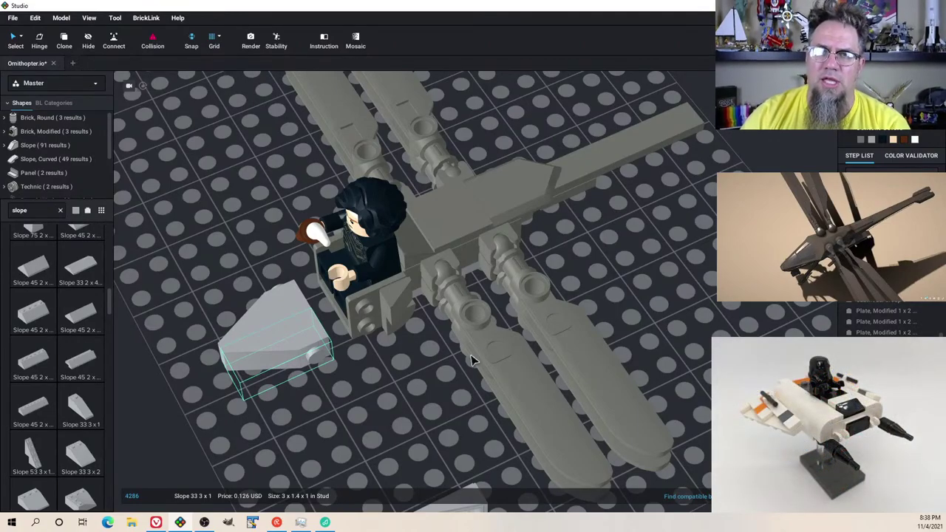
Step: Select both nose slopes together and raise them at the front of the cockpit to the pilot's leg level
{"action": "left_click", "coordinate": [370, 309], "text": "ctrl"}
{"action": "right_click_drag", "start_coordinate": [364, 329], "coordinate": [323, 289]}
{"action": "left_click_drag", "start_coordinate": [194, 186], "coordinate": [303, 266]}
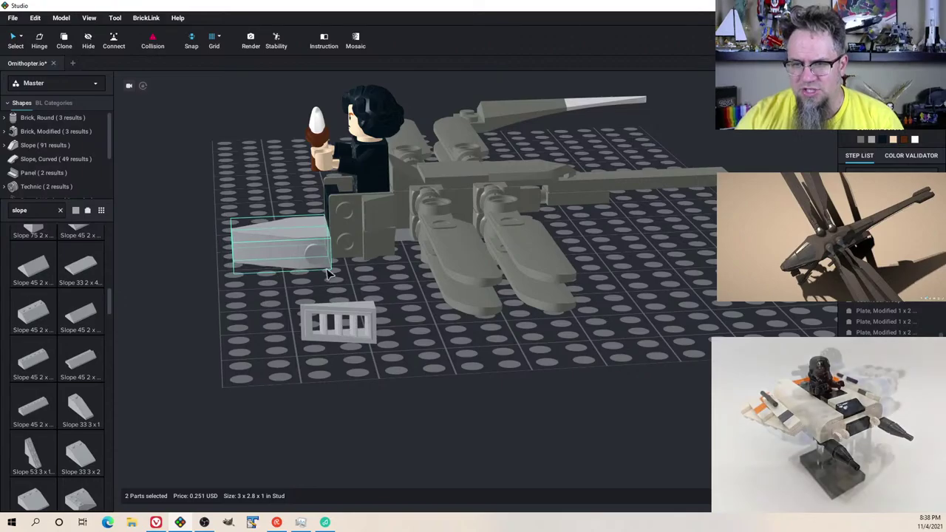
{"action": "right_click_drag", "start_coordinate": [327, 273], "coordinate": [521, 368]}
{"action": "key", "text": "w"}
{"action": "key", "text": "w"}
{"action": "key", "text": "w"}
{"action": "key", "text": "w"}
{"action": "key", "text": "w"}
{"action": "key", "text": "w"}
{"action": "key", "text": "w"}
{"action": "key", "text": "w"}
{"action": "key", "text": "w"}
{"action": "key", "text": "w"}
{"action": "key", "text": "w"}
{"action": "key", "text": "w"}
{"action": "key", "text": "w"}
{"action": "key", "text": "w"}
{"action": "key", "text": "w"}
{"action": "key", "text": "w"}
{"action": "key", "text": "w"}
{"action": "key", "text": "w"}
{"action": "key", "text": "w"}
{"action": "key", "text": "w"}
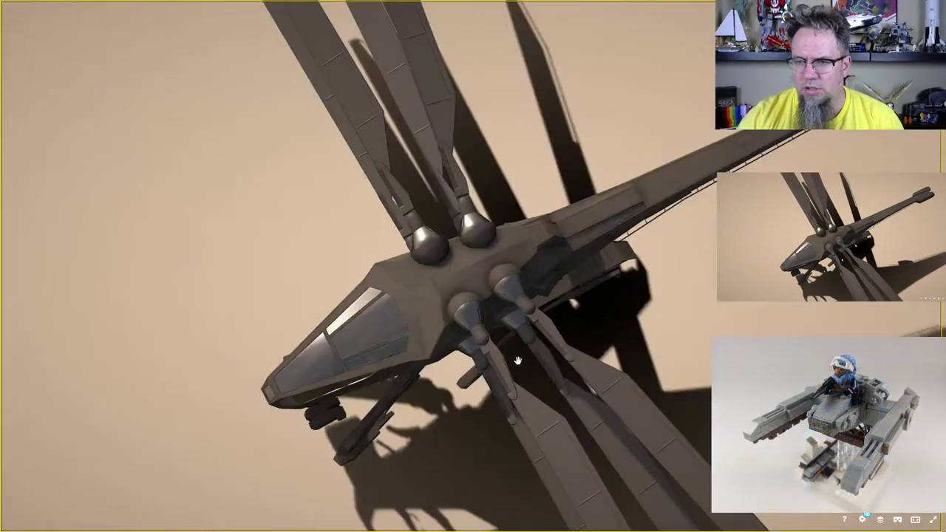
Step: View the reference ornithopter's nose from the side, and delete both Slope 33 3 x 1 parts
{"action": "left_click_drag", "start_coordinate": [502, 377], "coordinate": [525, 337]}
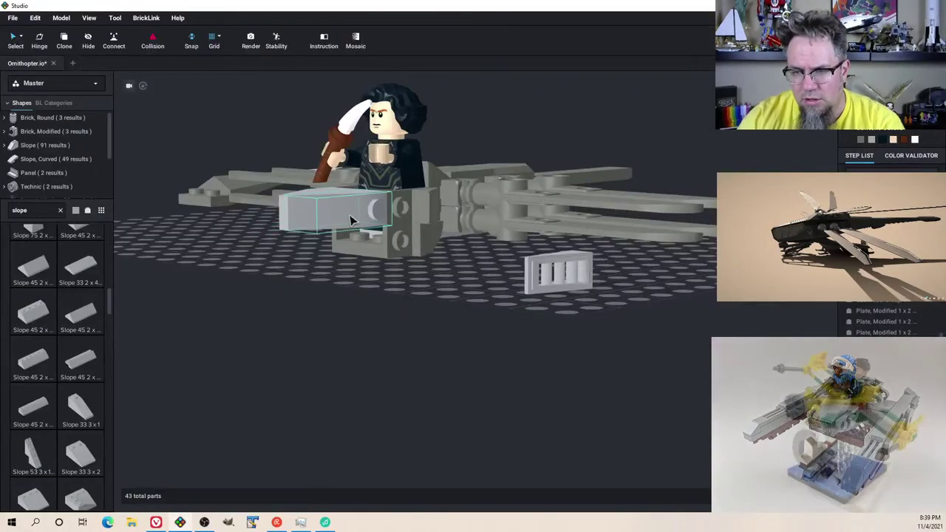
{"action": "key", "text": "Delete"}
{"action": "left_click", "coordinate": [327, 209]}
{"action": "key", "text": "Delete"}
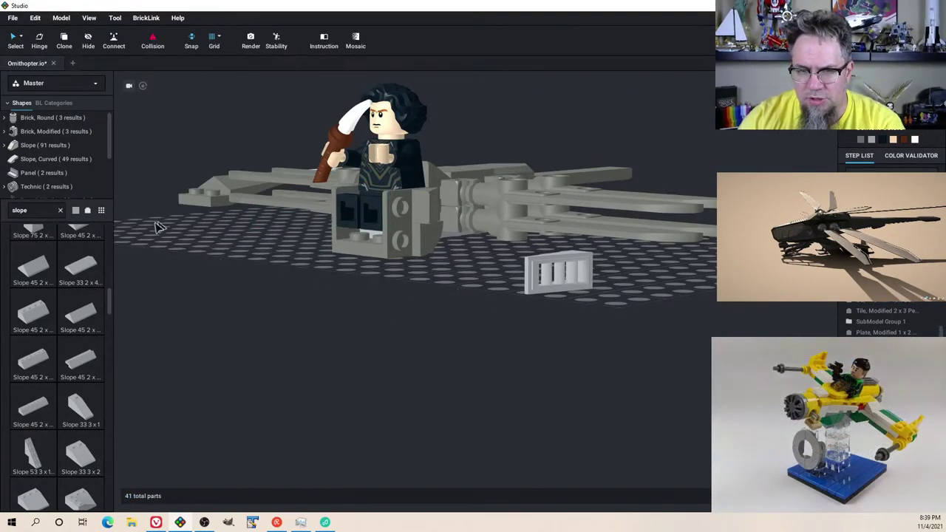
Step: Search the parts for panels and try a Panel 1 x 2 x 2 with Side Supports on its side before the cockpit
{"action": "double_click", "coordinate": [42, 212]}
{"action": "type", "text": "pan"}
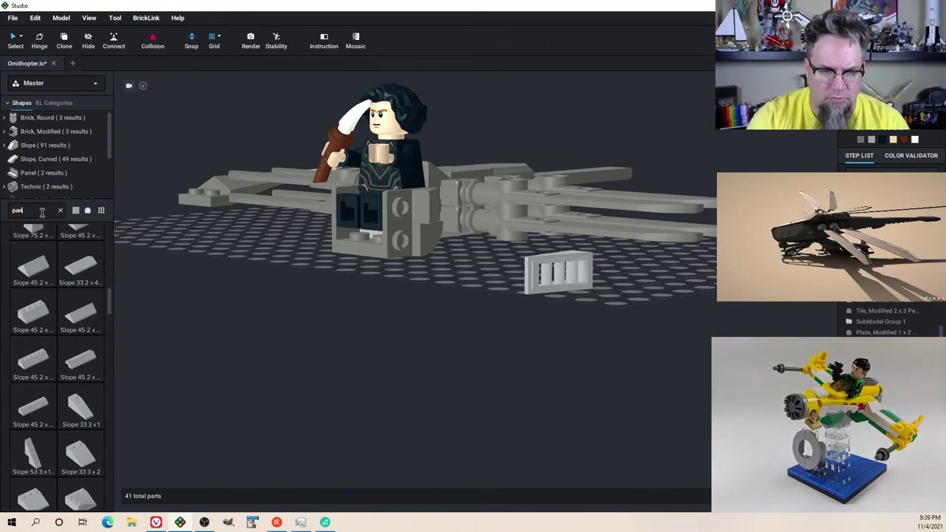
{"action": "type", "text": "el"}
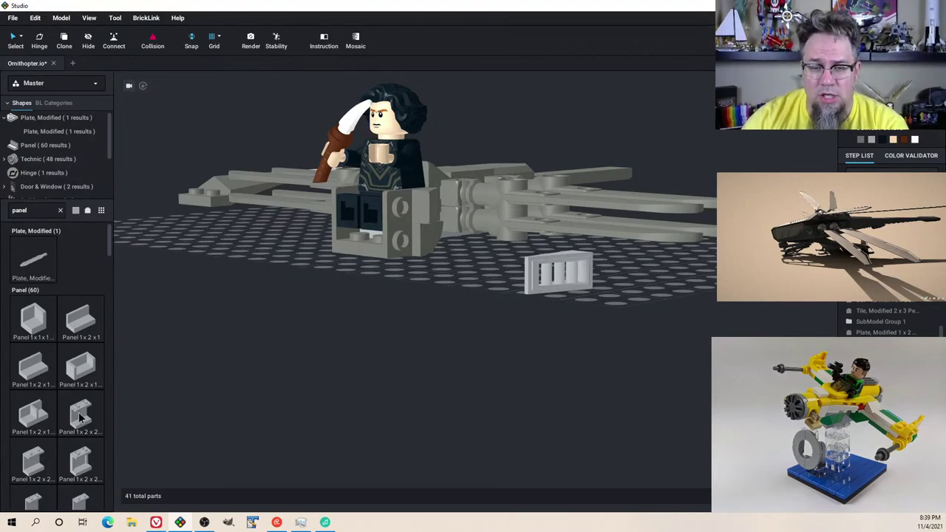
{"action": "scroll", "coordinate": [81, 417], "scroll_direction": "down", "scroll_amount": 3}
{"action": "left_click", "coordinate": [82, 369]}
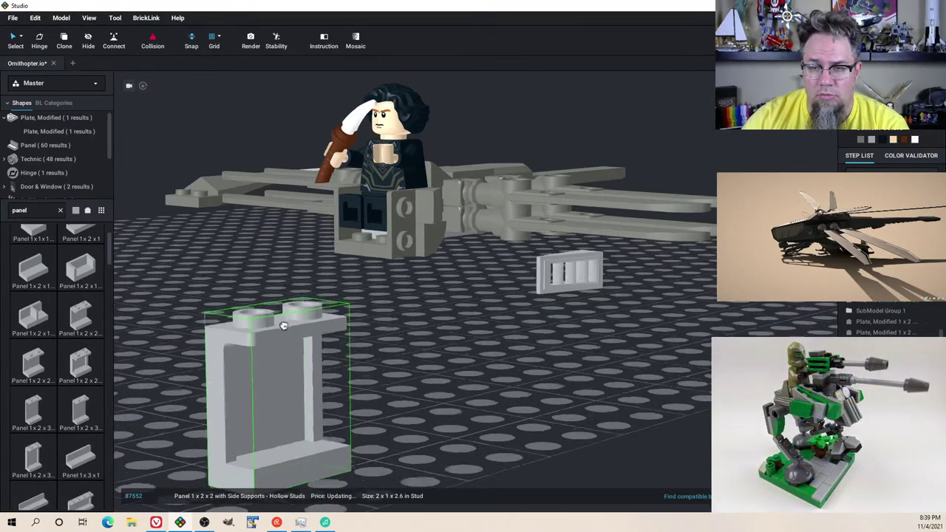
{"action": "right_click_drag", "start_coordinate": [283, 325], "coordinate": [342, 360]}
{"action": "key", "text": "Down"}
{"action": "left_click", "coordinate": [361, 334]}
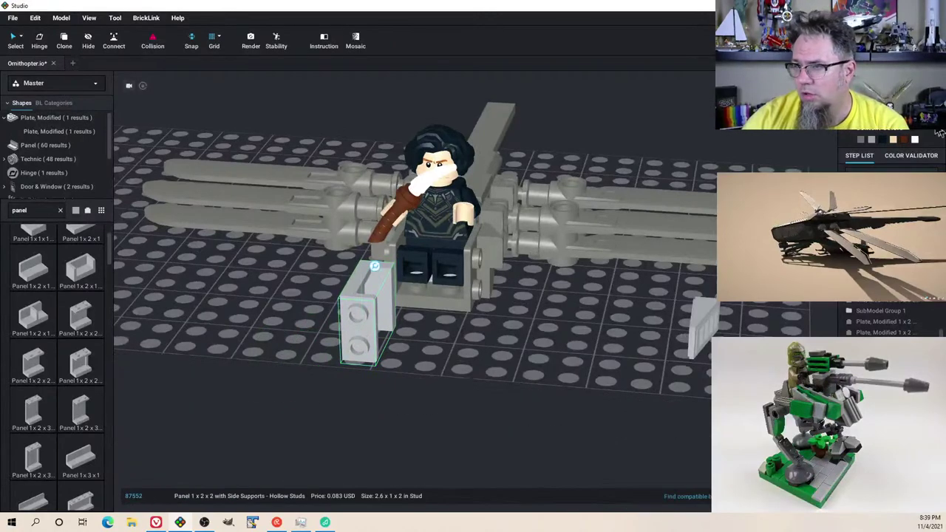
Step: Recolour the panel in front of the cockpit in a transparent brownish colour
{"action": "left_click", "coordinate": [890, 83]}
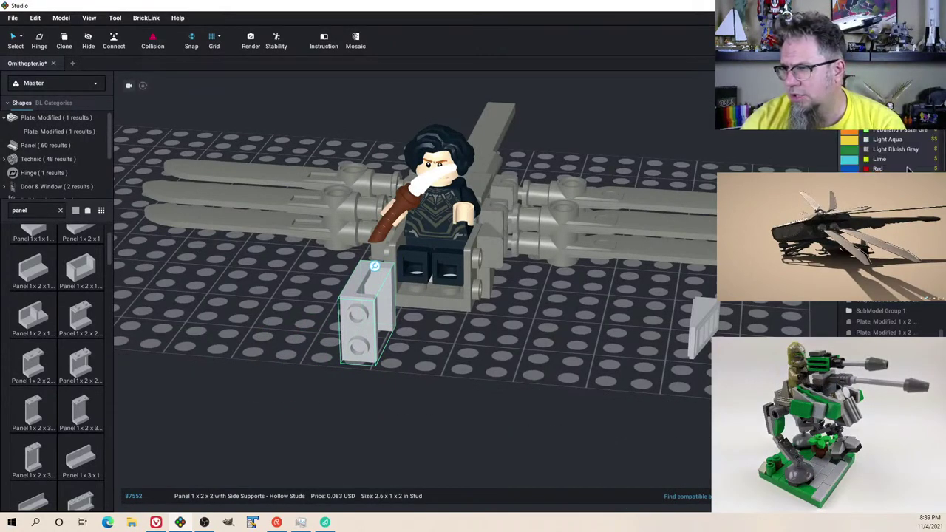
{"action": "scroll", "coordinate": [908, 168], "scroll_direction": "down", "scroll_amount": 2}
{"action": "left_click", "coordinate": [892, 152]}
Step: Delete the small slopes attached to both outer sides of the cockpit, exposing the bracket studs
{"action": "right_click_drag", "start_coordinate": [647, 238], "coordinate": [407, 369]}
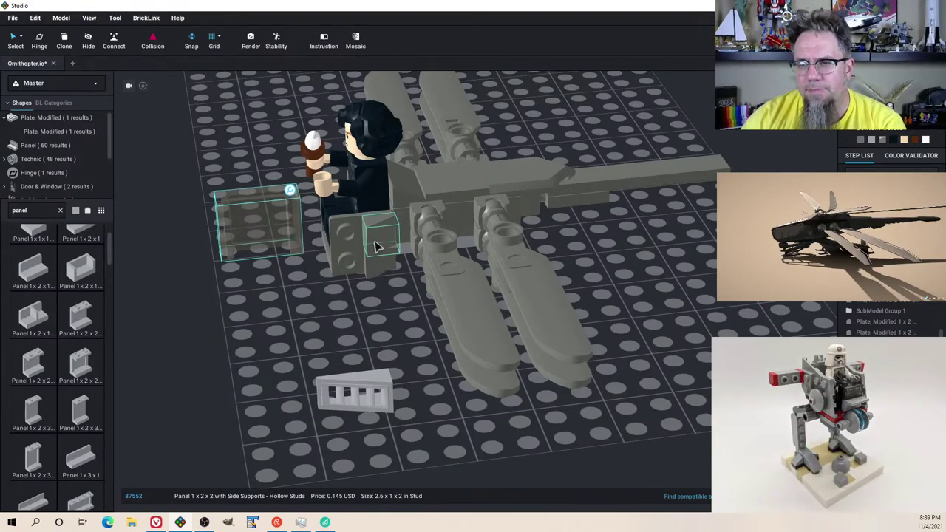
{"action": "key", "text": "Escape"}
{"action": "left_click", "coordinate": [380, 265]}
{"action": "key", "text": "Delete"}
{"action": "right_click_drag", "start_coordinate": [379, 266], "coordinate": [434, 274]}
{"action": "left_click", "coordinate": [493, 282]}
{"action": "key", "text": "Delete"}
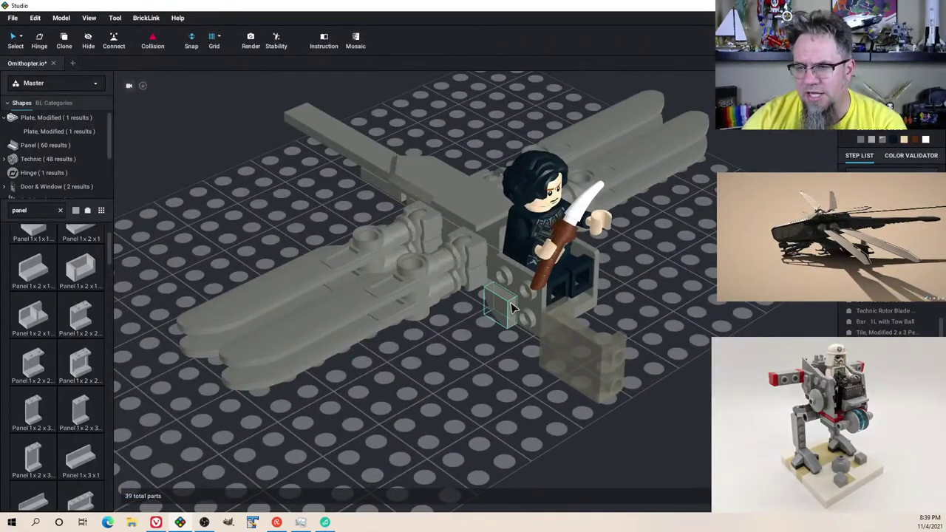
{"action": "left_click", "coordinate": [507, 303]}
{"action": "key", "text": "Delete"}
Step: Duplicate the transparent panel and set the copy beside it, rotated to mirror the first
{"action": "right_click_drag", "start_coordinate": [507, 303], "coordinate": [266, 289]}
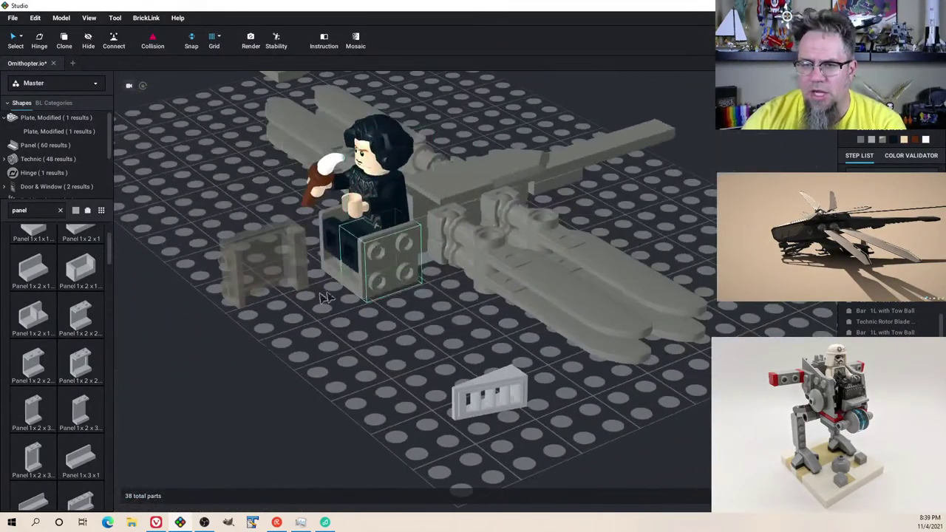
{"action": "left_click", "coordinate": [266, 288]}
{"action": "key", "text": "Delete"}
{"action": "key", "text": "ctrl+z"}
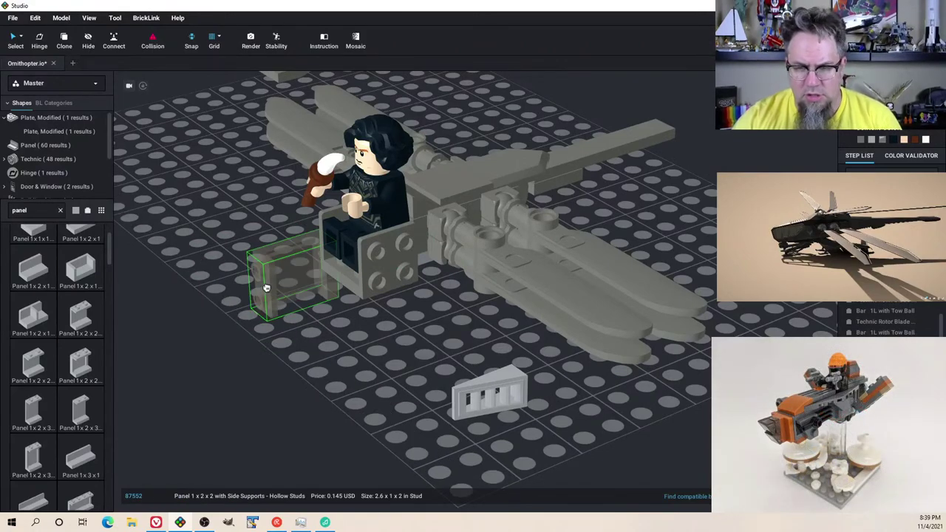
{"action": "left_click_drag", "start_coordinate": [266, 288], "coordinate": [266, 266]}
{"action": "key", "text": "ctrl+c"}
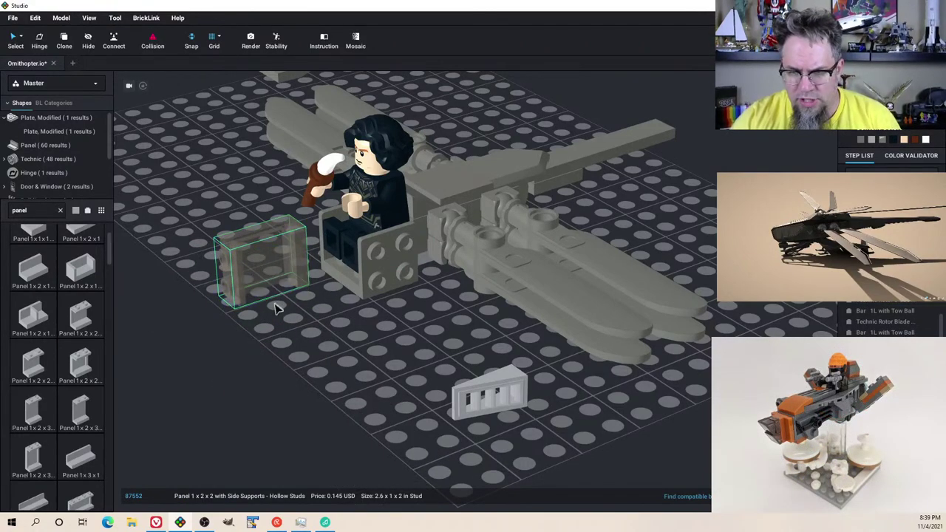
{"action": "key", "text": "ctrl+v"}
{"action": "key", "text": "Down"}
{"action": "key", "text": "Down"}
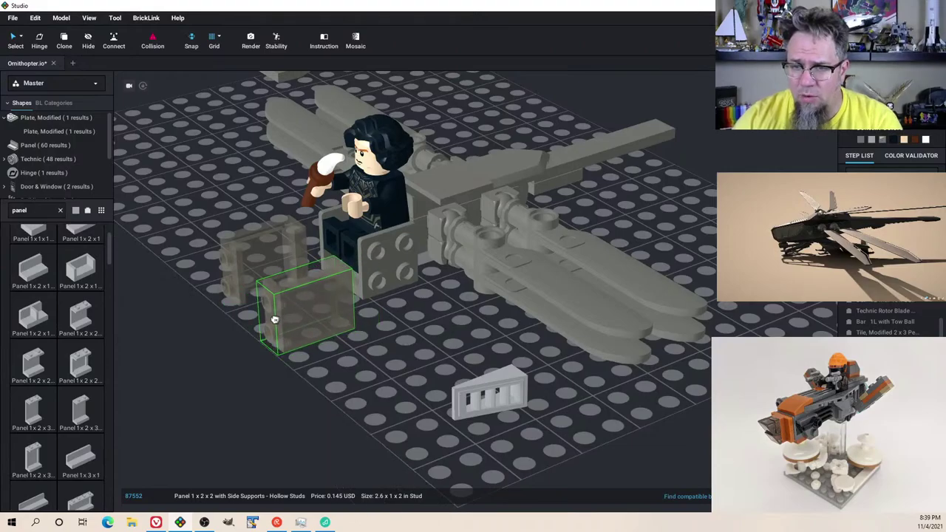
{"action": "left_click", "coordinate": [271, 321]}
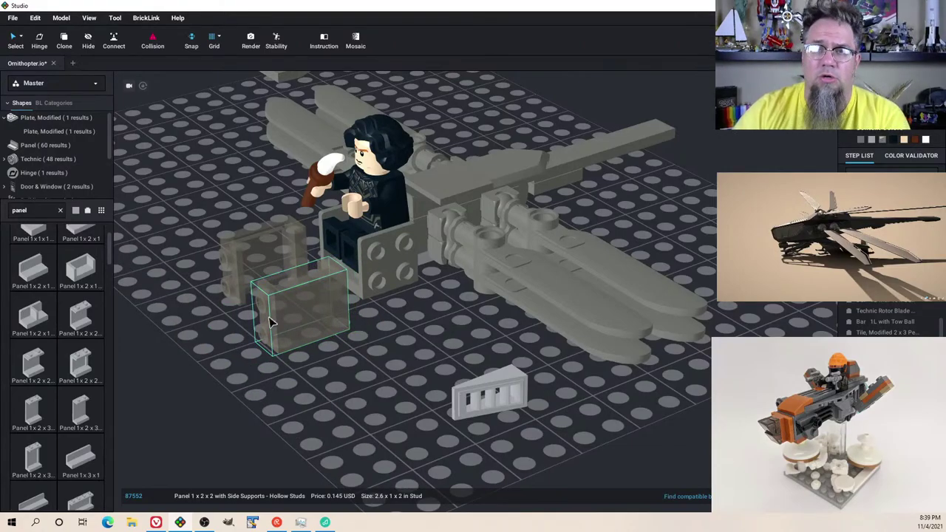
Step: Move the first transparent panel closer to its mirrored copy in front of the pilot's legs
{"action": "right_click_drag", "start_coordinate": [316, 316], "coordinate": [341, 325]}
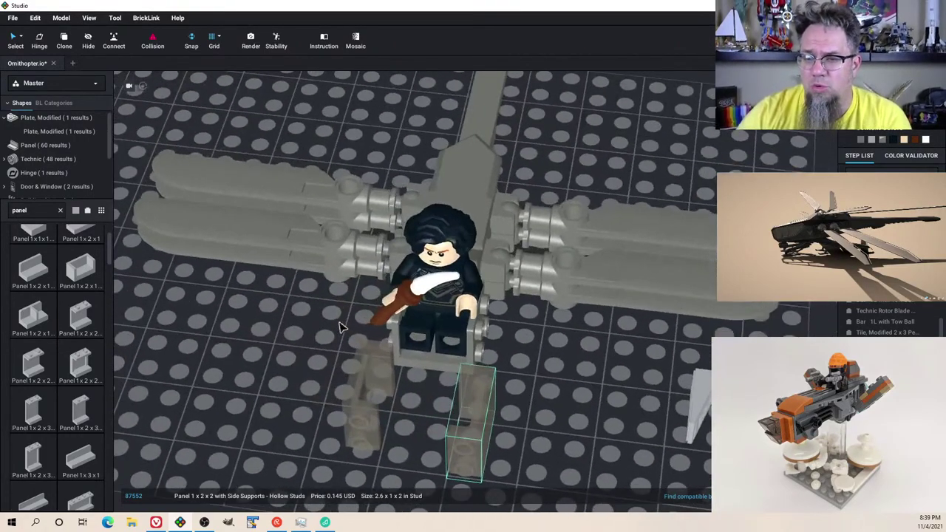
{"action": "left_click_drag", "start_coordinate": [359, 402], "coordinate": [382, 423]}
{"action": "left_click", "coordinate": [382, 423]}
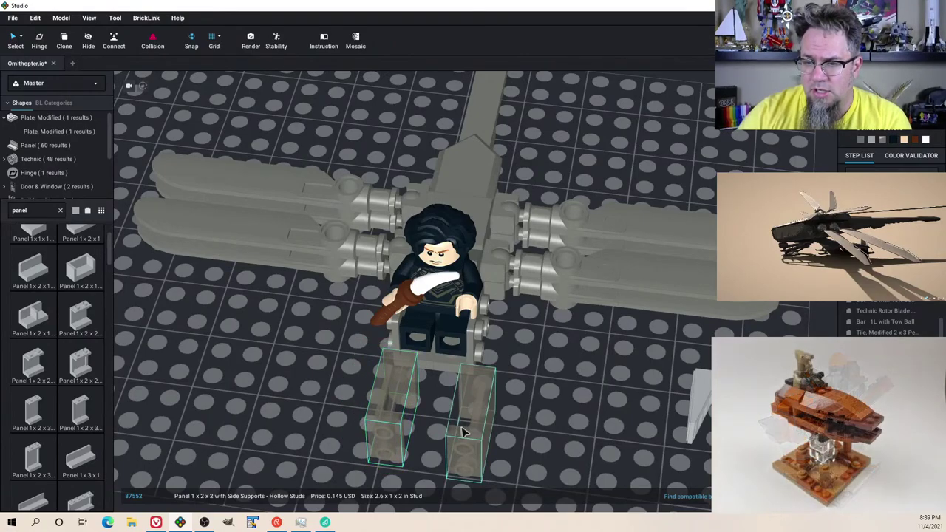
{"action": "left_click", "coordinate": [452, 420]}
{"action": "right_click_drag", "start_coordinate": [466, 421], "coordinate": [441, 406]}
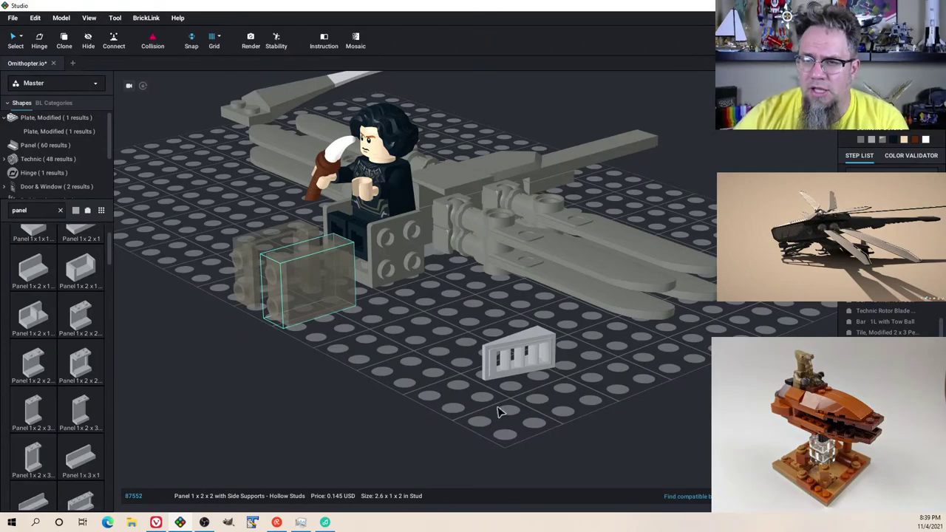
Step: Select both transparent panels together, raise them to the cockpit's height and shift them back against its front edge
{"action": "right_click_drag", "start_coordinate": [499, 412], "coordinate": [534, 379]}
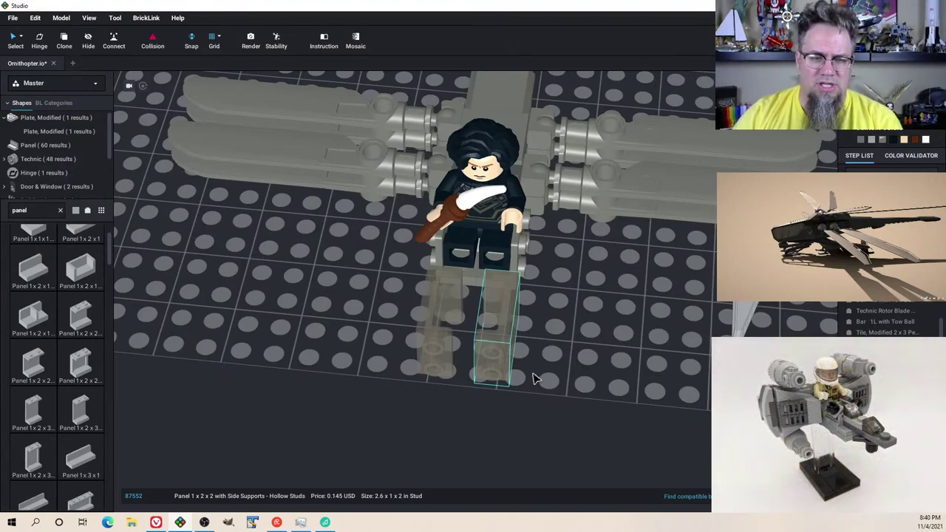
{"action": "right_click_drag", "start_coordinate": [618, 327], "coordinate": [541, 288]}
{"action": "left_click_drag", "start_coordinate": [281, 116], "coordinate": [315, 185]}
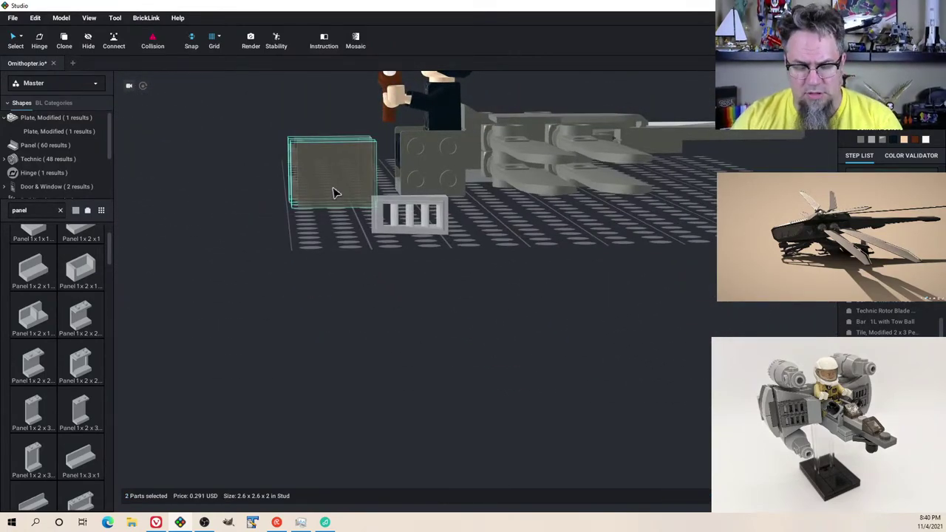
{"action": "right_click_drag", "start_coordinate": [347, 186], "coordinate": [345, 183]}
{"action": "key", "text": "w"}
{"action": "key", "text": "w"}
{"action": "key", "text": "w"}
{"action": "key", "text": "w"}
{"action": "key", "text": "w"}
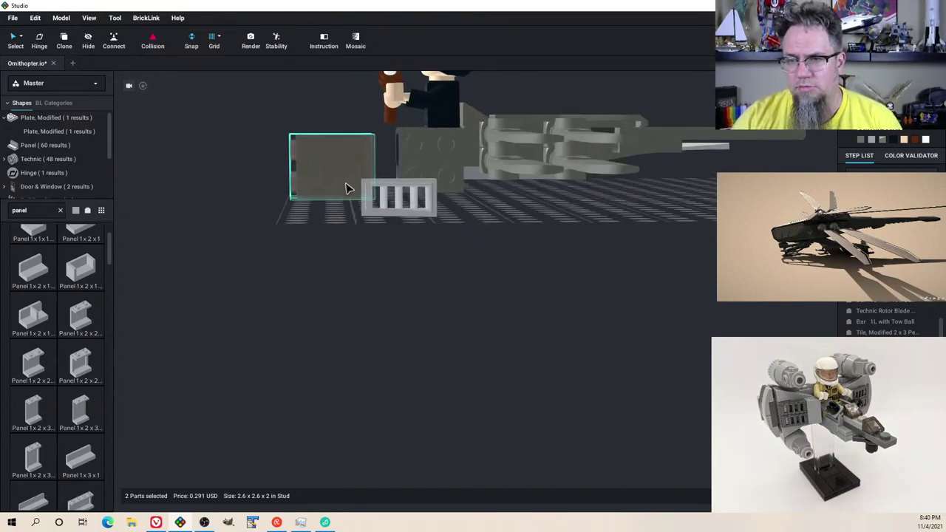
{"action": "key", "text": "s"}
{"action": "right_click_drag", "start_coordinate": [349, 188], "coordinate": [348, 188]}
{"action": "key", "text": "d"}
{"action": "key", "text": "d"}
{"action": "key", "text": "d"}
{"action": "key", "text": "d"}
{"action": "key", "text": "d"}
{"action": "key", "text": "d"}
{"action": "key", "text": "d"}
{"action": "key", "text": "d"}
{"action": "key", "text": "d"}
{"action": "key", "text": "d"}
{"action": "key", "text": "d"}
{"action": "key", "text": "d"}
{"action": "key", "text": "d"}
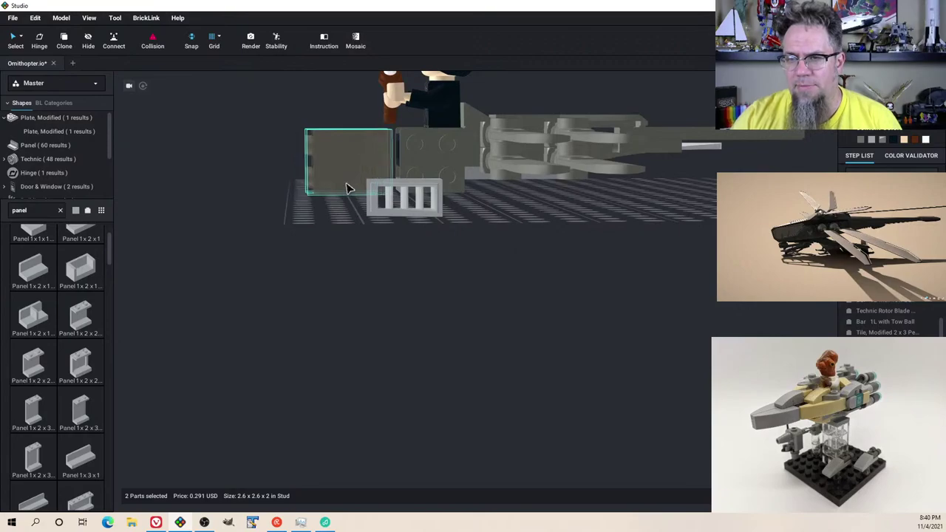
Step: Rotate each transparent panel inward at its front end so the nose tapers from the cockpit
{"action": "right_click_drag", "start_coordinate": [347, 183], "coordinate": [383, 240]}
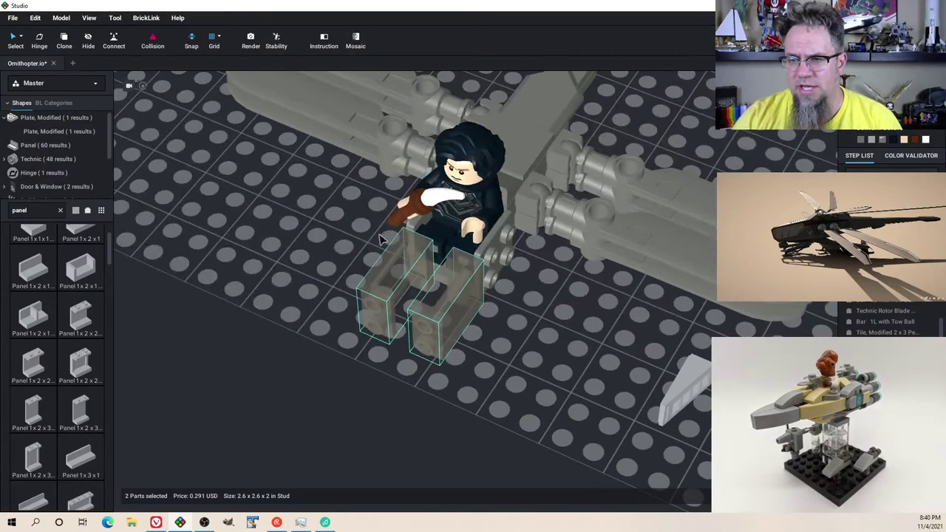
{"action": "left_click", "coordinate": [513, 365]}
{"action": "right_click_drag", "start_coordinate": [517, 362], "coordinate": [534, 302]}
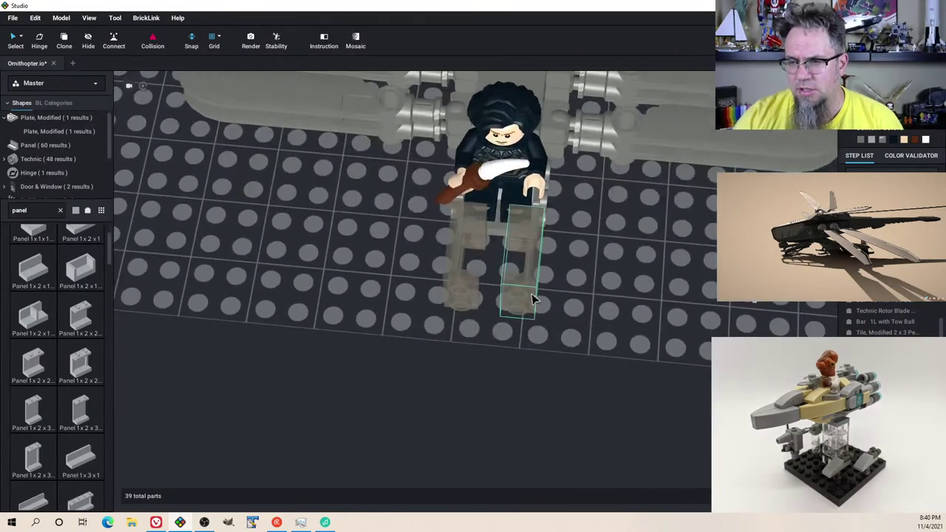
{"action": "left_click", "coordinate": [535, 299]}
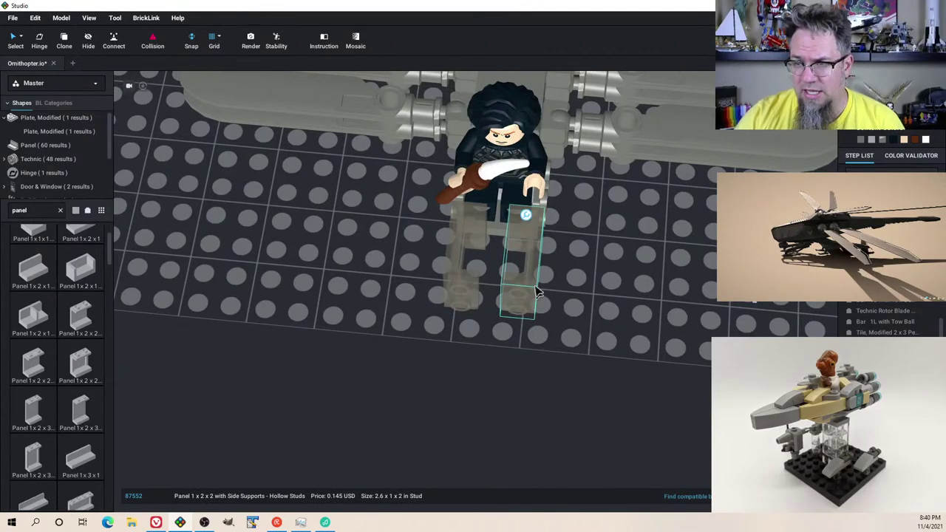
{"action": "right_click_drag", "start_coordinate": [524, 220], "coordinate": [529, 249]}
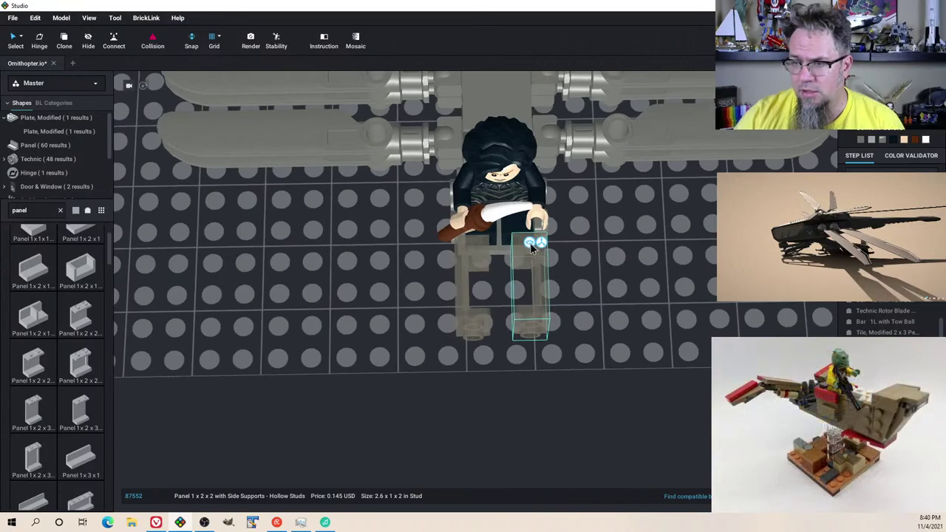
{"action": "left_click", "coordinate": [529, 248]}
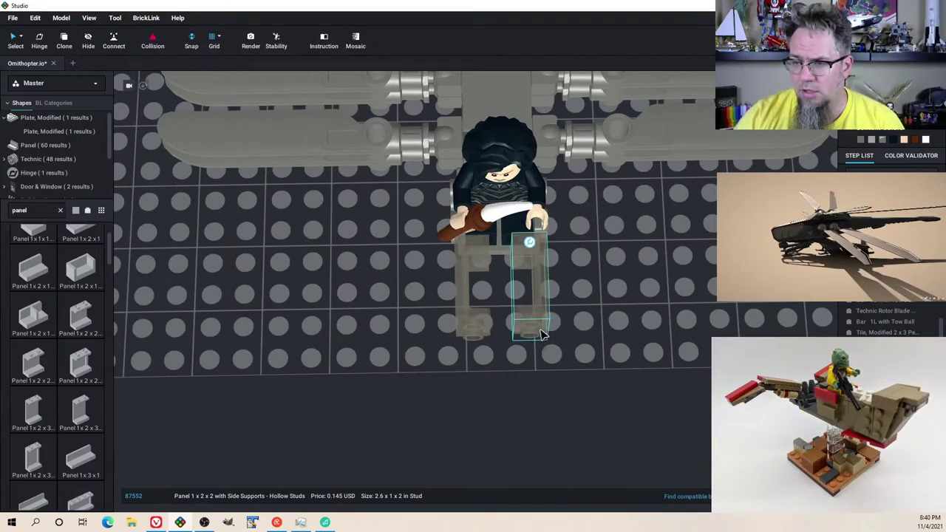
{"action": "left_click_drag", "start_coordinate": [537, 311], "coordinate": [521, 347]}
{"action": "left_click", "coordinate": [477, 334]}
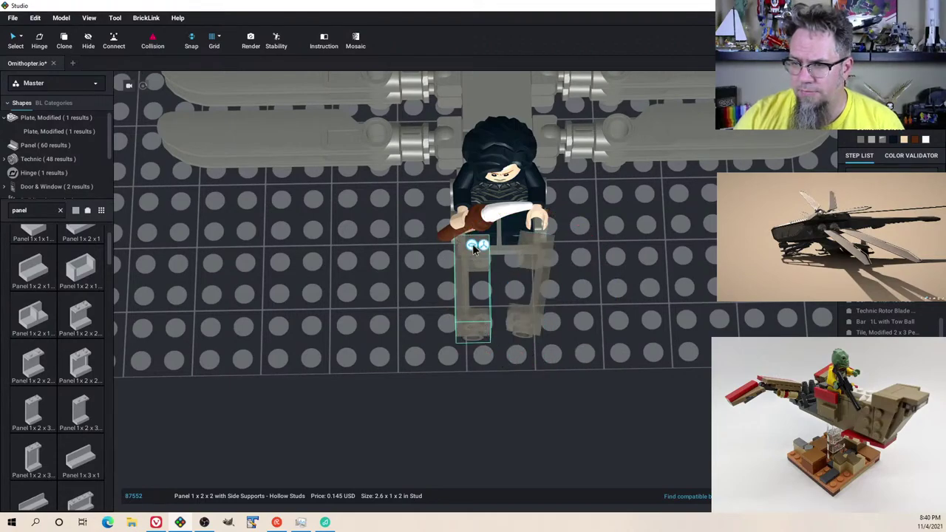
{"action": "left_click_drag", "start_coordinate": [488, 342], "coordinate": [548, 332]}
{"action": "left_click", "coordinate": [606, 358]}
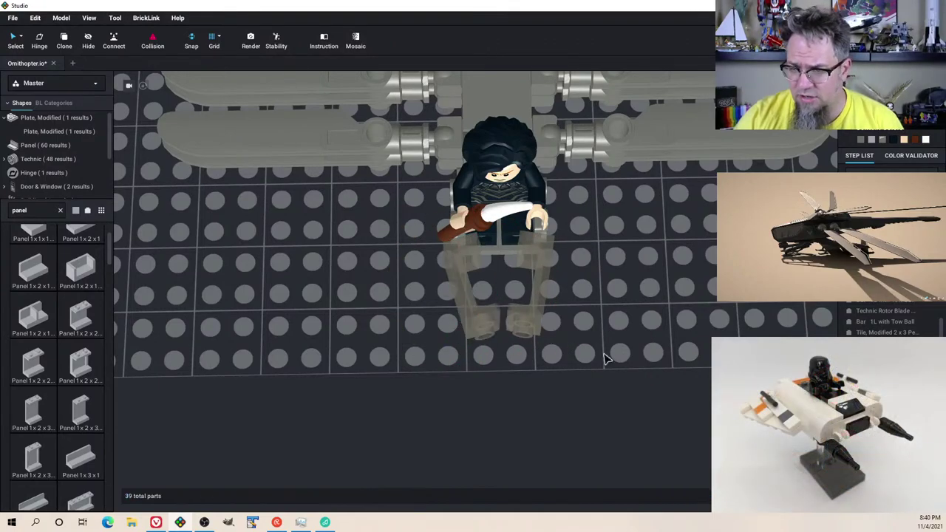
Step: Nudge the two angled panels sideways toward each other to close the gap at the nose tip
{"action": "left_click", "coordinate": [538, 332]}
{"action": "key", "text": "a"}
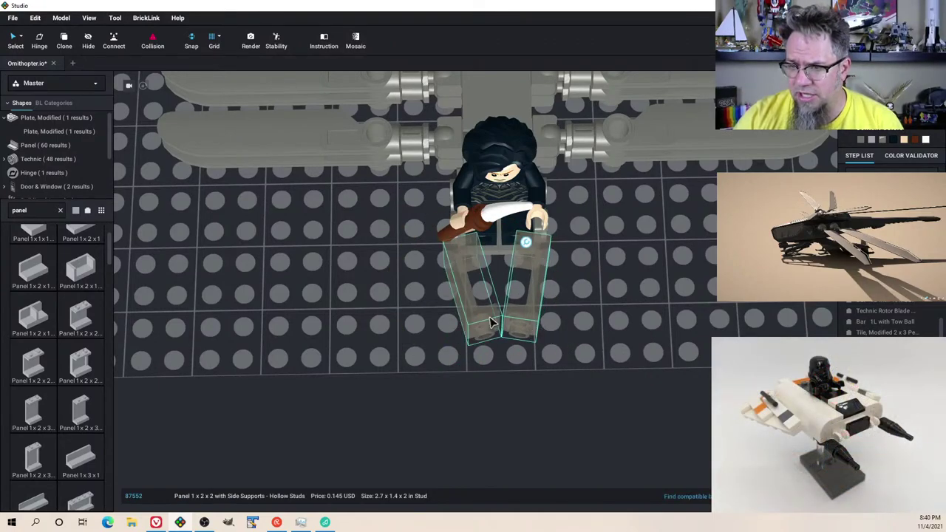
{"action": "left_click", "coordinate": [492, 322]}
{"action": "key", "text": "d"}
{"action": "left_click", "coordinate": [571, 330]}
Step: Delete the unused Slope 18 2 x 1 x 2/3 with 4 Slots lying beside the model
{"action": "right_click_drag", "start_coordinate": [570, 328], "coordinate": [534, 306]}
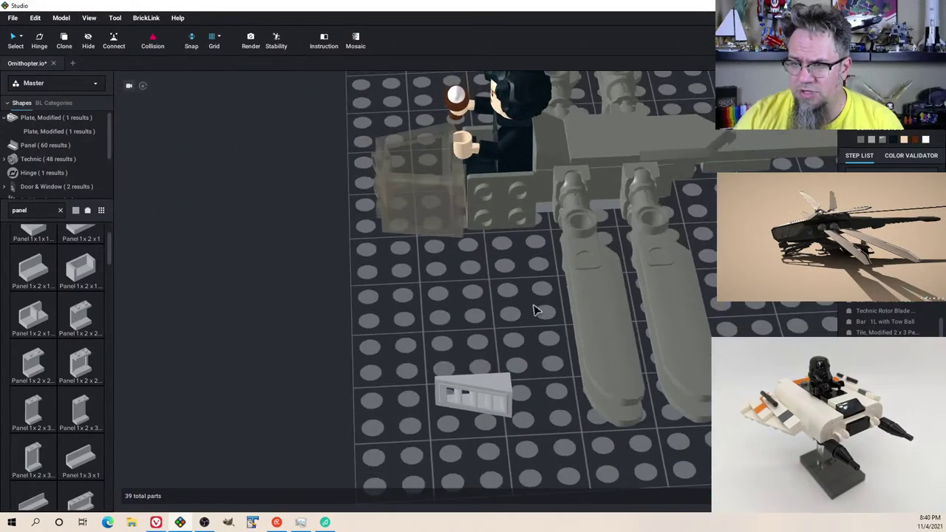
{"action": "scroll", "coordinate": [487, 291], "scroll_direction": "down", "scroll_amount": 1}
{"action": "mouse_move", "coordinate": [460, 306]}
{"action": "right_mouse_down"}
{"action": "mouse_move", "coordinate": [469, 296]}
{"action": "mouse_move", "coordinate": [467, 313]}
{"action": "right_mouse_up"}
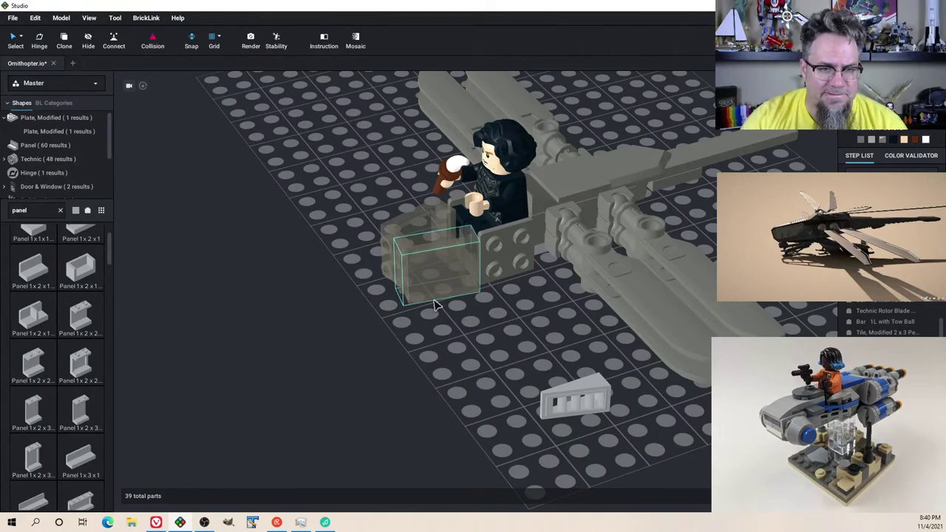
{"action": "scroll", "coordinate": [468, 296], "scroll_direction": "up", "scroll_amount": 3}
{"action": "scroll", "coordinate": [468, 296], "scroll_direction": "down", "scroll_amount": 2}
{"action": "right_click_drag", "start_coordinate": [468, 296], "coordinate": [560, 356]}
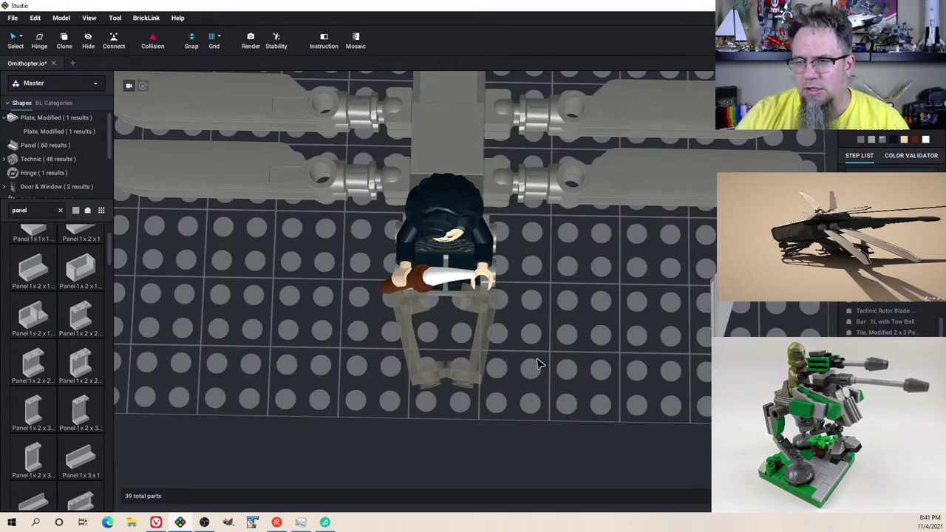
{"action": "right_click_drag", "start_coordinate": [540, 362], "coordinate": [554, 333]}
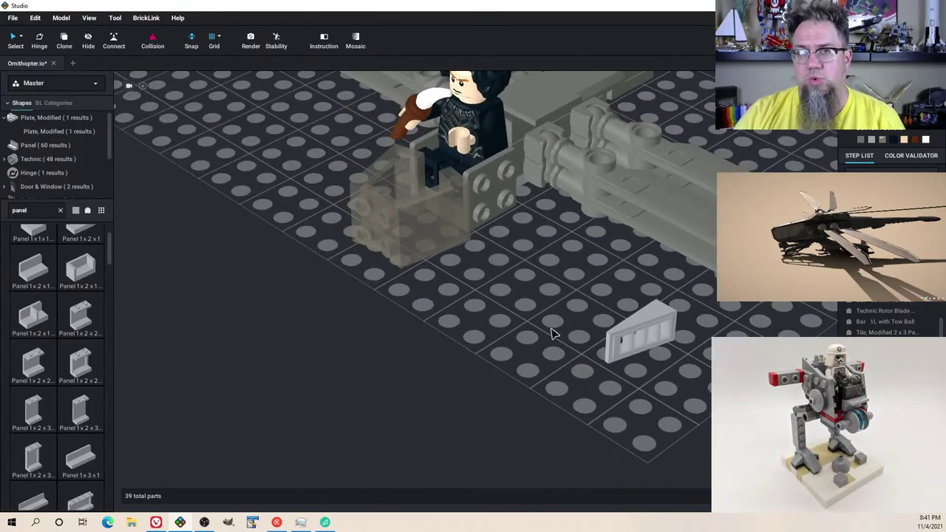
{"action": "left_click", "coordinate": [642, 334]}
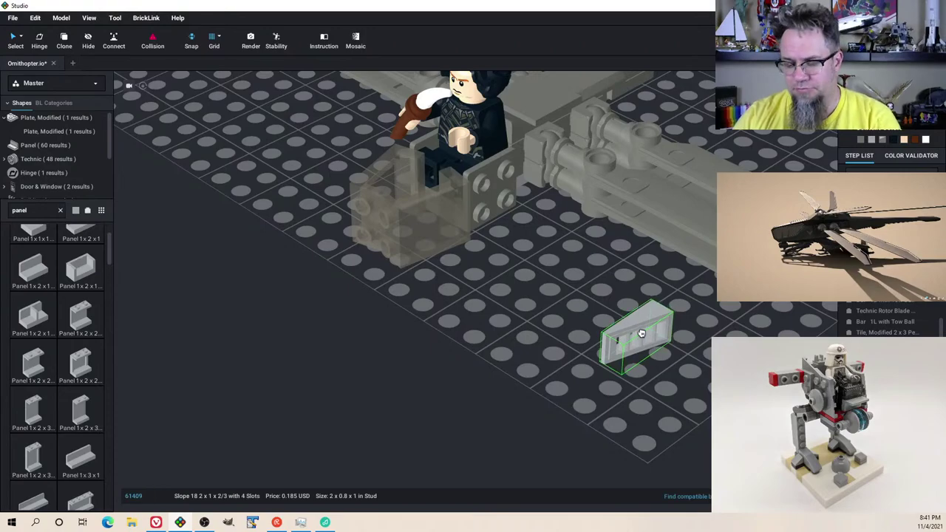
{"action": "key", "text": "Delete"}
Step: Delete both transparent panels from the front of the cockpit
{"action": "right_click_drag", "start_coordinate": [602, 327], "coordinate": [582, 305]}
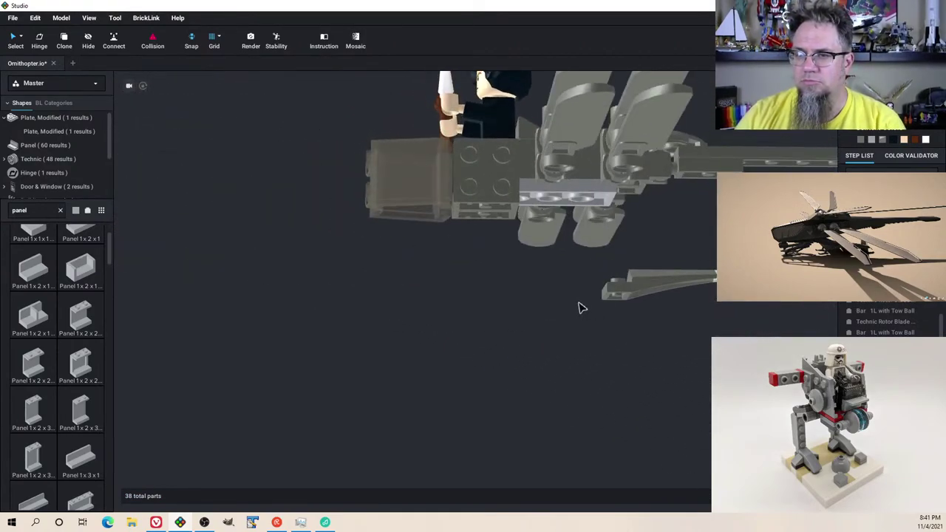
{"action": "right_click_drag", "start_coordinate": [537, 264], "coordinate": [484, 275]}
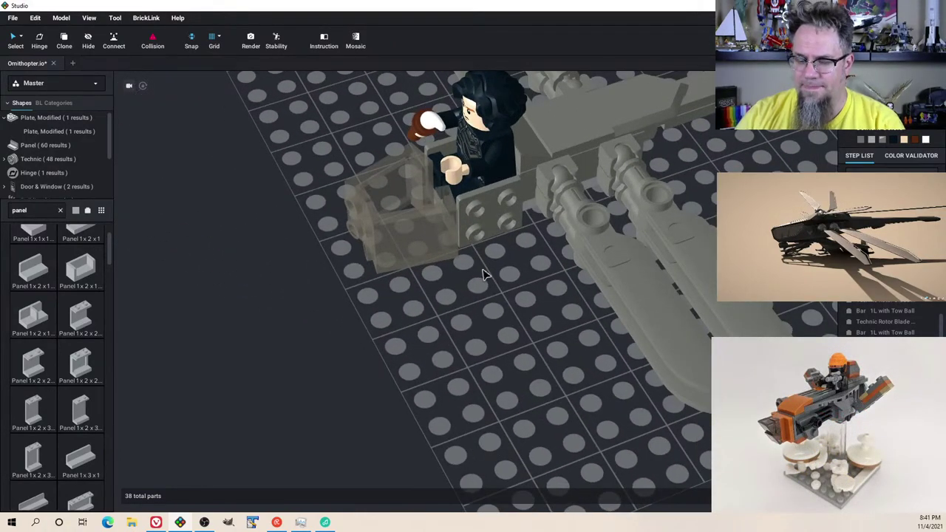
{"action": "left_click", "coordinate": [428, 245]}
{"action": "key", "text": "Delete"}
{"action": "left_click", "coordinate": [383, 198]}
{"action": "key", "text": "Delete"}
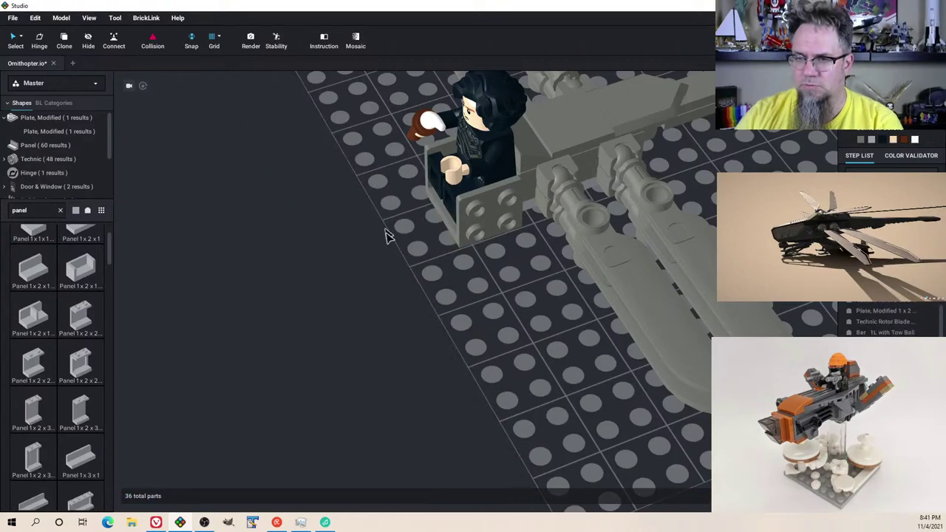
Step: Search the parts library for "window" and browse through the window frames
{"action": "left_click", "coordinate": [39, 211]}
{"action": "type", "text": "window"}
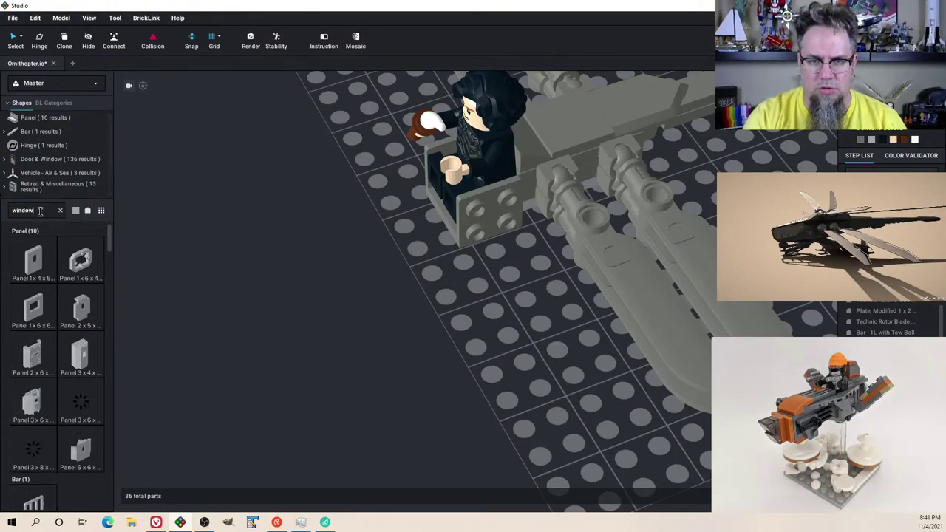
{"action": "scroll", "coordinate": [29, 384], "scroll_direction": "down", "scroll_amount": 10}
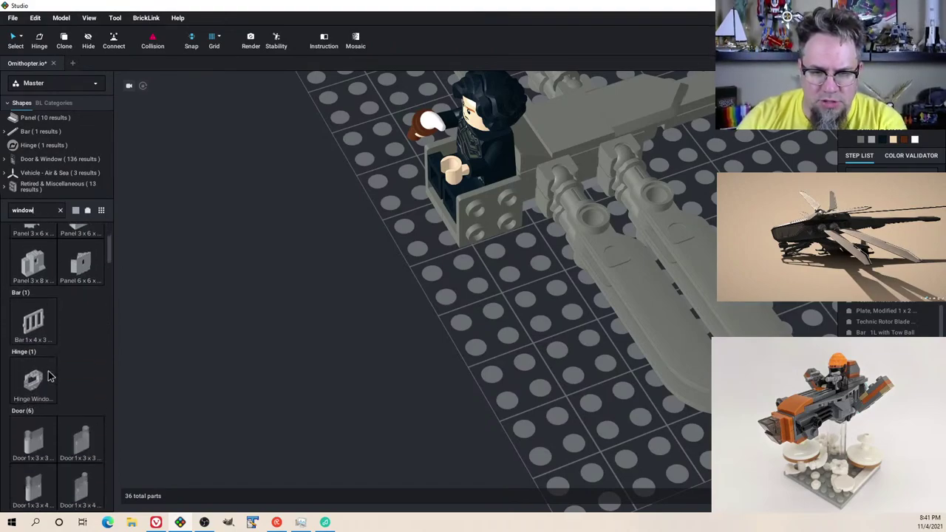
{"action": "scroll", "coordinate": [52, 379], "scroll_direction": "down", "scroll_amount": 6}
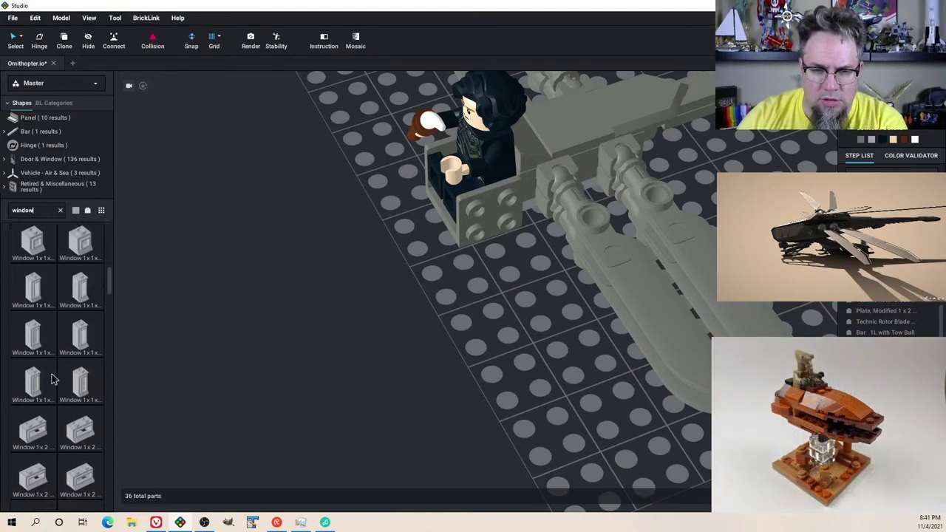
{"action": "scroll", "coordinate": [54, 377], "scroll_direction": "down", "scroll_amount": 1}
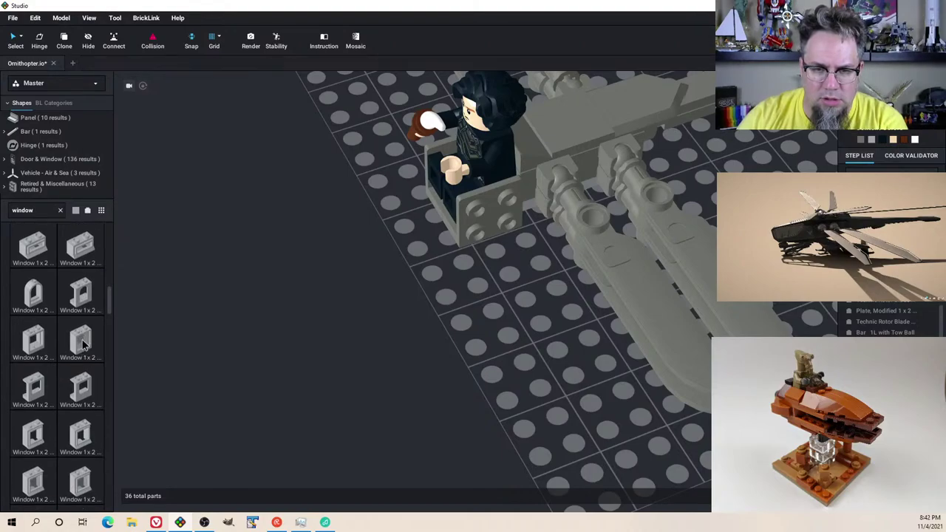
Step: Place a Window 1 x 2 x 2 Flat Front with trans-clear glass and an unglazed one beside the cockpit, both in the model's darker grey
{"action": "left_click_drag", "start_coordinate": [84, 345], "coordinate": [369, 222]}
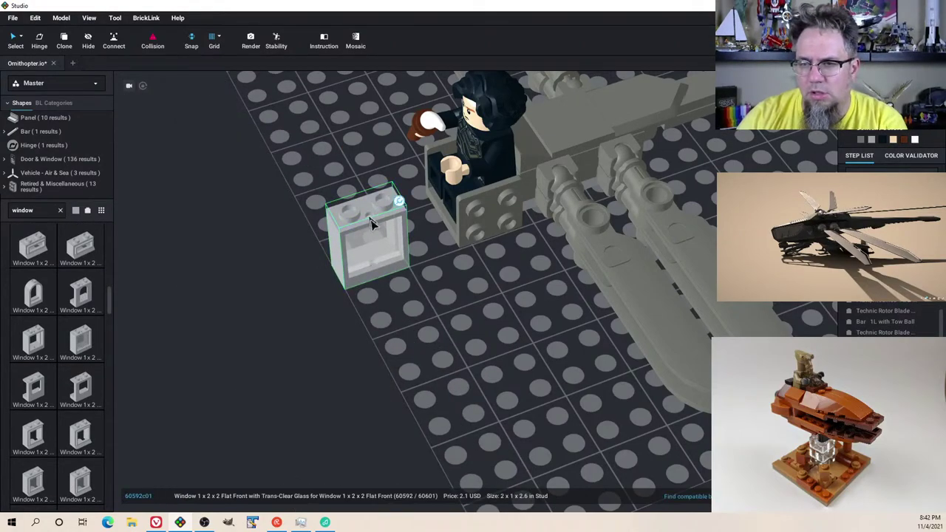
{"action": "left_click", "coordinate": [861, 140]}
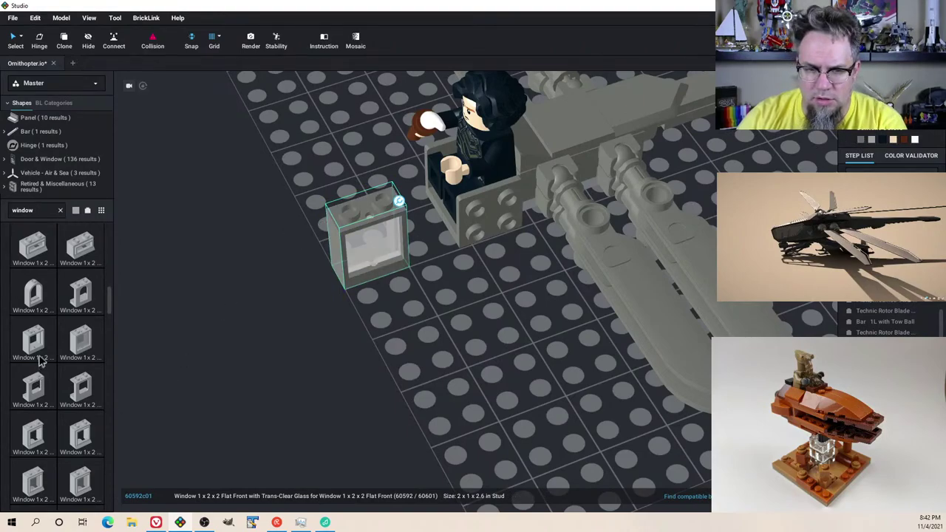
{"action": "left_click_drag", "start_coordinate": [33, 351], "coordinate": [390, 351]}
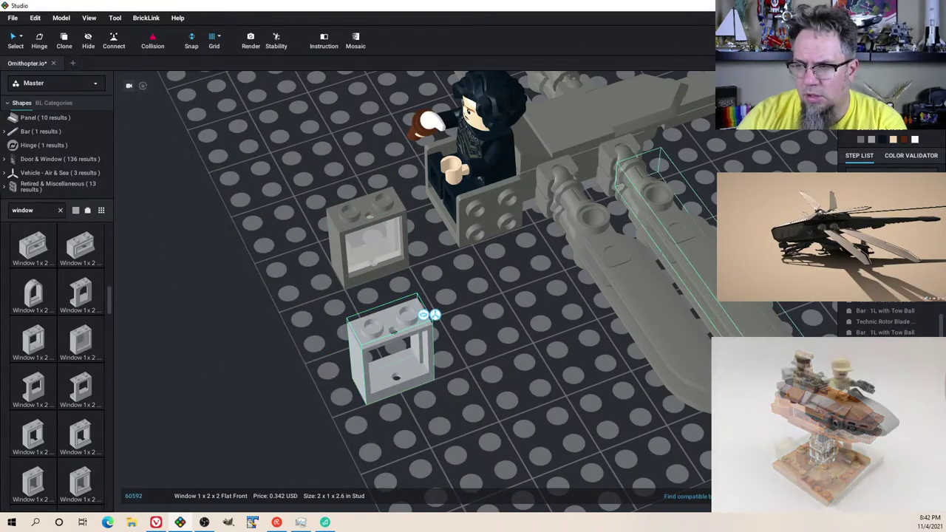
{"action": "left_click", "coordinate": [862, 141]}
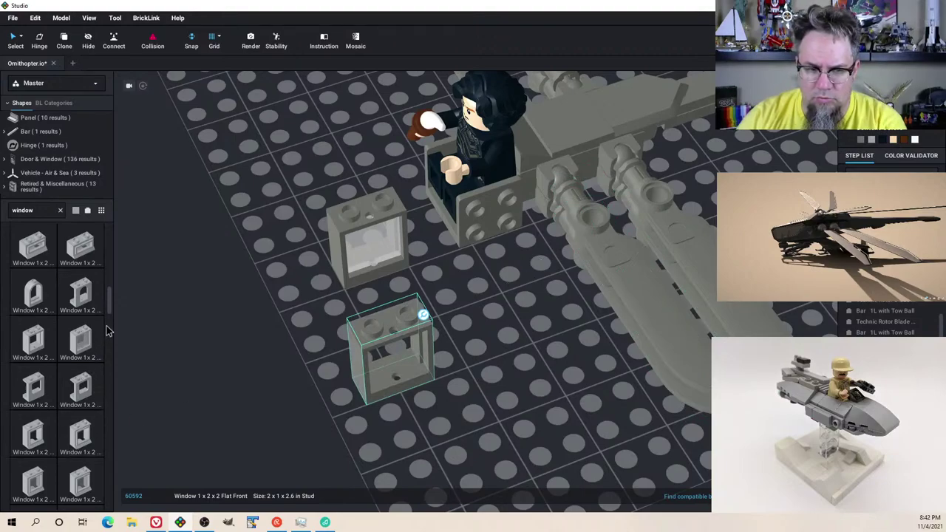
Step: Delete both trial window frames beside the cockpit
{"action": "scroll", "coordinate": [83, 338], "scroll_direction": "down", "scroll_amount": 5}
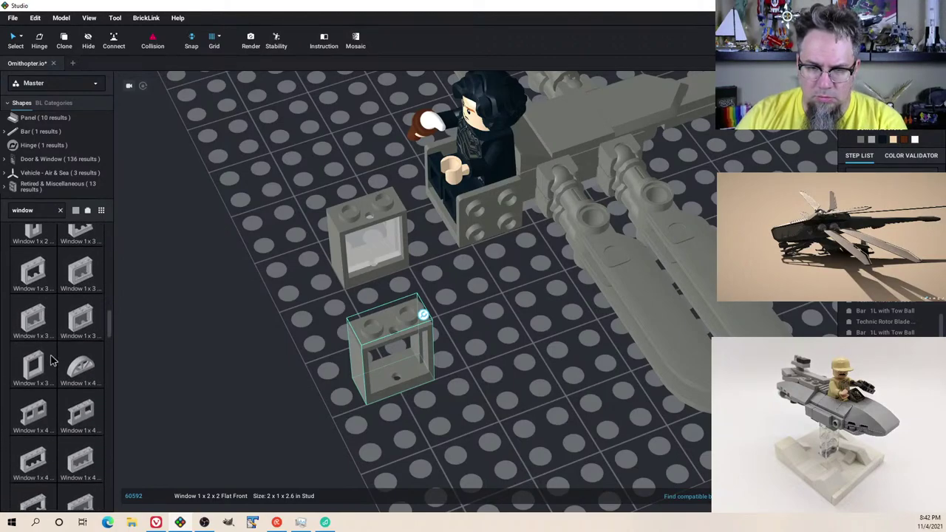
{"action": "left_click_drag", "start_coordinate": [299, 206], "coordinate": [401, 392]}
{"action": "key", "text": "Delete"}
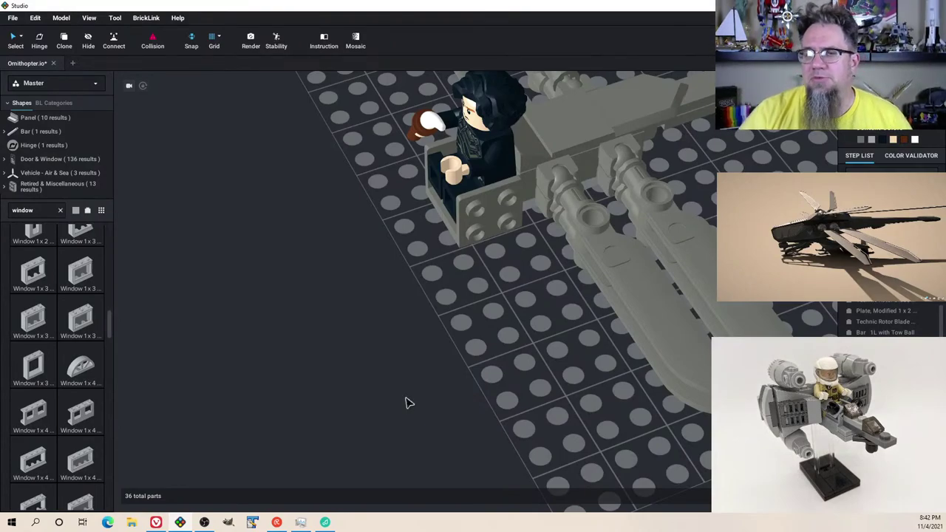
Step: Examine the cockpit from the front, from above and from underneath, including the Plate 2 x 4 beneath the body
{"action": "scroll", "coordinate": [385, 300], "scroll_direction": "down", "scroll_amount": 2}
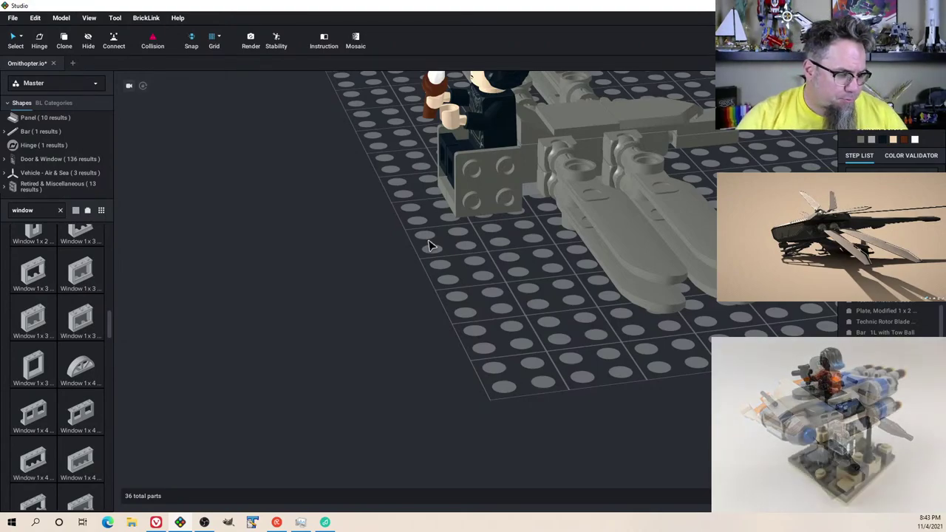
{"action": "mouse_move", "coordinate": [403, 258]}
{"action": "right_mouse_down"}
{"action": "mouse_move", "coordinate": [427, 246]}
{"action": "mouse_move", "coordinate": [418, 249]}
{"action": "right_mouse_up"}
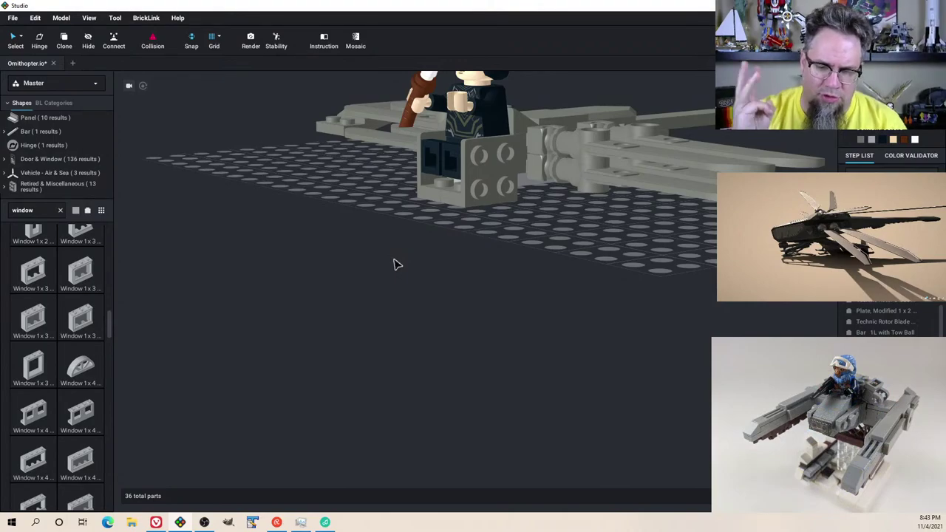
{"action": "scroll", "coordinate": [429, 251], "scroll_direction": "up", "scroll_amount": 3}
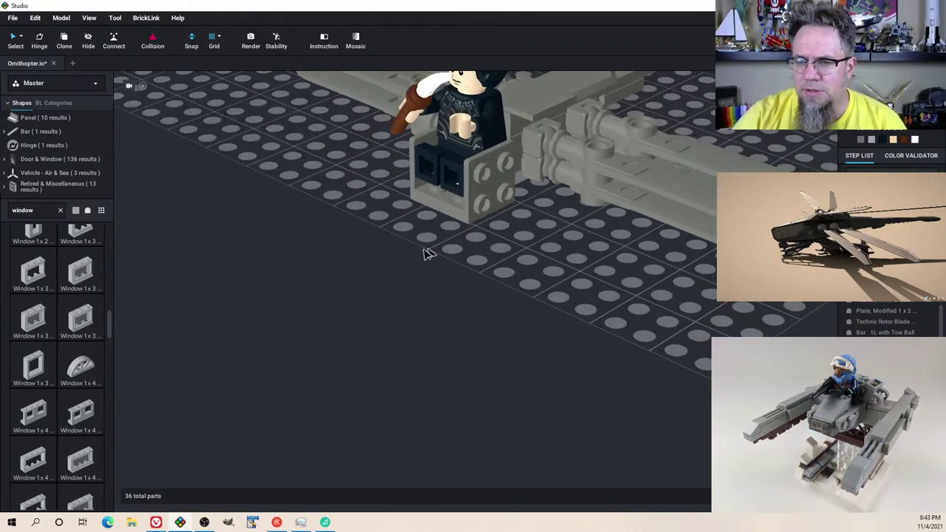
{"action": "scroll", "coordinate": [359, 227], "scroll_direction": "down", "scroll_amount": 3}
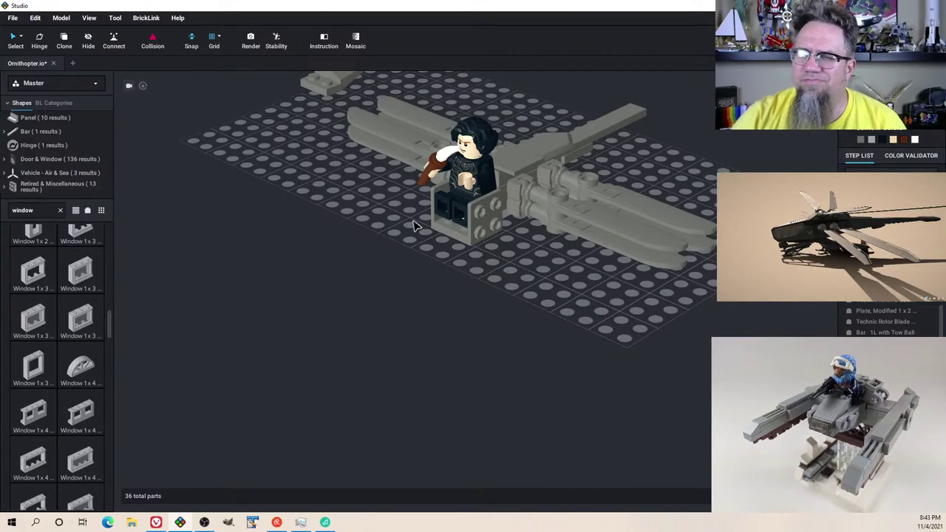
{"action": "scroll", "coordinate": [413, 225], "scroll_direction": "up", "scroll_amount": 3}
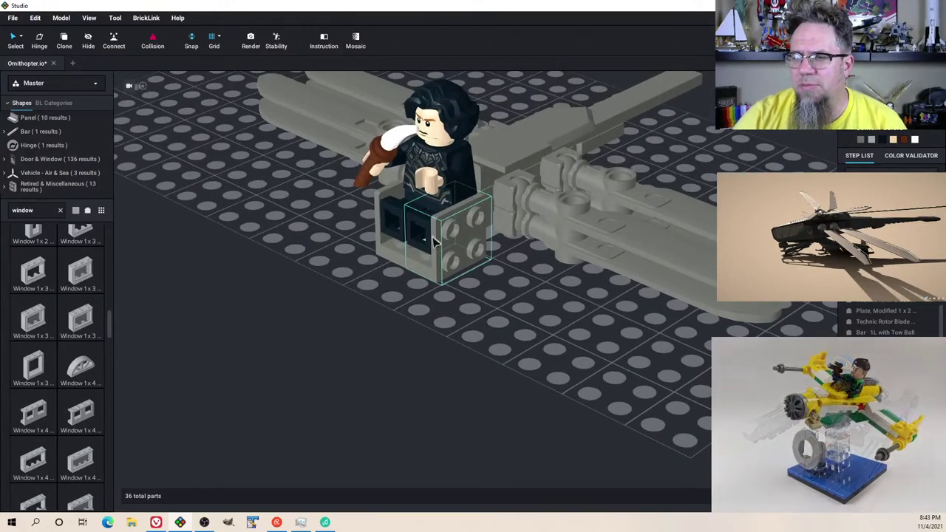
{"action": "right_click_drag", "start_coordinate": [431, 251], "coordinate": [395, 219]}
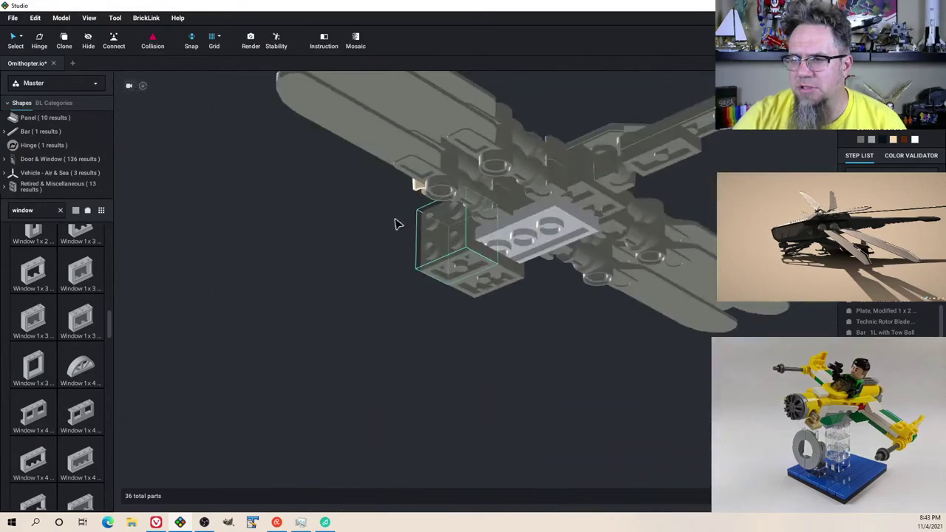
{"action": "left_click", "coordinate": [528, 243]}
{"action": "mouse_move", "coordinate": [554, 187]}
{"action": "right_mouse_down"}
{"action": "mouse_move", "coordinate": [534, 190]}
{"action": "mouse_move", "coordinate": [554, 186]}
{"action": "mouse_move", "coordinate": [550, 192]}
{"action": "right_mouse_up"}
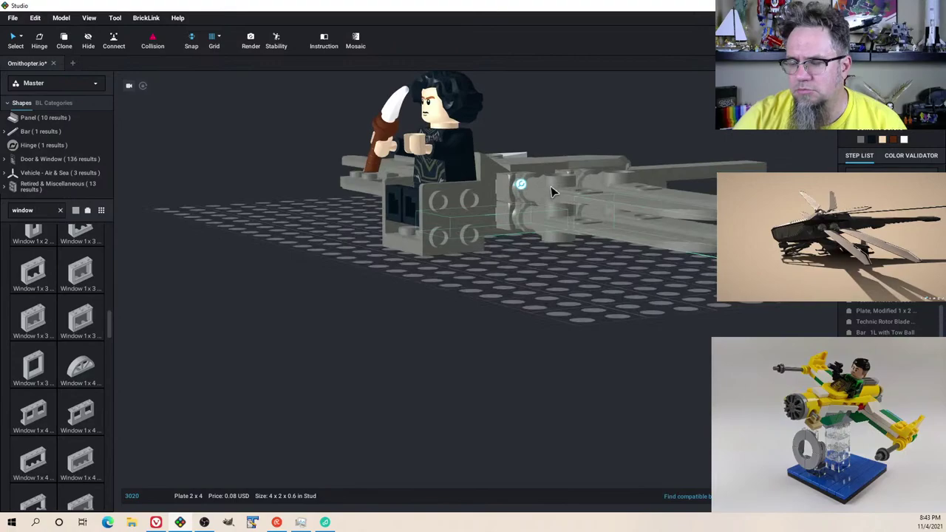
Step: Delete both Bracket 1 x 2 - 2 x 2 Inverted parts from the sides of the cockpit
{"action": "left_click", "coordinate": [462, 248]}
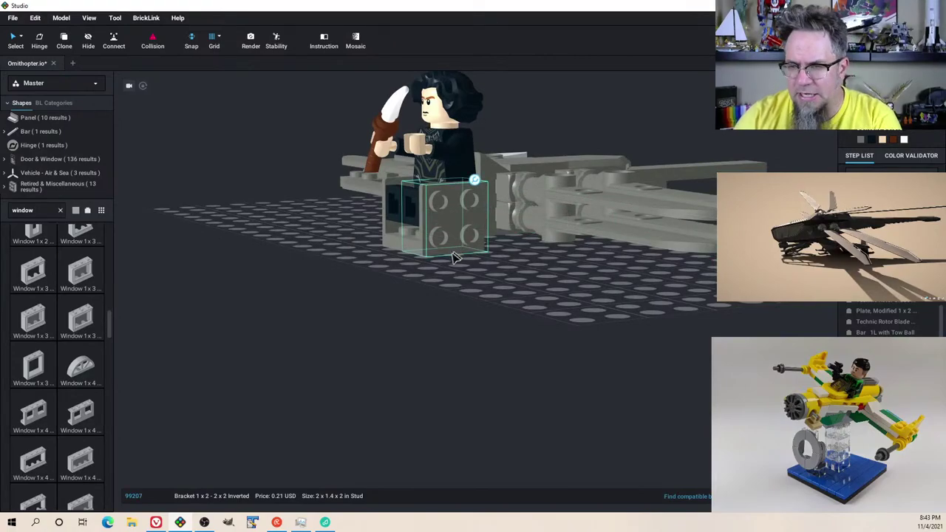
{"action": "key", "text": "Delete"}
{"action": "right_click_drag", "start_coordinate": [422, 247], "coordinate": [444, 249]}
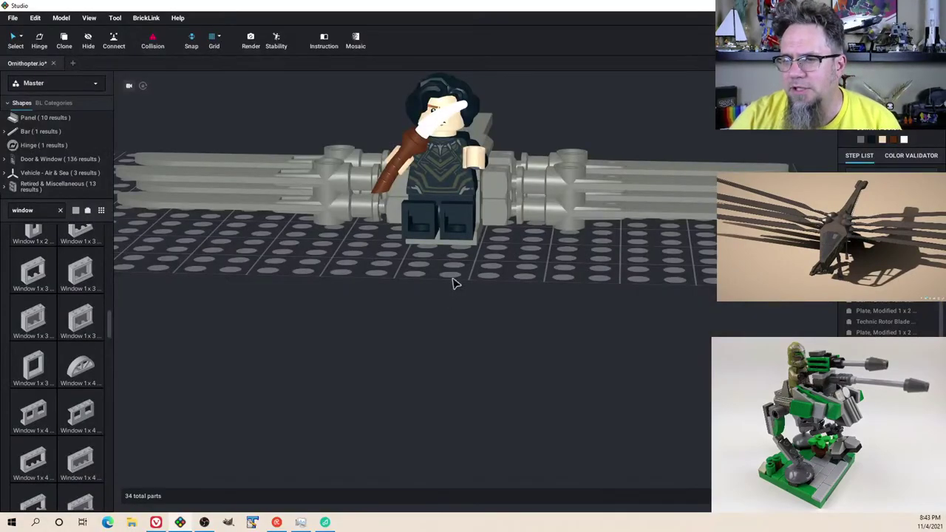
{"action": "scroll", "coordinate": [452, 292], "scroll_direction": "up", "scroll_amount": 3}
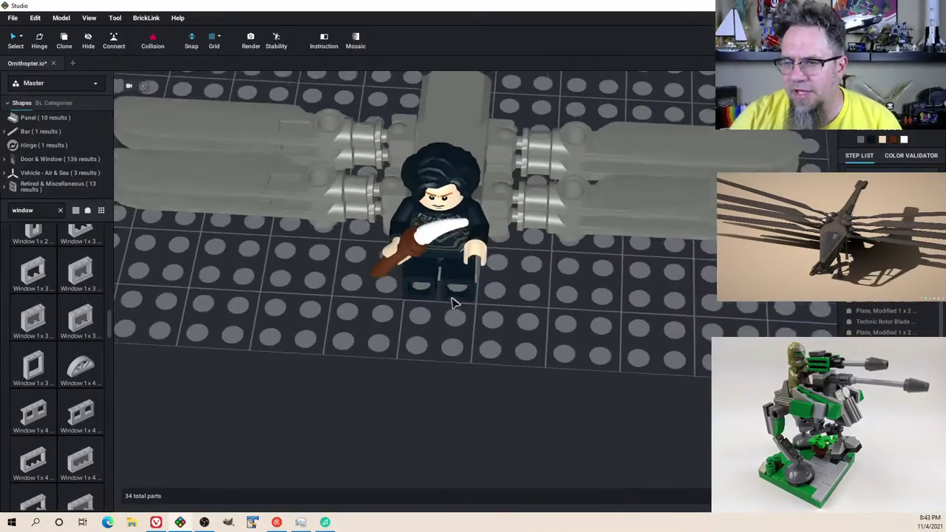
{"action": "scroll", "coordinate": [456, 302], "scroll_direction": "down", "scroll_amount": 2}
{"action": "right_click_drag", "start_coordinate": [481, 316], "coordinate": [472, 297]}
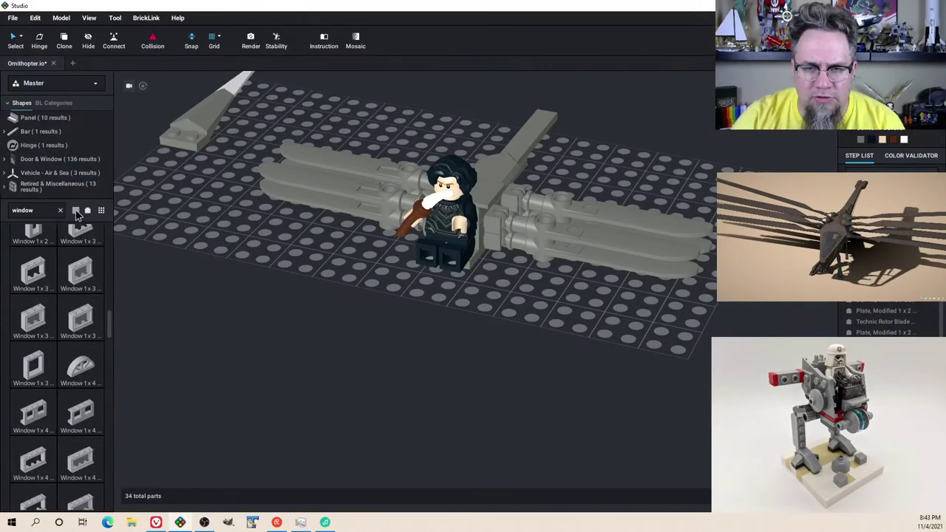
Step: Filter the window parts in the library by colour, using the grey colour group and the option to hide unavailable colors
{"action": "left_click", "coordinate": [76, 211]}
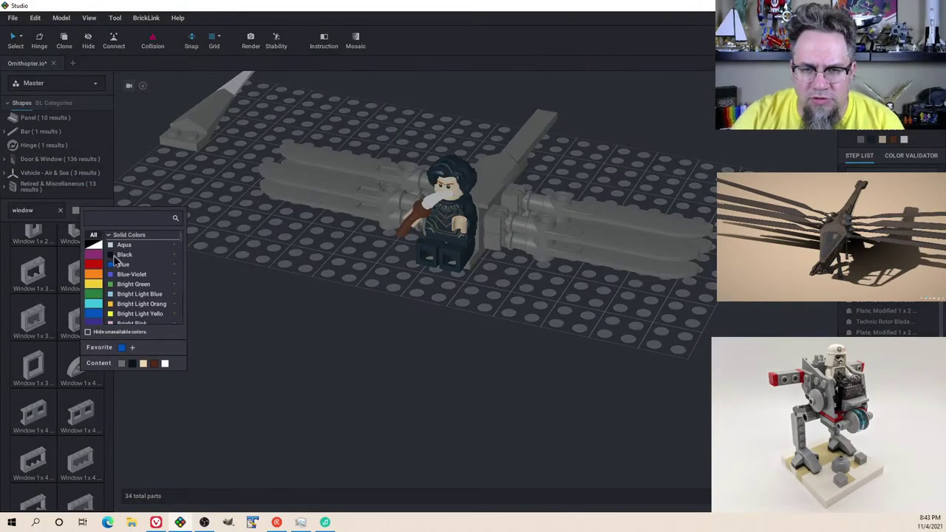
{"action": "scroll", "coordinate": [110, 266], "scroll_direction": "down", "scroll_amount": 5}
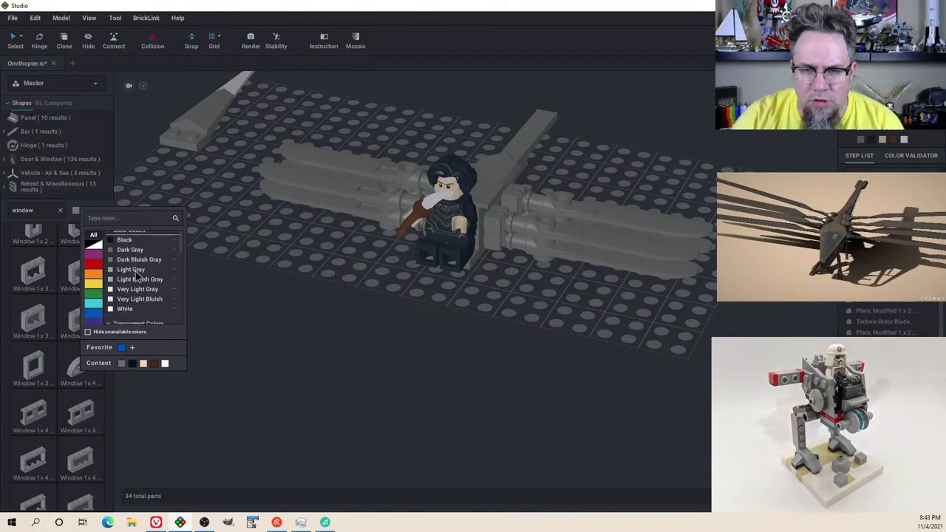
{"action": "left_click", "coordinate": [136, 290]}
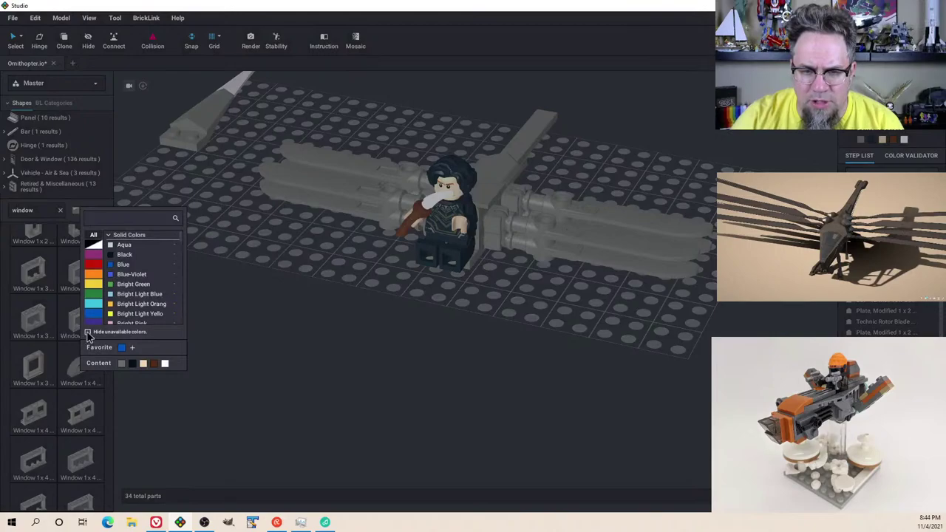
{"action": "left_click", "coordinate": [88, 334]}
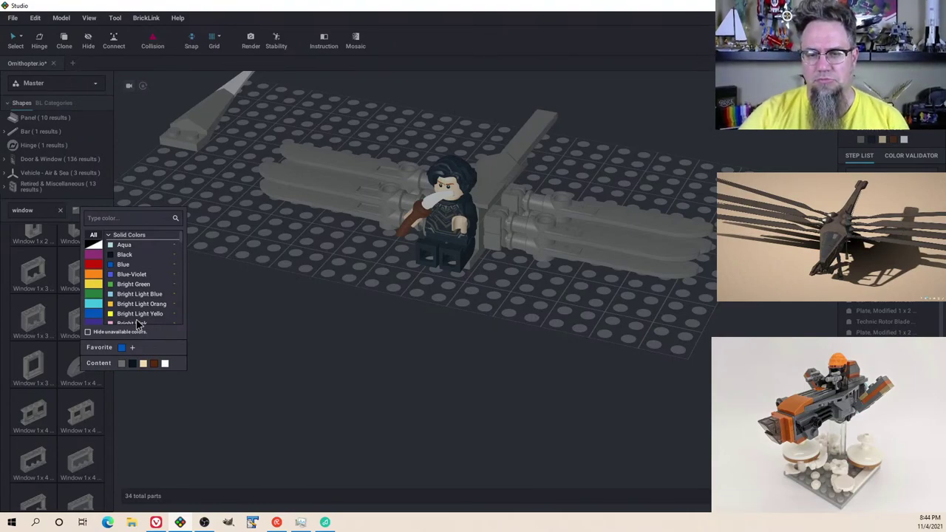
{"action": "left_click", "coordinate": [130, 313]}
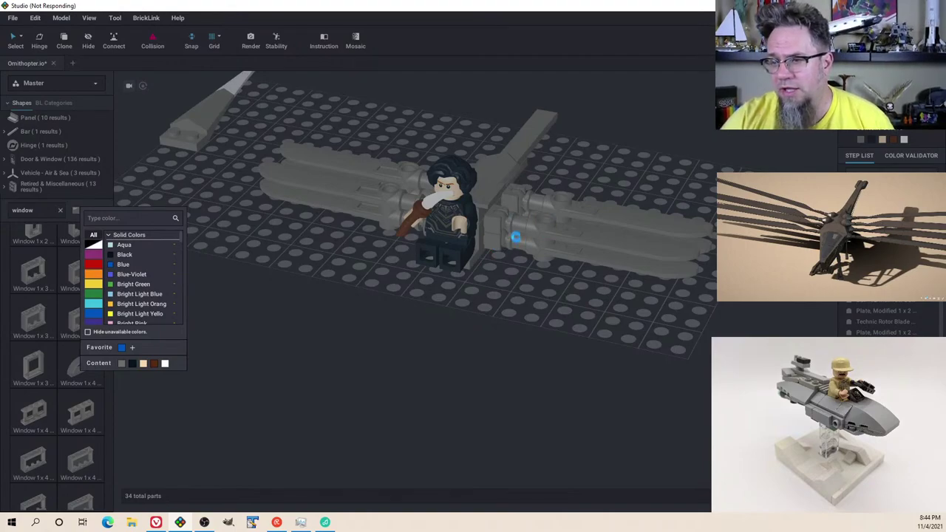
{"action": "left_click", "coordinate": [577, 239]}
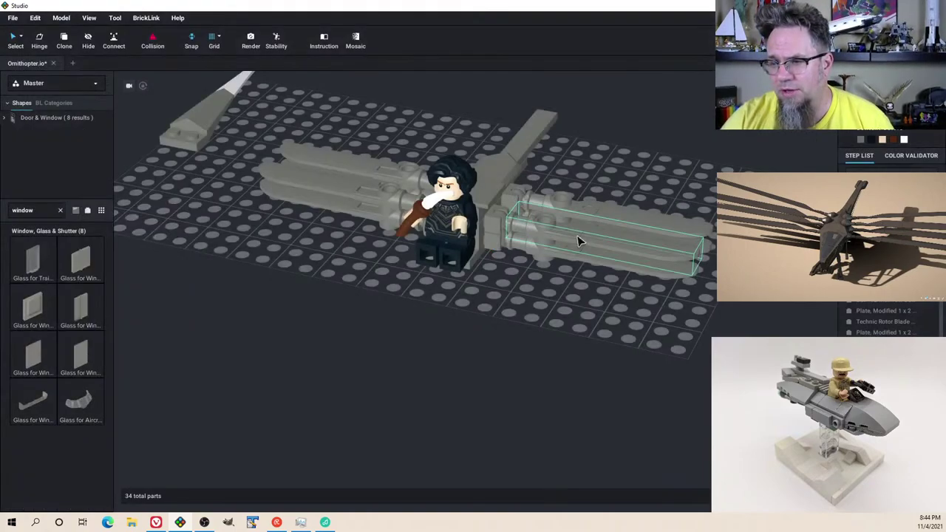
{"action": "left_click", "coordinate": [537, 302]}
{"action": "left_click", "coordinate": [591, 234]}
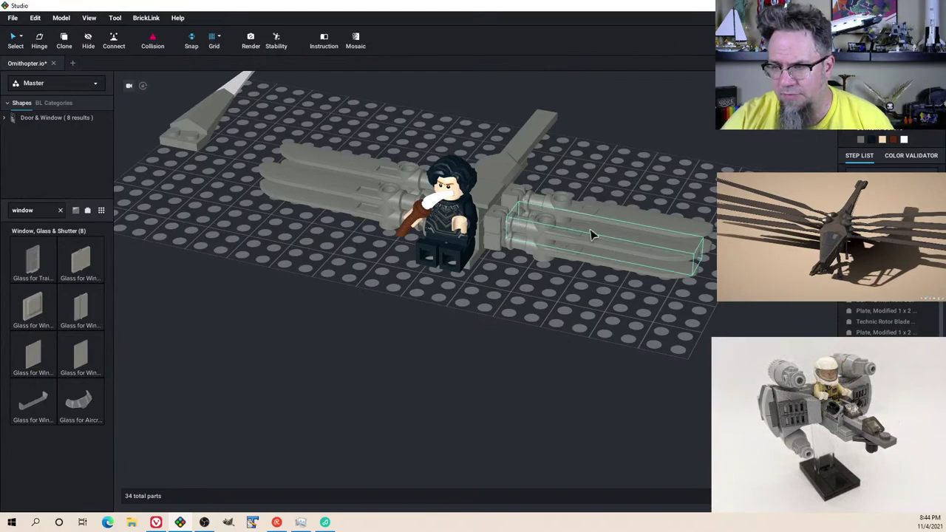
{"action": "right_click_drag", "start_coordinate": [584, 253], "coordinate": [568, 276]}
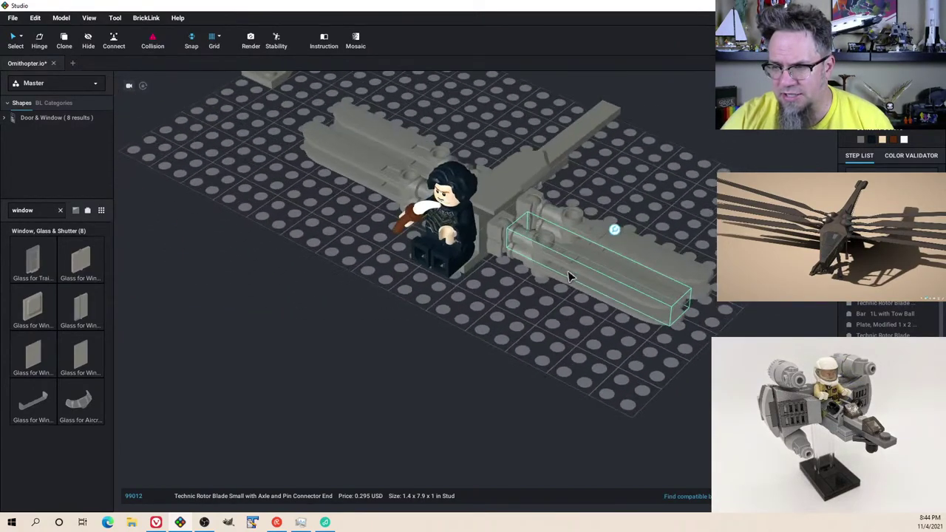
{"action": "left_click", "coordinate": [496, 235]}
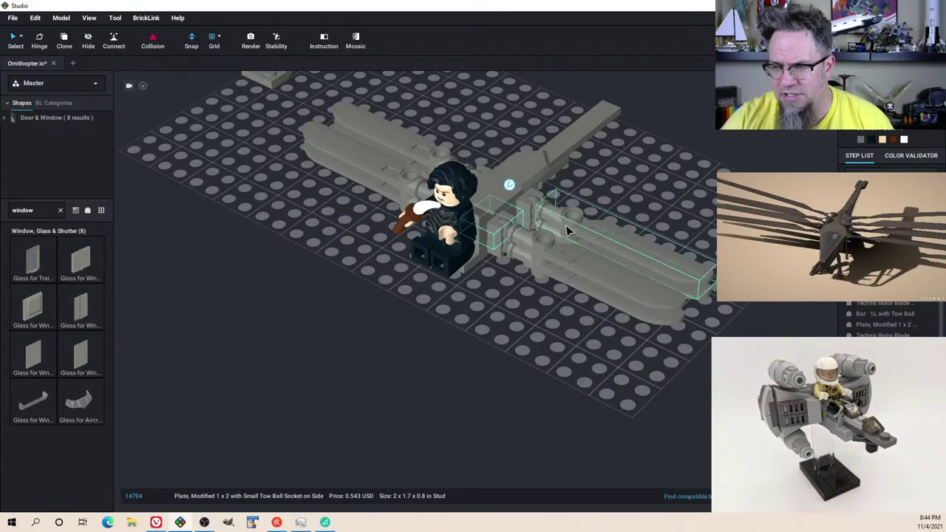
{"action": "right_click_drag", "start_coordinate": [626, 179], "coordinate": [604, 176]}
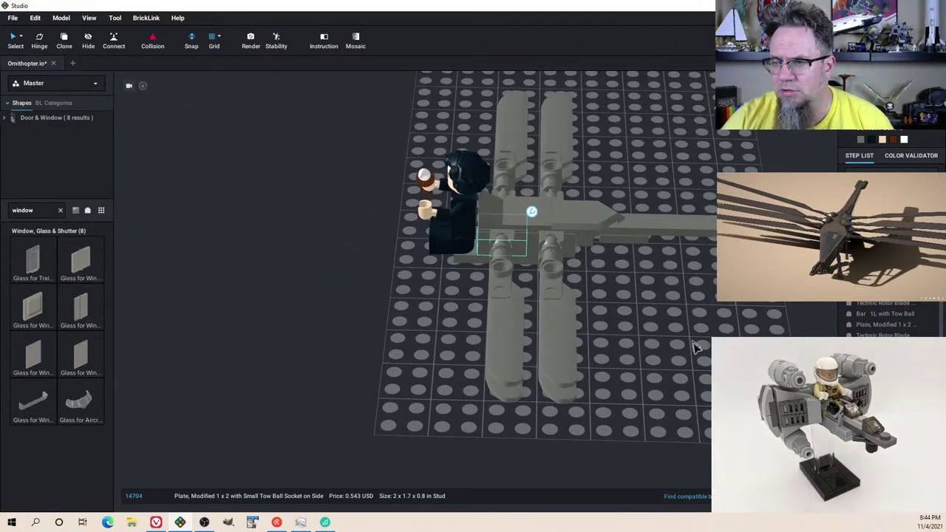
{"action": "left_click_drag", "start_coordinate": [694, 349], "coordinate": [498, 143]}
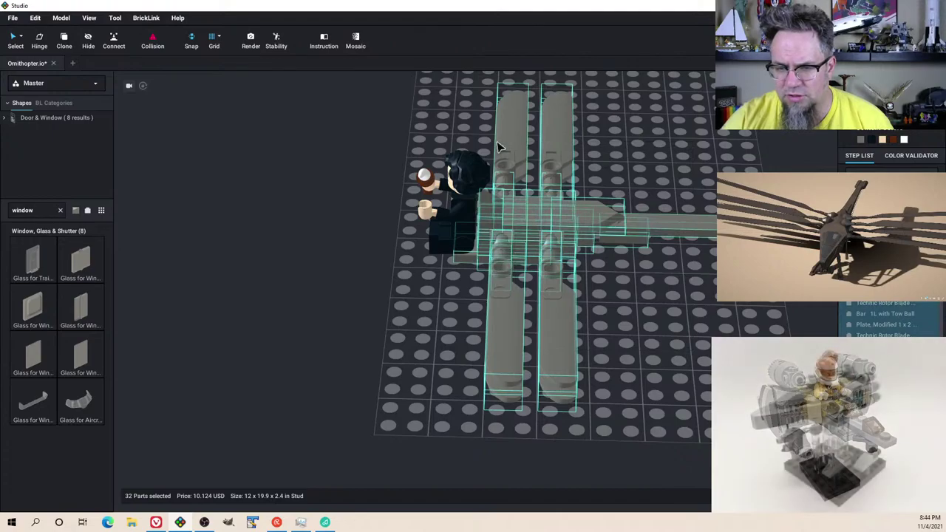
{"action": "left_click", "coordinate": [445, 330]}
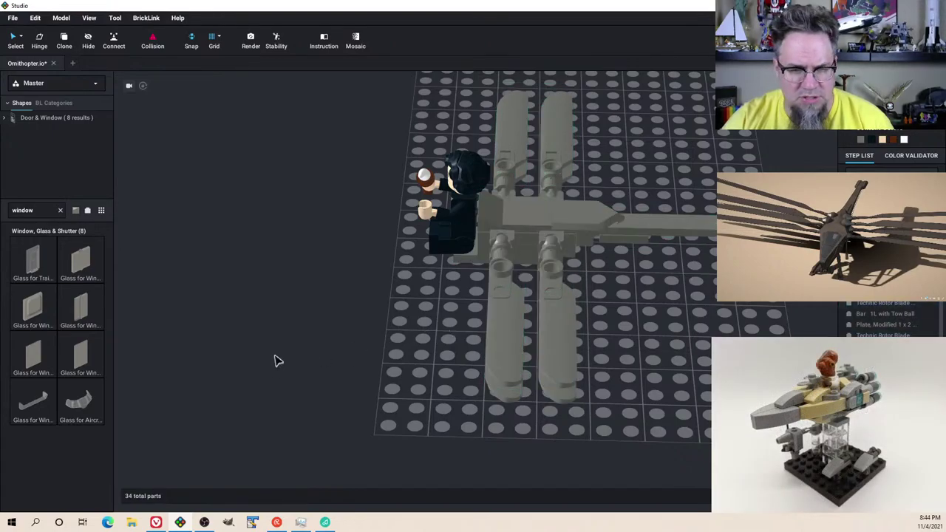
{"action": "scroll", "coordinate": [321, 332], "scroll_direction": "up", "scroll_amount": 3}
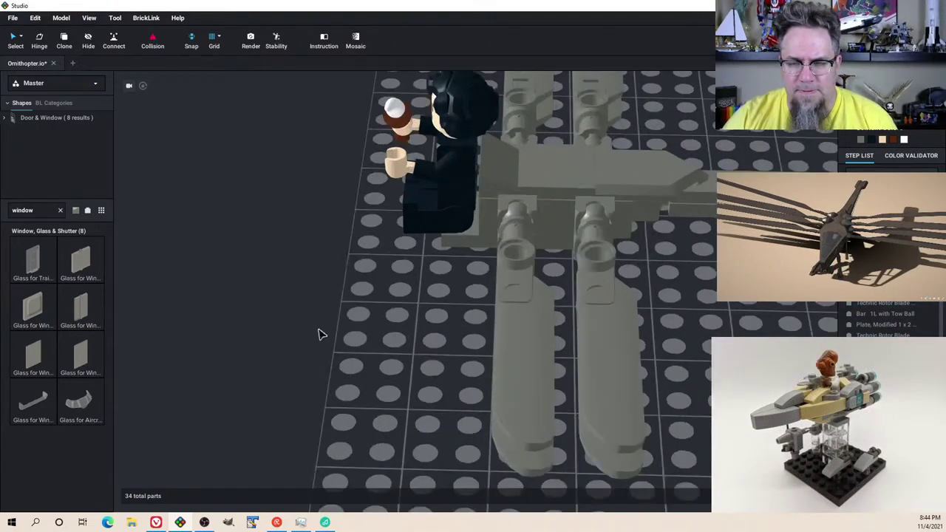
{"action": "scroll", "coordinate": [323, 328], "scroll_direction": "down", "scroll_amount": 2}
{"action": "scroll", "coordinate": [331, 318], "scroll_direction": "down", "scroll_amount": 3}
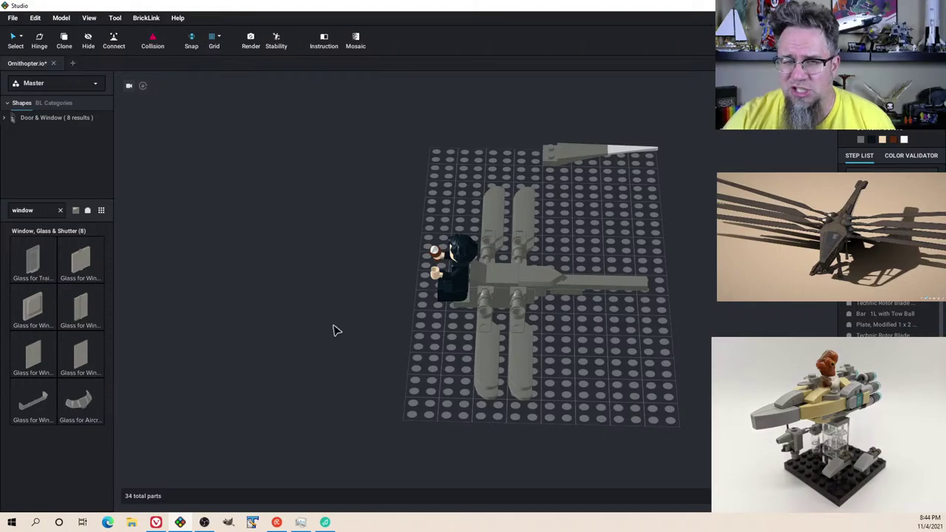
Step: Delete the loose tapered nose assembly lying on the baseplate away from the ornithopter
{"action": "right_click_drag", "start_coordinate": [334, 326], "coordinate": [360, 322]}
{"action": "scroll", "coordinate": [432, 346], "scroll_direction": "up", "scroll_amount": 3}
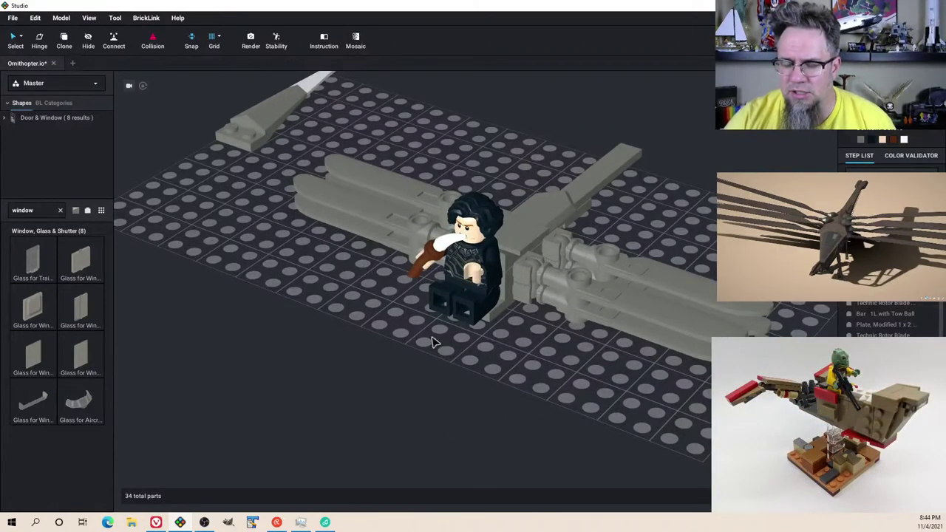
{"action": "scroll", "coordinate": [433, 342], "scroll_direction": "up", "scroll_amount": 2}
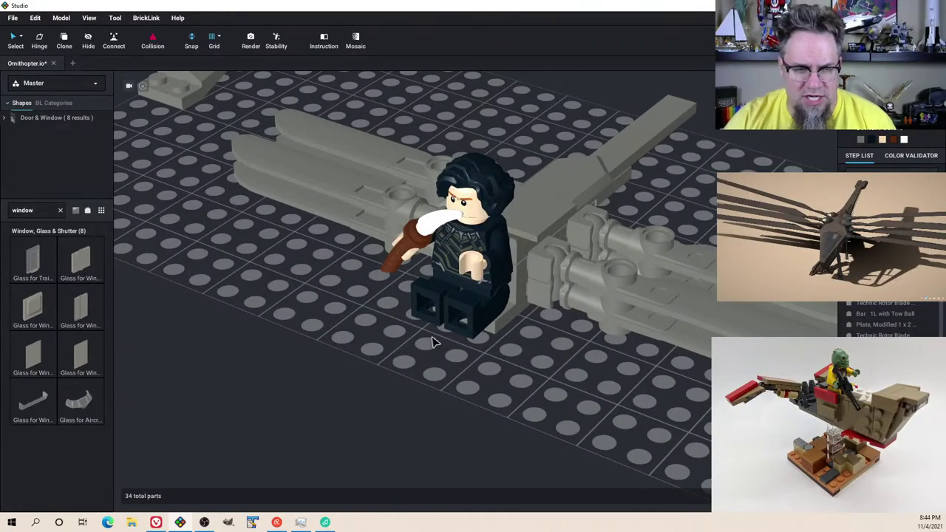
{"action": "right_click_drag", "start_coordinate": [432, 356], "coordinate": [428, 362]}
{"action": "scroll", "coordinate": [427, 356], "scroll_direction": "down", "scroll_amount": 3}
{"action": "left_click", "coordinate": [355, 119]}
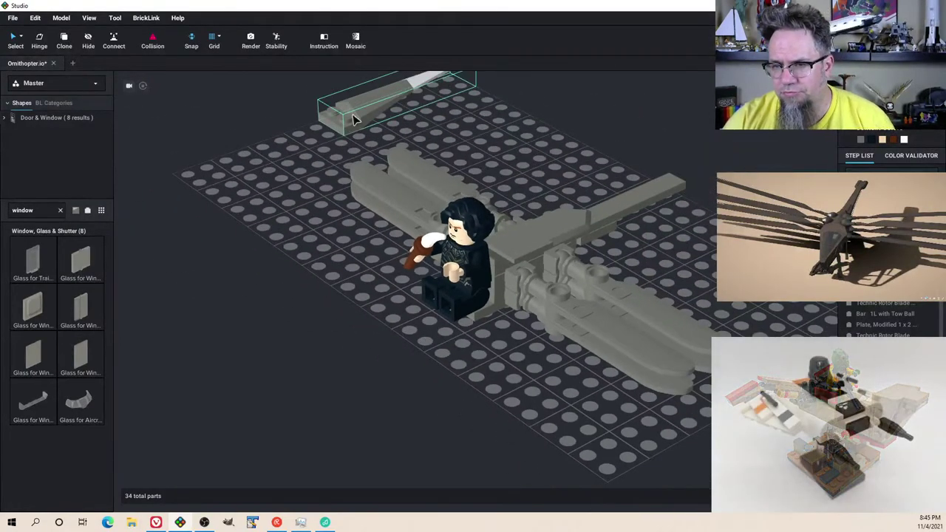
{"action": "right_click_drag", "start_coordinate": [353, 118], "coordinate": [443, 244]}
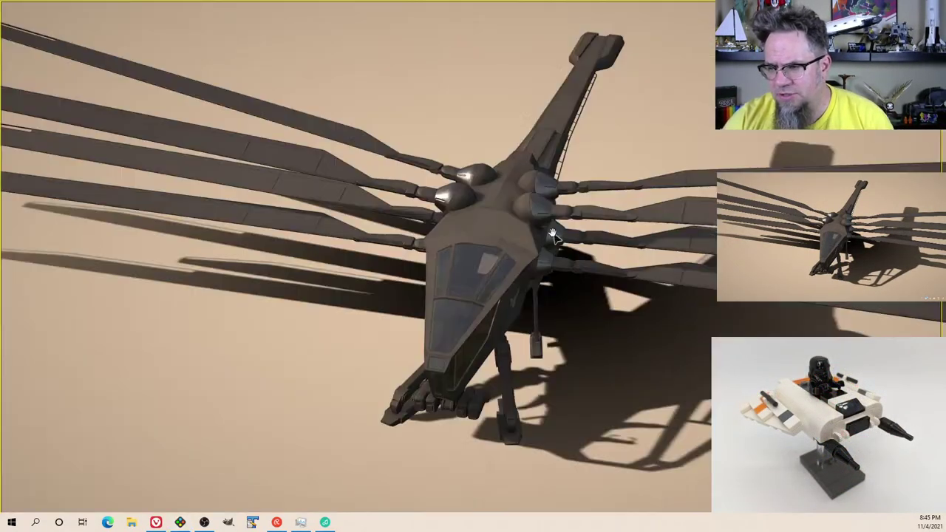
Step: Switch to the reference ornithopter in the browser, rotate it to see its side, and compare it with the Studio build
{"action": "key", "text": "alt"}
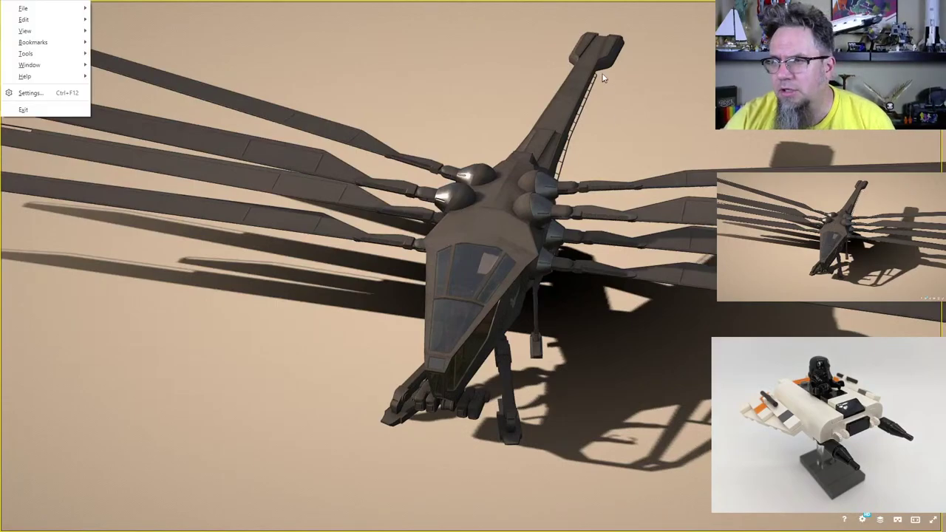
{"action": "key", "text": "Escape"}
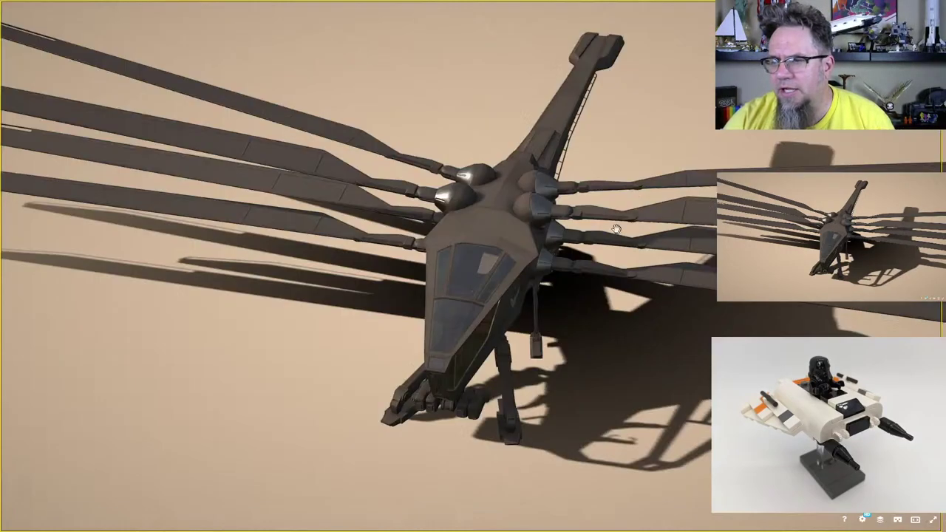
{"action": "left_click_drag", "start_coordinate": [615, 230], "coordinate": [339, 312]}
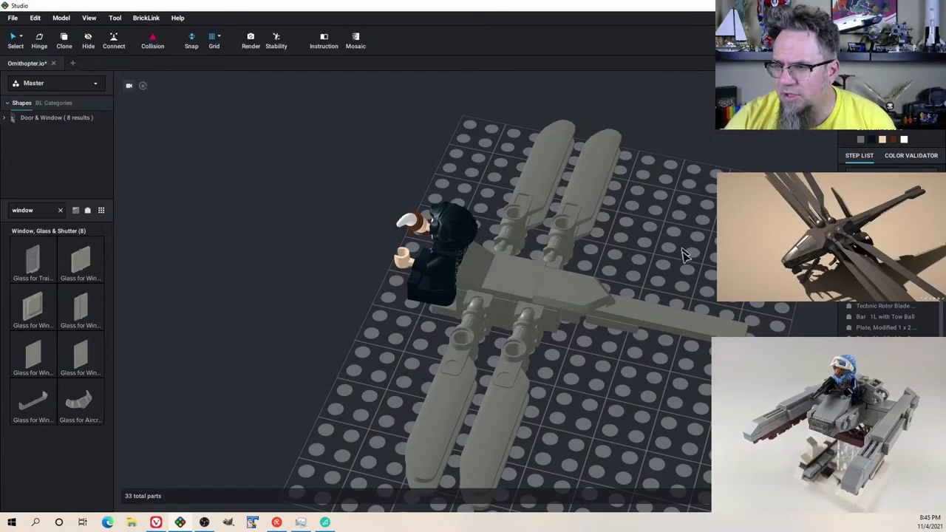
{"action": "scroll", "coordinate": [709, 294], "scroll_direction": "down", "scroll_amount": 1}
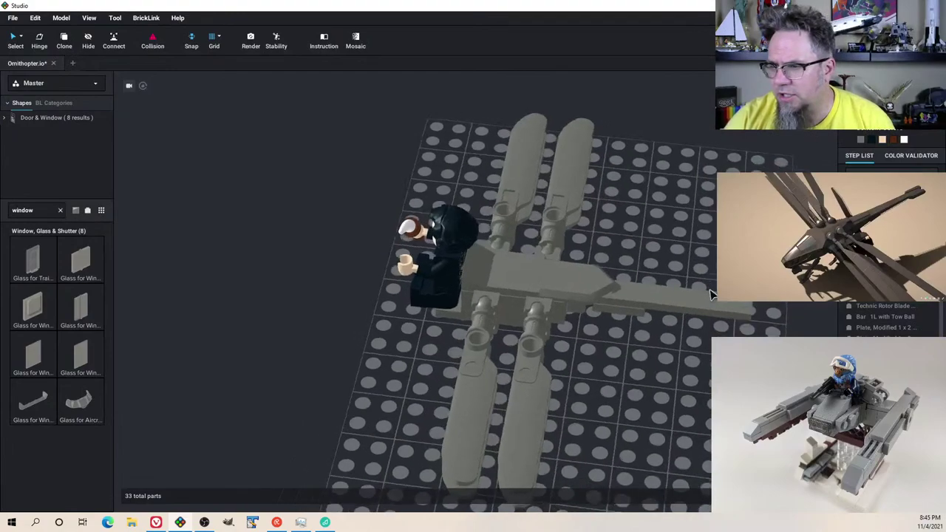
{"action": "right_click_drag", "start_coordinate": [710, 294], "coordinate": [646, 244]}
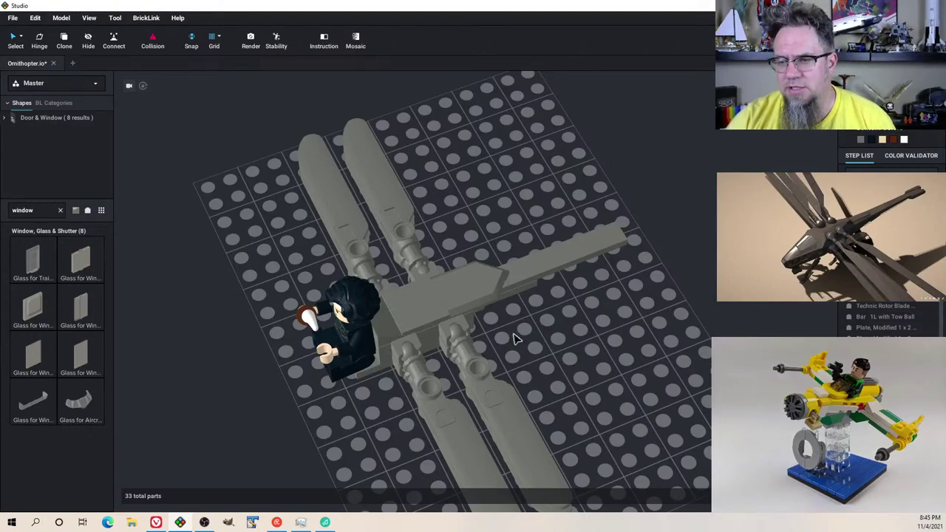
{"action": "right_click_drag", "start_coordinate": [513, 334], "coordinate": [507, 298]}
{"action": "right_click_drag", "start_coordinate": [516, 310], "coordinate": [541, 332]}
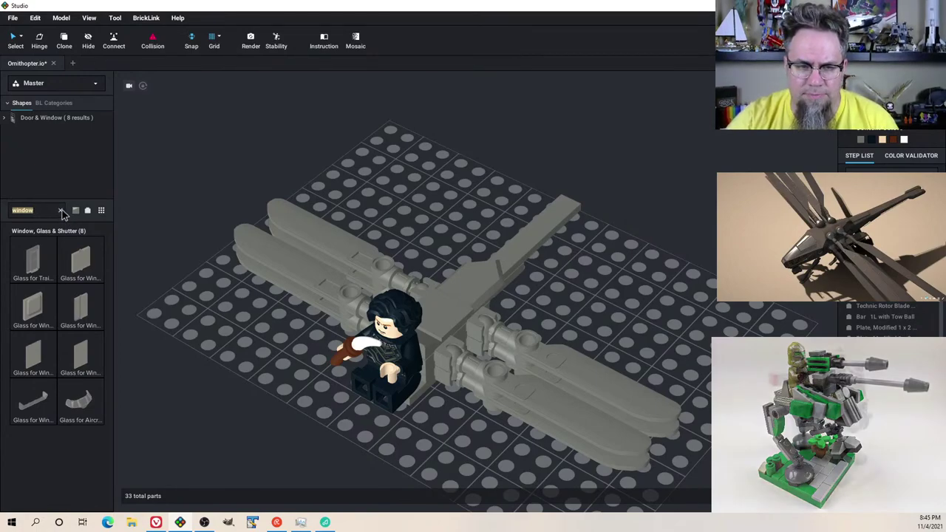
Step: Clear the window search and place a Tile, Modified 2 x 3 with 2 Open O Clips on the baseplate beside the minifigure
{"action": "left_click", "coordinate": [60, 211]}
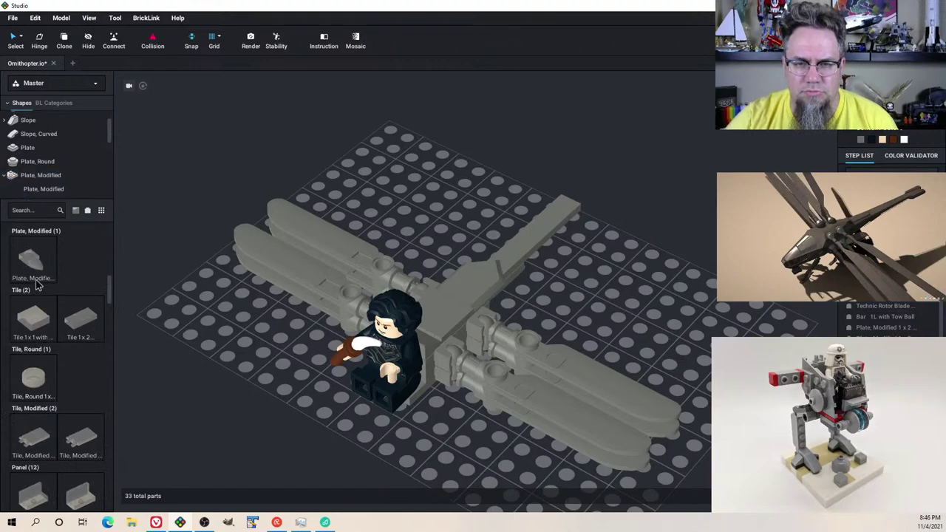
{"action": "scroll", "coordinate": [61, 370], "scroll_direction": "down", "scroll_amount": 4}
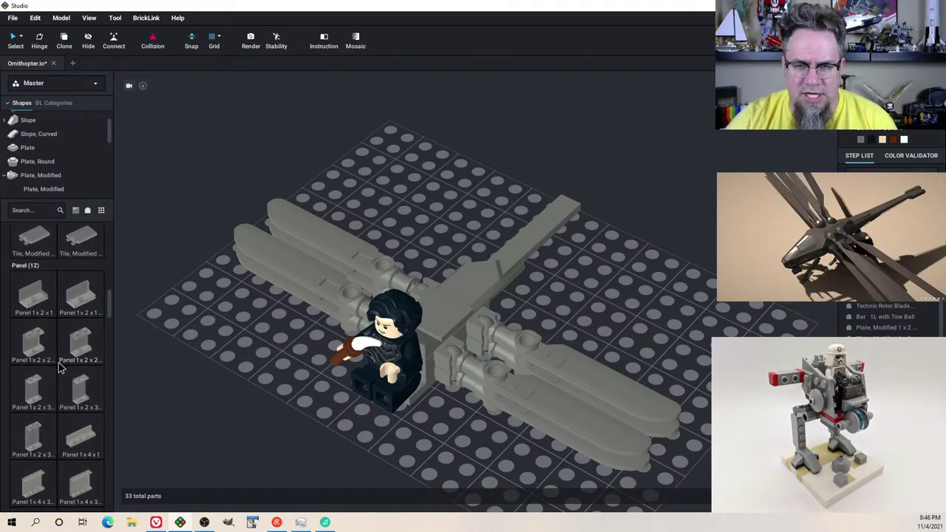
{"action": "scroll", "coordinate": [64, 342], "scroll_direction": "down", "scroll_amount": 2}
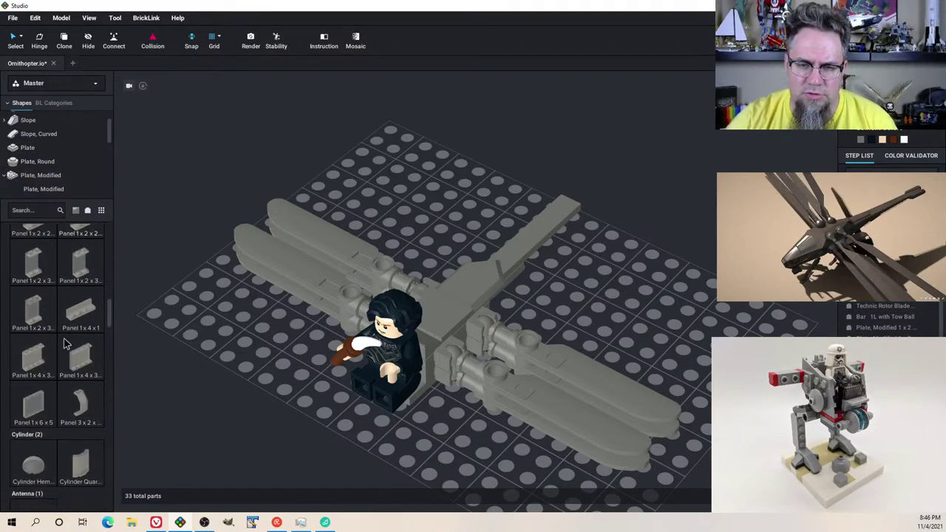
{"action": "scroll", "coordinate": [64, 343], "scroll_direction": "up", "scroll_amount": 5}
{"action": "scroll", "coordinate": [63, 342], "scroll_direction": "up", "scroll_amount": 1}
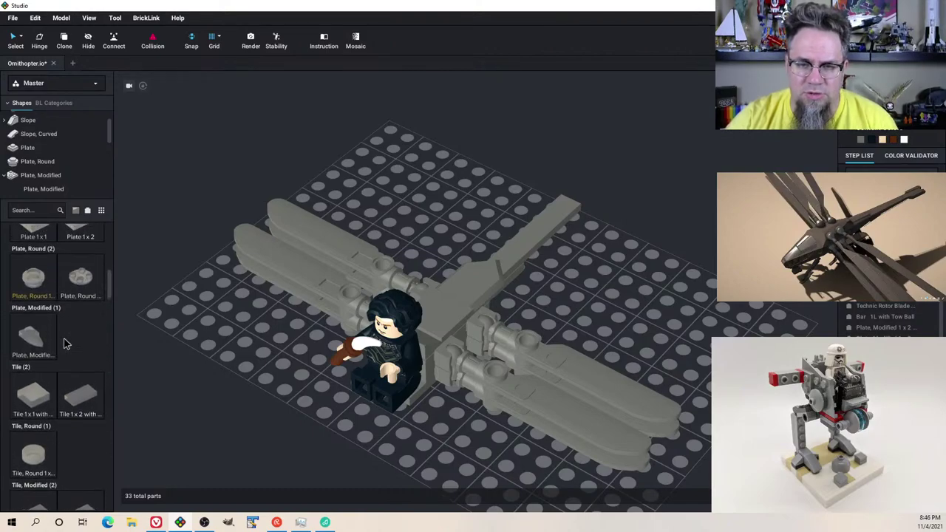
{"action": "scroll", "coordinate": [64, 342], "scroll_direction": "down", "scroll_amount": 3}
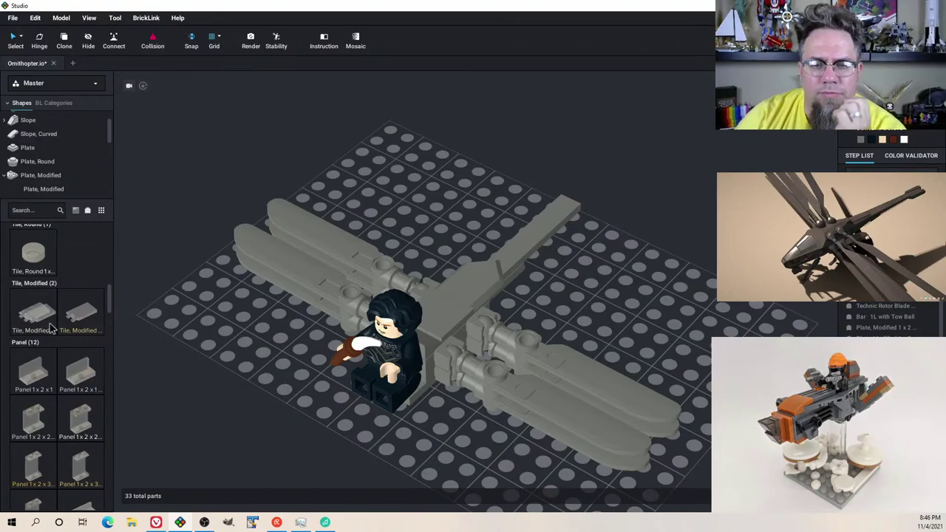
{"action": "left_click_drag", "start_coordinate": [52, 329], "coordinate": [211, 391]}
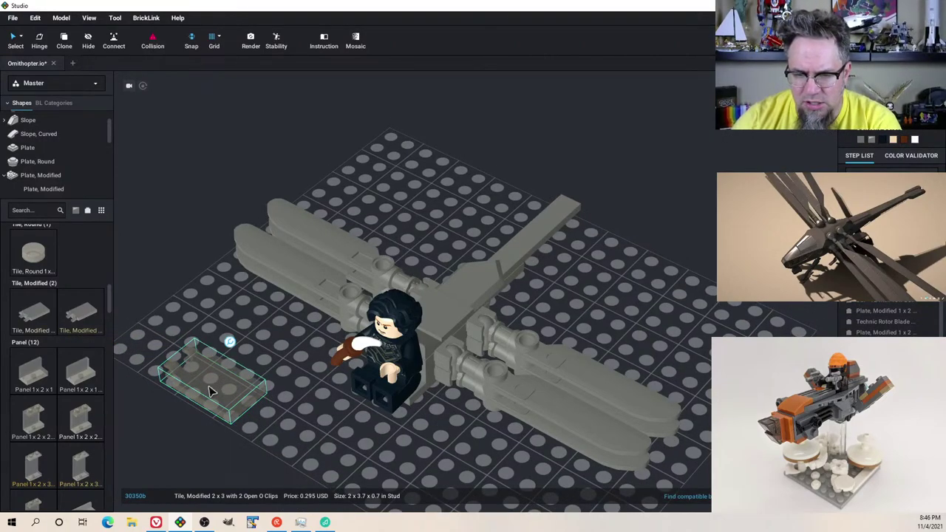
Step: Rotate the clip tile so it stands on its long edge, parallel to the ornithopter's body
{"action": "key", "text": "Right"}
{"action": "key", "text": "Up"}
{"action": "right_click", "coordinate": [226, 394]}
{"action": "left_click", "coordinate": [191, 388]}
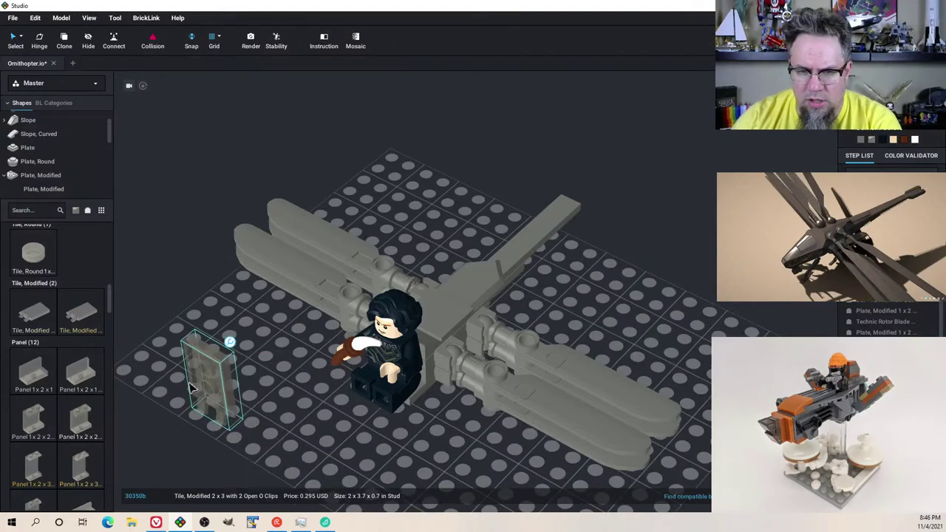
{"action": "key", "text": "Right"}
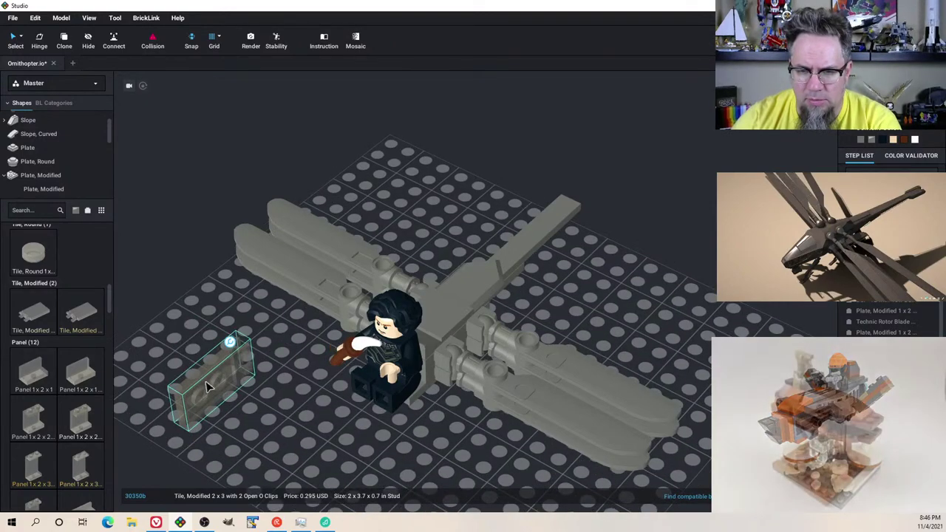
Step: Try positioning the upright clip tile along the minifigure's right side as a cockpit wall
{"action": "left_click_drag", "start_coordinate": [200, 386], "coordinate": [277, 404]}
{"action": "right_click_drag", "start_coordinate": [279, 400], "coordinate": [349, 383]}
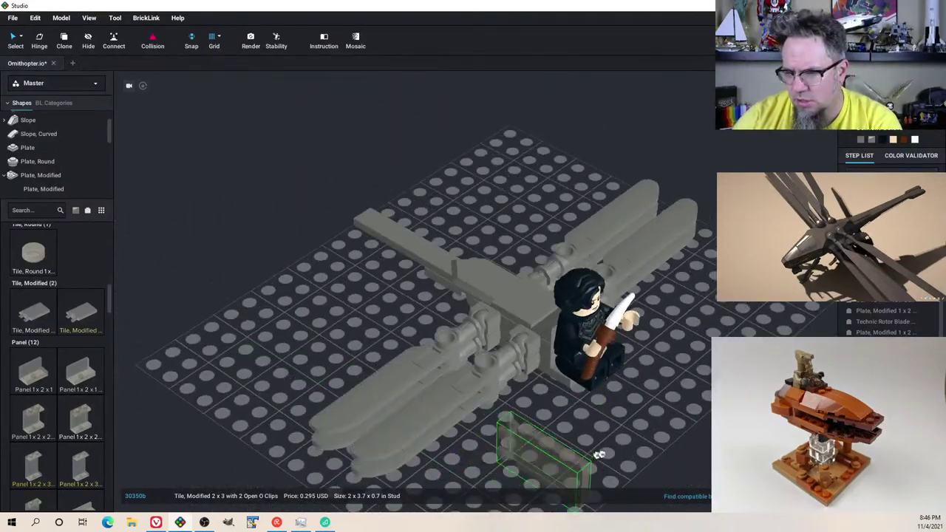
{"action": "right_click_drag", "start_coordinate": [639, 414], "coordinate": [532, 438]}
{"action": "left_click_drag", "start_coordinate": [532, 439], "coordinate": [511, 438]}
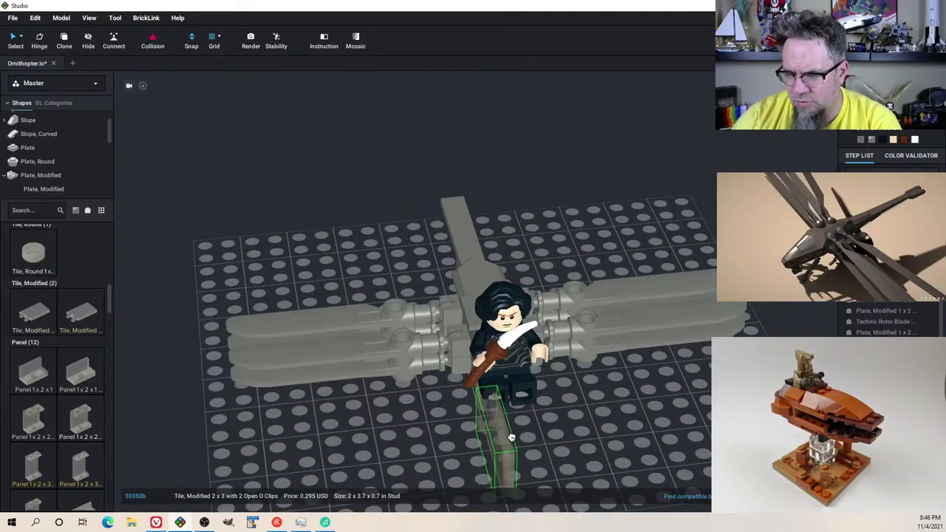
{"action": "right_click_drag", "start_coordinate": [515, 439], "coordinate": [470, 435]}
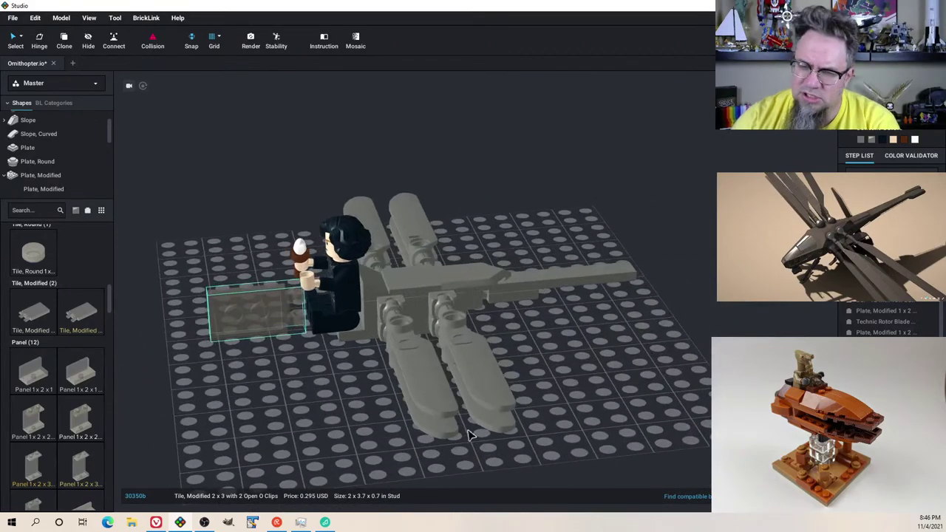
{"action": "right_click_drag", "start_coordinate": [363, 387], "coordinate": [435, 397]}
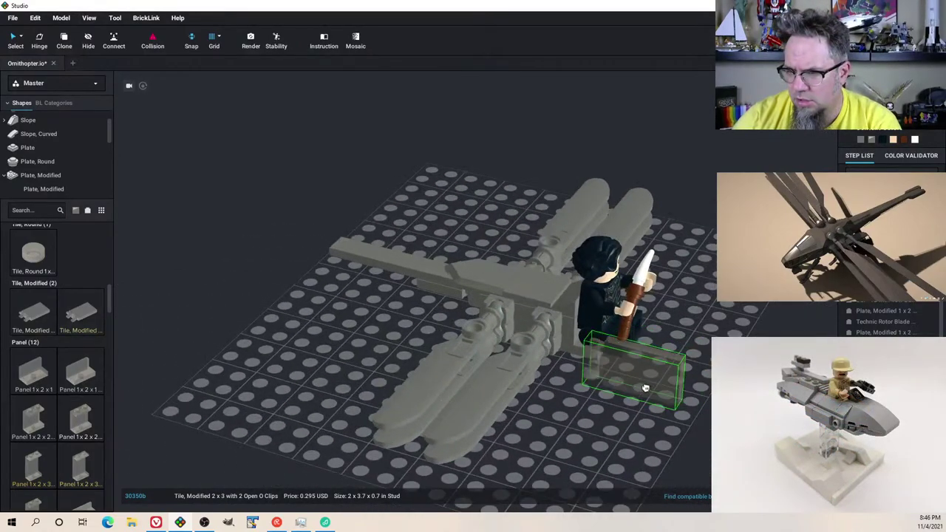
{"action": "right_click_drag", "start_coordinate": [635, 373], "coordinate": [641, 402]}
{"action": "right_click_drag", "start_coordinate": [642, 370], "coordinate": [610, 351]}
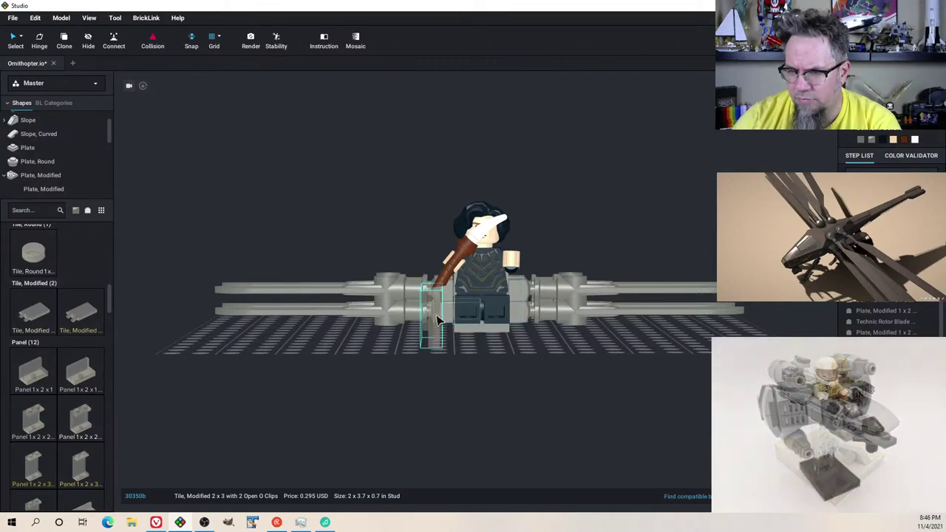
Step: Move the clip tile to the minifigure's left side and raise it flush against the side of the cockpit
{"action": "right_click_drag", "start_coordinate": [517, 338], "coordinate": [371, 355]}
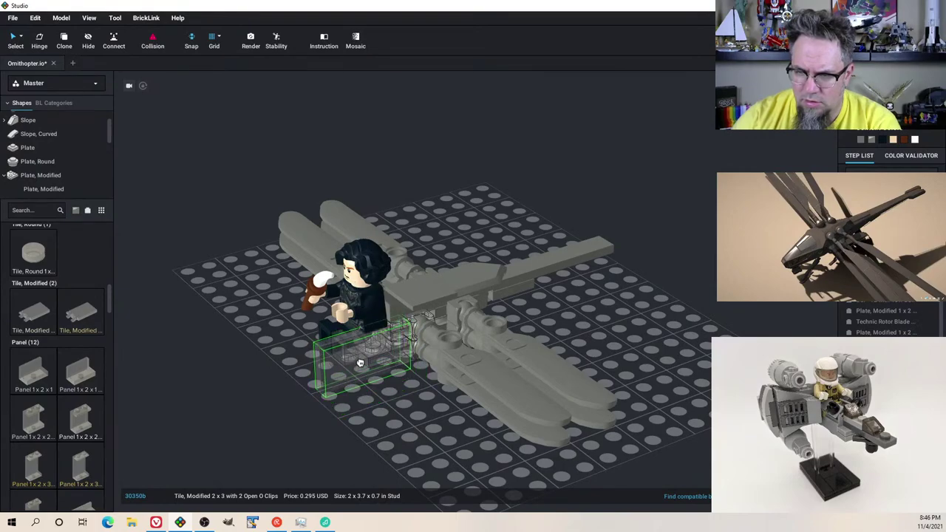
{"action": "mouse_move", "coordinate": [378, 371]}
{"action": "right_mouse_down"}
{"action": "mouse_move", "coordinate": [410, 359]}
{"action": "mouse_move", "coordinate": [370, 362]}
{"action": "right_mouse_up"}
{"action": "key", "text": "Up"}
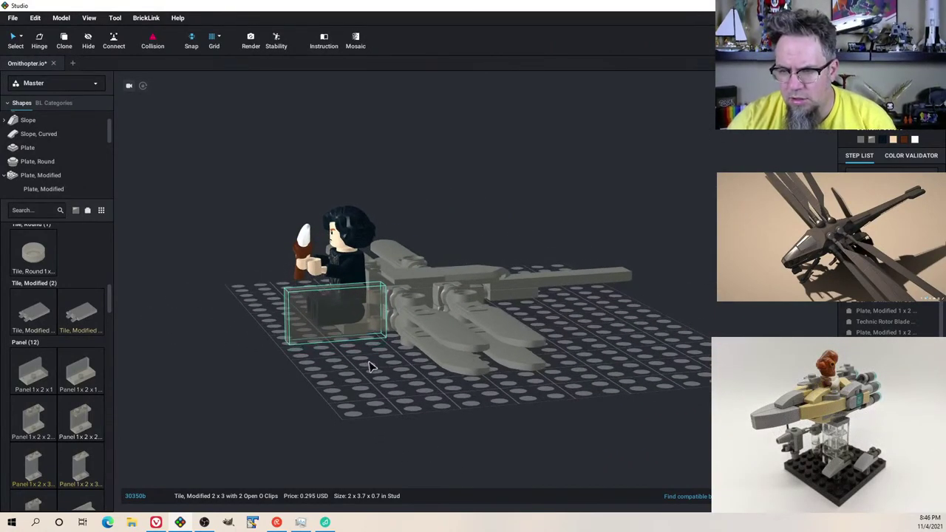
{"action": "key", "text": "1"}
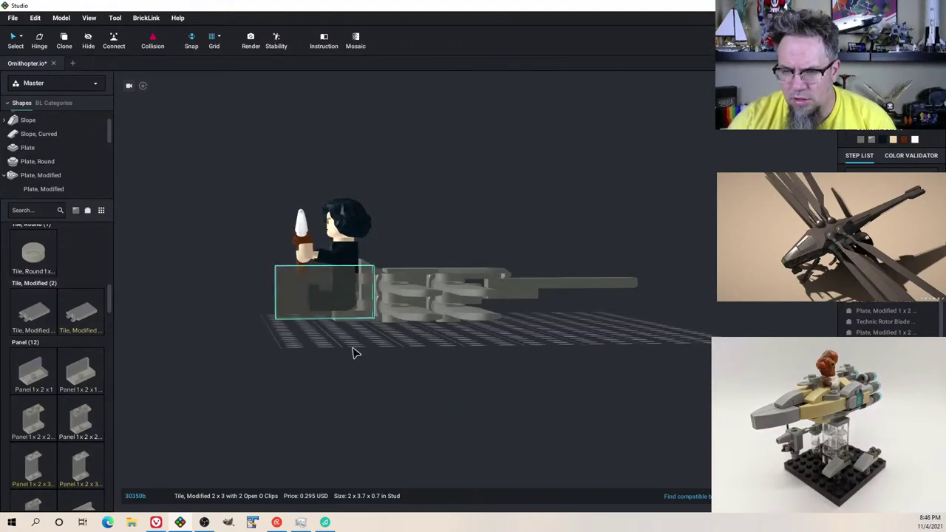
{"action": "right_click_drag", "start_coordinate": [354, 347], "coordinate": [394, 349]}
{"action": "right_click", "coordinate": [389, 352]}
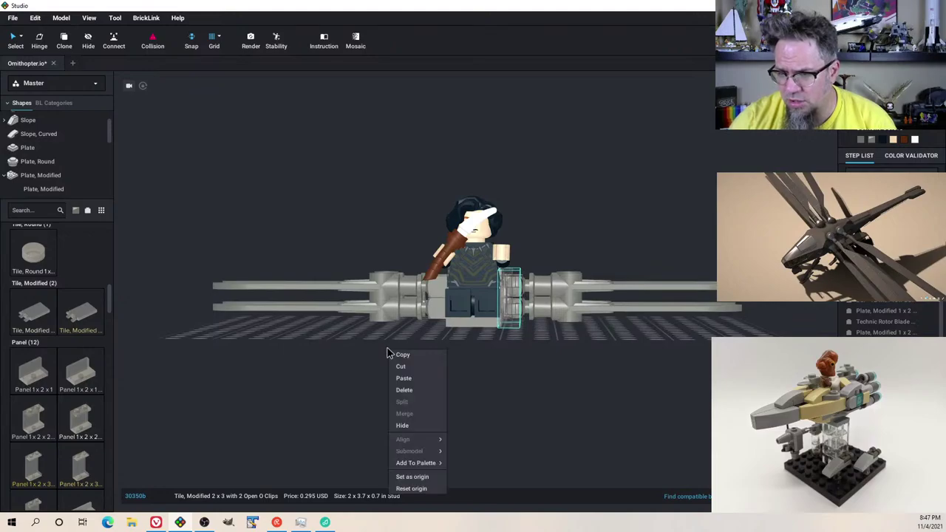
{"action": "left_click", "coordinate": [515, 333]}
{"action": "right_click_drag", "start_coordinate": [512, 324], "coordinate": [464, 342]}
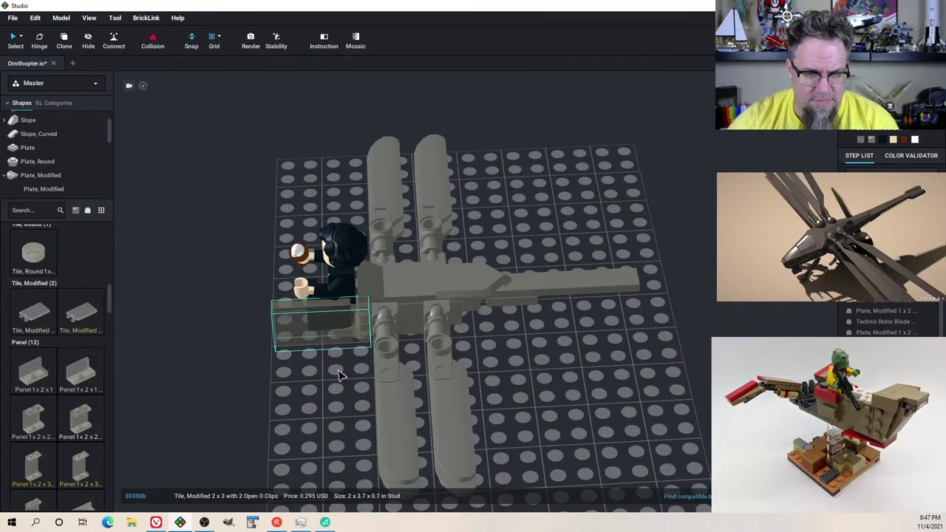
Step: Release the minifigure submodel and turn its right hand so the knife lies nearly level across the chest
{"action": "scroll", "coordinate": [336, 383], "scroll_direction": "up", "scroll_amount": 3}
{"action": "right_click_drag", "start_coordinate": [332, 378], "coordinate": [330, 314]}
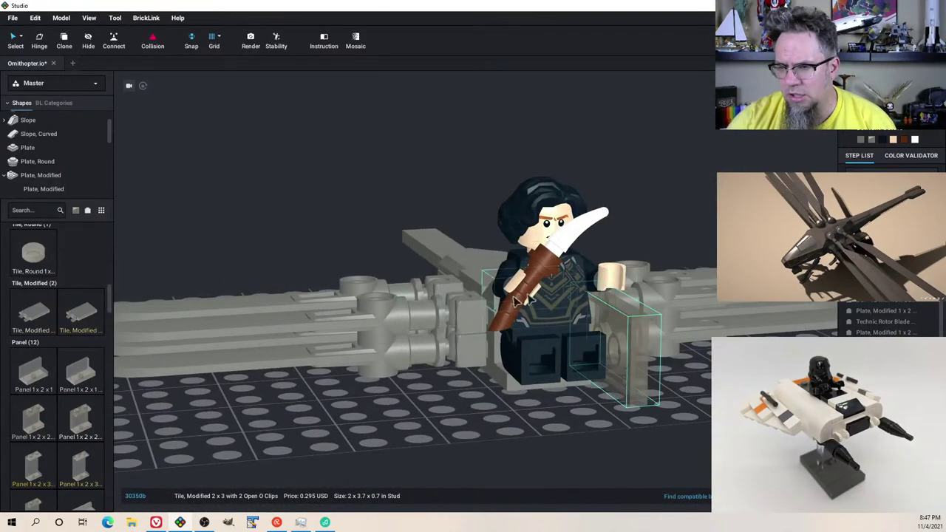
{"action": "mouse_move", "coordinate": [584, 403]}
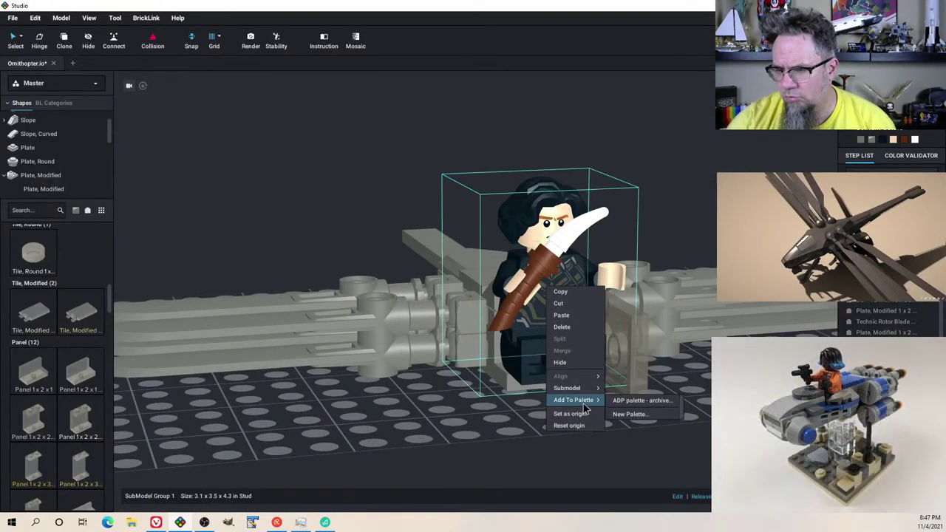
{"action": "left_click", "coordinate": [626, 427]}
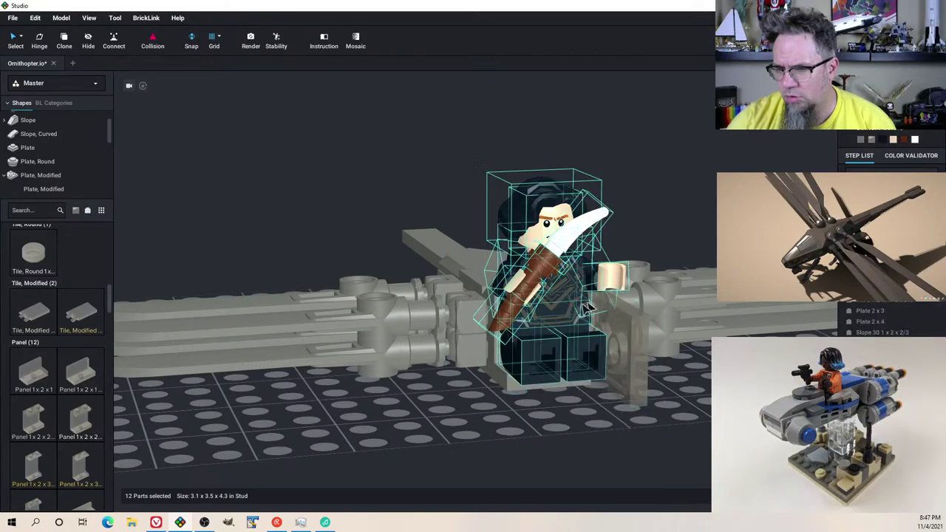
{"action": "left_click", "coordinate": [467, 357]}
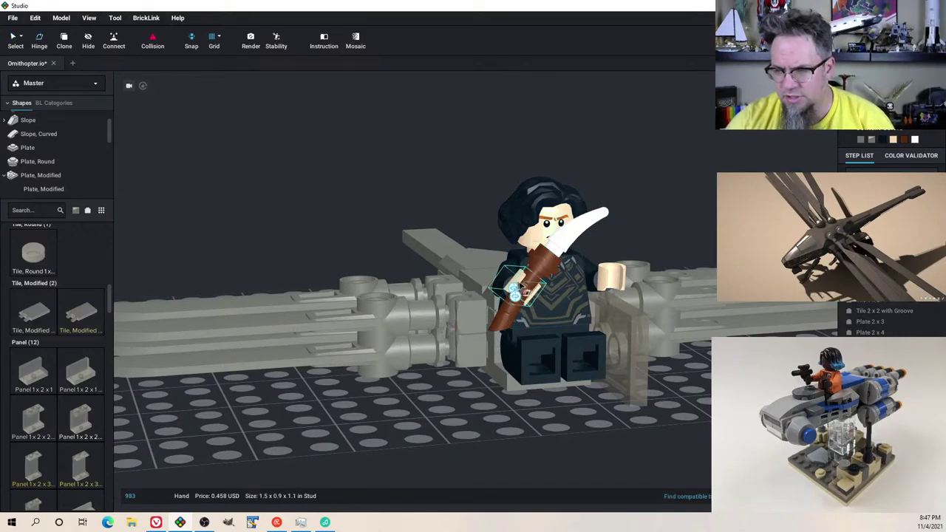
{"action": "left_click", "coordinate": [513, 288]}
{"action": "left_click_drag", "start_coordinate": [467, 255], "coordinate": [507, 222]}
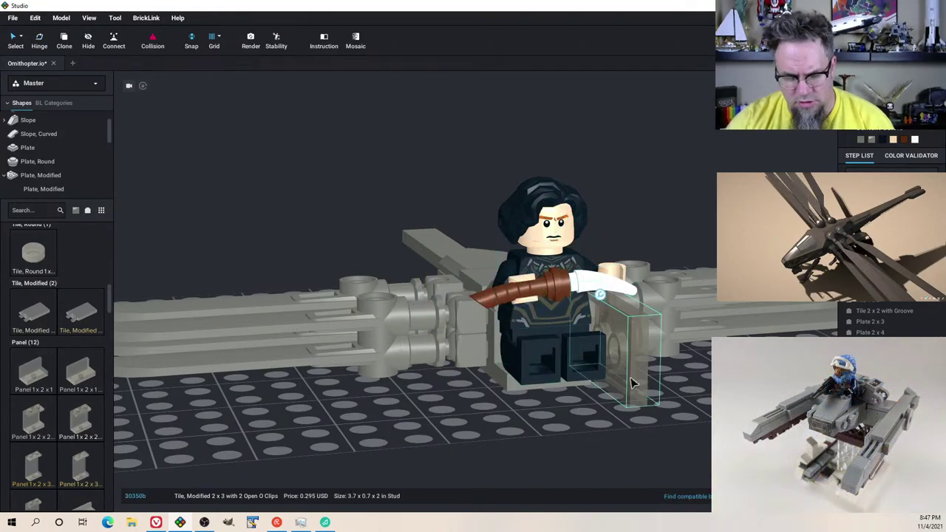
Step: Duplicate the clip tile and position the copy against the opposite side of the cockpit, level with the first
{"action": "right_click_drag", "start_coordinate": [576, 397], "coordinate": [687, 368]}
{"action": "key", "text": "ctrl+v"}
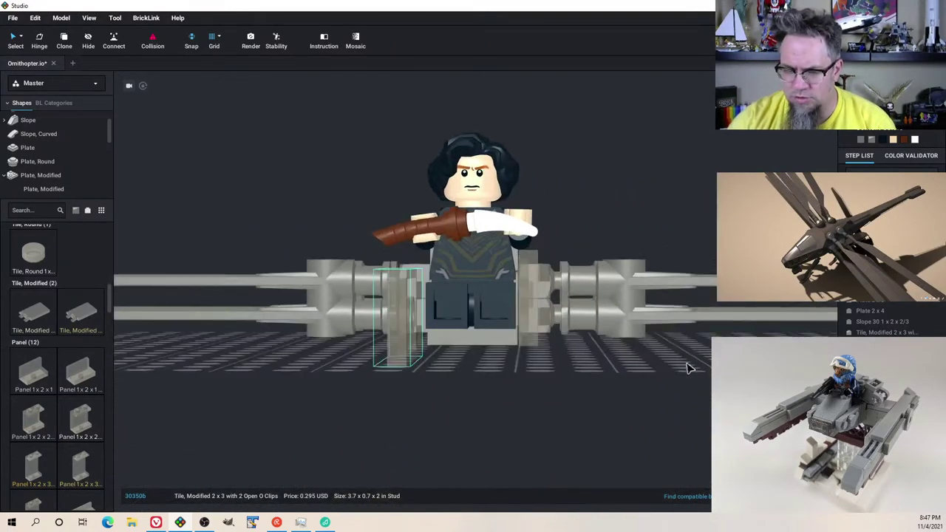
{"action": "key", "text": "w"}
{"action": "key", "text": "w"}
{"action": "key", "text": "w"}
{"action": "key", "text": "w"}
{"action": "key", "text": "w"}
{"action": "key", "text": "d"}
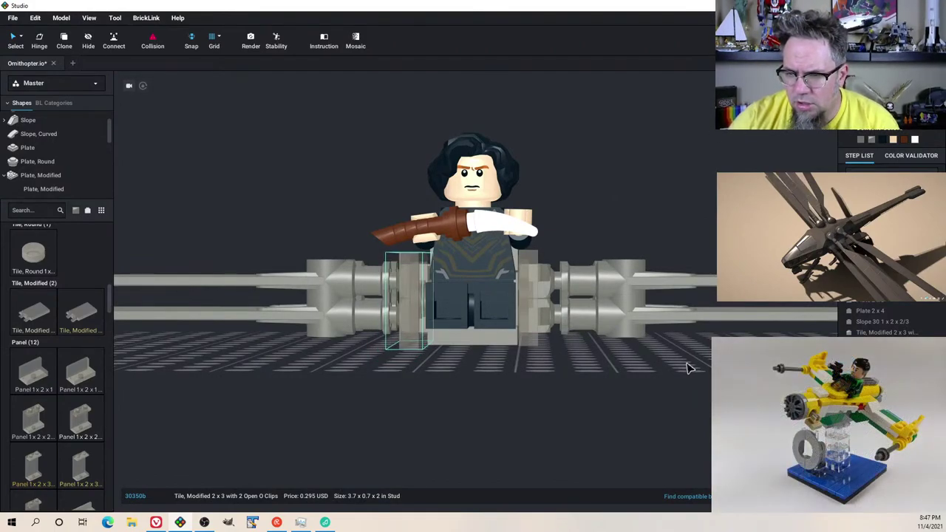
Step: Delete the 2 x 4 plate from the underside of the fuselage, directly behind the cockpit walls
{"action": "right_click_drag", "start_coordinate": [687, 368], "coordinate": [635, 411]}
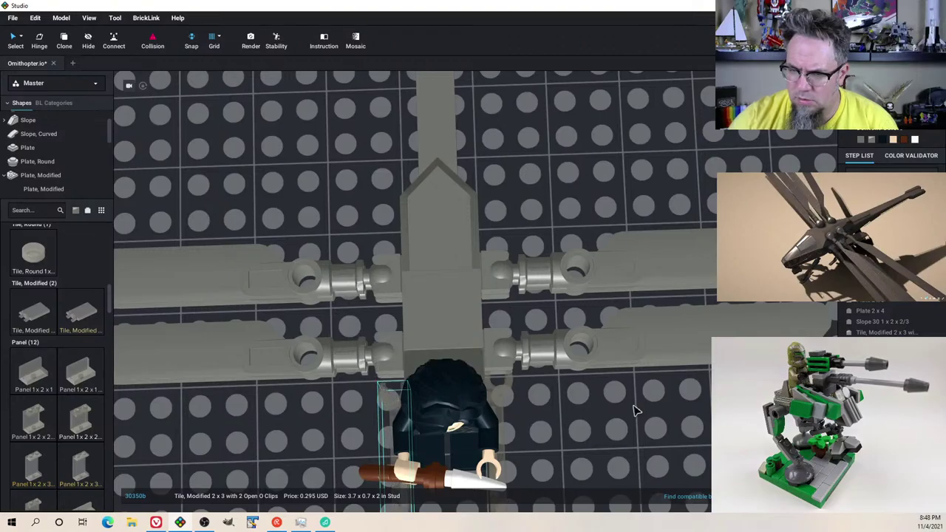
{"action": "right_click_drag", "start_coordinate": [633, 410], "coordinate": [630, 347]}
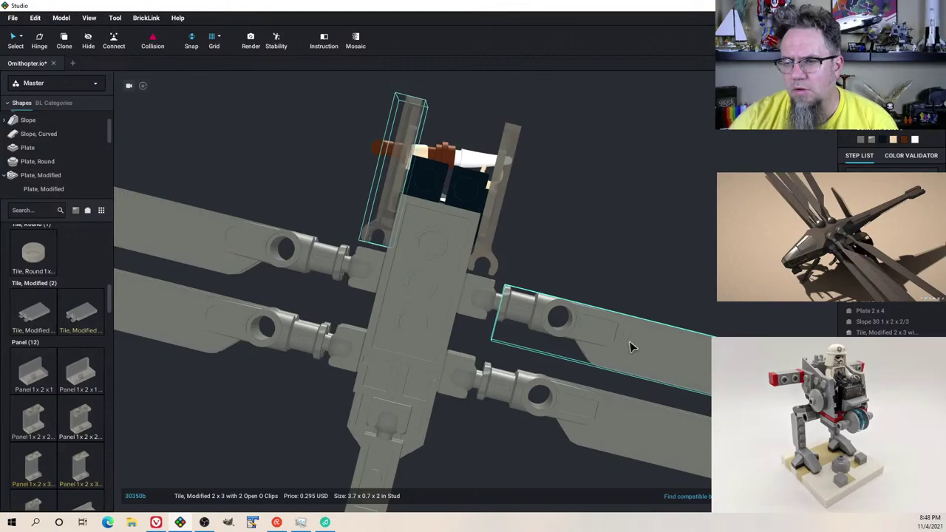
{"action": "right_click_drag", "start_coordinate": [637, 348], "coordinate": [591, 404]}
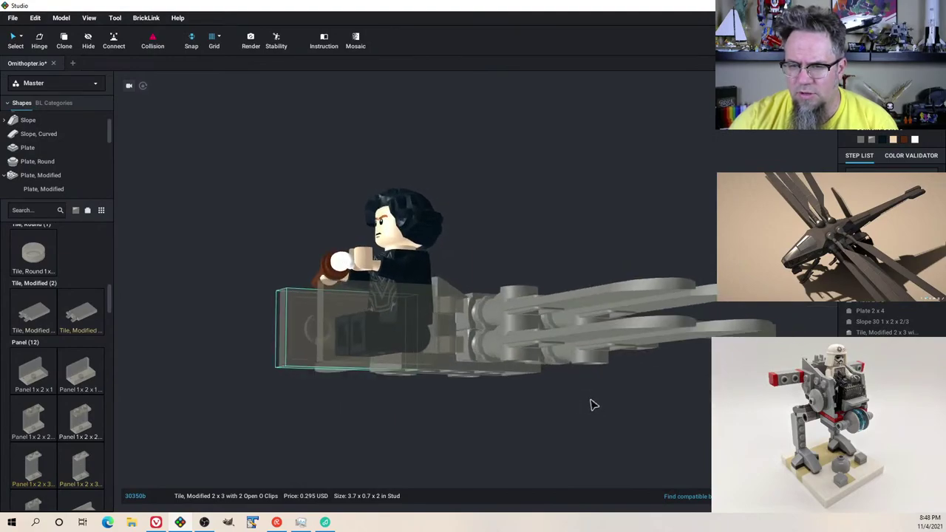
{"action": "left_click", "coordinate": [503, 439]}
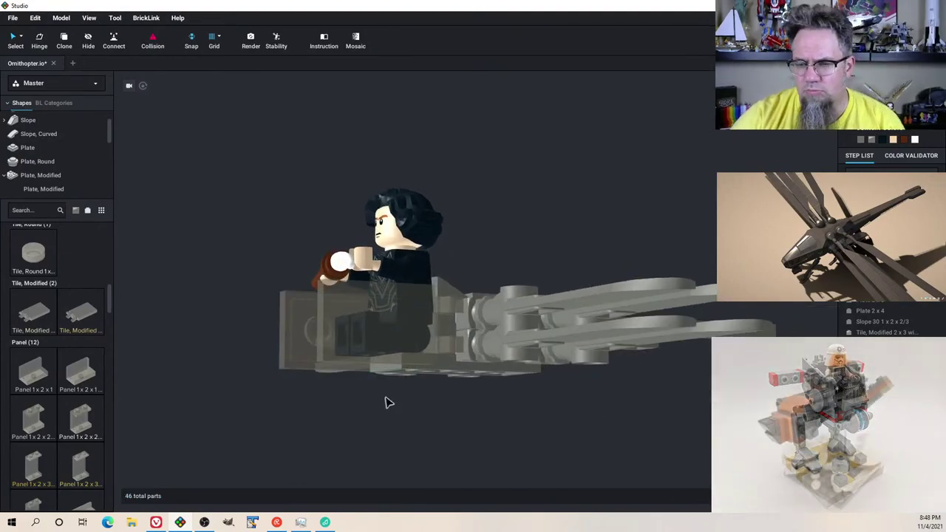
{"action": "right_click_drag", "start_coordinate": [384, 401], "coordinate": [397, 357]}
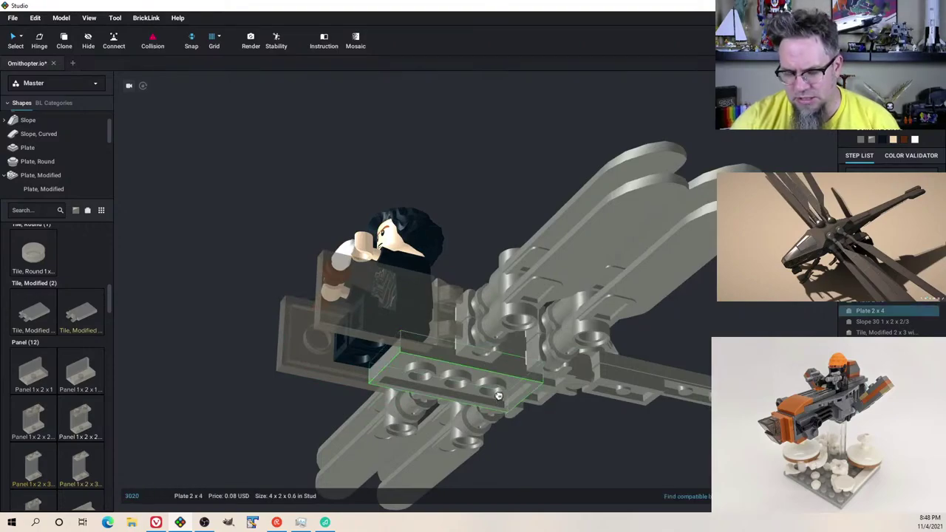
{"action": "key", "text": "Delete"}
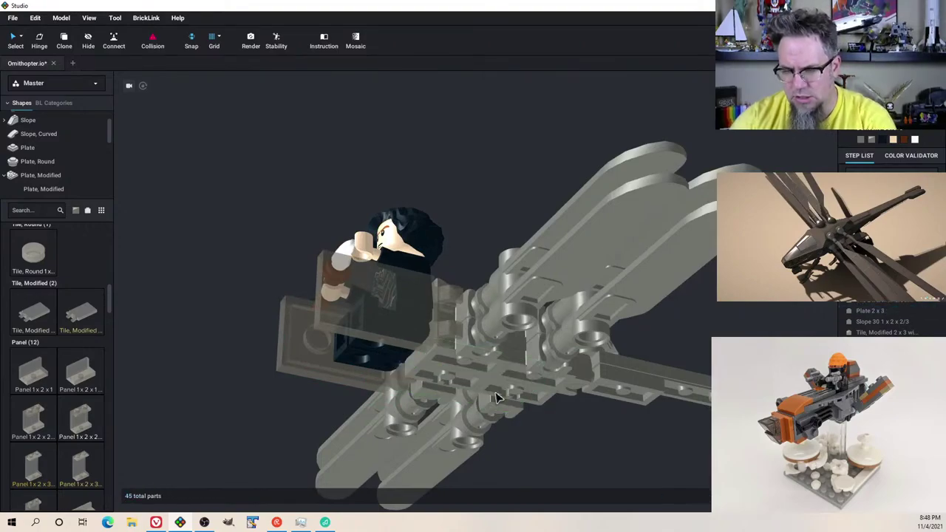
Step: Browse the part library from plates and tiles through panels, doors and window glass for a part to use on the fuselage
{"action": "left_click", "coordinate": [33, 151]}
{"action": "scroll", "coordinate": [46, 363], "scroll_direction": "down", "scroll_amount": 10}
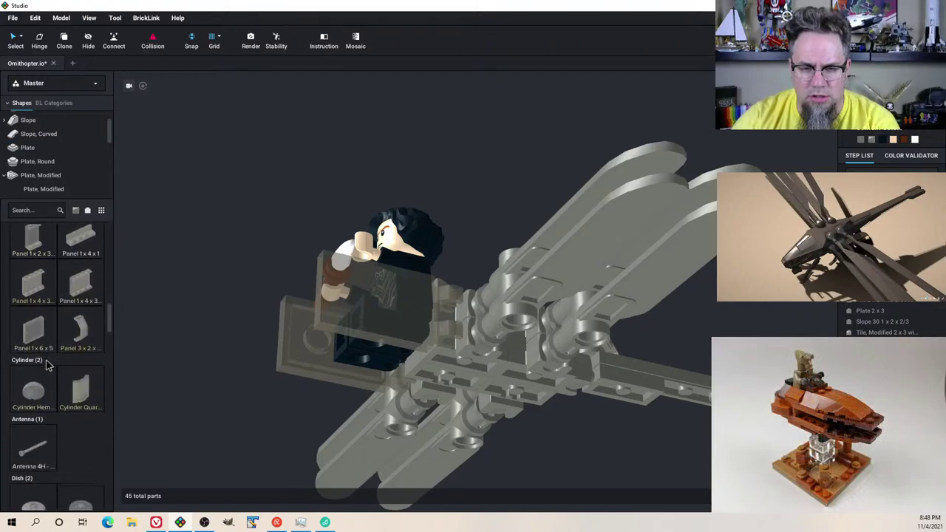
{"action": "scroll", "coordinate": [46, 363], "scroll_direction": "up", "scroll_amount": 8}
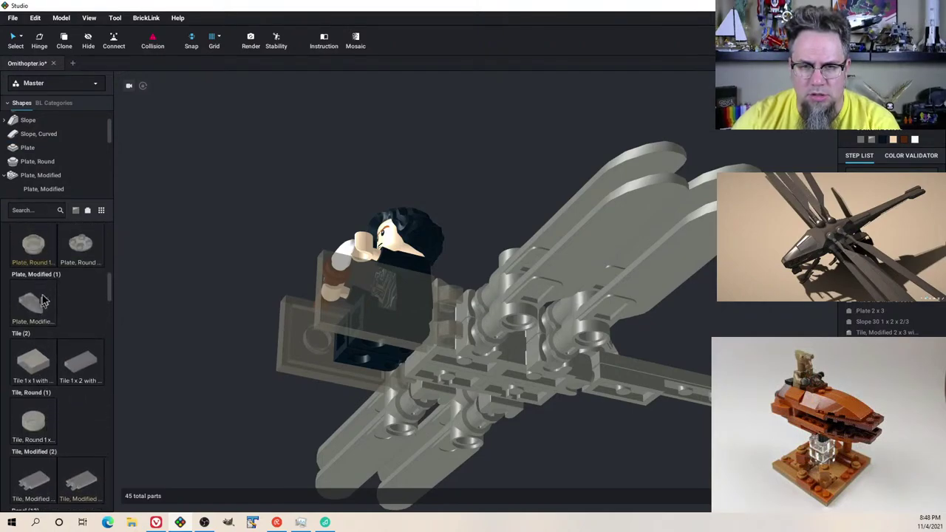
{"action": "scroll", "coordinate": [63, 318], "scroll_direction": "down", "scroll_amount": 6}
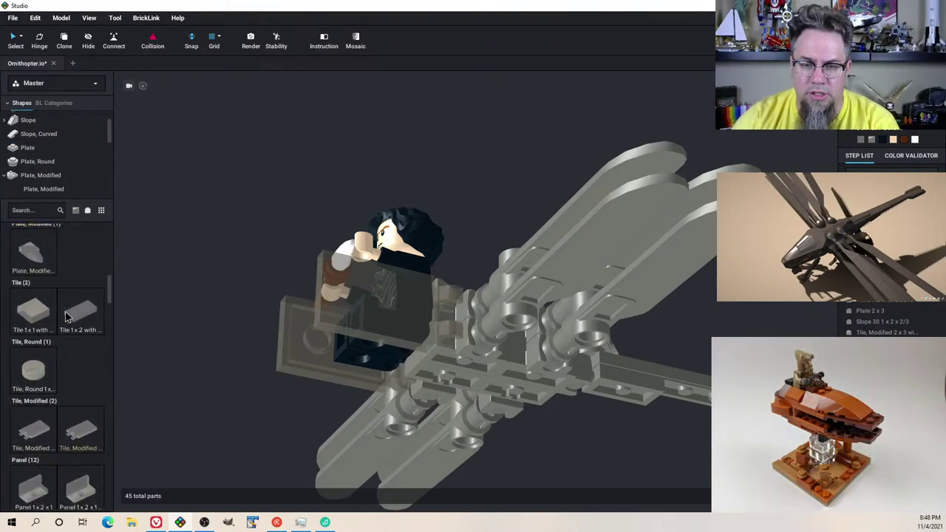
{"action": "scroll", "coordinate": [67, 320], "scroll_direction": "down", "scroll_amount": 8}
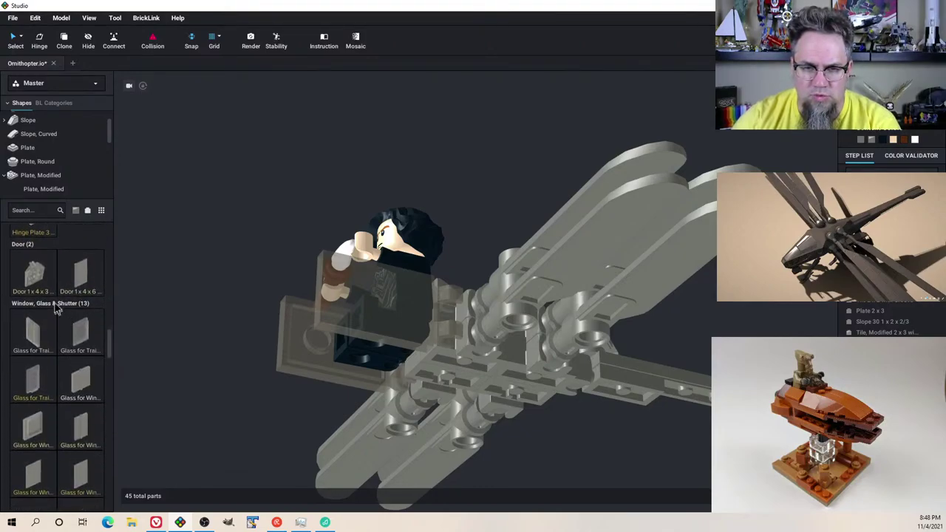
Step: Try the Door 1 x 4 x 3 2/3 with 6 Holes and Locking 2 Fingers Hinge in front of the cockpit
{"action": "right_click_drag", "start_coordinate": [194, 275], "coordinate": [179, 313]}
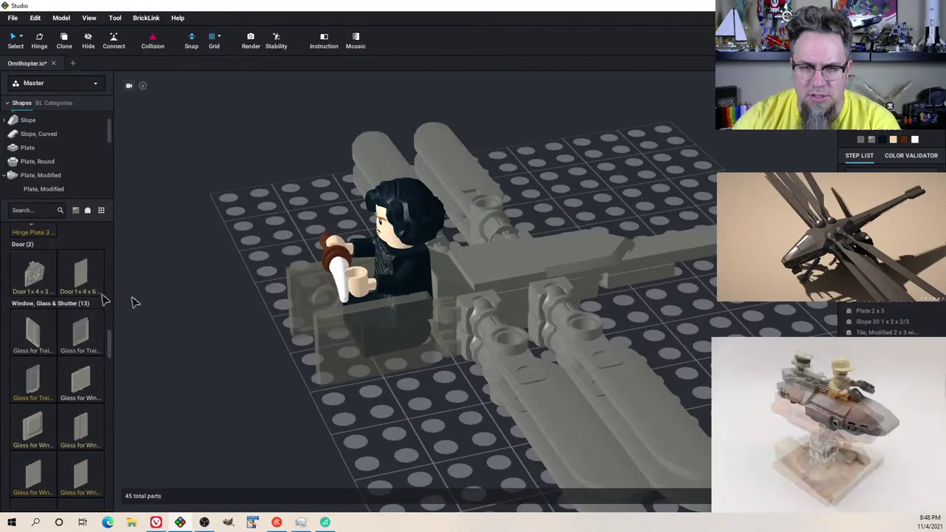
{"action": "left_click", "coordinate": [45, 271]}
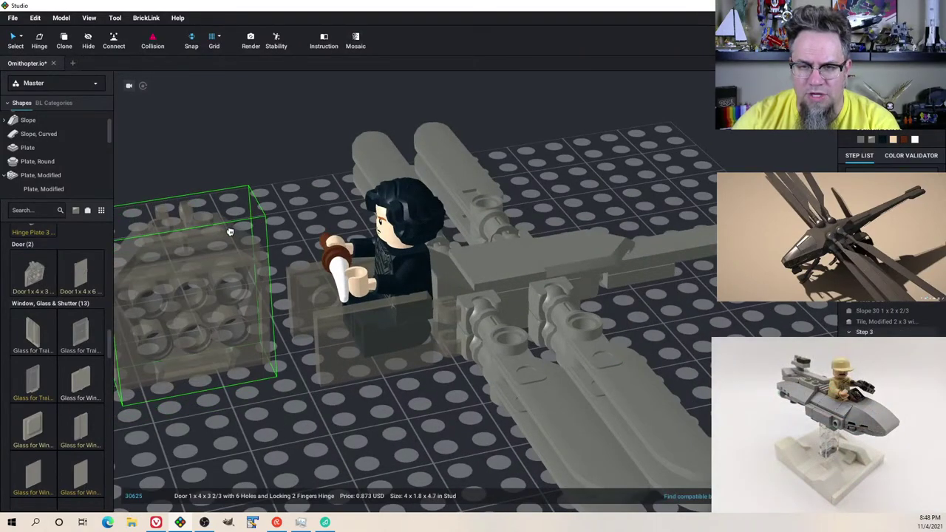
{"action": "key", "text": "Escape"}
Step: Place a Glass For Train Front 6 x 14 x 7 1/3 over the minifigure to test it as a canopy
{"action": "scroll", "coordinate": [78, 356], "scroll_direction": "down", "scroll_amount": 3}
{"action": "scroll", "coordinate": [80, 362], "scroll_direction": "down", "scroll_amount": 3}
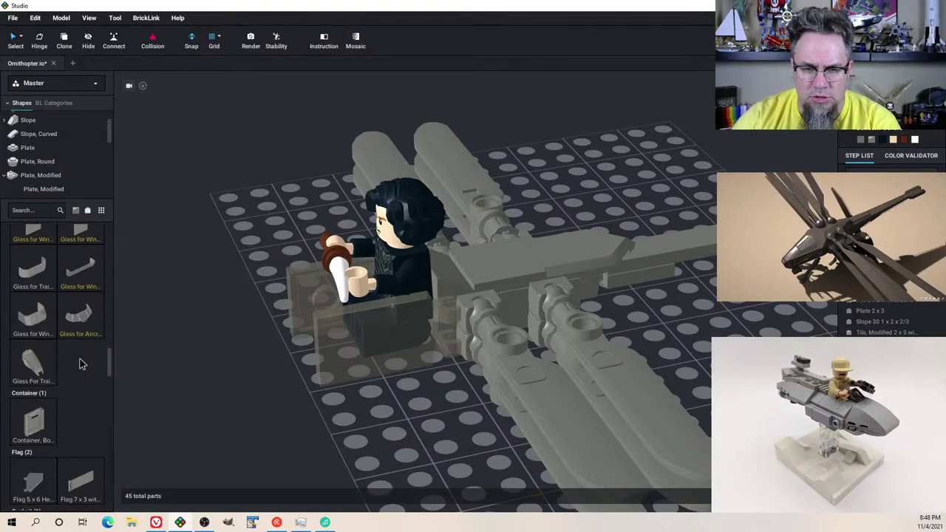
{"action": "left_click_drag", "start_coordinate": [33, 353], "coordinate": [456, 254]}
{"action": "scroll", "coordinate": [335, 237], "scroll_direction": "down", "scroll_amount": 3}
{"action": "right_click_drag", "start_coordinate": [362, 326], "coordinate": [513, 337]}
{"action": "left_click_drag", "start_coordinate": [513, 338], "coordinate": [496, 332]}
{"action": "right_click_drag", "start_coordinate": [501, 333], "coordinate": [415, 341]}
{"action": "left_click_drag", "start_coordinate": [510, 197], "coordinate": [513, 216]}
{"action": "right_click_drag", "start_coordinate": [526, 229], "coordinate": [467, 238]}
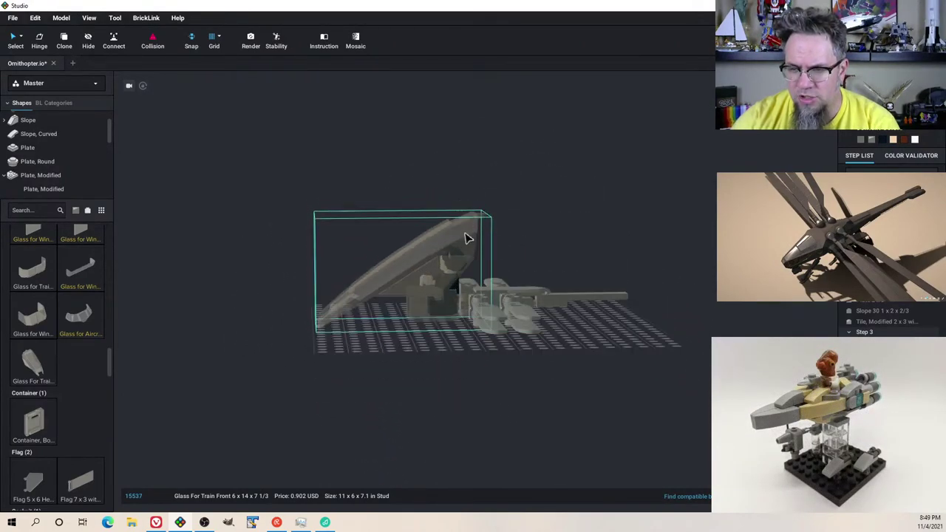
Step: Move the train front glass clear of the ornithopter and rotate it so its slope faces the opposite way
{"action": "left_click_drag", "start_coordinate": [378, 254], "coordinate": [319, 286]}
{"action": "key", "text": "Up"}
{"action": "key", "text": "Left"}
{"action": "key", "text": "Down"}
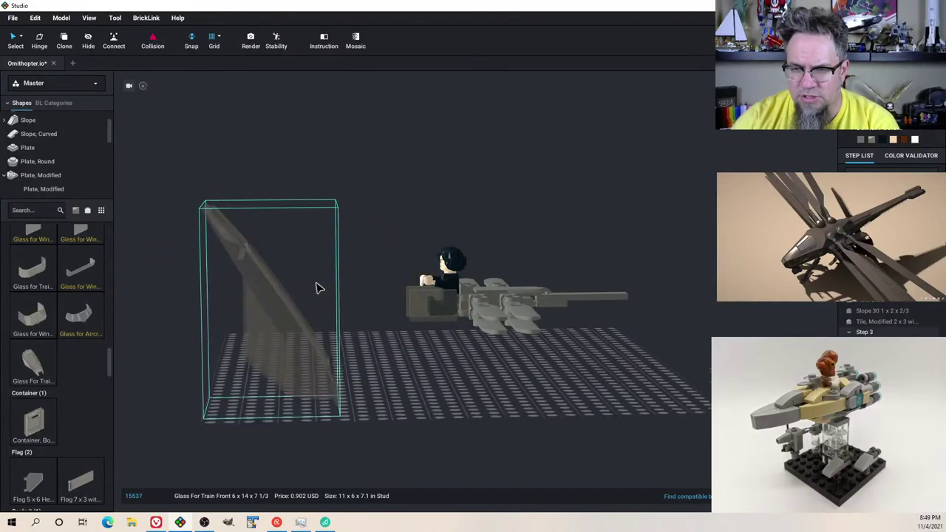
{"action": "key", "text": "Down"}
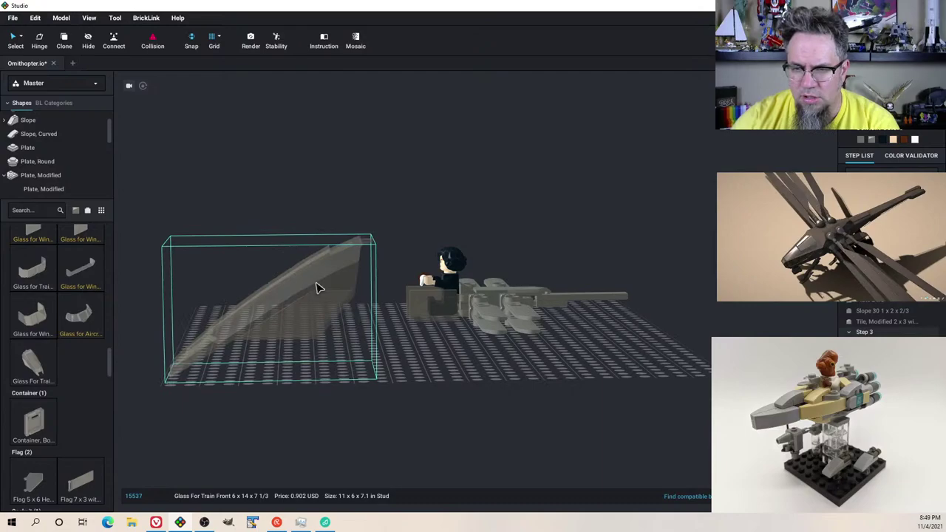
{"action": "key", "text": "Right"}
{"action": "key", "text": "Right"}
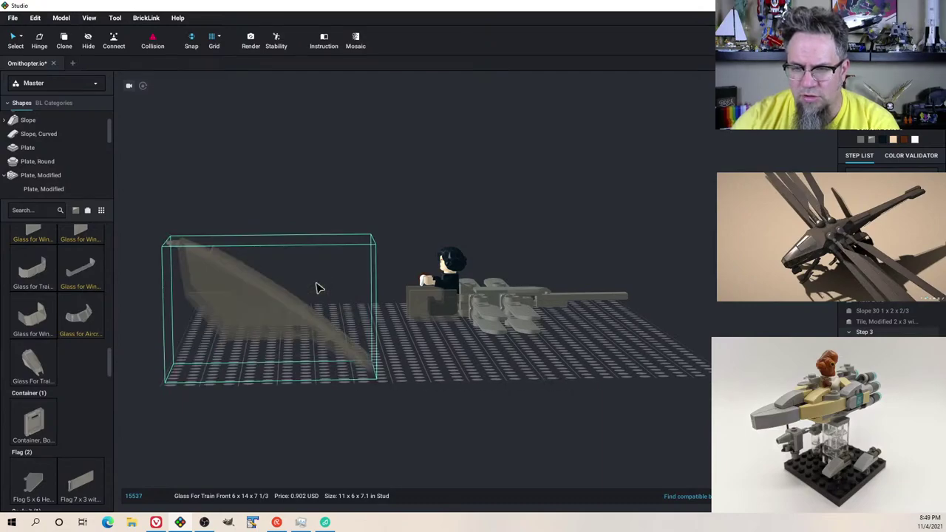
Step: Tilt the train front glass with the Hinge tool so it lies nearly flat with its side walls downward
{"action": "right_click_drag", "start_coordinate": [319, 288], "coordinate": [337, 297]}
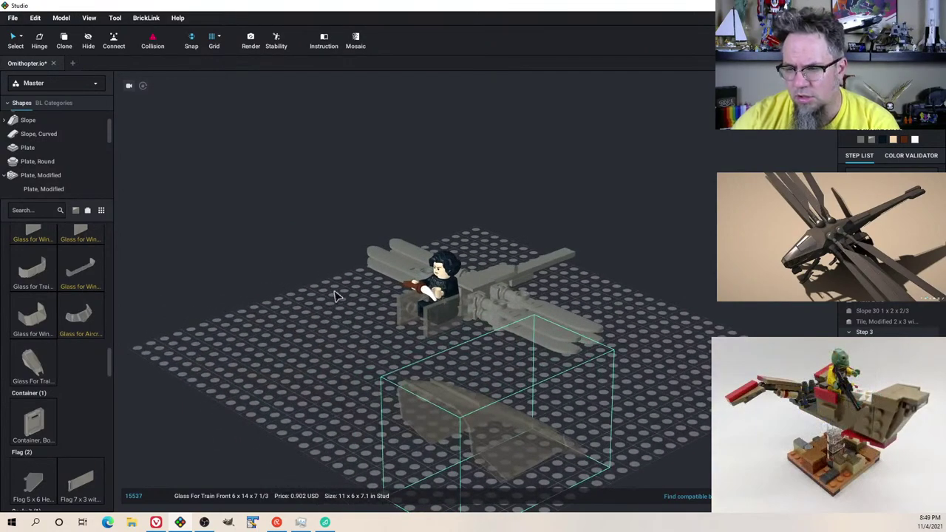
{"action": "right_click_drag", "start_coordinate": [561, 407], "coordinate": [505, 386]}
{"action": "key", "text": "h"}
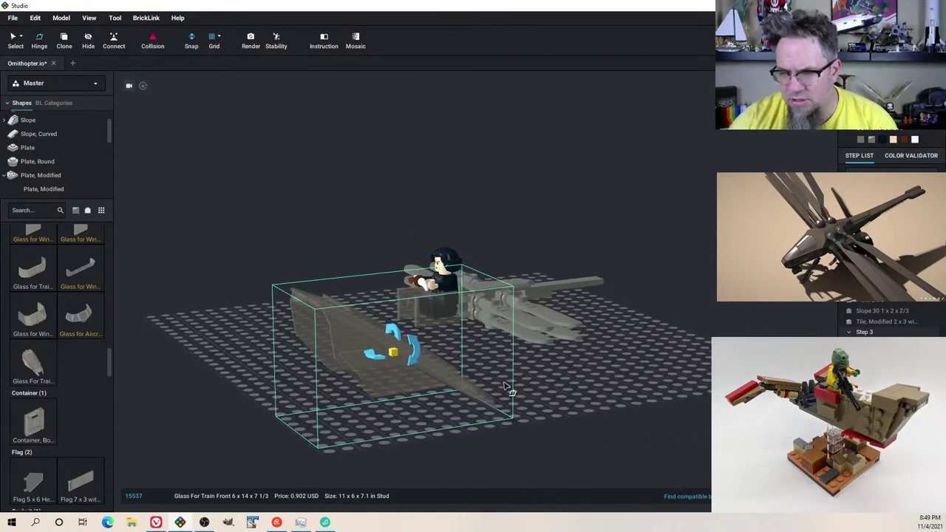
{"action": "left_click_drag", "start_coordinate": [418, 360], "coordinate": [428, 315]}
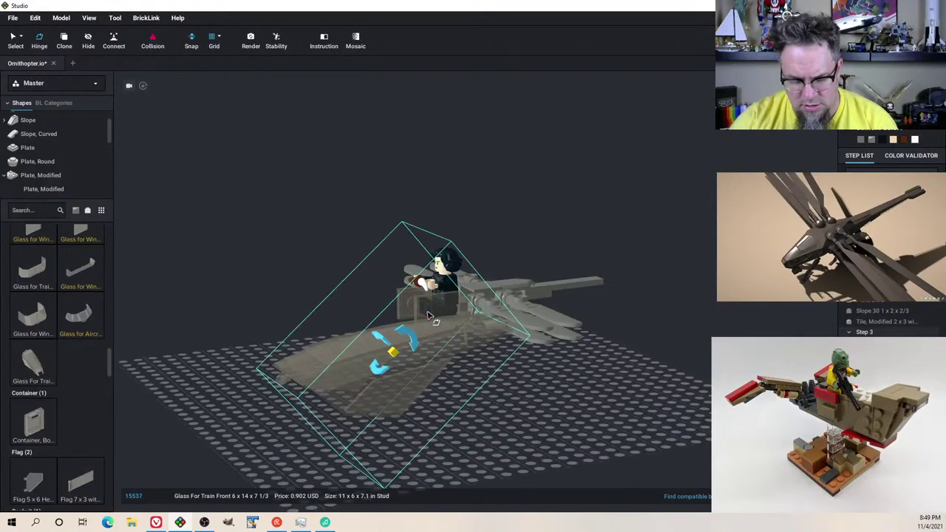
{"action": "left_click", "coordinate": [455, 394]}
Step: Compare the tilted train front glass with the ornithopter from several angles, then delete it
{"action": "right_click_drag", "start_coordinate": [457, 397], "coordinate": [565, 389]}
{"action": "middle_click_drag", "start_coordinate": [565, 389], "coordinate": [543, 364]}
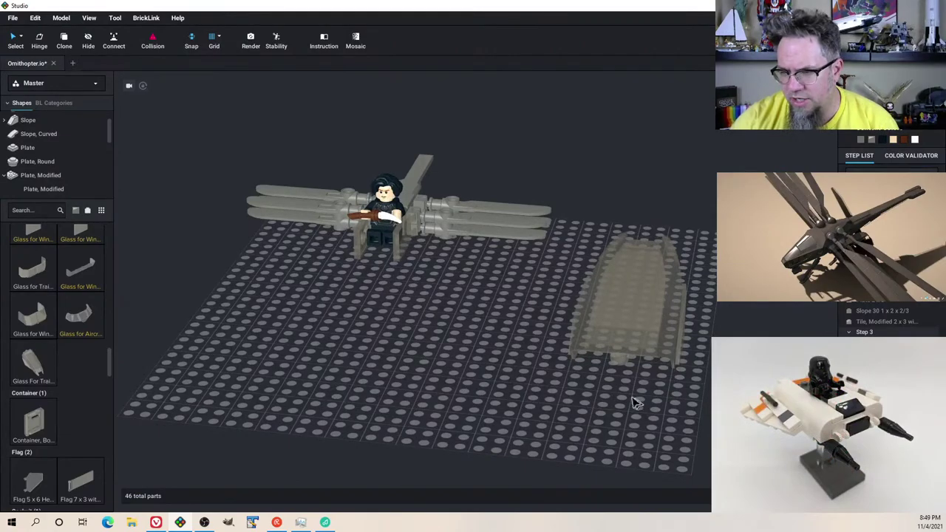
{"action": "right_click_drag", "start_coordinate": [633, 403], "coordinate": [606, 397]}
{"action": "left_click", "coordinate": [309, 240]}
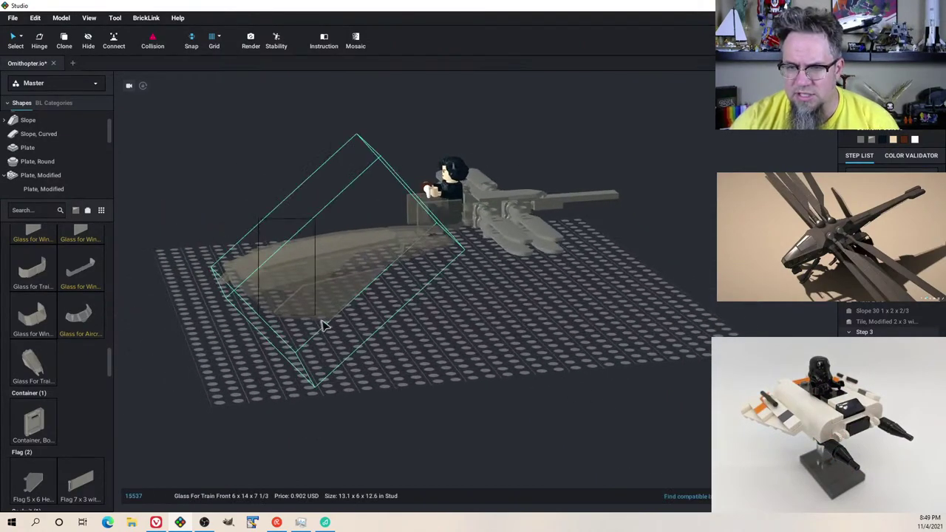
{"action": "key", "text": "Delete"}
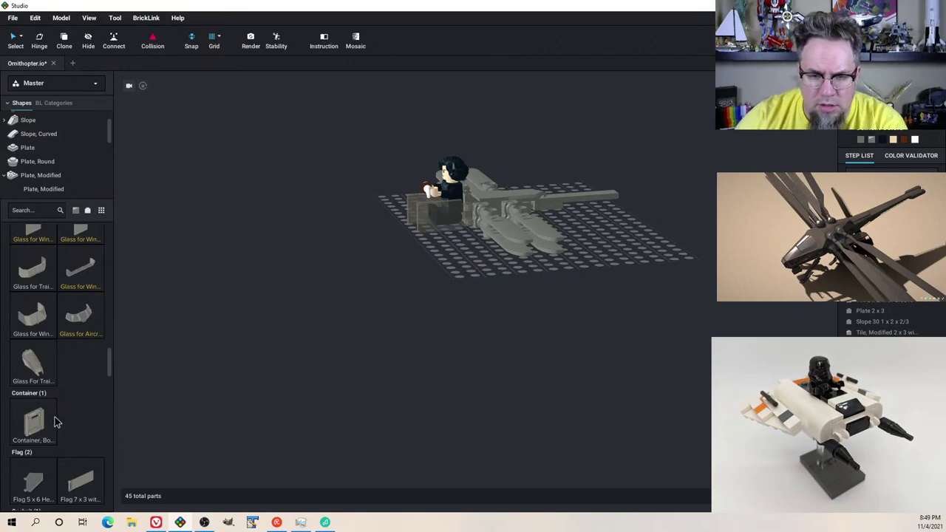
Step: Try more canopy parts beside the ornithopter, including the Windscreen 6 x 4 x 1 1/3 Pointed, and delete them
{"action": "left_click_drag", "start_coordinate": [20, 491], "coordinate": [39, 421]}
{"action": "scroll", "coordinate": [36, 421], "scroll_direction": "down", "scroll_amount": 3}
{"action": "left_click_drag", "start_coordinate": [82, 357], "coordinate": [447, 262]}
{"action": "key", "text": "Delete"}
{"action": "scroll", "coordinate": [29, 436], "scroll_direction": "down", "scroll_amount": 6}
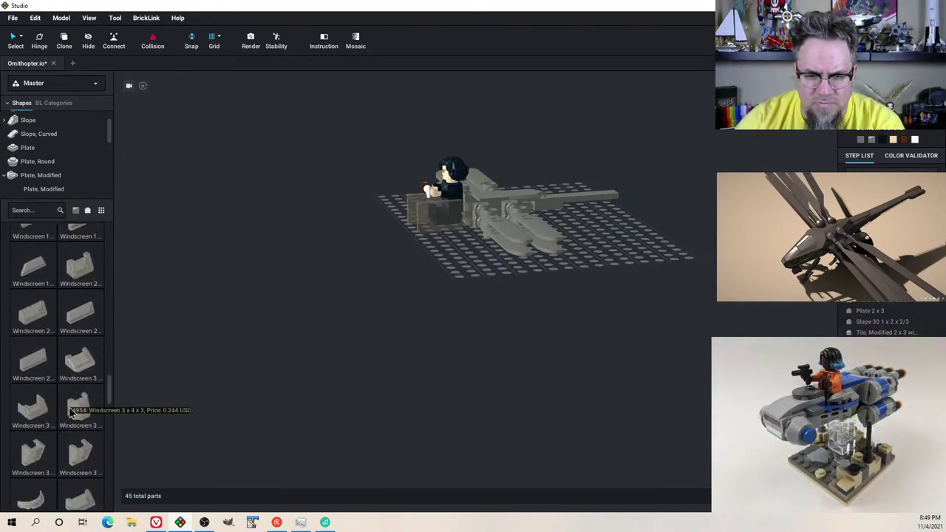
{"action": "scroll", "coordinate": [71, 414], "scroll_direction": "down", "scroll_amount": 5}
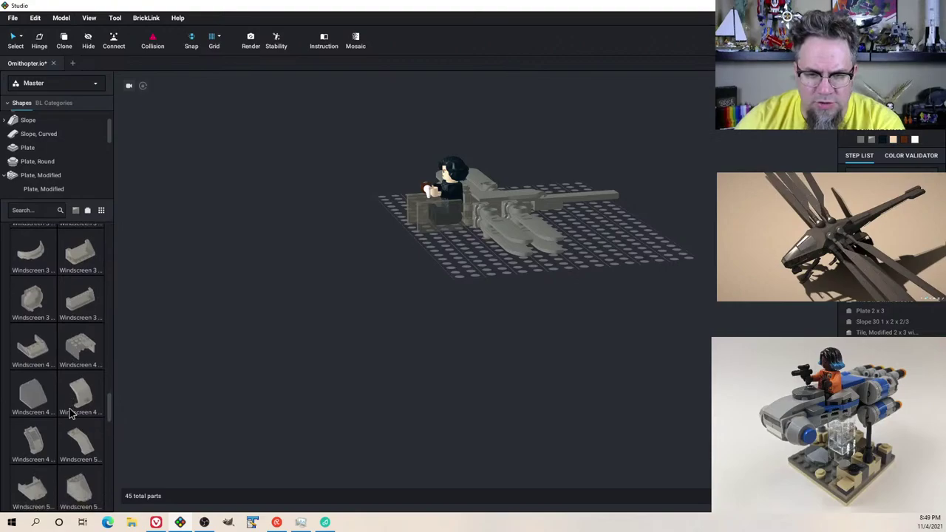
{"action": "scroll", "coordinate": [71, 413], "scroll_direction": "down", "scroll_amount": 5}
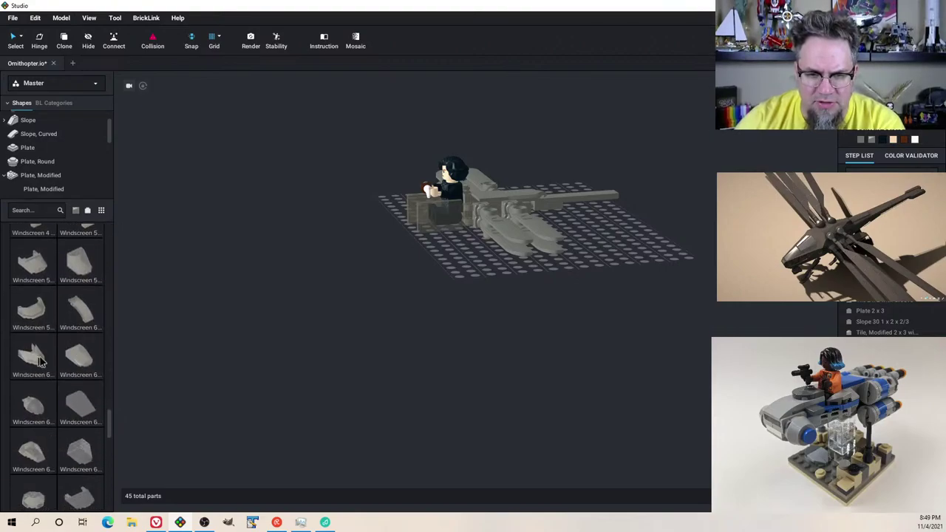
{"action": "left_click_drag", "start_coordinate": [47, 364], "coordinate": [307, 279]}
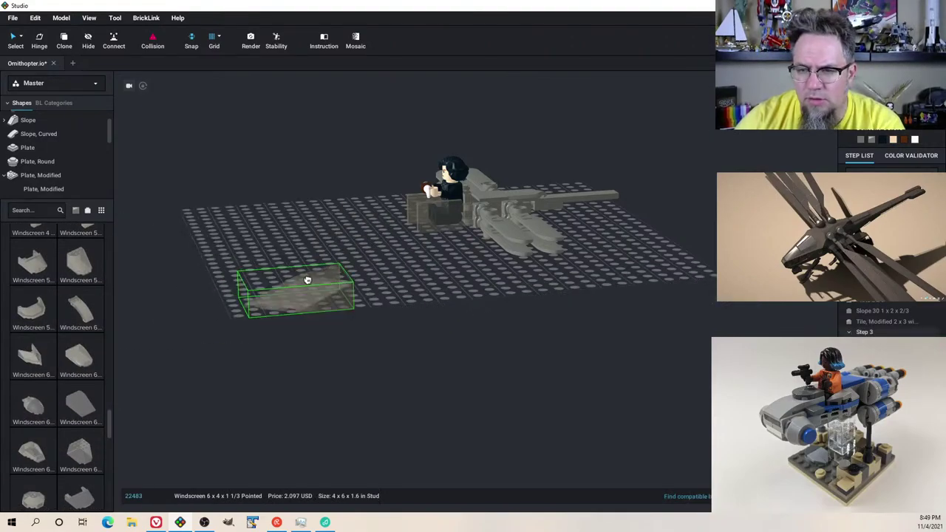
{"action": "key", "text": "Delete"}
Step: Place a Bionicle 1 x 3 Tooth with Axle Hole on the grid in front of the cockpit, turned lengthwise to the craft
{"action": "scroll", "coordinate": [73, 419], "scroll_direction": "down", "scroll_amount": 2}
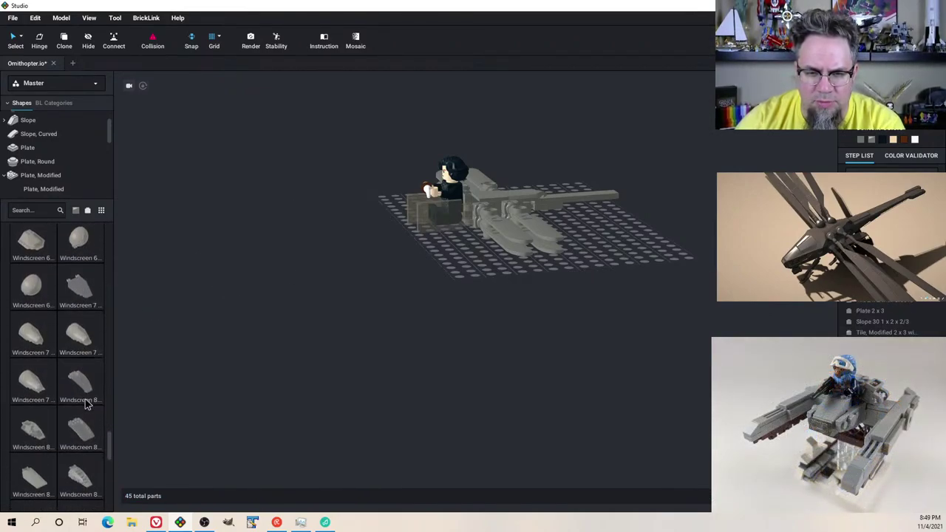
{"action": "scroll", "coordinate": [85, 403], "scroll_direction": "down", "scroll_amount": 5}
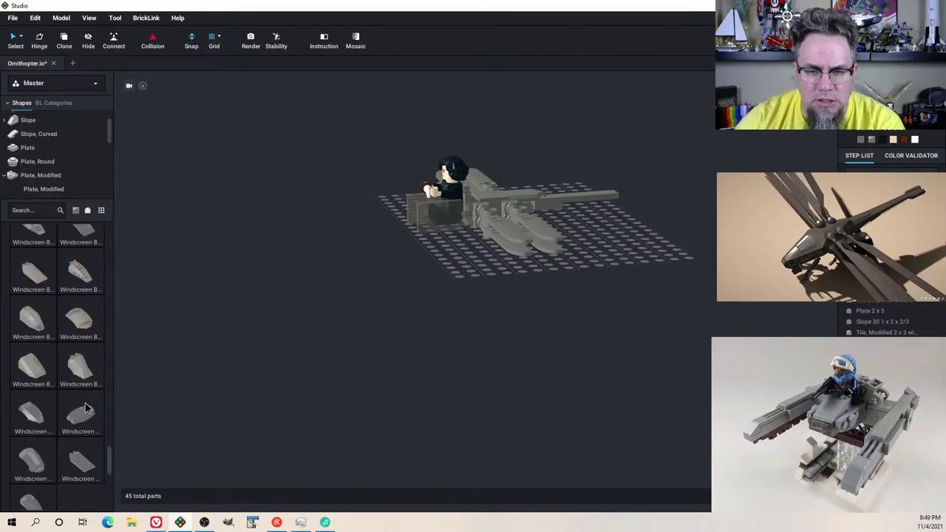
{"action": "scroll", "coordinate": [85, 407], "scroll_direction": "down", "scroll_amount": 5}
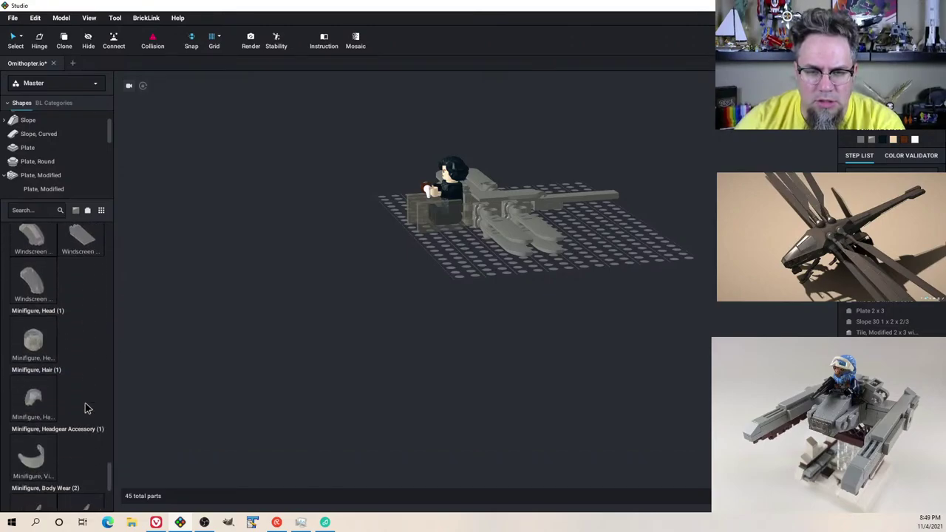
{"action": "scroll", "coordinate": [85, 407], "scroll_direction": "down", "scroll_amount": 5}
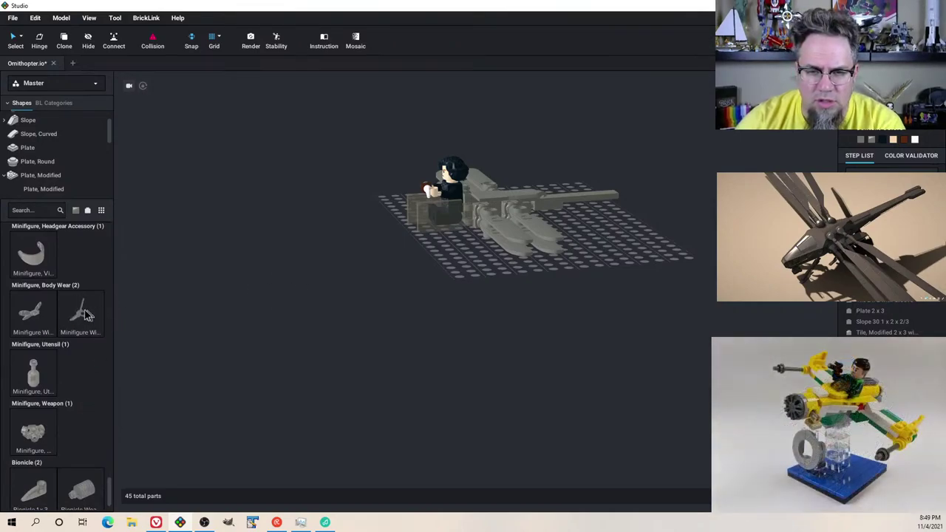
{"action": "scroll", "coordinate": [67, 384], "scroll_direction": "down", "scroll_amount": 1}
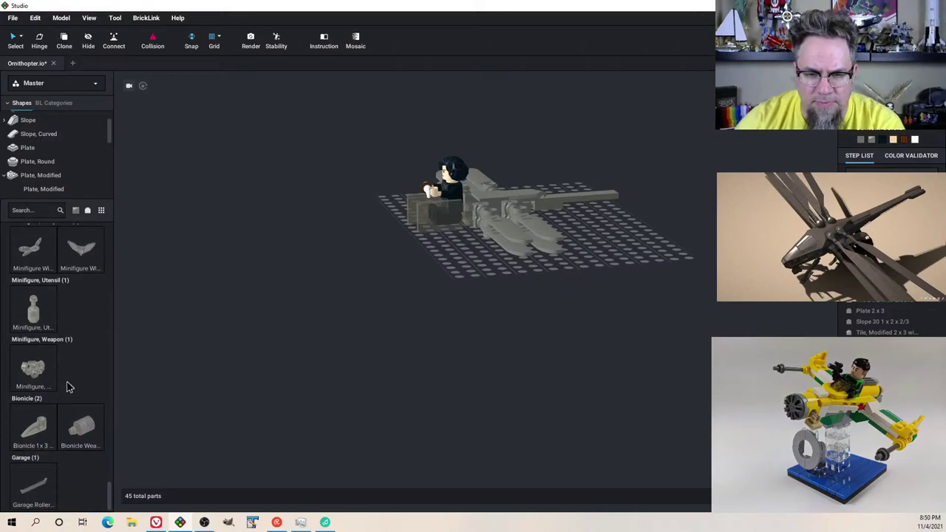
{"action": "left_click", "coordinate": [40, 436]}
{"action": "right_click_drag", "start_coordinate": [387, 295], "coordinate": [395, 262]}
{"action": "key", "text": "Right"}
{"action": "key", "text": "Up"}
{"action": "key", "text": "Up"}
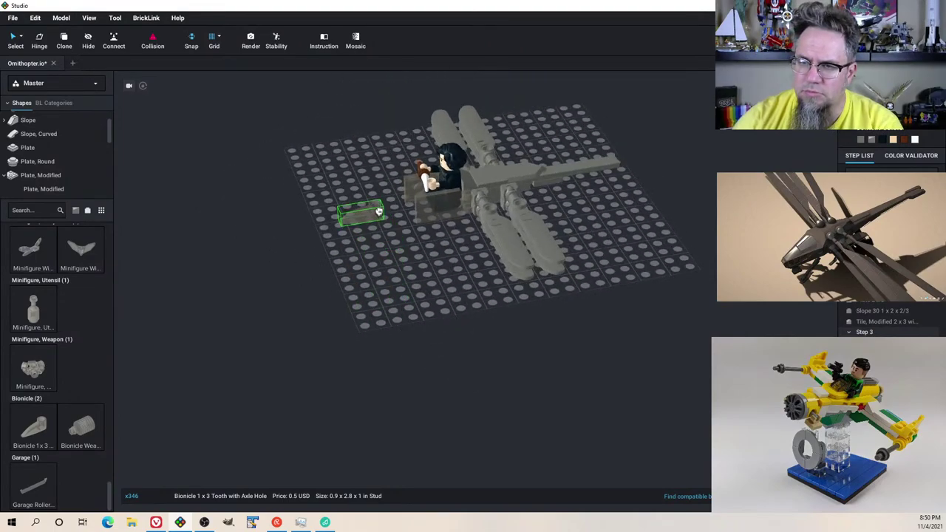
{"action": "left_click", "coordinate": [362, 210]}
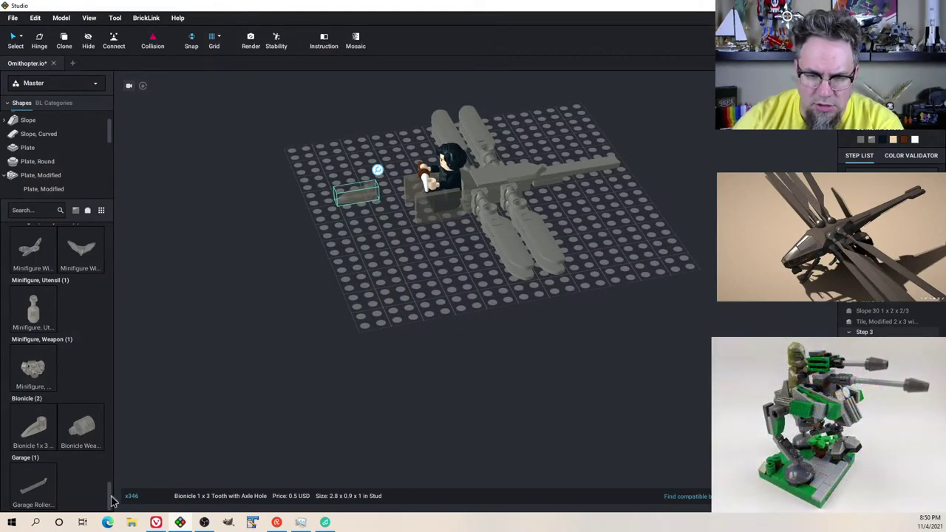
Step: Place a Slope 30 1 x 1 x 2/3, a Slope 45 2 x 2 and a Slope, Curved 2 x 2 Lip in front of the cockpit
{"action": "left_click_drag", "start_coordinate": [109, 505], "coordinate": [116, 237]}
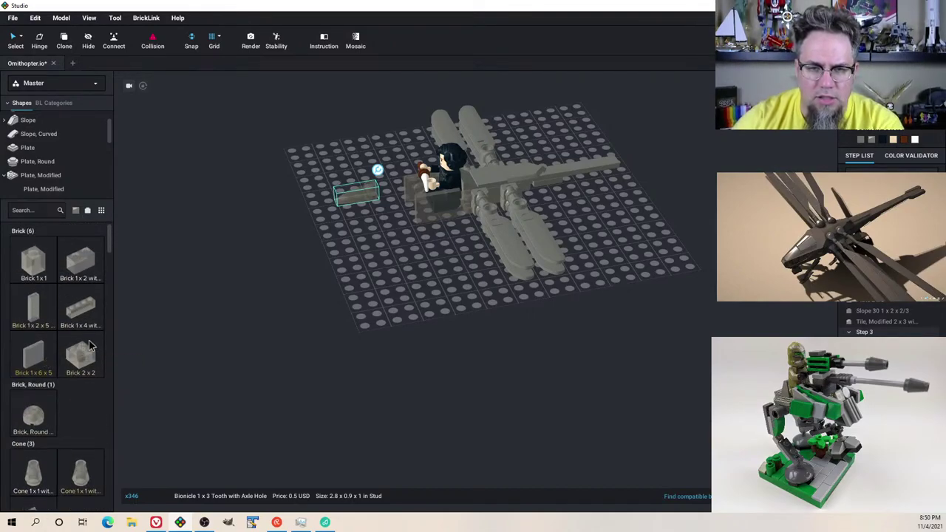
{"action": "scroll", "coordinate": [85, 355], "scroll_direction": "down", "scroll_amount": 5}
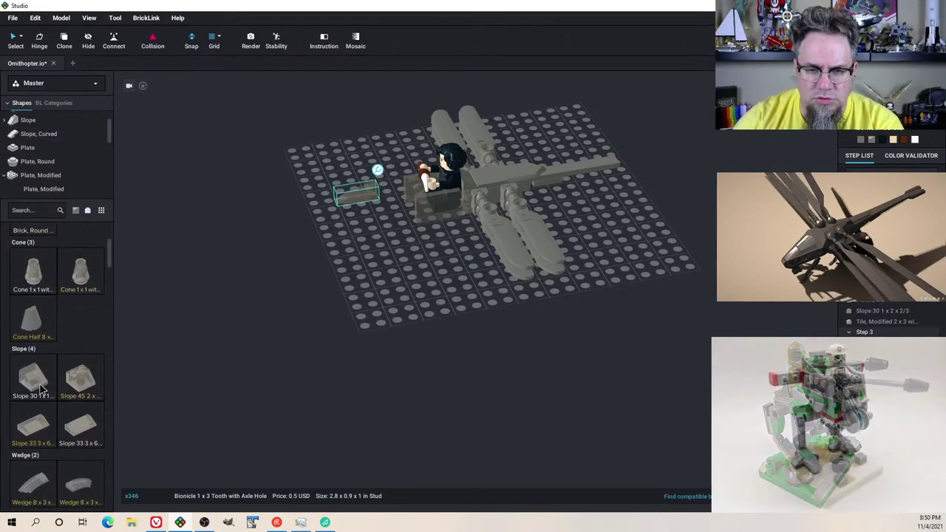
{"action": "left_click", "coordinate": [50, 381]}
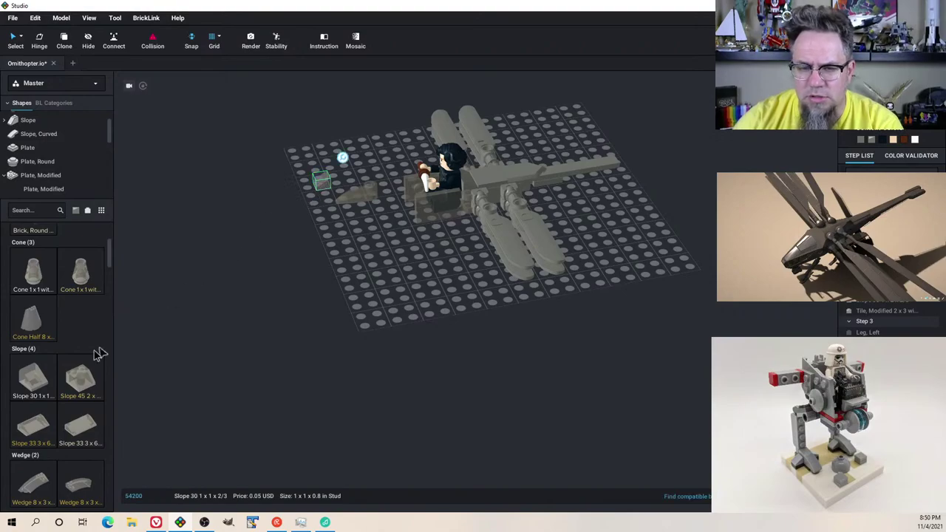
{"action": "left_click", "coordinate": [100, 381]}
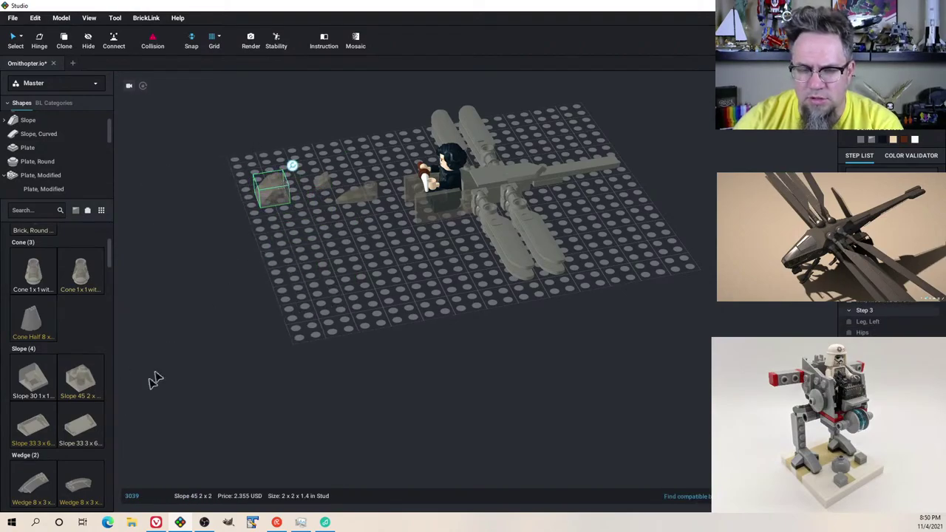
{"action": "scroll", "coordinate": [65, 421], "scroll_direction": "down", "scroll_amount": 4}
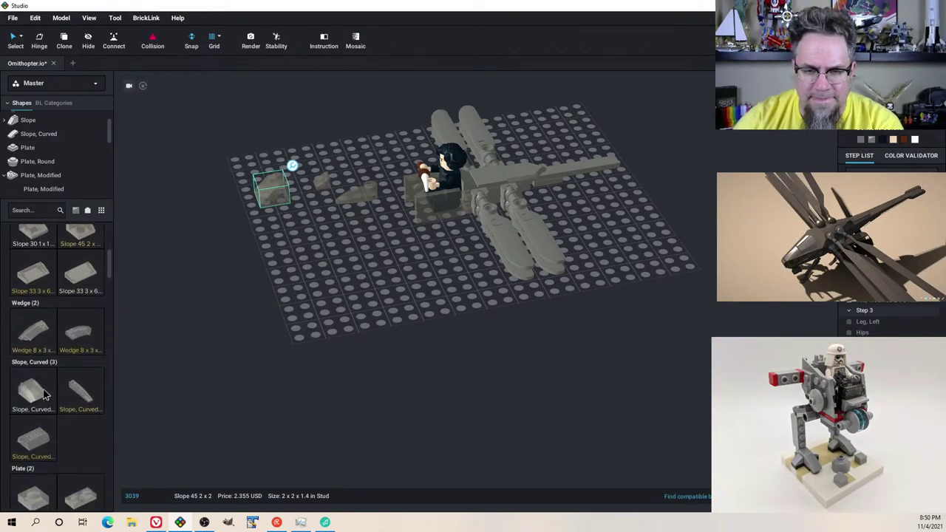
{"action": "left_click", "coordinate": [46, 393]}
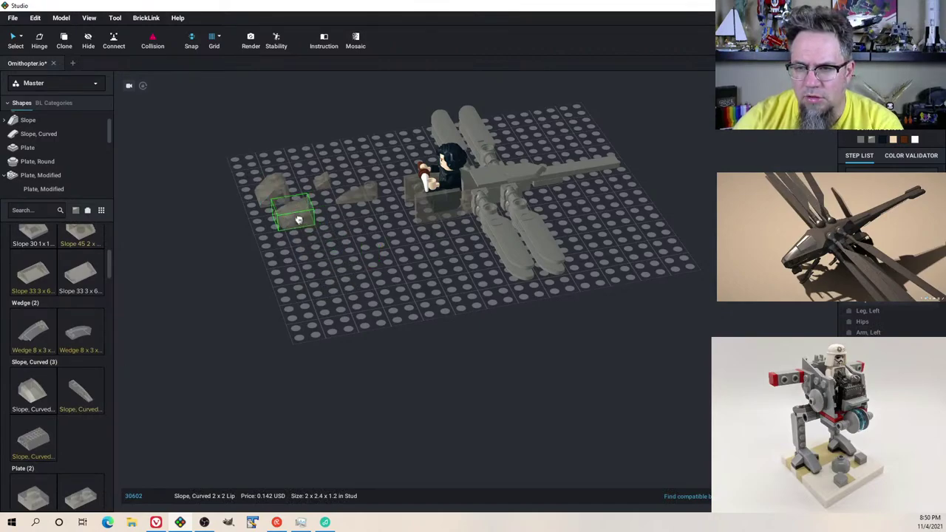
Step: Place a Plate, Modified 1 x 1 with Tooth Horizontal beside the other loose parts in front of the cockpit
{"action": "scroll", "coordinate": [65, 421], "scroll_direction": "down", "scroll_amount": 6}
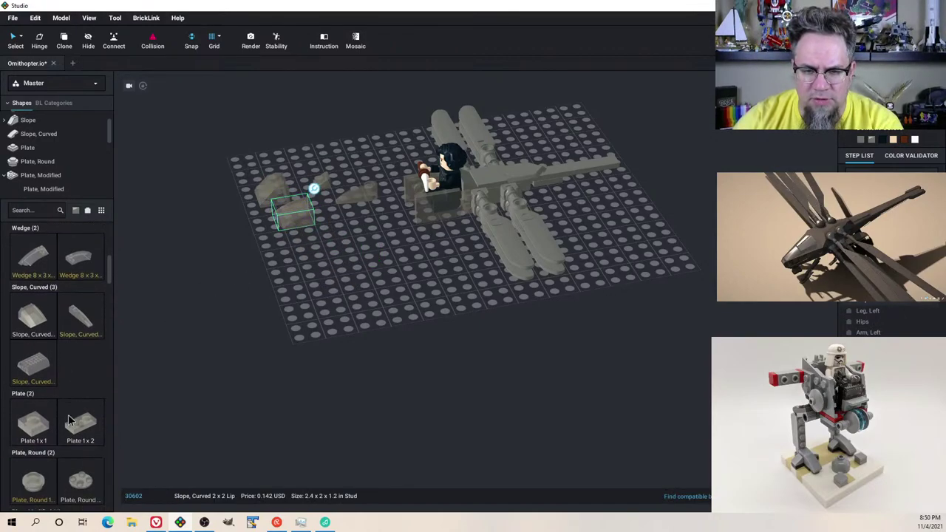
{"action": "scroll", "coordinate": [72, 414], "scroll_direction": "down", "scroll_amount": 1}
{"action": "left_click", "coordinate": [31, 340]}
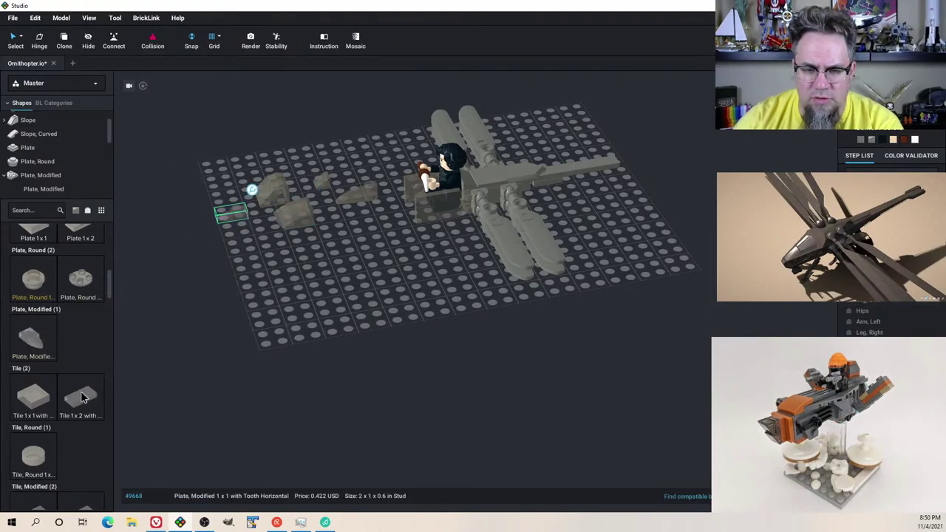
Step: Browse further through the transparent parts and try the Slope, Curved 2 x 2 Lip at the front of the cockpit
{"action": "scroll", "coordinate": [81, 397], "scroll_direction": "down", "scroll_amount": 4}
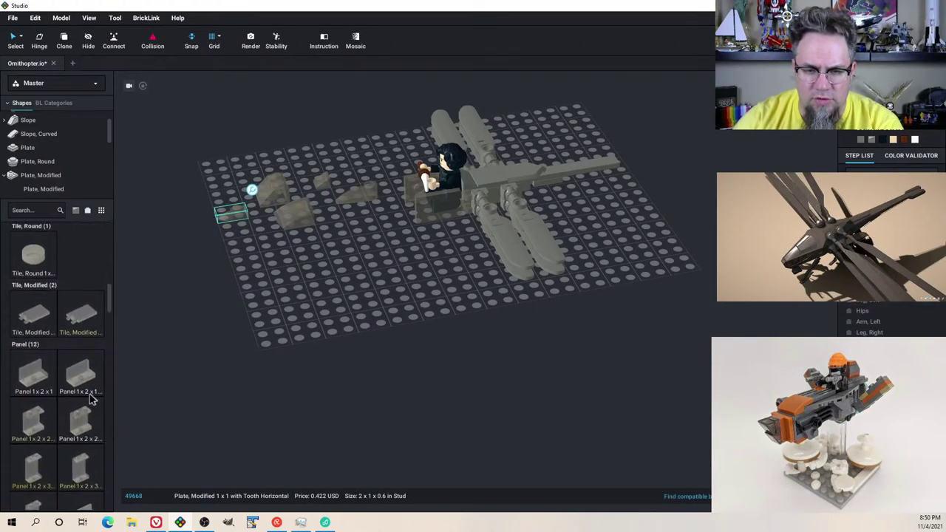
{"action": "scroll", "coordinate": [88, 395], "scroll_direction": "down", "scroll_amount": 5}
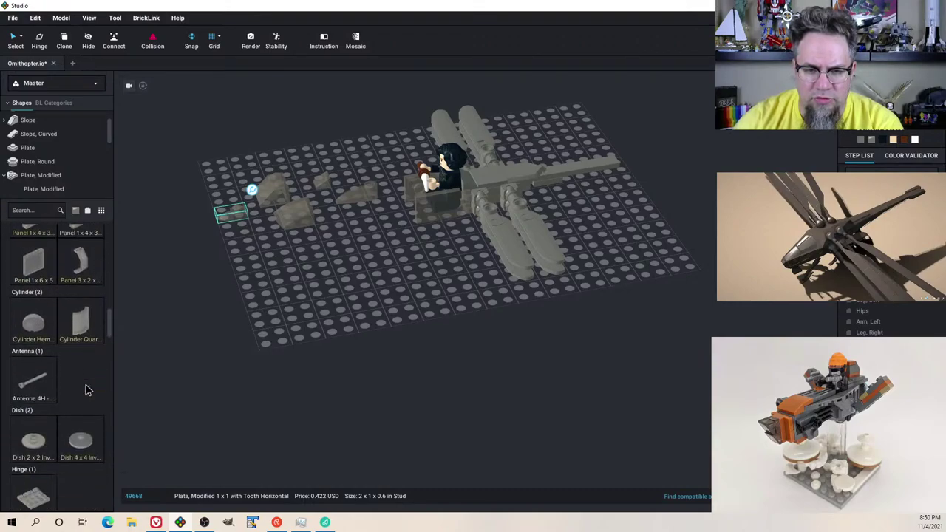
{"action": "scroll", "coordinate": [87, 390], "scroll_direction": "down", "scroll_amount": 3}
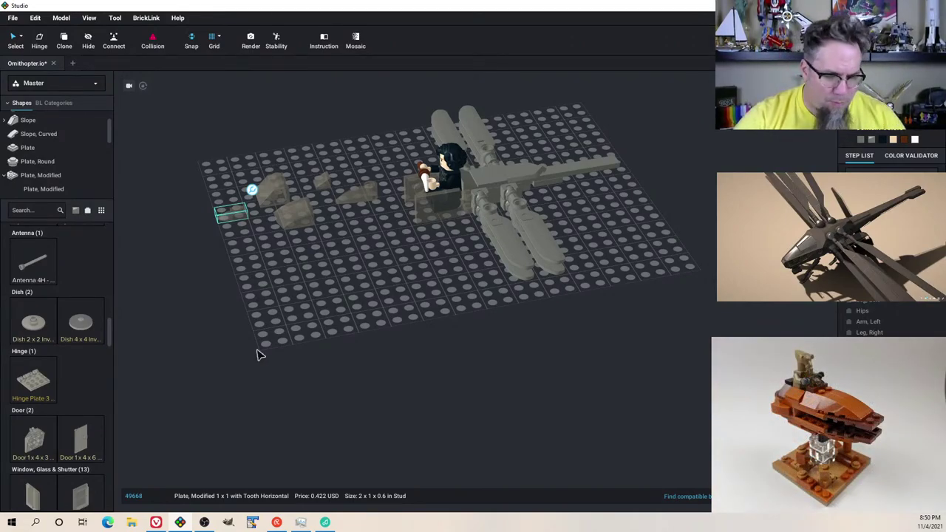
{"action": "right_click_drag", "start_coordinate": [359, 272], "coordinate": [322, 240]}
{"action": "scroll", "coordinate": [390, 286], "scroll_direction": "up", "scroll_amount": 3}
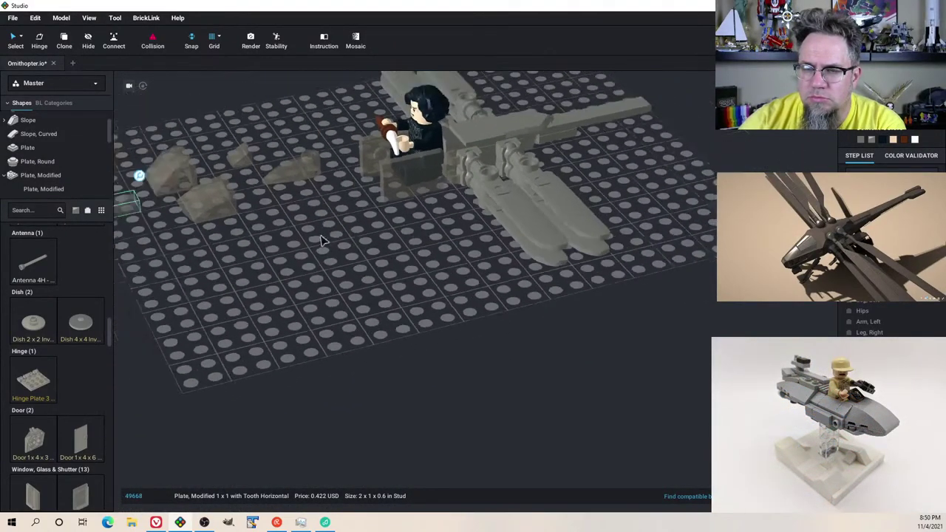
{"action": "scroll", "coordinate": [321, 240], "scroll_direction": "down", "scroll_amount": 2}
{"action": "left_click_drag", "start_coordinate": [264, 224], "coordinate": [374, 202]}
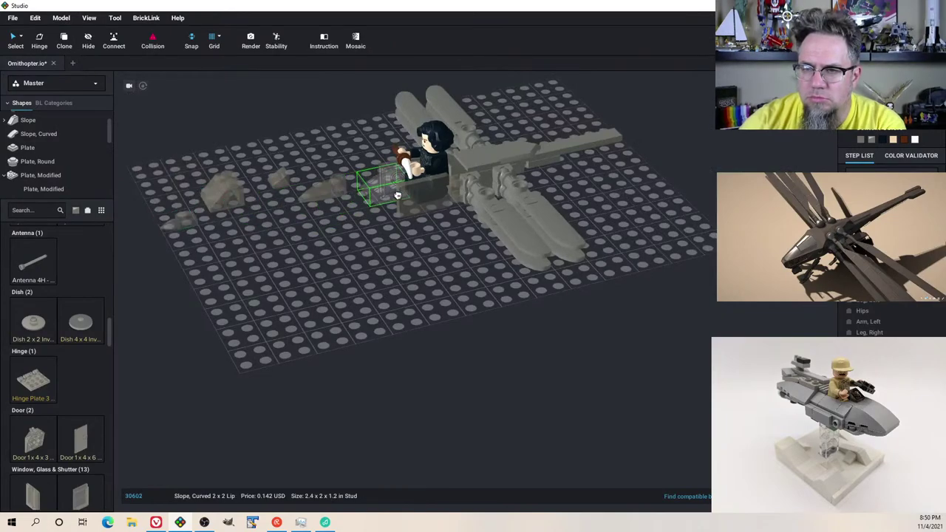
Step: Check the ornithopter reference model and lay the Slope, Curved 2 x 2 Lip and the tooth plate separately on the grid ahead of the cockpit
{"action": "right_click_drag", "start_coordinate": [396, 195], "coordinate": [342, 269]}
{"action": "key", "text": "alt+Tab"}
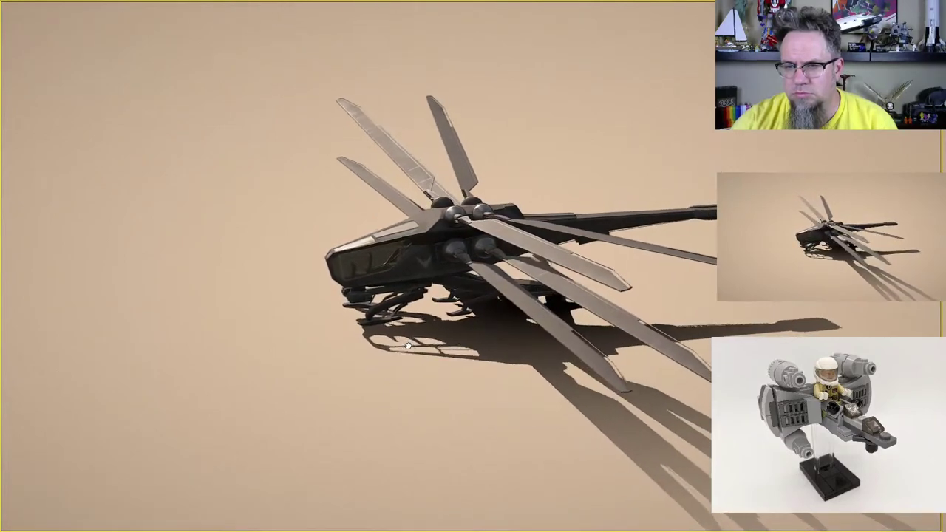
{"action": "key", "text": "alt+Tab"}
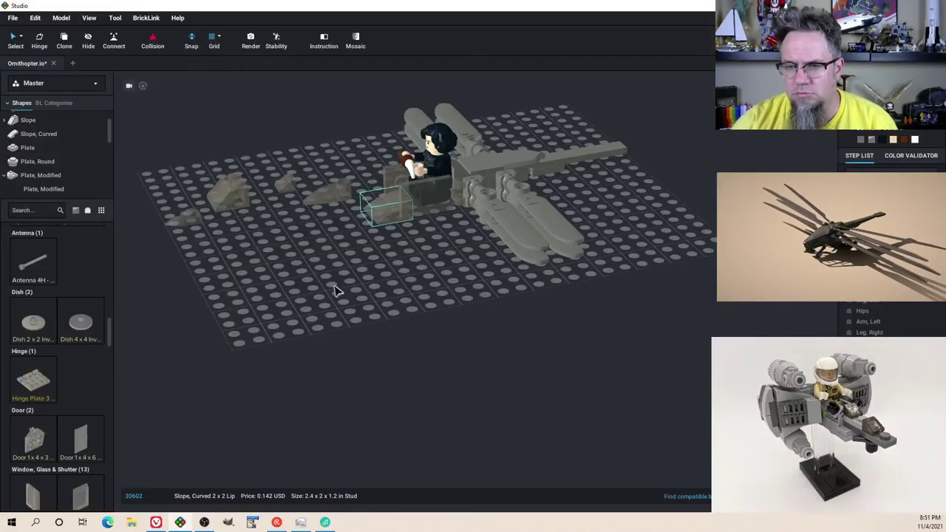
{"action": "right_click_drag", "start_coordinate": [284, 265], "coordinate": [302, 283]}
{"action": "left_click_drag", "start_coordinate": [179, 364], "coordinate": [263, 339]}
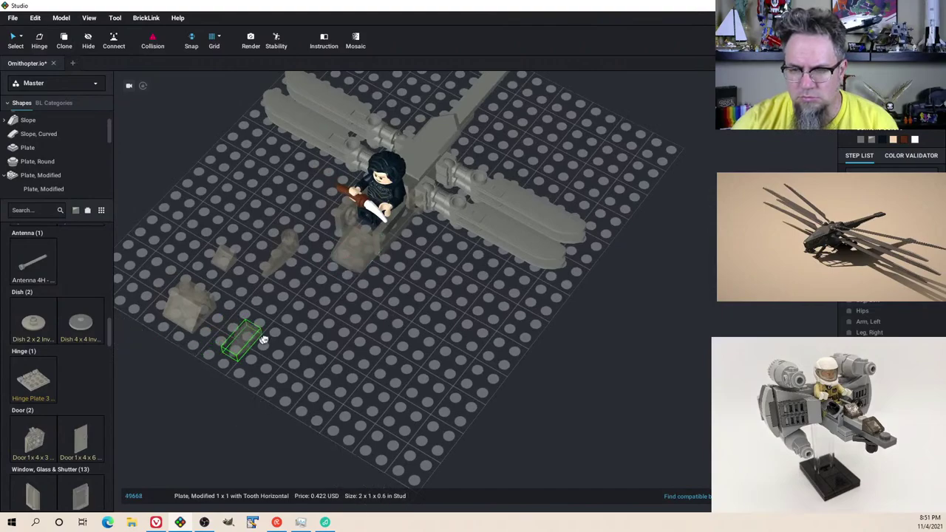
{"action": "right_click_drag", "start_coordinate": [321, 307], "coordinate": [333, 323]}
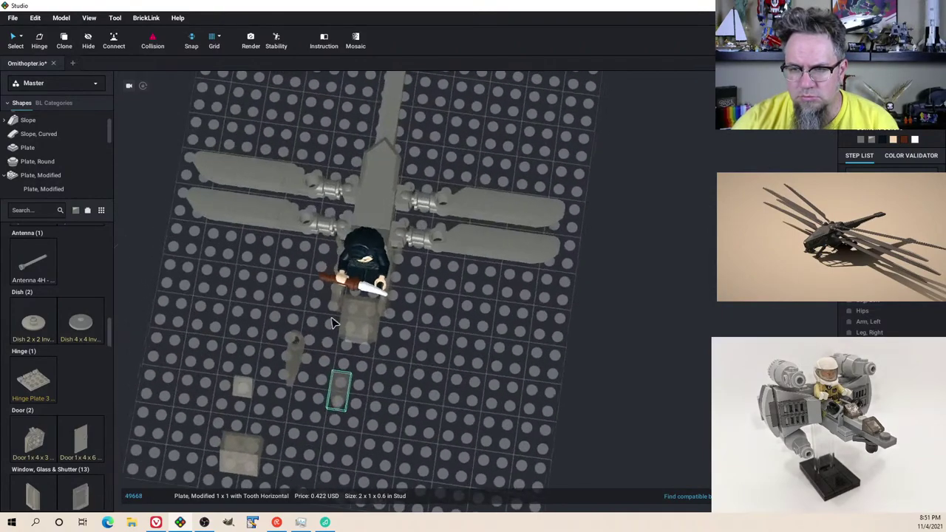
{"action": "left_click_drag", "start_coordinate": [357, 327], "coordinate": [424, 388]}
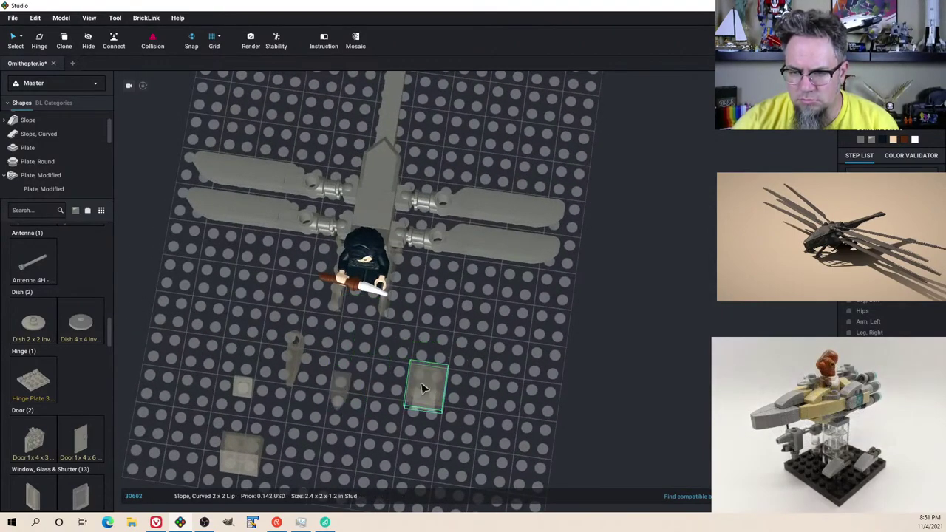
{"action": "left_click_drag", "start_coordinate": [344, 392], "coordinate": [363, 337]}
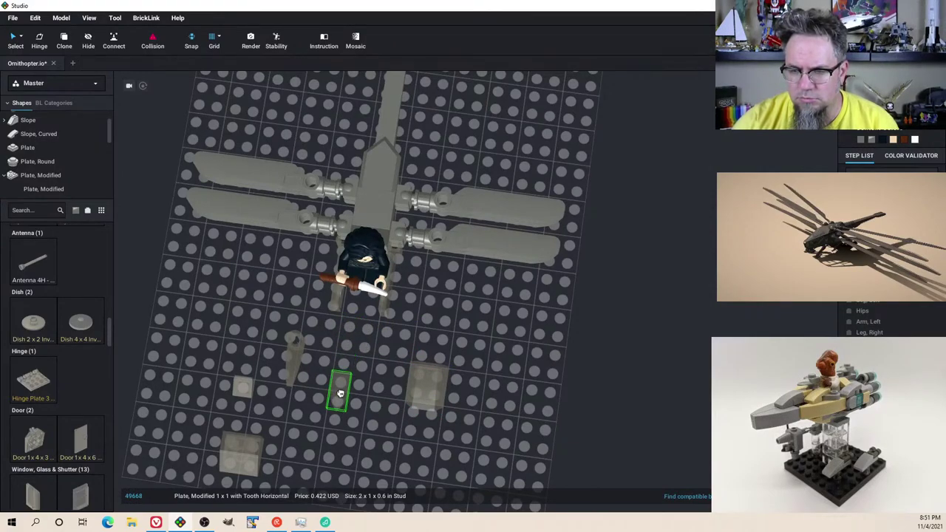
Step: Rotate the Slope 45 2 x 2 onto its side and set two of them on the grid beside the loose parts
{"action": "left_click_drag", "start_coordinate": [268, 449], "coordinate": [526, 357]}
{"action": "key", "text": "Down"}
{"action": "right_click_drag", "start_coordinate": [525, 357], "coordinate": [508, 346]}
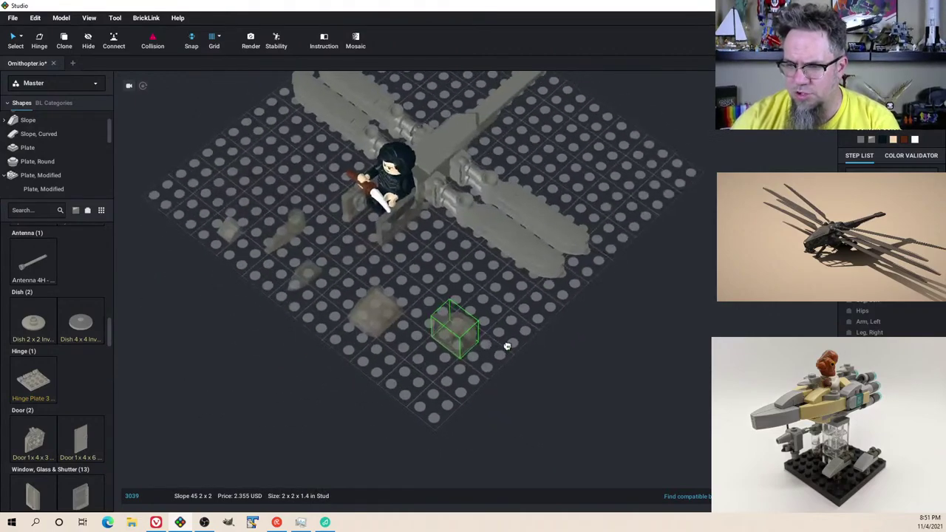
{"action": "key", "text": "Right"}
{"action": "mouse_move", "coordinate": [508, 346]}
{"action": "left_mouse_down"}
{"action": "mouse_move", "coordinate": [467, 333]}
{"action": "mouse_move", "coordinate": [503, 363]}
{"action": "mouse_move", "coordinate": [498, 355]}
{"action": "left_mouse_up"}
{"action": "right_click_drag", "start_coordinate": [498, 356], "coordinate": [476, 355]}
{"action": "left_click_drag", "start_coordinate": [475, 355], "coordinate": [456, 374]}
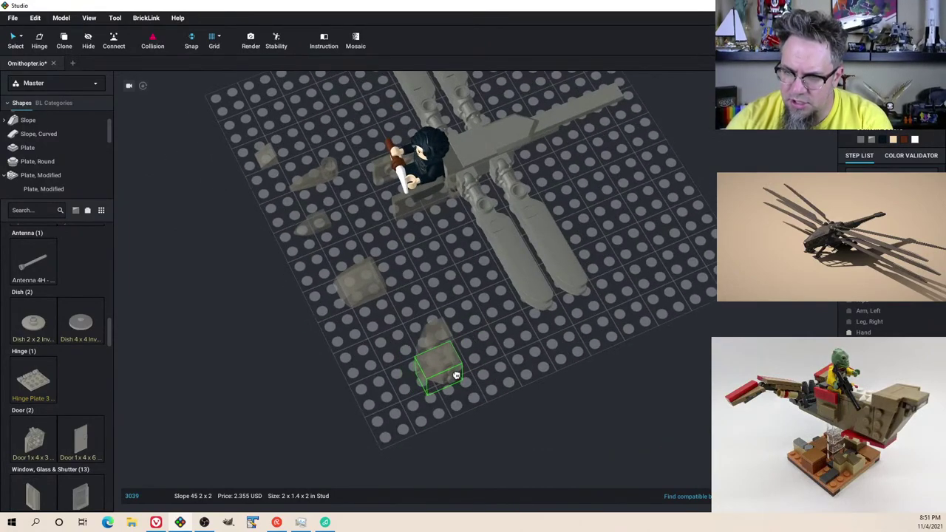
{"action": "right_click_drag", "start_coordinate": [481, 377], "coordinate": [476, 356]}
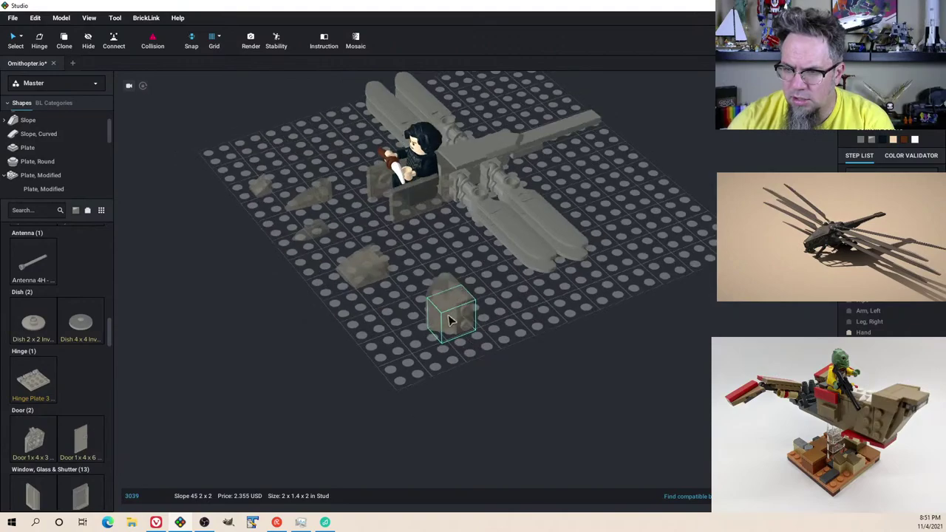
Step: Try one sideways Slope 45 2 x 2 at the front of the cockpit and delete it
{"action": "left_click_drag", "start_coordinate": [454, 320], "coordinate": [384, 201]}
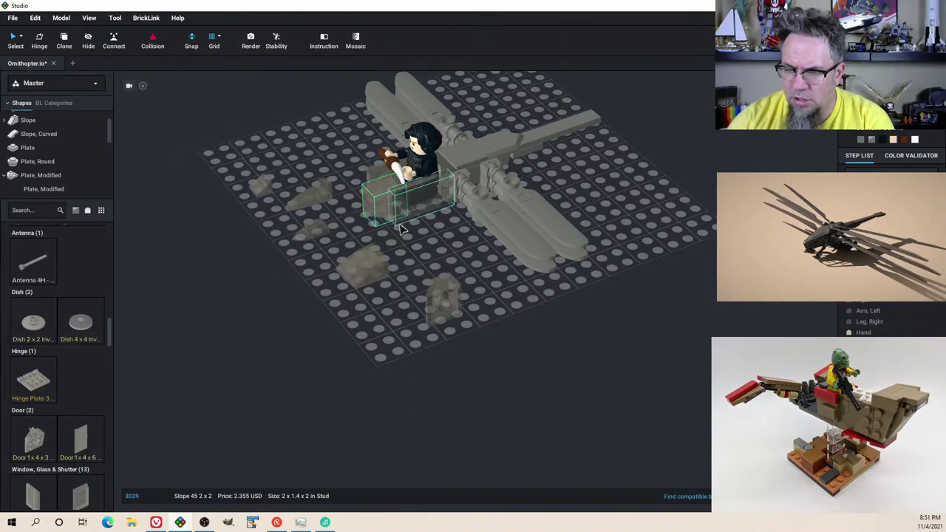
{"action": "right_click_drag", "start_coordinate": [401, 229], "coordinate": [423, 286]}
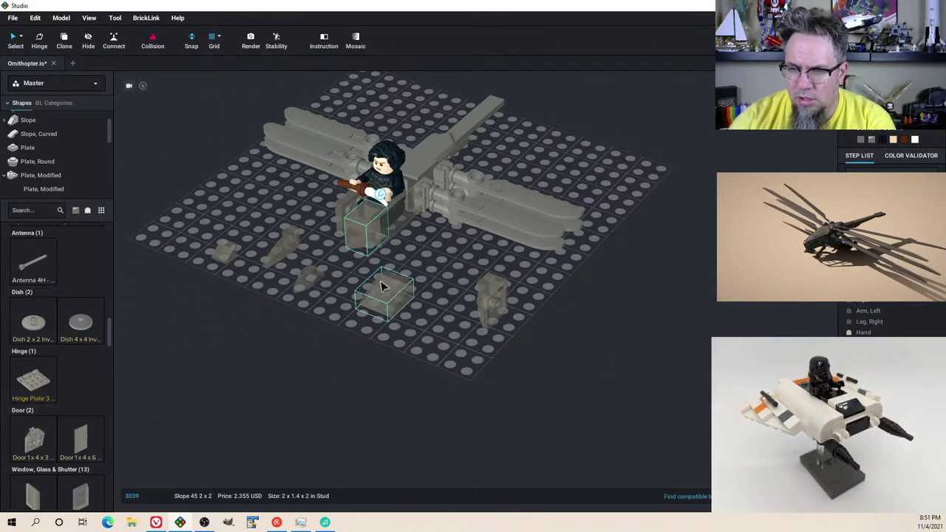
{"action": "key", "text": "Delete"}
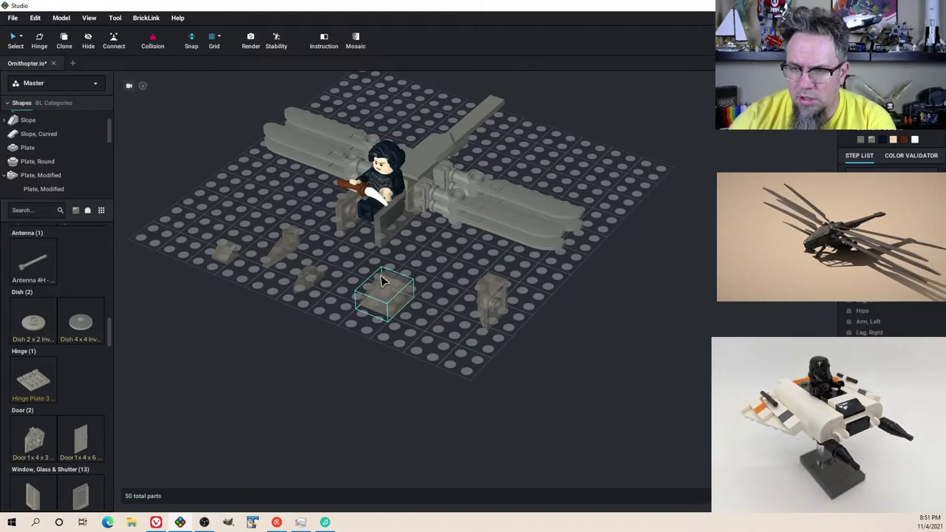
Step: Turn the Plate, Modified 1 x 1 with Tooth Horizontal onto its side, try it at the cockpit front and return it to the grid
{"action": "left_click", "coordinate": [316, 278]}
{"action": "right_click_drag", "start_coordinate": [316, 278], "coordinate": [334, 253]}
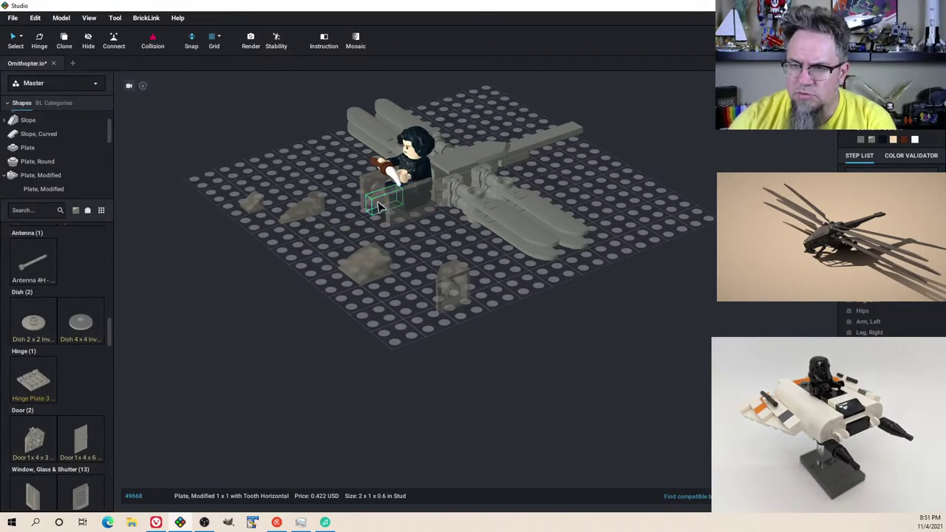
{"action": "left_click_drag", "start_coordinate": [346, 223], "coordinate": [315, 248]}
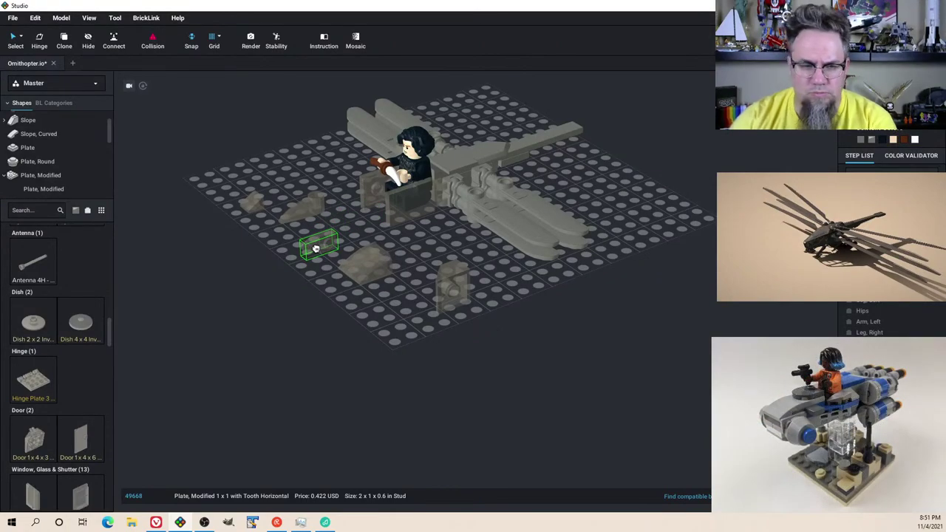
Step: Place the remaining sideways Slope 45 2 x 2 at the cockpit front on the minifigure's right and compare with the reference ornithopter's nose
{"action": "scroll", "coordinate": [316, 251], "scroll_direction": "up", "scroll_amount": 4}
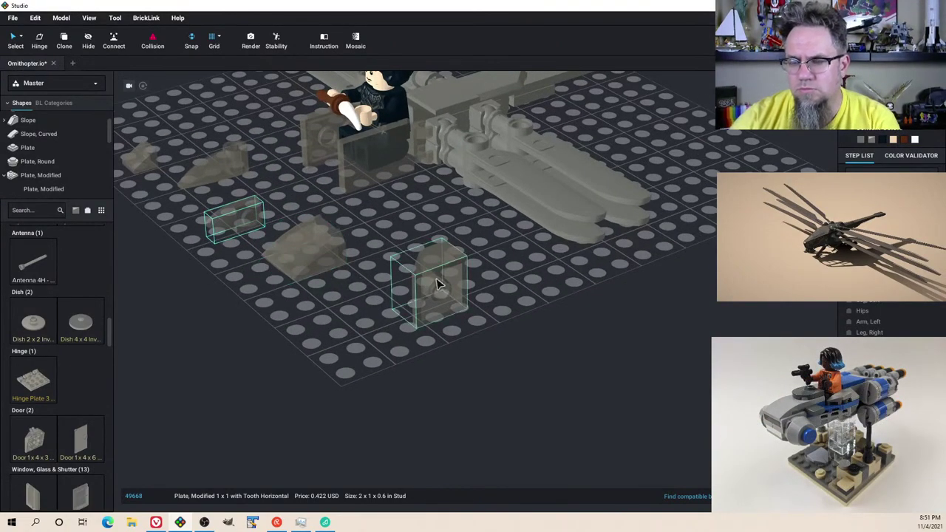
{"action": "left_click_drag", "start_coordinate": [438, 283], "coordinate": [315, 147]}
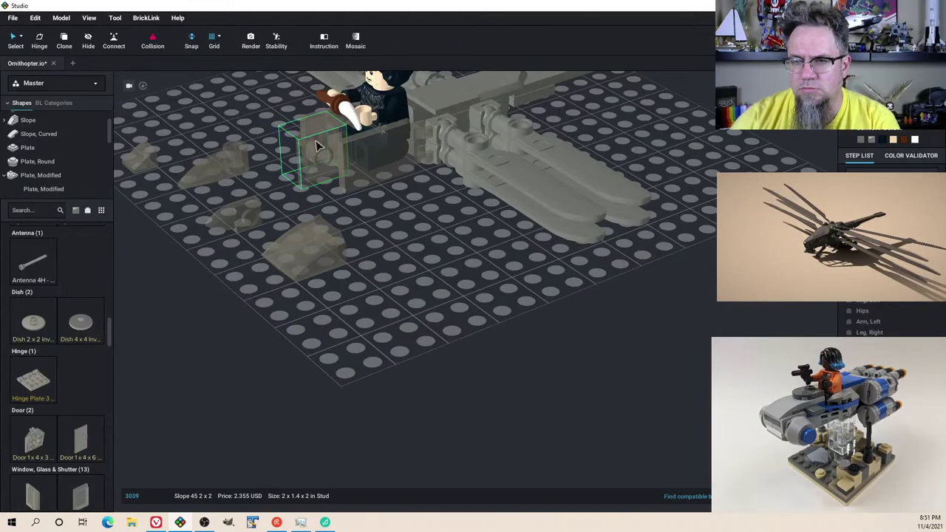
{"action": "right_click_drag", "start_coordinate": [315, 146], "coordinate": [324, 170]}
{"action": "scroll", "coordinate": [425, 170], "scroll_direction": "down", "scroll_amount": 3}
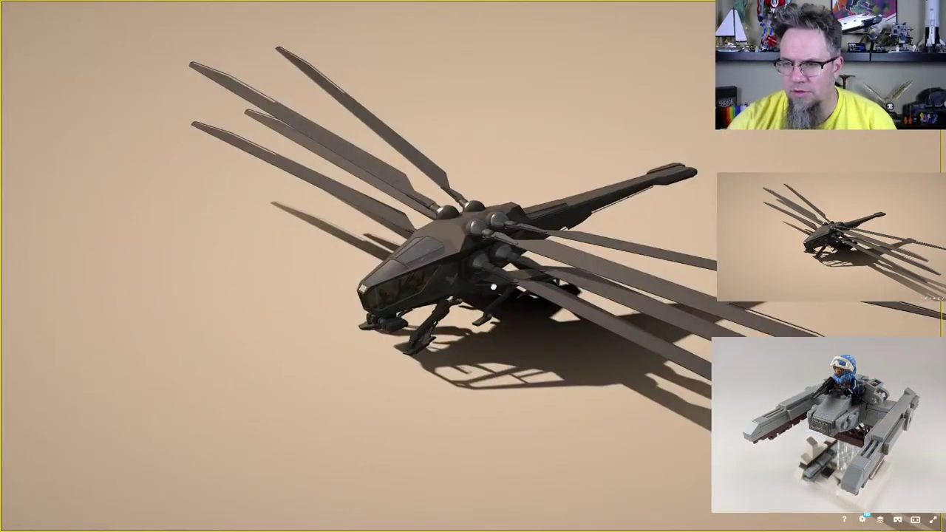
{"action": "left_click_drag", "start_coordinate": [493, 286], "coordinate": [469, 322]}
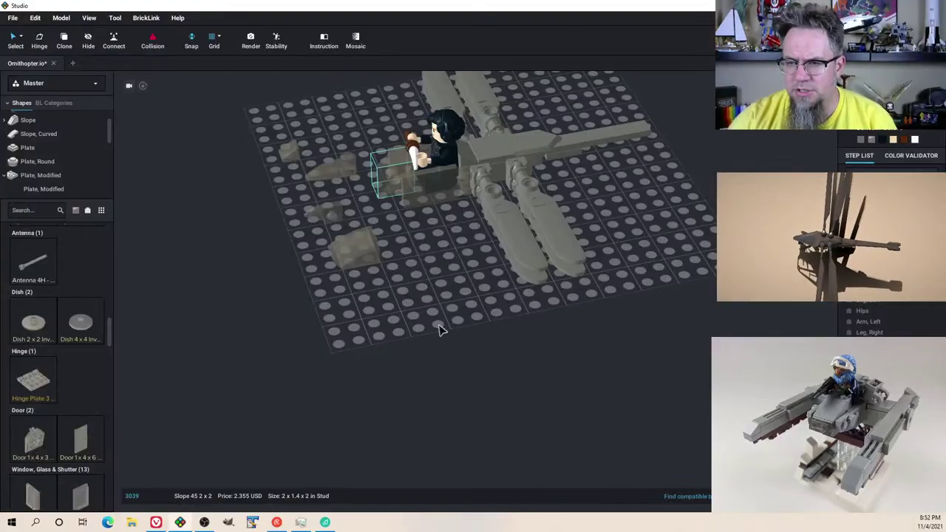
Step: Place a second, mirrored Slope 45 2 x 2 at the cockpit front on the minifigure's left, level with the first slope
{"action": "right_click_drag", "start_coordinate": [436, 327], "coordinate": [439, 249]}
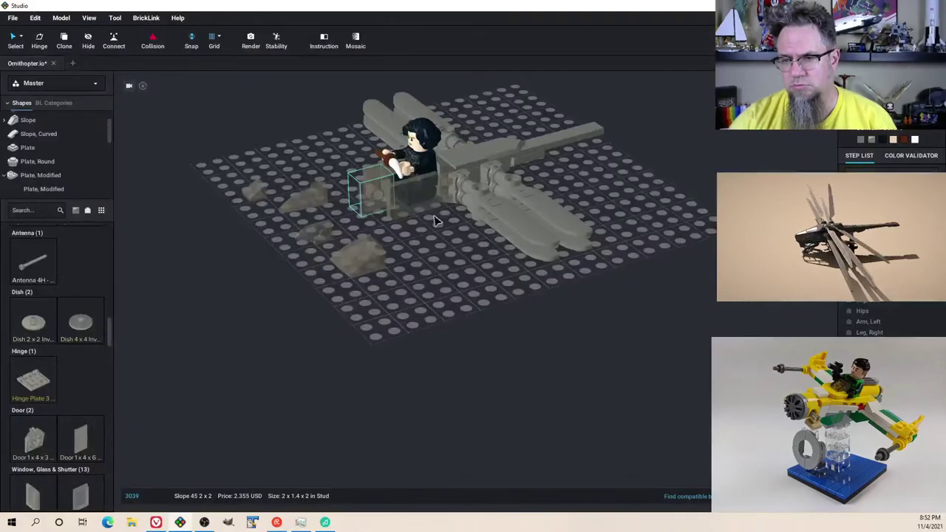
{"action": "scroll", "coordinate": [424, 258], "scroll_direction": "up", "scroll_amount": 3}
{"action": "right_click_drag", "start_coordinate": [403, 171], "coordinate": [401, 244]}
{"action": "scroll", "coordinate": [393, 272], "scroll_direction": "up", "scroll_amount": 3}
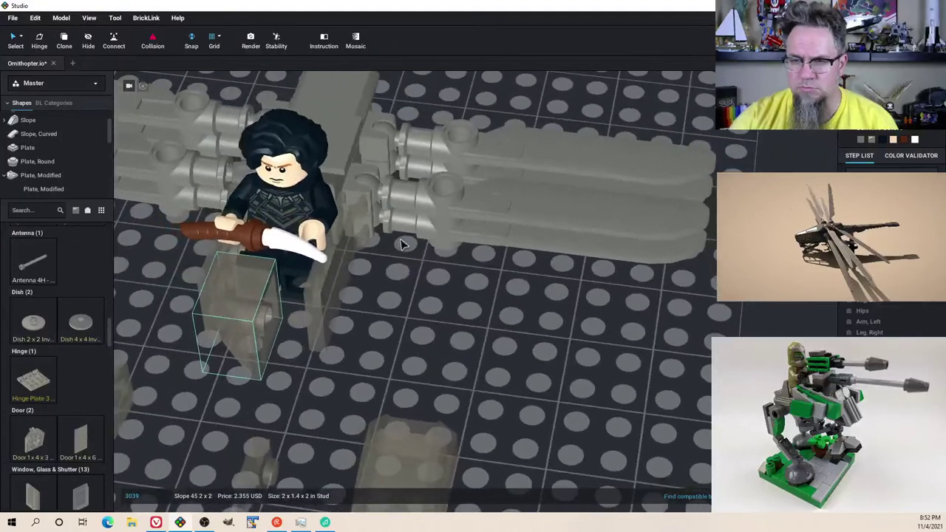
{"action": "right_click_drag", "start_coordinate": [377, 304], "coordinate": [353, 258]}
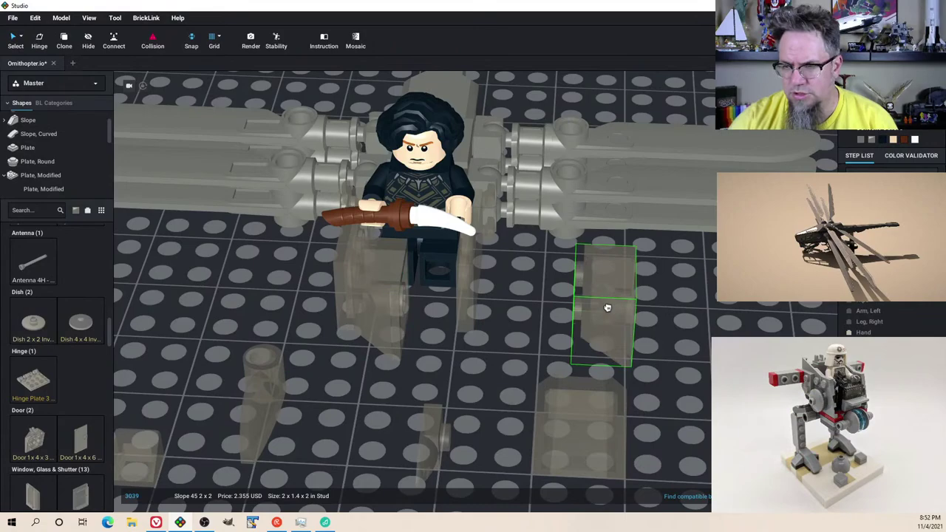
{"action": "left_click_drag", "start_coordinate": [607, 307], "coordinate": [464, 297]}
{"action": "right_click_drag", "start_coordinate": [466, 298], "coordinate": [481, 277]}
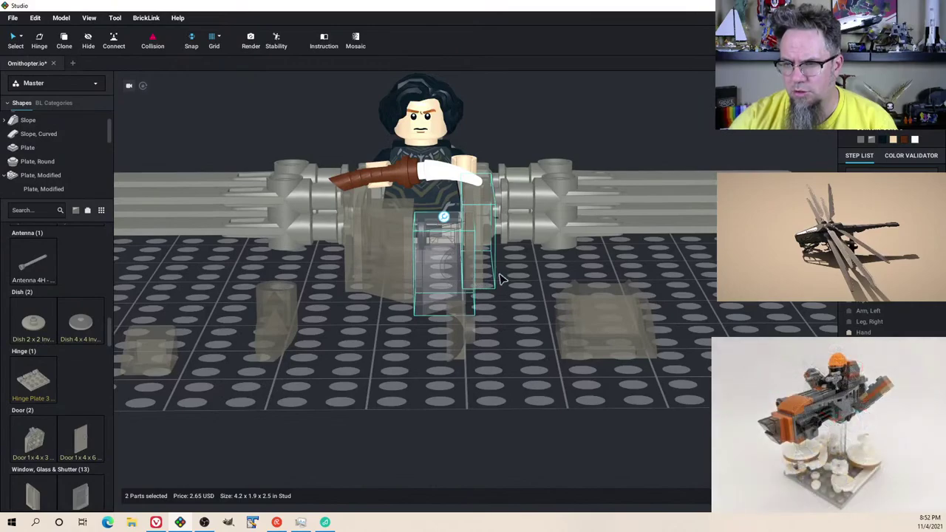
{"action": "left_click_drag", "start_coordinate": [445, 266], "coordinate": [450, 247]}
{"action": "right_click_drag", "start_coordinate": [500, 250], "coordinate": [501, 247]}
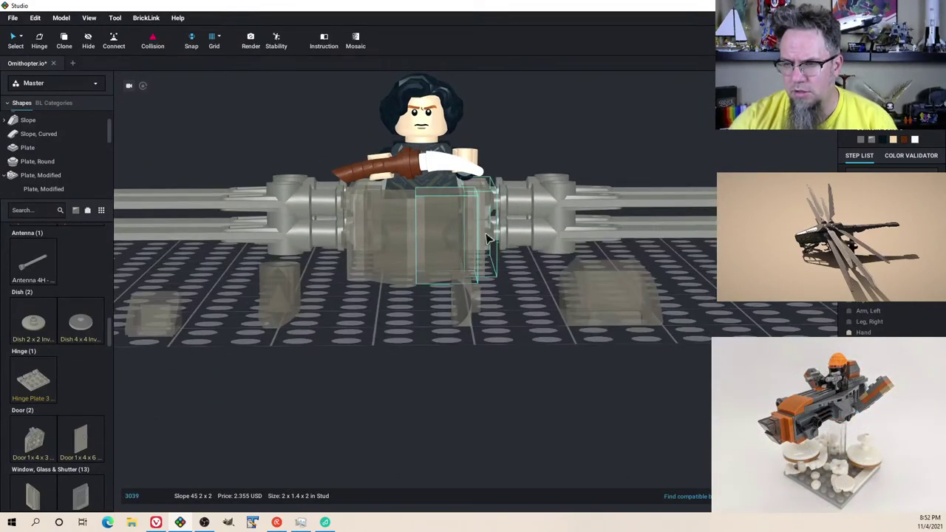
Step: Select the slope and cockpit side panel on the minifigure's left together and shift them outward
{"action": "left_click", "coordinate": [490, 244], "text": "ctrl"}
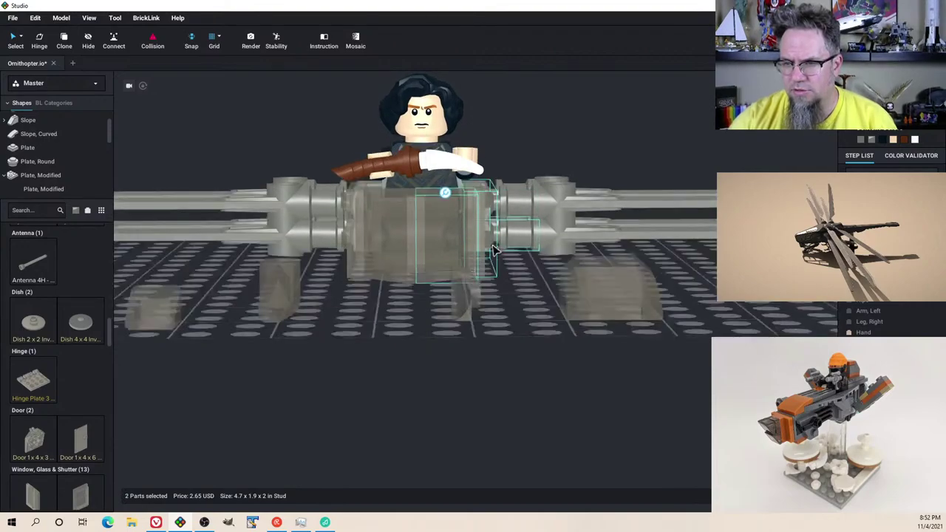
{"action": "right_click_drag", "start_coordinate": [494, 251], "coordinate": [495, 255]}
{"action": "key", "text": "a"}
{"action": "left_click", "coordinate": [536, 294]}
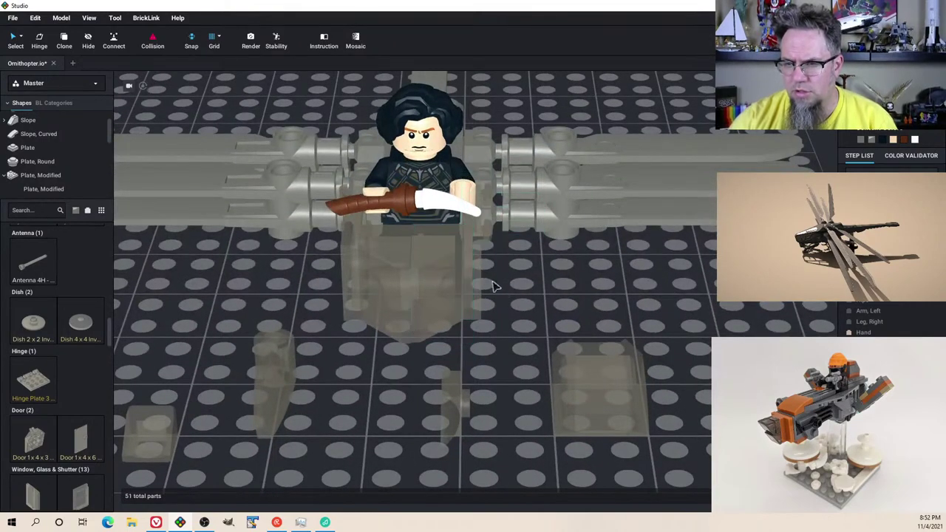
{"action": "left_click", "coordinate": [475, 237], "text": "ctrl"}
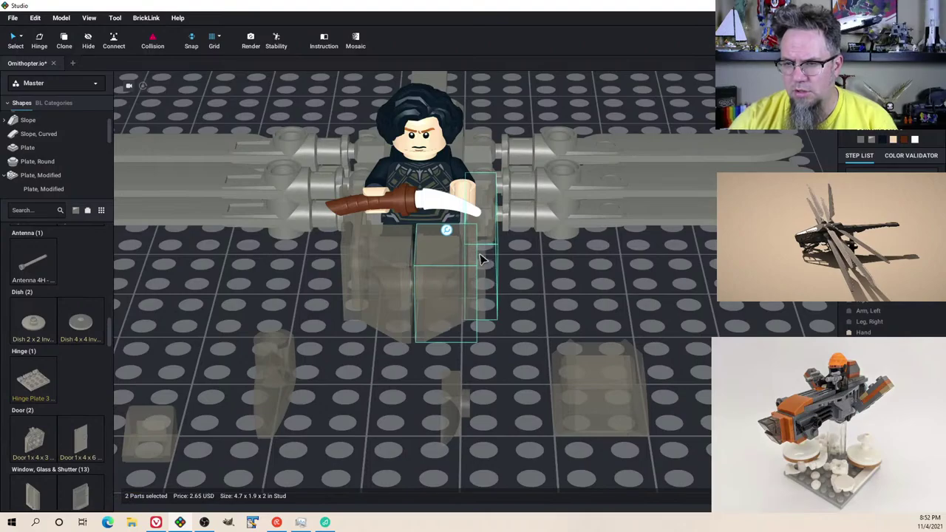
{"action": "right_click_drag", "start_coordinate": [480, 258], "coordinate": [410, 256]}
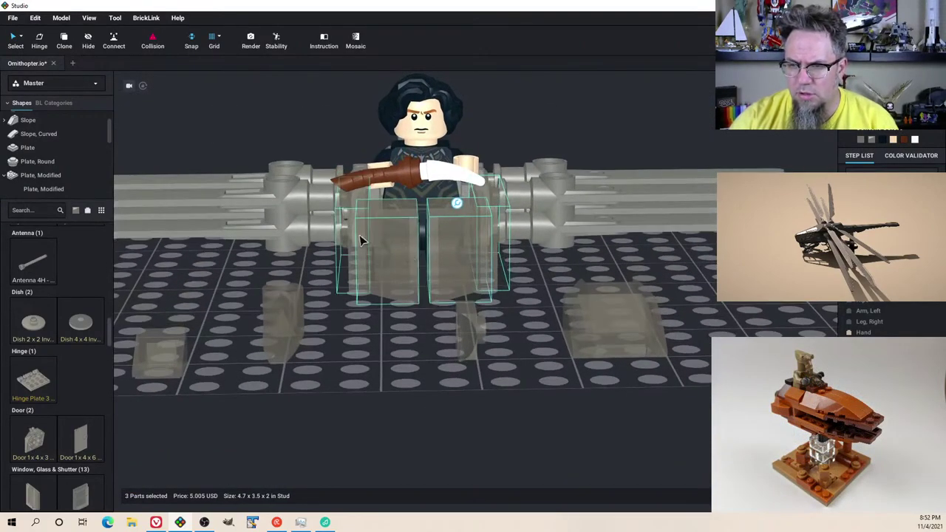
Step: Select the slope and side panel on the minifigure's right together and nudge them inward so the two slopes meet
{"action": "left_click", "coordinate": [362, 241], "text": "ctrl"}
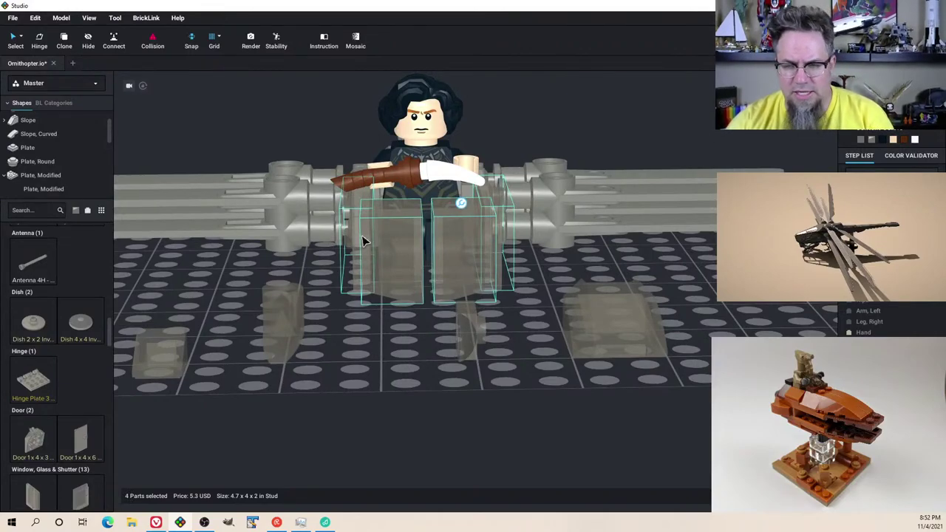
{"action": "key", "text": "a"}
{"action": "left_click", "coordinate": [386, 308]}
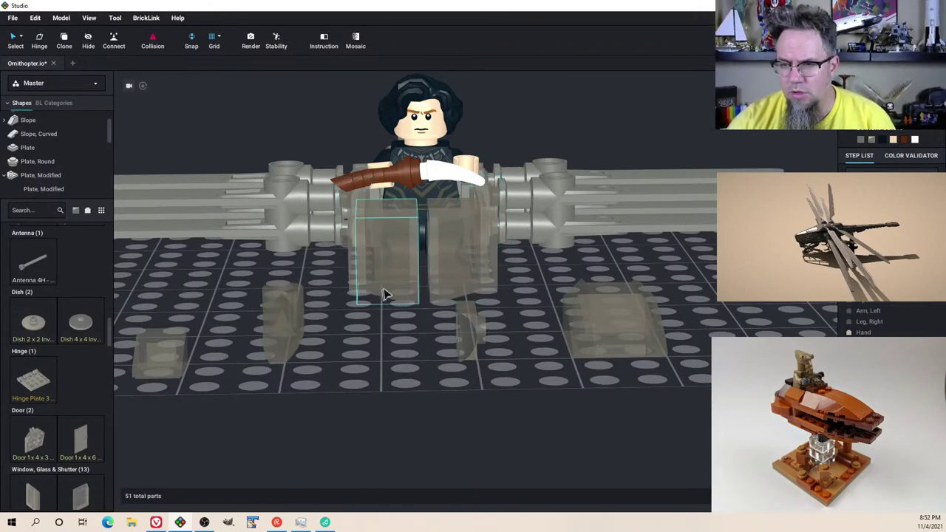
{"action": "left_click", "coordinate": [385, 286]}
{"action": "left_click", "coordinate": [356, 268], "text": "ctrl"}
{"action": "key", "text": "d"}
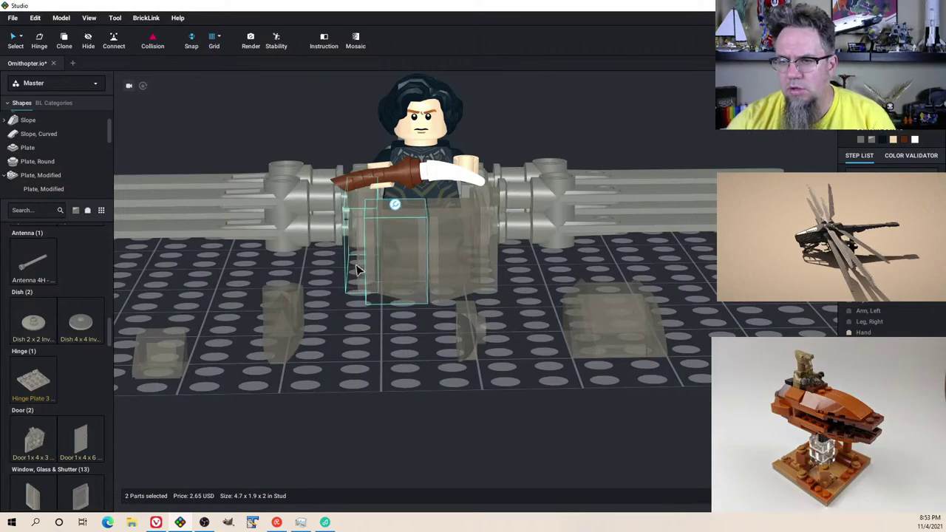
Step: Deselect the nudged parts and inspect the joined cockpit slopes from the front and from the minifigure's left side
{"action": "left_click", "coordinate": [531, 269]}
{"action": "right_click_drag", "start_coordinate": [545, 258], "coordinate": [521, 258]}
{"action": "left_click", "coordinate": [277, 279]}
{"action": "right_click_drag", "start_coordinate": [276, 275], "coordinate": [269, 291]}
{"action": "left_click_drag", "start_coordinate": [230, 301], "coordinate": [263, 286]}
{"action": "right_click_drag", "start_coordinate": [264, 285], "coordinate": [326, 283]}
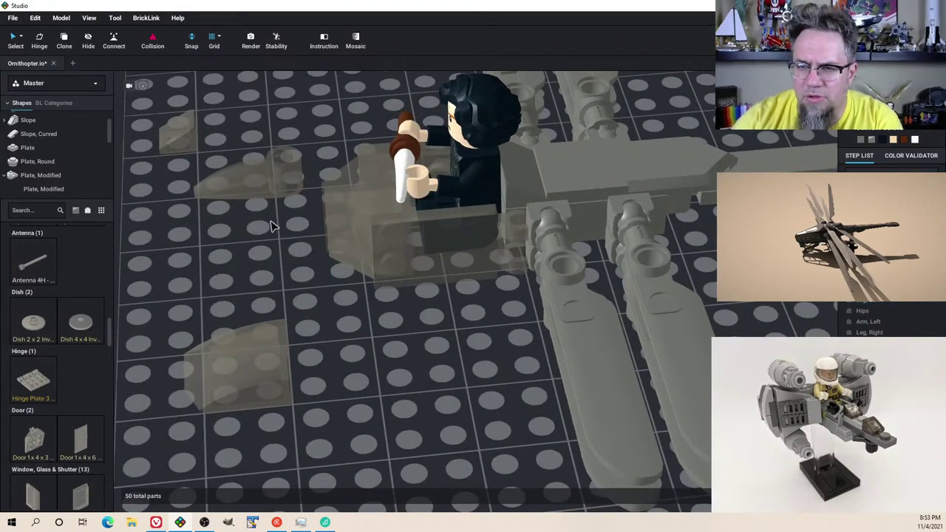
Step: Place a Plate, Modified 1 x 1 with Tooth Horizontal on the baseplate ahead of the other loose parts
{"action": "scroll", "coordinate": [271, 226], "scroll_direction": "down", "scroll_amount": 3}
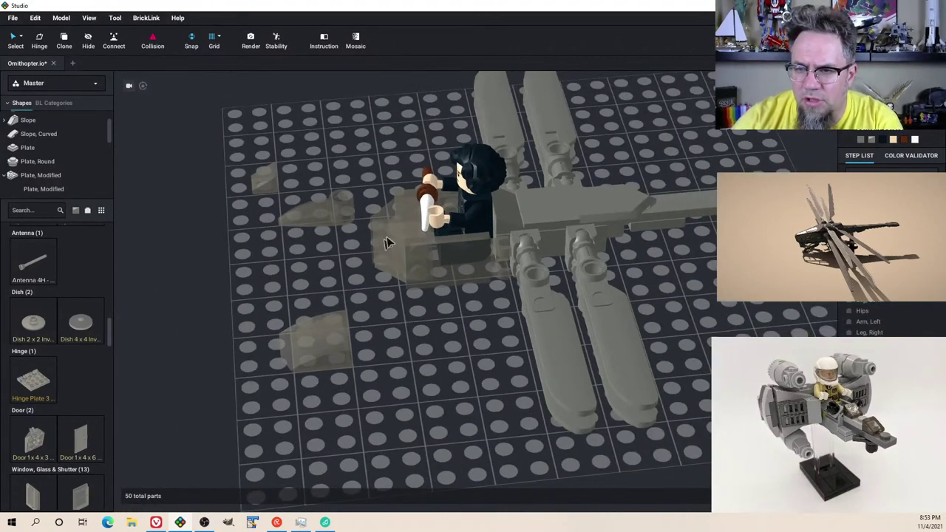
{"action": "left_click", "coordinate": [329, 266]}
{"action": "left_click_drag", "start_coordinate": [323, 267], "coordinate": [249, 222]}
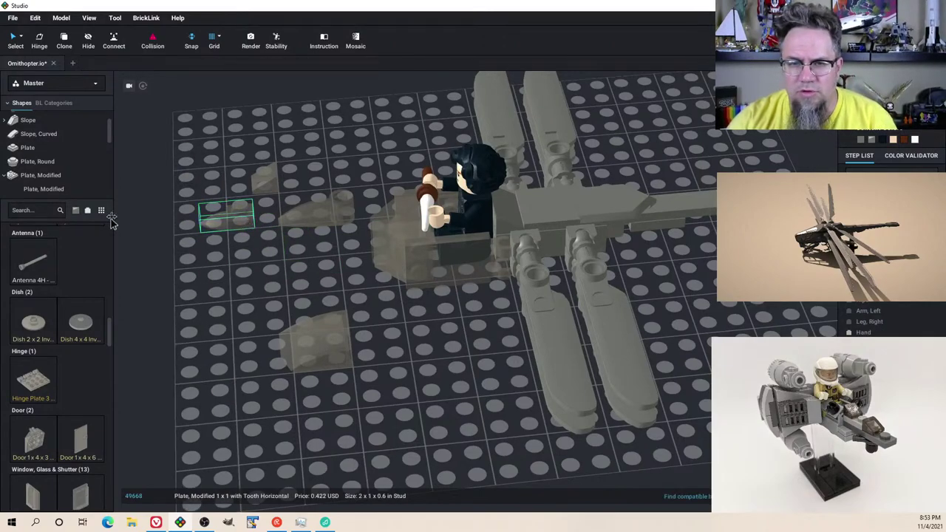
Step: Stop hiding parts that are unavailable in the chosen color and browse the Plate category for a floor piece
{"action": "left_click", "coordinate": [76, 211]}
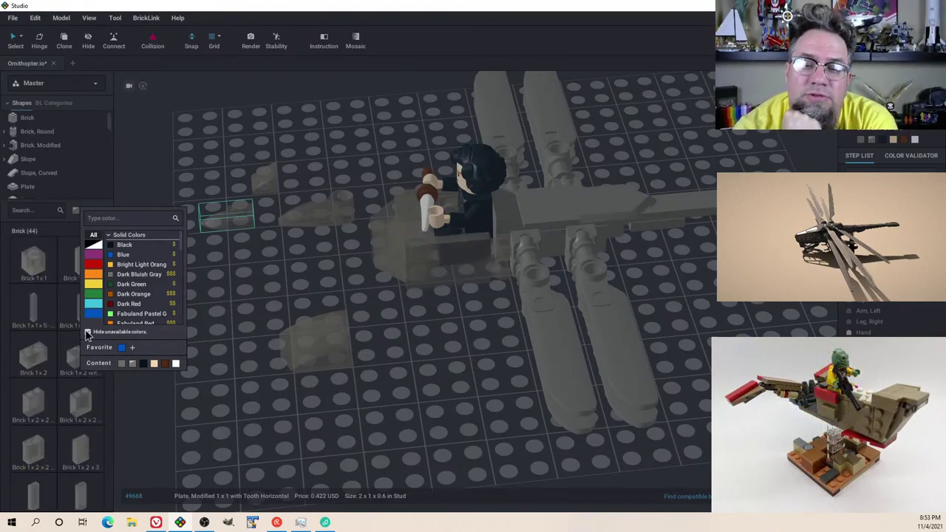
{"action": "left_click", "coordinate": [124, 371]}
{"action": "scroll", "coordinate": [127, 334], "scroll_direction": "down", "scroll_amount": 5}
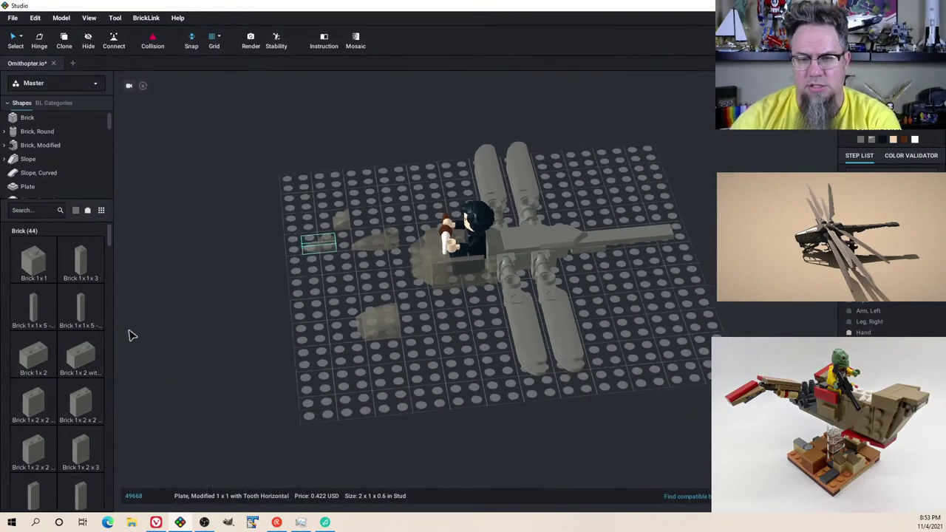
{"action": "scroll", "coordinate": [128, 333], "scroll_direction": "up", "scroll_amount": 5}
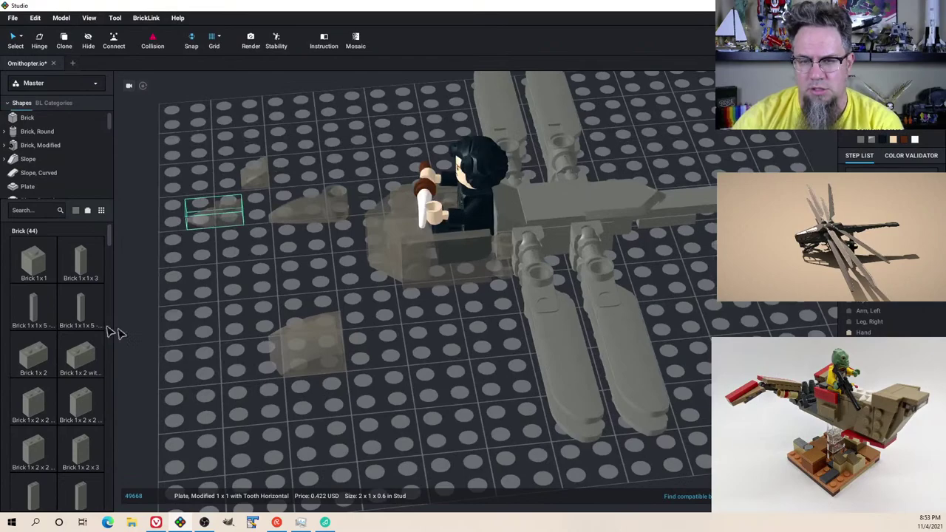
{"action": "left_click", "coordinate": [42, 186]}
{"action": "scroll", "coordinate": [65, 341], "scroll_direction": "down", "scroll_amount": 5}
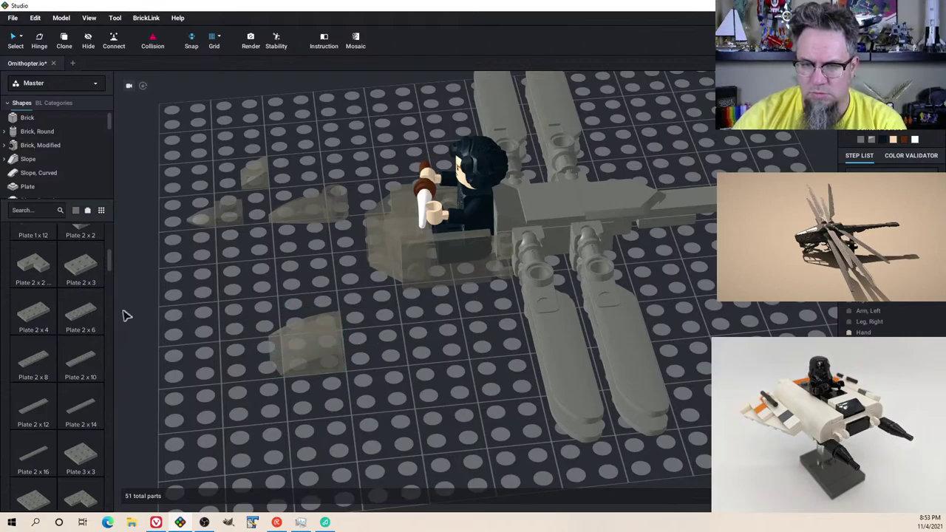
Step: Try a Plate 2 x 6 underneath the minifigure and wing hub, then delete it
{"action": "left_click", "coordinate": [87, 314]}
{"action": "right_click_drag", "start_coordinate": [389, 337], "coordinate": [385, 285]}
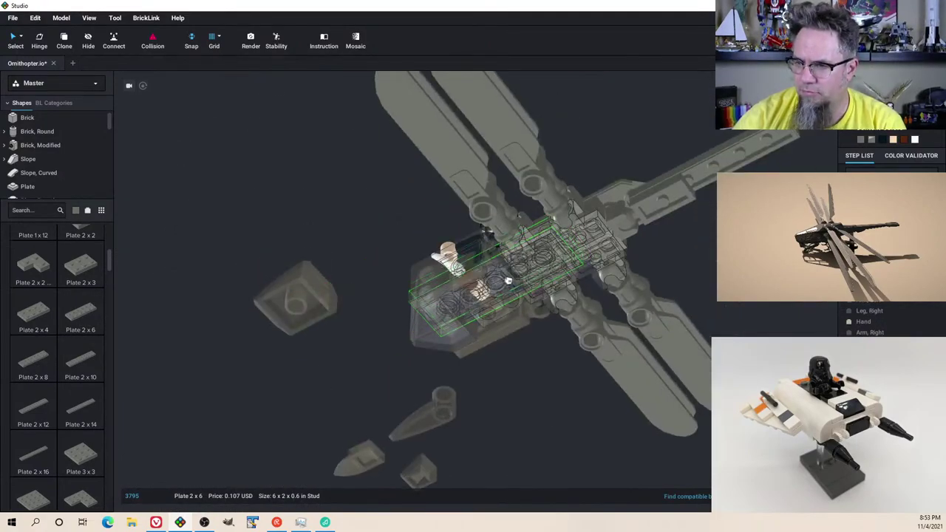
{"action": "left_click_drag", "start_coordinate": [530, 283], "coordinate": [523, 288]}
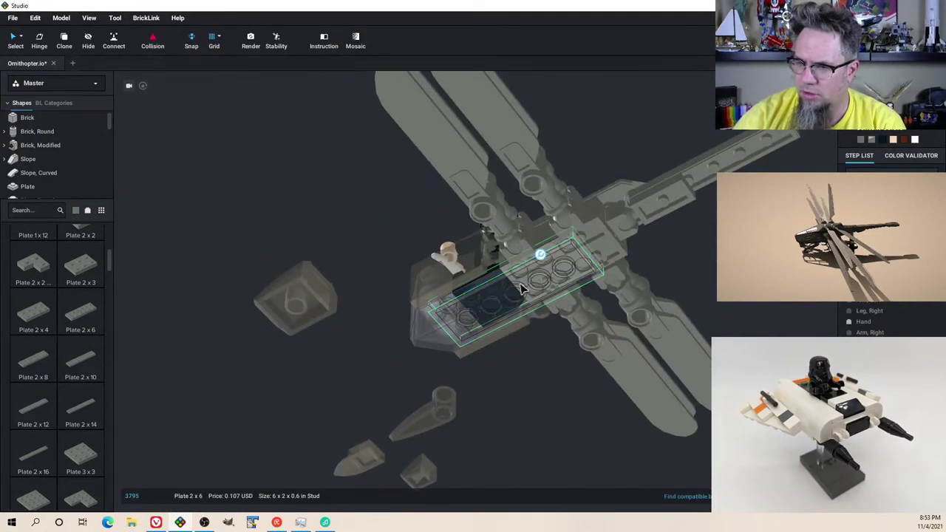
{"action": "right_click_drag", "start_coordinate": [510, 296], "coordinate": [528, 307]}
{"action": "key", "text": "Delete"}
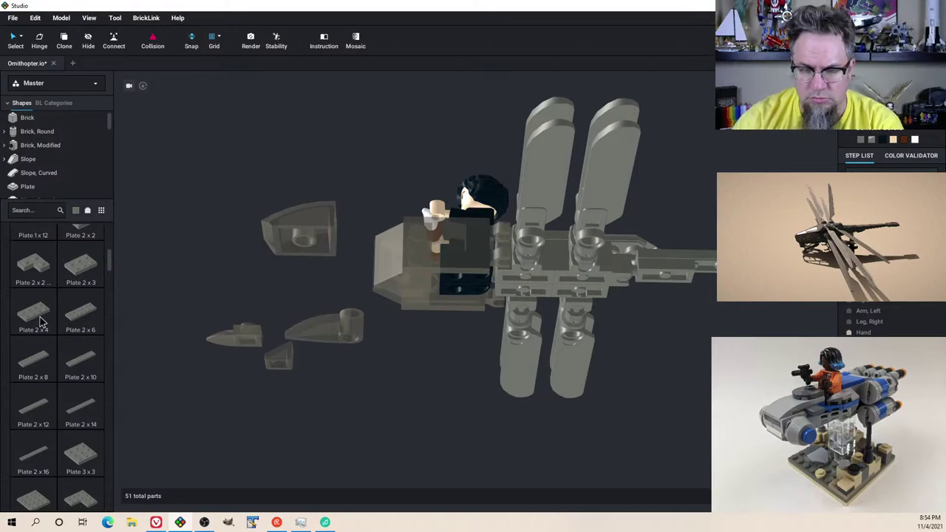
Step: Attach a Plate 2 x 4 underneath the wing hub, directly behind the minifigure's legs
{"action": "left_click_drag", "start_coordinate": [40, 321], "coordinate": [531, 289]}
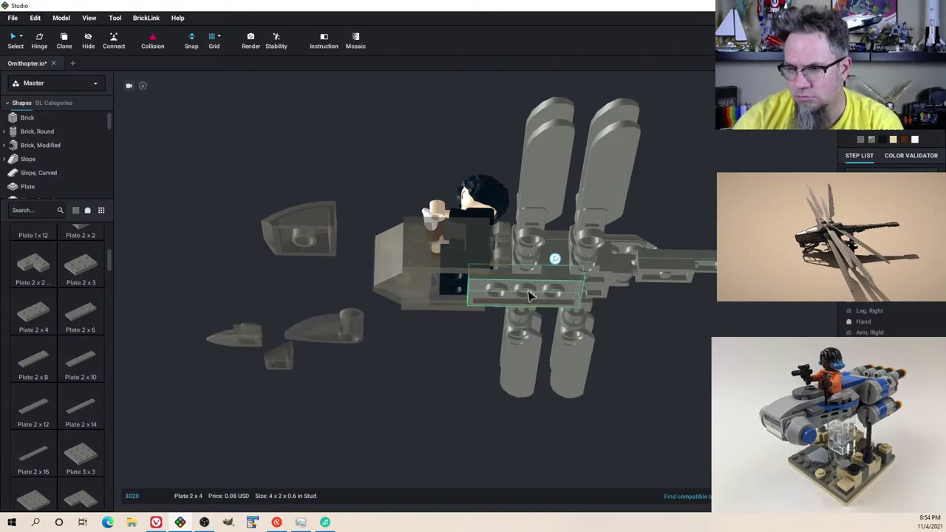
{"action": "right_click_drag", "start_coordinate": [528, 295], "coordinate": [466, 299]}
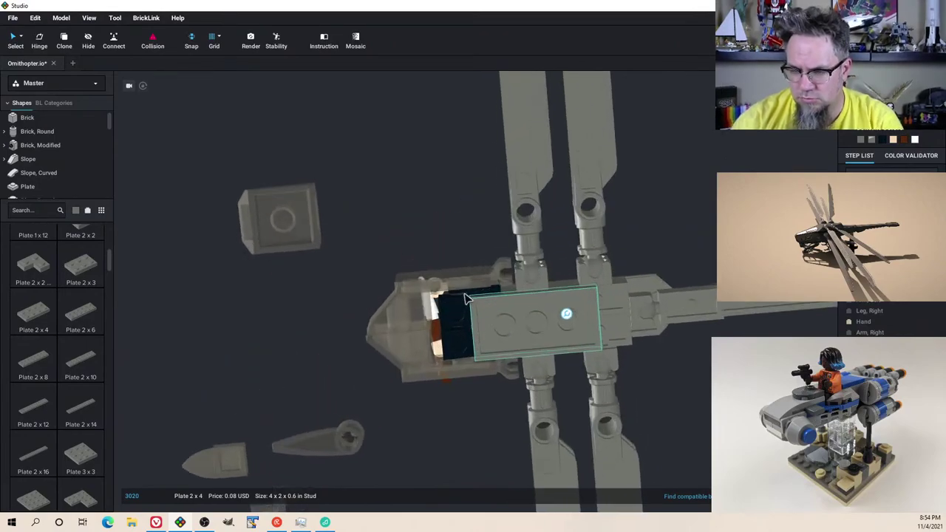
{"action": "scroll", "coordinate": [465, 300], "scroll_direction": "up", "scroll_amount": 4}
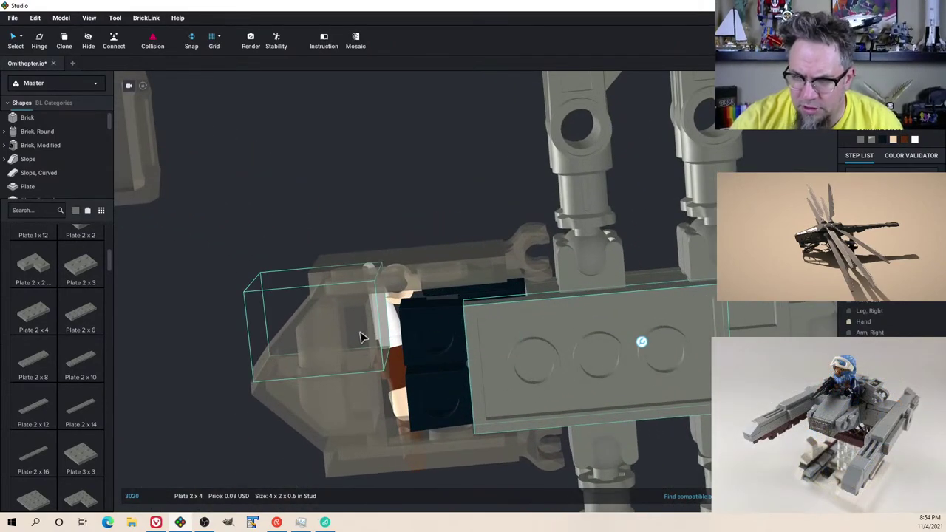
{"action": "left_click", "coordinate": [362, 331]}
{"action": "left_click", "coordinate": [414, 282], "text": "ctrl"}
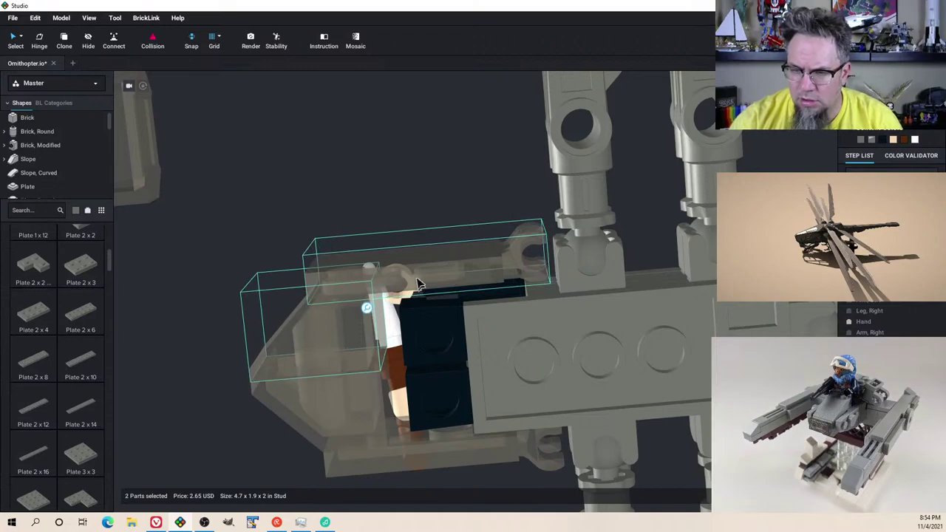
{"action": "left_click", "coordinate": [396, 204]}
Step: Place a Bracket 1 x 2 - 2 x 2 Inverted in front of the minifigure, inside the transparent cockpit, with its studs facing forward
{"action": "right_click_drag", "start_coordinate": [400, 206], "coordinate": [403, 233]}
{"action": "scroll", "coordinate": [52, 188], "scroll_direction": "down", "scroll_amount": 2}
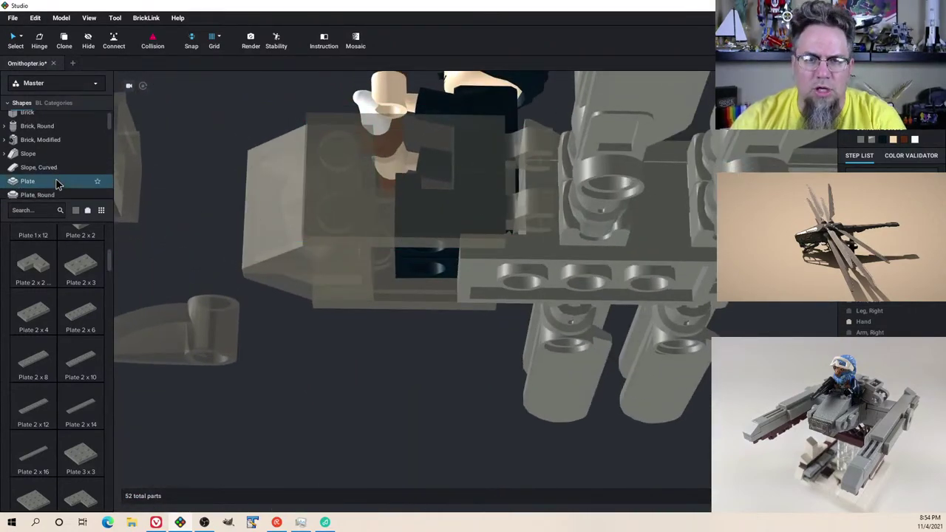
{"action": "scroll", "coordinate": [57, 182], "scroll_direction": "down", "scroll_amount": 3}
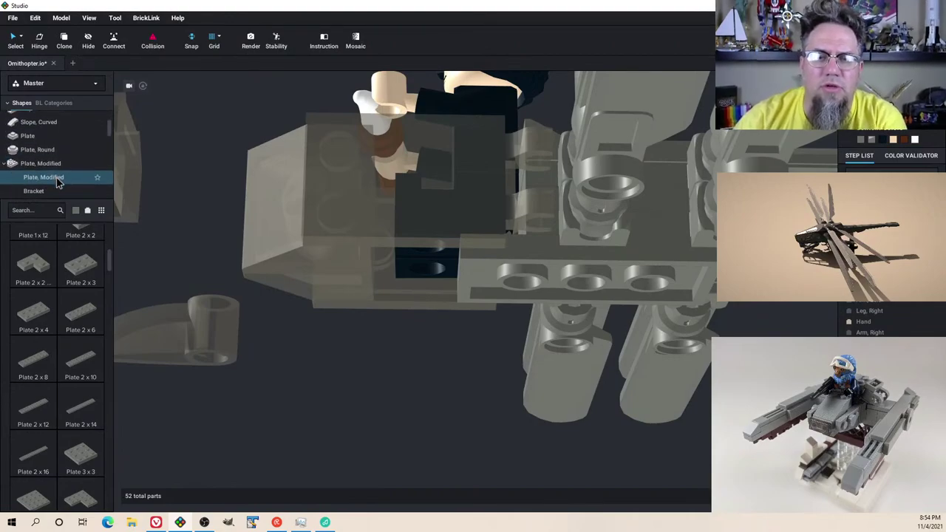
{"action": "left_click", "coordinate": [57, 166]}
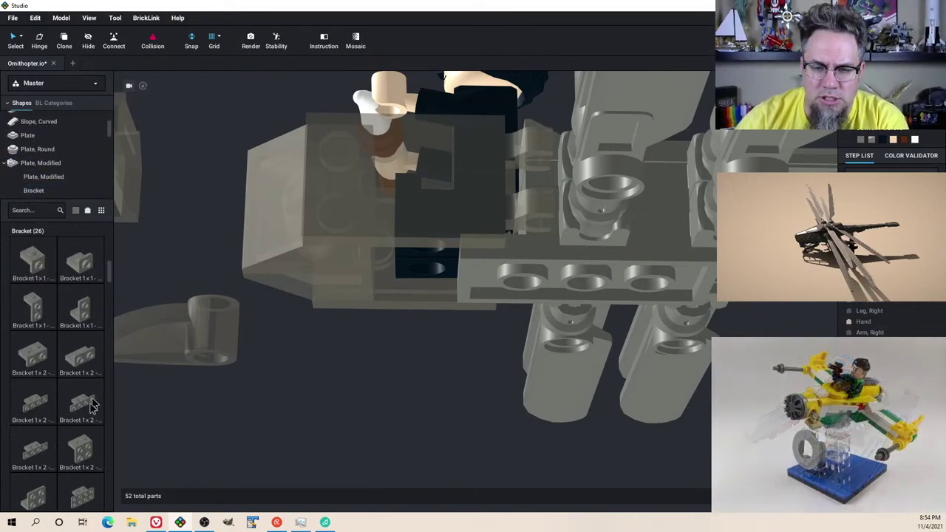
{"action": "left_click_drag", "start_coordinate": [39, 496], "coordinate": [399, 257]}
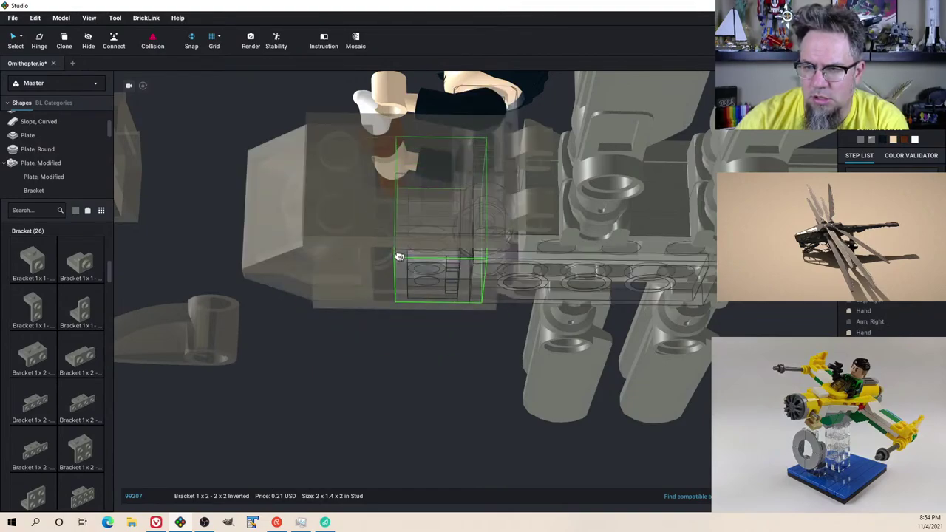
{"action": "right_click_drag", "start_coordinate": [399, 256], "coordinate": [401, 280]}
{"action": "left_click_drag", "start_coordinate": [401, 279], "coordinate": [420, 352]}
{"action": "right_click_drag", "start_coordinate": [420, 353], "coordinate": [427, 410]}
{"action": "left_click", "coordinate": [414, 377]}
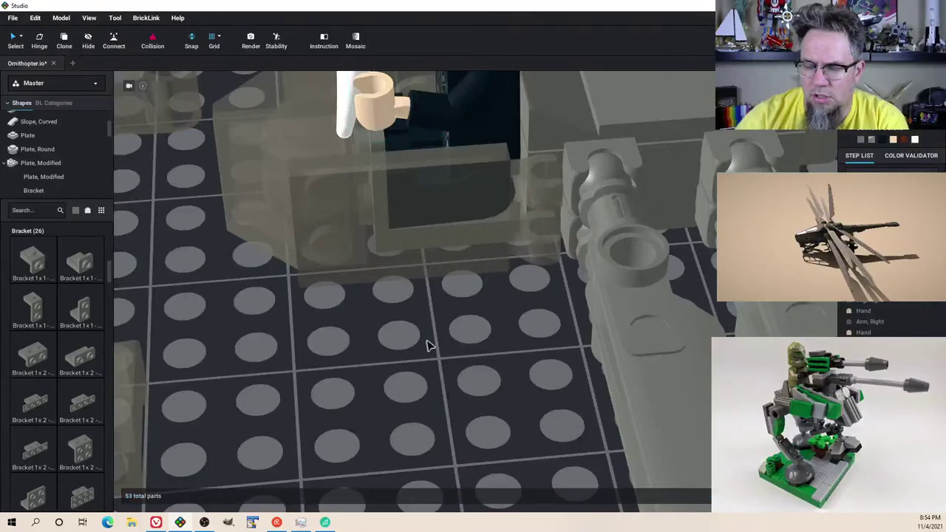
{"action": "scroll", "coordinate": [427, 341], "scroll_direction": "down", "scroll_amount": 3}
{"action": "mouse_move", "coordinate": [437, 331]}
{"action": "right_mouse_down"}
{"action": "mouse_move", "coordinate": [437, 304]}
{"action": "mouse_move", "coordinate": [465, 305]}
{"action": "mouse_move", "coordinate": [481, 319]}
{"action": "mouse_move", "coordinate": [439, 331]}
{"action": "mouse_move", "coordinate": [446, 344]}
{"action": "mouse_move", "coordinate": [478, 320]}
{"action": "mouse_move", "coordinate": [507, 327]}
{"action": "mouse_move", "coordinate": [450, 323]}
{"action": "mouse_move", "coordinate": [435, 332]}
{"action": "right_mouse_up"}
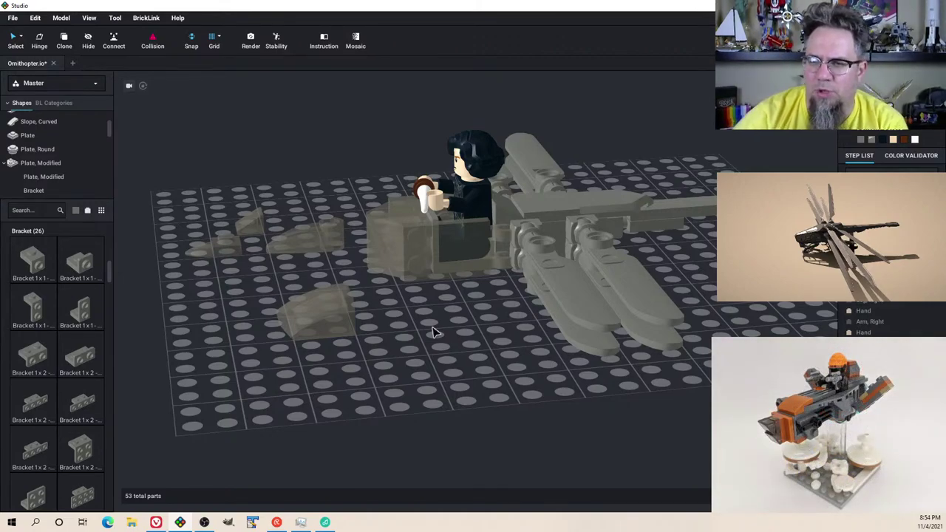
Step: Add a Tile 1 x 2 with Groove standing upright beside the cockpit and recolor it to match the transparent cockpit parts
{"action": "scroll", "coordinate": [89, 167], "scroll_direction": "down", "scroll_amount": 3}
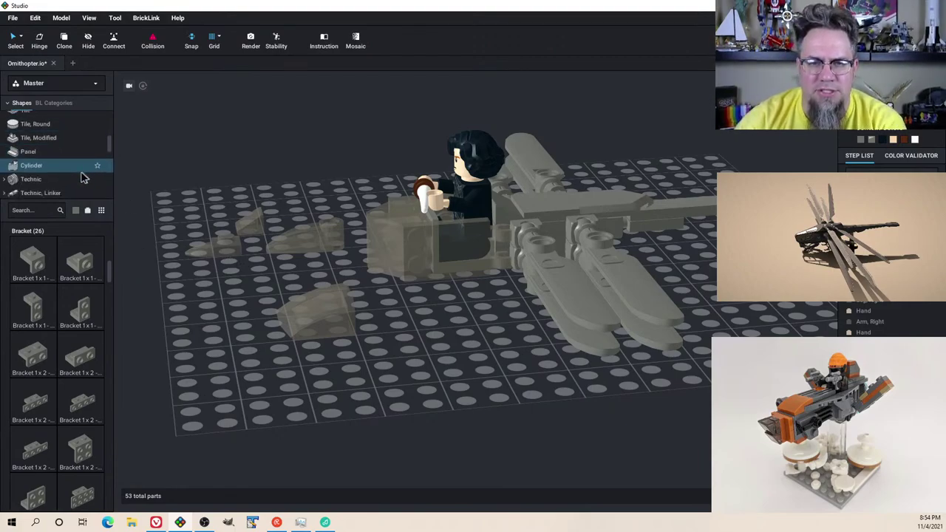
{"action": "left_click", "coordinate": [49, 153]}
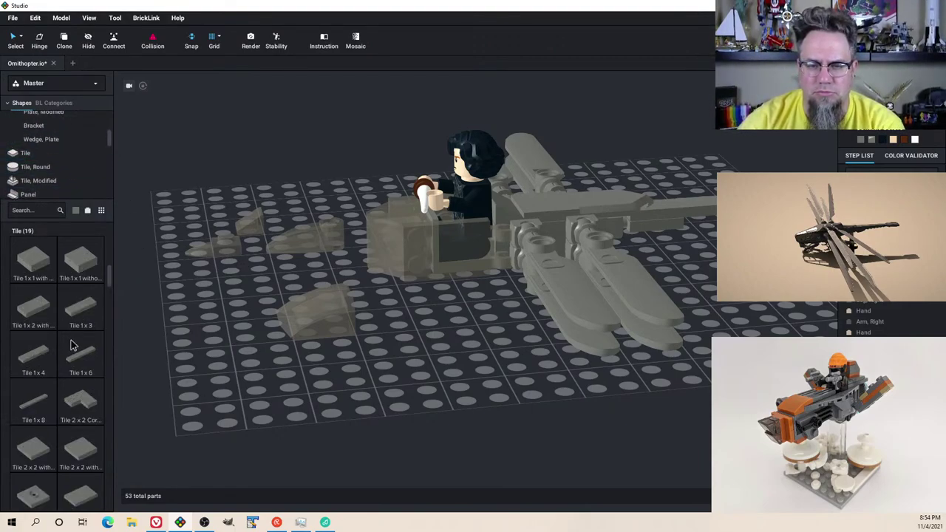
{"action": "scroll", "coordinate": [76, 381], "scroll_direction": "down", "scroll_amount": 3}
{"action": "scroll", "coordinate": [76, 380], "scroll_direction": "up", "scroll_amount": 3}
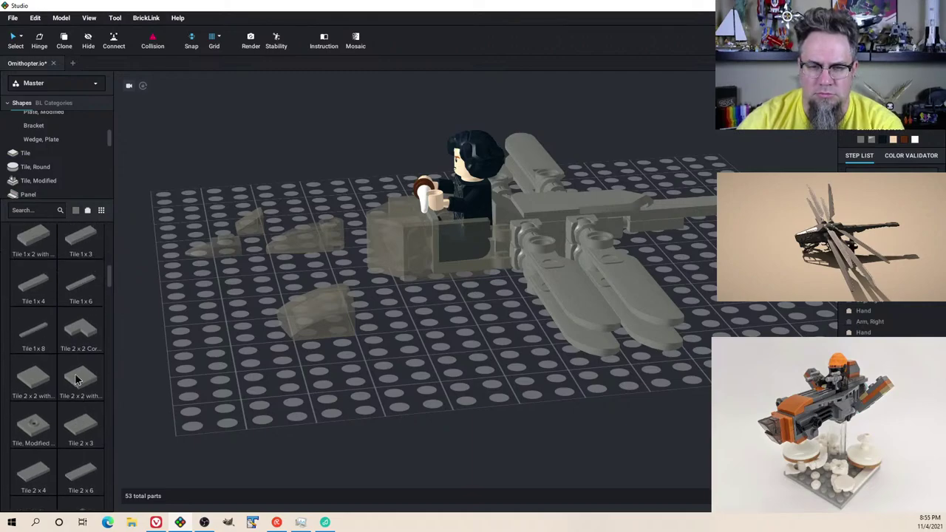
{"action": "left_click", "coordinate": [43, 309]}
{"action": "key", "text": "Down"}
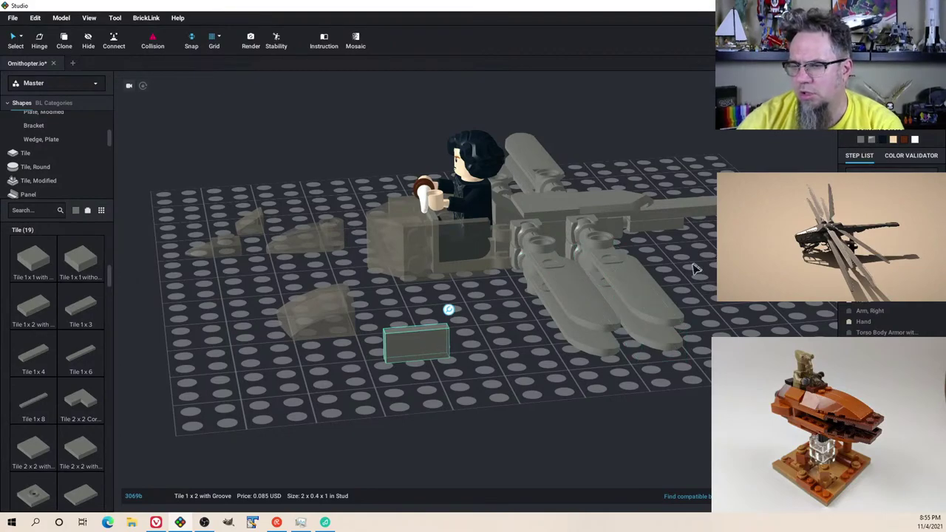
{"action": "left_click", "coordinate": [872, 140]}
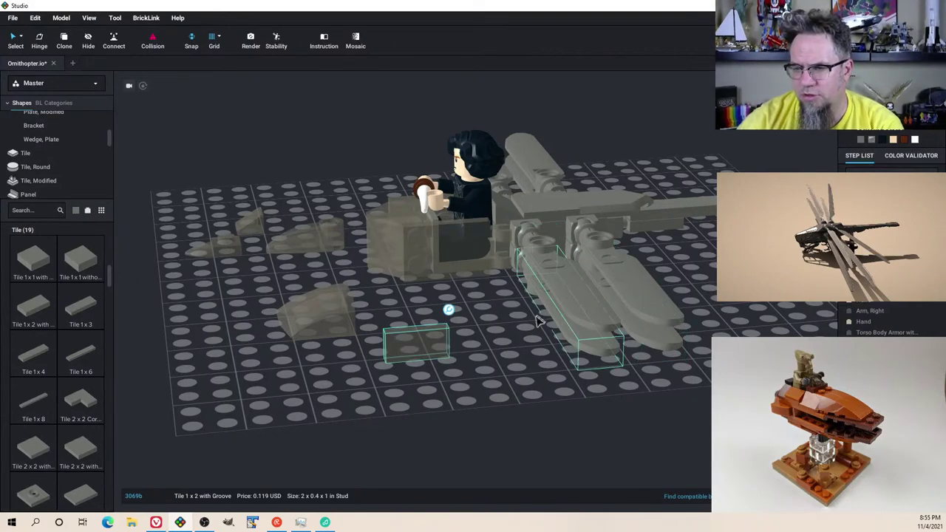
Step: Move the large loose slope and the three small loose parts to the far side of the baseplate
{"action": "right_click_drag", "start_coordinate": [450, 336], "coordinate": [519, 330]}
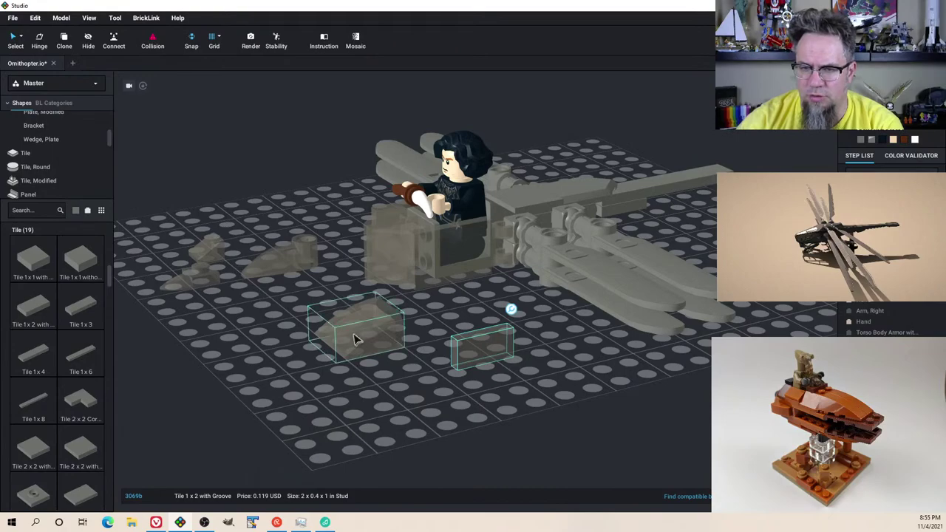
{"action": "left_click_drag", "start_coordinate": [354, 332], "coordinate": [265, 156]}
{"action": "left_click_drag", "start_coordinate": [184, 221], "coordinate": [271, 300]}
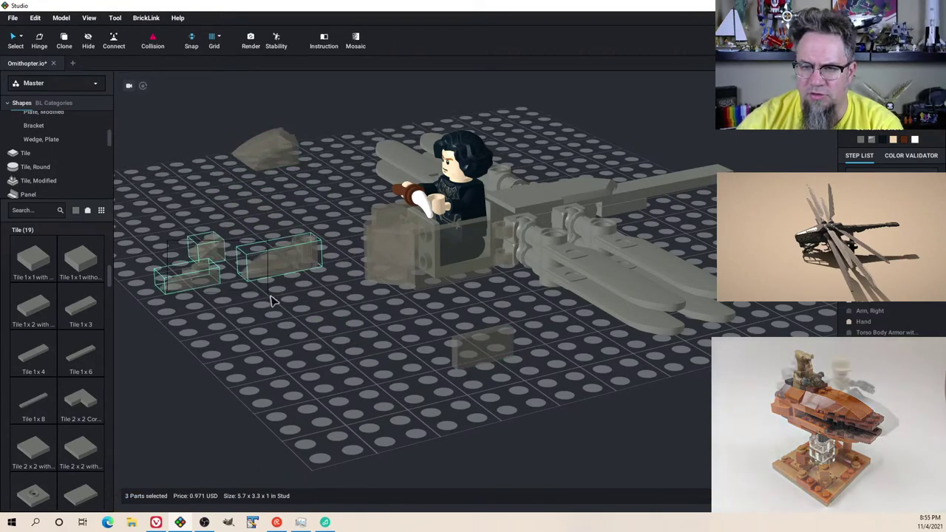
{"action": "left_click_drag", "start_coordinate": [289, 266], "coordinate": [272, 117]}
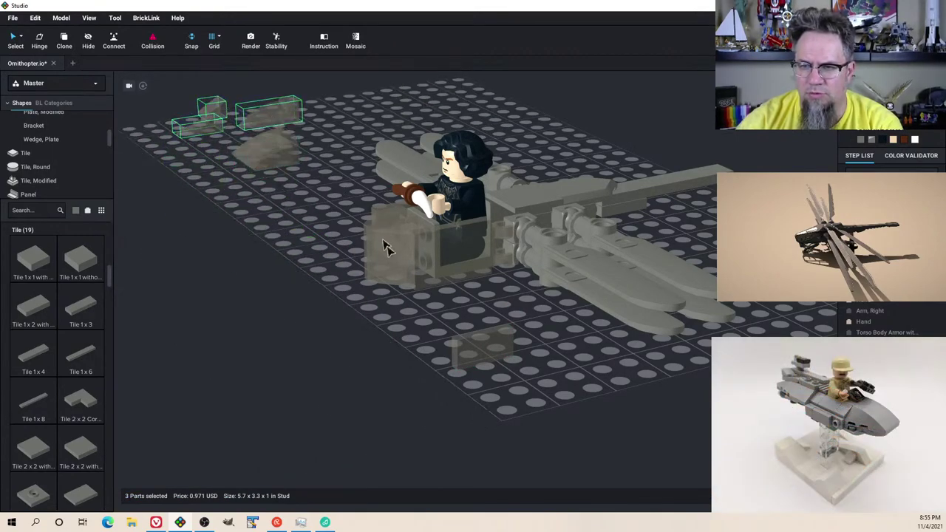
Step: Select both cockpit slopes and both side panels together and move them away to the far side beside the loose parts
{"action": "right_click_drag", "start_coordinate": [474, 338], "coordinate": [464, 354]}
{"action": "left_click_drag", "start_coordinate": [347, 191], "coordinate": [406, 289]}
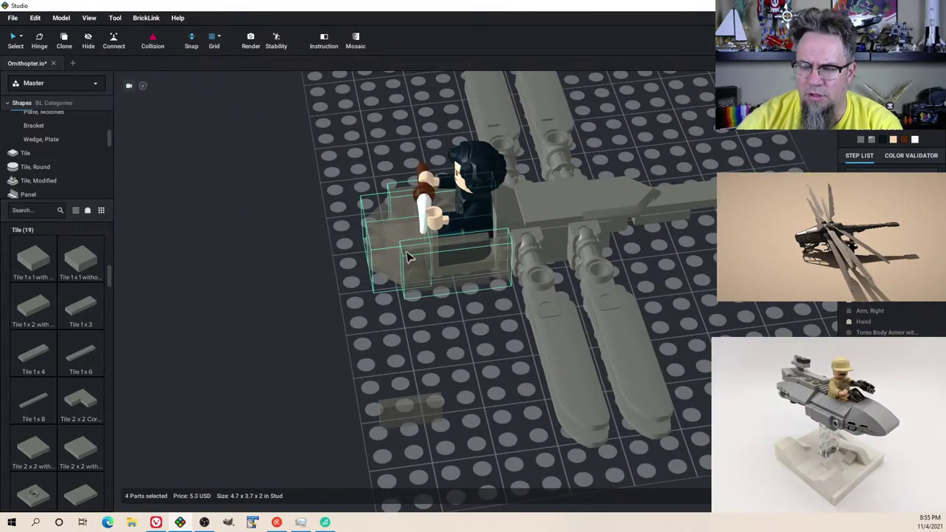
{"action": "left_click_drag", "start_coordinate": [409, 256], "coordinate": [326, 100]}
{"action": "scroll", "coordinate": [315, 169], "scroll_direction": "down", "scroll_amount": 3}
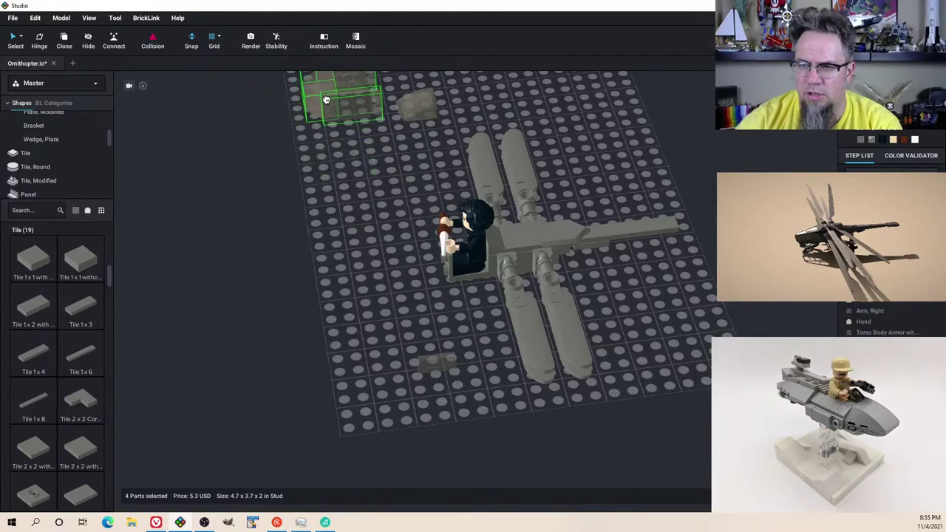
{"action": "left_click", "coordinate": [363, 173]}
Step: Duplicate the front Bracket 1 x 2 - 2 x 2 Inverted twice and place the copies at the minifigure's sides with studs facing outward
{"action": "mouse_move", "coordinate": [364, 173]}
{"action": "right_mouse_down"}
{"action": "mouse_move", "coordinate": [378, 157]}
{"action": "mouse_move", "coordinate": [381, 167]}
{"action": "right_mouse_up"}
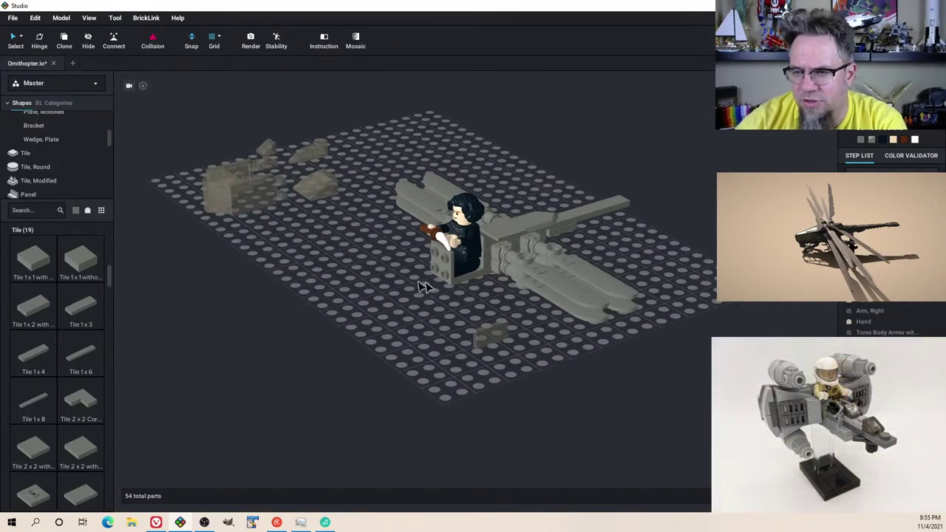
{"action": "mouse_move", "coordinate": [438, 286]}
{"action": "right_mouse_down"}
{"action": "mouse_move", "coordinate": [436, 266]}
{"action": "mouse_move", "coordinate": [446, 273]}
{"action": "right_mouse_up"}
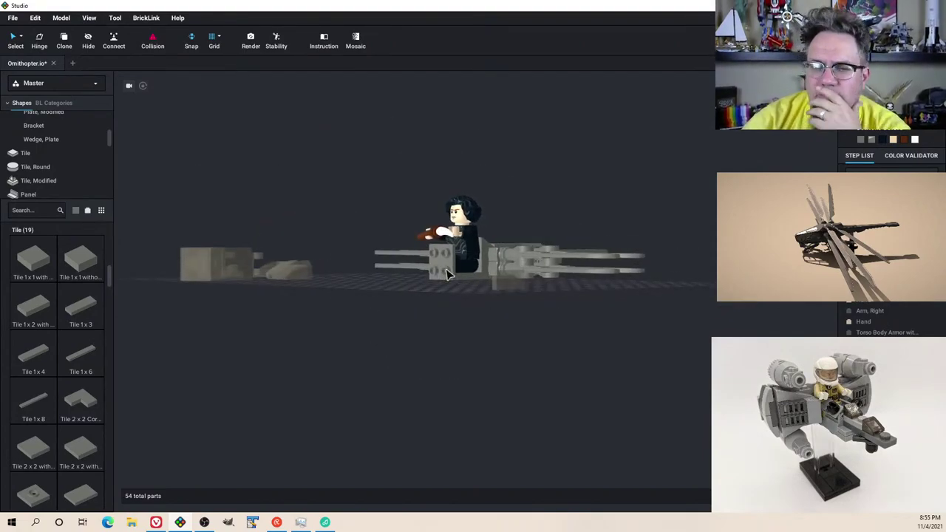
{"action": "right_click_drag", "start_coordinate": [447, 287], "coordinate": [438, 294]}
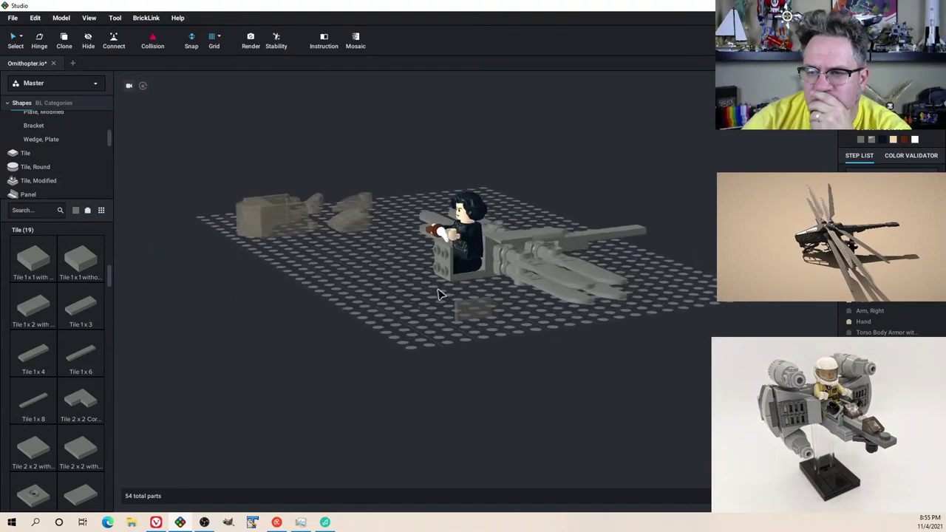
{"action": "left_click", "coordinate": [449, 286]}
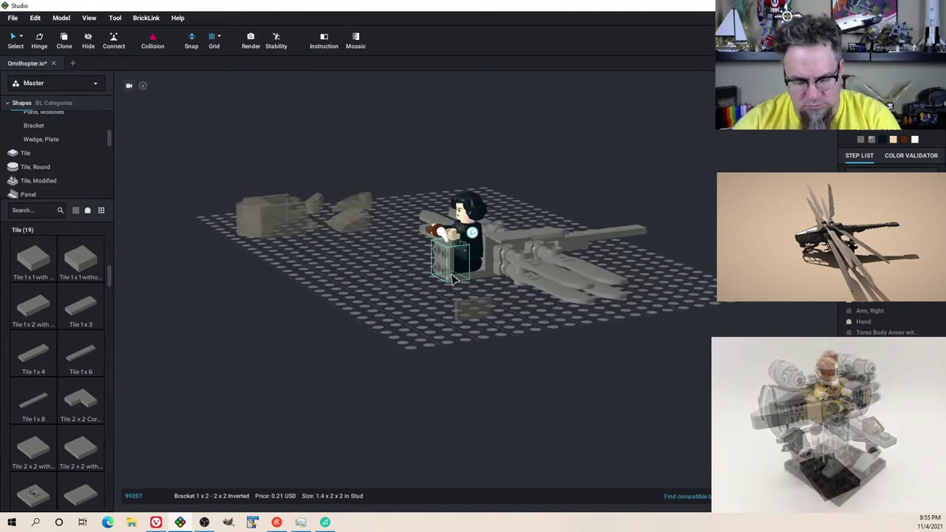
{"action": "mouse_move", "coordinate": [461, 286]}
{"action": "left_mouse_down"}
{"action": "mouse_move", "coordinate": [449, 223]}
{"action": "mouse_move", "coordinate": [476, 283]}
{"action": "left_mouse_up"}
{"action": "right_click_drag", "start_coordinate": [475, 283], "coordinate": [542, 285]}
{"action": "mouse_move", "coordinate": [492, 288]}
{"action": "left_mouse_down"}
{"action": "mouse_move", "coordinate": [495, 295]}
{"action": "mouse_move", "coordinate": [478, 286]}
{"action": "left_mouse_up"}
{"action": "right_click_drag", "start_coordinate": [478, 285], "coordinate": [452, 296]}
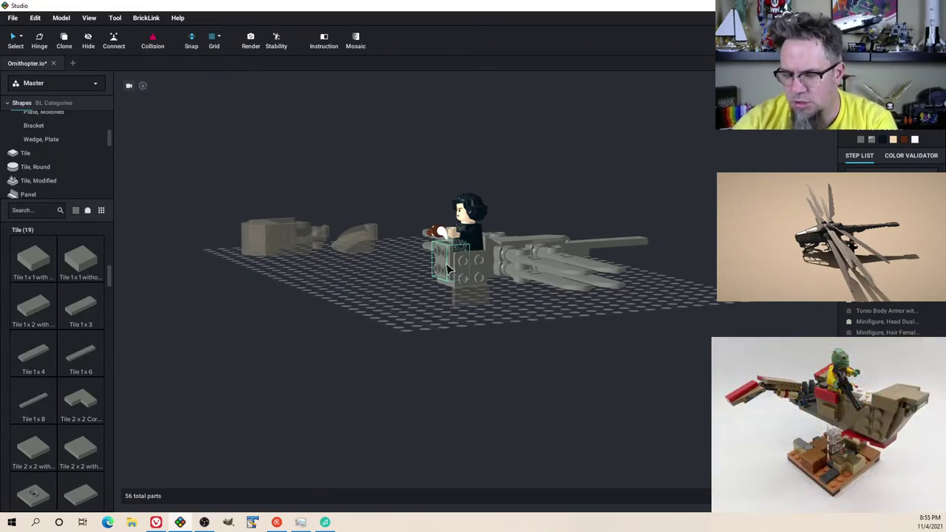
Step: Remove the front Bracket 1 x 2 - 2 x 2 Inverted and the part below it from the cockpit
{"action": "left_click", "coordinate": [444, 272]}
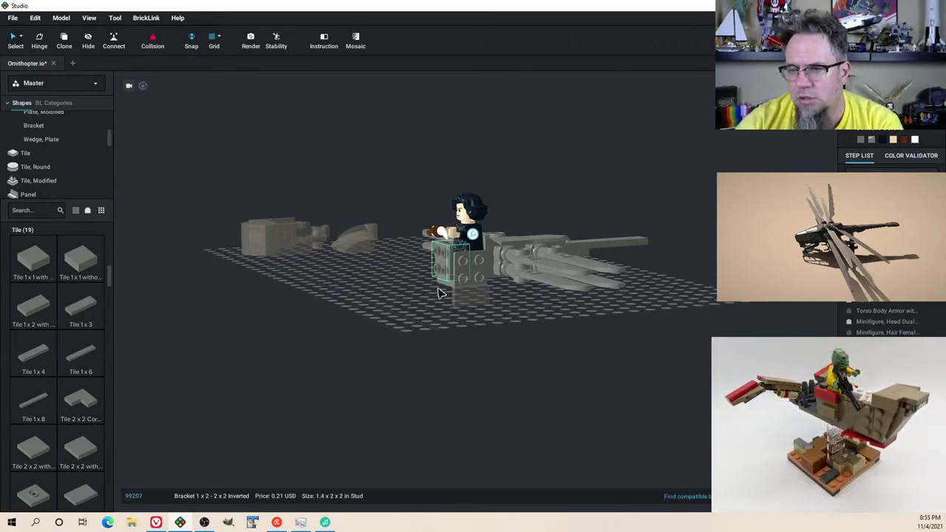
{"action": "left_click", "coordinate": [437, 293]}
{"action": "right_click_drag", "start_coordinate": [438, 293], "coordinate": [444, 256]}
{"action": "right_click_drag", "start_coordinate": [442, 264], "coordinate": [503, 294]}
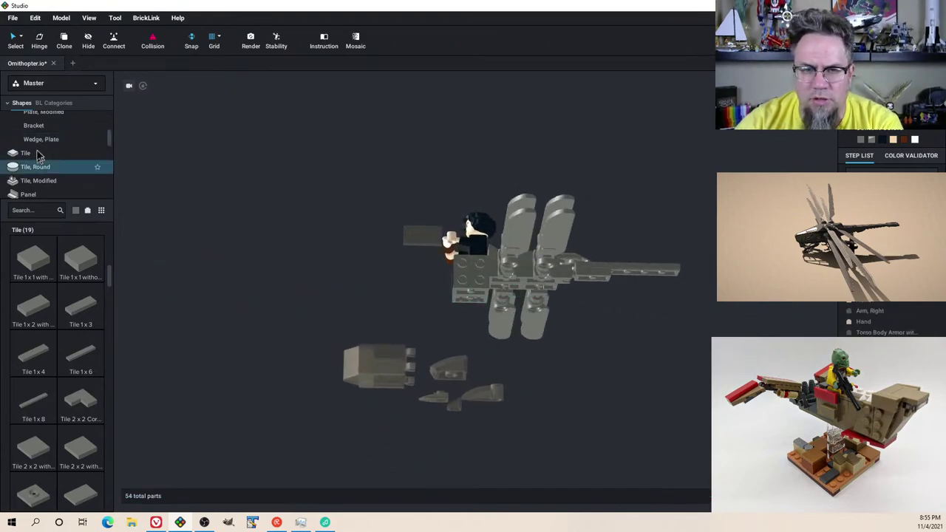
Step: Add a Plate 2 x 6 lengthwise under the cockpit and fuselage, with its front end extending past the minifigure's feet
{"action": "scroll", "coordinate": [47, 150], "scroll_direction": "up", "scroll_amount": 3}
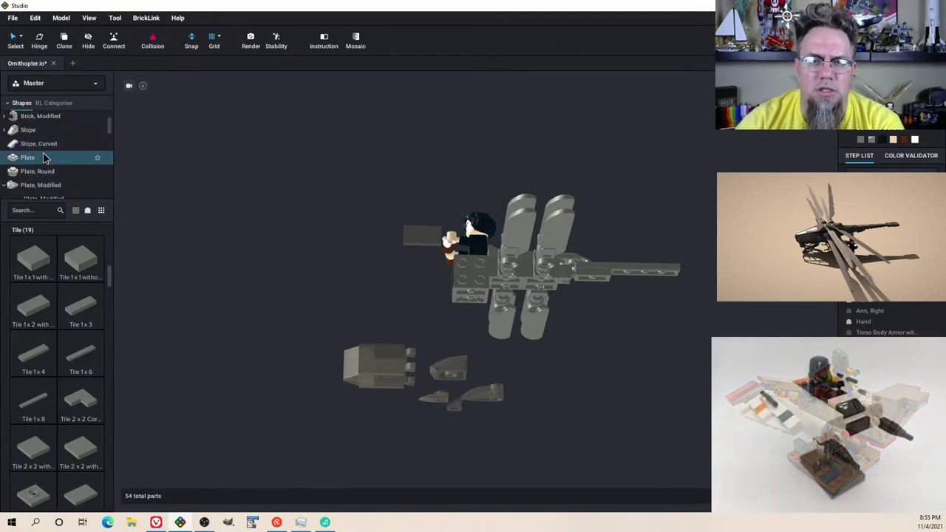
{"action": "left_click", "coordinate": [42, 155]}
{"action": "scroll", "coordinate": [73, 309], "scroll_direction": "down", "scroll_amount": 2}
{"action": "scroll", "coordinate": [72, 308], "scroll_direction": "down", "scroll_amount": 3}
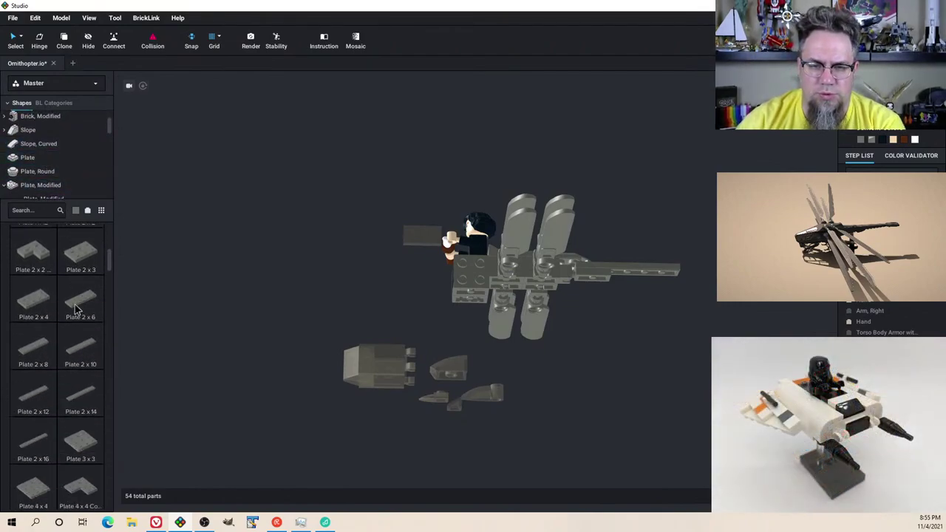
{"action": "left_click_drag", "start_coordinate": [81, 295], "coordinate": [492, 296]}
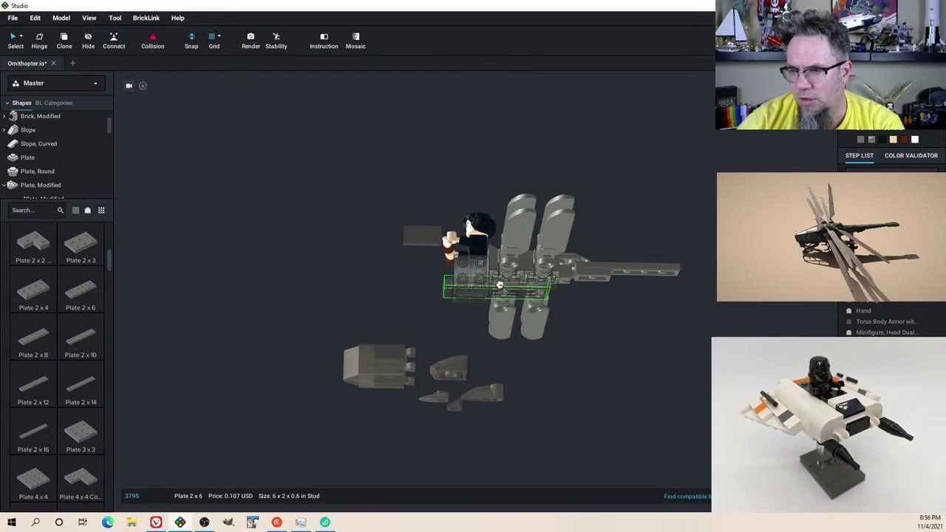
{"action": "right_click_drag", "start_coordinate": [500, 283], "coordinate": [500, 270]}
{"action": "left_click_drag", "start_coordinate": [492, 299], "coordinate": [500, 303]}
{"action": "right_click_drag", "start_coordinate": [501, 299], "coordinate": [528, 348]}
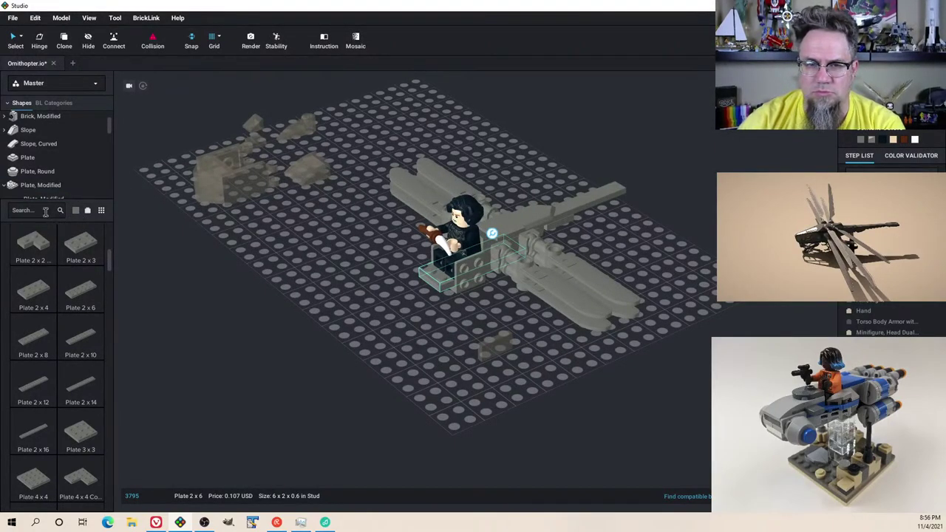
Step: Search the parts library for "2x3 plate" and look through the modified plates
{"action": "type", "text": "2x3"}
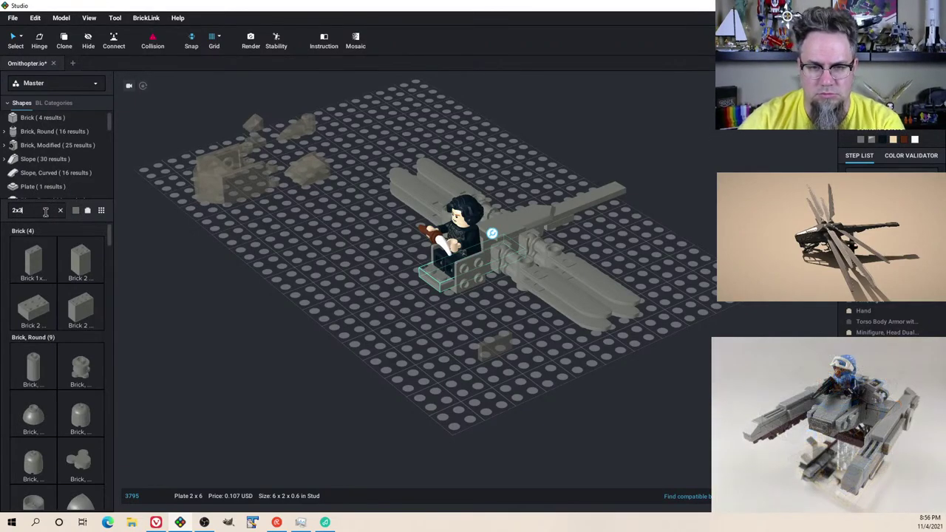
{"action": "type", "text": " plate"}
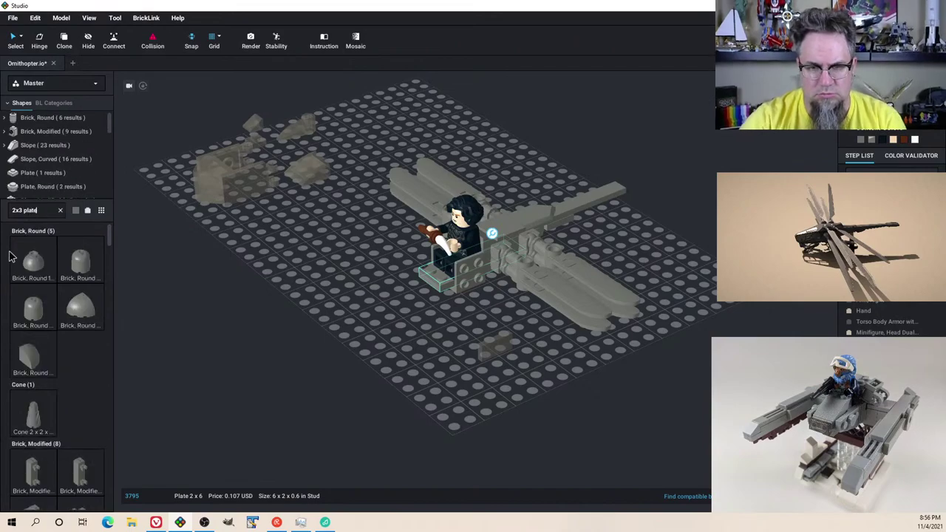
{"action": "scroll", "coordinate": [67, 321], "scroll_direction": "down", "scroll_amount": 3}
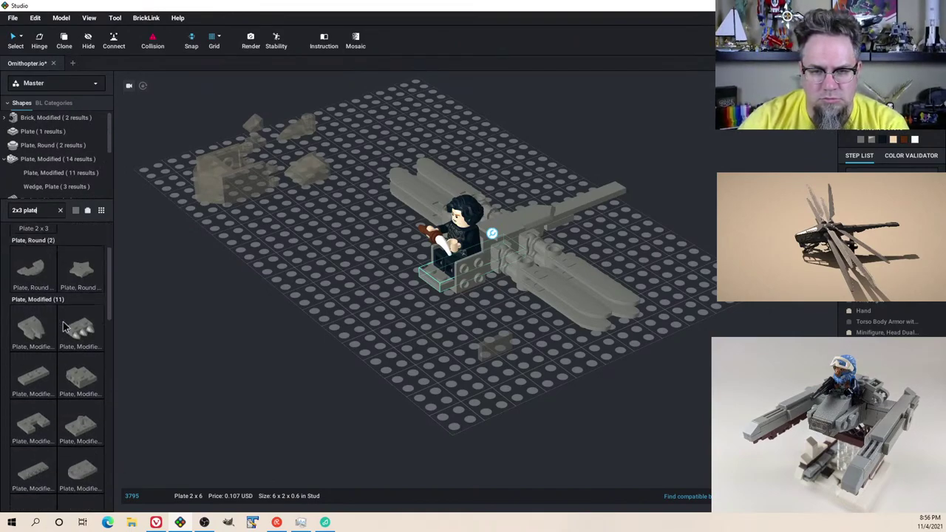
{"action": "scroll", "coordinate": [64, 325], "scroll_direction": "down", "scroll_amount": 2}
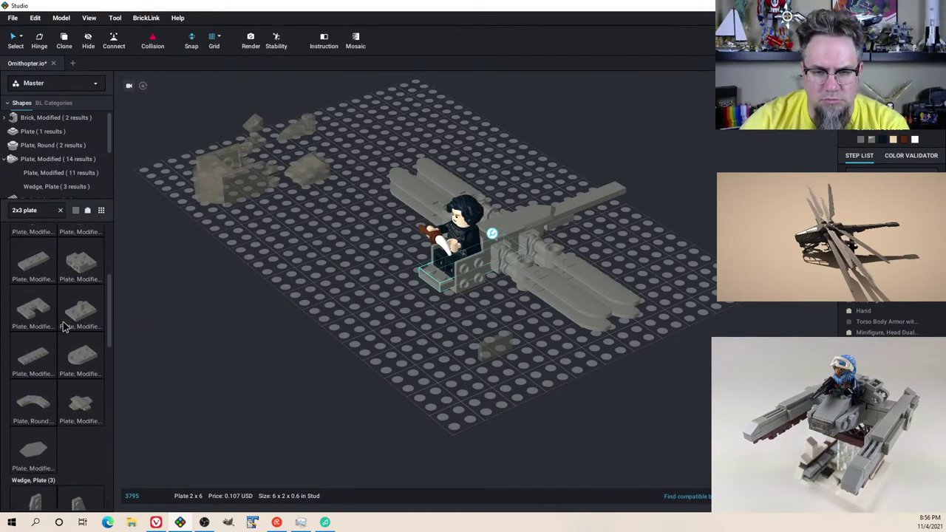
{"action": "left_click", "coordinate": [41, 293]}
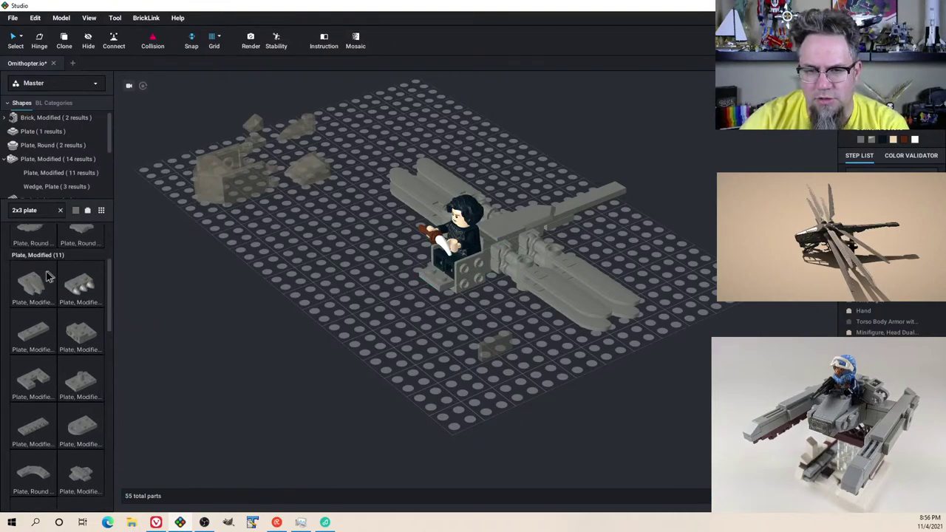
Step: Try a Plate, Modified 1 x 2 with 3 Claws / Rock Fingers in front of the cockpit and delete it
{"action": "left_click_drag", "start_coordinate": [70, 289], "coordinate": [356, 290]}
{"action": "left_click", "coordinate": [342, 295]}
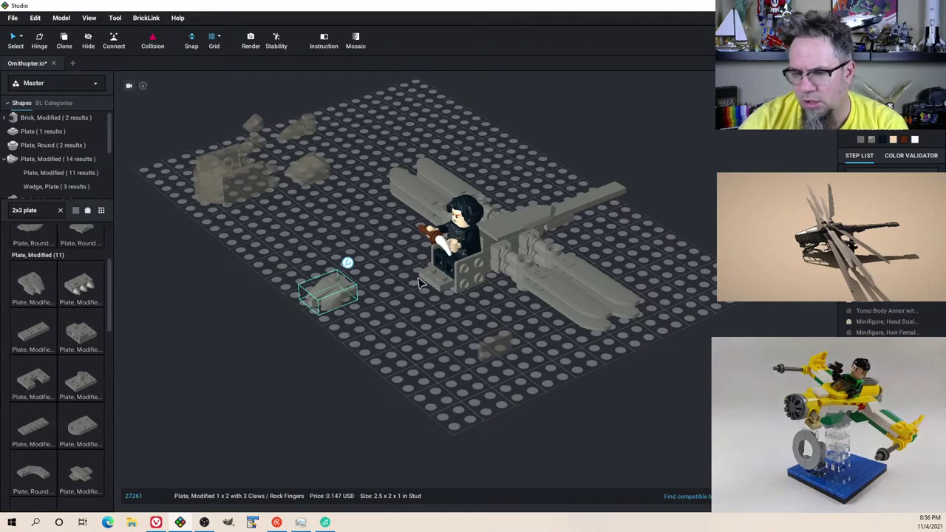
{"action": "right_click_drag", "start_coordinate": [372, 303], "coordinate": [402, 349]}
{"action": "left_click_drag", "start_coordinate": [383, 365], "coordinate": [395, 345]}
{"action": "scroll", "coordinate": [439, 338], "scroll_direction": "up", "scroll_amount": 3}
{"action": "right_click_drag", "start_coordinate": [396, 345], "coordinate": [363, 331]}
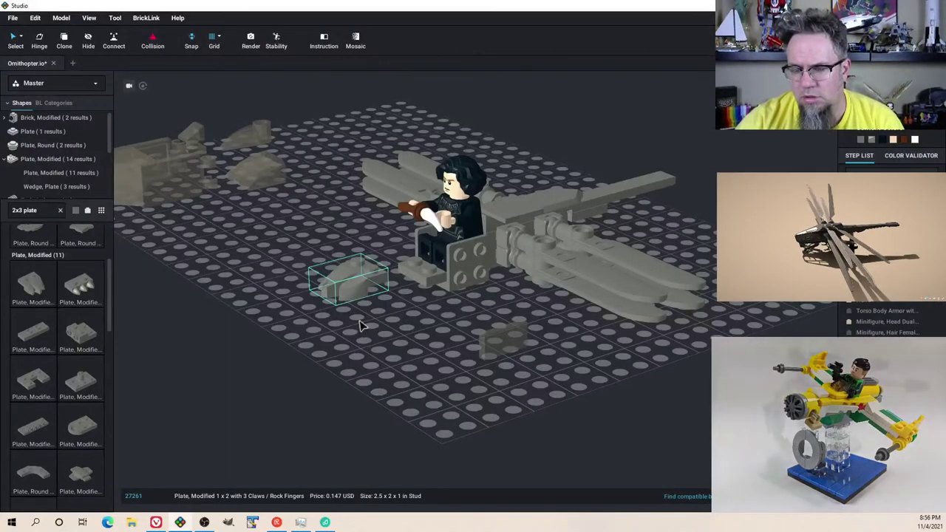
{"action": "scroll", "coordinate": [359, 323], "scroll_direction": "up", "scroll_amount": 3}
{"action": "right_click_drag", "start_coordinate": [359, 322], "coordinate": [360, 350]}
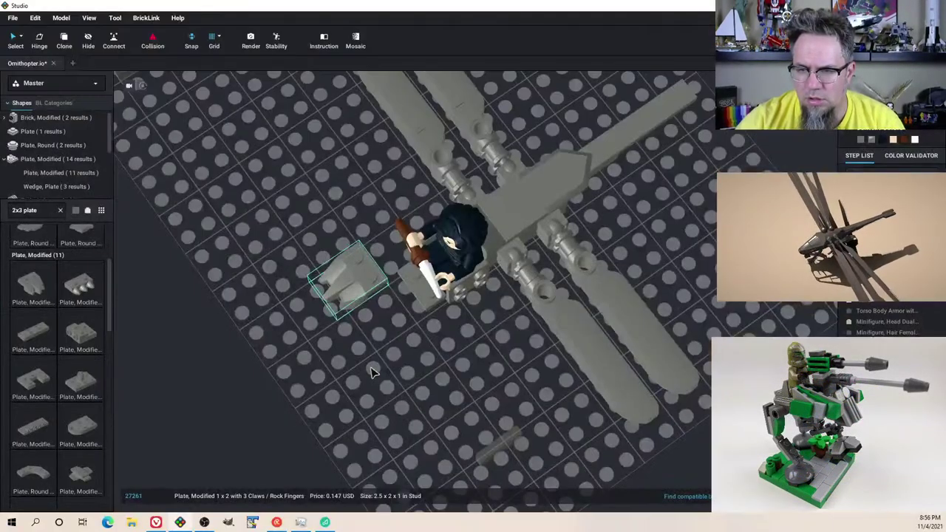
{"action": "right_click_drag", "start_coordinate": [373, 371], "coordinate": [403, 232]}
{"action": "scroll", "coordinate": [401, 228], "scroll_direction": "up", "scroll_amount": 2}
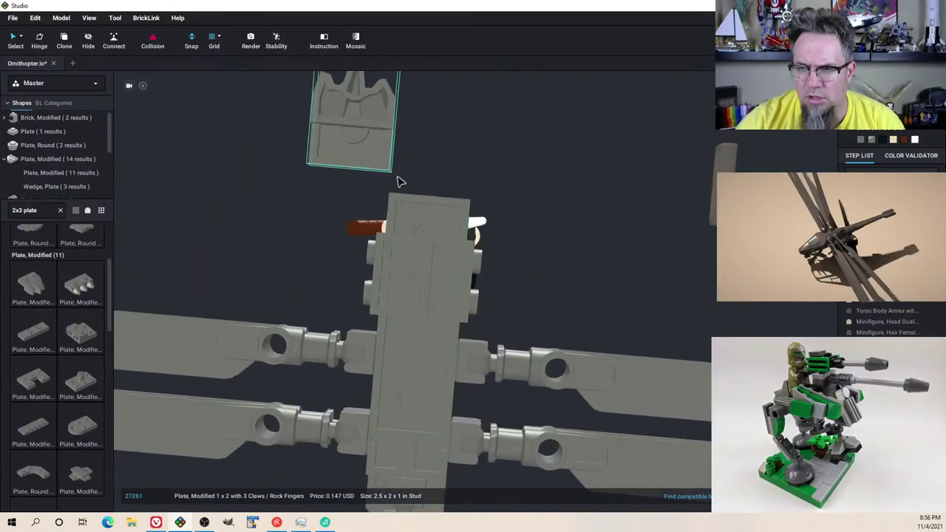
{"action": "middle_click_drag", "start_coordinate": [398, 178], "coordinate": [432, 221]}
{"action": "right_click_drag", "start_coordinate": [452, 218], "coordinate": [443, 357]}
{"action": "left_click", "coordinate": [441, 358]}
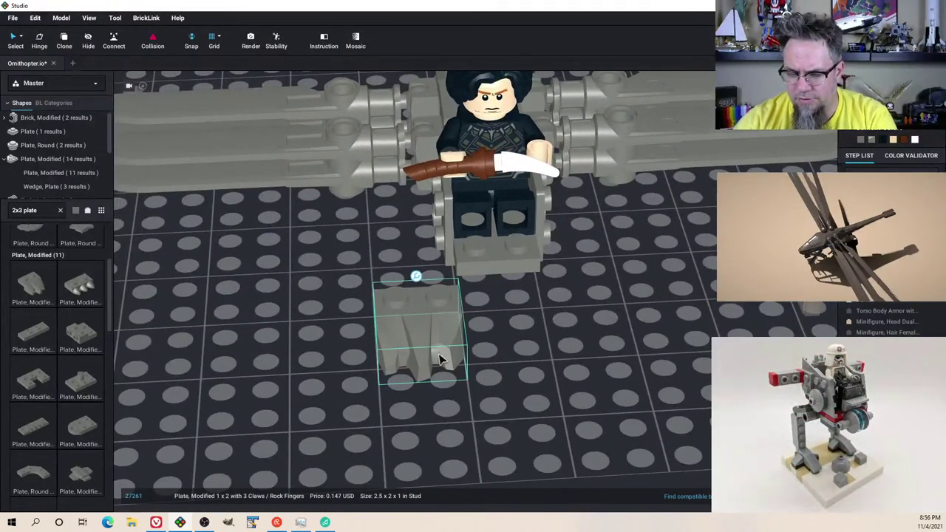
{"action": "key", "text": "Delete"}
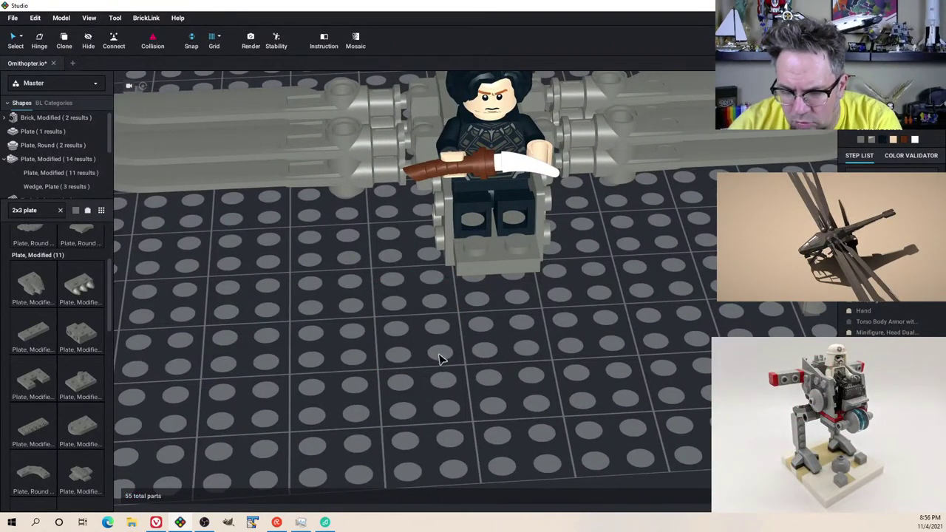
Step: Place a Plate, Modified 3 x 2 with Hole on the baseplate in front of the cockpit
{"action": "scroll", "coordinate": [80, 396], "scroll_direction": "down", "scroll_amount": 6}
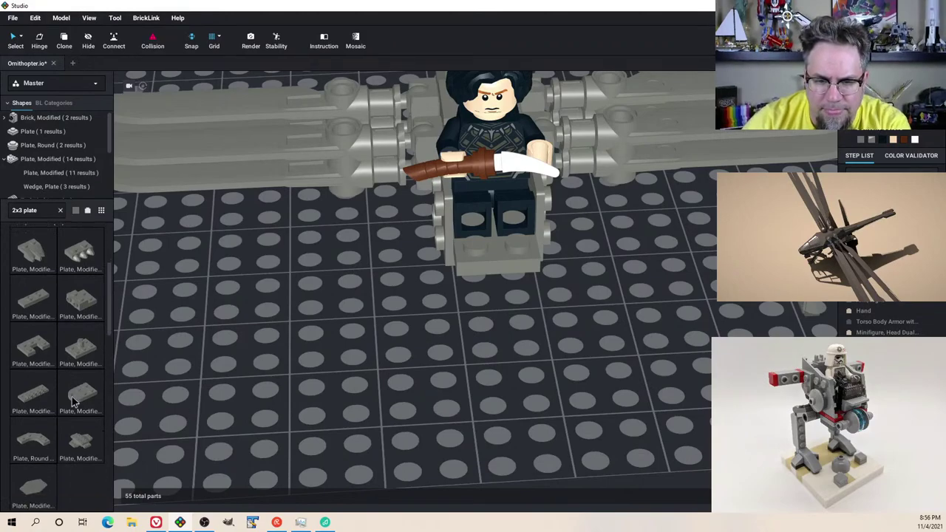
{"action": "scroll", "coordinate": [74, 390], "scroll_direction": "down", "scroll_amount": 2}
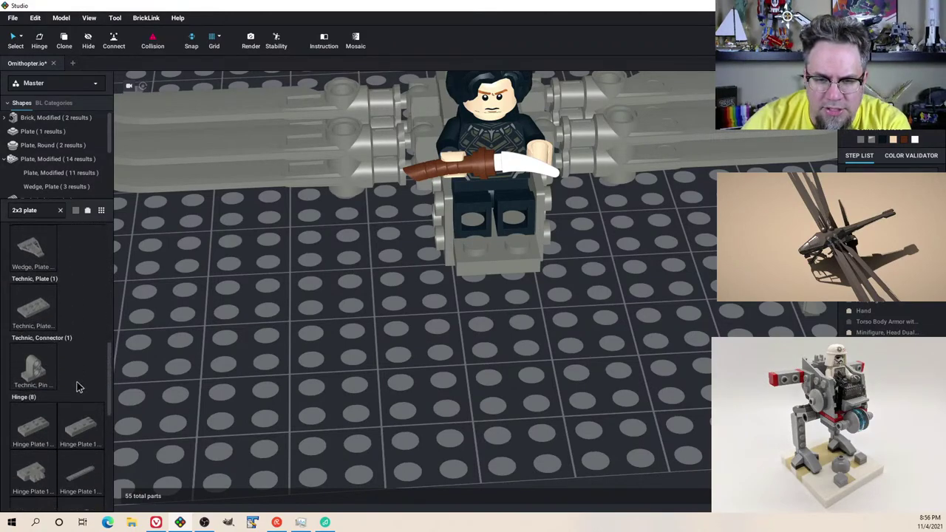
{"action": "scroll", "coordinate": [80, 388], "scroll_direction": "up", "scroll_amount": 6}
{"action": "scroll", "coordinate": [82, 370], "scroll_direction": "up", "scroll_amount": 1}
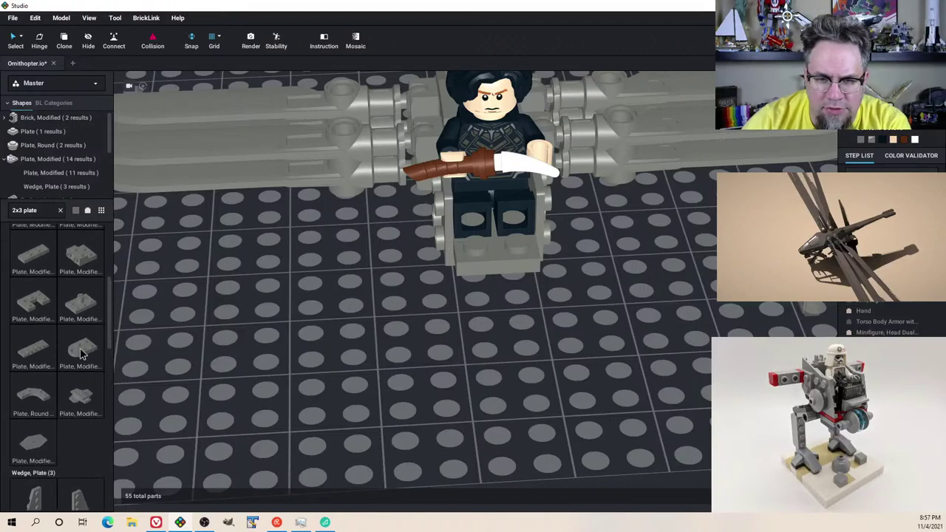
{"action": "left_click_drag", "start_coordinate": [82, 355], "coordinate": [291, 306]}
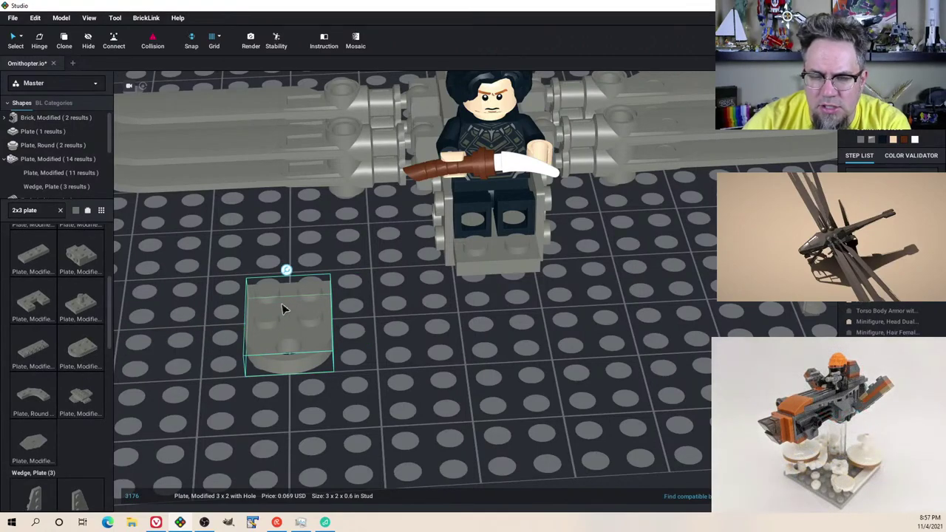
Step: Search the parts library for "2x2 mod plate" and look through the modified plates for a nose part
{"action": "scroll", "coordinate": [74, 334], "scroll_direction": "up", "scroll_amount": 4}
{"action": "scroll", "coordinate": [74, 334], "scroll_direction": "up", "scroll_amount": 3}
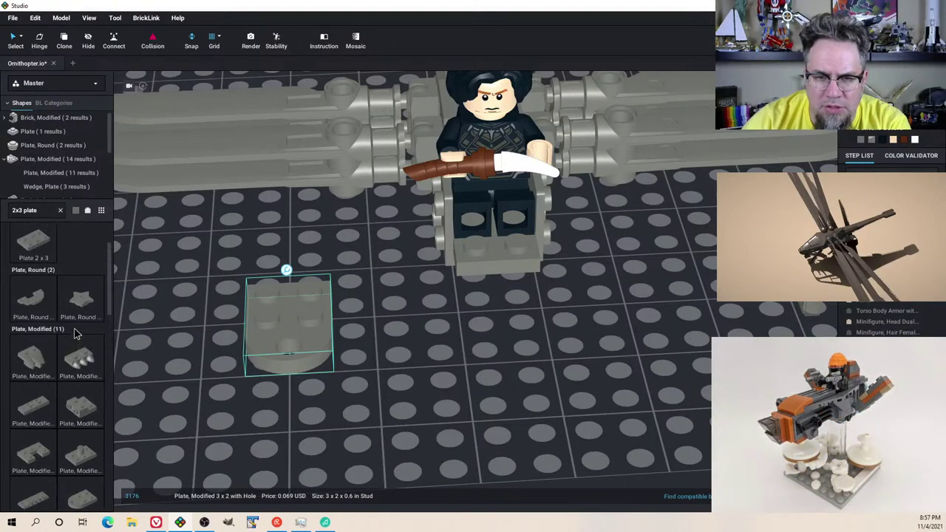
{"action": "left_click", "coordinate": [53, 210]}
{"action": "type", "text": "2x2"}
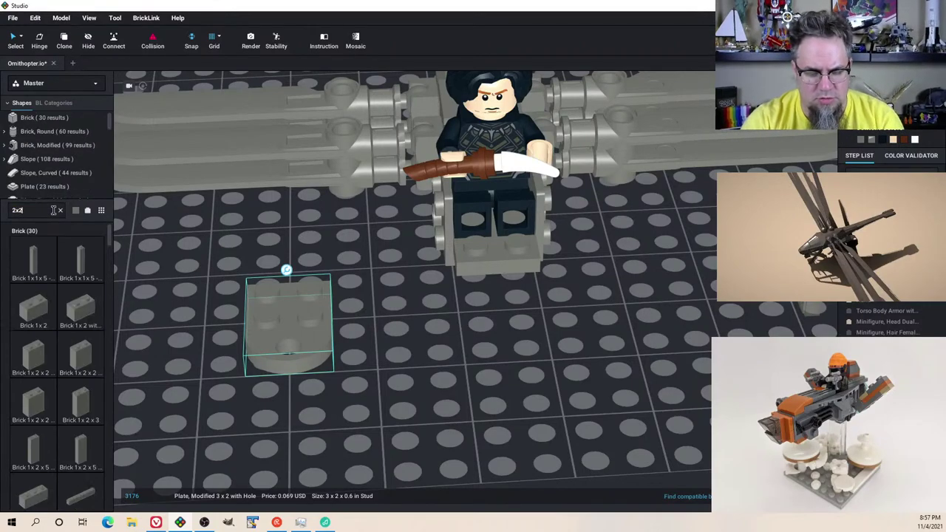
{"action": "type", "text": " mod plate"}
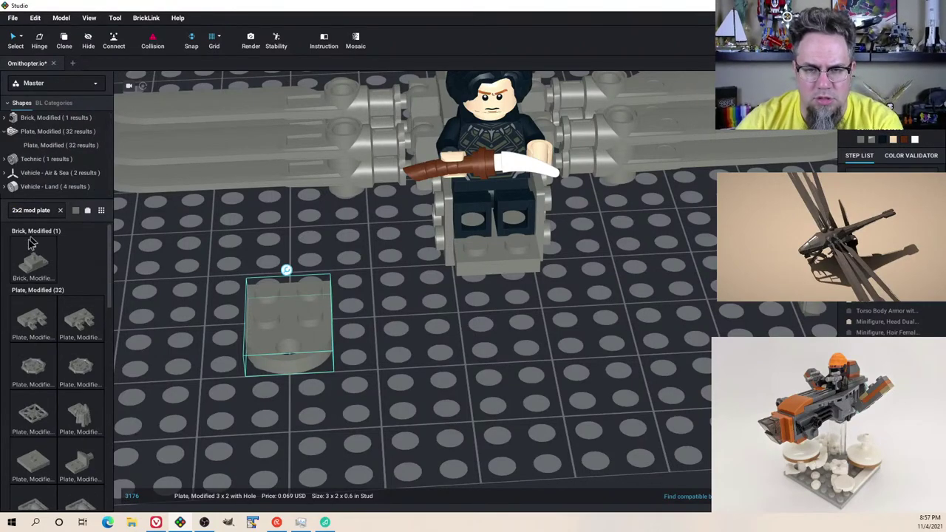
{"action": "scroll", "coordinate": [72, 346], "scroll_direction": "down", "scroll_amount": 5}
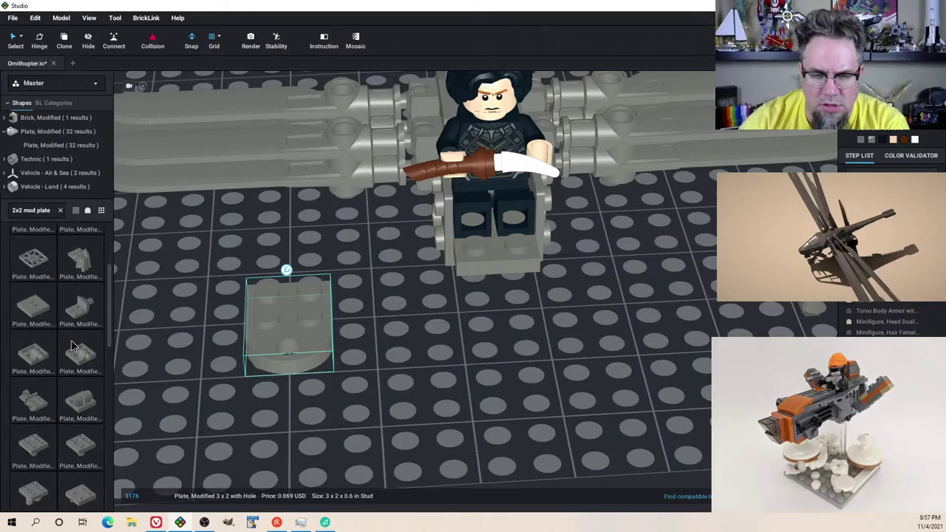
{"action": "scroll", "coordinate": [72, 345], "scroll_direction": "down", "scroll_amount": 5}
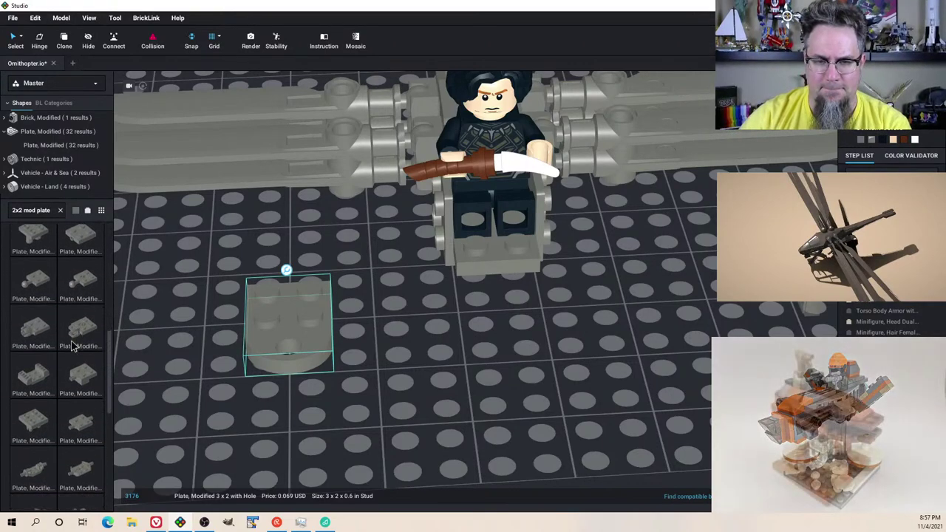
Step: Clear the parts search and show the Wedge, Plate category
{"action": "left_click", "coordinate": [60, 211]}
{"action": "scroll", "coordinate": [52, 170], "scroll_direction": "down", "scroll_amount": 3}
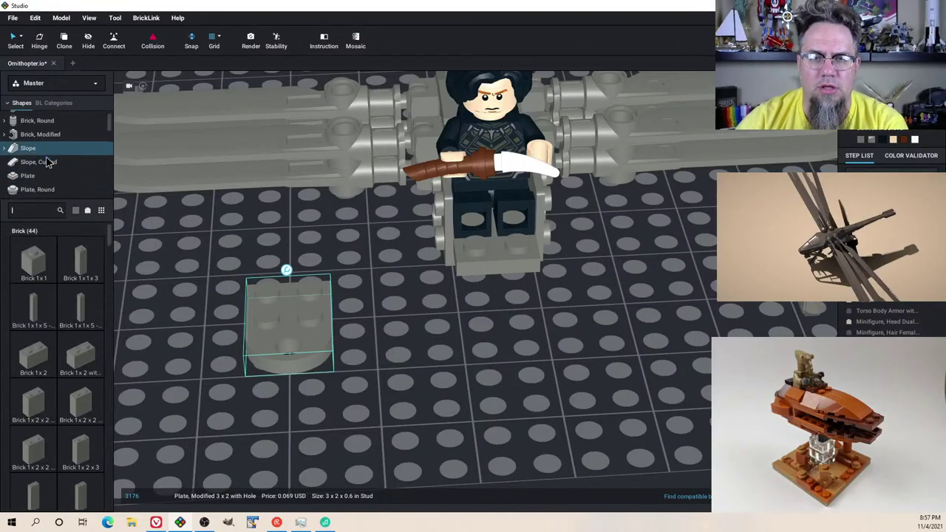
{"action": "scroll", "coordinate": [57, 180], "scroll_direction": "down", "scroll_amount": 2}
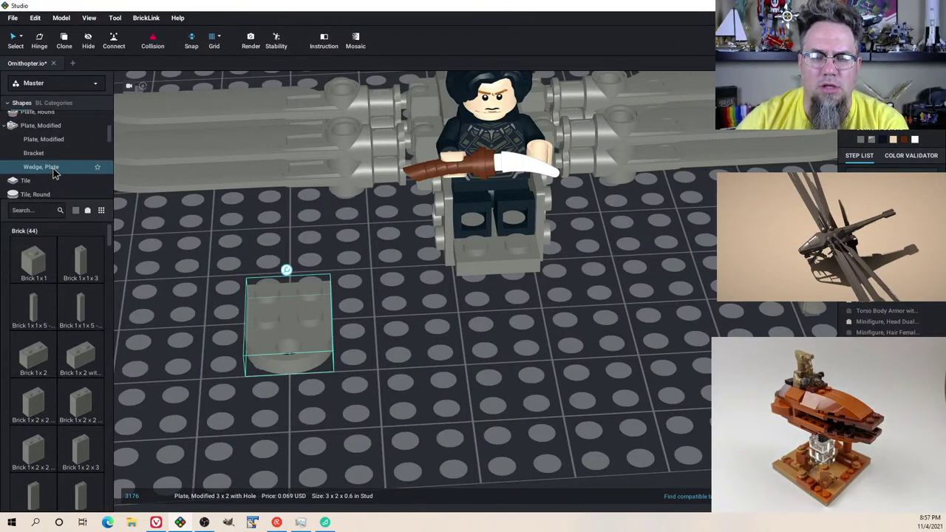
{"action": "left_click", "coordinate": [52, 167]}
Step: Try a pentagonal Wedge, Plate 2 x 2 and a Wedge, Plate 2 x 2 Left on the baseplate and discard both
{"action": "left_click", "coordinate": [37, 314]}
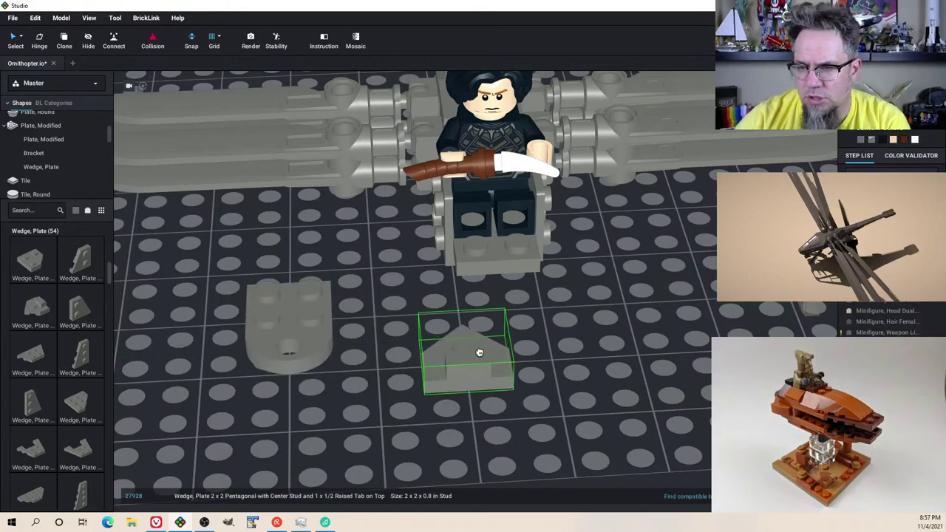
{"action": "key", "text": "Escape"}
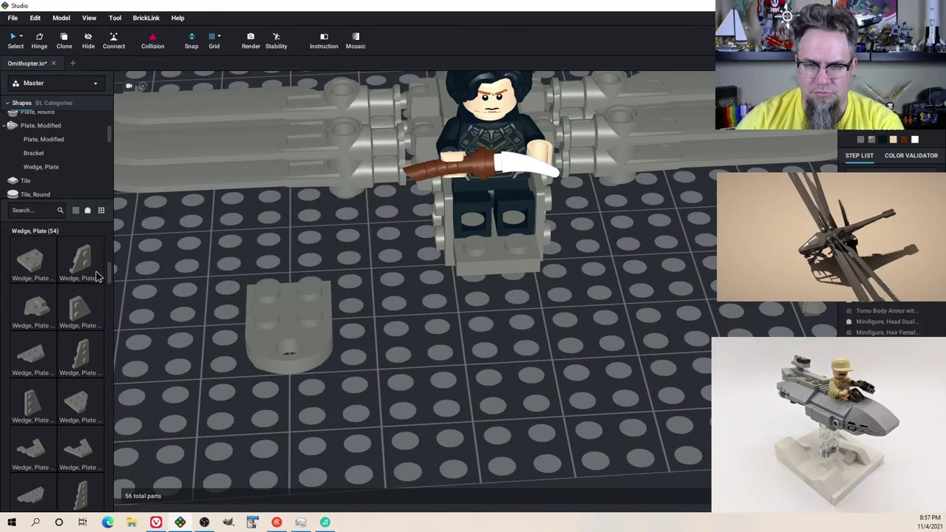
{"action": "right_click_drag", "start_coordinate": [147, 290], "coordinate": [99, 282]}
{"action": "left_click", "coordinate": [83, 264]}
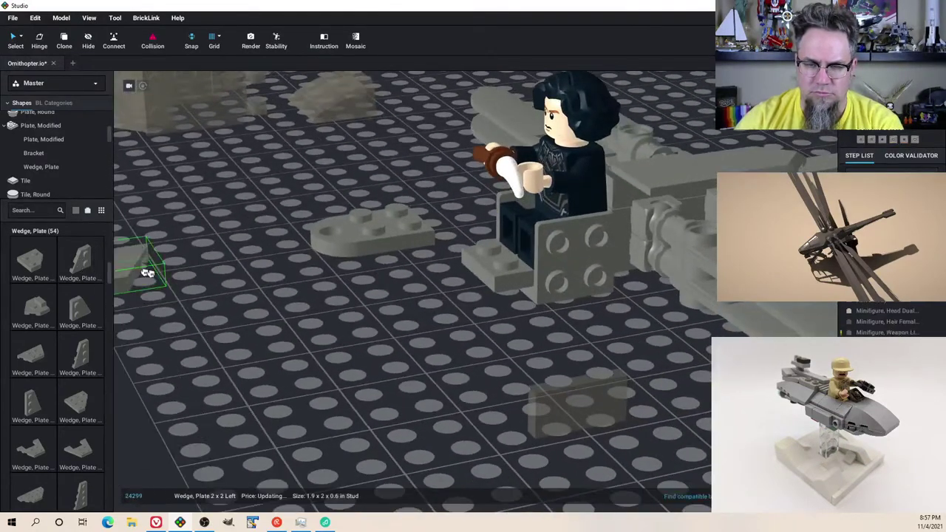
{"action": "left_click", "coordinate": [229, 307]}
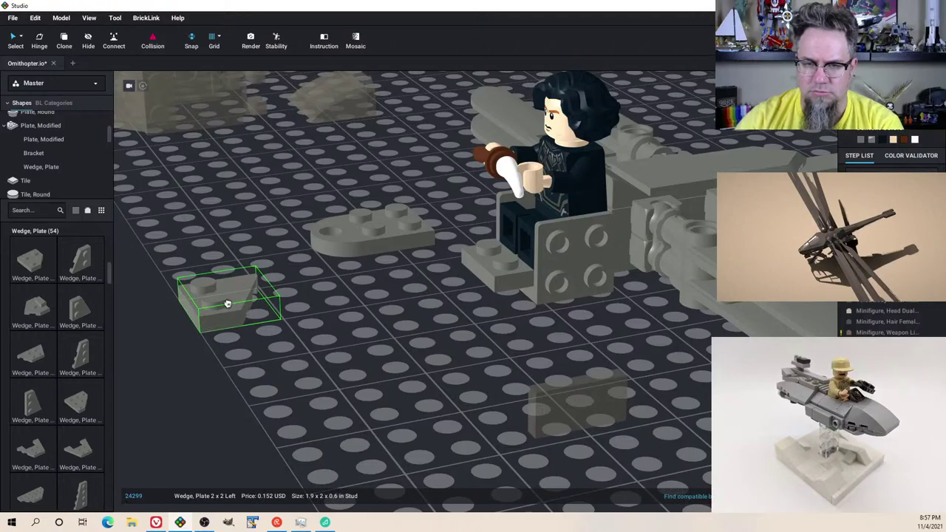
{"action": "left_click_drag", "start_coordinate": [226, 303], "coordinate": [224, 317]}
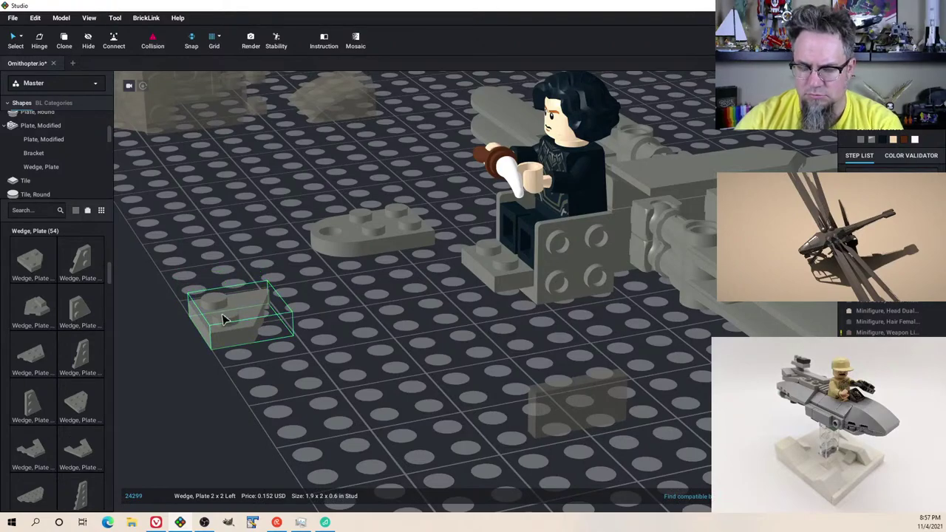
{"action": "key", "text": "Delete"}
Step: Attach a Wedge, Plate 2 x 2 Right upright to the outward-facing studs of the bracket beside the minifigure
{"action": "left_click", "coordinate": [76, 311]}
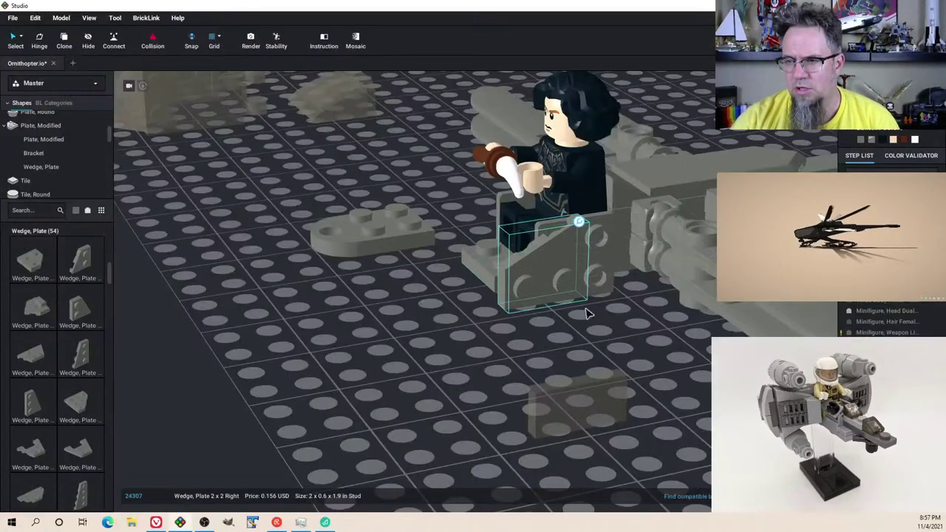
{"action": "right_click_drag", "start_coordinate": [585, 313], "coordinate": [705, 240]}
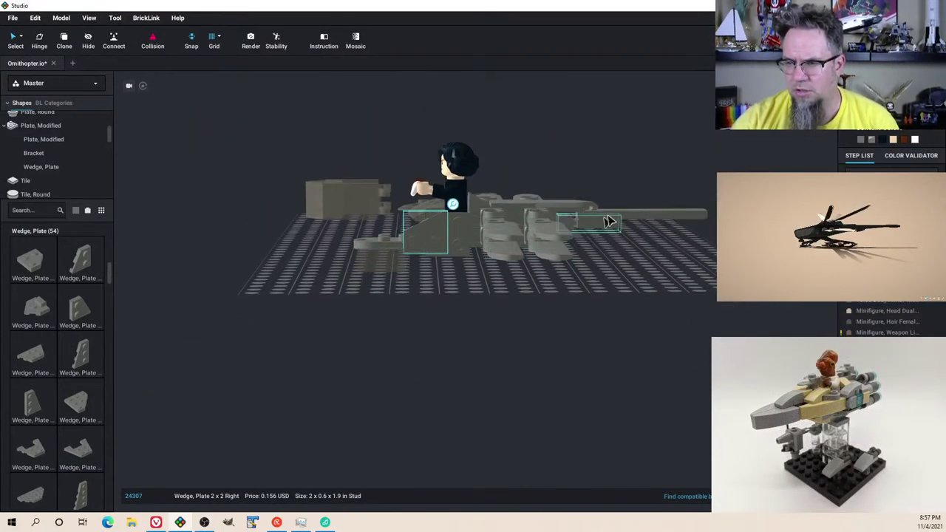
Step: Delete the Wedge, Plate 2 x 2 Right from the cockpit bracket and place a Wedge, Plate 4 x 2 Left on the baseplate
{"action": "right_click_drag", "start_coordinate": [607, 222], "coordinate": [484, 295]}
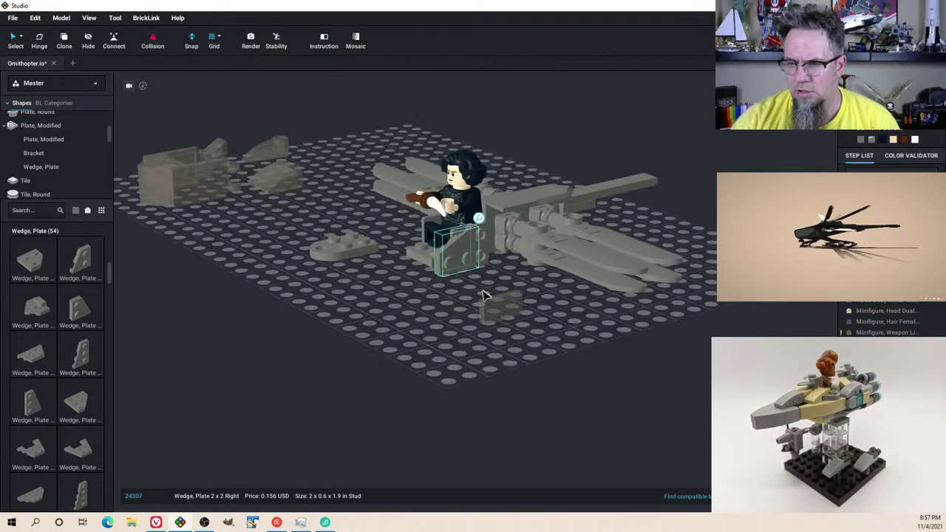
{"action": "left_click", "coordinate": [456, 263]}
{"action": "scroll", "coordinate": [53, 437], "scroll_direction": "down", "scroll_amount": 3}
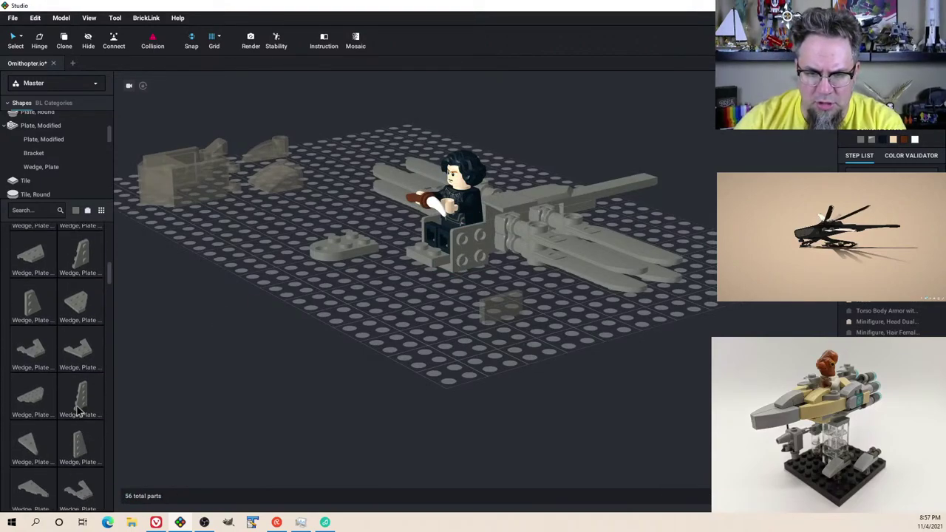
{"action": "left_click", "coordinate": [80, 410]}
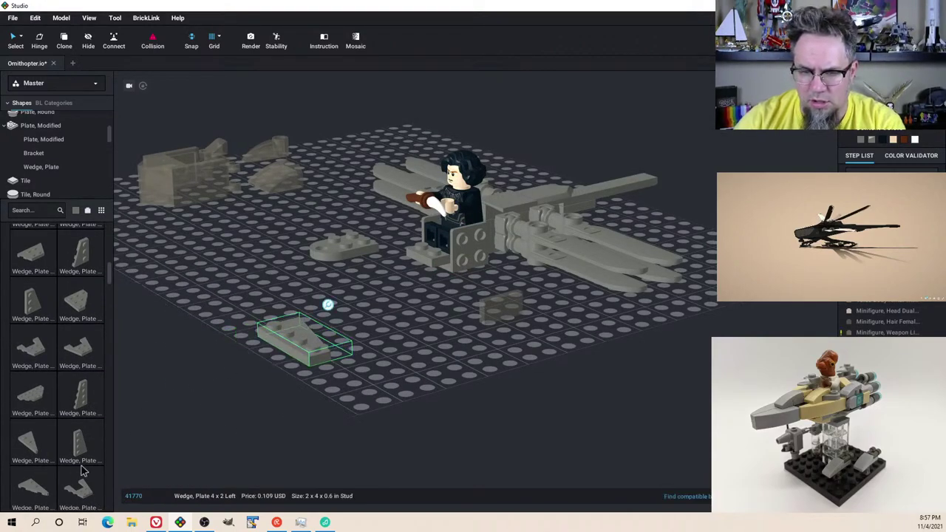
{"action": "left_click", "coordinate": [158, 431]}
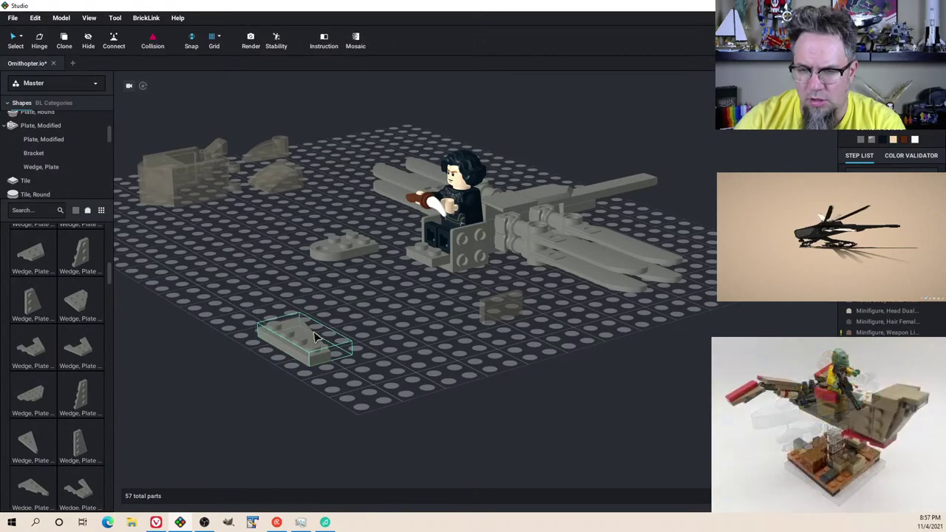
Step: Add a Wedge, Plate 4 x 2 Right and stand it upright on the baseplate in front of the cockpit
{"action": "left_click", "coordinate": [76, 456]}
{"action": "right_click_drag", "start_coordinate": [320, 340], "coordinate": [338, 359]}
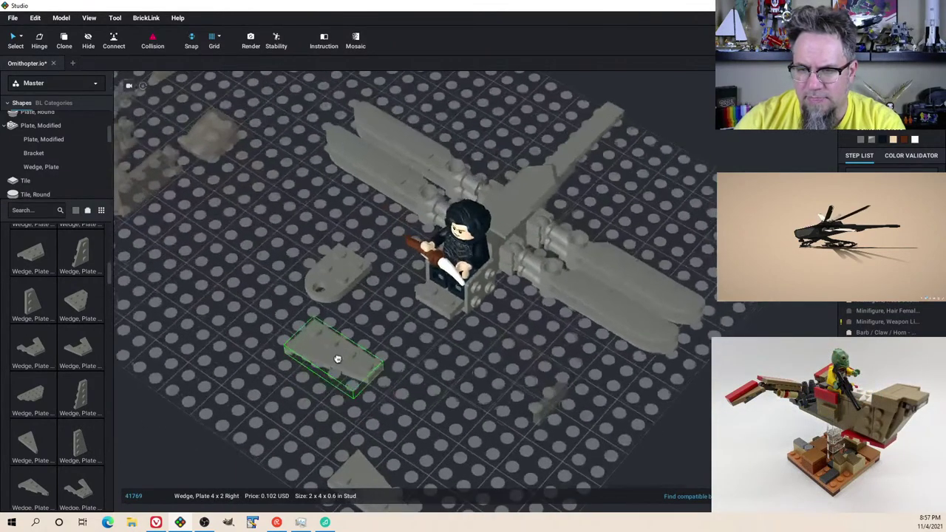
{"action": "key", "text": "Right"}
{"action": "right_click_drag", "start_coordinate": [419, 383], "coordinate": [381, 309]}
{"action": "key", "text": "Down"}
{"action": "key", "text": "Right"}
{"action": "key", "text": "Down"}
{"action": "left_click", "coordinate": [356, 293]}
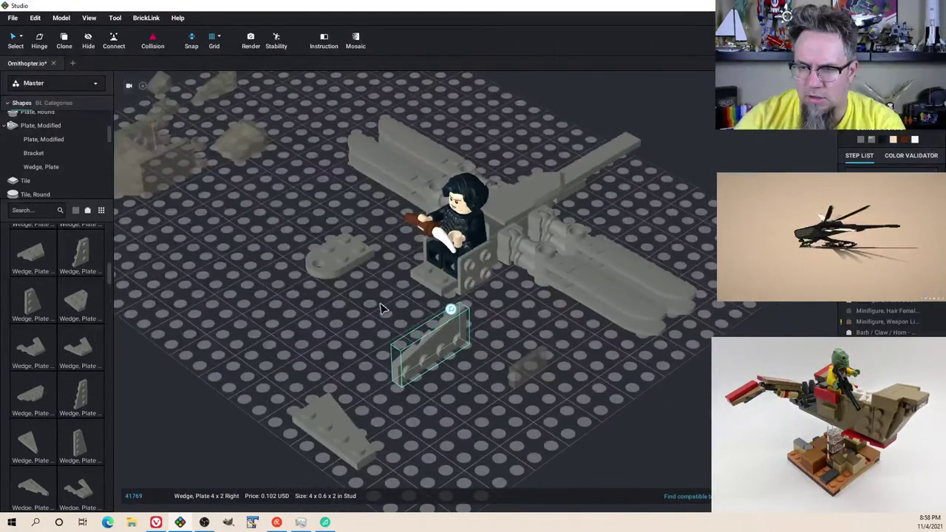
Step: Turn the Wedge, Plate 4 x 2 Left upright and stand it opposite the right-hand one in front of the cockpit
{"action": "left_click_drag", "start_coordinate": [350, 441], "coordinate": [348, 383]}
{"action": "right_click_drag", "start_coordinate": [349, 383], "coordinate": [402, 382]}
{"action": "left_click_drag", "start_coordinate": [403, 383], "coordinate": [615, 380]}
{"action": "right_click_drag", "start_coordinate": [615, 380], "coordinate": [625, 359]}
{"action": "key", "text": "Right"}
{"action": "key", "text": "Down"}
{"action": "left_click_drag", "start_coordinate": [625, 359], "coordinate": [622, 305]}
{"action": "right_click_drag", "start_coordinate": [648, 325], "coordinate": [602, 329]}
Step: Angle the two upright 4 x 2 wedge plates inward toward the nose tip with the Hinge tool
{"action": "right_click_drag", "start_coordinate": [521, 426], "coordinate": [508, 412]}
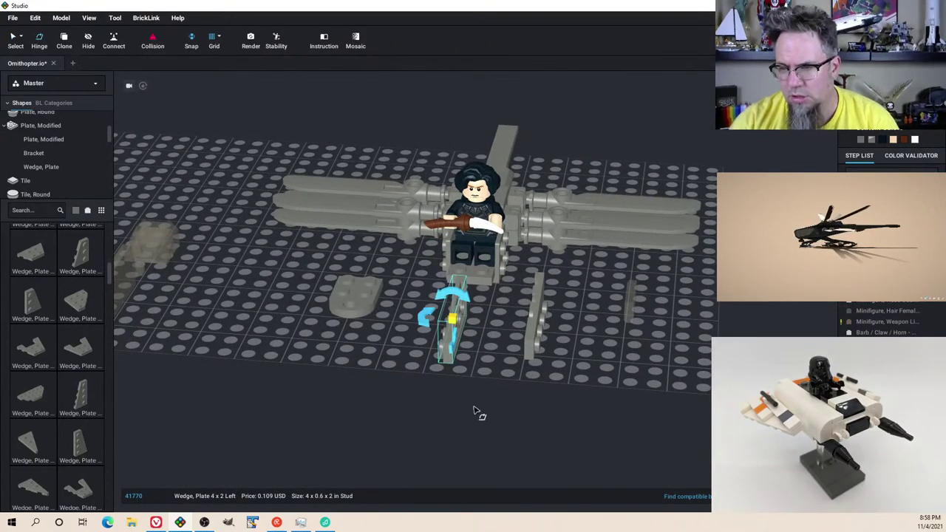
{"action": "left_click_drag", "start_coordinate": [426, 323], "coordinate": [429, 344]}
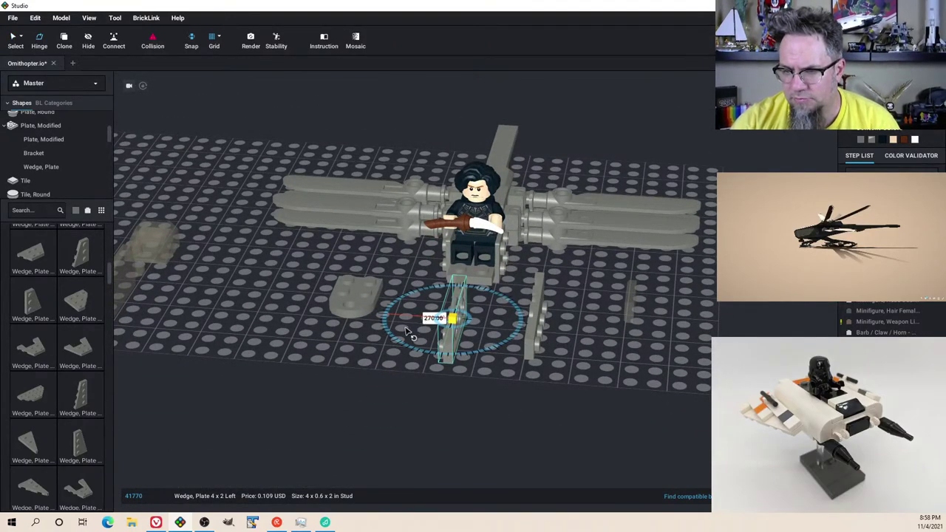
{"action": "right_click_drag", "start_coordinate": [405, 329], "coordinate": [409, 361]}
{"action": "left_click_drag", "start_coordinate": [410, 376], "coordinate": [419, 391]}
{"action": "left_click", "coordinate": [548, 380]}
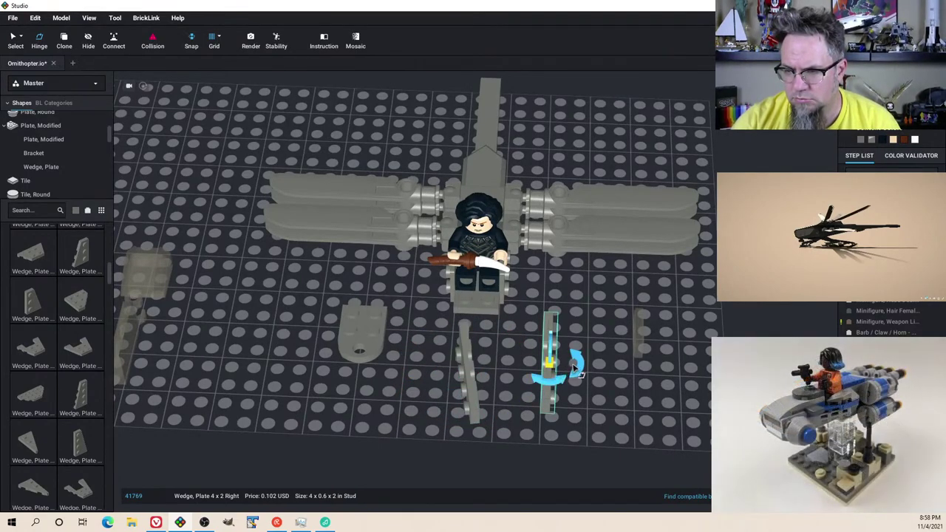
{"action": "left_click_drag", "start_coordinate": [579, 370], "coordinate": [597, 379]}
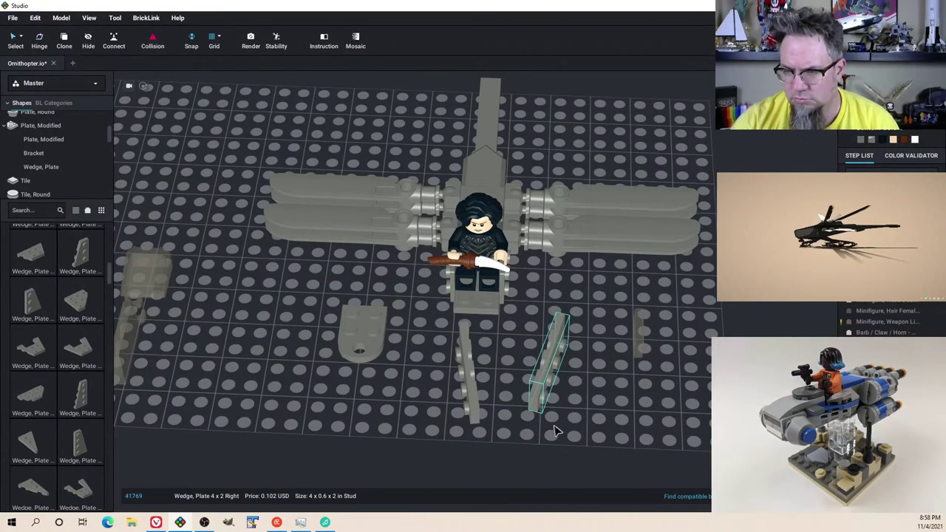
Step: Nudge the angled Wedge, Plate 4 x 2 Right sideways and forward until its tip meets the left one in a V
{"action": "key", "text": "a"}
{"action": "key", "text": "a"}
{"action": "key", "text": "a"}
{"action": "key", "text": "a"}
{"action": "key", "text": "a"}
{"action": "key", "text": "a"}
{"action": "key", "text": "a"}
{"action": "key", "text": "a"}
{"action": "key", "text": "a"}
{"action": "key", "text": "a"}
{"action": "key", "text": "a"}
{"action": "key", "text": "a"}
{"action": "key", "text": "a"}
{"action": "key", "text": "a"}
{"action": "key", "text": "a"}
{"action": "key", "text": "a"}
{"action": "key", "text": "a"}
{"action": "key", "text": "a"}
{"action": "key", "text": "a"}
{"action": "key", "text": "a"}
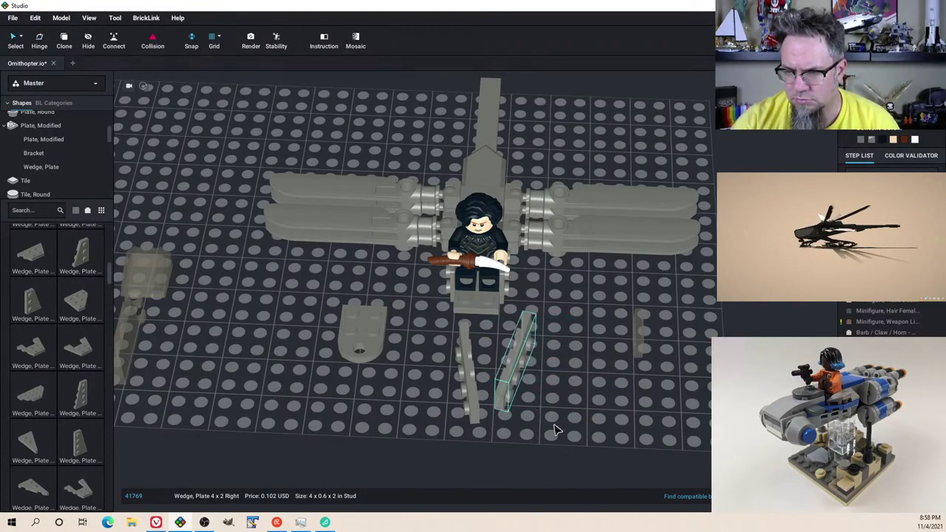
{"action": "key", "text": "s"}
{"action": "key", "text": "s"}
{"action": "key", "text": "s"}
{"action": "key", "text": "s"}
{"action": "key", "text": "s"}
{"action": "key", "text": "s"}
{"action": "key", "text": "s"}
{"action": "key", "text": "s"}
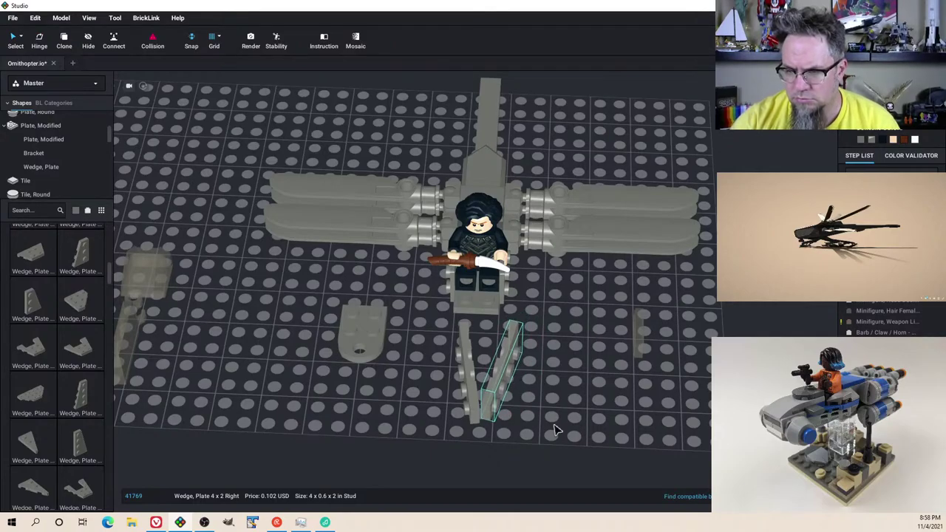
{"action": "left_click", "coordinate": [564, 428]}
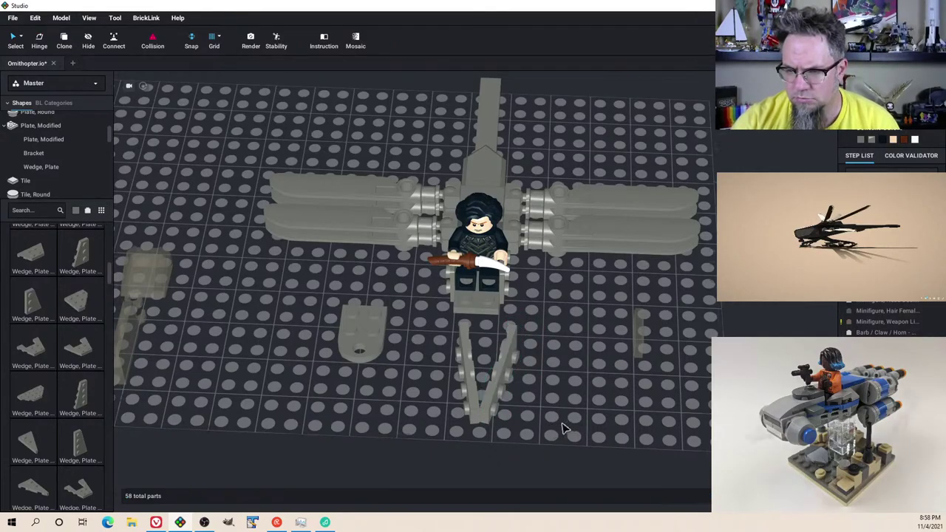
Step: Select both angled wedge plates and rotate the V slightly as one group with the Hinge tool
{"action": "right_click_drag", "start_coordinate": [564, 428], "coordinate": [523, 449]}
{"action": "left_click", "coordinate": [314, 306]}
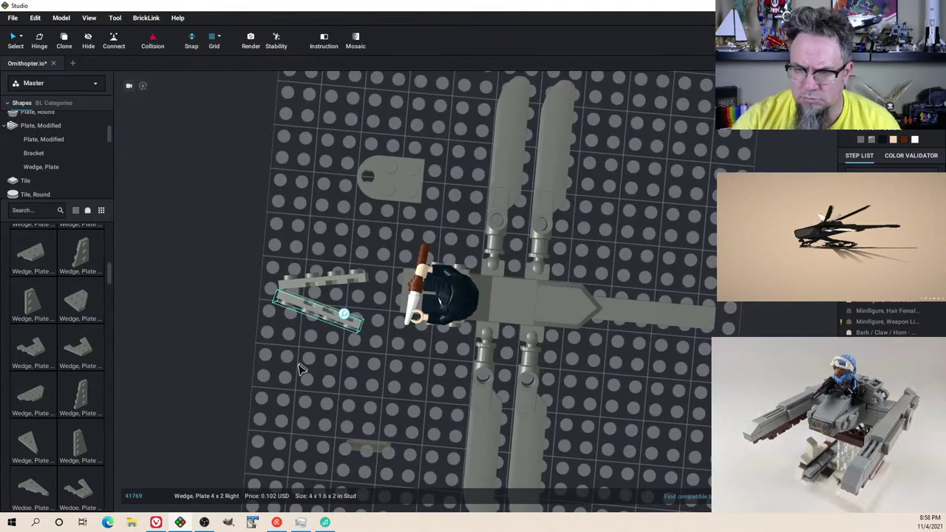
{"action": "left_click", "coordinate": [298, 363]}
{"action": "right_click_drag", "start_coordinate": [298, 363], "coordinate": [312, 352]}
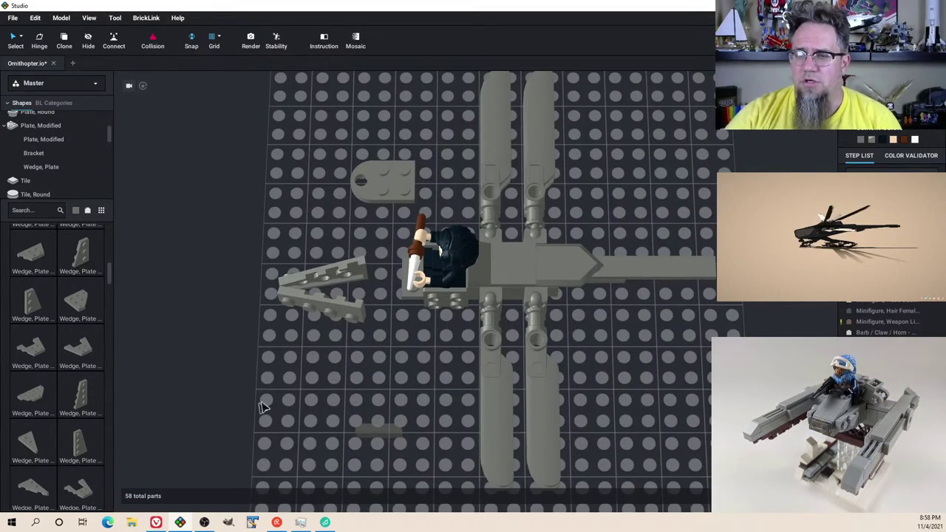
{"action": "scroll", "coordinate": [283, 363], "scroll_direction": "up", "scroll_amount": 5}
{"action": "scroll", "coordinate": [272, 369], "scroll_direction": "down", "scroll_amount": 3}
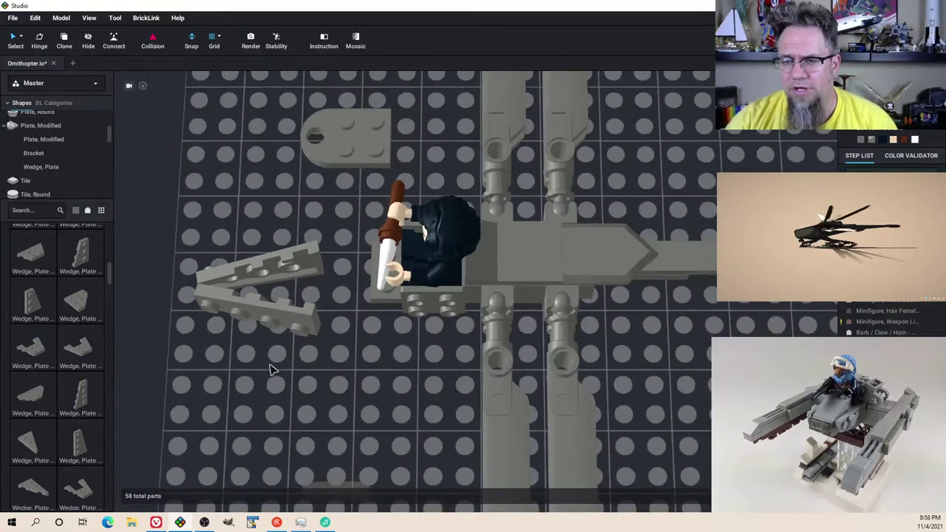
{"action": "middle_click_drag", "start_coordinate": [291, 369], "coordinate": [318, 363]}
{"action": "left_click_drag", "start_coordinate": [319, 362], "coordinate": [441, 251]}
{"action": "right_click_drag", "start_coordinate": [420, 327], "coordinate": [489, 364]}
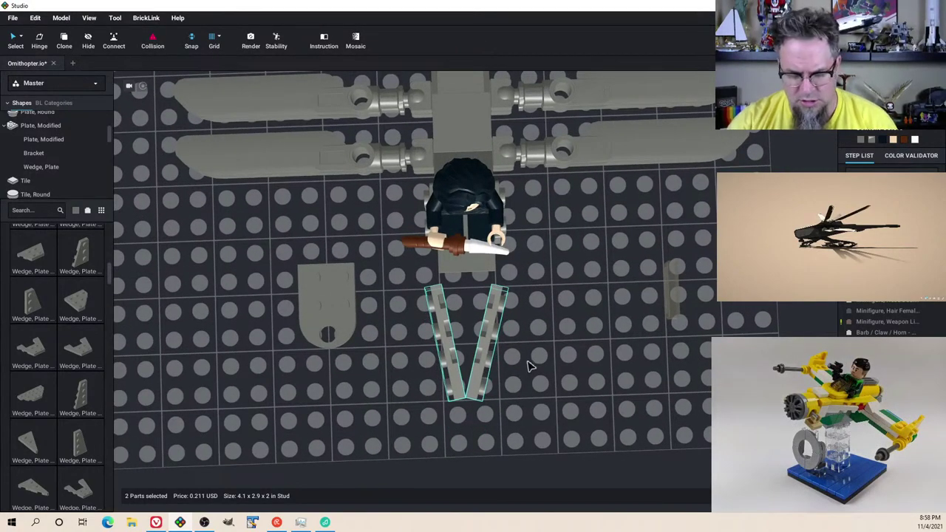
{"action": "left_click_drag", "start_coordinate": [430, 359], "coordinate": [433, 362]}
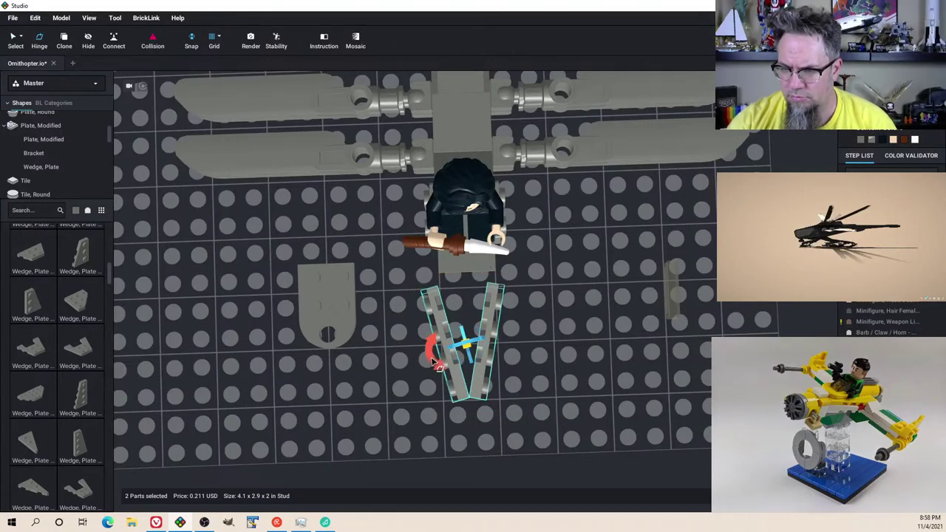
{"action": "left_click", "coordinate": [433, 362]}
Step: Set the hinge angle of the Wedge, Plate 4 x 2 Left to 270 degrees
{"action": "right_click_drag", "start_coordinate": [460, 365], "coordinate": [480, 326]}
{"action": "scroll", "coordinate": [422, 372], "scroll_direction": "up", "scroll_amount": 3}
{"action": "left_click", "coordinate": [477, 371]}
{"action": "left_click", "coordinate": [477, 307]}
{"action": "right_click_drag", "start_coordinate": [499, 361], "coordinate": [451, 369]}
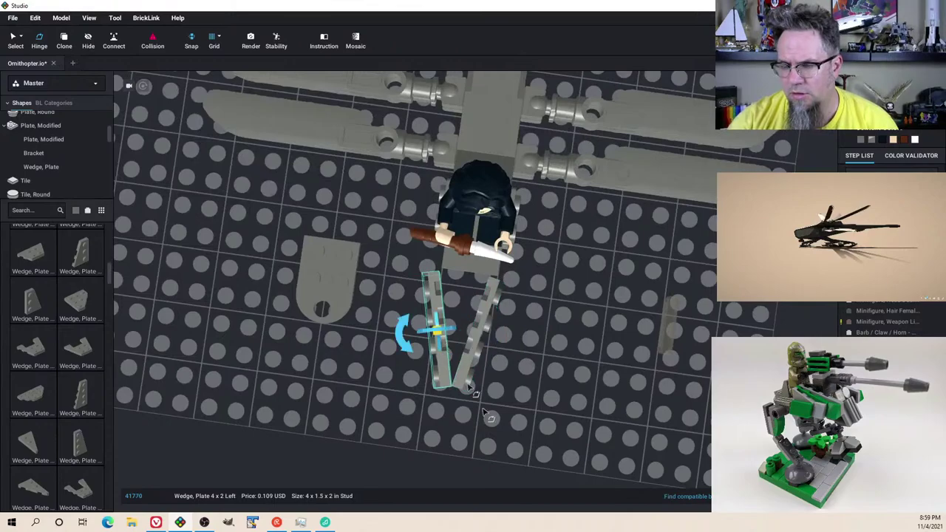
{"action": "left_click", "coordinate": [500, 437]}
{"action": "right_click_drag", "start_coordinate": [500, 436], "coordinate": [478, 360]}
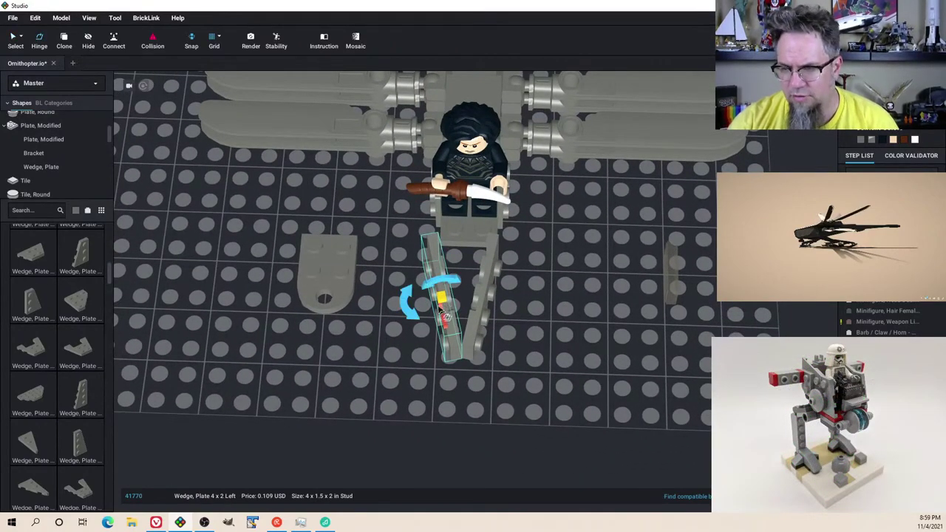
{"action": "left_click_drag", "start_coordinate": [411, 310], "coordinate": [411, 309]}
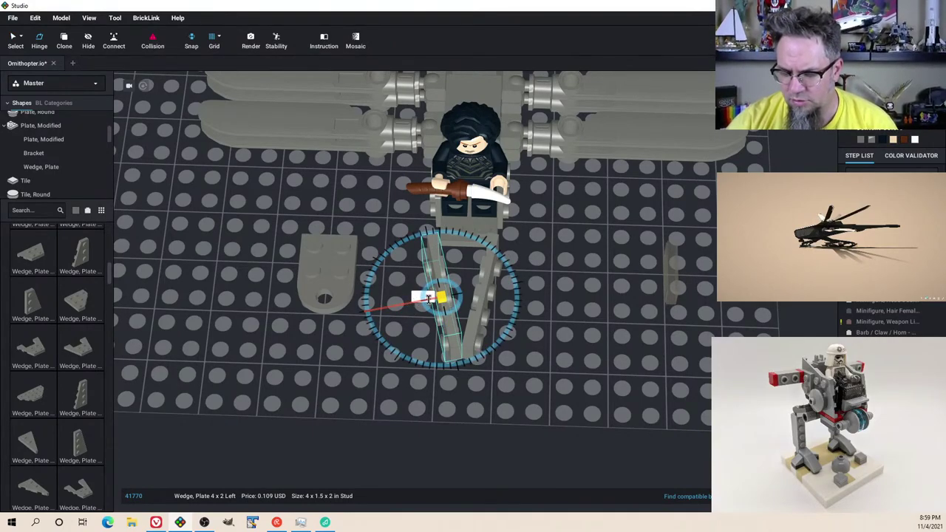
{"action": "left_click_drag", "start_coordinate": [429, 298], "coordinate": [429, 300]}
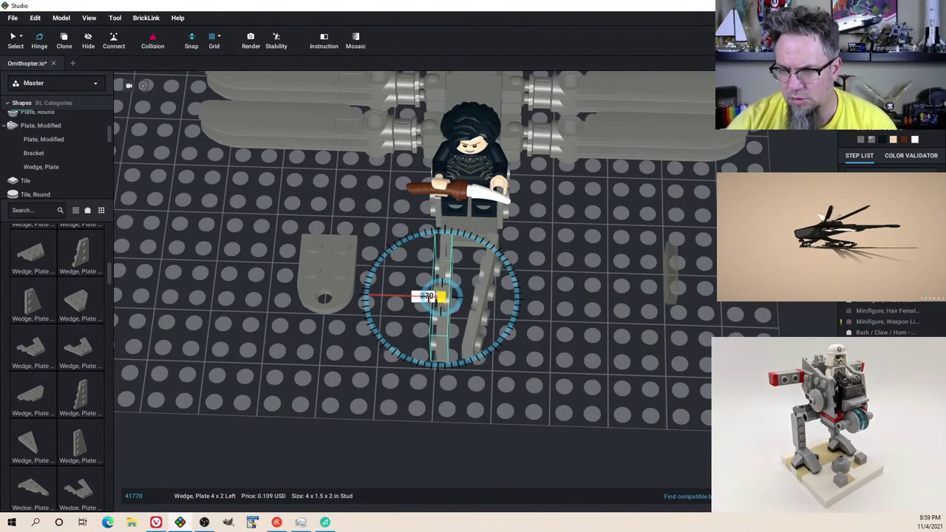
Step: Check the hinge angle of the Wedge, Plate 4 x 2 Right
{"action": "left_click", "coordinate": [486, 329]}
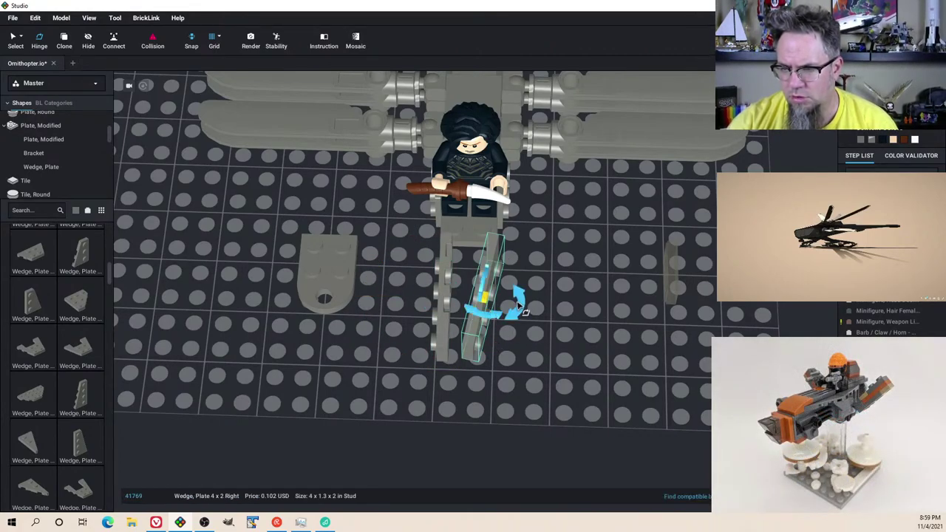
{"action": "left_click", "coordinate": [502, 307]}
{"action": "left_click", "coordinate": [487, 311]}
{"action": "left_click_drag", "start_coordinate": [527, 312], "coordinate": [469, 297]}
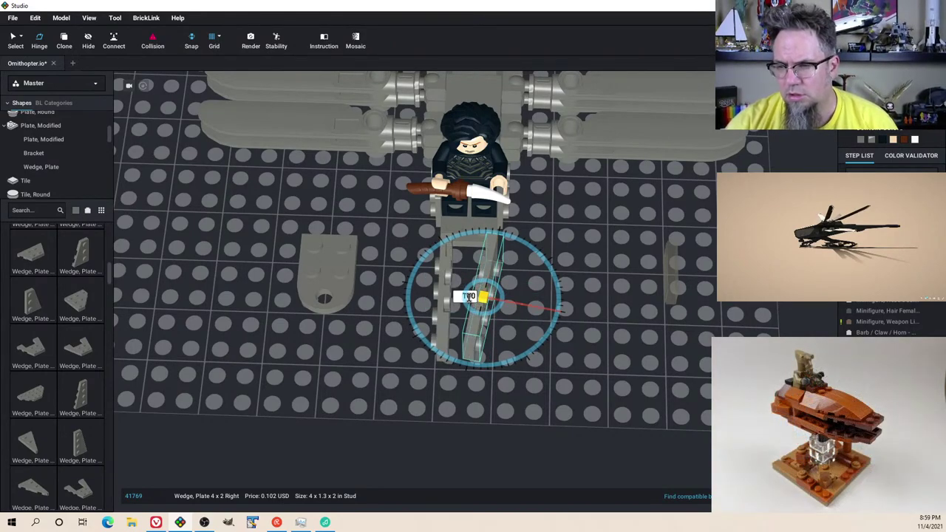
{"action": "left_click", "coordinate": [316, 359]}
Step: Set the hinge angle of the Wedge, Plate 4 x 2 Left to 280 degrees
{"action": "left_click", "coordinate": [439, 307]}
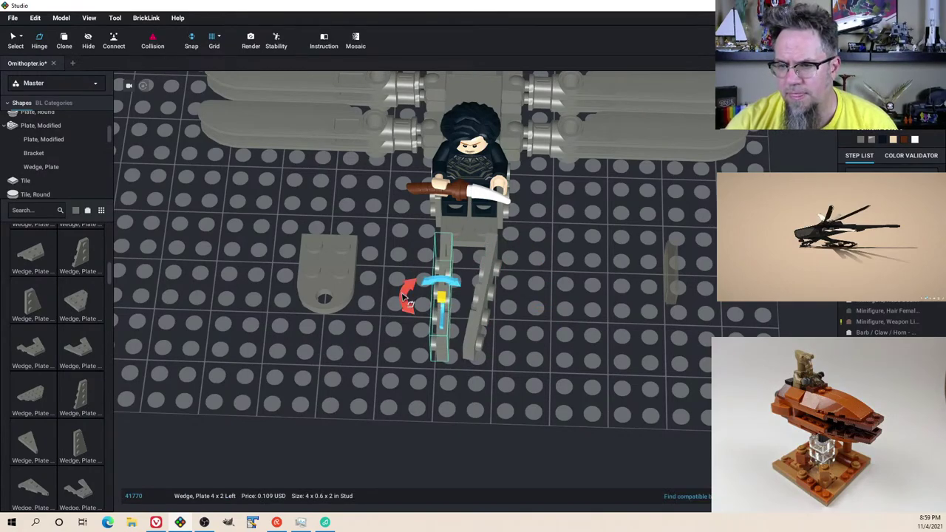
{"action": "left_click_drag", "start_coordinate": [412, 296], "coordinate": [461, 363]}
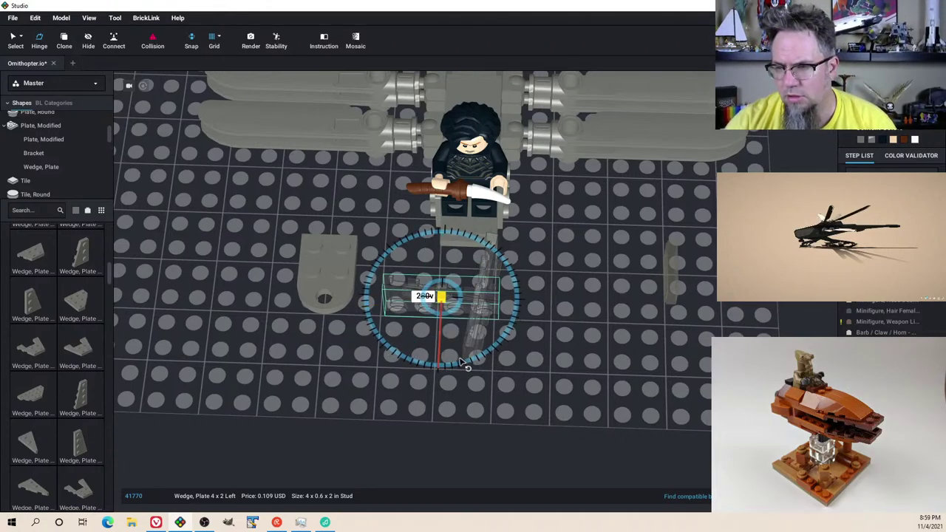
{"action": "key", "text": "Return"}
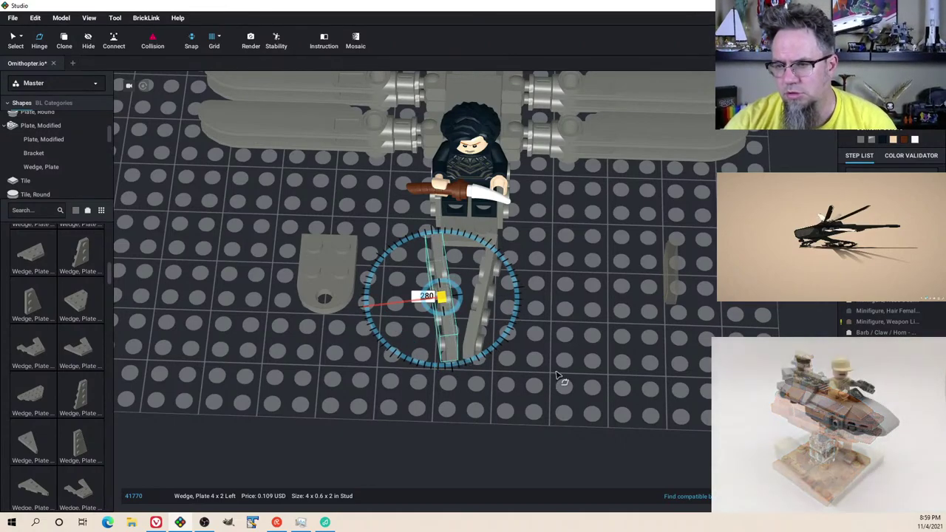
{"action": "left_click", "coordinate": [559, 378]}
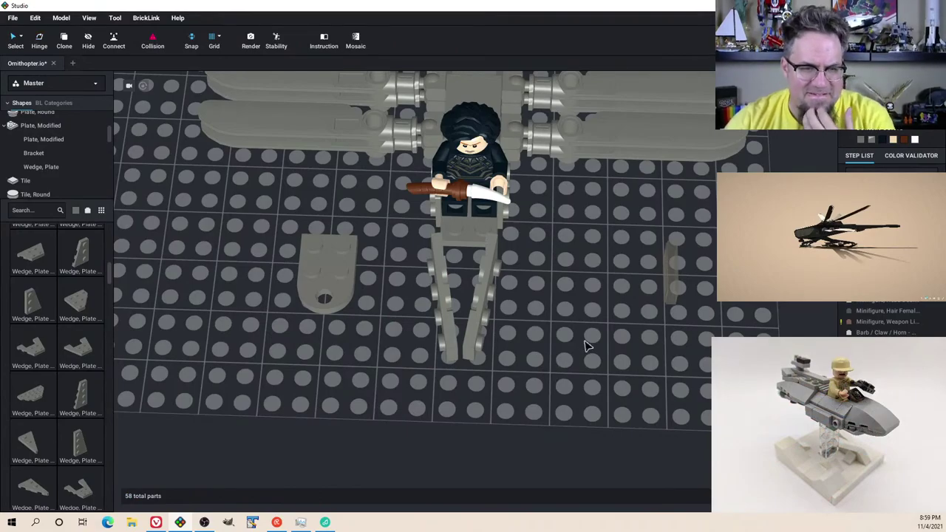
Step: Adjust the positions of the two angled wedge plates to close the gap between their front tips
{"action": "mouse_move", "coordinate": [580, 339]}
{"action": "right_mouse_down"}
{"action": "mouse_move", "coordinate": [555, 344]}
{"action": "mouse_move", "coordinate": [569, 342]}
{"action": "right_mouse_up"}
{"action": "left_click", "coordinate": [473, 314]}
{"action": "left_click", "coordinate": [445, 312]}
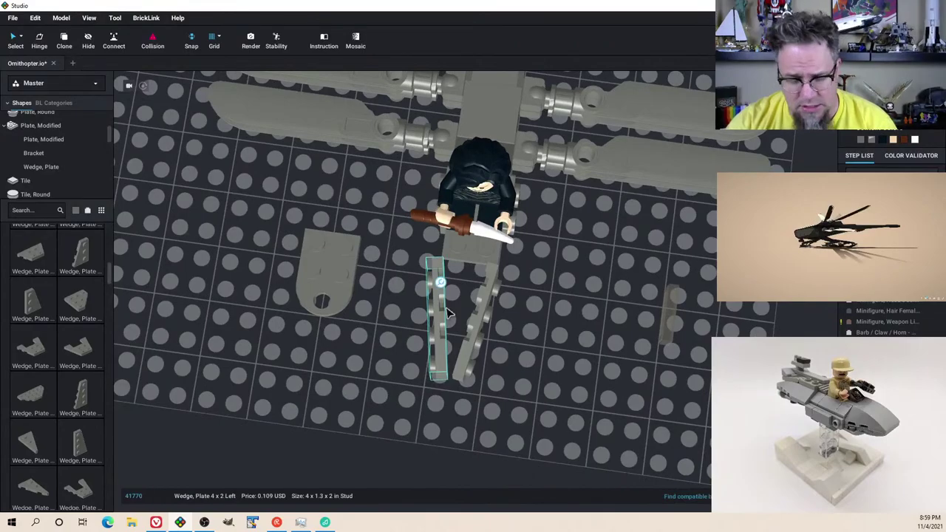
{"action": "scroll", "coordinate": [521, 375], "scroll_direction": "up", "scroll_amount": 3}
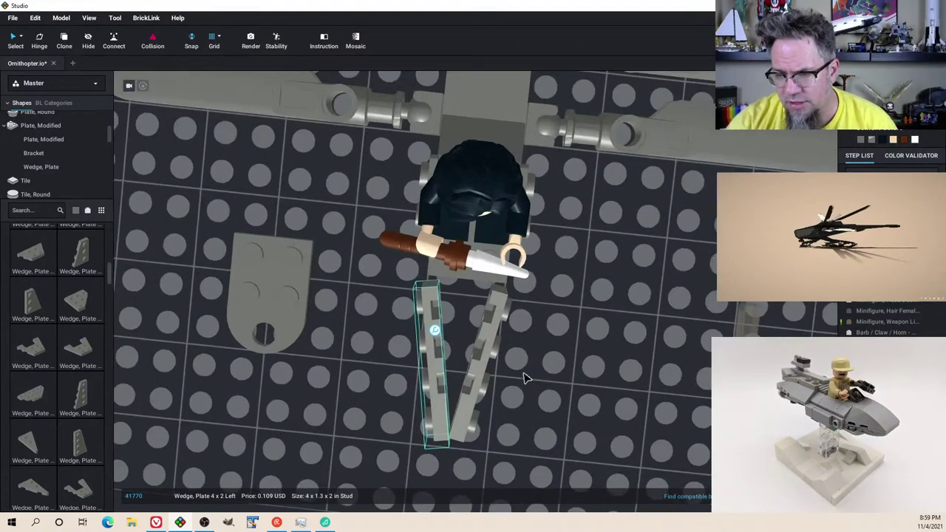
{"action": "right_click_drag", "start_coordinate": [546, 378], "coordinate": [552, 336]}
{"action": "left_click", "coordinate": [551, 329]}
{"action": "left_click", "coordinate": [494, 304]}
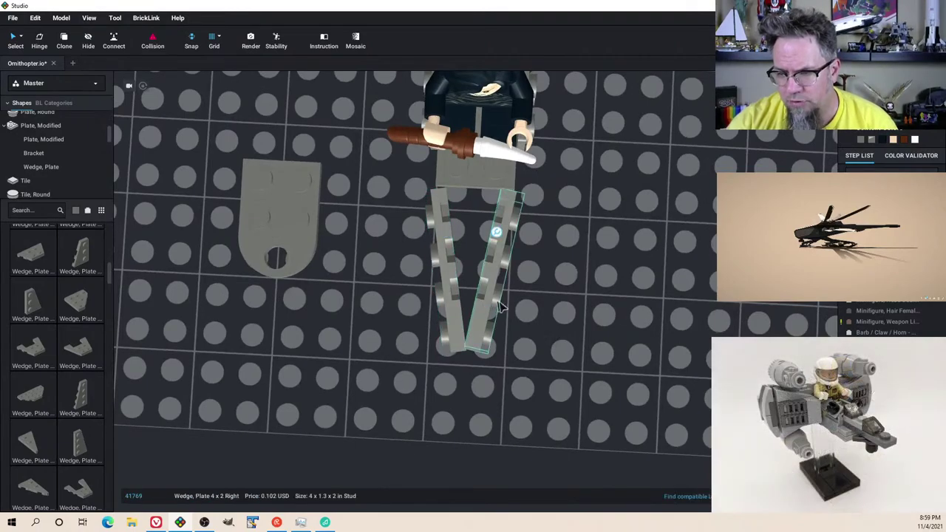
{"action": "left_click", "coordinate": [560, 323]}
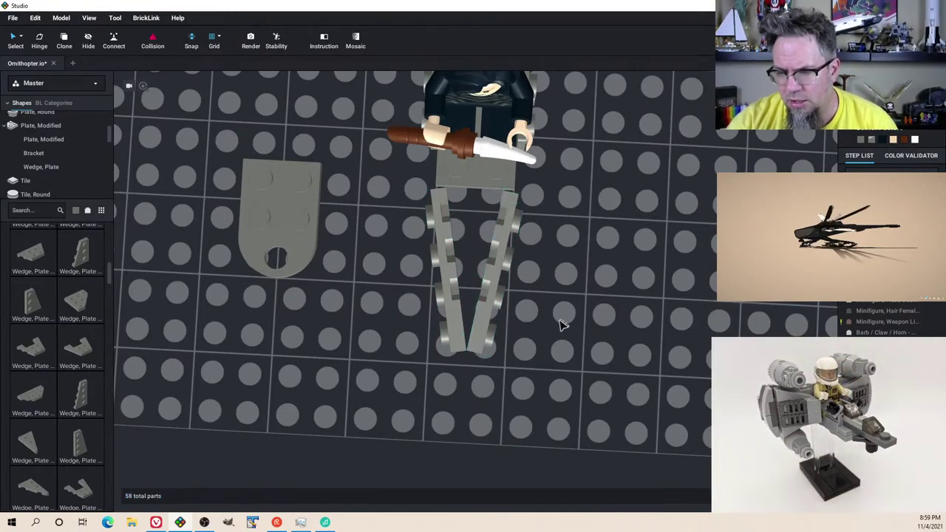
Step: Select both angled wedge plates together and examine how the V-shaped nose lines up with the cockpit front
{"action": "right_click_drag", "start_coordinate": [559, 323], "coordinate": [559, 321]}
{"action": "left_click_drag", "start_coordinate": [533, 374], "coordinate": [446, 303]}
{"action": "right_click_drag", "start_coordinate": [452, 293], "coordinate": [454, 297]}
{"action": "key", "text": "Up"}
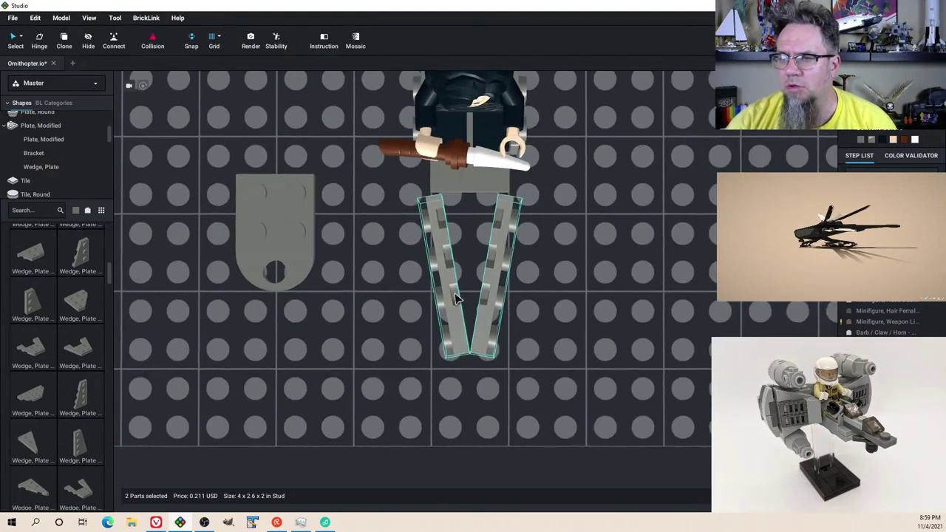
{"action": "key", "text": "Up"}
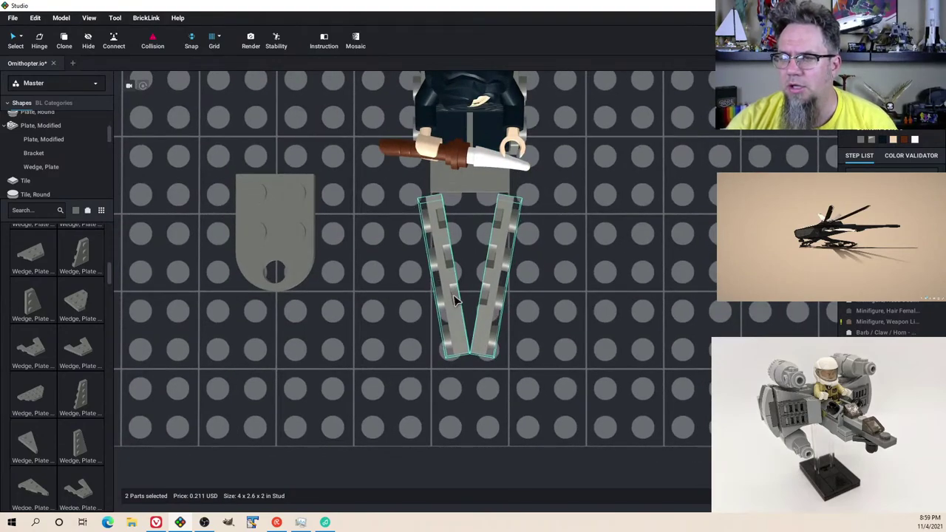
{"action": "left_click", "coordinate": [563, 322]}
{"action": "right_click_drag", "start_coordinate": [569, 306], "coordinate": [554, 281]}
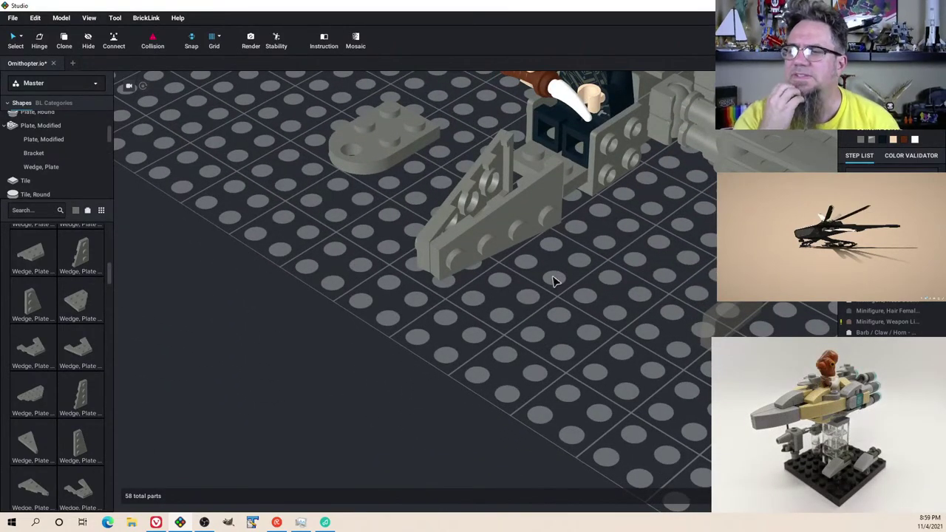
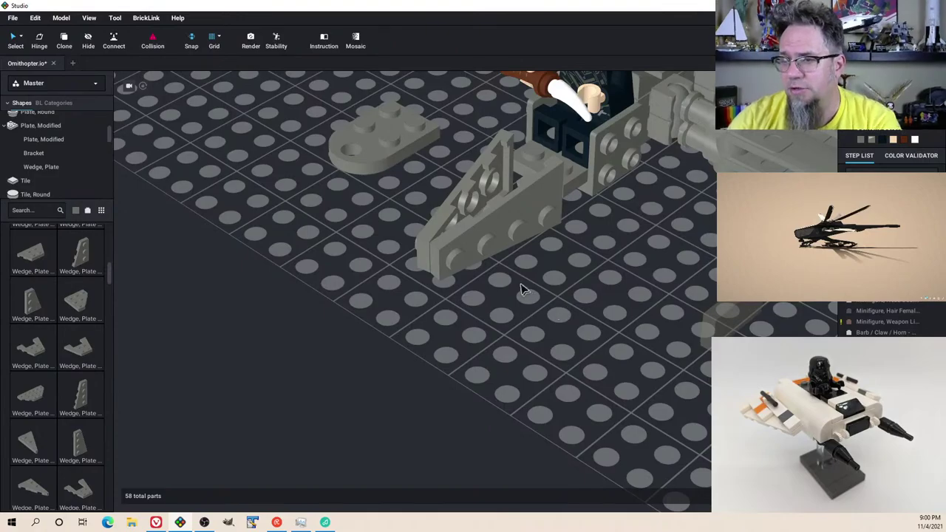
Step: Delete the loose round-ended plate, the two angled wedge plates of the nose and the plate protruding from the cockpit front
{"action": "mouse_move", "coordinate": [521, 288]}
{"action": "right_mouse_down"}
{"action": "mouse_move", "coordinate": [504, 277]}
{"action": "mouse_move", "coordinate": [498, 288]}
{"action": "mouse_move", "coordinate": [502, 279]}
{"action": "mouse_move", "coordinate": [513, 286]}
{"action": "right_mouse_up"}
{"action": "right_click_drag", "start_coordinate": [429, 155], "coordinate": [527, 287]}
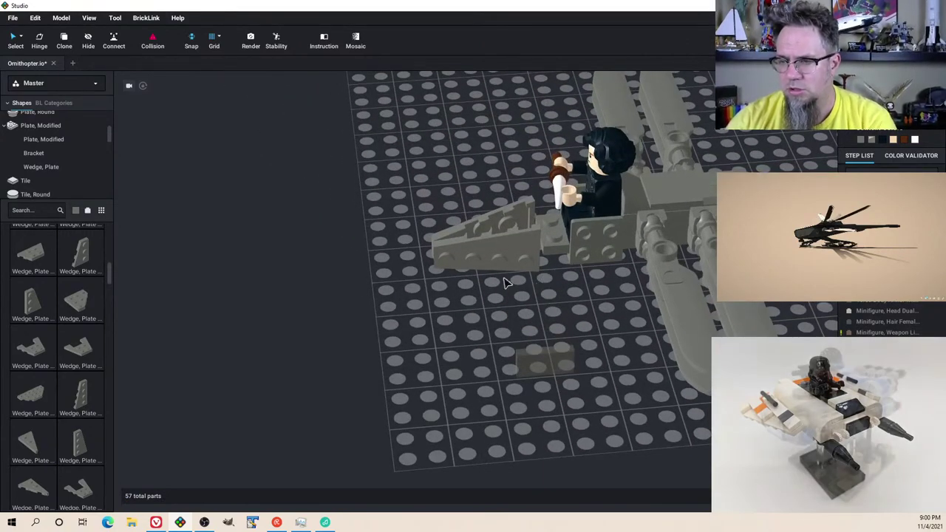
{"action": "left_click_drag", "start_coordinate": [446, 185], "coordinate": [490, 271]}
{"action": "key", "text": "Delete"}
{"action": "right_click_drag", "start_coordinate": [488, 270], "coordinate": [502, 273]}
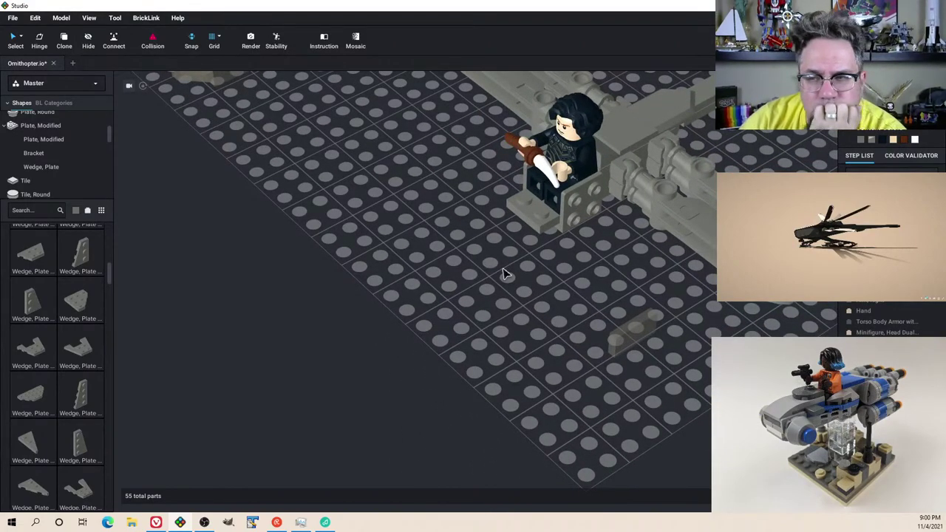
{"action": "left_click", "coordinate": [543, 225]}
{"action": "key", "text": "Delete"}
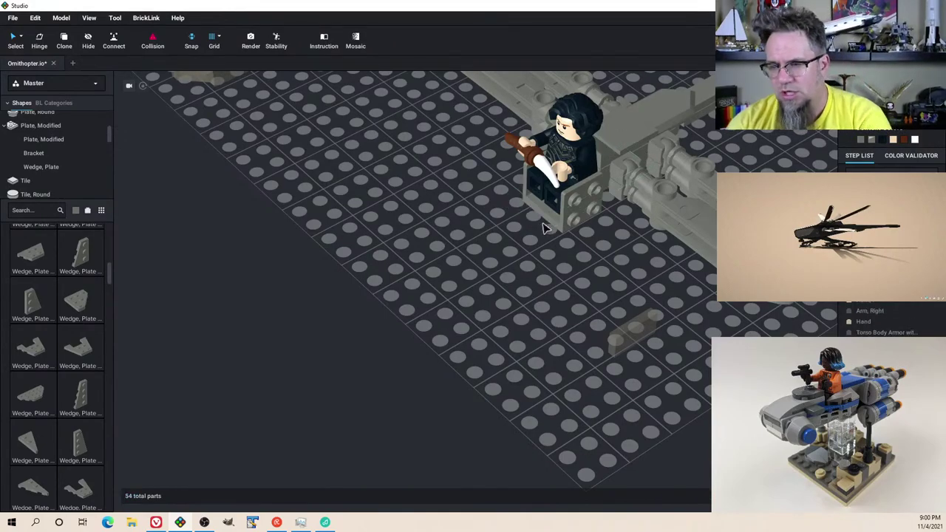
Step: Add a Plate 2 x 4 to the underside of the fuselage, bridging the cockpit seat and the wing section
{"action": "right_click_drag", "start_coordinate": [551, 243], "coordinate": [517, 210]}
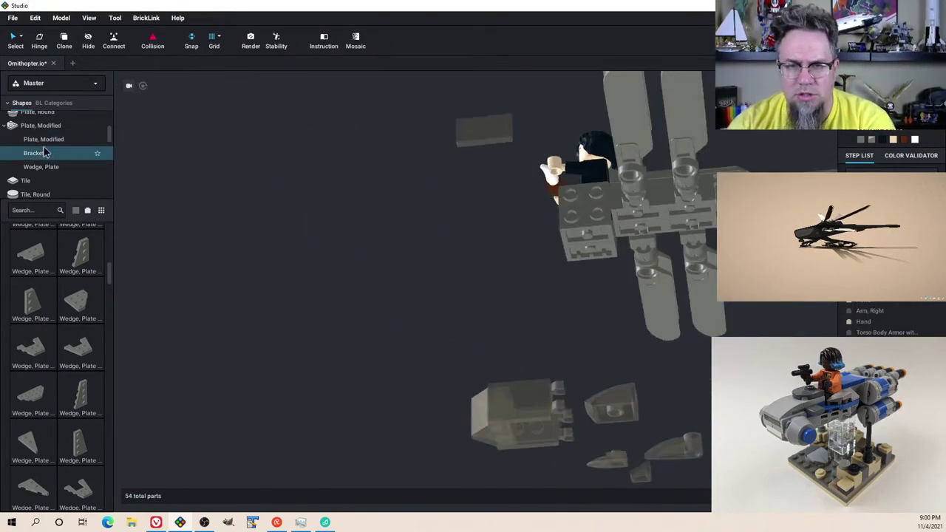
{"action": "scroll", "coordinate": [52, 153], "scroll_direction": "up", "scroll_amount": 1}
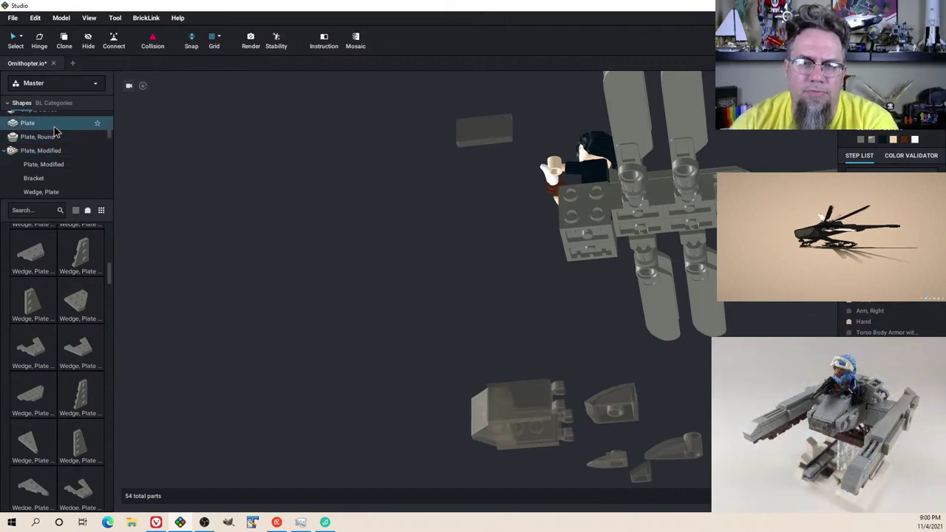
{"action": "left_click", "coordinate": [53, 124]}
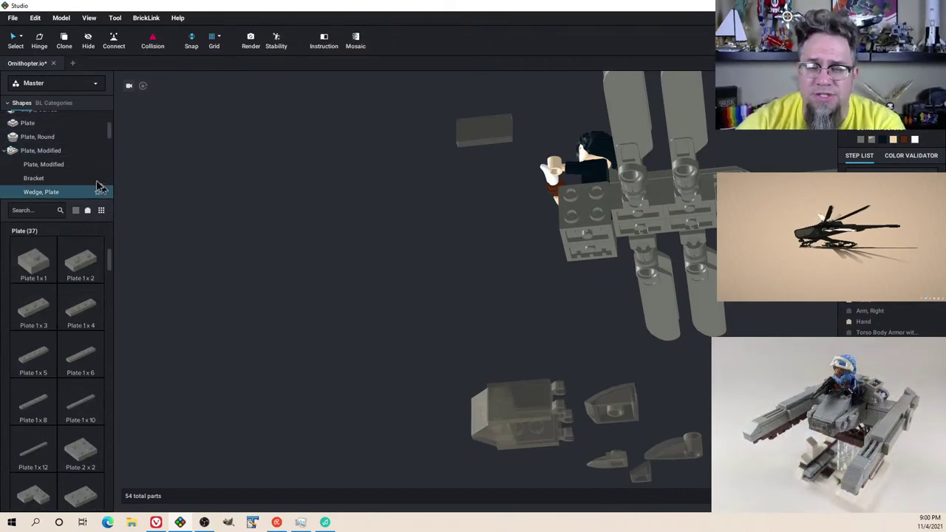
{"action": "scroll", "coordinate": [99, 454], "scroll_direction": "down", "scroll_amount": 3}
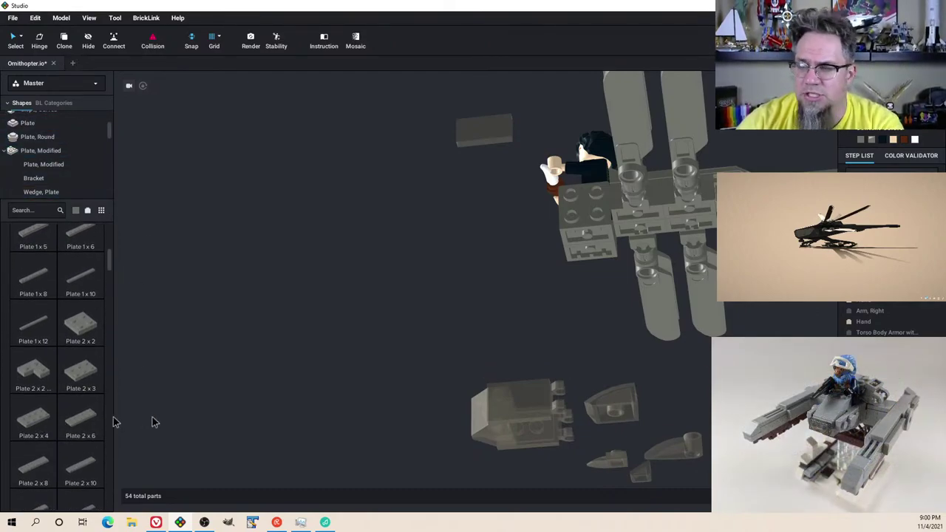
{"action": "left_click_drag", "start_coordinate": [153, 418], "coordinate": [640, 225]}
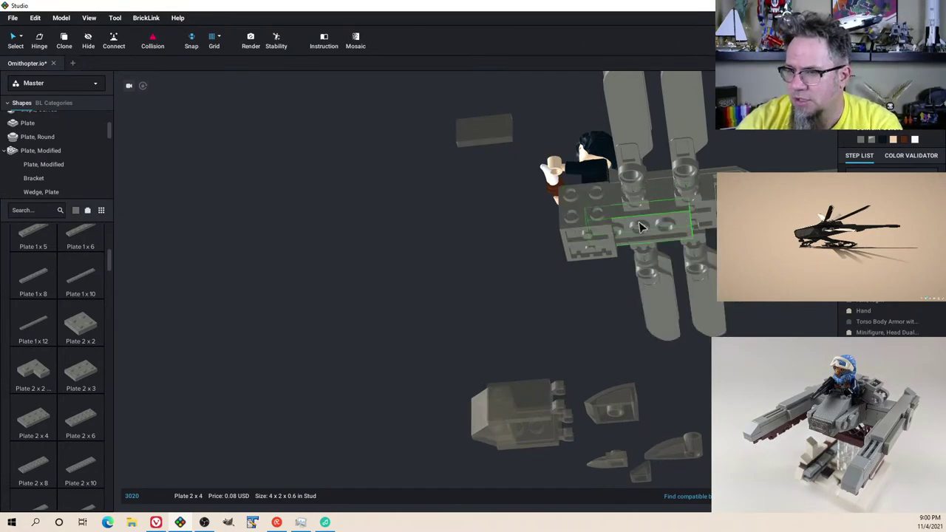
{"action": "mouse_move", "coordinate": [641, 227]}
{"action": "right_mouse_down"}
{"action": "mouse_move", "coordinate": [697, 263]}
{"action": "mouse_move", "coordinate": [680, 279]}
{"action": "mouse_move", "coordinate": [692, 281]}
{"action": "right_mouse_up"}
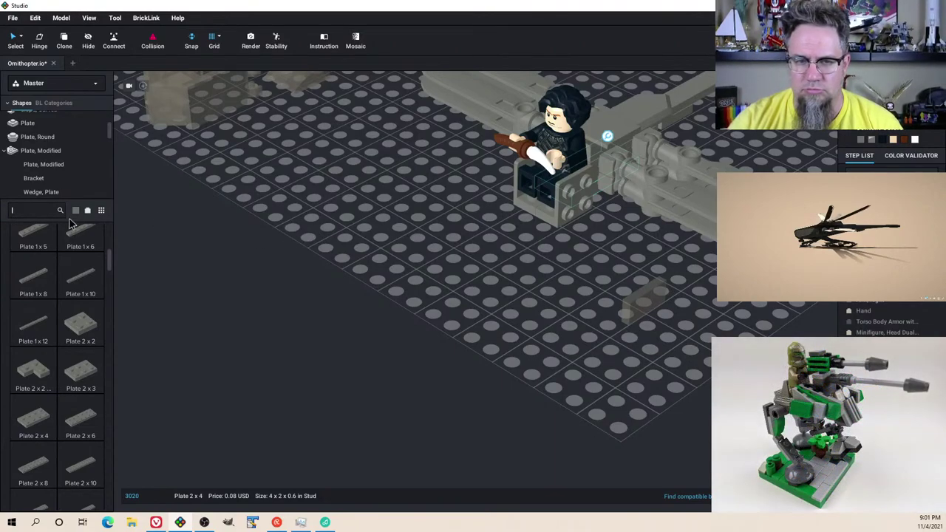
Step: Search the parts library for "hinge" and find the 1 x 2 locking hinge plates
{"action": "type", "text": "hinge"}
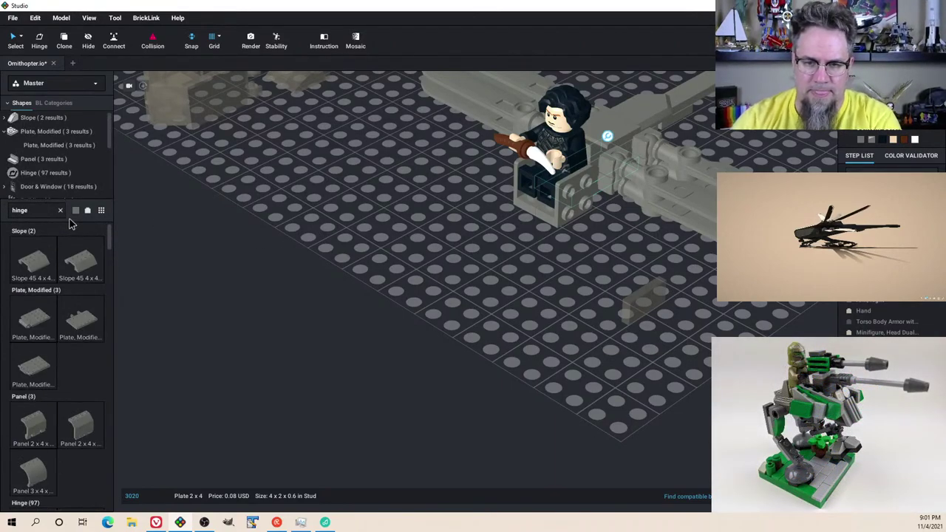
{"action": "scroll", "coordinate": [29, 340], "scroll_direction": "down", "scroll_amount": 5}
{"action": "scroll", "coordinate": [26, 350], "scroll_direction": "down", "scroll_amount": 6}
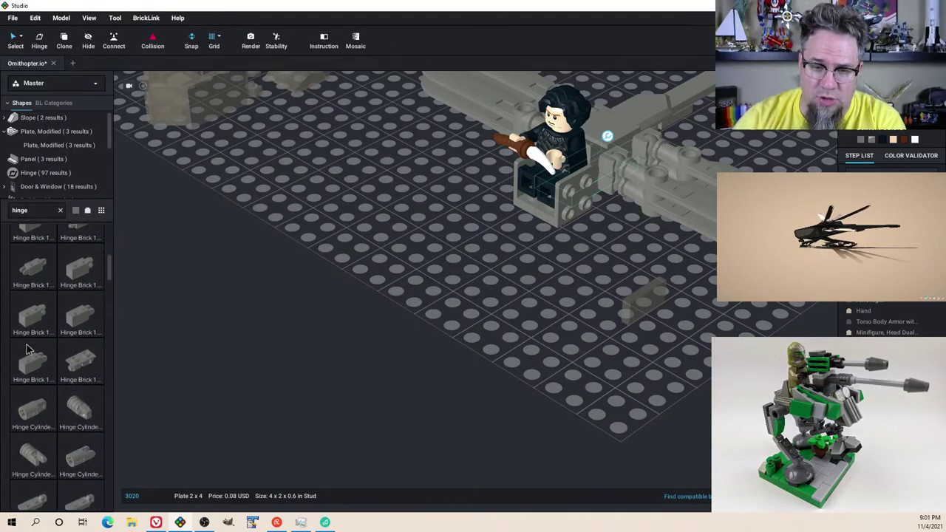
{"action": "scroll", "coordinate": [27, 351], "scroll_direction": "down", "scroll_amount": 3}
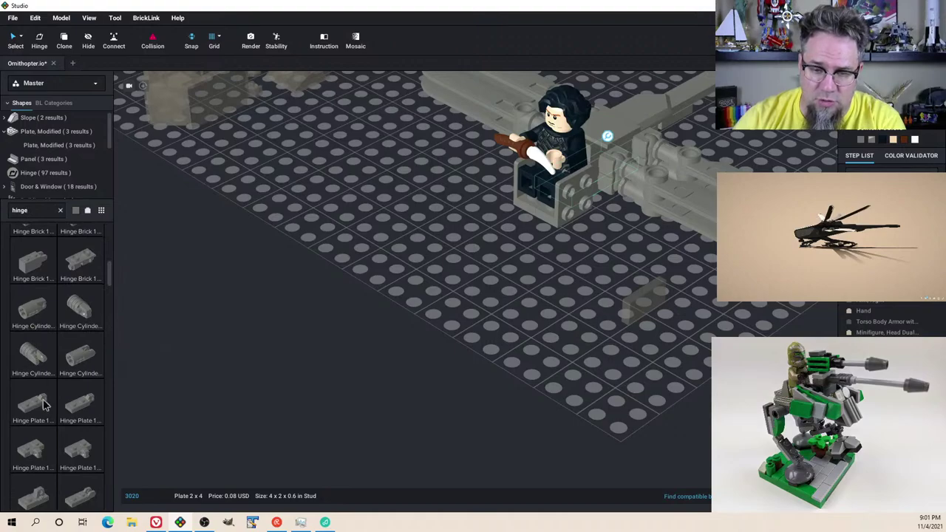
Step: Try a Hinge Plate 1 x 2 Locking with 1 Finger On End with Bottom Groove, turned upright, on the studded side of the cockpit
{"action": "left_click", "coordinate": [27, 409]}
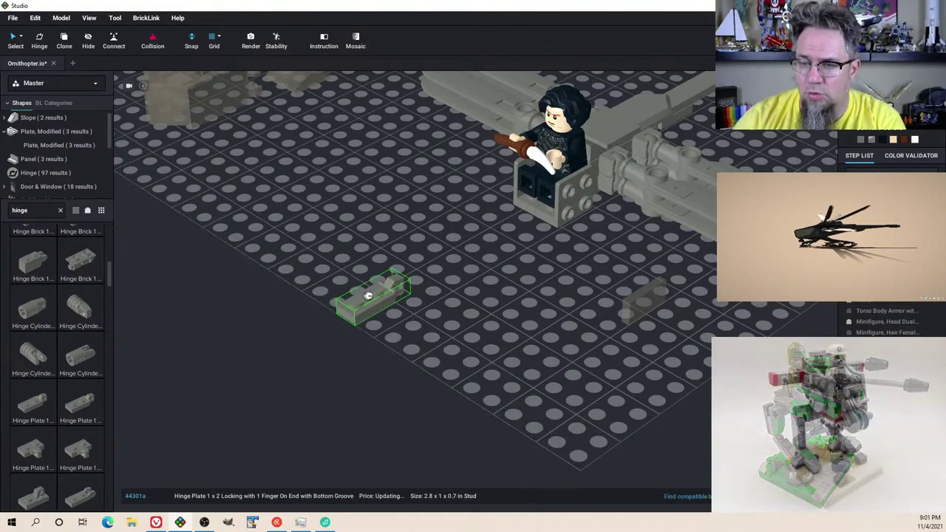
{"action": "right_click_drag", "start_coordinate": [374, 294], "coordinate": [467, 277]}
{"action": "key", "text": "Right"}
{"action": "key", "text": "Right"}
{"action": "key", "text": "Down"}
{"action": "left_click", "coordinate": [591, 220]}
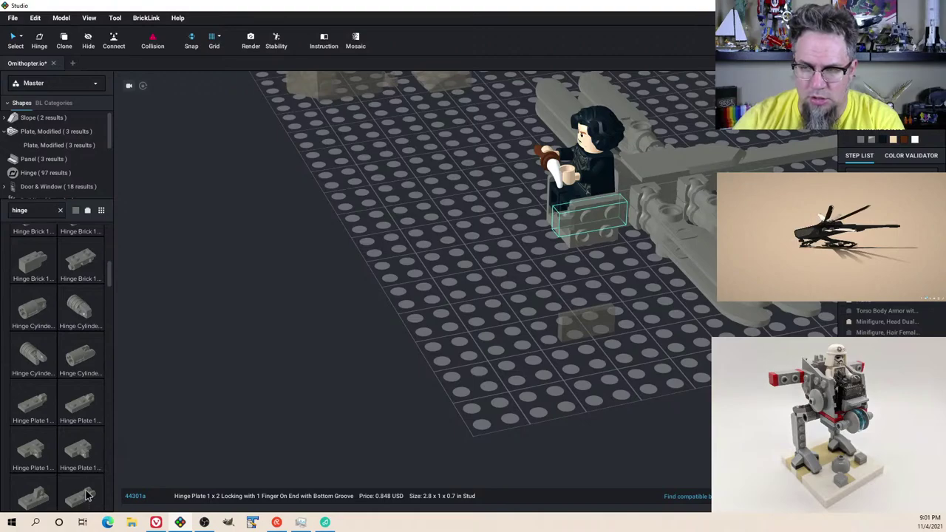
Step: Place a Hinge Plate 1 x 2 Locking with 2 Fingers on Side and 7 Teeth near the cockpit and remove the hinge plate from the cockpit side
{"action": "scroll", "coordinate": [74, 447], "scroll_direction": "down", "scroll_amount": 3}
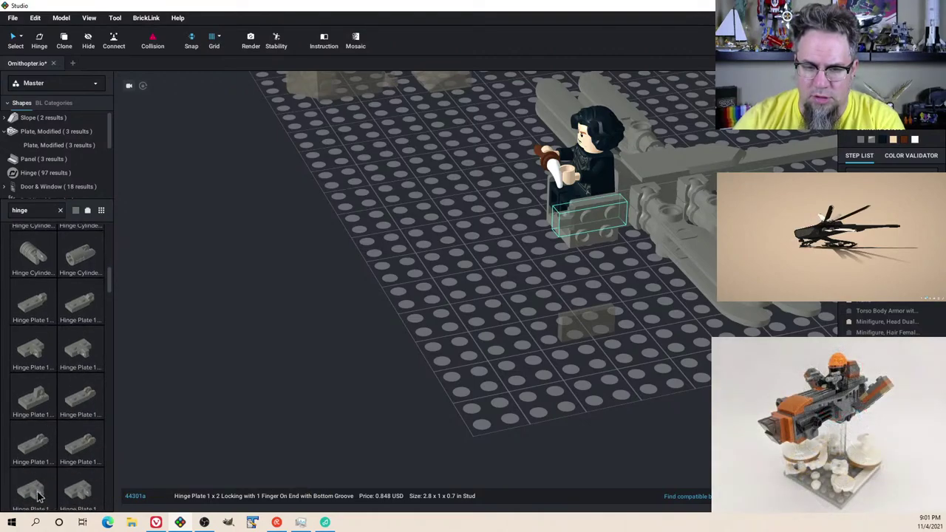
{"action": "left_click_drag", "start_coordinate": [35, 492], "coordinate": [460, 259]}
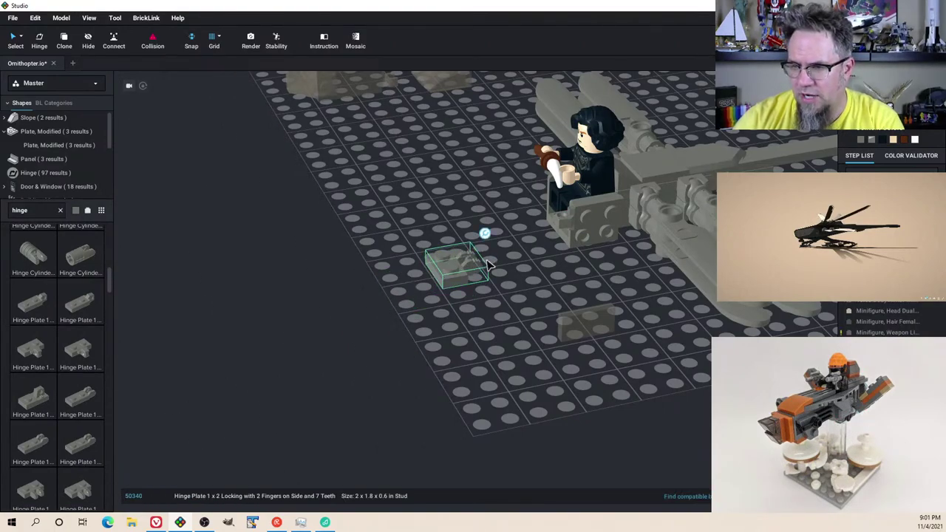
{"action": "left_click", "coordinate": [587, 238]}
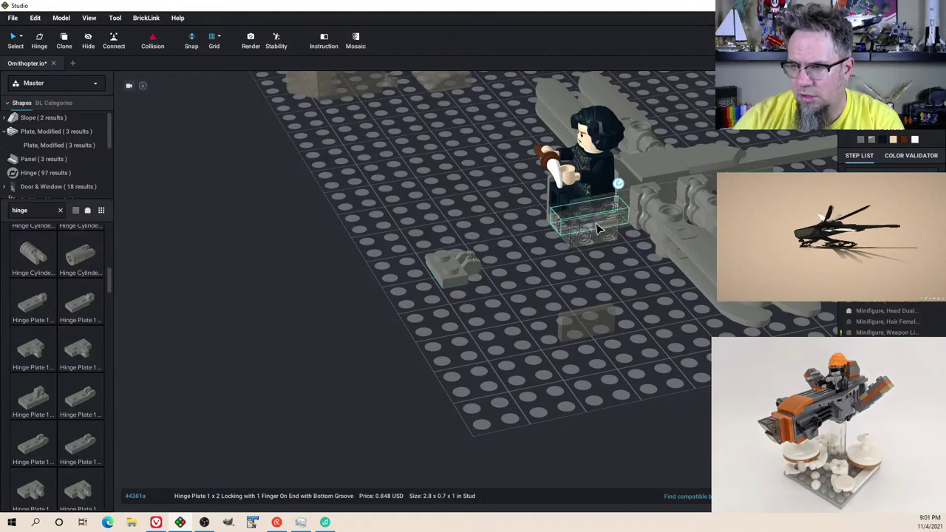
{"action": "left_click", "coordinate": [458, 278]}
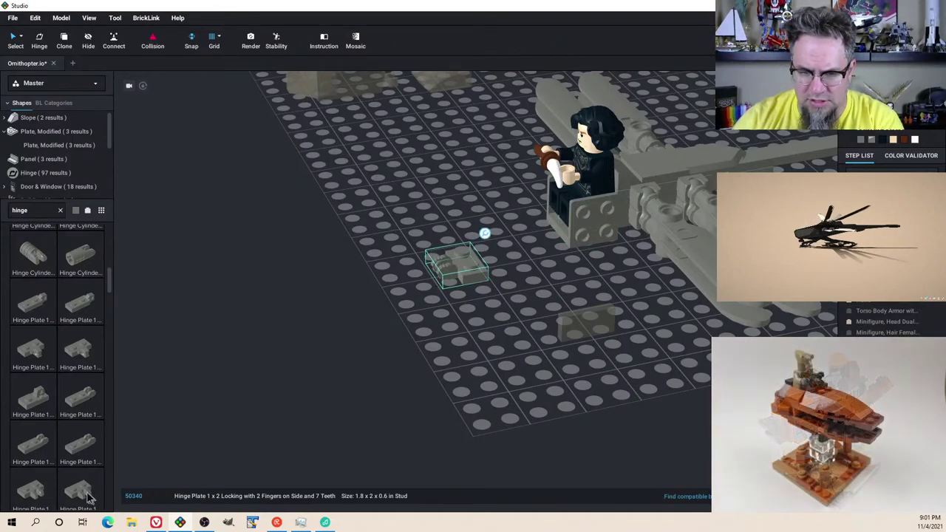
Step: Place a Hinge Plate 1 x 2 Locking with 2 Fingers on Side and 9 Teeth beside the 7-tooth version, facing the same way
{"action": "left_click", "coordinate": [340, 335]}
{"action": "left_click", "coordinate": [80, 492]}
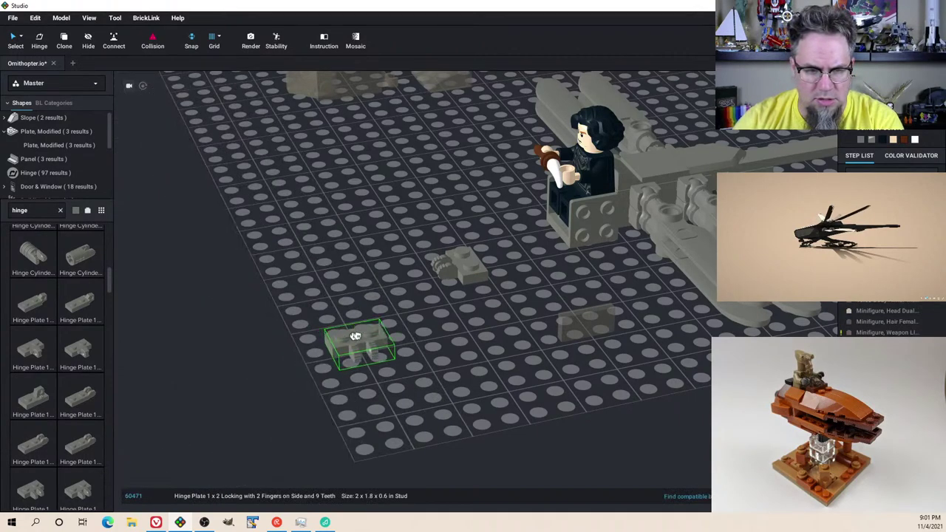
{"action": "left_click", "coordinate": [412, 321]}
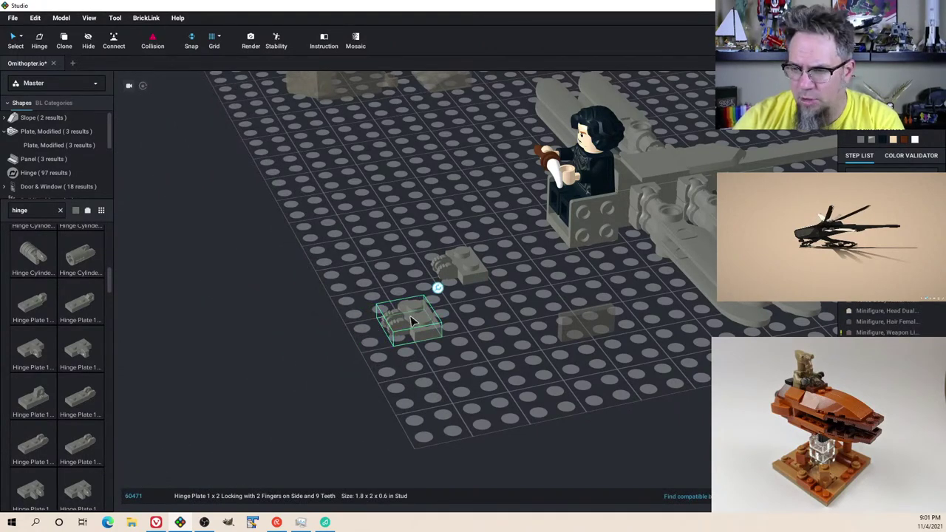
{"action": "left_click", "coordinate": [414, 322]}
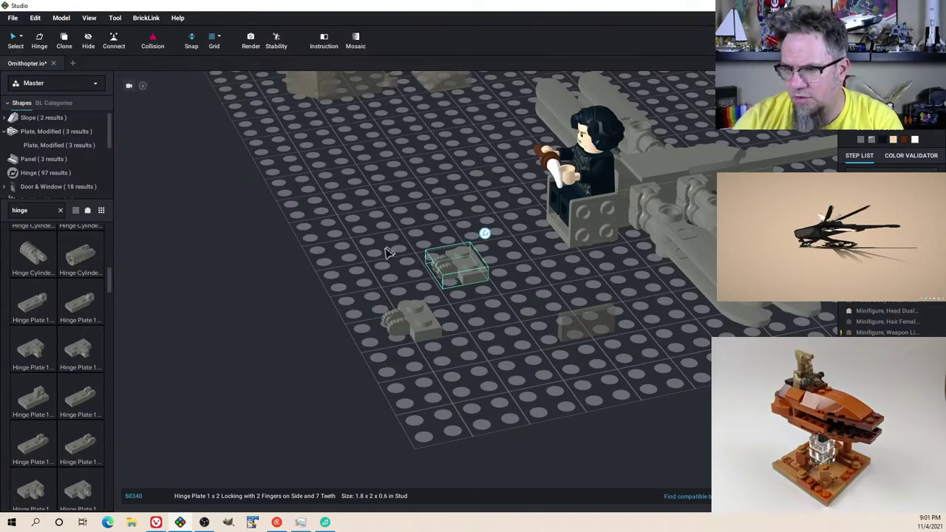
Step: Delete both hinge plates with side fingers from the baseplate
{"action": "left_click_drag", "start_coordinate": [387, 254], "coordinate": [465, 380]}
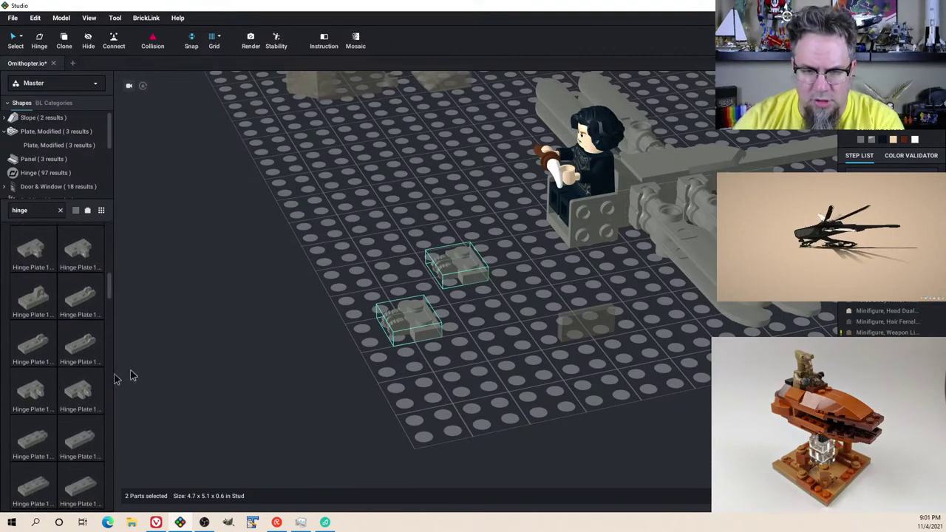
{"action": "left_click", "coordinate": [378, 238]}
{"action": "left_click_drag", "start_coordinate": [350, 235], "coordinate": [465, 377]}
{"action": "key", "text": "Delete"}
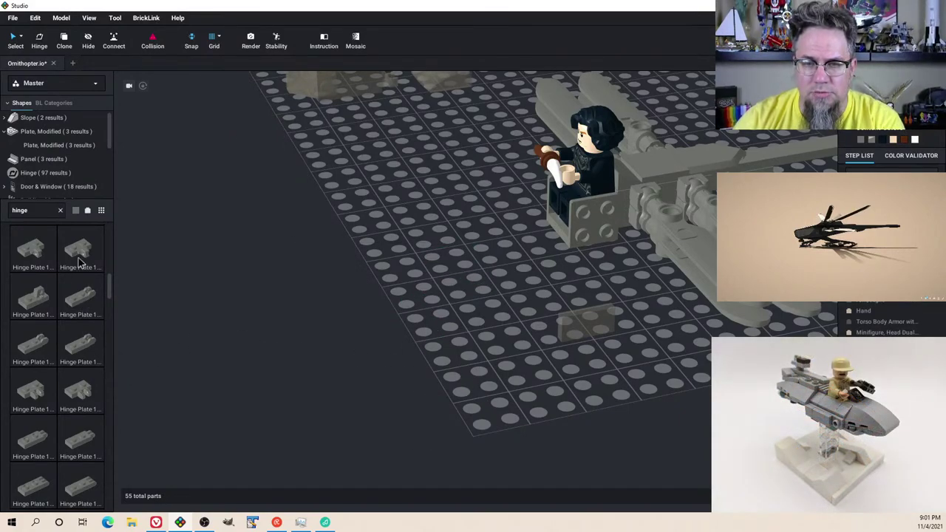
Step: Place the 7-tooth and 9-tooth Hinge Plates 1 x 2 Locking with 2 Fingers on End side by side, keeping only the 9-tooth one
{"action": "left_click_drag", "start_coordinate": [82, 299], "coordinate": [414, 277]}
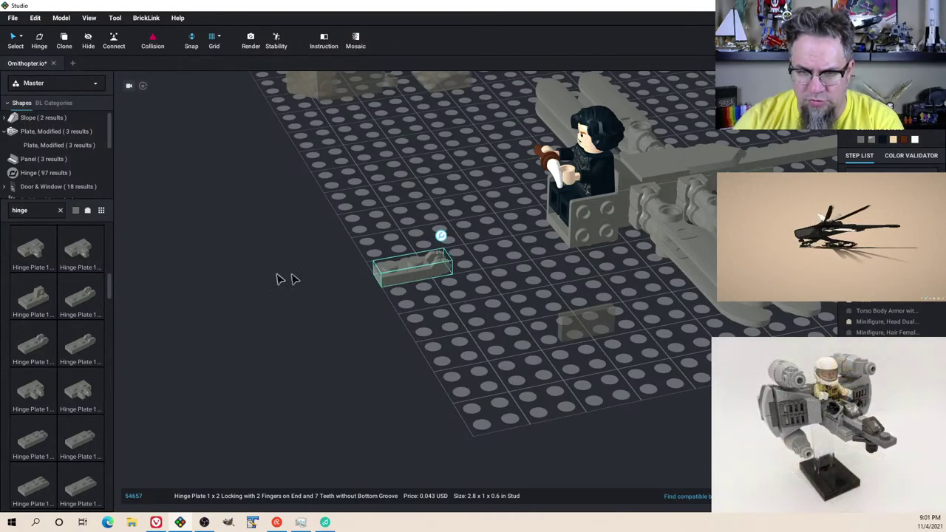
{"action": "left_click_drag", "start_coordinate": [30, 349], "coordinate": [395, 307]}
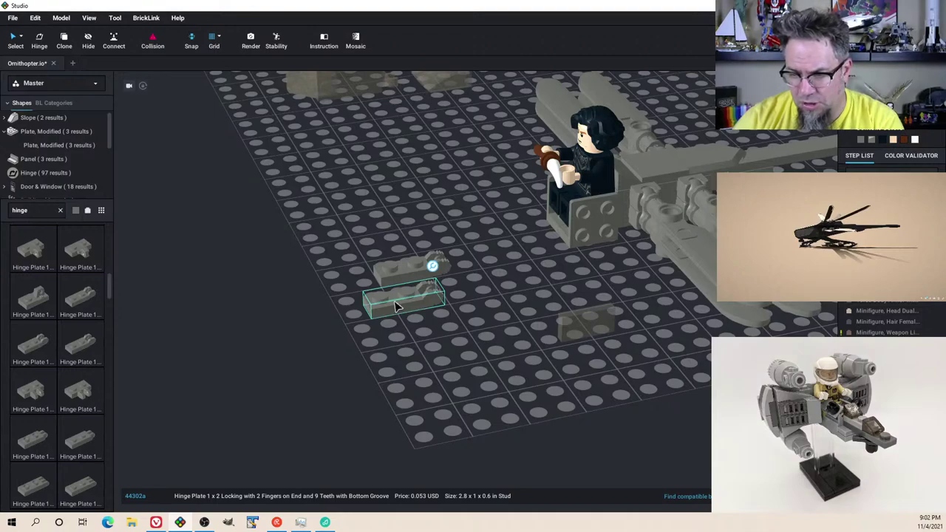
{"action": "left_click", "coordinate": [391, 284], "text": "ctrl"}
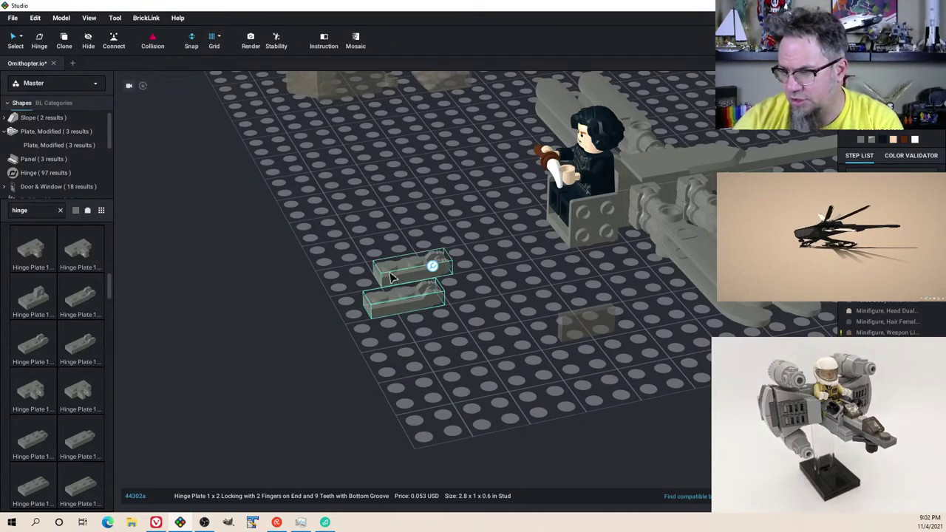
{"action": "left_click", "coordinate": [393, 277]}
{"action": "key", "text": "Delete"}
Step: Mount the 9-tooth hinge plate on the lower studs of the cockpit's side with its fingers facing forward
{"action": "left_click", "coordinate": [402, 302]}
{"action": "key", "text": "Right"}
{"action": "key", "text": "Right"}
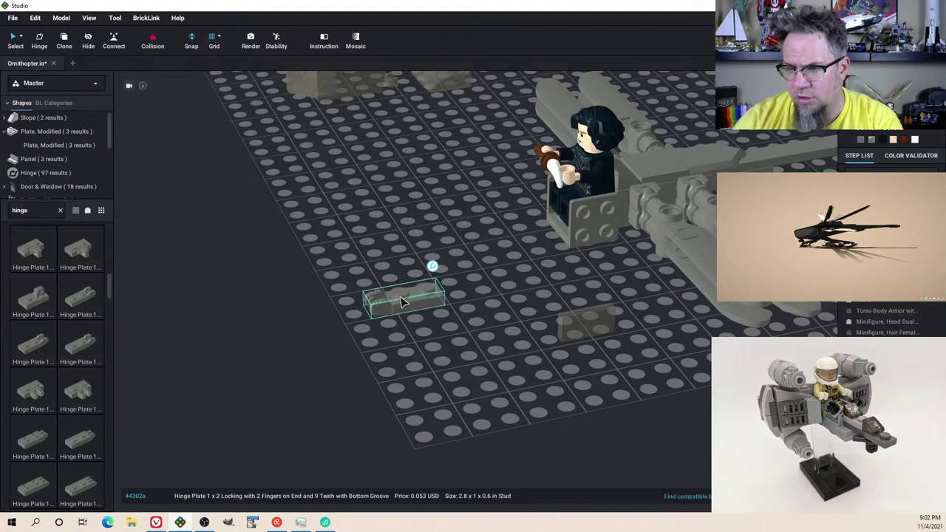
{"action": "left_click_drag", "start_coordinate": [401, 302], "coordinate": [598, 235]}
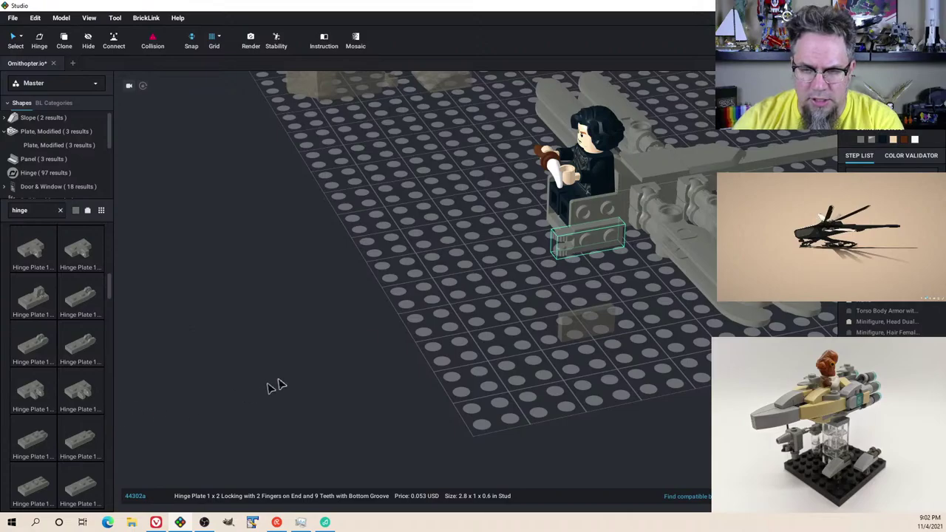
Step: Place two Hinge Plates 1 x 2 Locking with 1 Finger On End ahead of the cockpit, one with and one without Bottom Groove
{"action": "right_click_drag", "start_coordinate": [274, 384], "coordinate": [359, 338]}
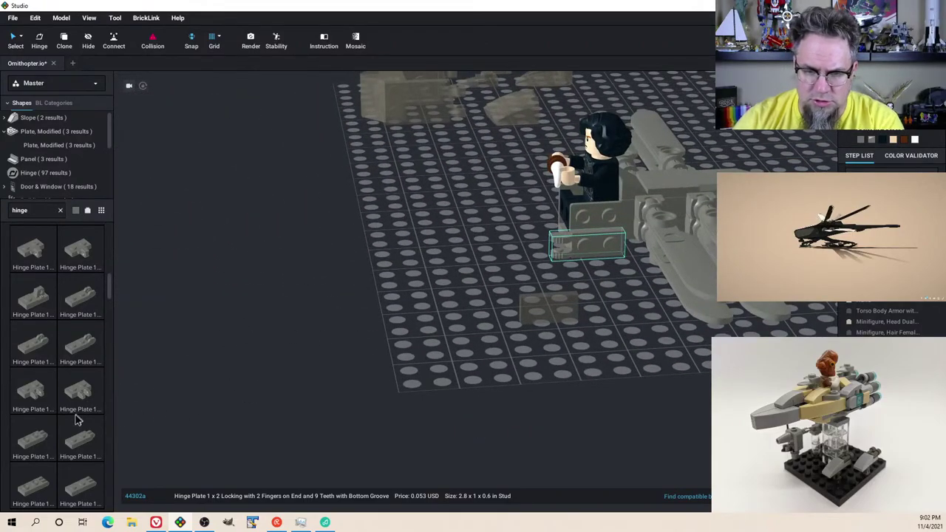
{"action": "scroll", "coordinate": [85, 370], "scroll_direction": "up", "scroll_amount": 4}
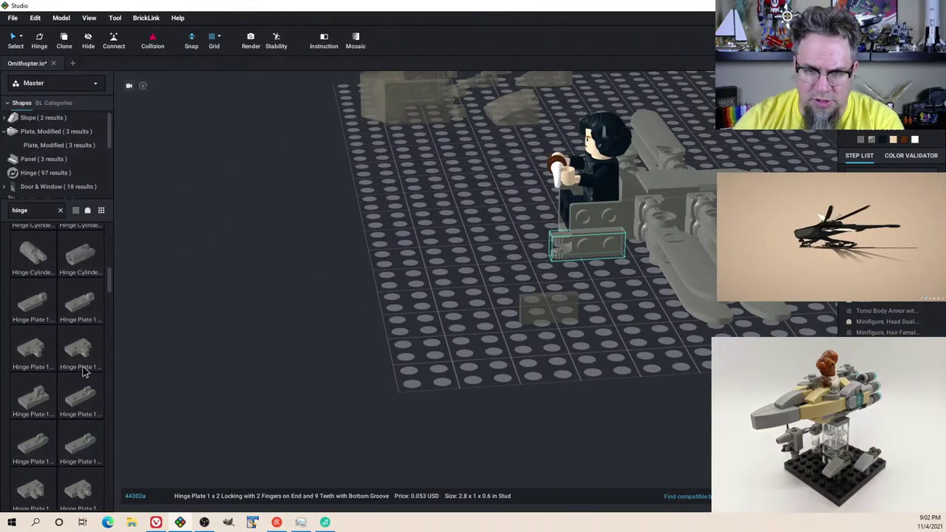
{"action": "left_click_drag", "start_coordinate": [38, 356], "coordinate": [448, 272]}
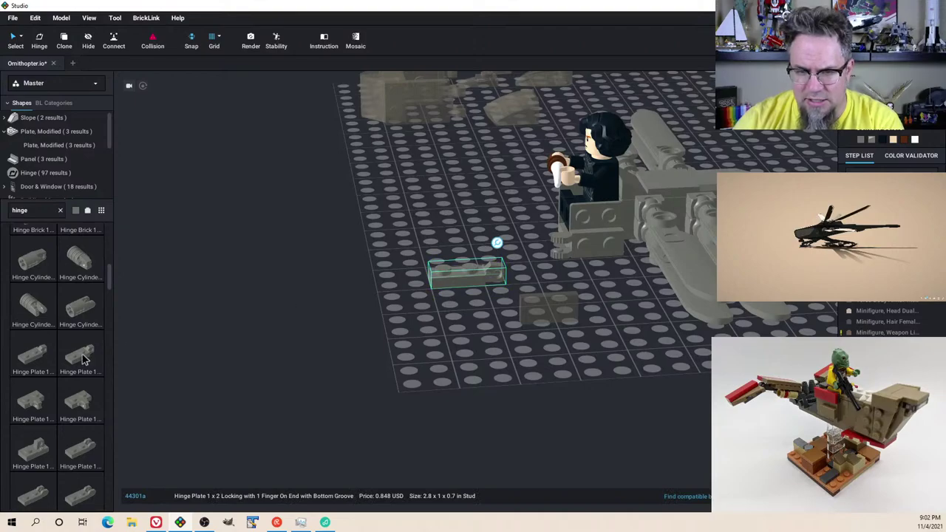
{"action": "left_click_drag", "start_coordinate": [85, 360], "coordinate": [430, 246]}
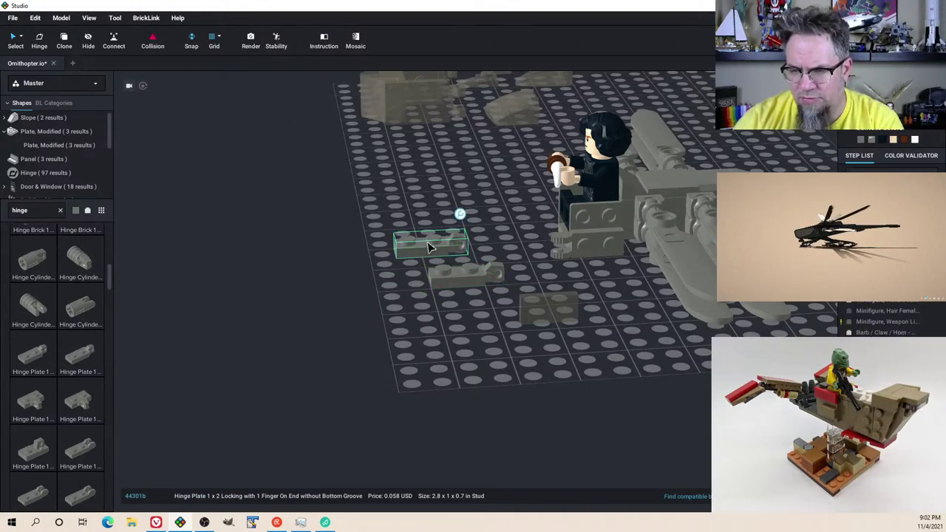
Step: Turn the single-finger hinge plate without Bottom Groove upright and connect its finger to the two-finger hinge plate on the cockpit's side
{"action": "key", "text": "Right"}
{"action": "key", "text": "Right"}
{"action": "key", "text": "Right"}
{"action": "key", "text": "Right"}
{"action": "key", "text": "Down"}
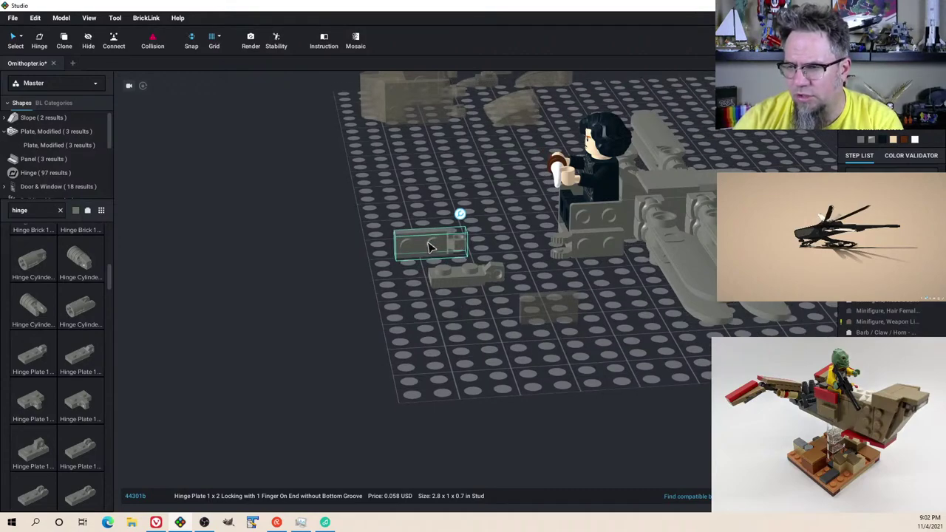
{"action": "left_click_drag", "start_coordinate": [431, 247], "coordinate": [519, 247]}
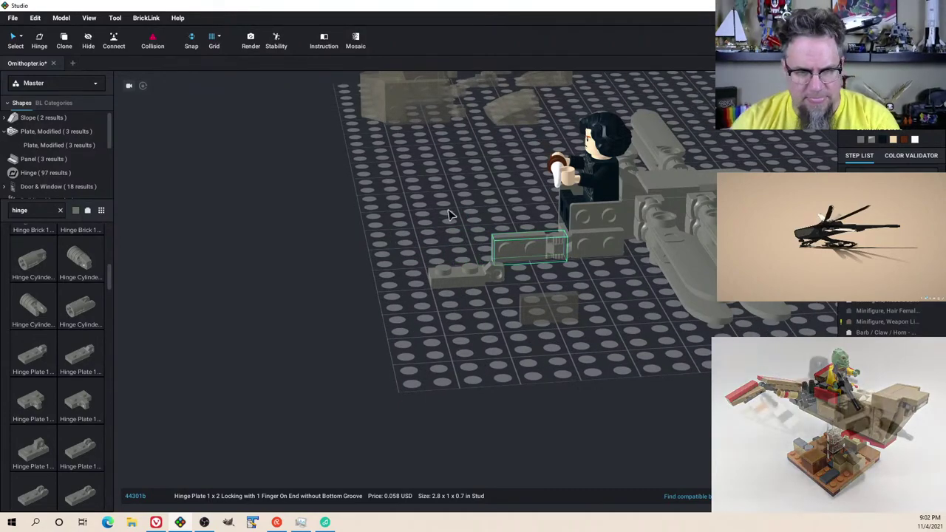
Step: Swing the upright single-finger hinge plate inward on its locking hinge so the cockpit's side angles toward the nose
{"action": "right_click_drag", "start_coordinate": [448, 213], "coordinate": [479, 231]}
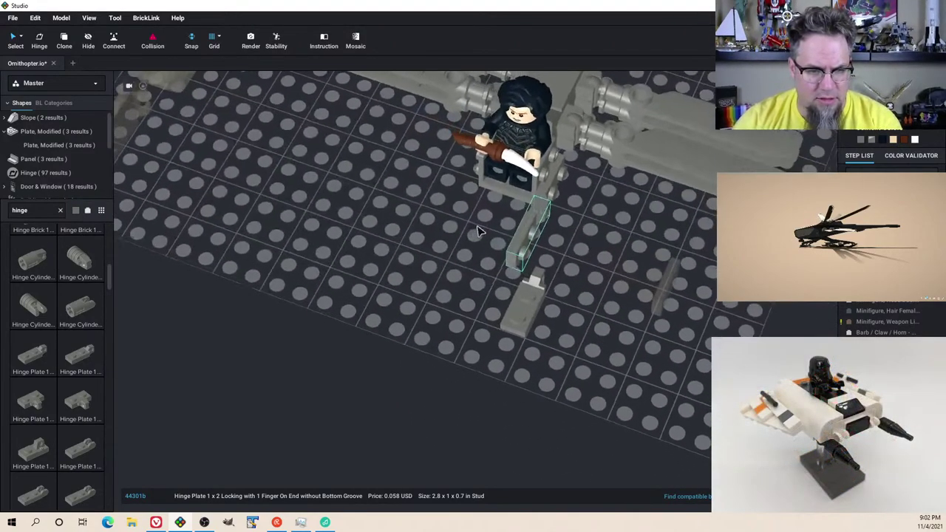
{"action": "left_click", "coordinate": [536, 242]}
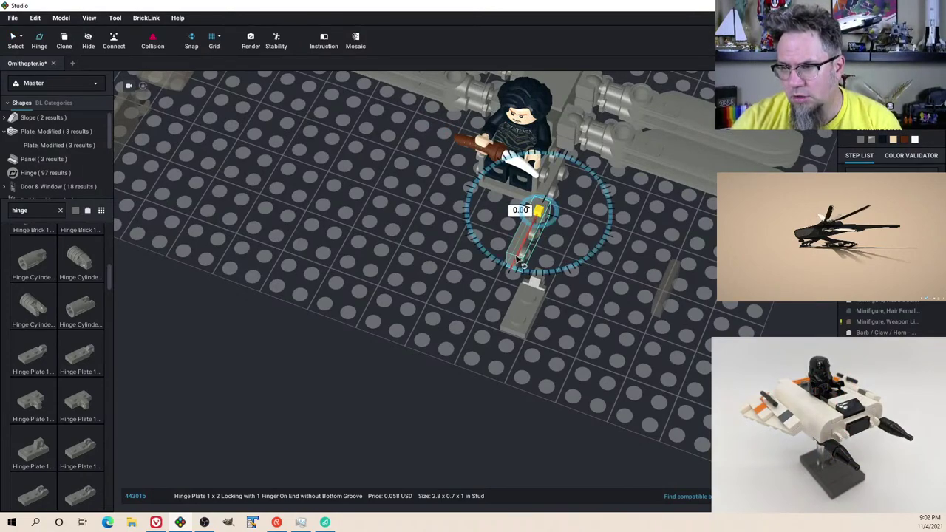
{"action": "left_click_drag", "start_coordinate": [518, 259], "coordinate": [501, 248]}
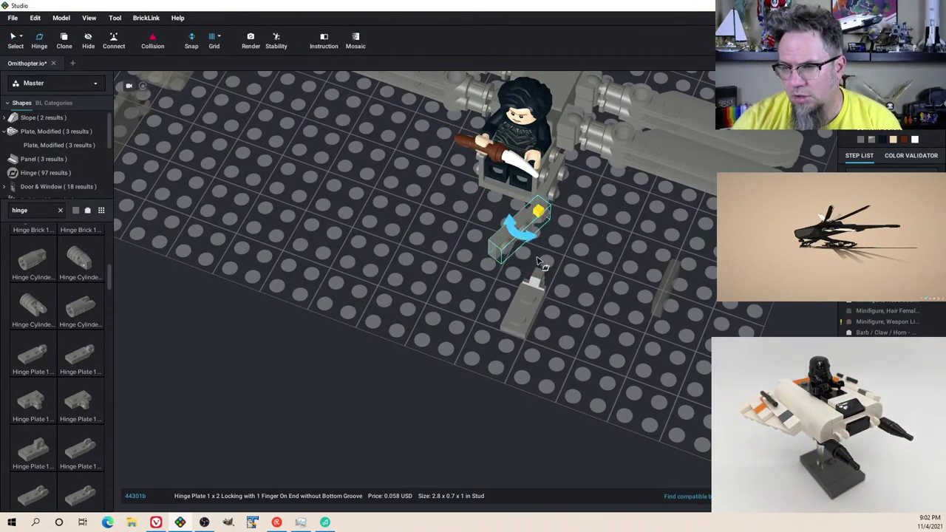
{"action": "left_click", "coordinate": [584, 237]}
{"action": "right_click_drag", "start_coordinate": [584, 237], "coordinate": [563, 223]}
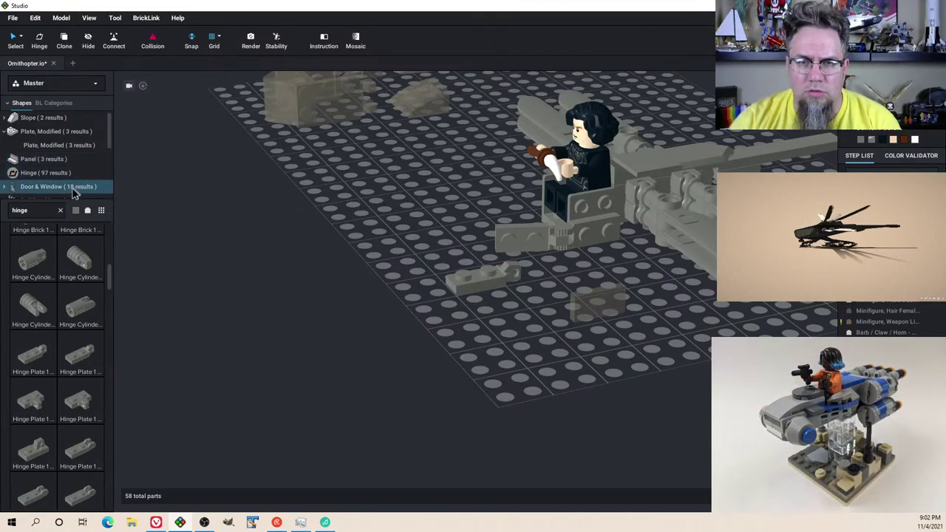
Step: Clear the hinge search and mount a part from the Wedge, Plate category on the inner face of the angled hinge plate
{"action": "left_click", "coordinate": [61, 211]}
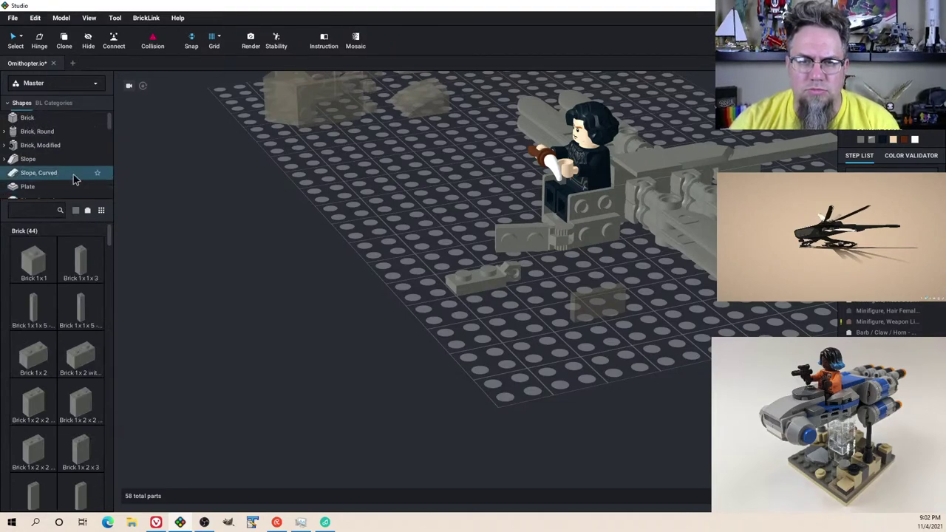
{"action": "scroll", "coordinate": [74, 178], "scroll_direction": "down", "scroll_amount": 2}
{"action": "left_click", "coordinate": [69, 195]}
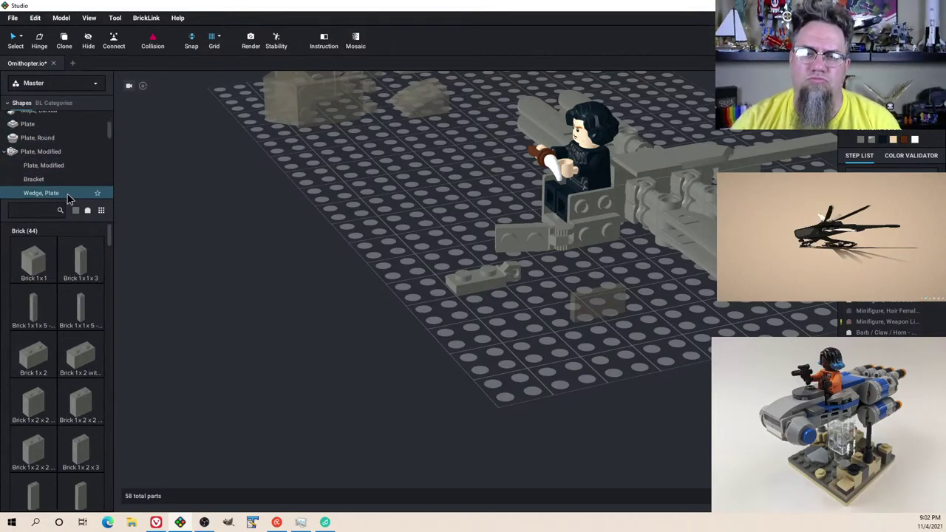
{"action": "left_click_drag", "start_coordinate": [79, 310], "coordinate": [521, 230]}
{"action": "left_click", "coordinate": [523, 234]}
Step: Make a mirrored copy of the two hinge plates and wedge plate and attach it to the cockpit's opposite side
{"action": "right_click_drag", "start_coordinate": [525, 235], "coordinate": [566, 231]}
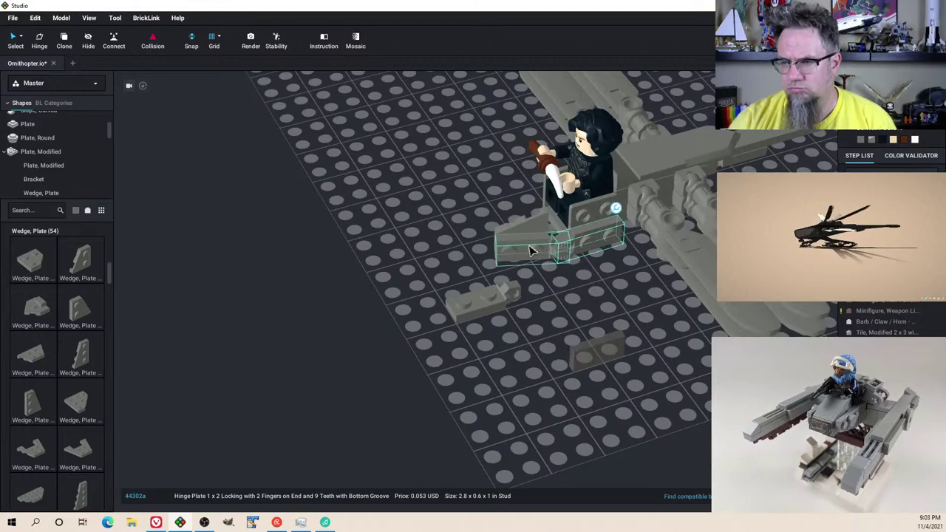
{"action": "left_click", "coordinate": [537, 227], "text": "ctrl"}
{"action": "right_click_drag", "start_coordinate": [579, 293], "coordinate": [613, 297]}
{"action": "key", "text": "ctrl+m"}
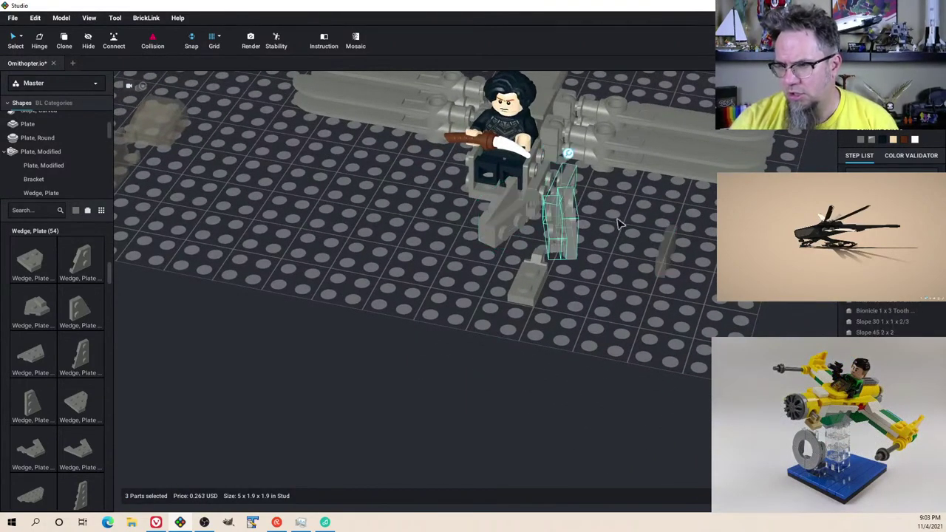
{"action": "left_click_drag", "start_coordinate": [570, 183], "coordinate": [469, 175]}
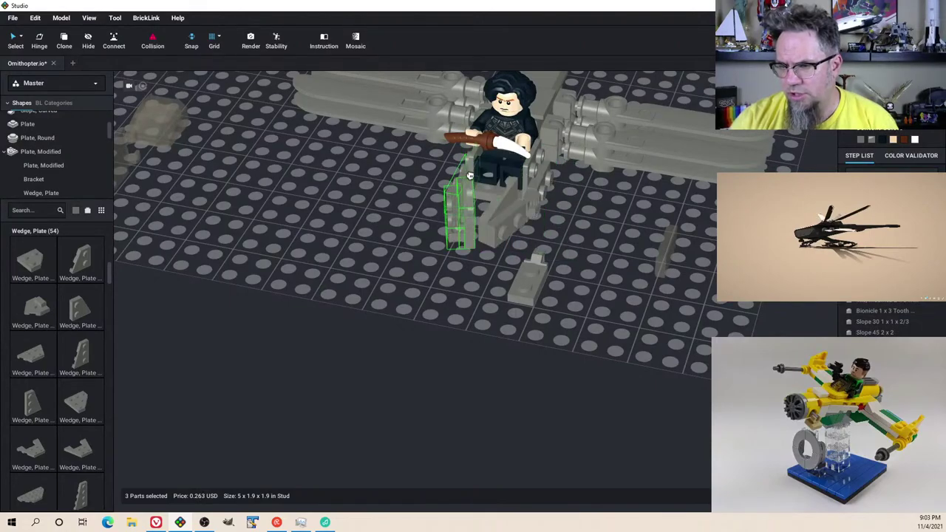
{"action": "right_click_drag", "start_coordinate": [486, 183], "coordinate": [454, 209]}
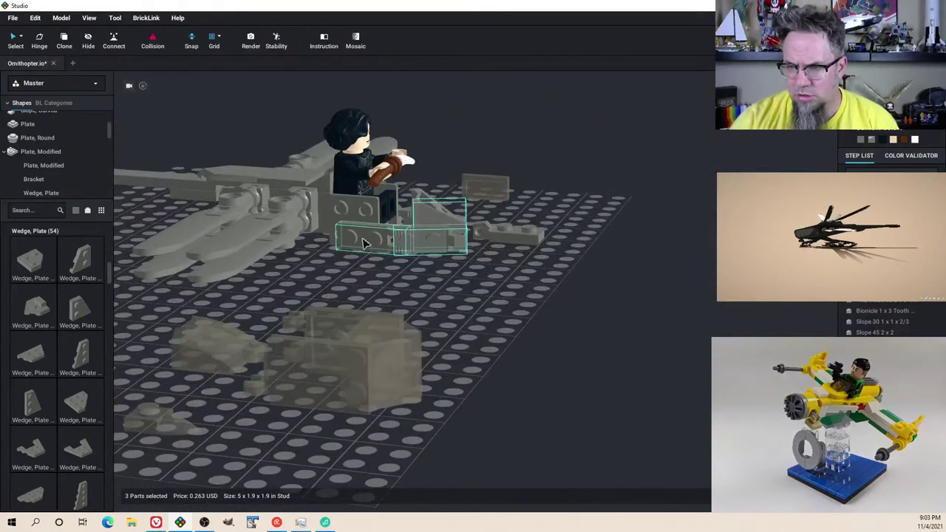
{"action": "left_click_drag", "start_coordinate": [363, 243], "coordinate": [354, 238]}
{"action": "right_click_drag", "start_coordinate": [416, 252], "coordinate": [382, 264]}
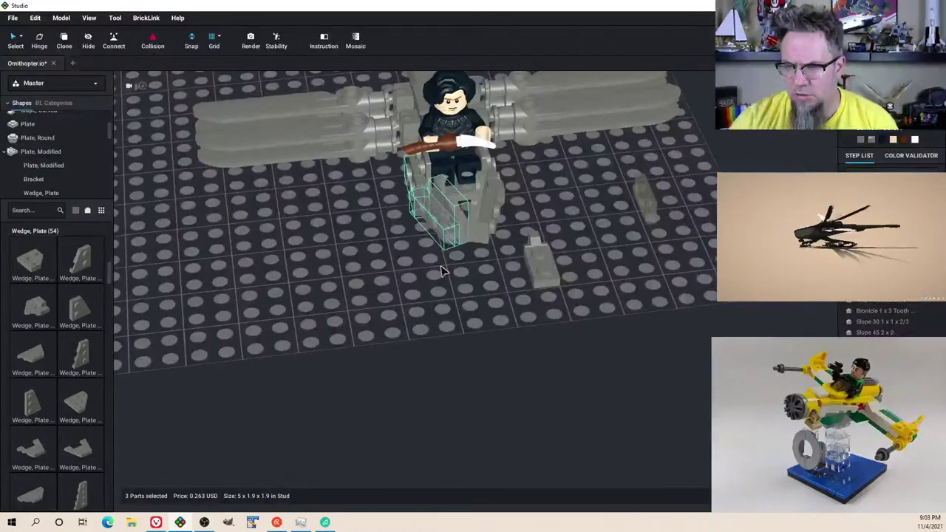
{"action": "left_click", "coordinate": [443, 270]}
Step: Detach the copied single-finger hinge plate, reorient it, and reconnect it to the two-finger hinge plate behind the wedge plate
{"action": "right_click_drag", "start_coordinate": [479, 268], "coordinate": [474, 234]}
{"action": "scroll", "coordinate": [460, 273], "scroll_direction": "up", "scroll_amount": 4}
{"action": "left_click_drag", "start_coordinate": [391, 222], "coordinate": [420, 323]}
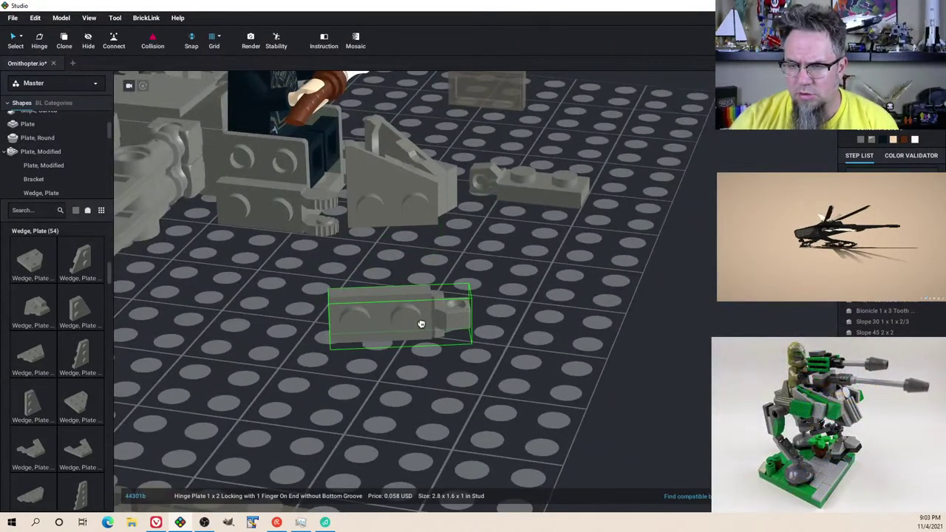
{"action": "key", "text": "Right"}
{"action": "key", "text": "Right"}
{"action": "key", "text": "Down"}
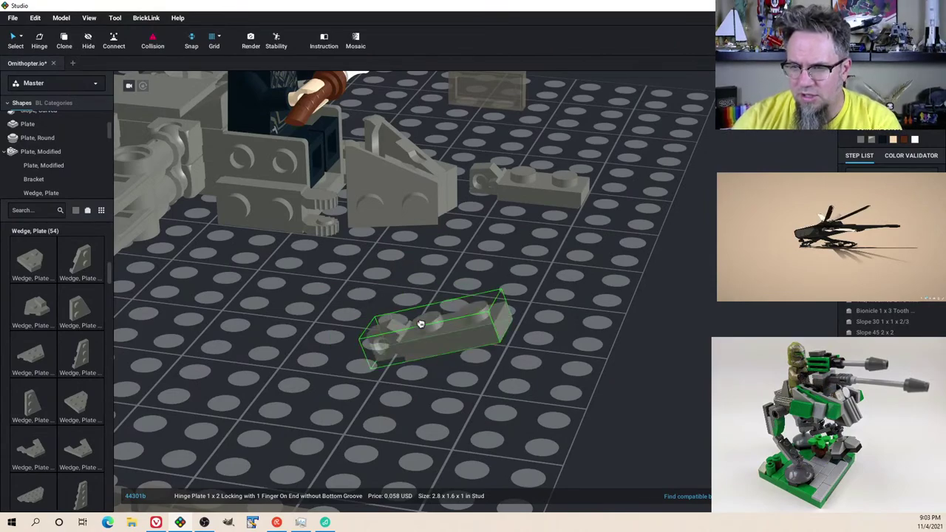
{"action": "key", "text": "Down"}
{"action": "left_click_drag", "start_coordinate": [420, 324], "coordinate": [404, 222]}
{"action": "right_click_drag", "start_coordinate": [405, 222], "coordinate": [401, 265]}
{"action": "left_click_drag", "start_coordinate": [401, 266], "coordinate": [395, 288]}
{"action": "left_click", "coordinate": [467, 323]}
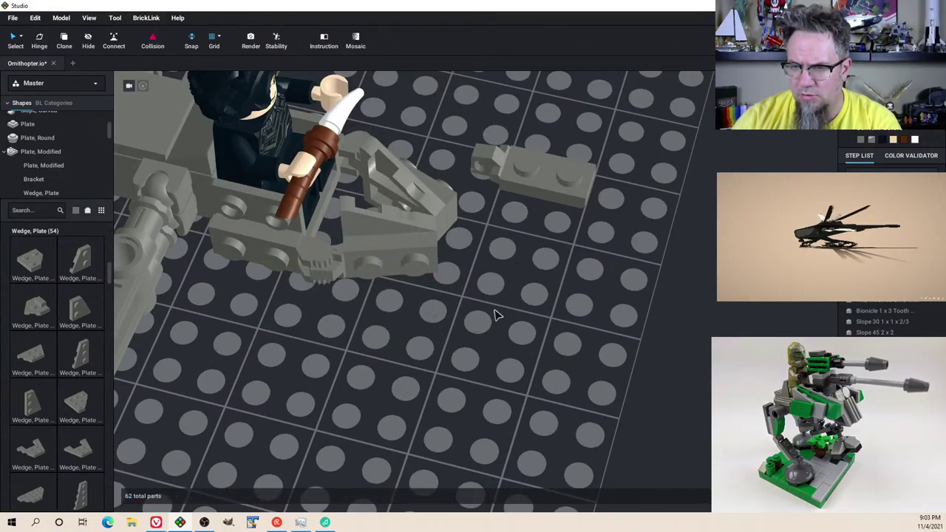
Step: Delete the spare single-finger hinge plate lying beside the nose
{"action": "right_click_drag", "start_coordinate": [494, 310], "coordinate": [465, 307]}
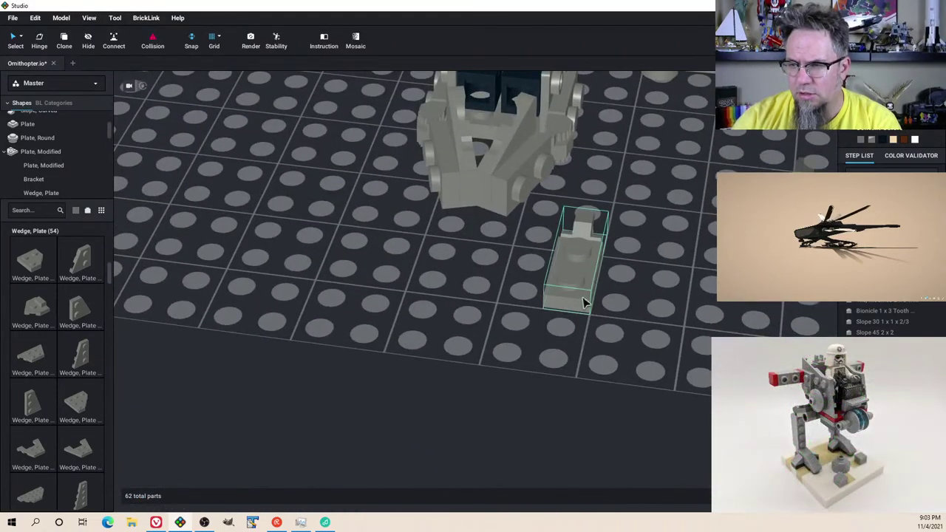
{"action": "scroll", "coordinate": [580, 299], "scroll_direction": "down", "scroll_amount": 3}
{"action": "left_click", "coordinate": [542, 273]}
{"action": "key", "text": "Delete"}
Step: Move the loose Tile 1 x 2 with Groove onto the cockpit side's front upper stud and paste a copy on the opposite side
{"action": "right_click_drag", "start_coordinate": [582, 281], "coordinate": [560, 274]}
{"action": "scroll", "coordinate": [547, 278], "scroll_direction": "up", "scroll_amount": 2}
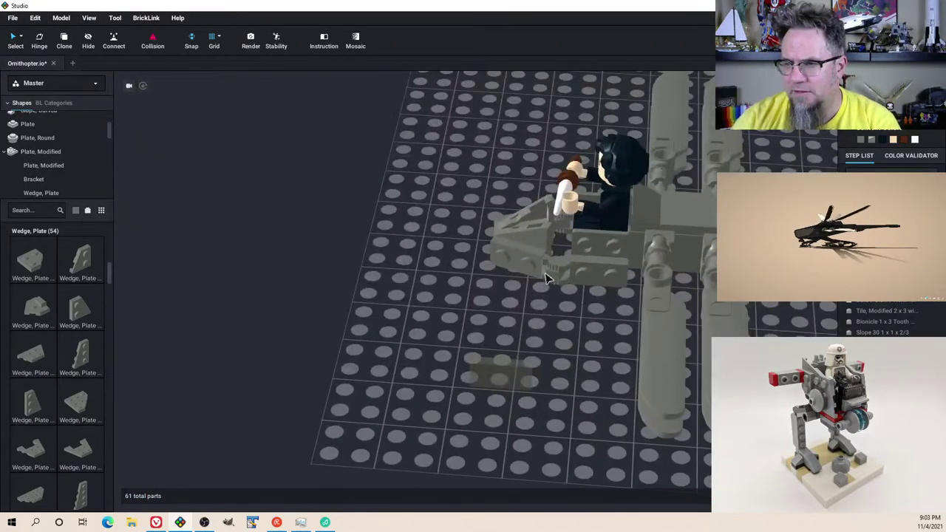
{"action": "left_click_drag", "start_coordinate": [516, 378], "coordinate": [576, 260]}
{"action": "right_click_drag", "start_coordinate": [581, 263], "coordinate": [669, 266]}
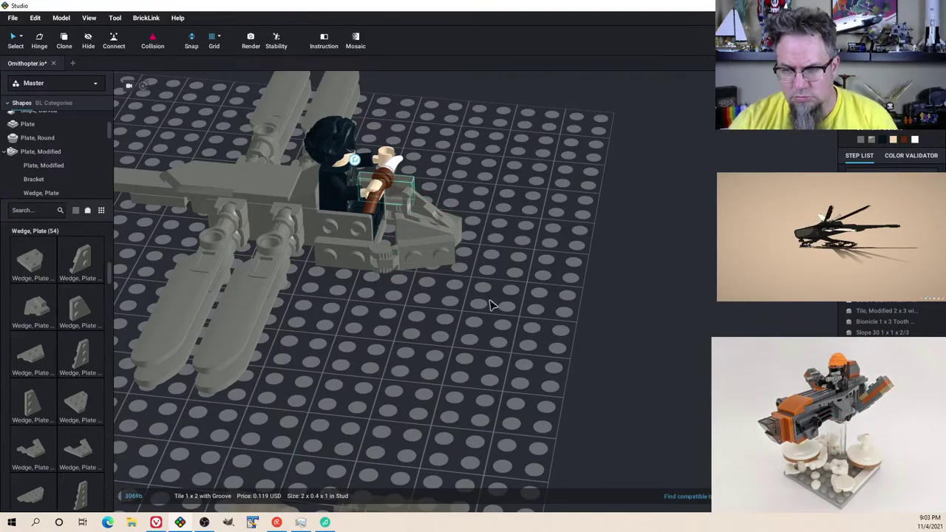
{"action": "key", "text": "ctrl+v"}
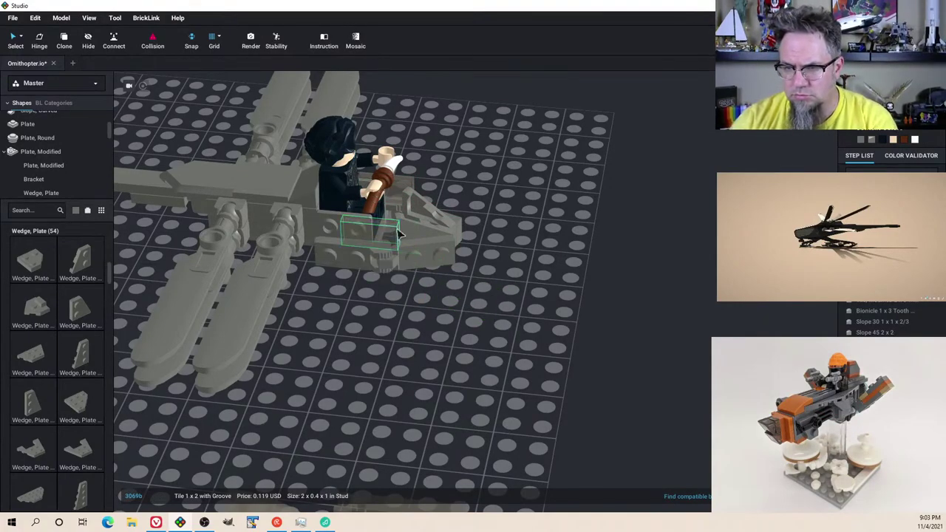
{"action": "right_click_drag", "start_coordinate": [430, 257], "coordinate": [359, 236]}
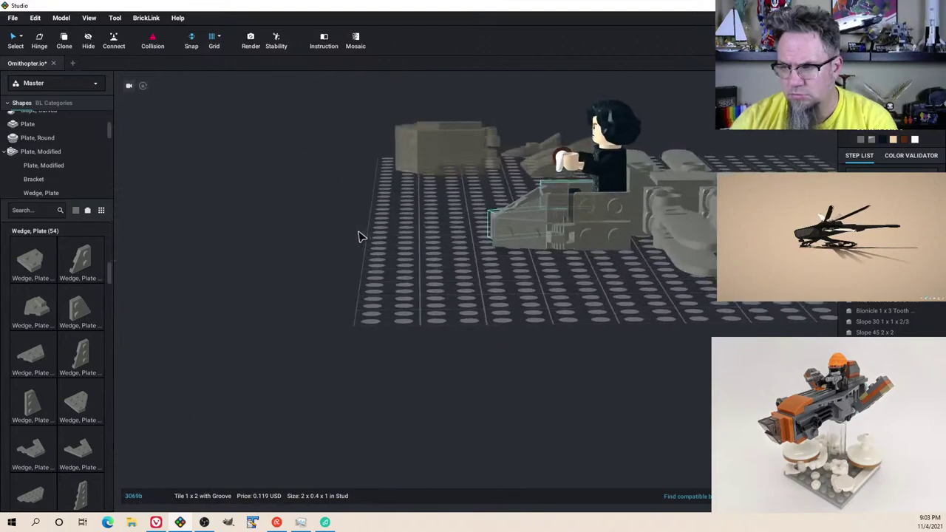
Step: Place a Tile 1 x 1 with Groove on the remaining rear upper stud of each cockpit side
{"action": "right_click_drag", "start_coordinate": [488, 277], "coordinate": [495, 289]}
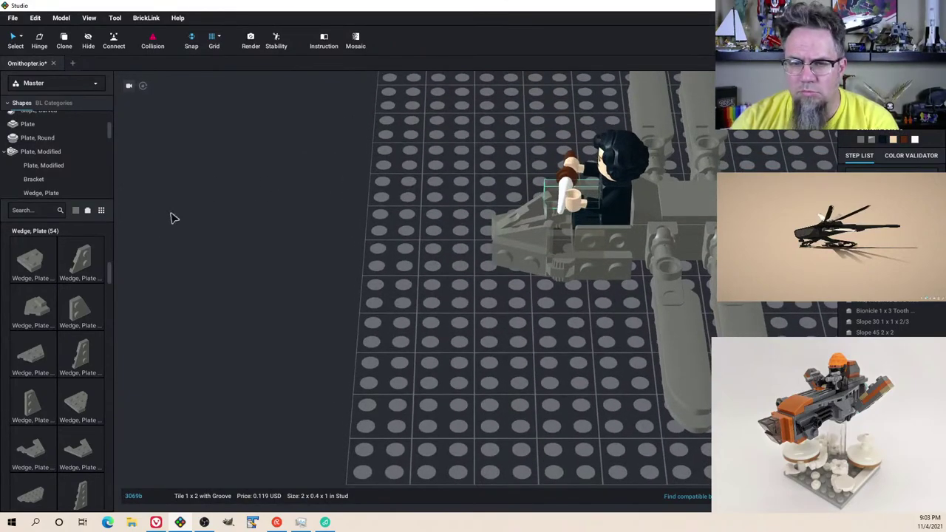
{"action": "scroll", "coordinate": [59, 178], "scroll_direction": "down", "scroll_amount": 3}
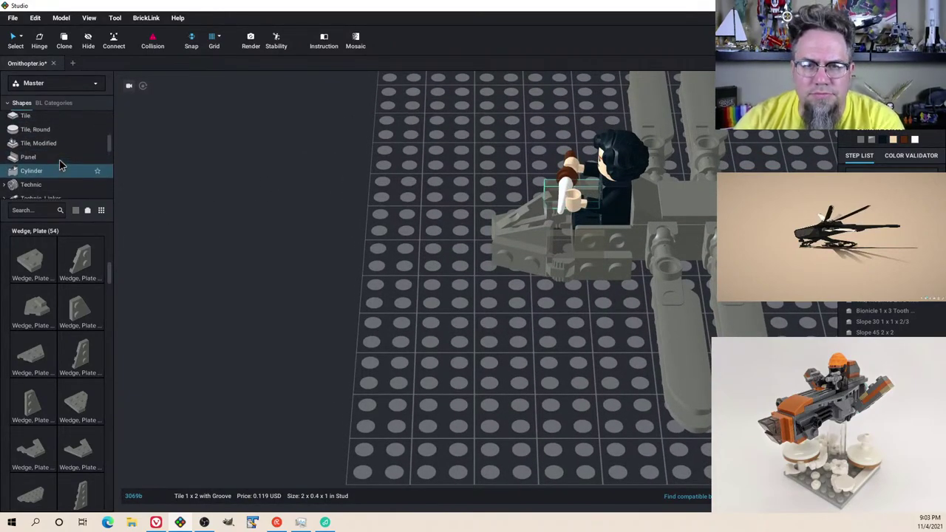
{"action": "left_click", "coordinate": [51, 155]}
{"action": "left_click_drag", "start_coordinate": [29, 272], "coordinate": [624, 253]}
{"action": "left_click", "coordinate": [622, 253]}
{"action": "right_click_drag", "start_coordinate": [624, 256], "coordinate": [761, 264]}
{"action": "key", "text": "ctrl+v"}
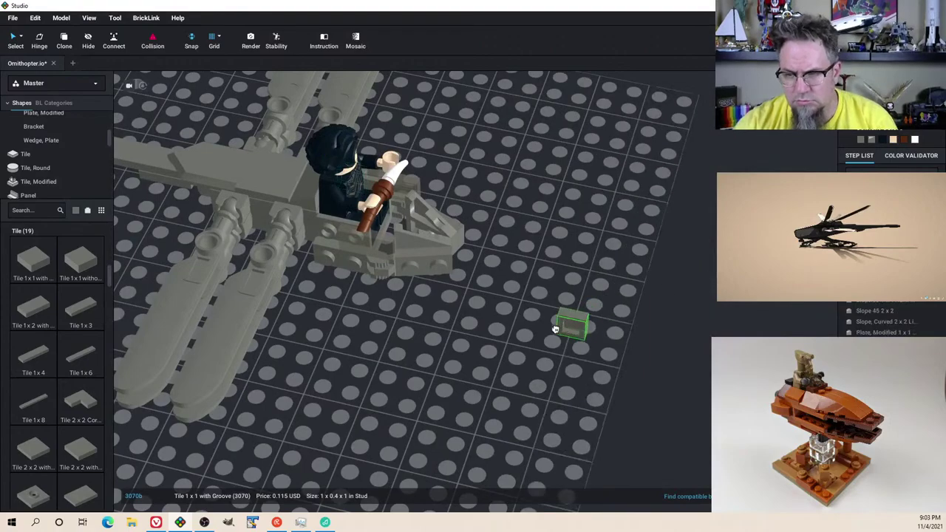
{"action": "left_click", "coordinate": [329, 235]}
{"action": "right_click_drag", "start_coordinate": [386, 248], "coordinate": [392, 269]}
{"action": "left_click", "coordinate": [392, 245]}
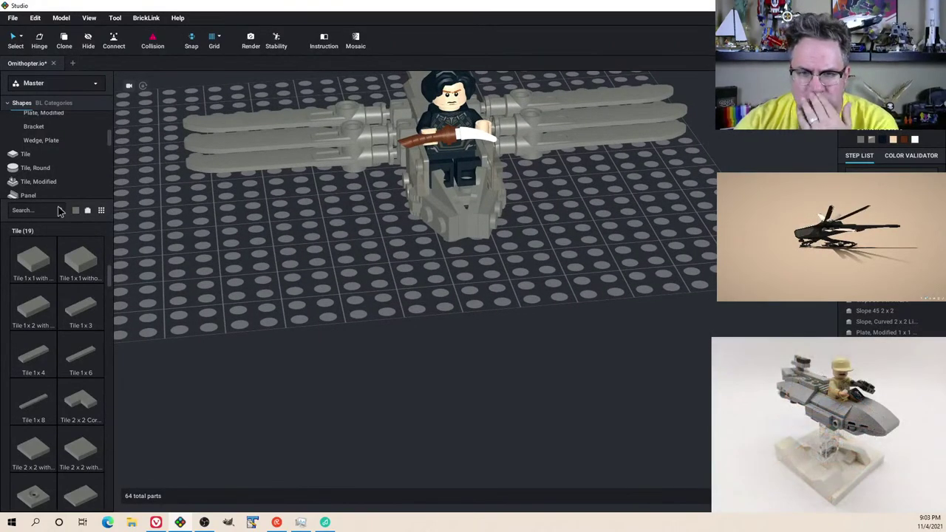
Step: Insert a Bracket 1 x 2 - 2 x 2 Inverted in front of the seated minifigure, between the angled nose sides
{"action": "left_click", "coordinate": [59, 129]}
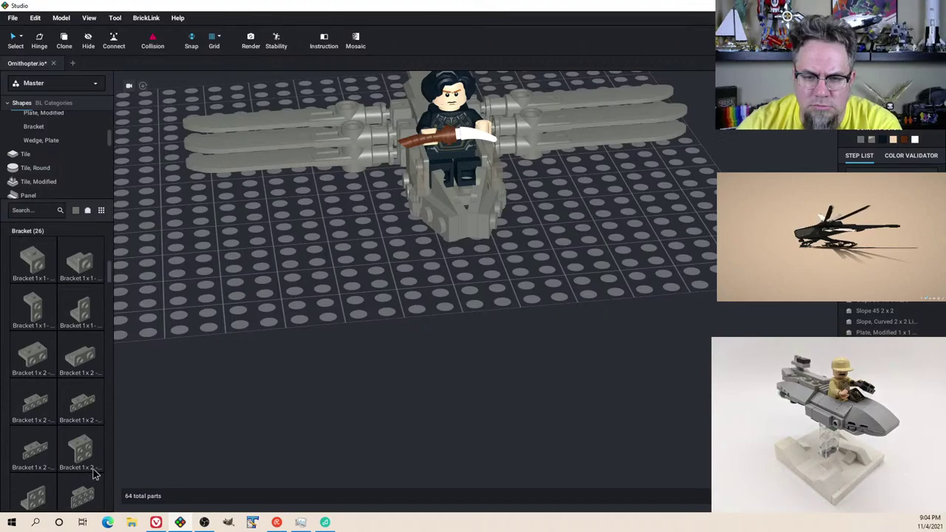
{"action": "left_click_drag", "start_coordinate": [43, 500], "coordinate": [229, 353]}
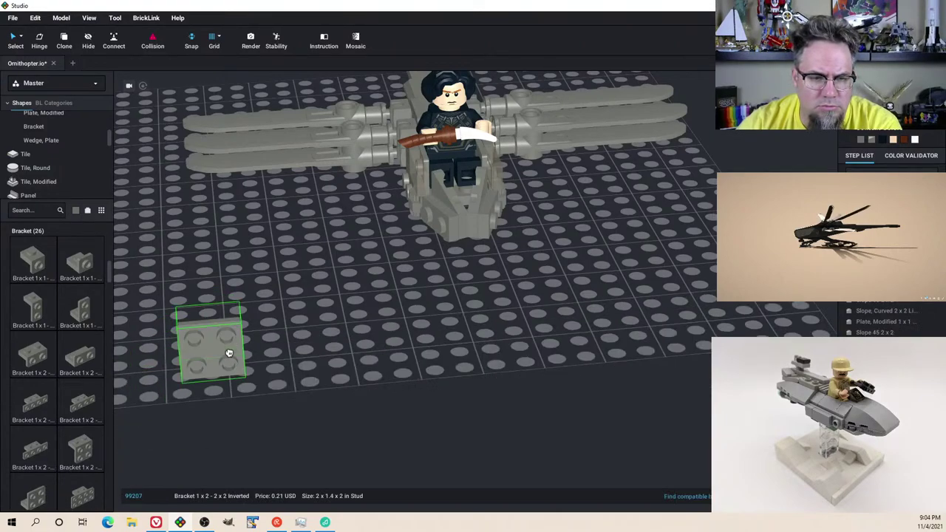
{"action": "right_click_drag", "start_coordinate": [302, 313], "coordinate": [334, 317]}
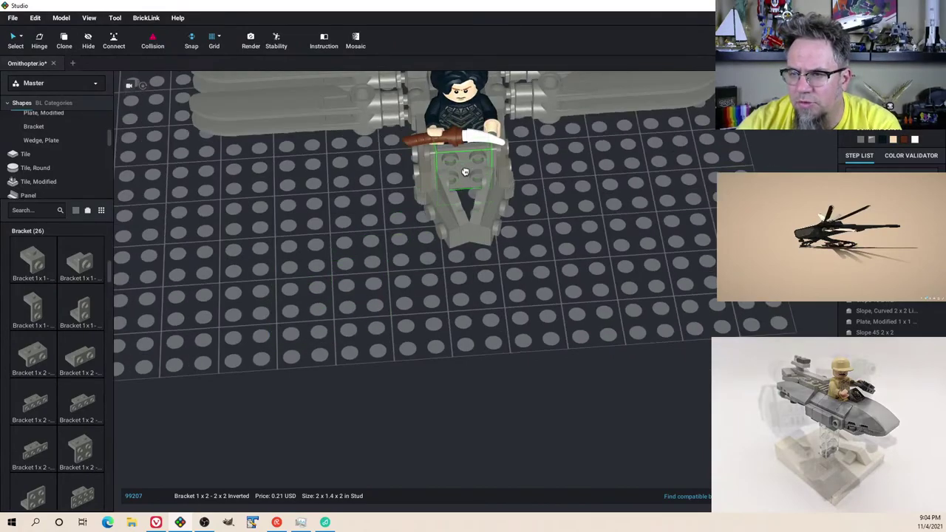
{"action": "left_click", "coordinate": [468, 174]}
{"action": "right_click_drag", "start_coordinate": [471, 179], "coordinate": [506, 244]}
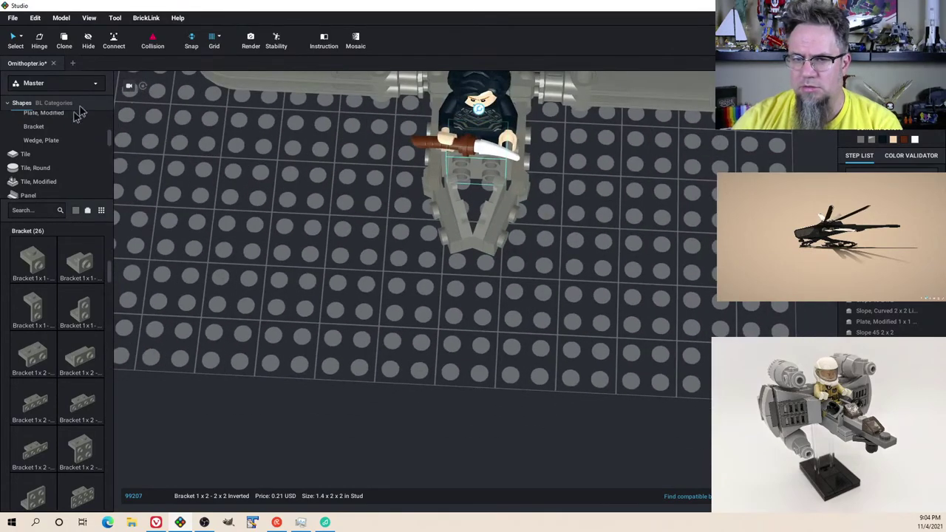
Step: Fit a Slope 45 2 x 1 Double - with Inside Bar in front of the minifigure and check the nose from below
{"action": "left_click", "coordinate": [39, 209]}
{"action": "scroll", "coordinate": [49, 172], "scroll_direction": "up", "scroll_amount": 1}
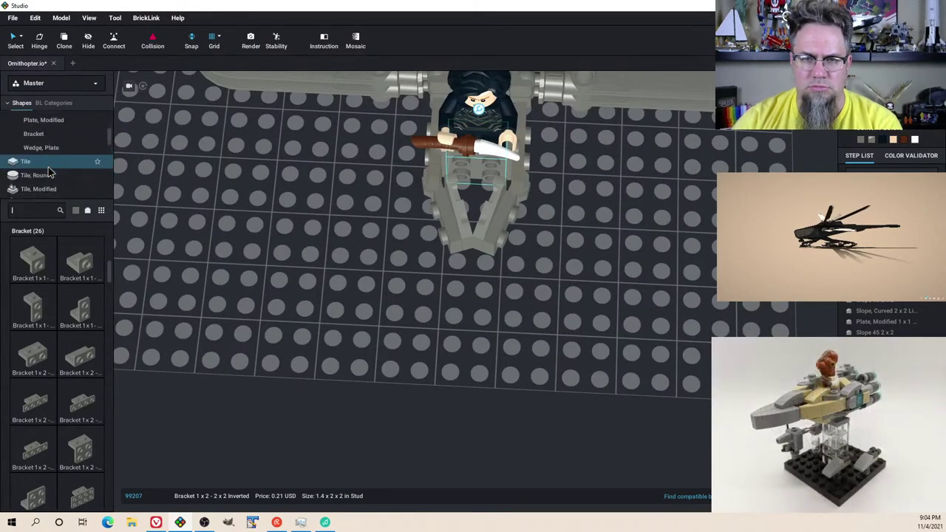
{"action": "scroll", "coordinate": [49, 171], "scroll_direction": "down", "scroll_amount": 3}
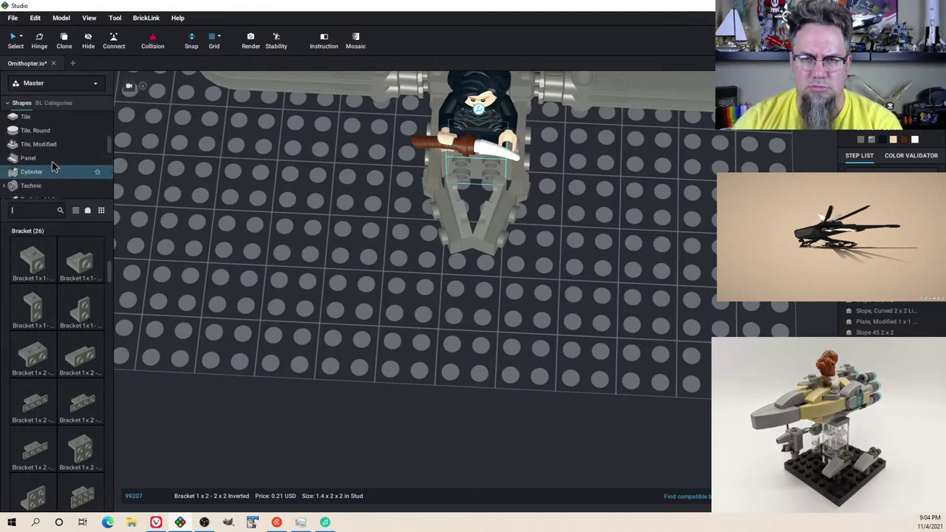
{"action": "scroll", "coordinate": [52, 167], "scroll_direction": "up", "scroll_amount": 8}
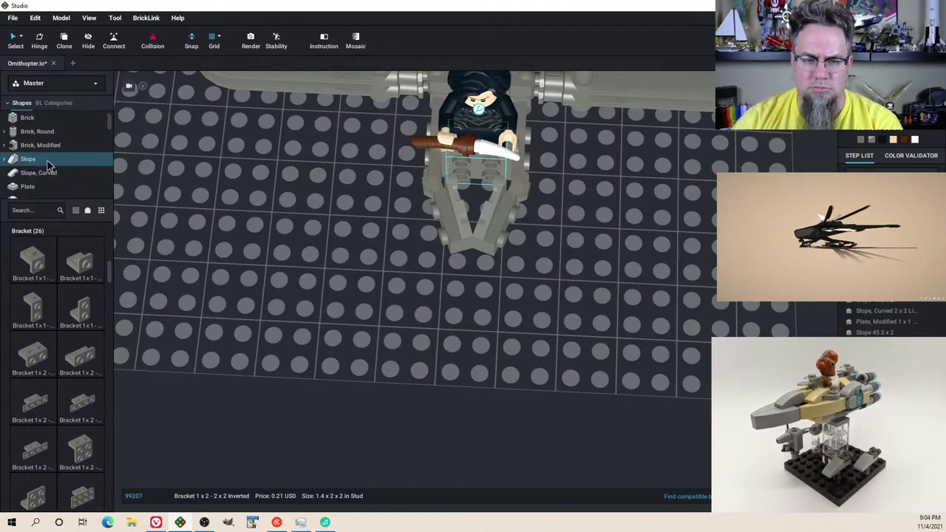
{"action": "left_click", "coordinate": [29, 159]}
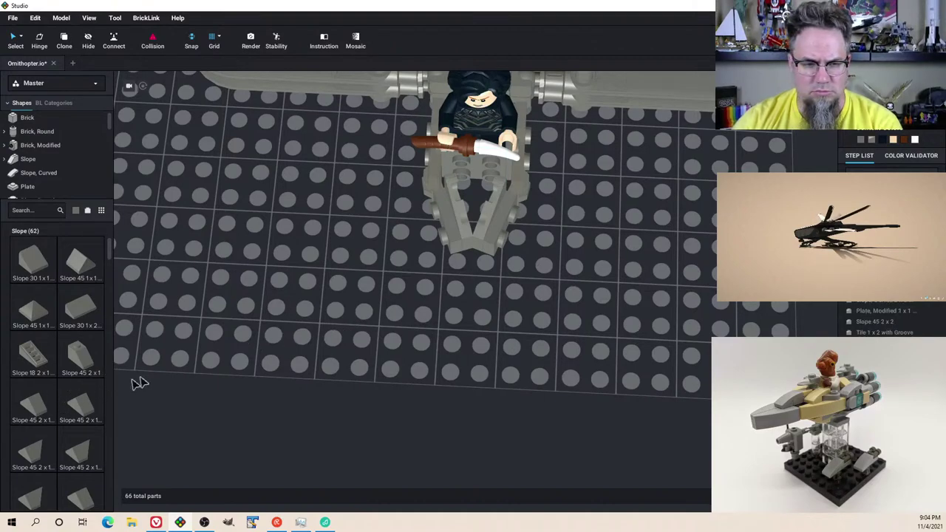
{"action": "left_click_drag", "start_coordinate": [139, 383], "coordinate": [483, 205]}
{"action": "key", "text": "Down"}
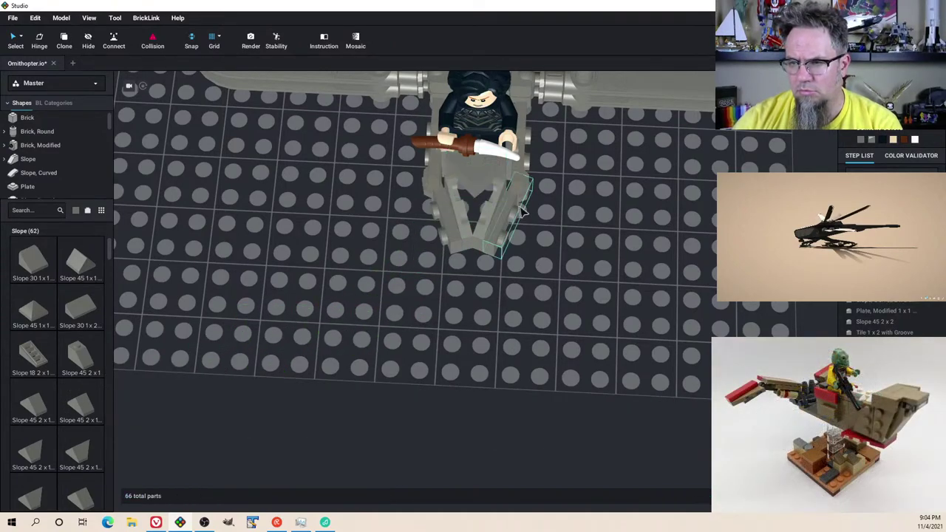
{"action": "right_click_drag", "start_coordinate": [522, 211], "coordinate": [530, 141]}
{"action": "left_click", "coordinate": [470, 344]}
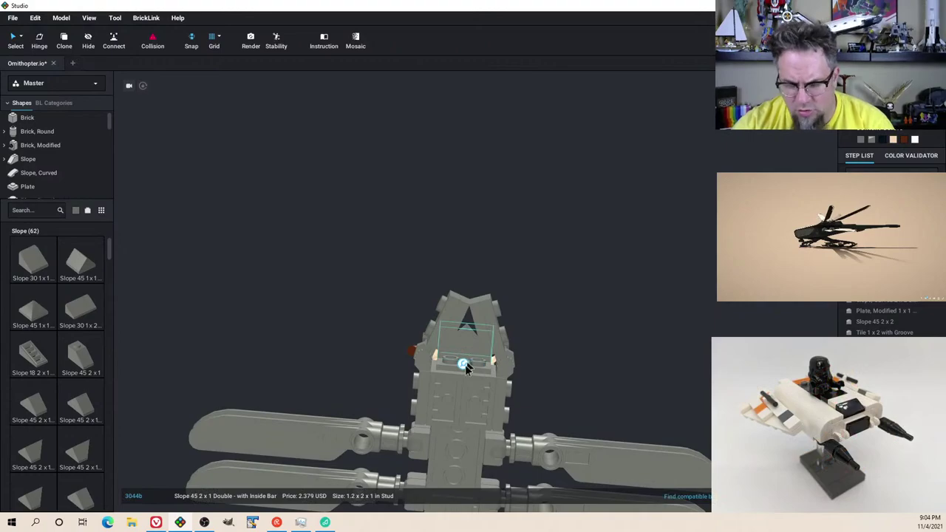
{"action": "left_click", "coordinate": [563, 305]}
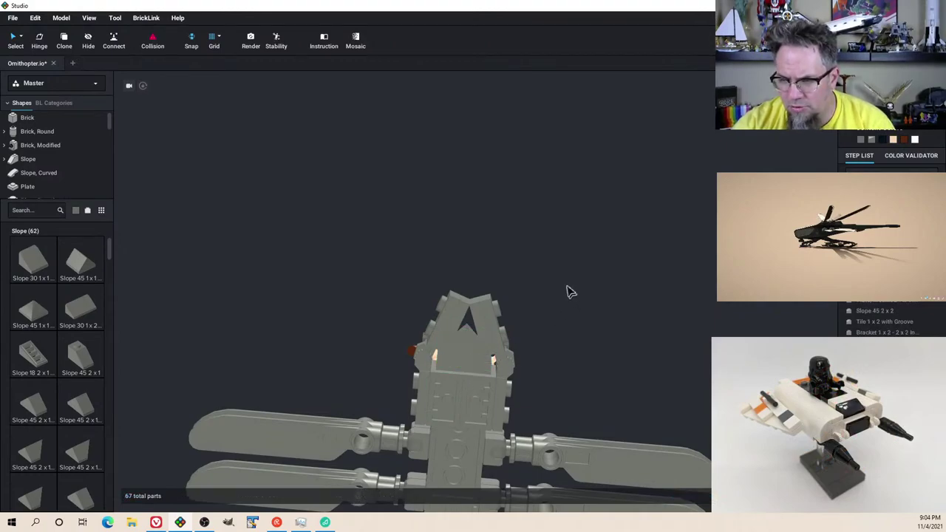
{"action": "right_click_drag", "start_coordinate": [567, 286], "coordinate": [559, 336]}
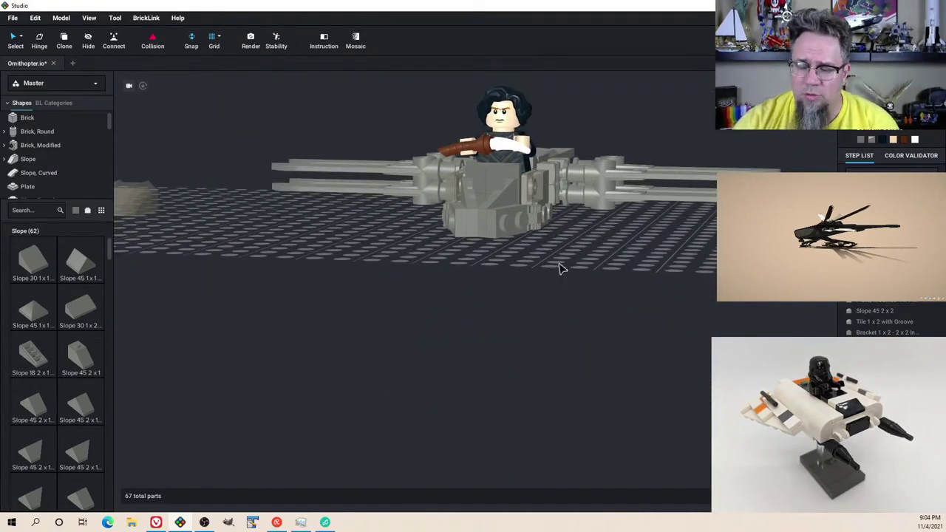
Step: Delete the group of loose spare parts lying on the baseplate away from the Ornithopter
{"action": "right_click_drag", "start_coordinate": [556, 254], "coordinate": [507, 276]}
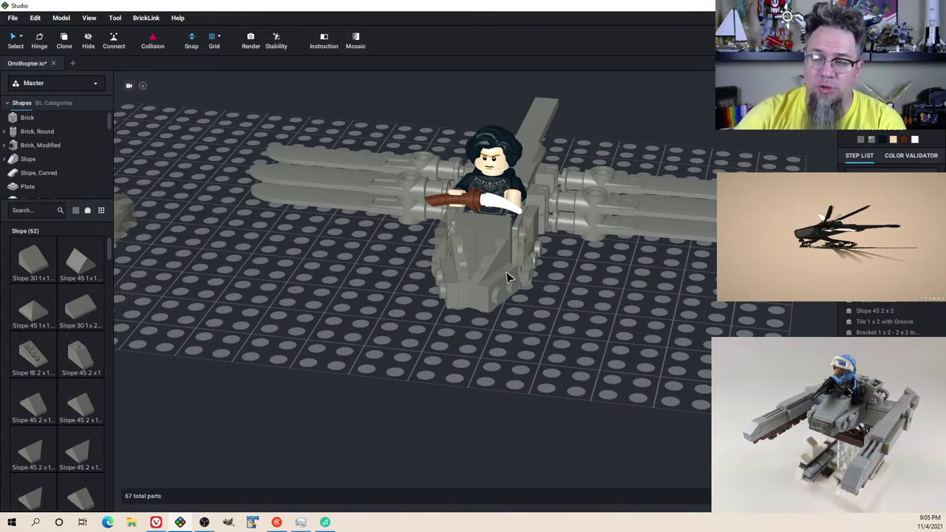
{"action": "right_click_drag", "start_coordinate": [378, 327], "coordinate": [404, 306]}
{"action": "left_click_drag", "start_coordinate": [243, 153], "coordinate": [342, 246]}
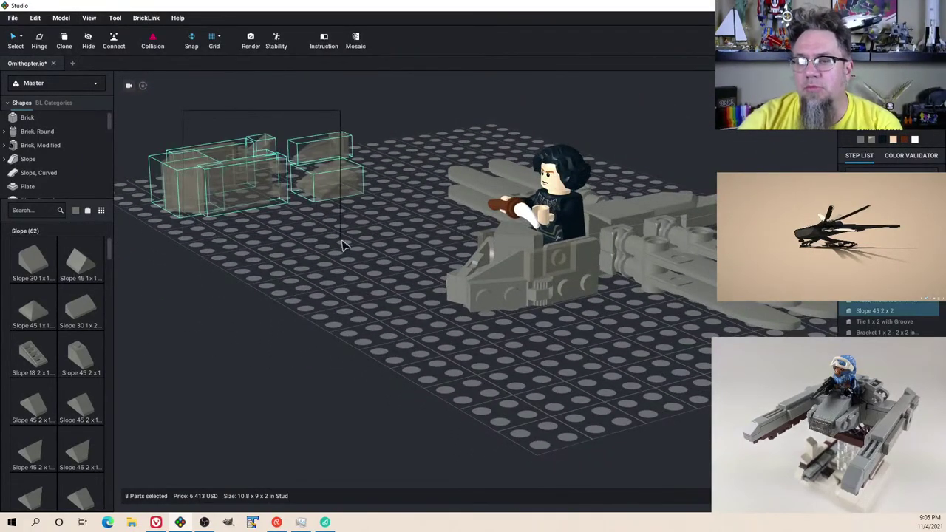
{"action": "key", "text": "Delete"}
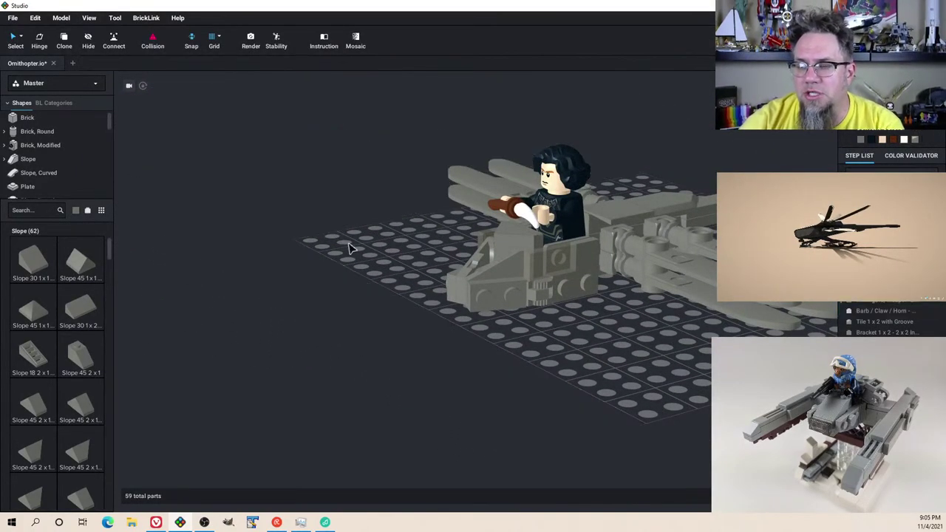
Step: Remove the two slope pieces between the angled nose sides in front of the minifigure
{"action": "left_click", "coordinate": [518, 235]}
{"action": "key", "text": "Delete"}
{"action": "right_click_drag", "start_coordinate": [494, 261], "coordinate": [468, 204]}
{"action": "left_click", "coordinate": [488, 247]}
{"action": "key", "text": "Delete"}
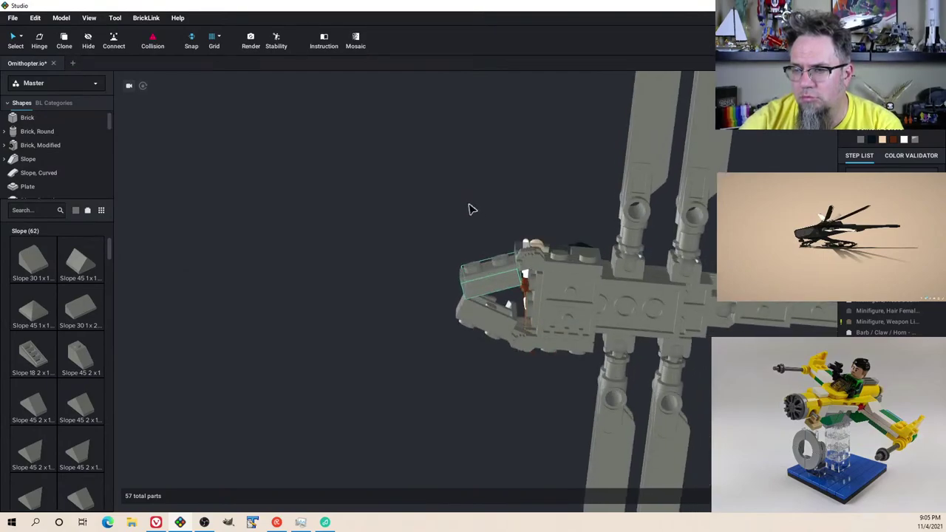
Step: Place a mirrored pair of 3 x 2 wedge plates side by side on the baseplate in front of the nose
{"action": "mouse_move", "coordinate": [468, 209]}
{"action": "right_mouse_down"}
{"action": "mouse_move", "coordinate": [486, 214]}
{"action": "mouse_move", "coordinate": [473, 201]}
{"action": "right_mouse_up"}
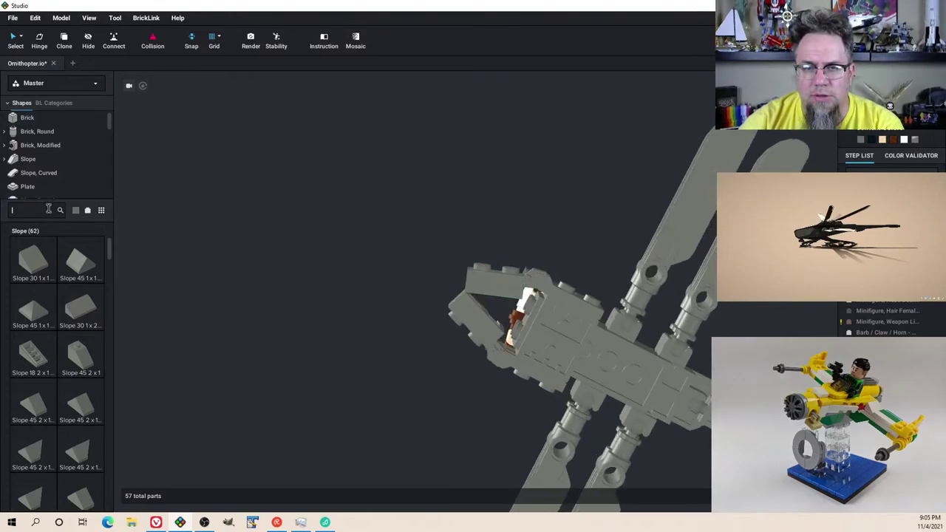
{"action": "scroll", "coordinate": [63, 173], "scroll_direction": "down", "scroll_amount": 4}
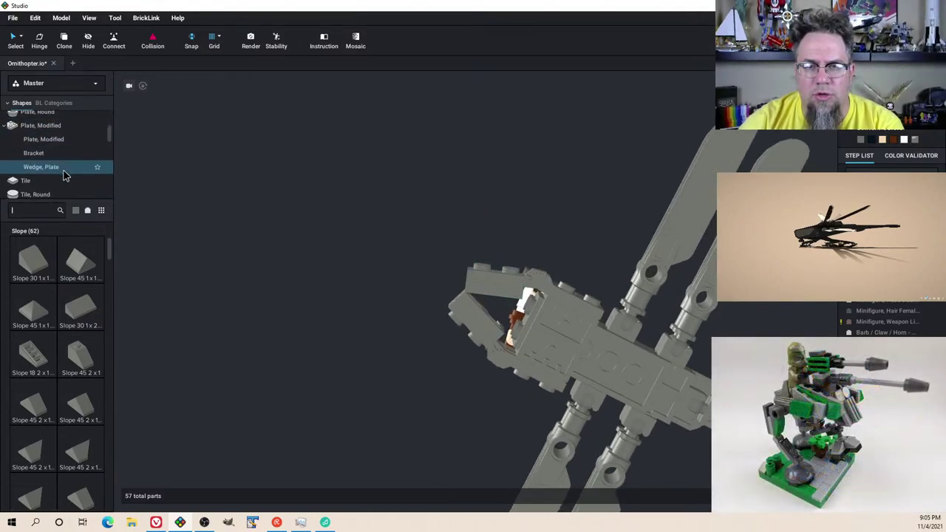
{"action": "left_click", "coordinate": [64, 174]}
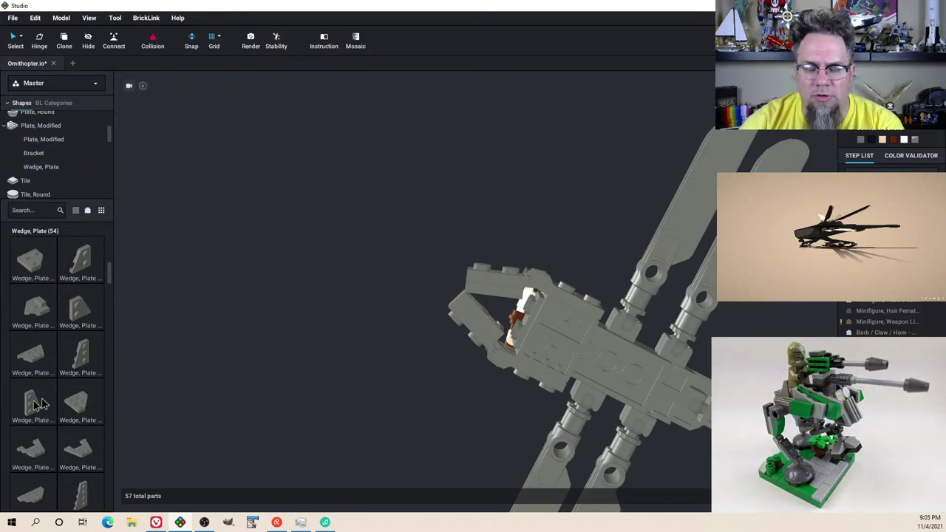
{"action": "left_click_drag", "start_coordinate": [41, 402], "coordinate": [404, 337]}
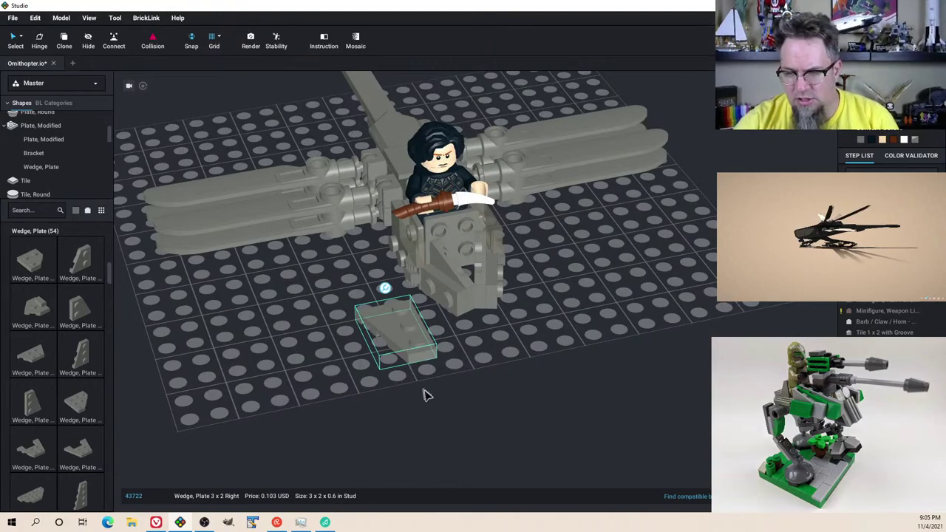
{"action": "left_click_drag", "start_coordinate": [426, 396], "coordinate": [419, 391]}
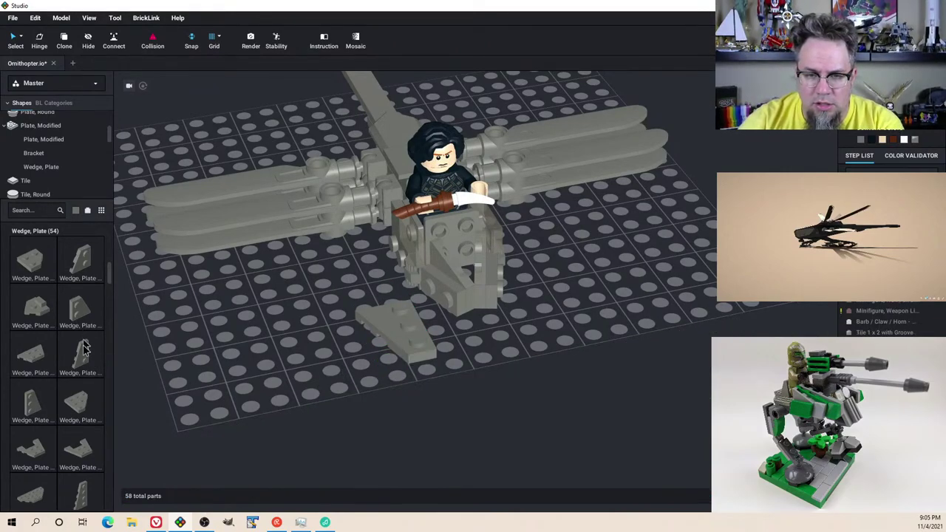
{"action": "left_click_drag", "start_coordinate": [40, 408], "coordinate": [133, 372]}
{"action": "left_click_drag", "start_coordinate": [81, 357], "coordinate": [489, 370]}
{"action": "left_click_drag", "start_coordinate": [432, 349], "coordinate": [443, 385]}
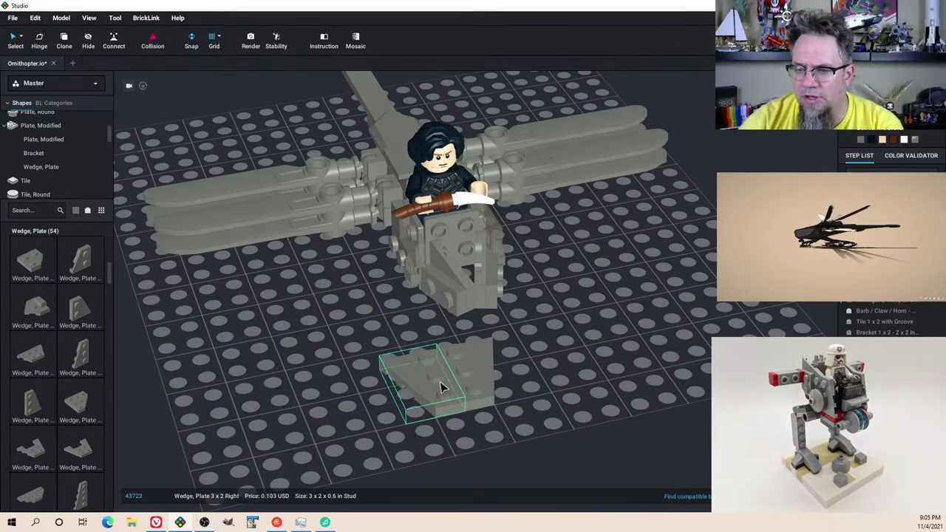
Step: Select both 3 x 2 wedge plates and try positioning them together beneath the angled nose sides
{"action": "right_click_drag", "start_coordinate": [443, 386], "coordinate": [449, 341]}
{"action": "left_click_drag", "start_coordinate": [357, 144], "coordinate": [486, 336]}
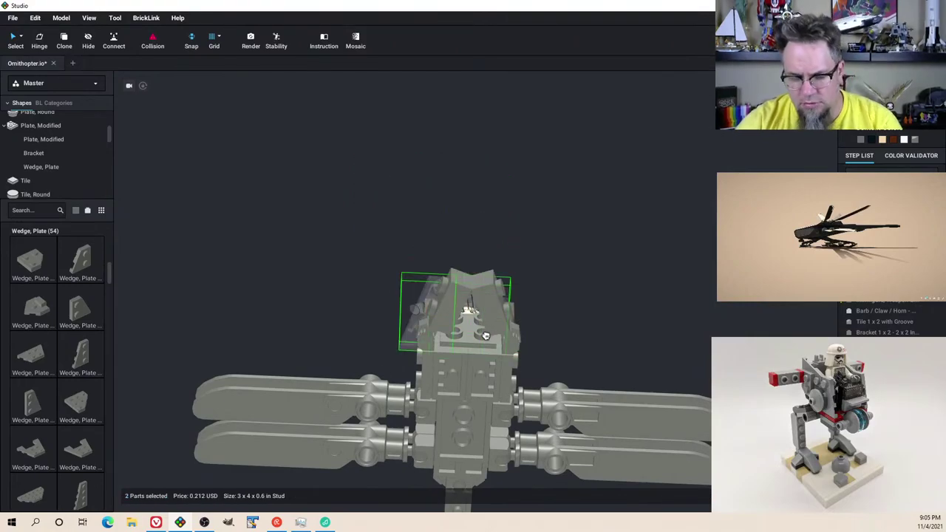
{"action": "right_click_drag", "start_coordinate": [487, 332], "coordinate": [473, 319]}
{"action": "left_click_drag", "start_coordinate": [418, 202], "coordinate": [446, 330]}
{"action": "right_click_drag", "start_coordinate": [446, 329], "coordinate": [443, 303]}
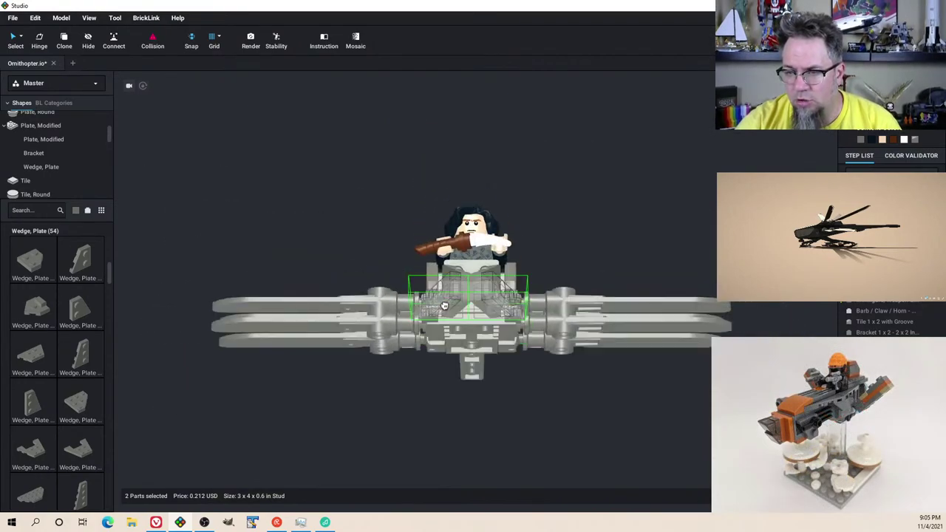
{"action": "left_click_drag", "start_coordinate": [444, 303], "coordinate": [456, 338]}
{"action": "right_click_drag", "start_coordinate": [456, 338], "coordinate": [462, 298]}
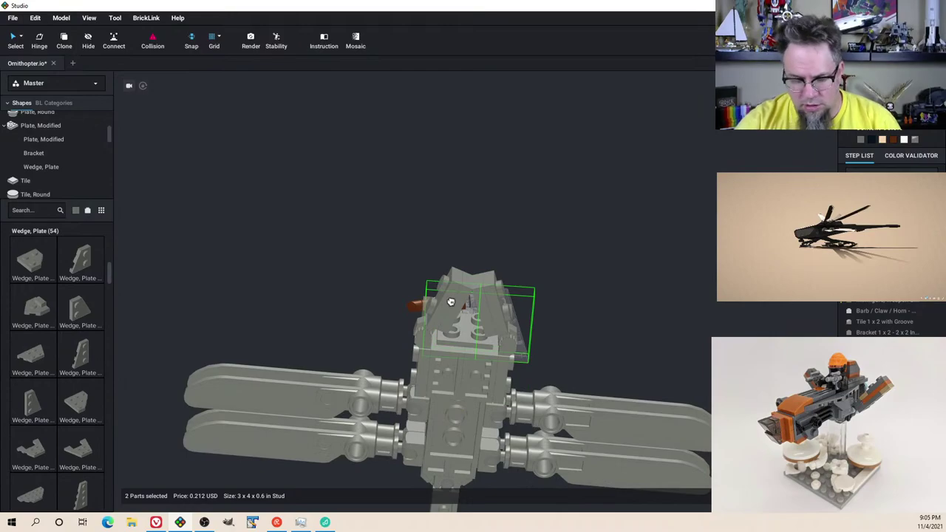
{"action": "right_click_drag", "start_coordinate": [485, 342], "coordinate": [485, 390]}
{"action": "left_click_drag", "start_coordinate": [508, 216], "coordinate": [500, 323]}
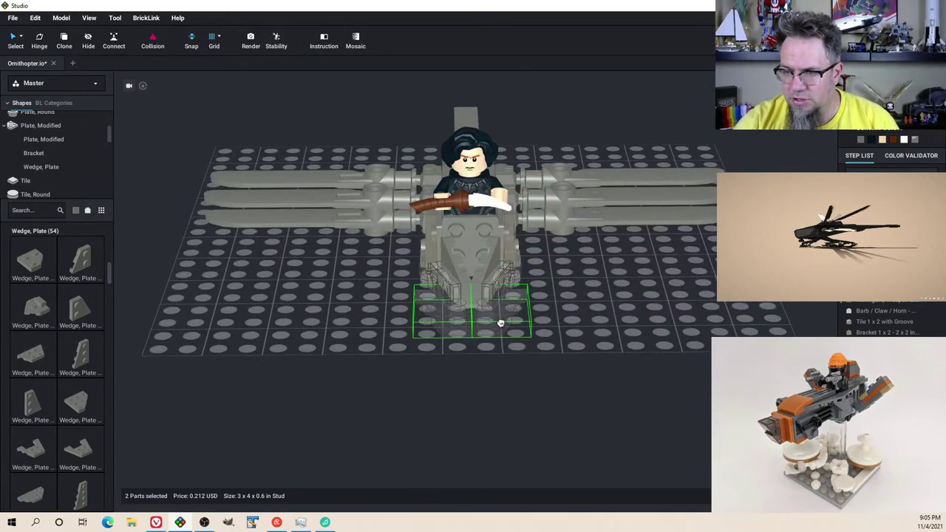
Step: Adjust the selected wedge plate pair from below to line it up with the nose's centreline
{"action": "right_click_drag", "start_coordinate": [500, 323], "coordinate": [495, 277]}
{"action": "key", "text": "s"}
{"action": "key", "text": "s"}
{"action": "key", "text": "s"}
{"action": "key", "text": "s"}
{"action": "key", "text": "s"}
{"action": "key", "text": "s"}
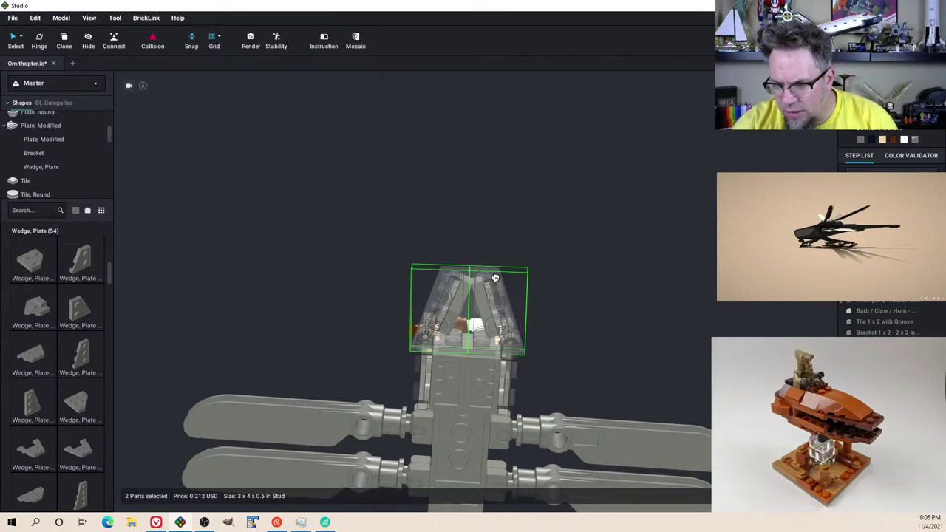
{"action": "left_click_drag", "start_coordinate": [495, 277], "coordinate": [540, 280]}
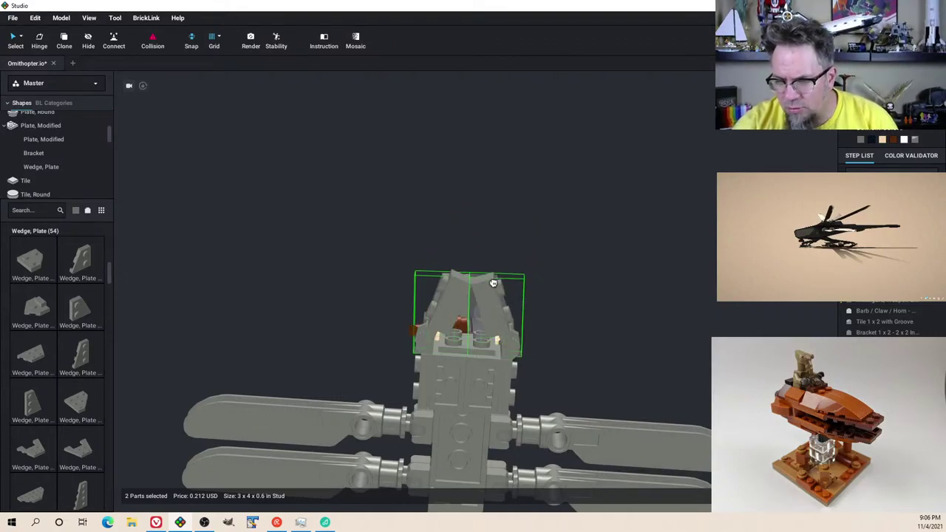
Step: Nudge the wedge plate pair back under the nose until its wide edge meets the cockpit floor's front
{"action": "mouse_move", "coordinate": [493, 284]}
{"action": "right_mouse_down"}
{"action": "mouse_move", "coordinate": [481, 219]}
{"action": "mouse_move", "coordinate": [487, 350]}
{"action": "mouse_move", "coordinate": [484, 288]}
{"action": "right_mouse_up"}
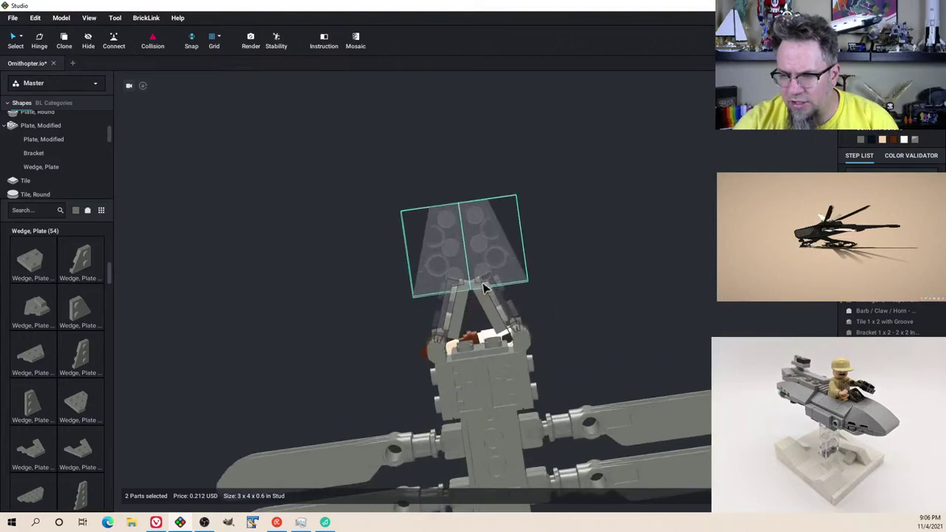
{"action": "key", "text": "s"}
{"action": "key", "text": "s"}
{"action": "key", "text": "s"}
{"action": "key", "text": "s"}
{"action": "key", "text": "s"}
{"action": "key", "text": "s"}
{"action": "key", "text": "s"}
{"action": "key", "text": "s"}
{"action": "key", "text": "s"}
{"action": "key", "text": "s"}
{"action": "key", "text": "s"}
{"action": "key", "text": "s"}
{"action": "key", "text": "s"}
{"action": "key", "text": "s"}
{"action": "key", "text": "s"}
{"action": "key", "text": "s"}
{"action": "key", "text": "s"}
{"action": "key", "text": "s"}
{"action": "key", "text": "s"}
{"action": "key", "text": "s"}
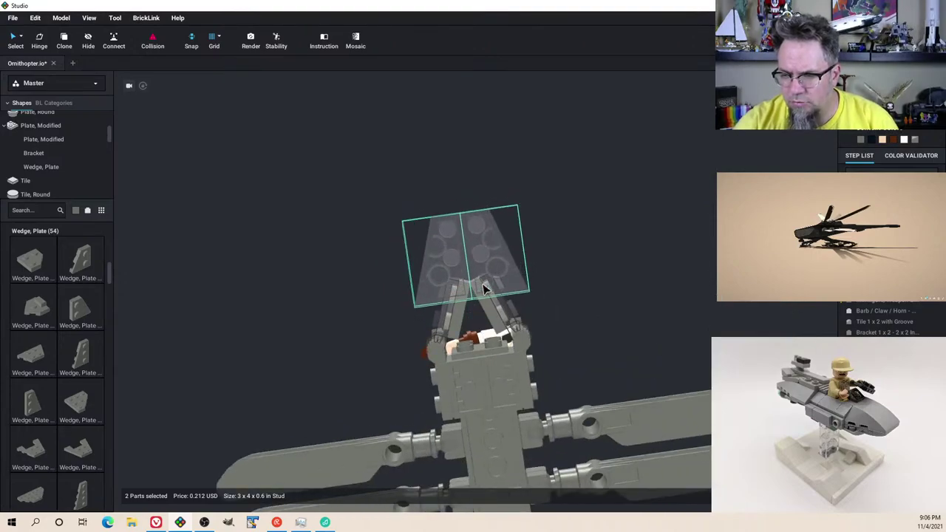
{"action": "key", "text": "Down"}
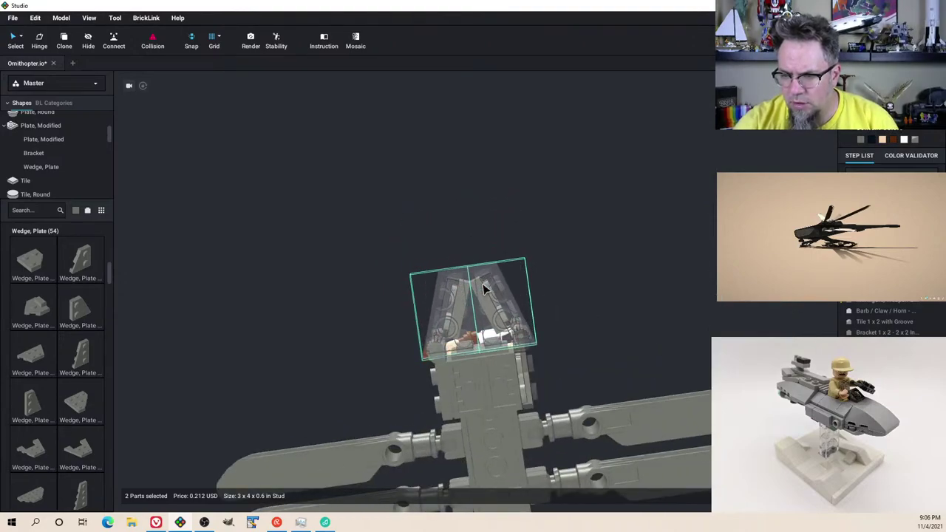
Step: Check how the paired 3 x 2 wedge plates fit beneath the nose and remove them
{"action": "right_click_drag", "start_coordinate": [501, 276], "coordinate": [507, 326]}
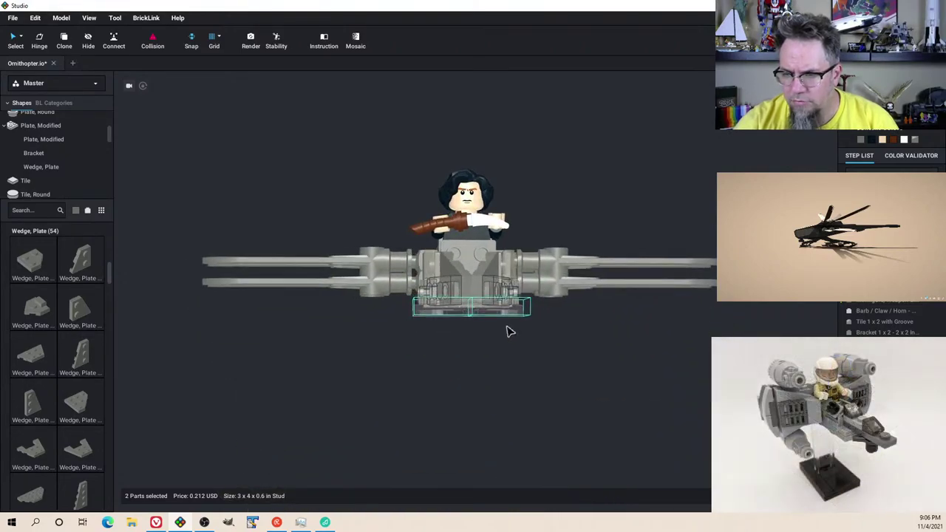
{"action": "key", "text": "Down"}
{"action": "right_click_drag", "start_coordinate": [537, 309], "coordinate": [522, 319]}
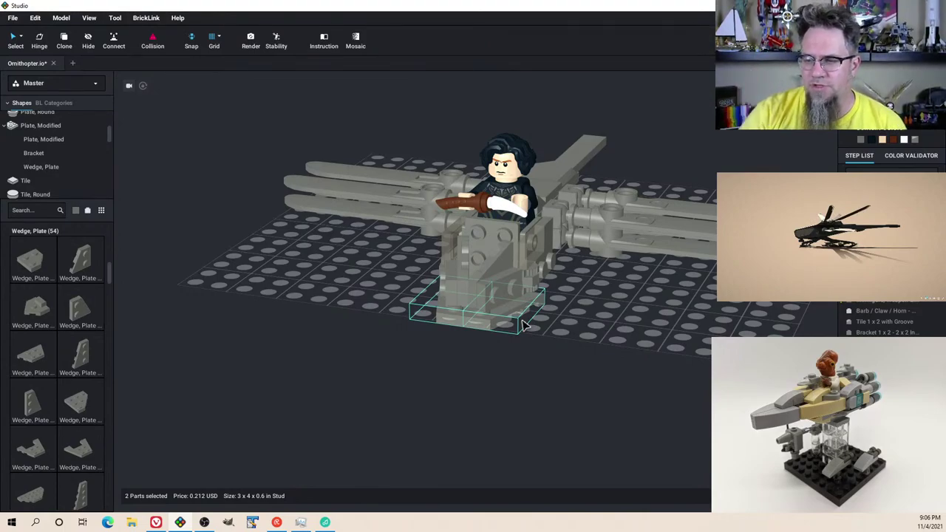
{"action": "right_click_drag", "start_coordinate": [582, 333], "coordinate": [559, 323]}
{"action": "left_click", "coordinate": [559, 323]}
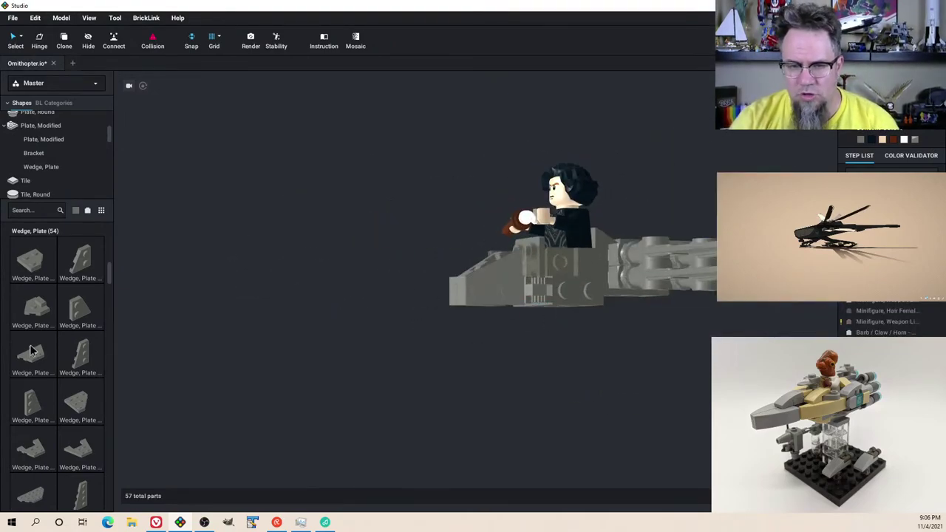
Step: Place a Wedge, Plate 2 x 2 Right and a Wedge, Plate 2 x 2 Left side by side in front of the nose
{"action": "left_click", "coordinate": [77, 310]}
{"action": "right_click_drag", "start_coordinate": [244, 354], "coordinate": [297, 325]}
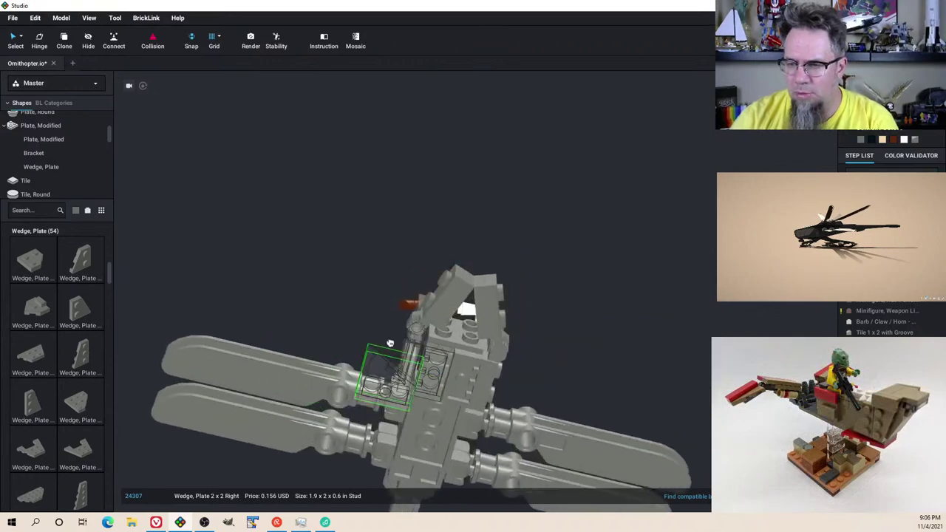
{"action": "key", "text": "1"}
{"action": "key", "text": "0"}
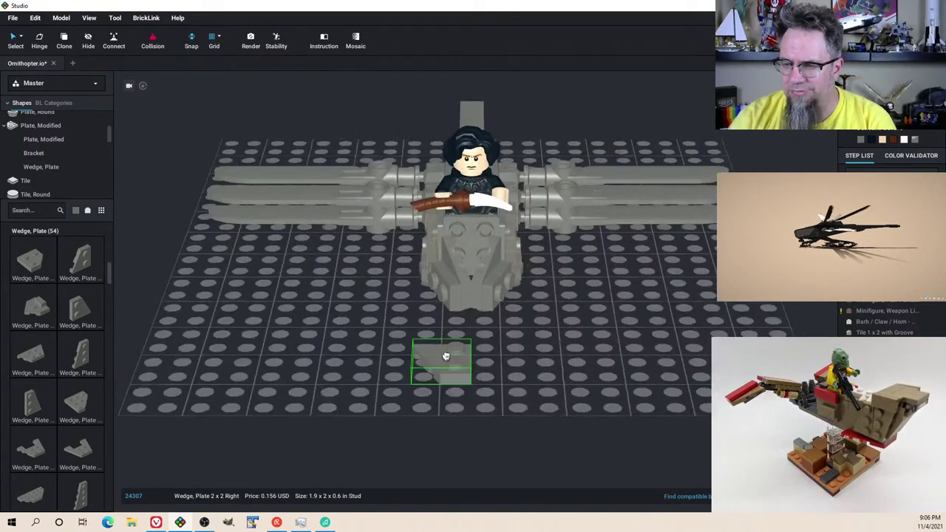
{"action": "left_click", "coordinate": [445, 356]}
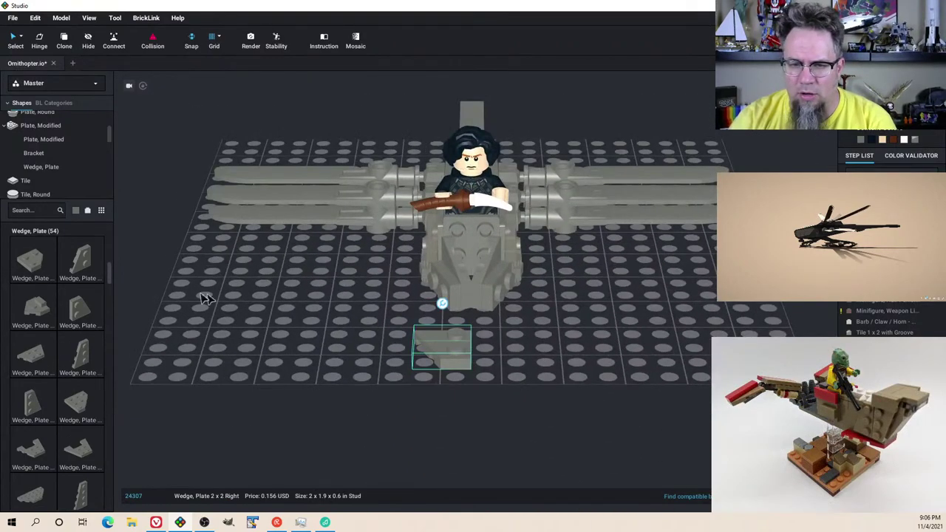
{"action": "left_click", "coordinate": [101, 262]}
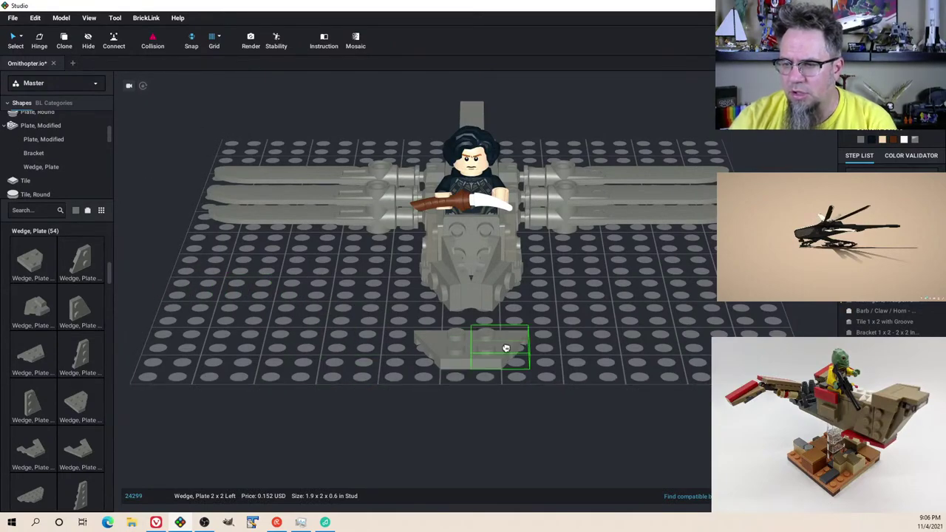
{"action": "right_click_drag", "start_coordinate": [505, 347], "coordinate": [514, 316]}
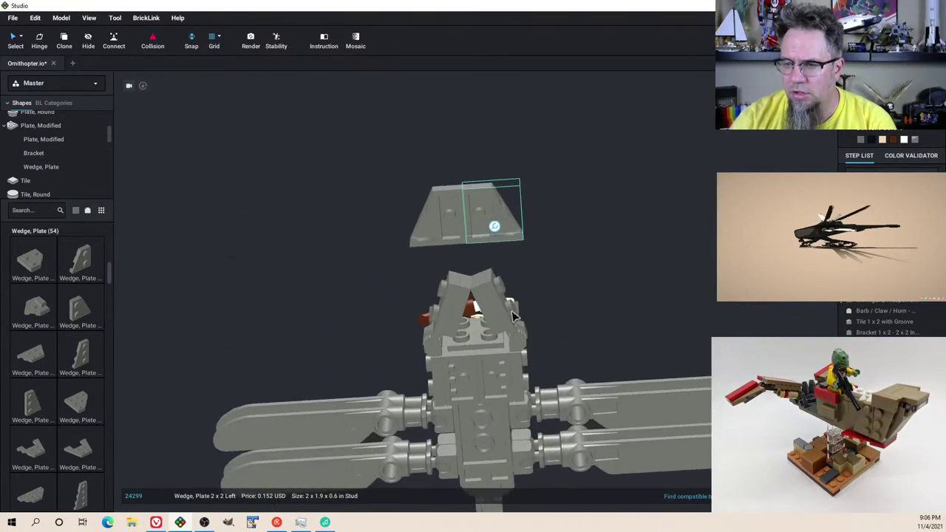
Step: Delete both 2 x 2 wedge plates in front of the nose
{"action": "key", "text": "Delete"}
{"action": "scroll", "coordinate": [35, 385], "scroll_direction": "down", "scroll_amount": 3}
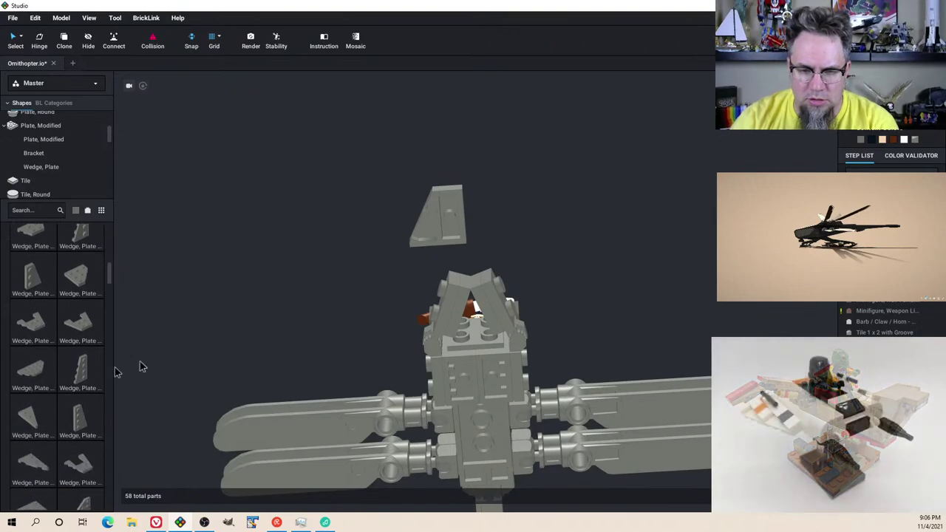
{"action": "left_click", "coordinate": [435, 225]}
{"action": "key", "text": "Delete"}
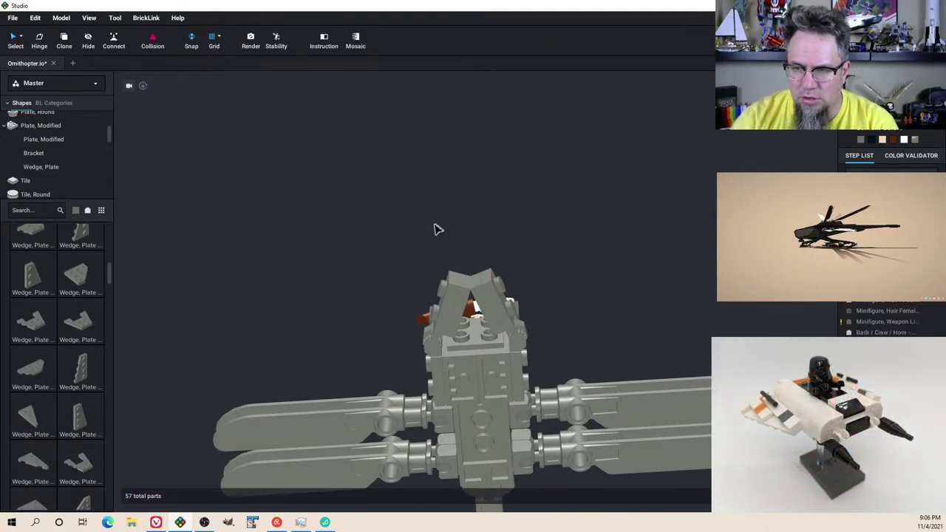
{"action": "left_click", "coordinate": [65, 405]}
{"action": "right_click_drag", "start_coordinate": [375, 256], "coordinate": [380, 364]}
{"action": "left_click", "coordinate": [375, 363]}
{"action": "key", "text": "Delete"}
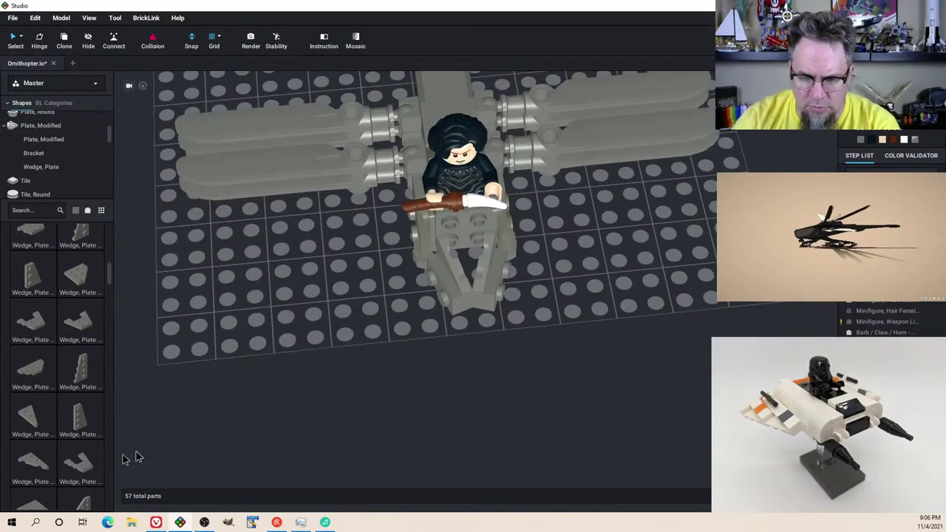
Step: Insert a Wedge, Plate 4 x 4 on the baseplate beside the nose and compare its shape with the angled sides
{"action": "left_click", "coordinate": [79, 463]}
{"action": "key", "text": "Right"}
{"action": "left_click", "coordinate": [345, 352]}
{"action": "mouse_move", "coordinate": [345, 352]}
{"action": "right_mouse_down"}
{"action": "mouse_move", "coordinate": [353, 343]}
{"action": "mouse_move", "coordinate": [384, 367]}
{"action": "mouse_move", "coordinate": [356, 365]}
{"action": "right_mouse_up"}
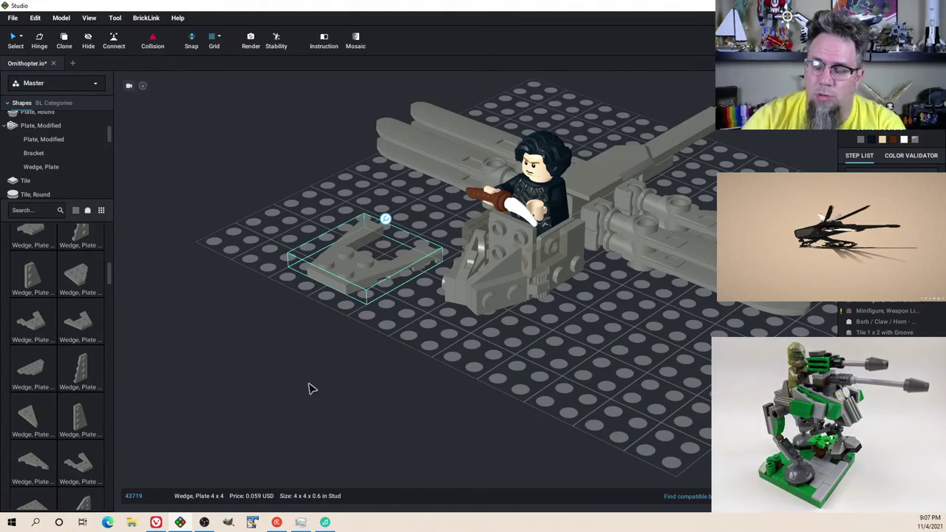
{"action": "right_click_drag", "start_coordinate": [312, 333], "coordinate": [321, 344]}
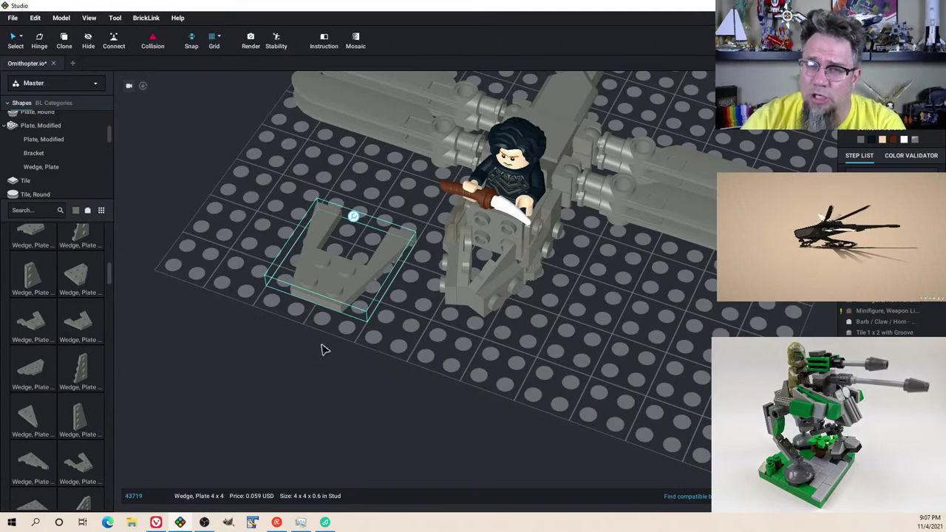
{"action": "mouse_move", "coordinate": [477, 362]}
{"action": "right_mouse_down"}
{"action": "mouse_move", "coordinate": [485, 355]}
{"action": "mouse_move", "coordinate": [454, 326]}
{"action": "mouse_move", "coordinate": [488, 350]}
{"action": "right_mouse_up"}
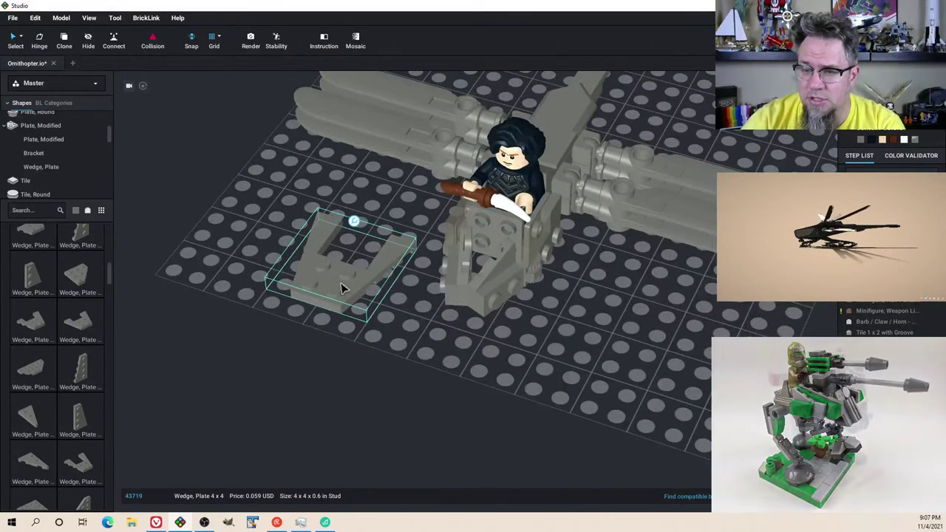
Step: Move the Wedge, Plate 4 x 4 to the opposite side of the nose, several studs clear of the model
{"action": "left_click_drag", "start_coordinate": [342, 287], "coordinate": [583, 344]}
{"action": "right_click_drag", "start_coordinate": [583, 344], "coordinate": [568, 358]}
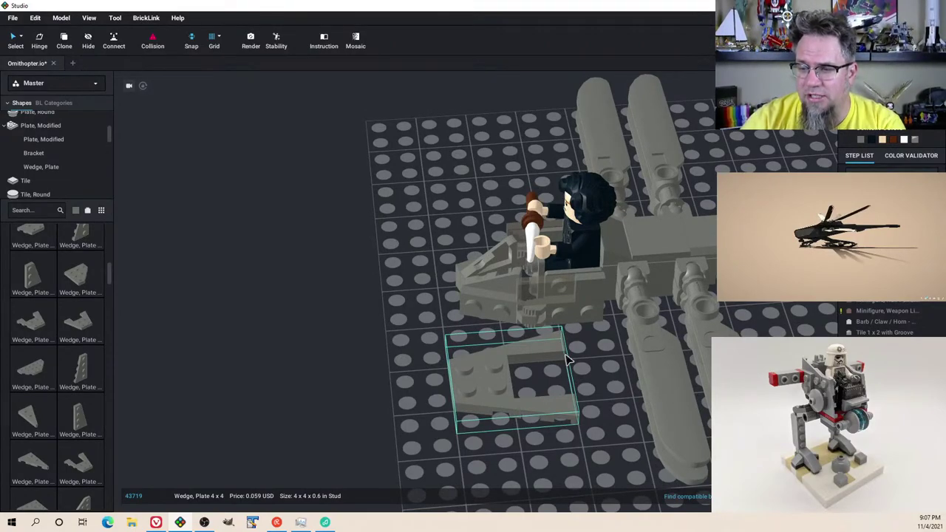
{"action": "right_click_drag", "start_coordinate": [551, 365], "coordinate": [522, 411]}
{"action": "left_click_drag", "start_coordinate": [523, 405], "coordinate": [532, 480]}
{"action": "right_click_drag", "start_coordinate": [528, 348], "coordinate": [521, 352]}
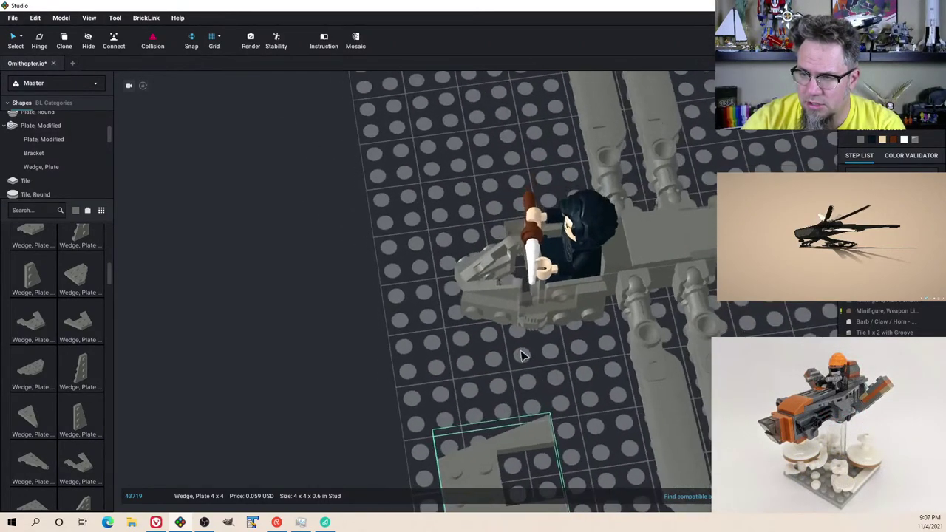
Step: Delete the angled wedge and slope pieces forming the front and sides of the nose
{"action": "left_click_drag", "start_coordinate": [534, 360], "coordinate": [455, 244]}
{"action": "left_click_drag", "start_coordinate": [491, 366], "coordinate": [470, 310]}
{"action": "left_click", "coordinate": [473, 317]}
{"action": "right_click_drag", "start_coordinate": [473, 316], "coordinate": [484, 283]}
{"action": "key", "text": "Delete"}
{"action": "left_click", "coordinate": [550, 334]}
{"action": "key", "text": "Delete"}
{"action": "left_click", "coordinate": [570, 314]}
{"action": "key", "text": "Delete"}
{"action": "left_click", "coordinate": [542, 299]}
{"action": "key", "text": "Delete"}
{"action": "left_click", "coordinate": [412, 280]}
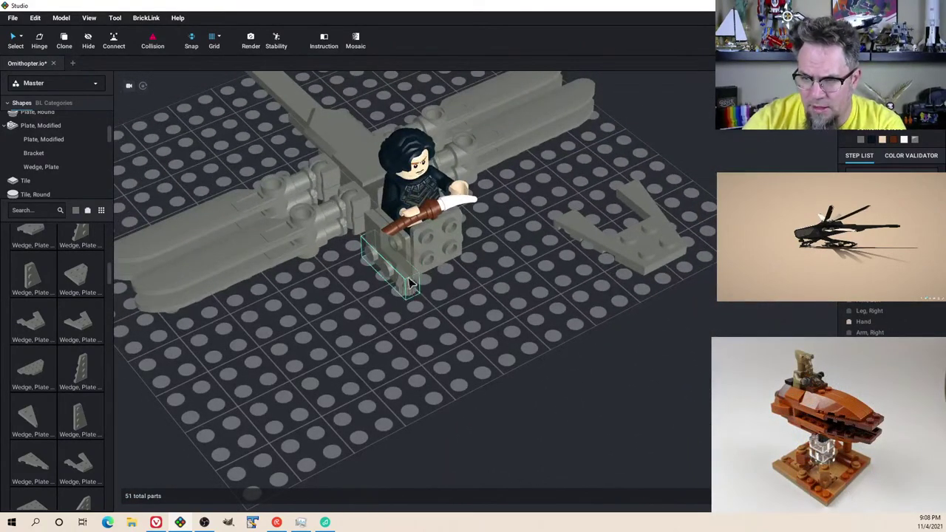
{"action": "key", "text": "Delete"}
Step: Delete the Tile 1 x 1 with Groove and the remaining pieces in front of the minifigure, including the inverted 1 x 2 - 2 x 2 bracket
{"action": "left_click", "coordinate": [403, 267]}
{"action": "left_click", "coordinate": [411, 280]}
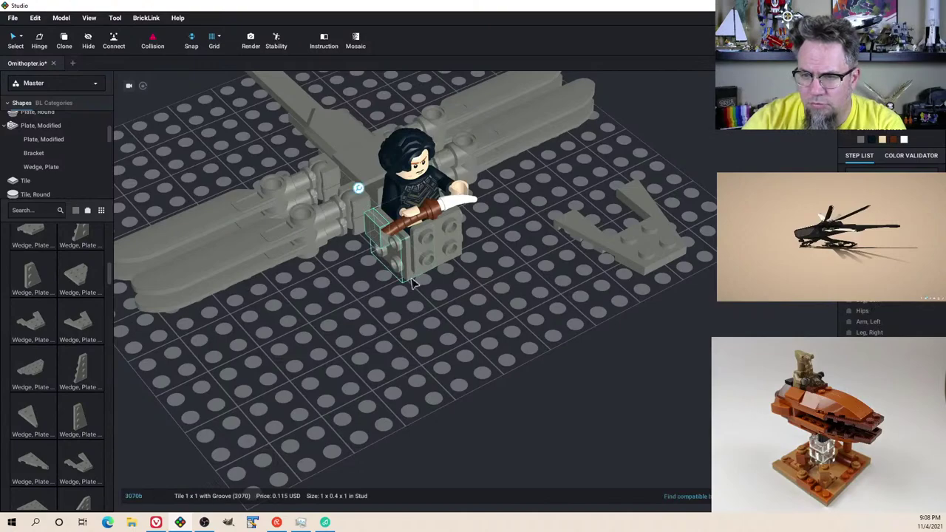
{"action": "key", "text": "Delete"}
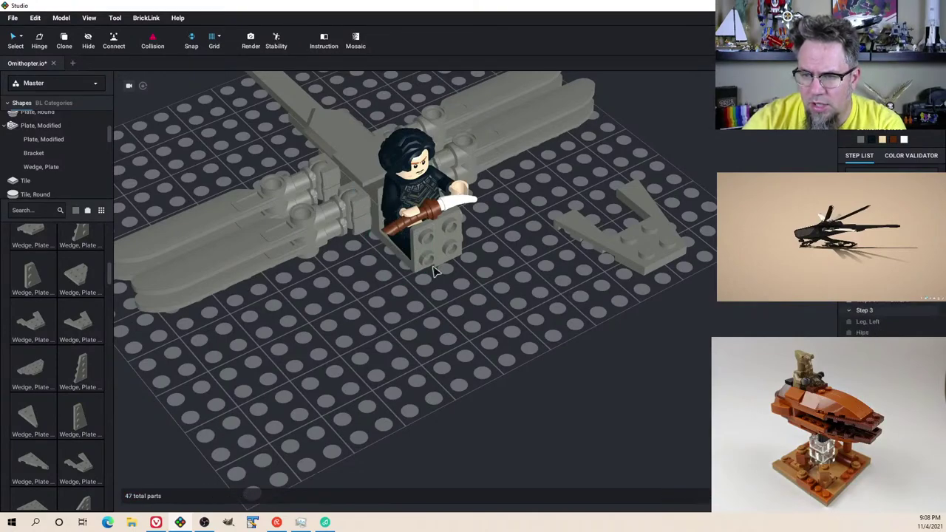
{"action": "left_click", "coordinate": [433, 263]}
{"action": "key", "text": "Delete"}
{"action": "left_click", "coordinate": [455, 253]}
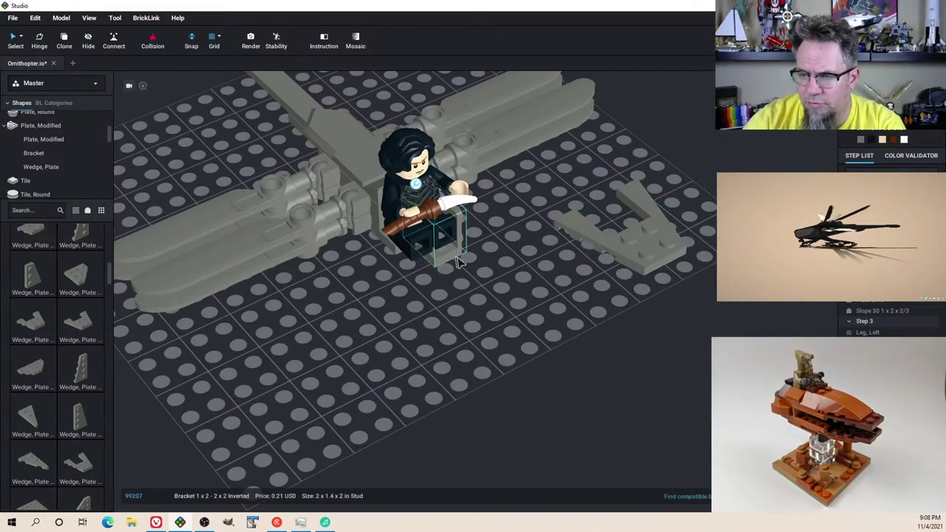
{"action": "key", "text": "Delete"}
Step: Move the Wedge, Plate 4 x 4 beneath the minifigure's legs, narrow end pointing forward, at the front of the fuselage
{"action": "left_click_drag", "start_coordinate": [644, 266], "coordinate": [469, 294]}
{"action": "right_click_drag", "start_coordinate": [469, 294], "coordinate": [476, 244]}
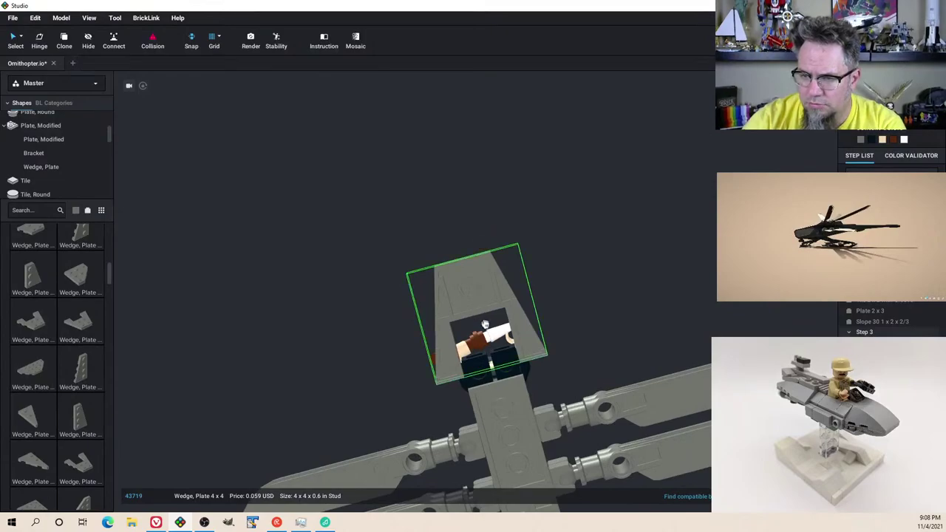
{"action": "left_click_drag", "start_coordinate": [485, 324], "coordinate": [486, 356]}
{"action": "right_click_drag", "start_coordinate": [485, 356], "coordinate": [485, 403]}
{"action": "left_click_drag", "start_coordinate": [485, 402], "coordinate": [470, 256]}
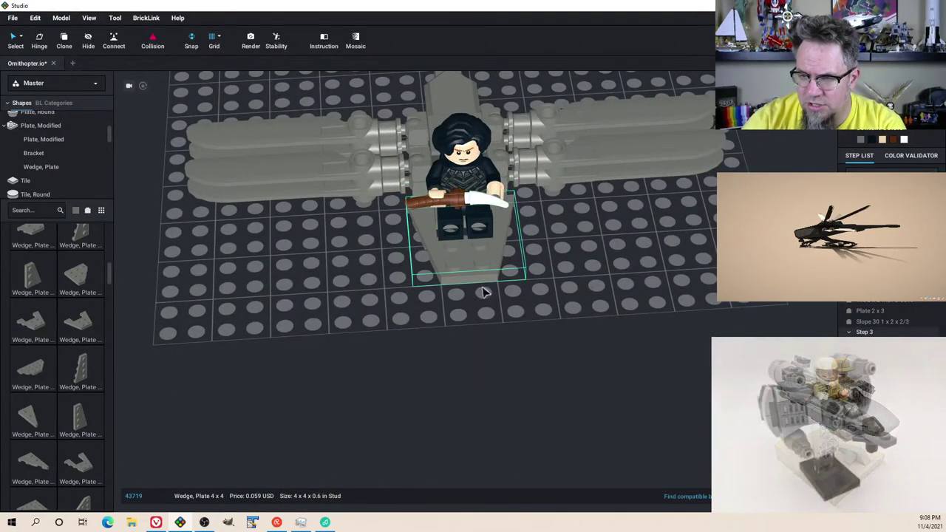
{"action": "right_click_drag", "start_coordinate": [482, 292], "coordinate": [436, 276]}
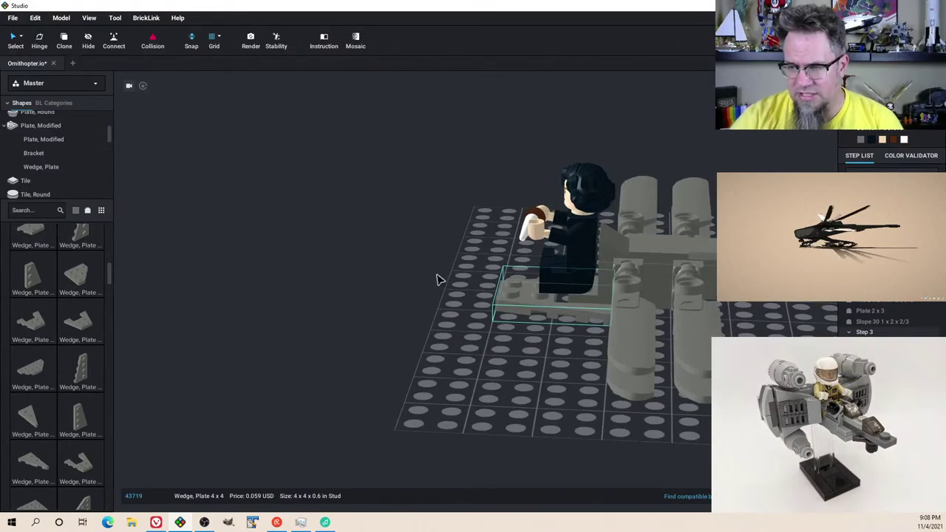
{"action": "right_click_drag", "start_coordinate": [497, 328], "coordinate": [501, 327]}
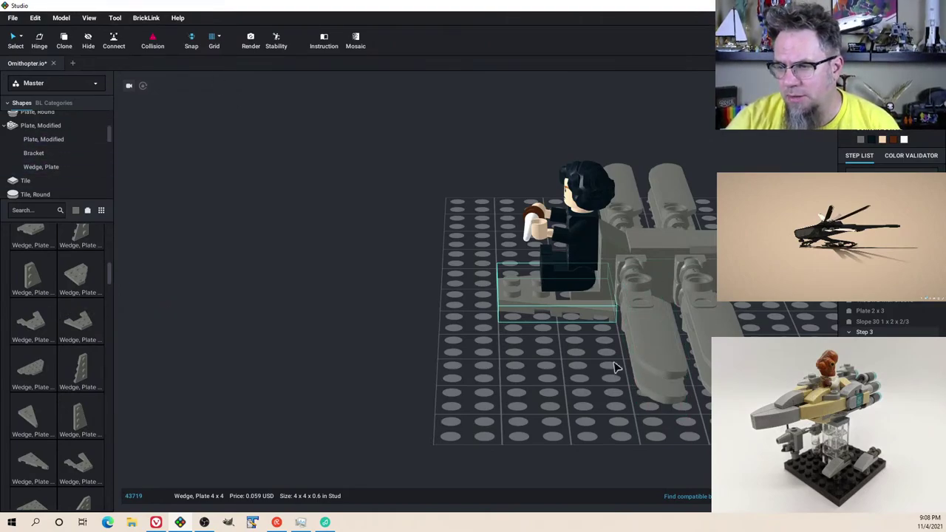
Step: Nudge the Wedge, Plate 4 x 4 forward in small increments and check its fit against the fuselage's bottom Plate 2 x 4 from below
{"action": "mouse_move", "coordinate": [614, 365]}
{"action": "right_mouse_down"}
{"action": "mouse_move", "coordinate": [614, 325]}
{"action": "mouse_move", "coordinate": [615, 372]}
{"action": "right_mouse_up"}
{"action": "key", "text": "a"}
{"action": "key", "text": "a"}
{"action": "key", "text": "a"}
{"action": "key", "text": "a"}
{"action": "key", "text": "a"}
{"action": "key", "text": "a"}
{"action": "key", "text": "a"}
{"action": "key", "text": "a"}
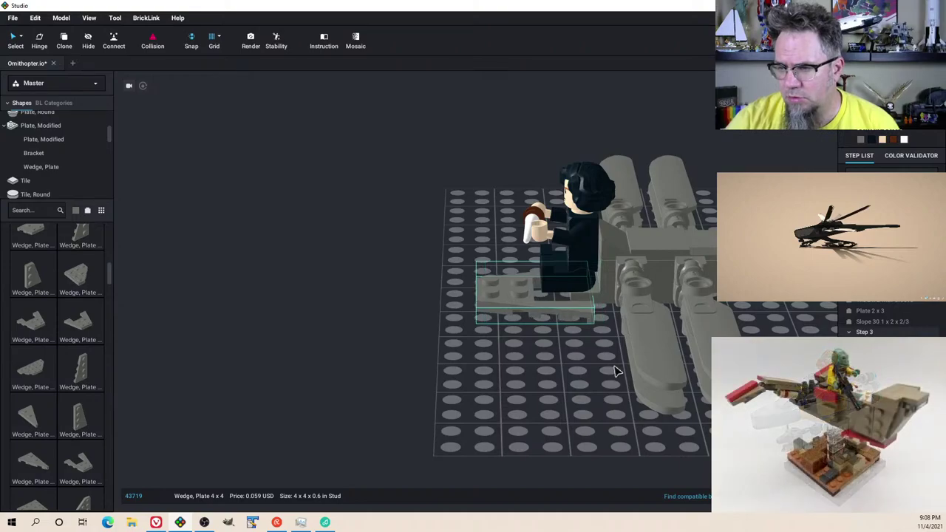
{"action": "mouse_move", "coordinate": [617, 371]}
{"action": "right_mouse_down"}
{"action": "mouse_move", "coordinate": [628, 363]}
{"action": "mouse_move", "coordinate": [612, 359]}
{"action": "mouse_move", "coordinate": [614, 348]}
{"action": "mouse_move", "coordinate": [617, 372]}
{"action": "right_mouse_up"}
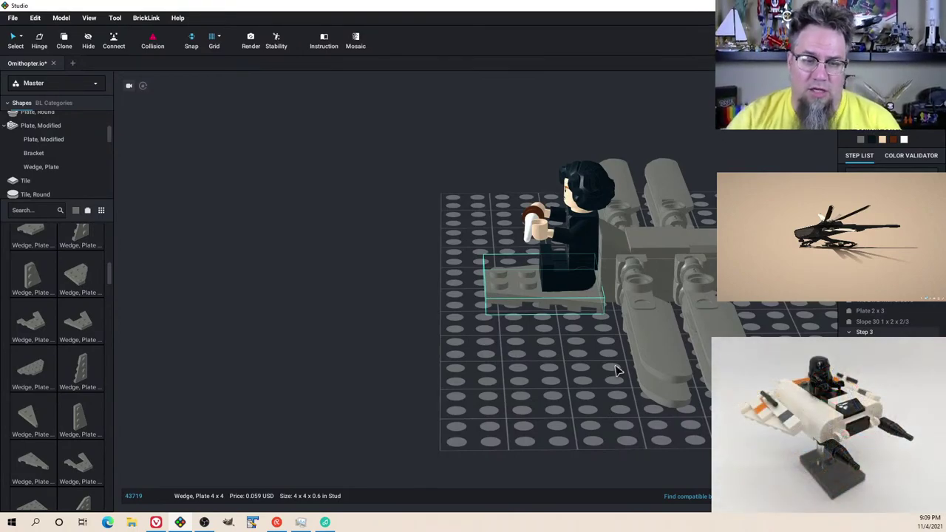
{"action": "right_click_drag", "start_coordinate": [606, 352], "coordinate": [568, 281]}
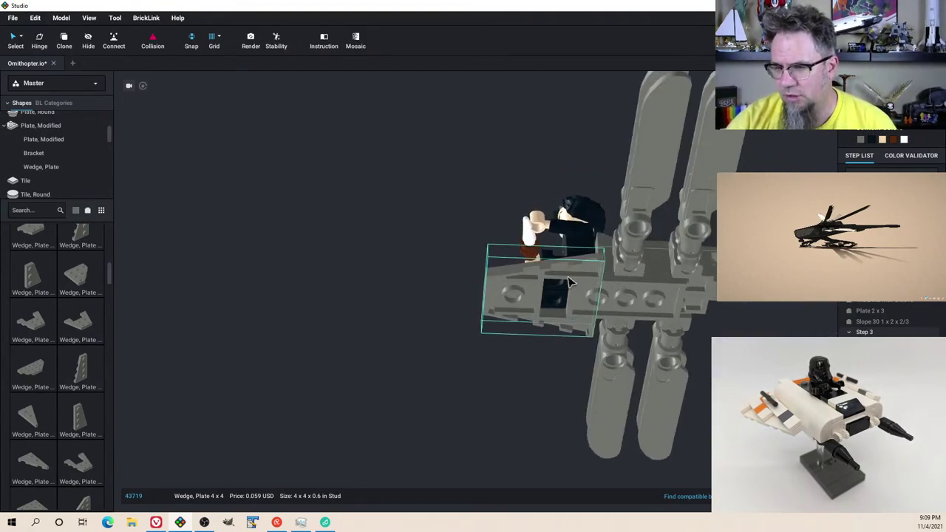
{"action": "mouse_move", "coordinate": [610, 300]}
{"action": "left_mouse_down"}
{"action": "mouse_move", "coordinate": [600, 299]}
{"action": "mouse_move", "coordinate": [613, 304]}
{"action": "left_mouse_up"}
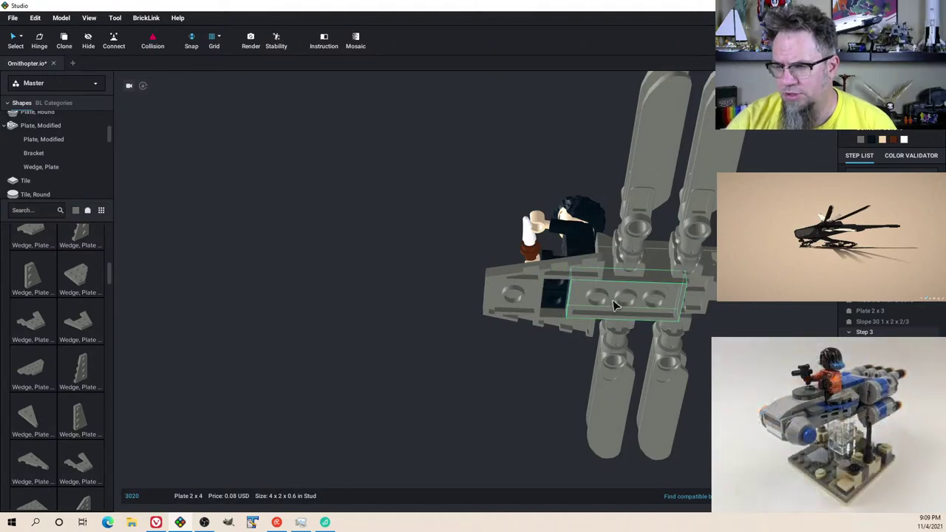
{"action": "right_click_drag", "start_coordinate": [619, 308], "coordinate": [570, 327]}
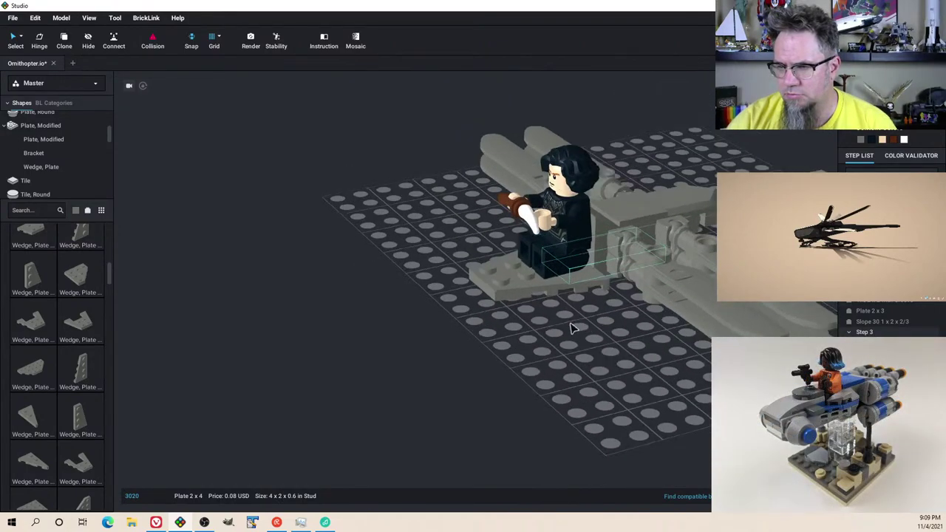
Step: Stack four copies of the Wedge, Plate 4 x 4 on top of the original around the minifigure
{"action": "left_click", "coordinate": [523, 290]}
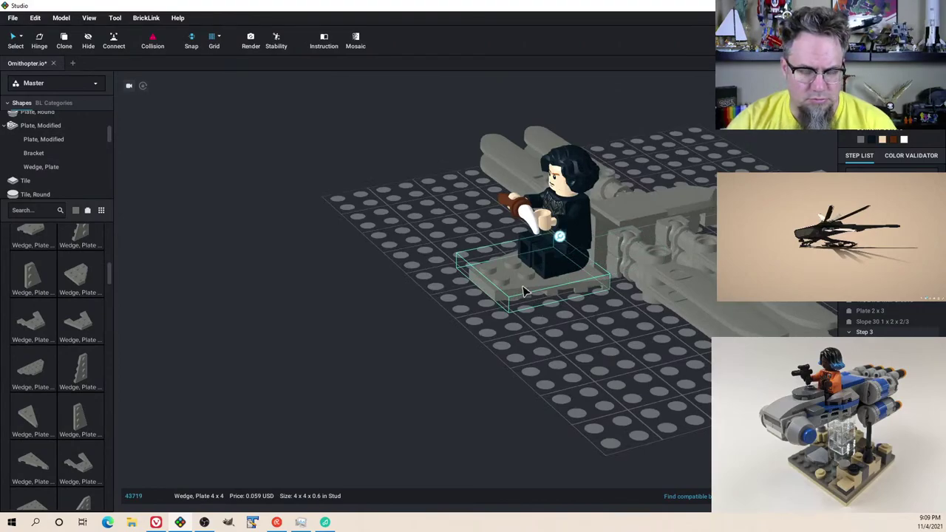
{"action": "right_click_drag", "start_coordinate": [545, 288], "coordinate": [583, 298]}
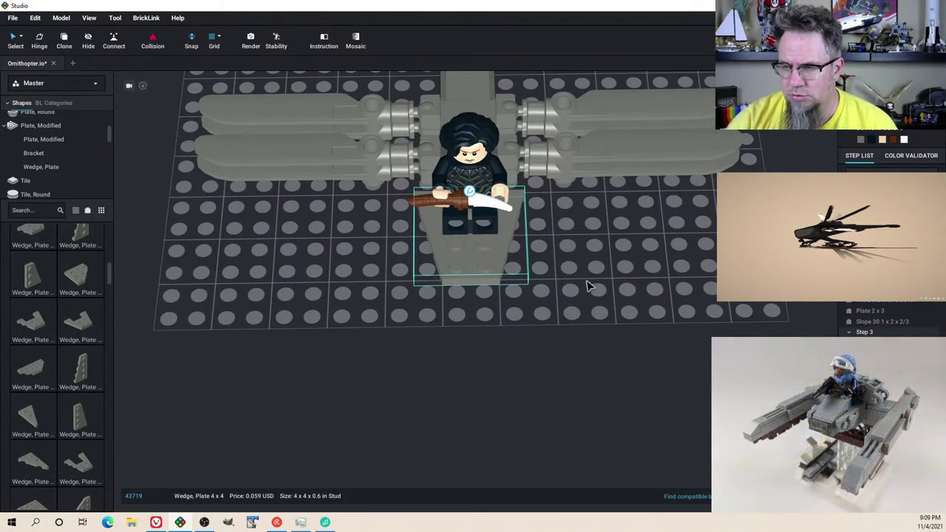
{"action": "right_click_drag", "start_coordinate": [587, 286], "coordinate": [574, 264]}
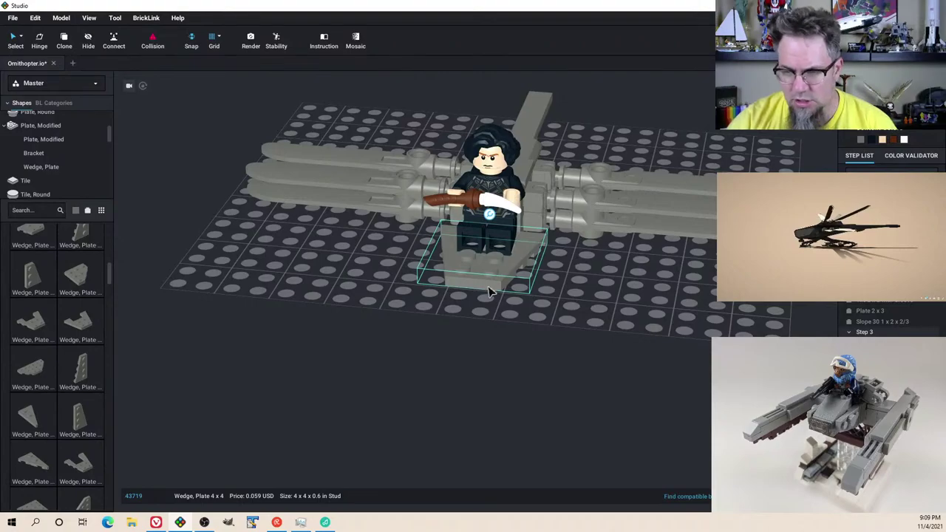
{"action": "left_click_drag", "start_coordinate": [489, 291], "coordinate": [493, 247]}
{"action": "right_click_drag", "start_coordinate": [492, 247], "coordinate": [515, 266]}
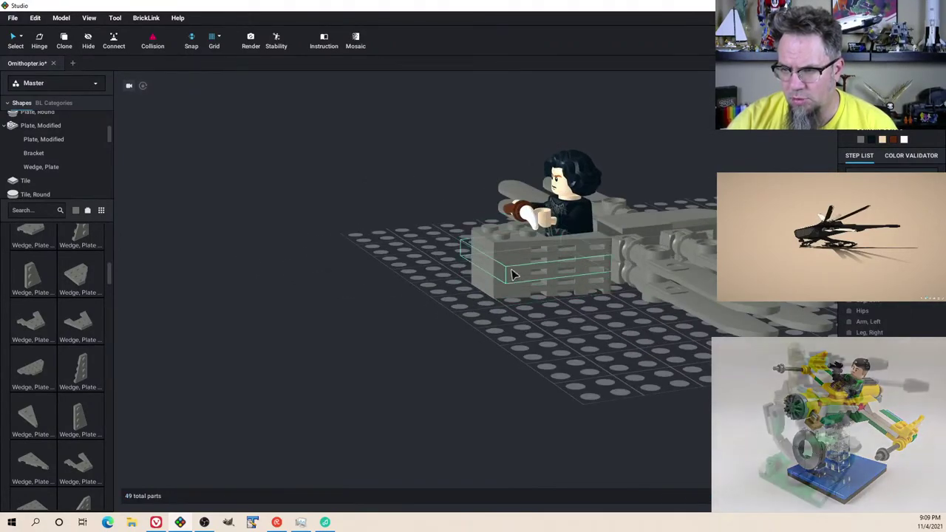
Step: Delete the three middle wedge plates between the bottom and top ones, and inspect the gap around the minifigure's legs
{"action": "left_click", "coordinate": [510, 260]}
{"action": "key", "text": "Delete"}
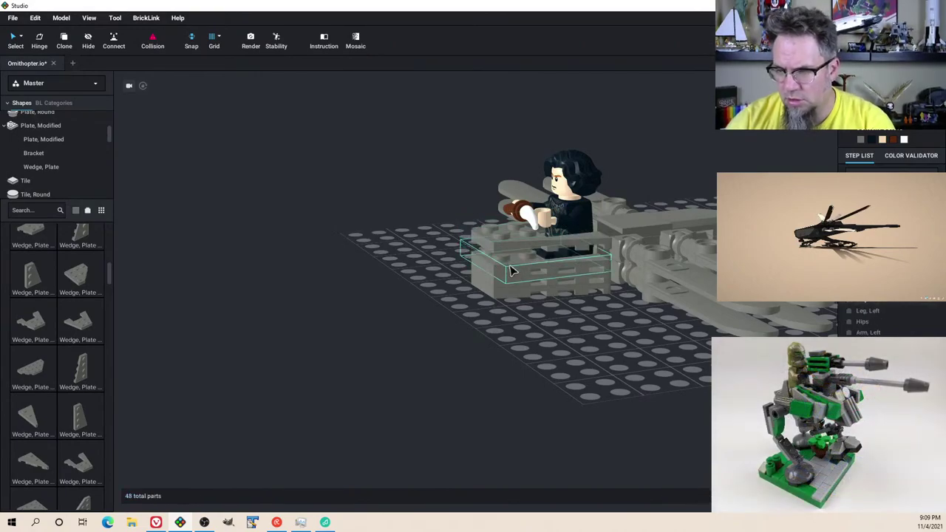
{"action": "key", "text": "Delete"}
{"action": "key", "text": "Delete"}
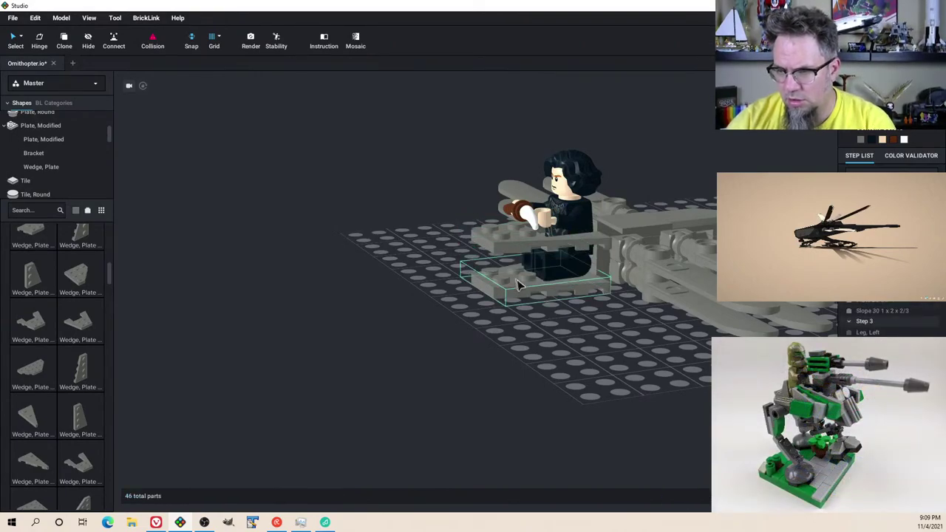
{"action": "right_click_drag", "start_coordinate": [528, 288], "coordinate": [553, 300]}
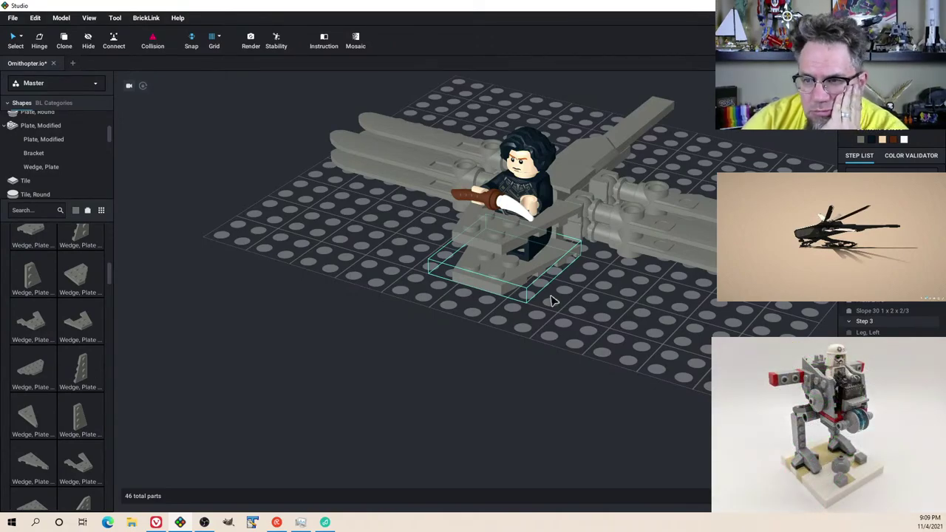
{"action": "right_click_drag", "start_coordinate": [552, 300], "coordinate": [533, 284]}
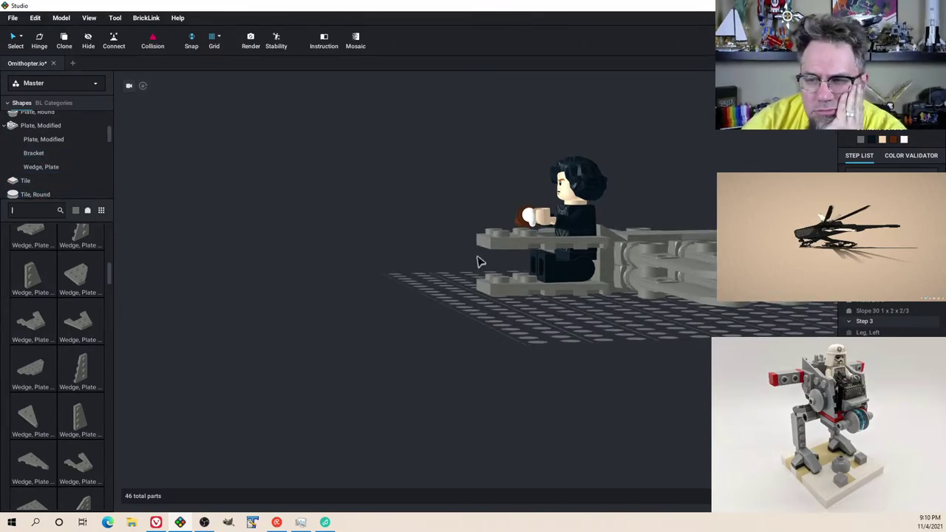
{"action": "right_click_drag", "start_coordinate": [479, 262], "coordinate": [514, 273]}
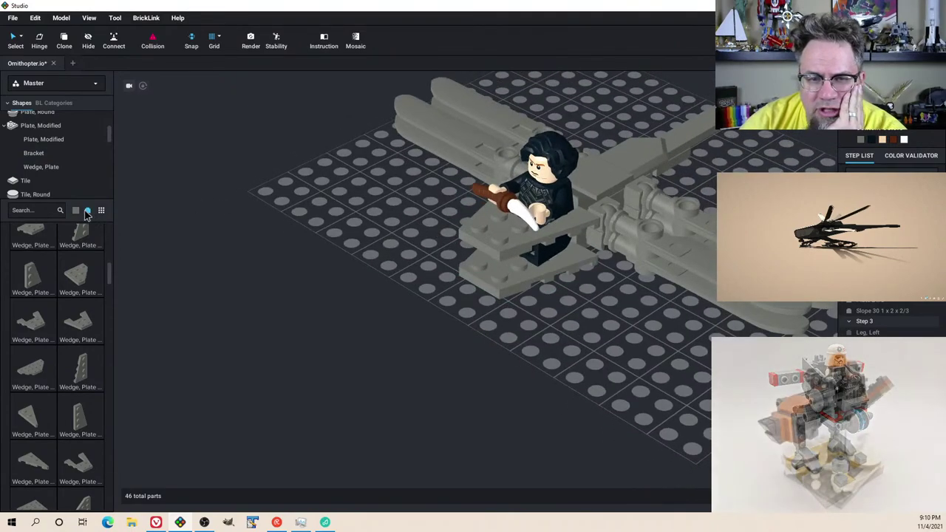
Step: Show the Brick, Modified parts in the part library
{"action": "scroll", "coordinate": [63, 175], "scroll_direction": "up", "scroll_amount": 1}
{"action": "scroll", "coordinate": [63, 175], "scroll_direction": "up", "scroll_amount": 3}
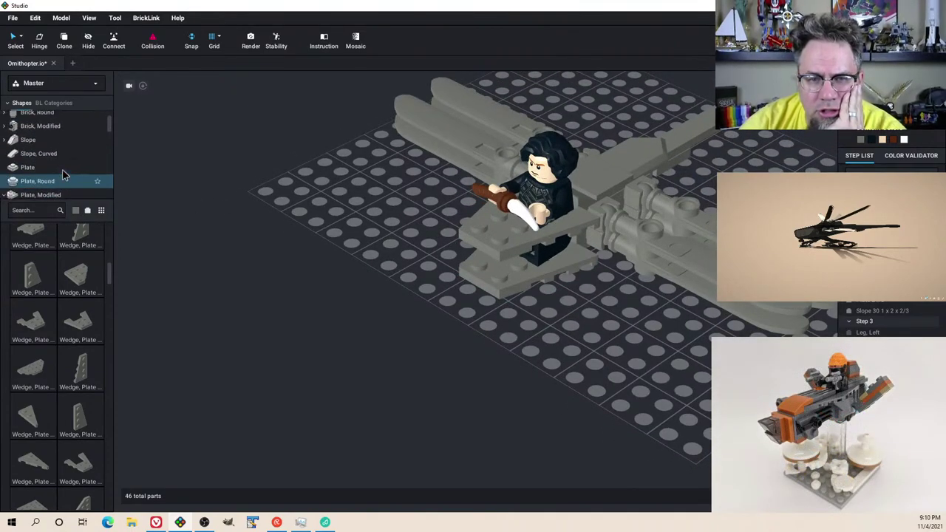
{"action": "left_click", "coordinate": [62, 146]}
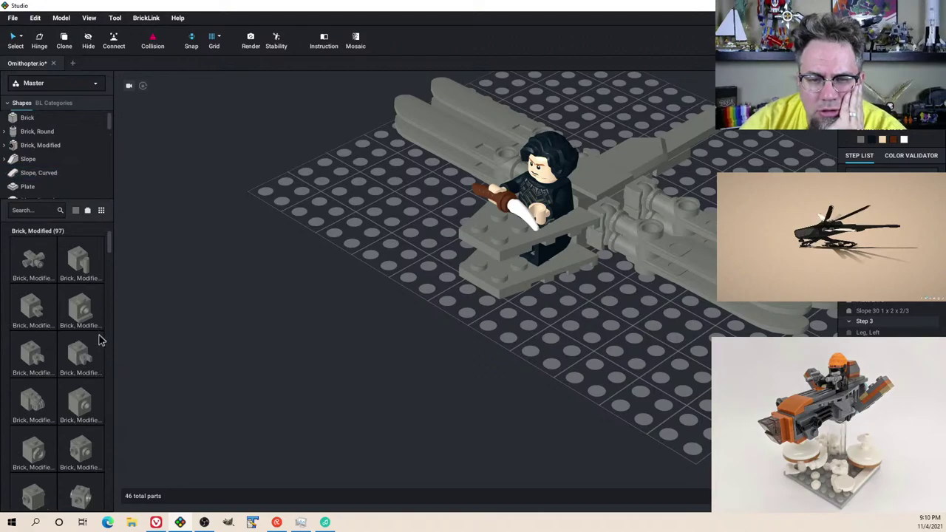
Step: Try a 1 x 1 modified brick with a side stud between the front ends of the two wedge plates, and remove it
{"action": "left_click_drag", "start_coordinate": [85, 396], "coordinate": [499, 262]}
{"action": "left_click", "coordinate": [499, 262]}
{"action": "mouse_move", "coordinate": [527, 290]}
{"action": "right_mouse_down"}
{"action": "mouse_move", "coordinate": [537, 302]}
{"action": "mouse_move", "coordinate": [551, 291]}
{"action": "mouse_move", "coordinate": [534, 282]}
{"action": "mouse_move", "coordinate": [545, 291]}
{"action": "right_mouse_up"}
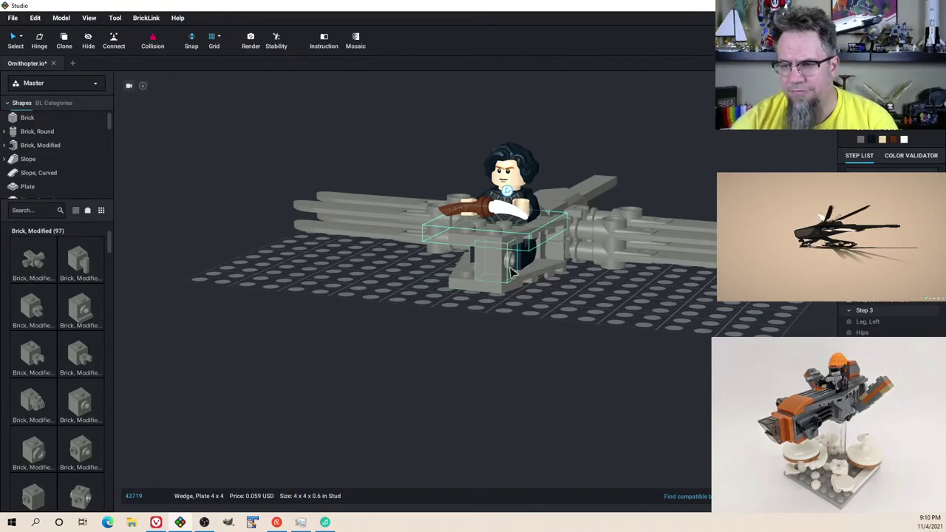
{"action": "mouse_move", "coordinate": [499, 268]}
{"action": "left_mouse_down"}
{"action": "mouse_move", "coordinate": [512, 345]}
{"action": "mouse_move", "coordinate": [498, 274]}
{"action": "left_mouse_up"}
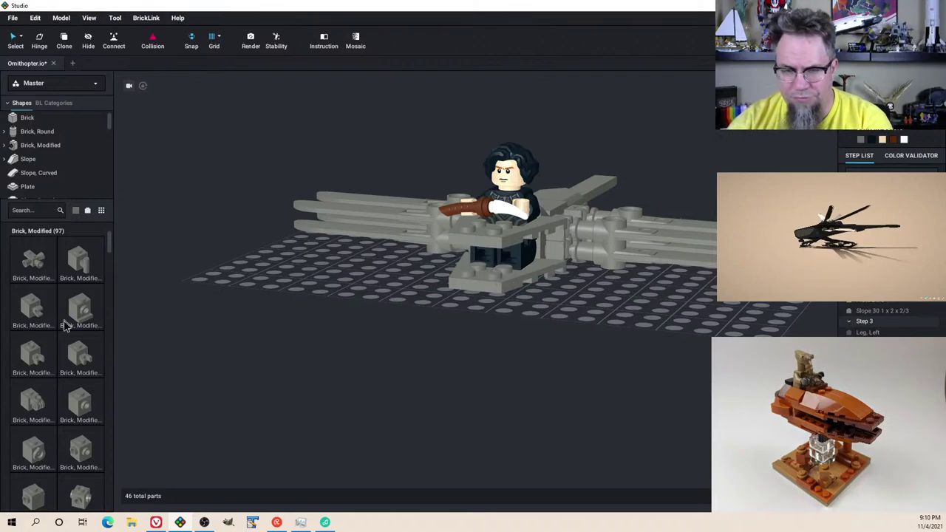
Step: Place two Brick, Modified 1 x 1 with Studs on 2 Sides, Adjacent side by side between the wedge plates' front ends
{"action": "left_click_drag", "start_coordinate": [81, 454], "coordinate": [463, 257]}
{"action": "left_click", "coordinate": [498, 261]}
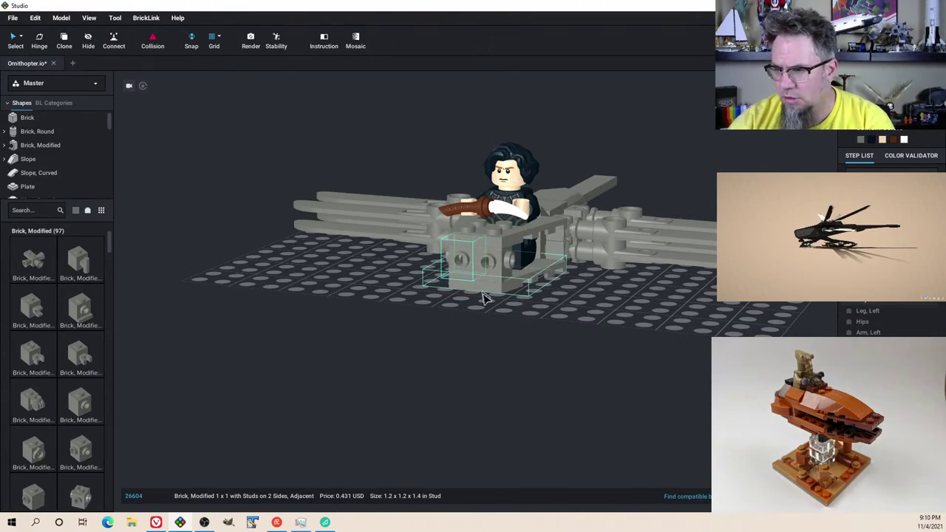
{"action": "right_click_drag", "start_coordinate": [476, 330], "coordinate": [443, 345]}
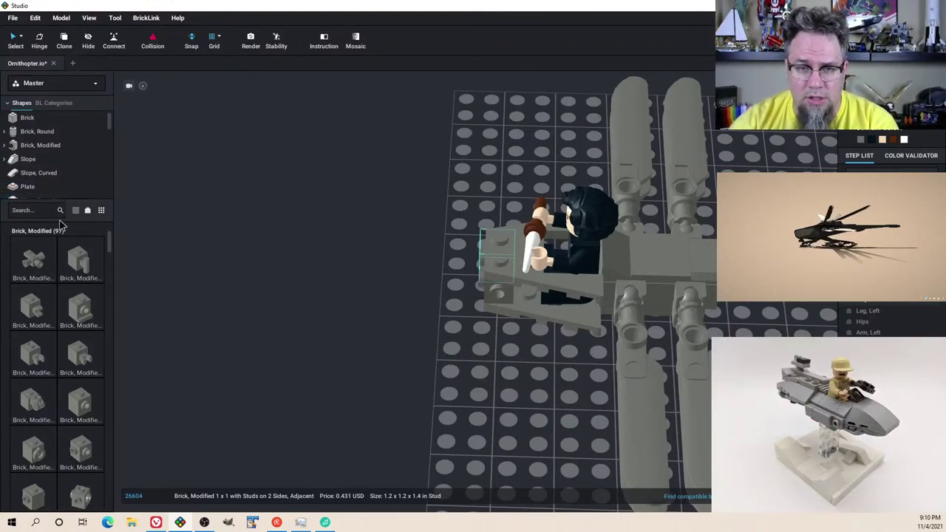
Step: Try a Tile 1 x 2 with Groove on the side stud between the wedge plates, pull it away from the model and delete it
{"action": "scroll", "coordinate": [51, 181], "scroll_direction": "down", "scroll_amount": 5}
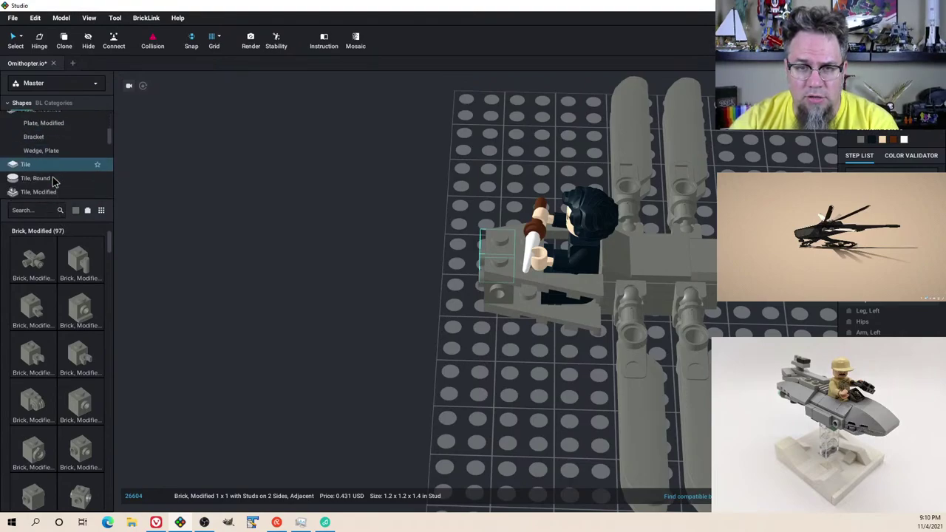
{"action": "left_click", "coordinate": [48, 148]}
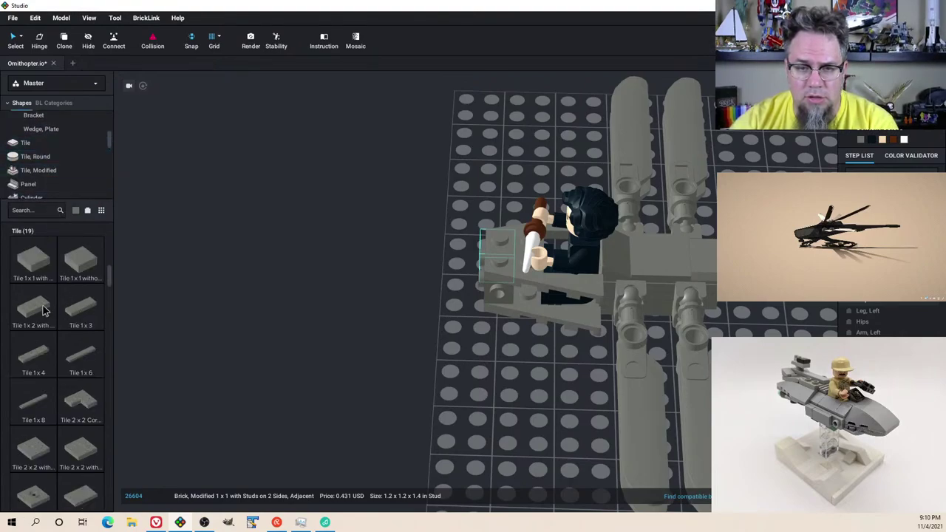
{"action": "left_click_drag", "start_coordinate": [42, 311], "coordinate": [559, 312]}
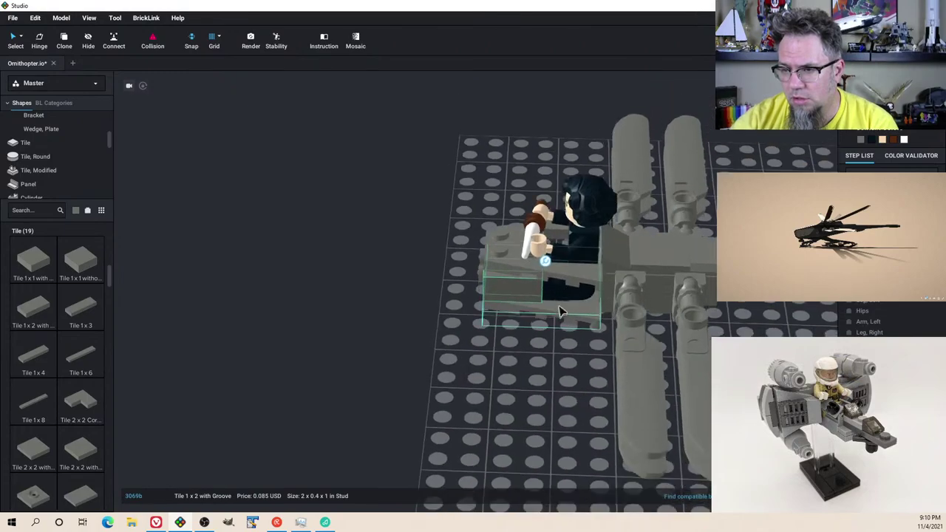
{"action": "right_click_drag", "start_coordinate": [559, 312], "coordinate": [534, 272]}
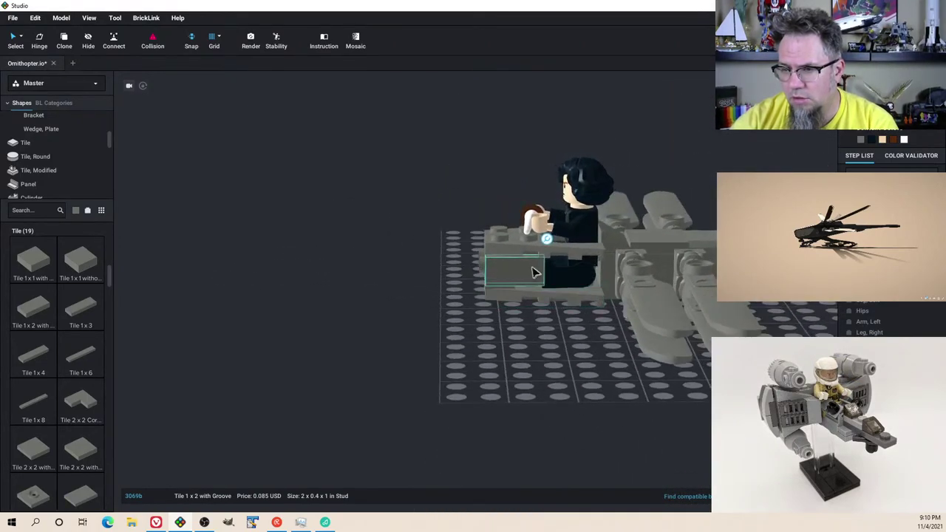
{"action": "left_click_drag", "start_coordinate": [528, 287], "coordinate": [510, 342]}
{"action": "right_click_drag", "start_coordinate": [510, 342], "coordinate": [533, 334]}
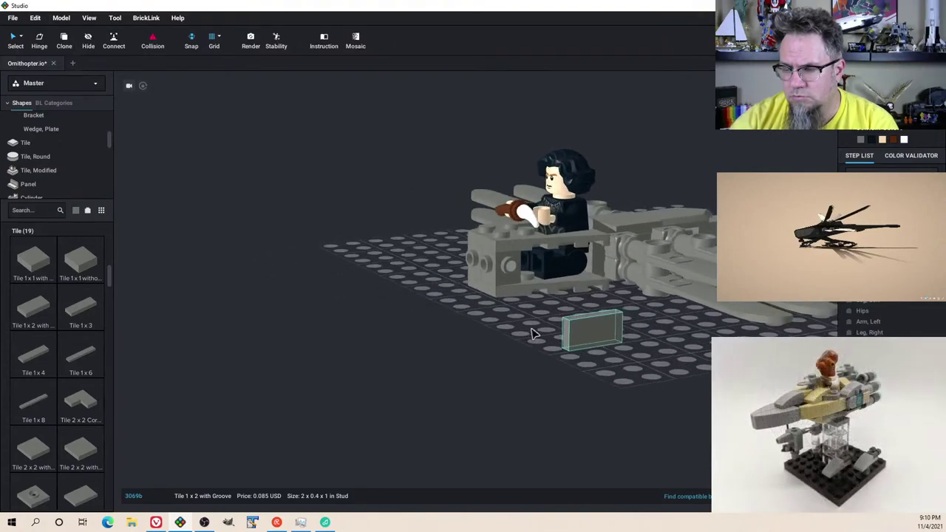
{"action": "key", "text": "Delete"}
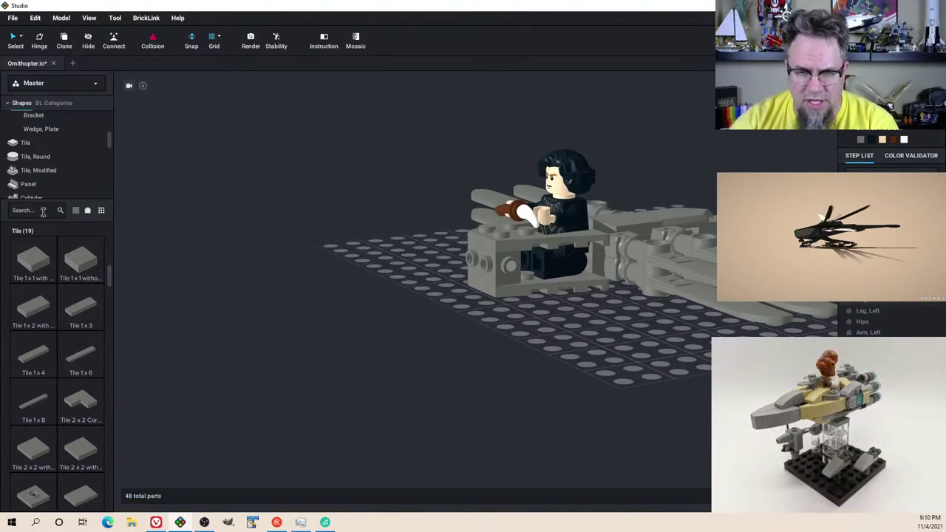
Step: Try a Plate 1 x 4 against the side stud of the cockpit between the wedge plates, and delete it
{"action": "scroll", "coordinate": [63, 184], "scroll_direction": "up", "scroll_amount": 5}
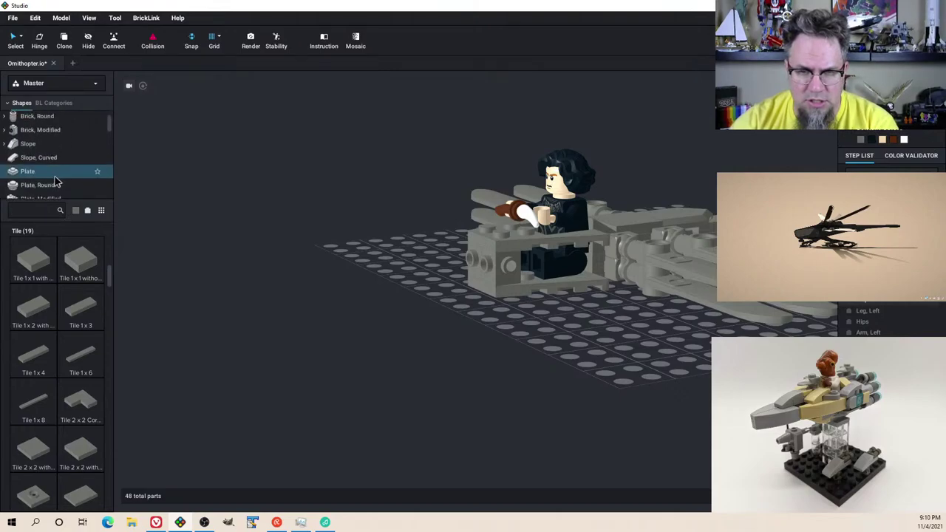
{"action": "left_click", "coordinate": [51, 176]}
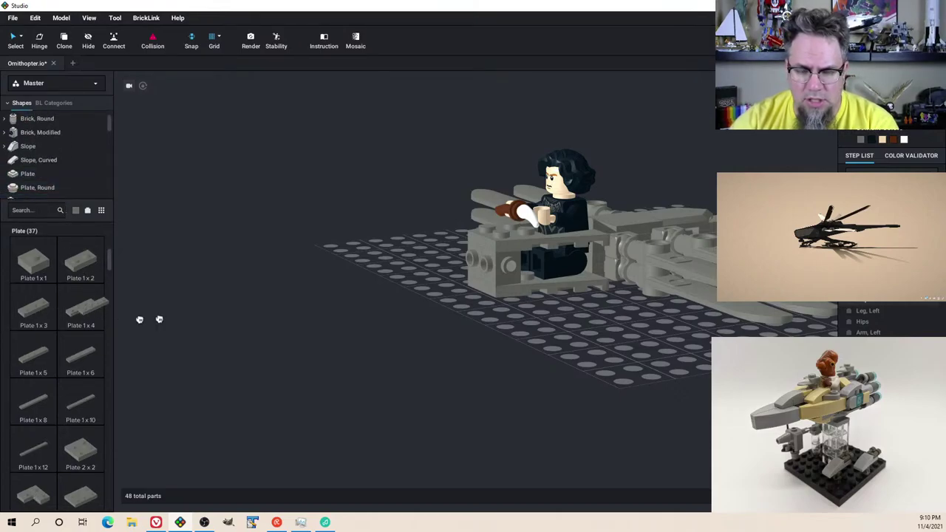
{"action": "left_click_drag", "start_coordinate": [139, 319], "coordinate": [529, 325]}
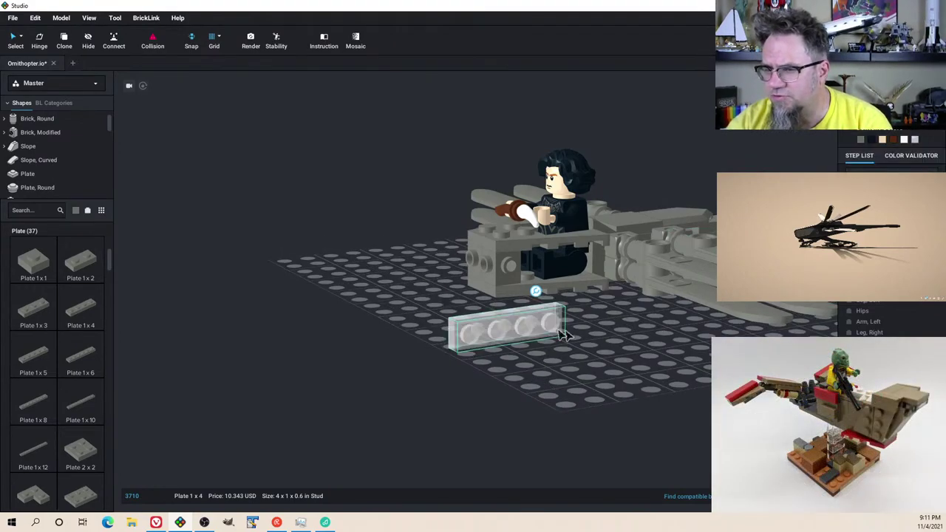
{"action": "left_click_drag", "start_coordinate": [563, 330], "coordinate": [543, 277]}
{"action": "right_click_drag", "start_coordinate": [543, 277], "coordinate": [523, 316]}
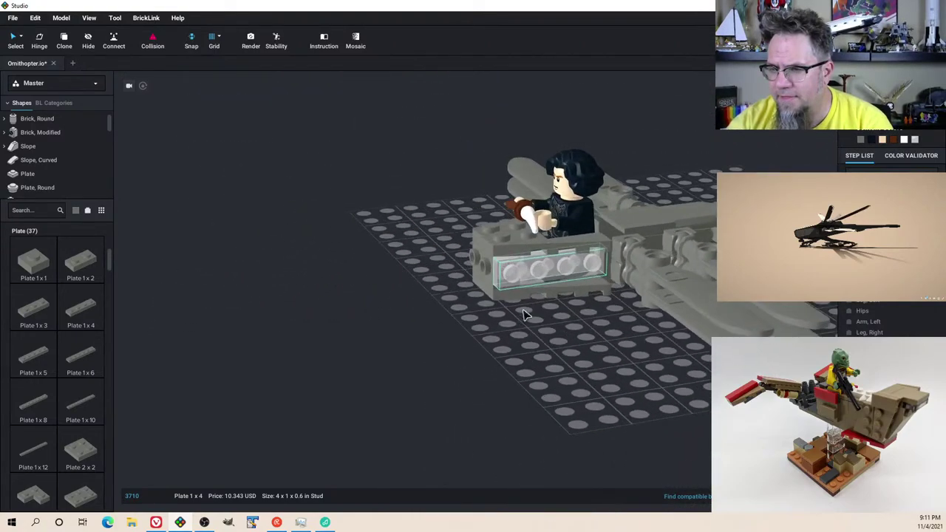
{"action": "key", "text": "Delete"}
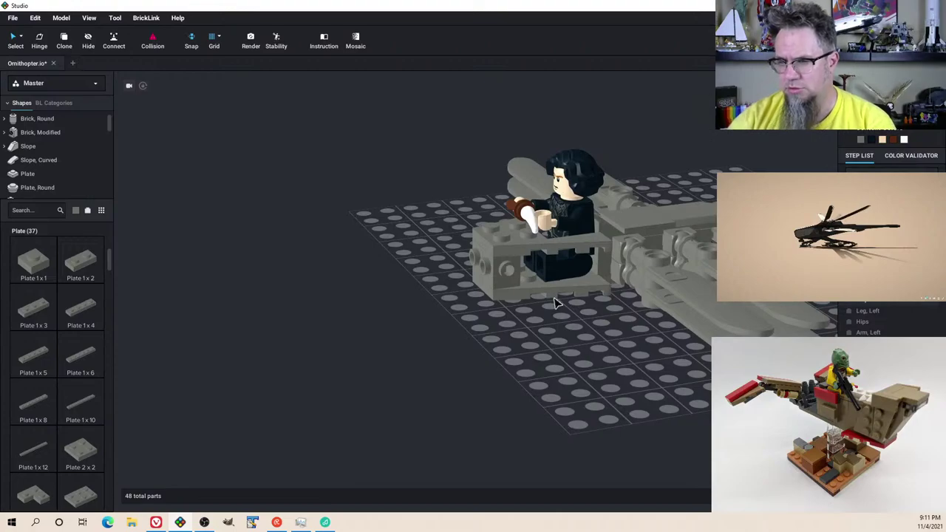
Step: Try a 1 x 1 modified brick with a side stud between the wedge plates at the cockpit's rear, and delete it
{"action": "right_click_drag", "start_coordinate": [553, 300], "coordinate": [537, 281]}
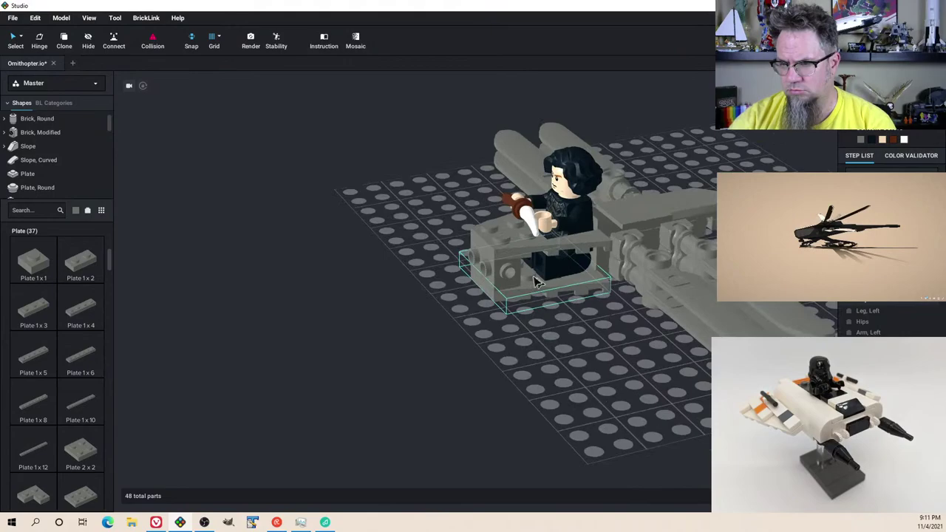
{"action": "left_click", "coordinate": [47, 133]}
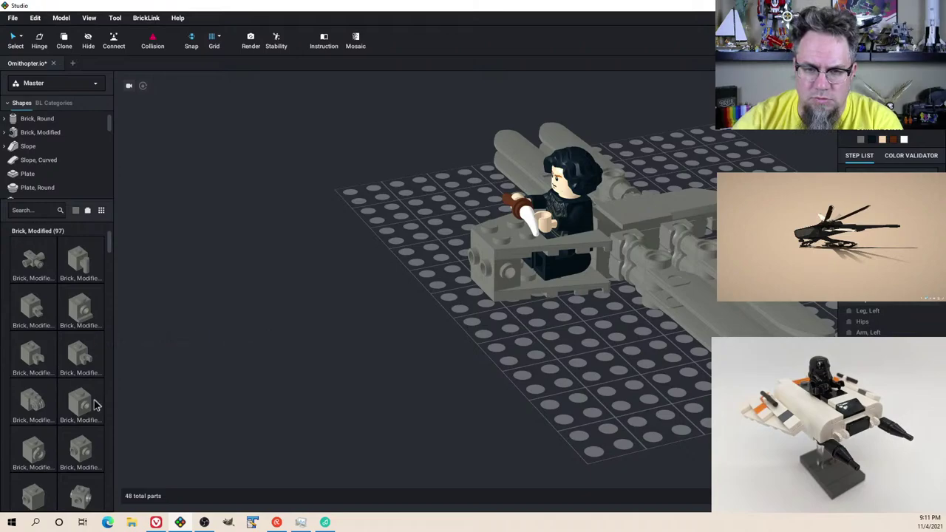
{"action": "left_click_drag", "start_coordinate": [131, 393], "coordinate": [600, 266]}
{"action": "right_click_drag", "start_coordinate": [598, 275], "coordinate": [610, 240]}
{"action": "right_click_drag", "start_coordinate": [518, 274], "coordinate": [581, 320]}
{"action": "left_click", "coordinate": [595, 296]}
{"action": "left_click", "coordinate": [595, 296]}
{"action": "key", "text": "Delete"}
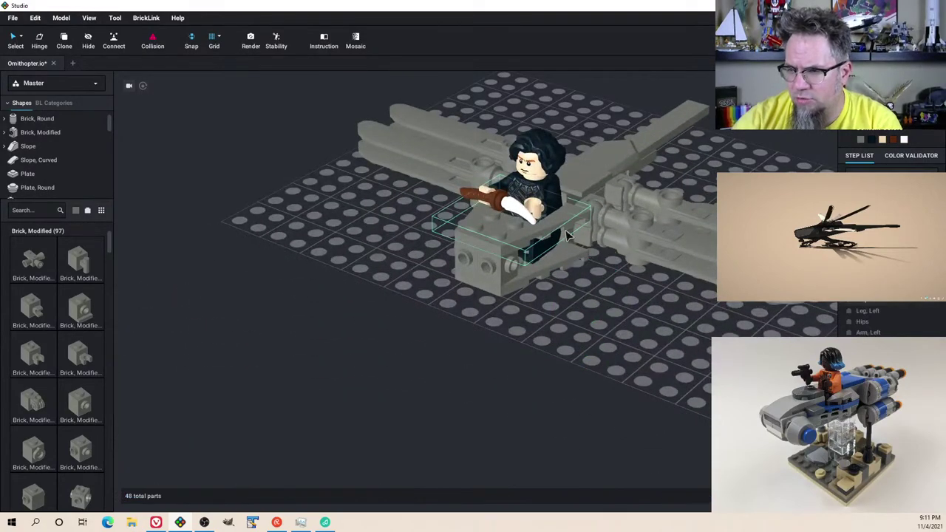
Step: Place a Brick, Modified 1 x 1 with Stud on 1 Side behind each of the two front corner bricks, studs facing outward
{"action": "right_click_drag", "start_coordinate": [588, 283], "coordinate": [595, 221]}
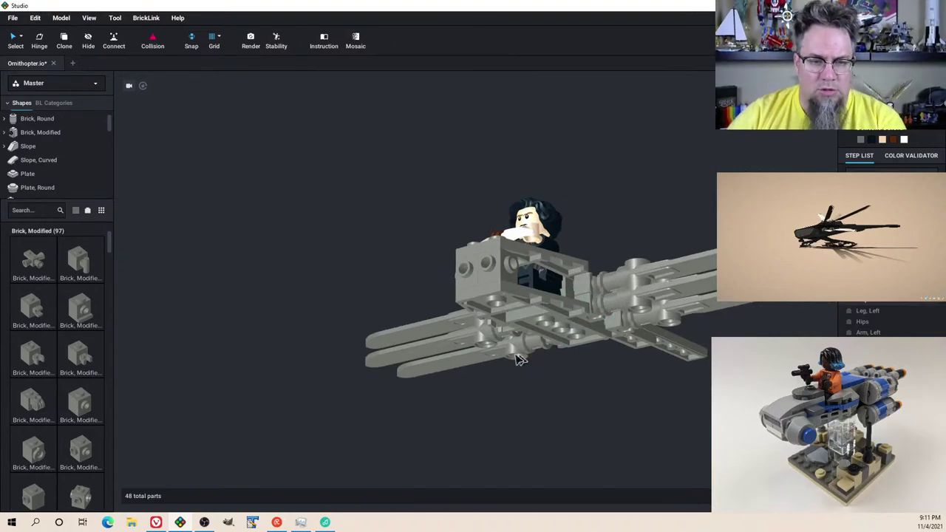
{"action": "right_click_drag", "start_coordinate": [534, 355], "coordinate": [534, 377]}
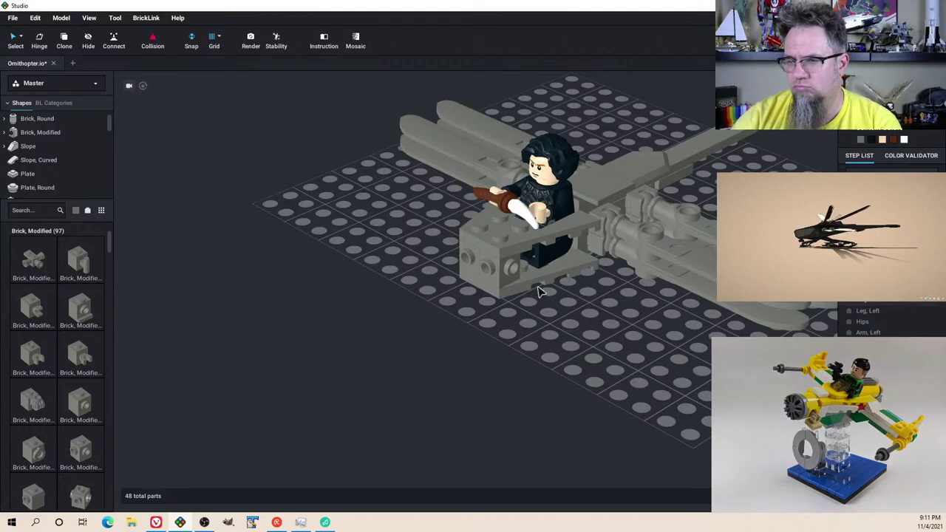
{"action": "right_click_drag", "start_coordinate": [541, 288], "coordinate": [528, 288]}
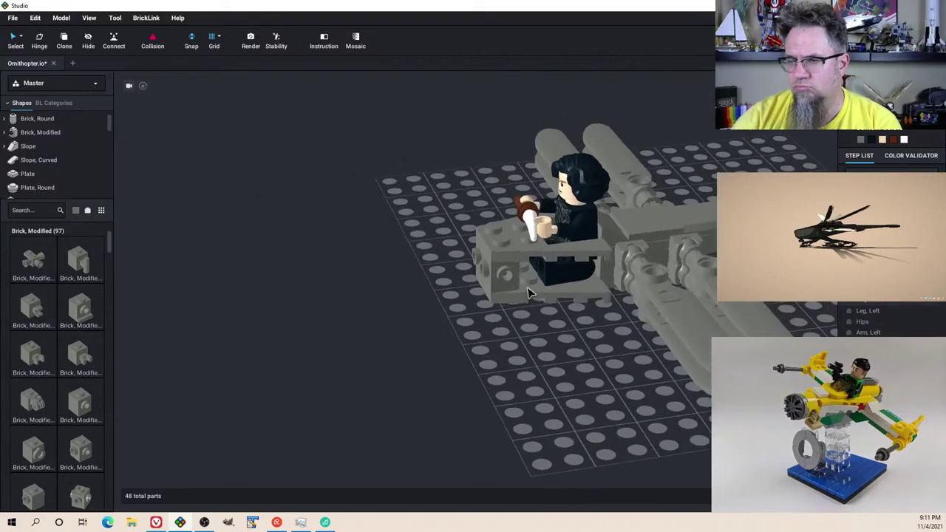
{"action": "left_click", "coordinate": [495, 268]}
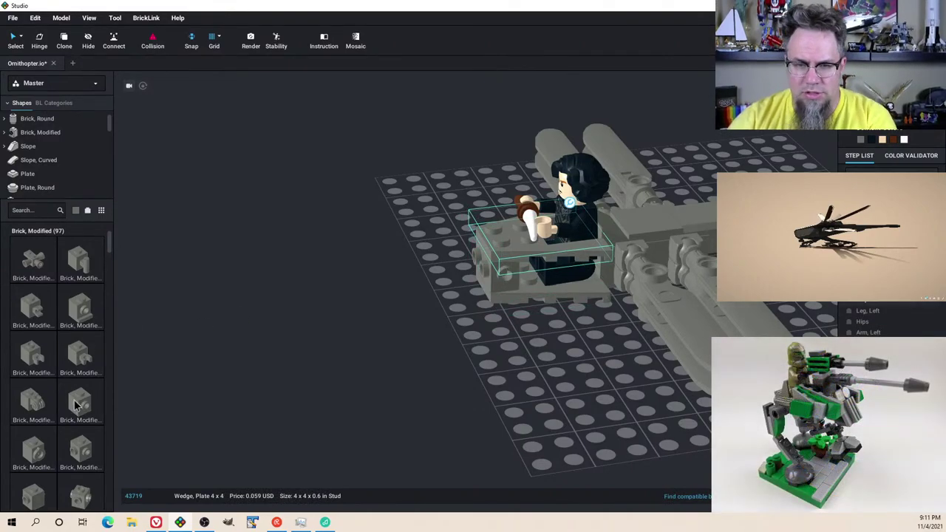
{"action": "left_click_drag", "start_coordinate": [78, 404], "coordinate": [532, 264]}
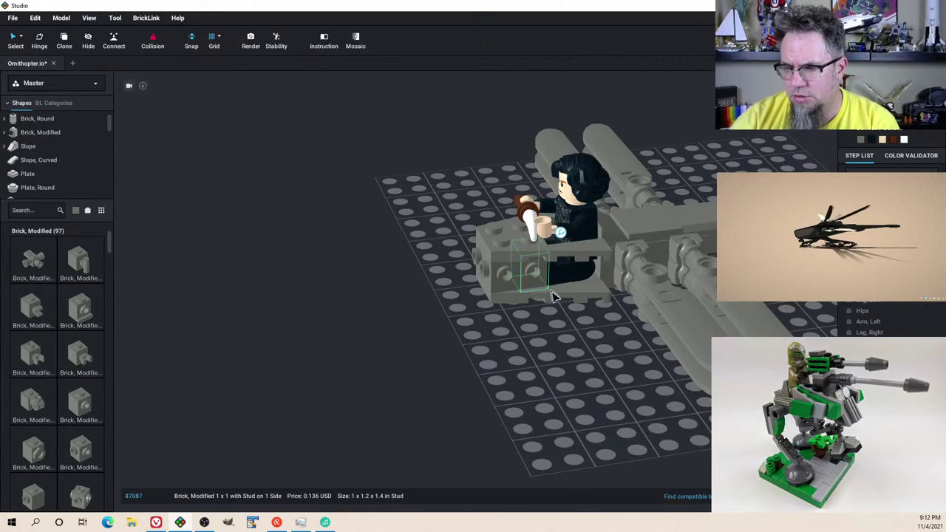
{"action": "right_click_drag", "start_coordinate": [553, 296], "coordinate": [639, 290]}
{"action": "left_click_drag", "start_coordinate": [640, 290], "coordinate": [429, 263]}
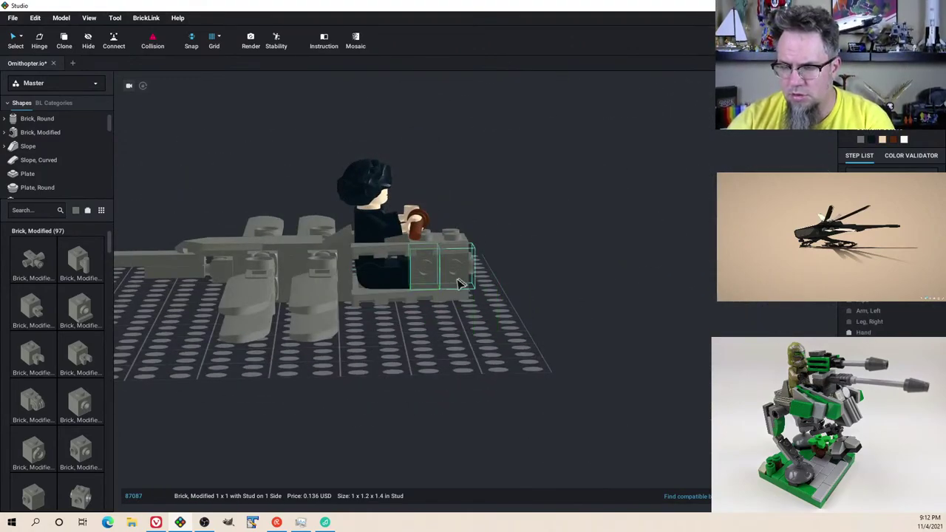
{"action": "right_click_drag", "start_coordinate": [458, 283], "coordinate": [435, 295]}
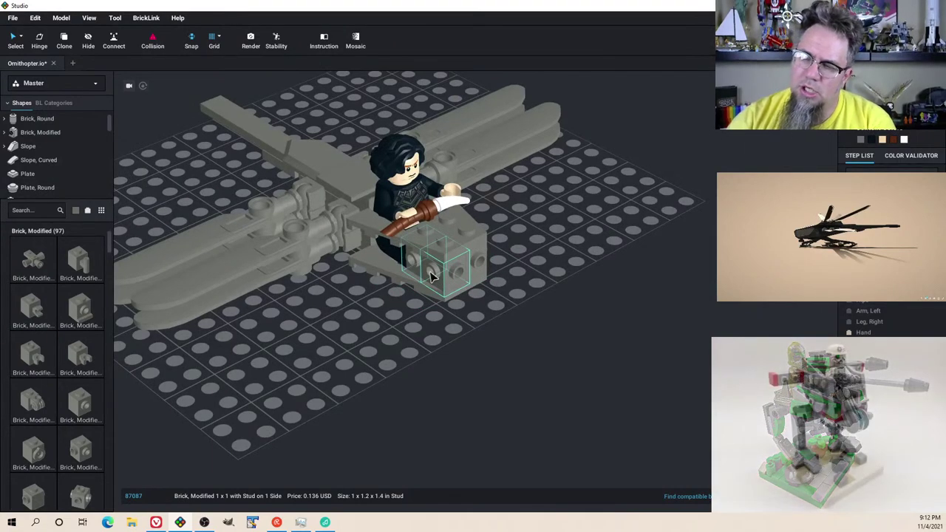
Step: Attach a Tile 1 x 1 with Groove to the frontmost side stud on each side of the cockpit
{"action": "scroll", "coordinate": [38, 148], "scroll_direction": "down", "scroll_amount": 3}
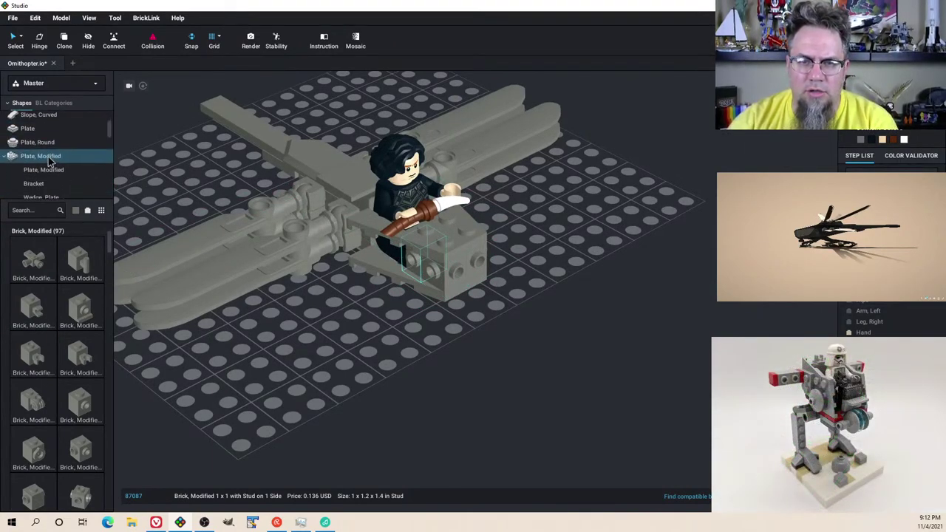
{"action": "left_click", "coordinate": [37, 181]}
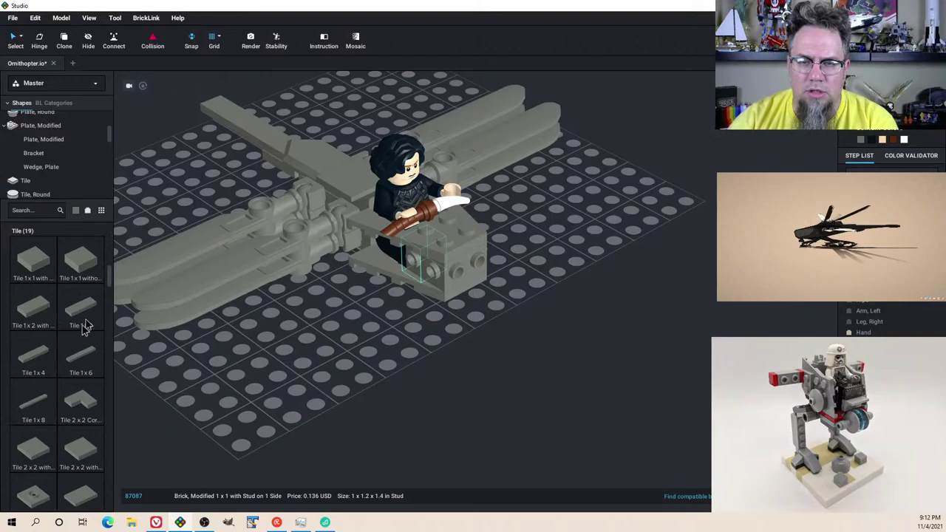
{"action": "left_click", "coordinate": [34, 268]}
{"action": "right_click_drag", "start_coordinate": [278, 291], "coordinate": [368, 312]}
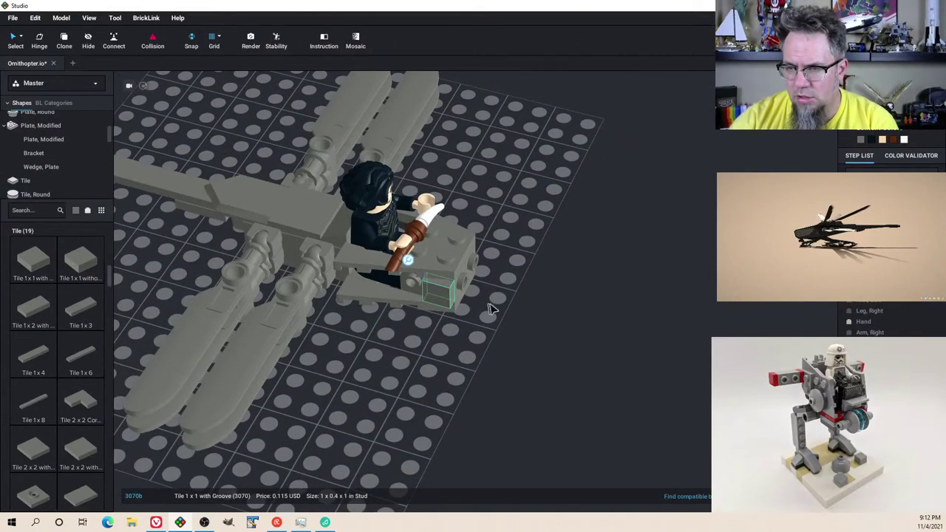
{"action": "right_click_drag", "start_coordinate": [491, 309], "coordinate": [423, 298]}
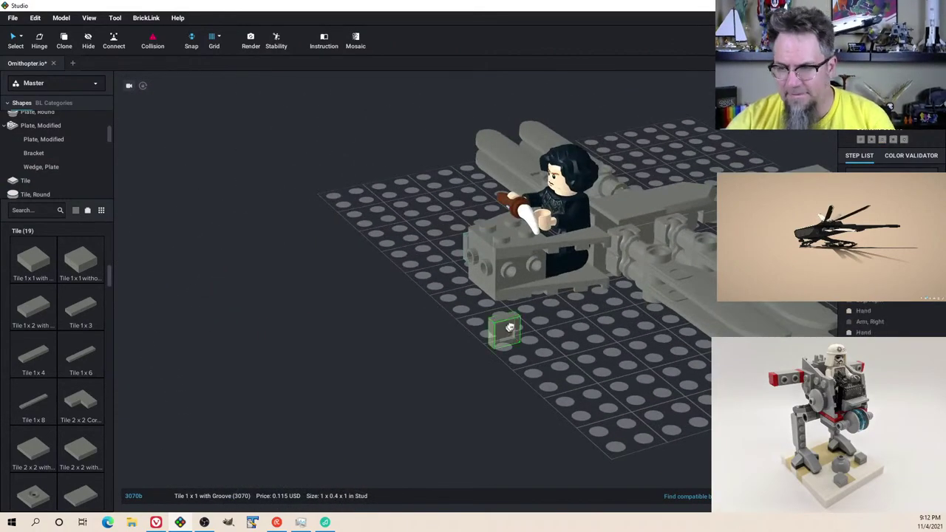
{"action": "right_click_drag", "start_coordinate": [511, 308], "coordinate": [499, 307]}
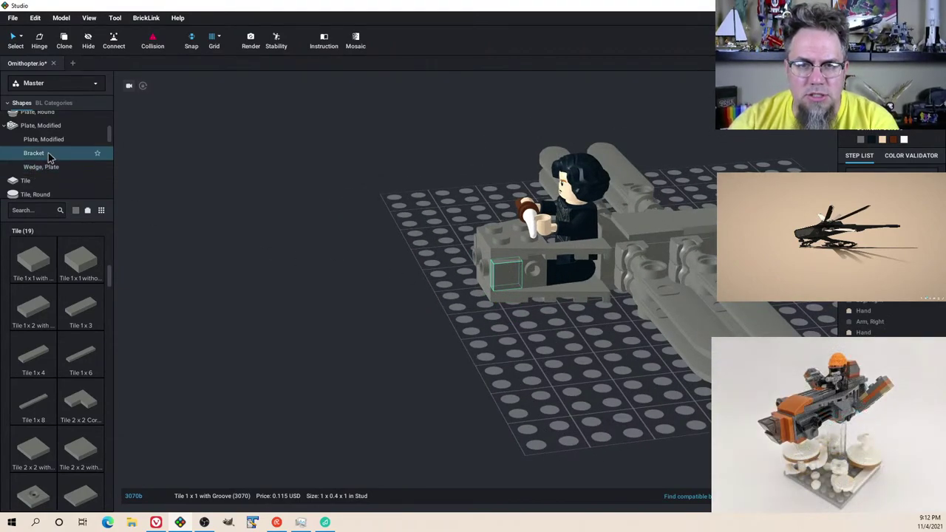
Step: Attach a Plate 1 x 3 to the remaining side stud on each side of the cockpit, extending back towards the wings
{"action": "scroll", "coordinate": [48, 157], "scroll_direction": "up", "scroll_amount": 2}
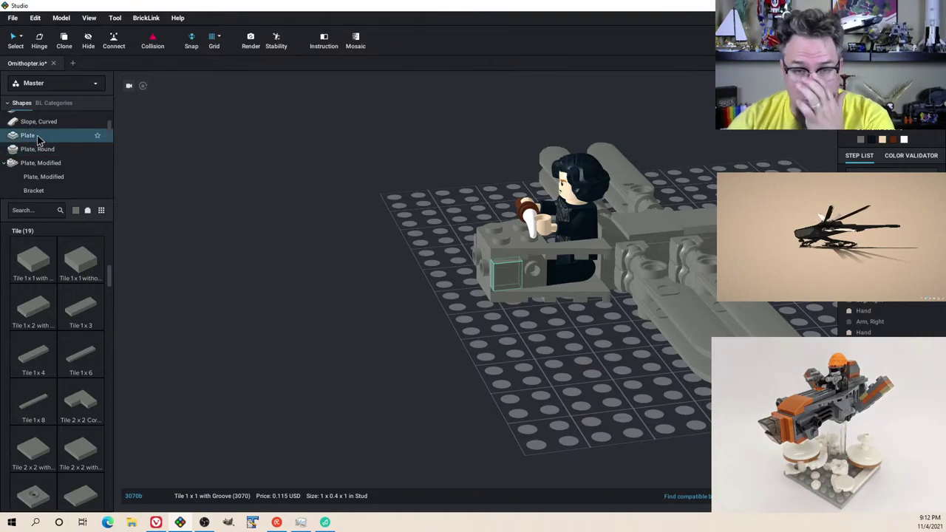
{"action": "left_click", "coordinate": [41, 137]}
{"action": "left_click", "coordinate": [43, 308]}
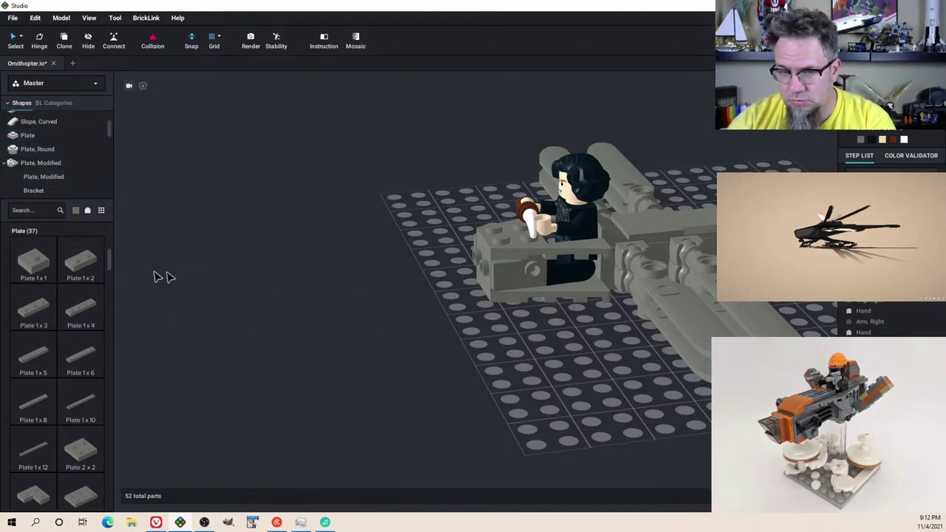
{"action": "left_click_drag", "start_coordinate": [32, 316], "coordinate": [583, 277]}
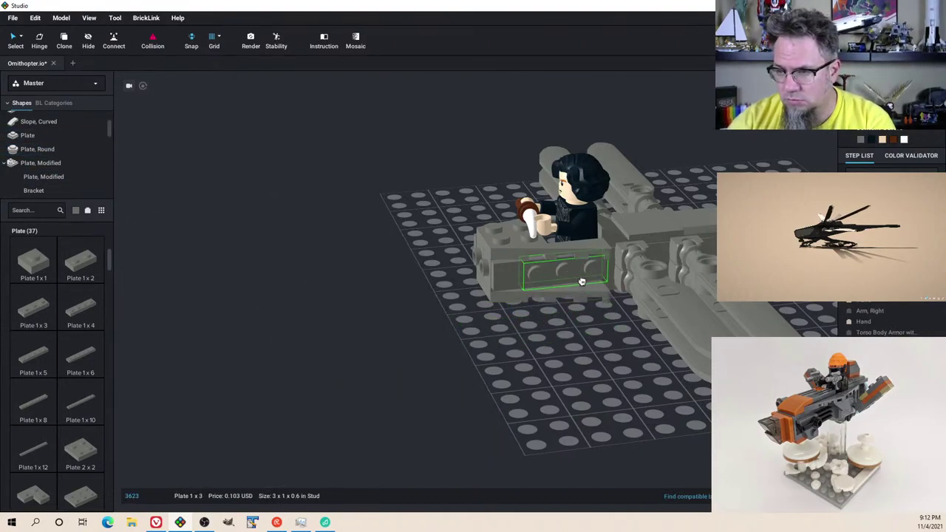
{"action": "right_click_drag", "start_coordinate": [573, 294], "coordinate": [637, 300]}
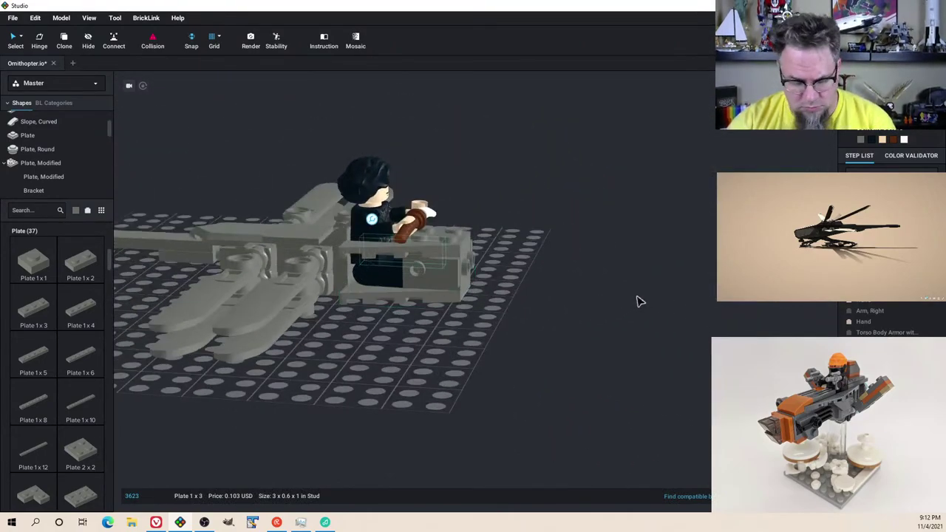
{"action": "left_click_drag", "start_coordinate": [476, 327], "coordinate": [399, 278]}
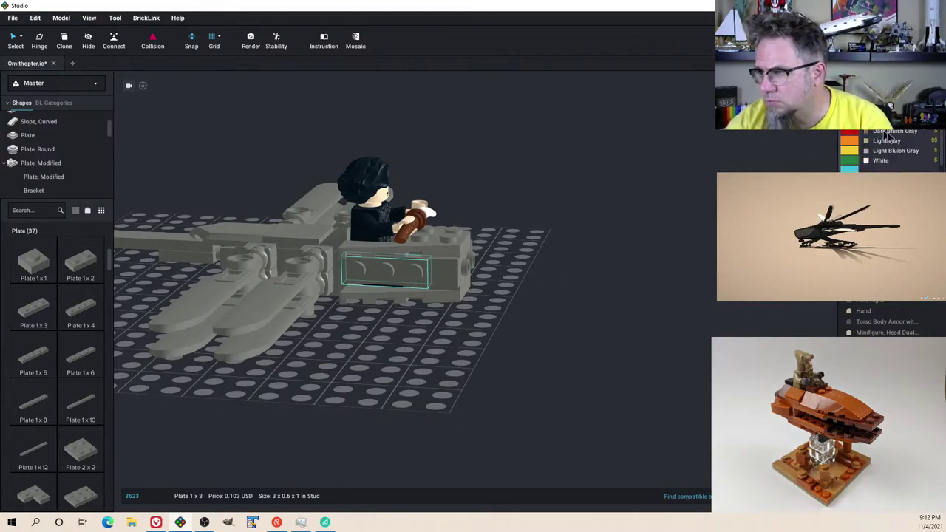
{"action": "left_click", "coordinate": [405, 348]}
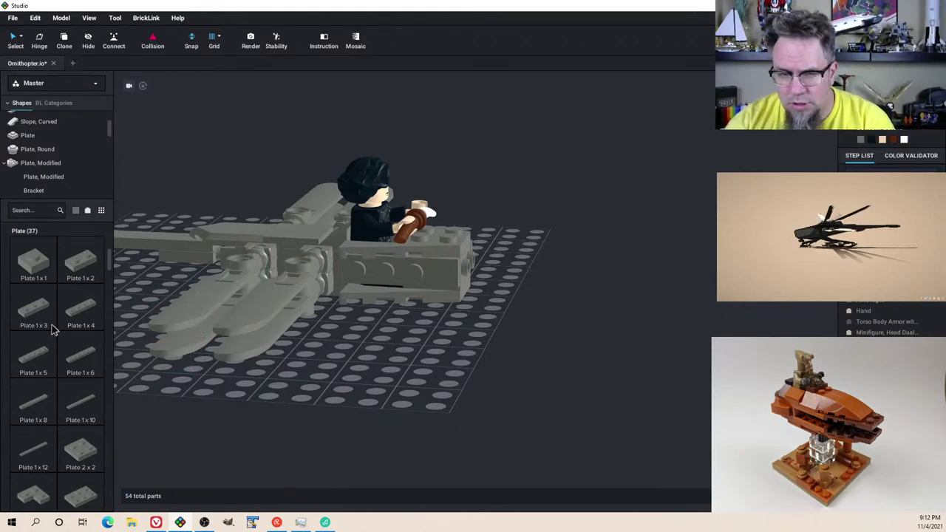
Step: Cover the Plate 1 x 3 on one side with a Tile 1 x 2 with Groove and a Tile 1 x 1 with Groove behind it
{"action": "scroll", "coordinate": [22, 168], "scroll_direction": "down", "scroll_amount": 5}
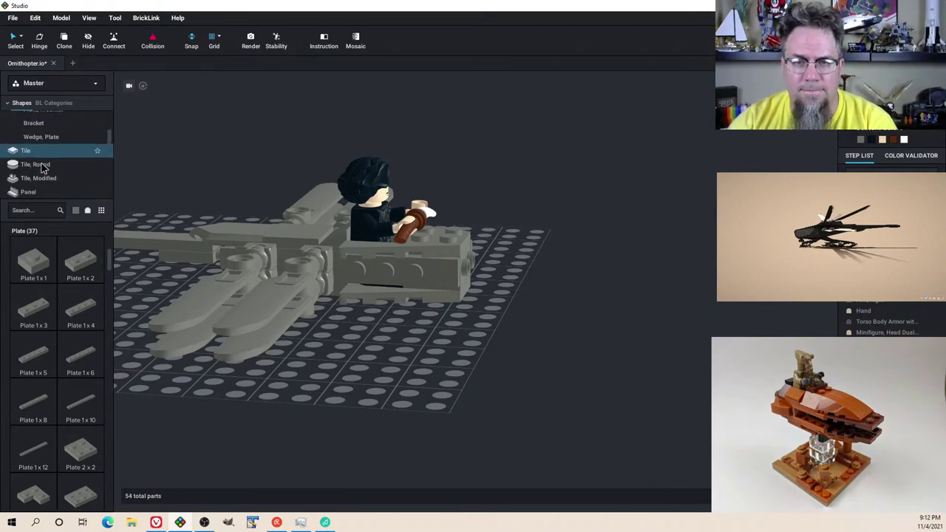
{"action": "left_click", "coordinate": [37, 130]}
{"action": "left_click_drag", "start_coordinate": [42, 314], "coordinate": [400, 276]}
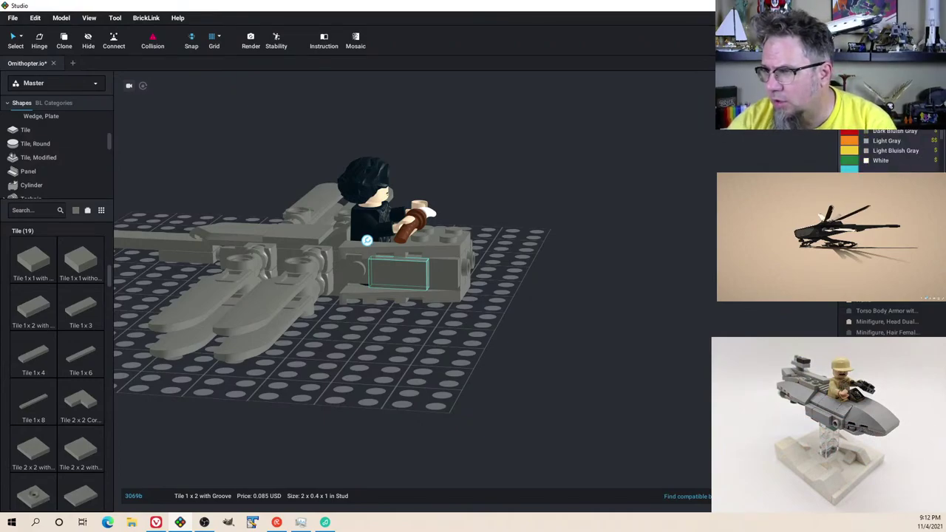
{"action": "right_click_drag", "start_coordinate": [553, 232], "coordinate": [533, 248]}
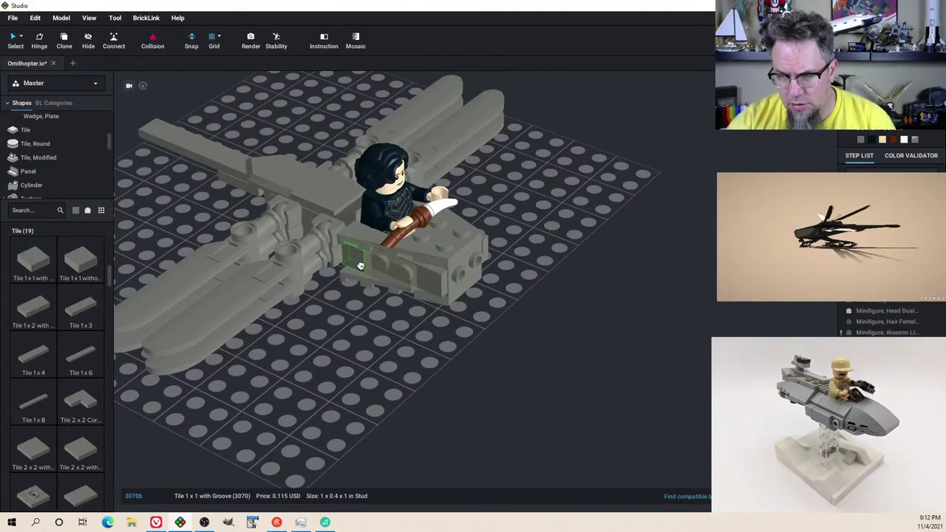
{"action": "right_click_drag", "start_coordinate": [457, 289], "coordinate": [415, 268]}
Step: Copy the 1 x 2 and 1 x 1 tile pair onto the Plate 1 x 3 on the opposite side of the cockpit
{"action": "left_click", "coordinate": [411, 235]}
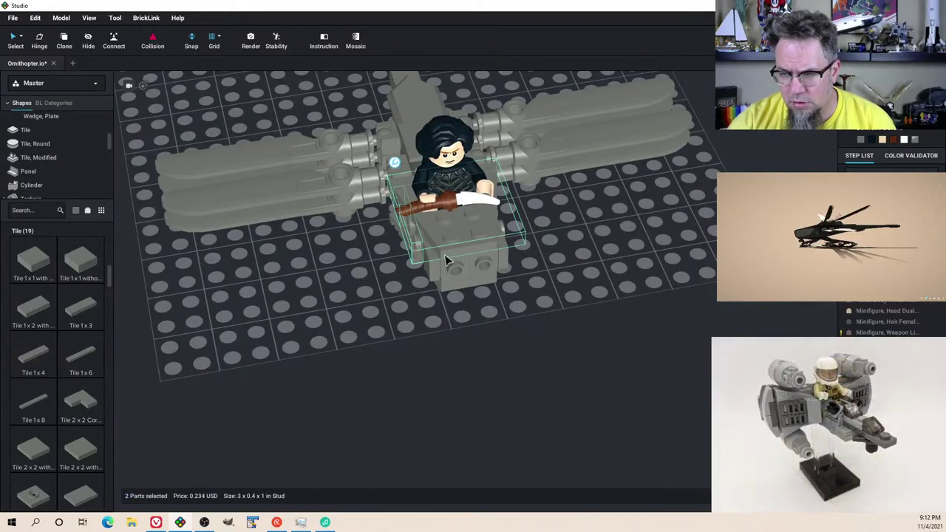
{"action": "right_click_drag", "start_coordinate": [614, 302], "coordinate": [571, 295]}
{"action": "key", "text": "ctrl+v"}
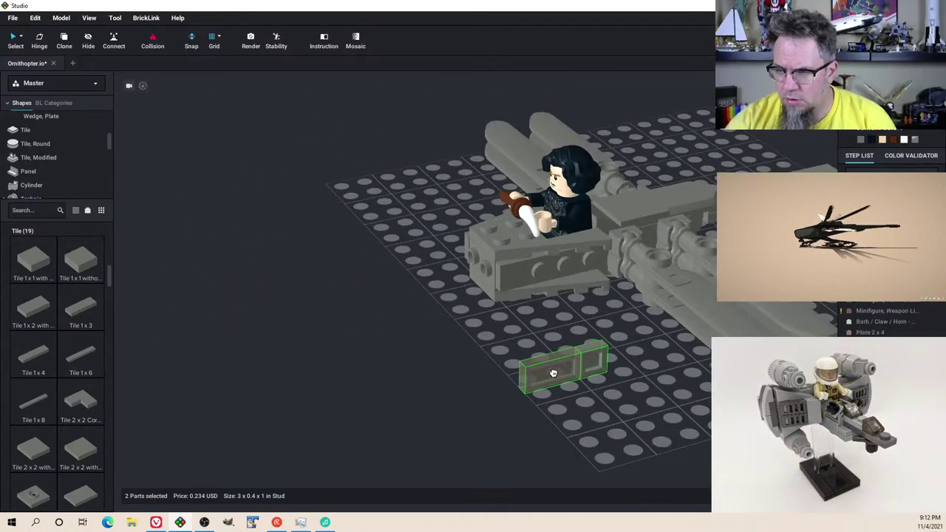
{"action": "left_click_drag", "start_coordinate": [563, 364], "coordinate": [560, 282]}
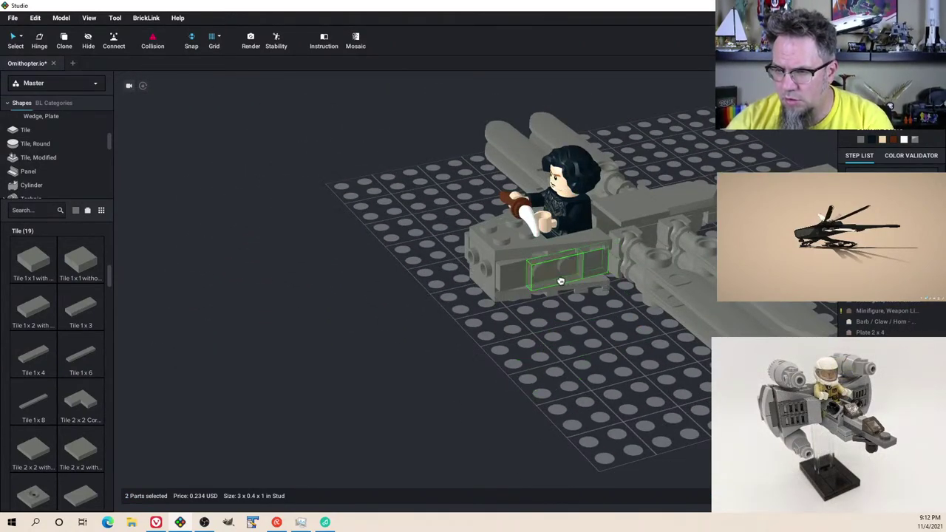
{"action": "right_click_drag", "start_coordinate": [560, 295], "coordinate": [590, 325]}
Step: Attach two Slope 30 1 x 1 parts side by side on the two forward-facing studs of the nose
{"action": "left_click", "coordinate": [32, 208]}
{"action": "scroll", "coordinate": [59, 174], "scroll_direction": "up", "scroll_amount": 2}
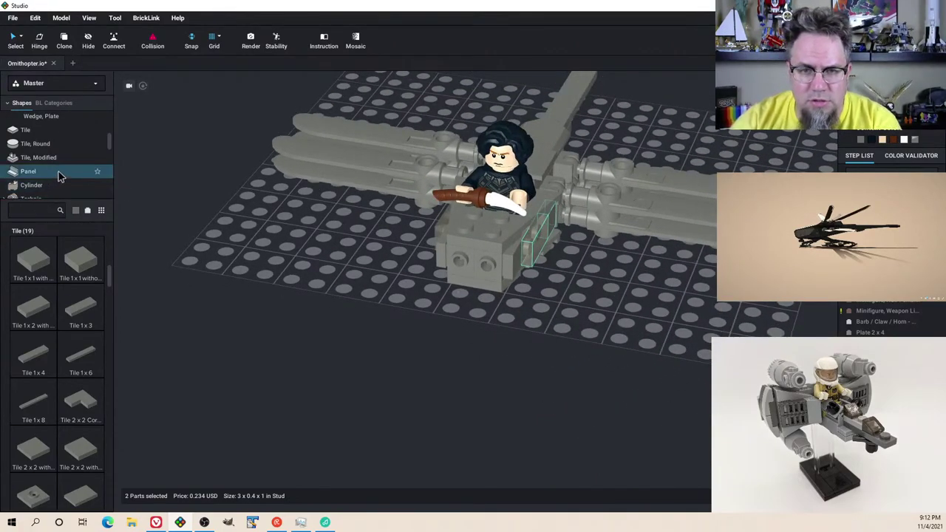
{"action": "scroll", "coordinate": [62, 172], "scroll_direction": "up", "scroll_amount": 4}
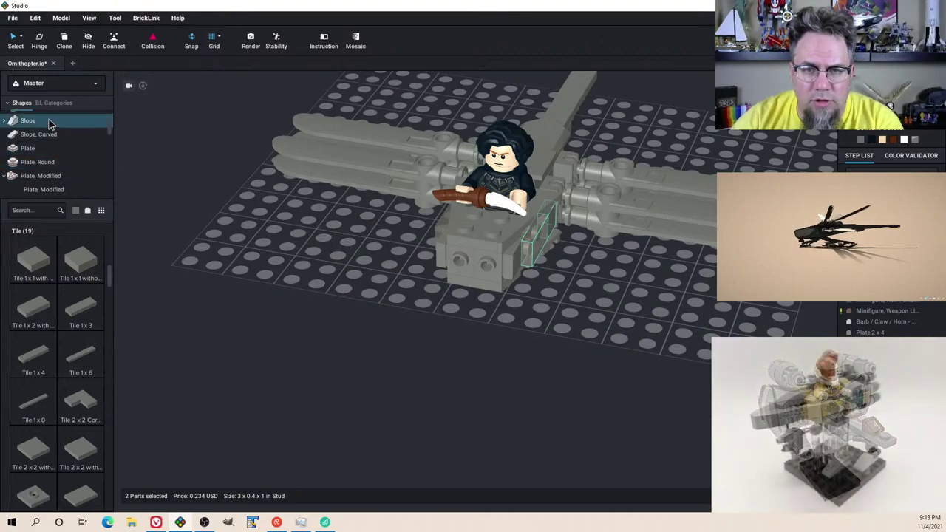
{"action": "left_click", "coordinate": [49, 124]}
{"action": "left_click_drag", "start_coordinate": [46, 264], "coordinate": [491, 274]}
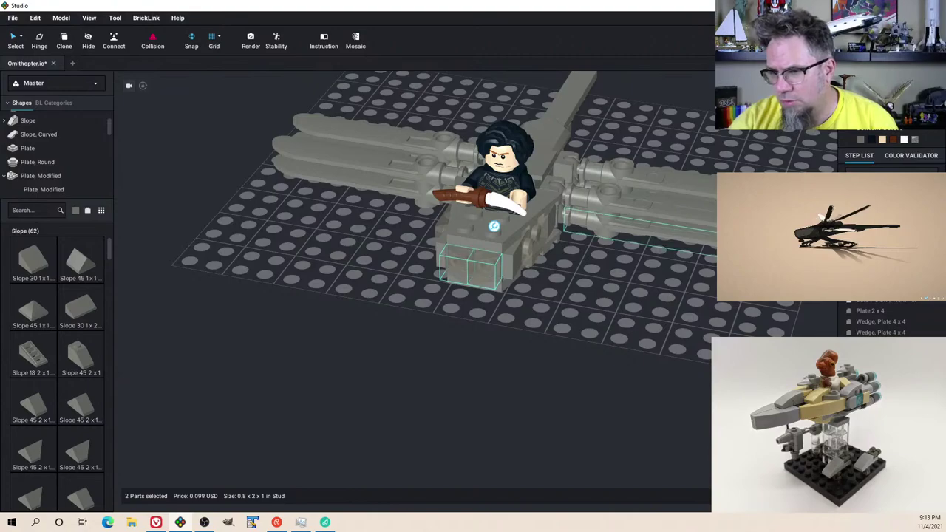
Step: Move the minifigure and its separate seated legs out of the cockpit onto the empty baseplate area beyond the nose
{"action": "right_click_drag", "start_coordinate": [620, 287], "coordinate": [544, 296]}
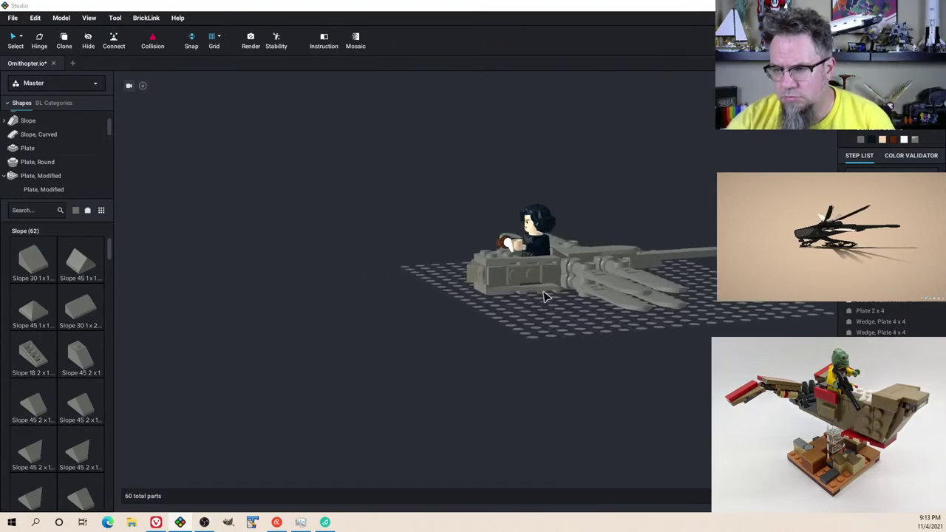
{"action": "key", "text": "alt+Tab"}
{"action": "key", "text": "alt+Tab"}
{"action": "right_click_drag", "start_coordinate": [492, 299], "coordinate": [539, 301]}
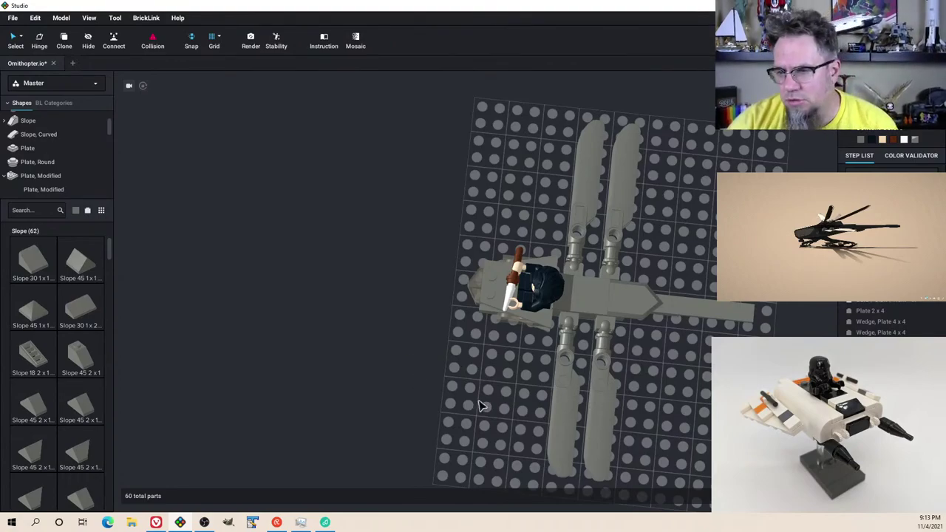
{"action": "scroll", "coordinate": [480, 403], "scroll_direction": "up", "scroll_amount": 4}
{"action": "right_click_drag", "start_coordinate": [480, 401], "coordinate": [587, 330]}
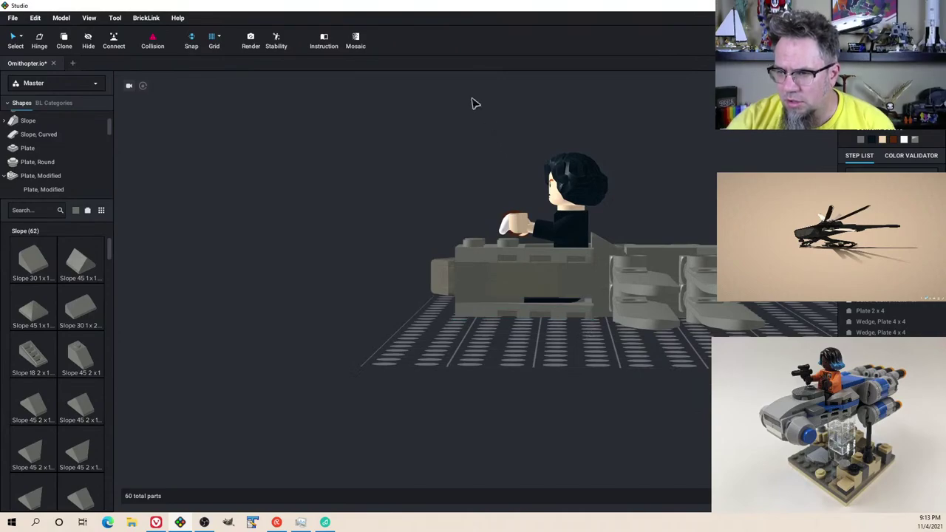
{"action": "left_click_drag", "start_coordinate": [498, 115], "coordinate": [484, 175]}
{"action": "right_click_drag", "start_coordinate": [484, 175], "coordinate": [388, 137]}
{"action": "left_click", "coordinate": [570, 273]}
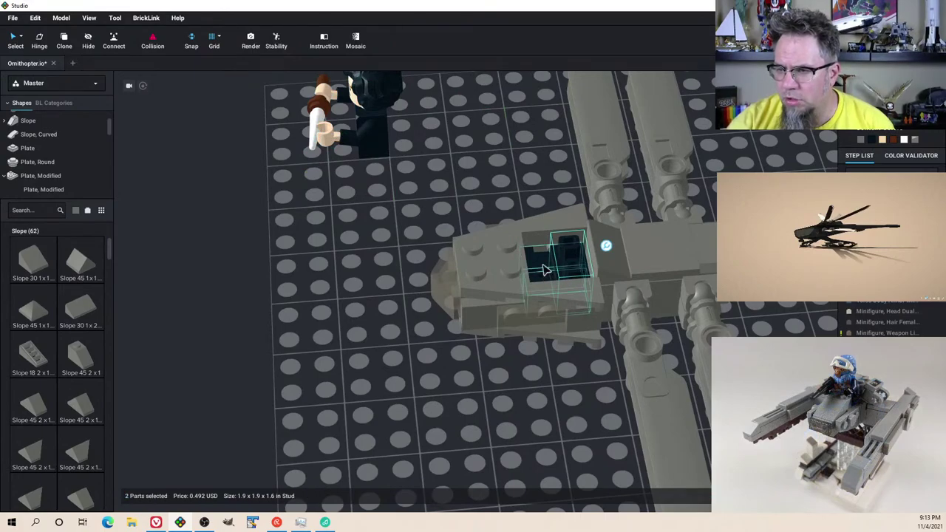
{"action": "left_click_drag", "start_coordinate": [571, 258], "coordinate": [362, 146]}
{"action": "scroll", "coordinate": [389, 177], "scroll_direction": "down", "scroll_amount": 3}
{"action": "right_click_drag", "start_coordinate": [489, 262], "coordinate": [482, 235]}
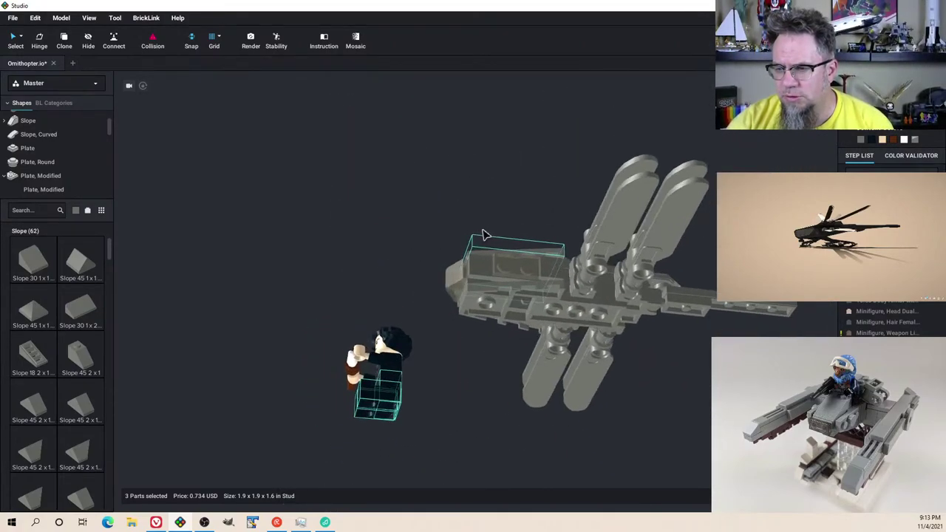
Step: Place a Tile, Modified 2 x 2 with Studs on Edge in the emptied cockpit opening as its floor
{"action": "left_click", "coordinate": [31, 148]}
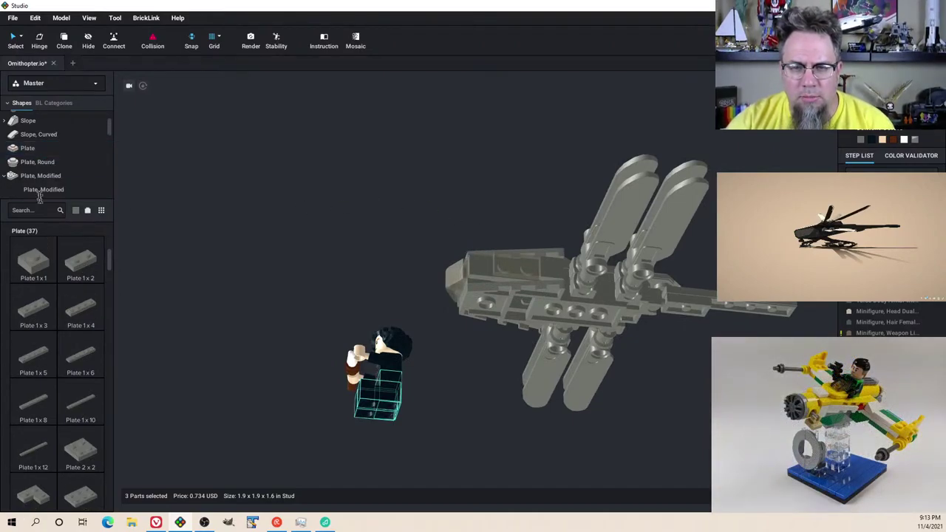
{"action": "scroll", "coordinate": [57, 166], "scroll_direction": "down", "scroll_amount": 5}
{"action": "left_click", "coordinate": [56, 171]}
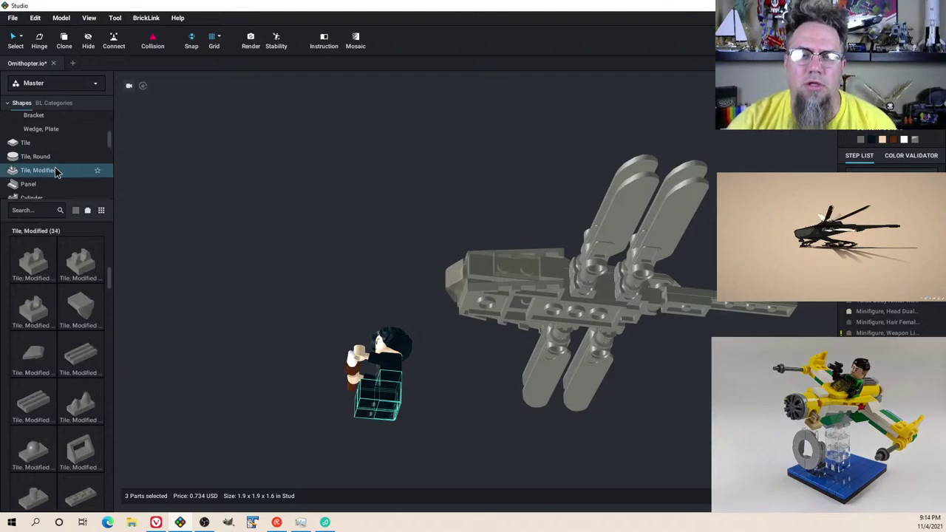
{"action": "scroll", "coordinate": [77, 309], "scroll_direction": "down", "scroll_amount": 5}
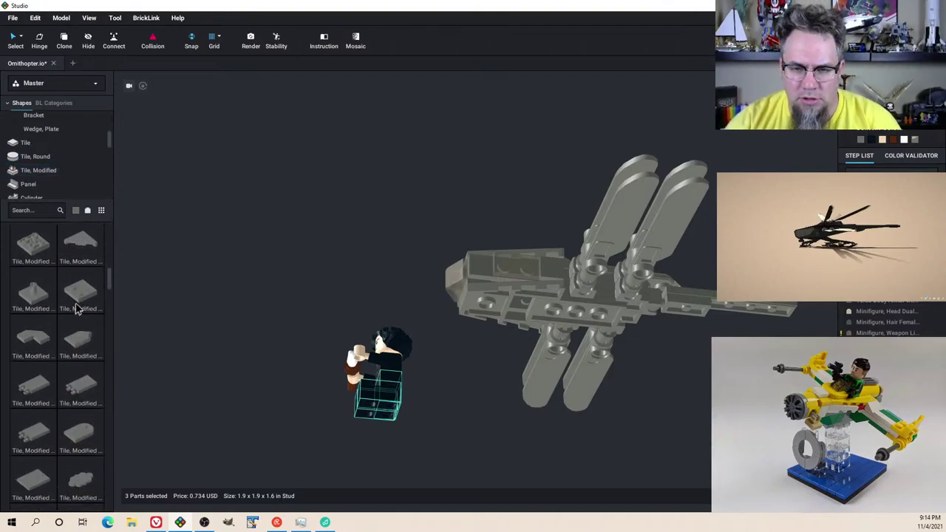
{"action": "left_click_drag", "start_coordinate": [77, 309], "coordinate": [525, 297]}
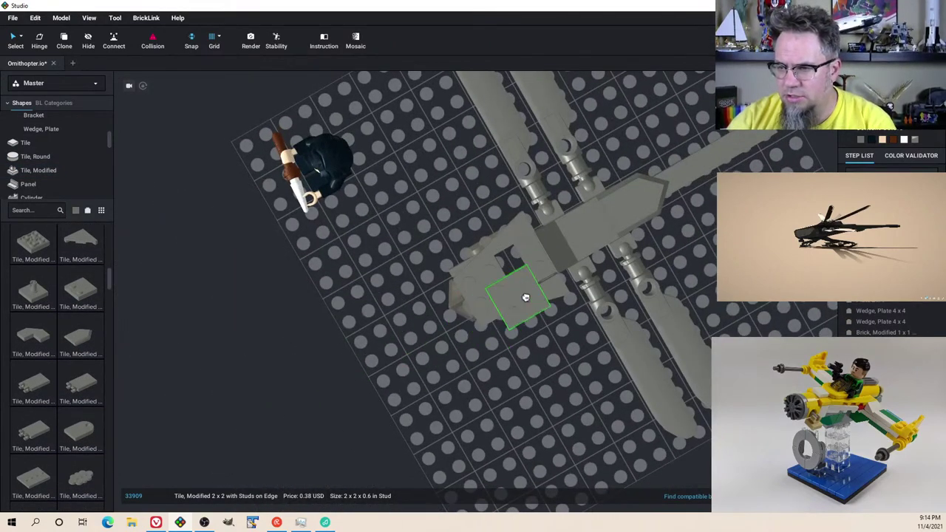
{"action": "left_click_drag", "start_coordinate": [534, 265], "coordinate": [533, 265]}
Step: Attach a Plate 1 x 2 crosswise beneath the front half of the cockpit floor tile, working from the underside
{"action": "right_click_drag", "start_coordinate": [517, 268], "coordinate": [517, 229]}
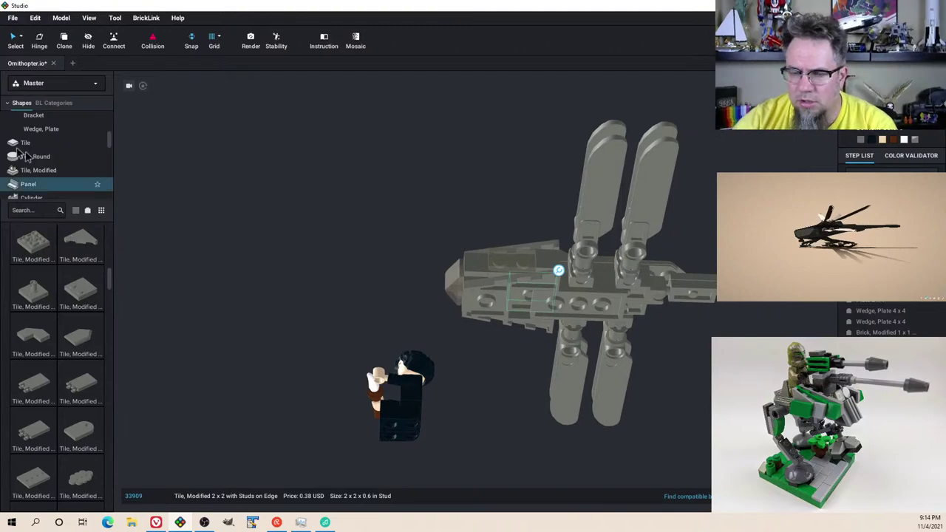
{"action": "scroll", "coordinate": [55, 174], "scroll_direction": "up", "scroll_amount": 4}
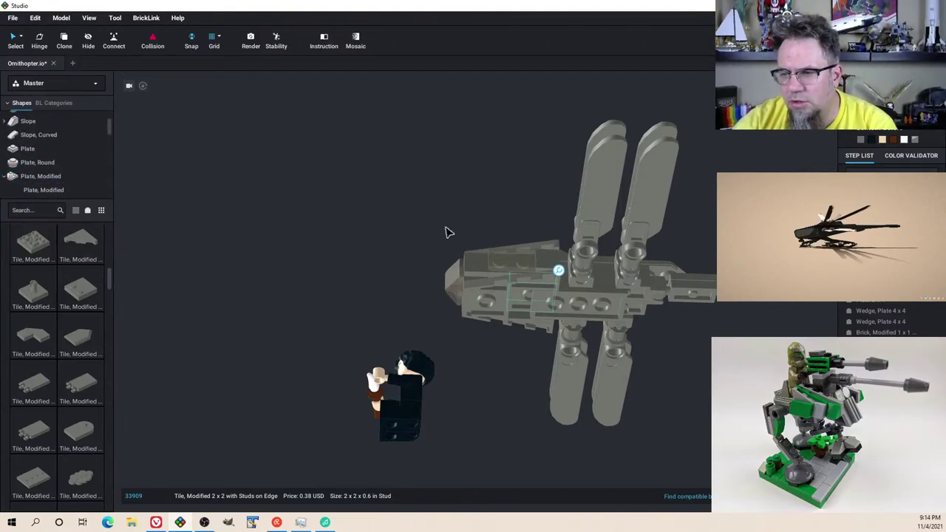
{"action": "left_click", "coordinate": [44, 148]}
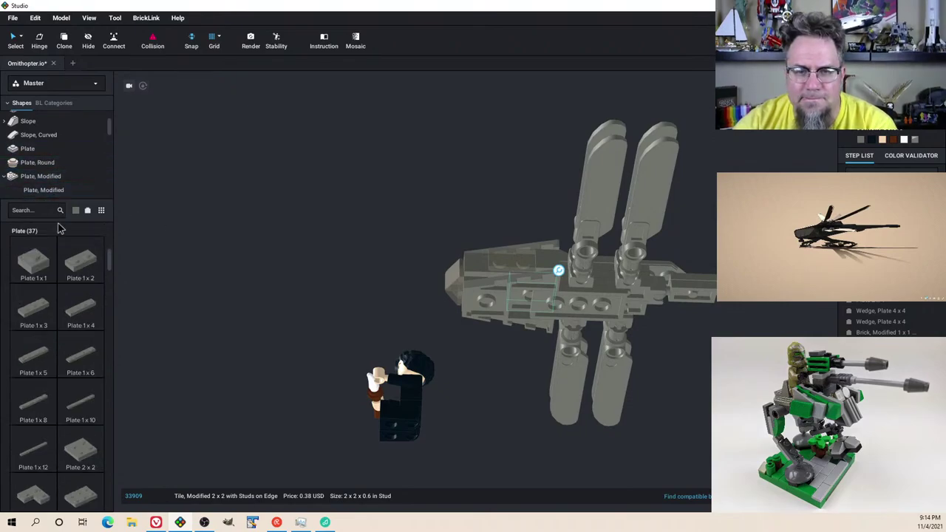
{"action": "left_click", "coordinate": [82, 259]}
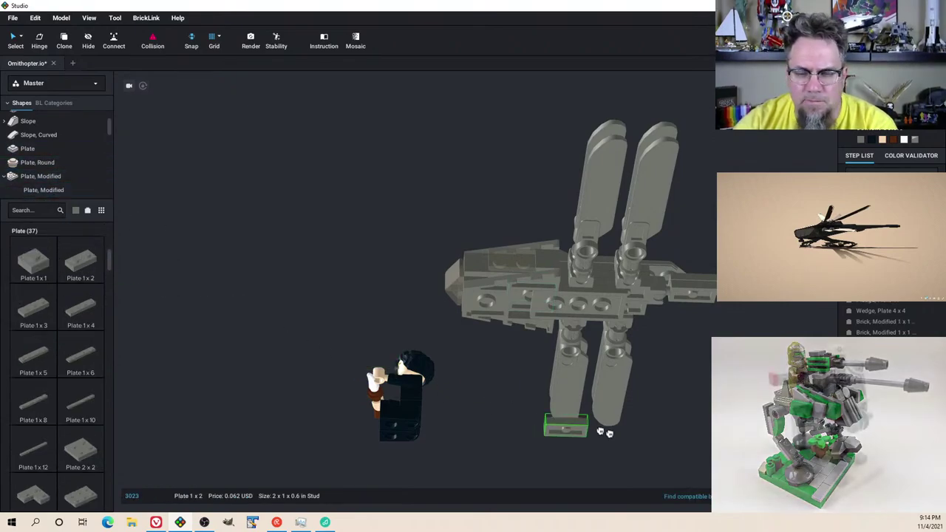
{"action": "left_click", "coordinate": [526, 303]}
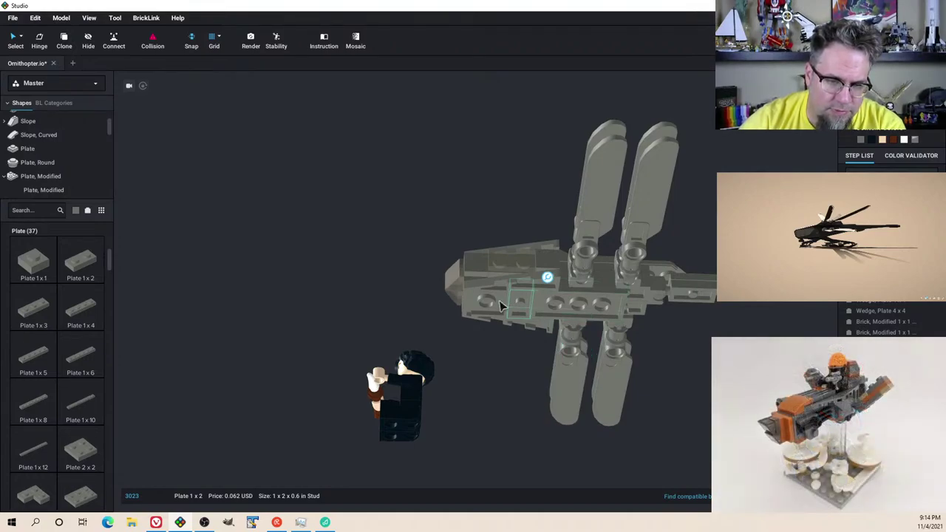
Step: Group all the minifigure's parts into a submodel with the default name and seat it back in the cockpit
{"action": "right_click_drag", "start_coordinate": [462, 303], "coordinate": [473, 340]}
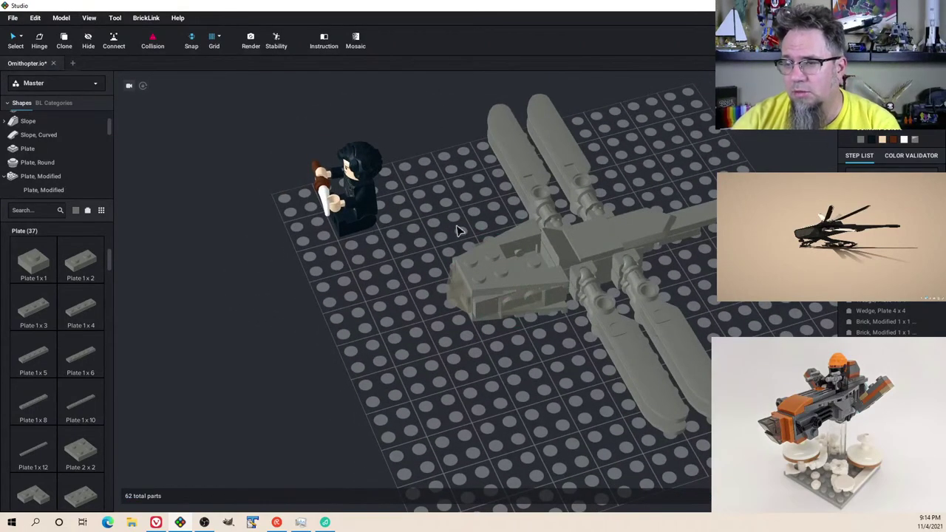
{"action": "left_click_drag", "start_coordinate": [296, 134], "coordinate": [384, 250]}
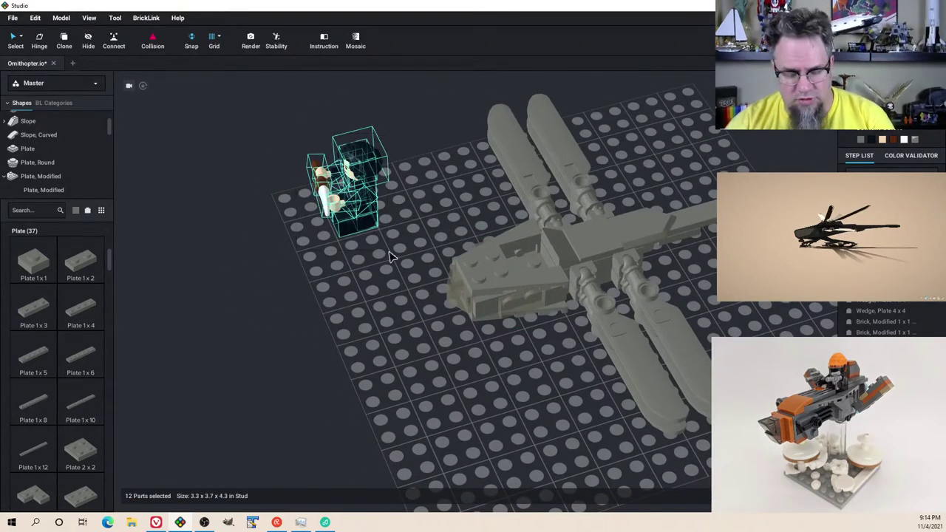
{"action": "key", "text": "ctrl+g"}
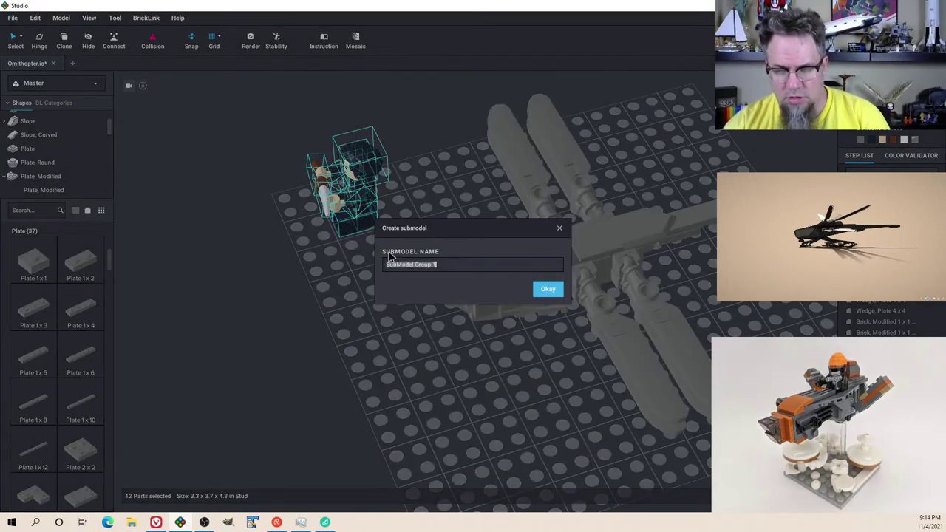
{"action": "left_click", "coordinate": [547, 291]}
{"action": "left_click_drag", "start_coordinate": [355, 212], "coordinate": [531, 260]}
{"action": "right_click_drag", "start_coordinate": [531, 260], "coordinate": [554, 249]}
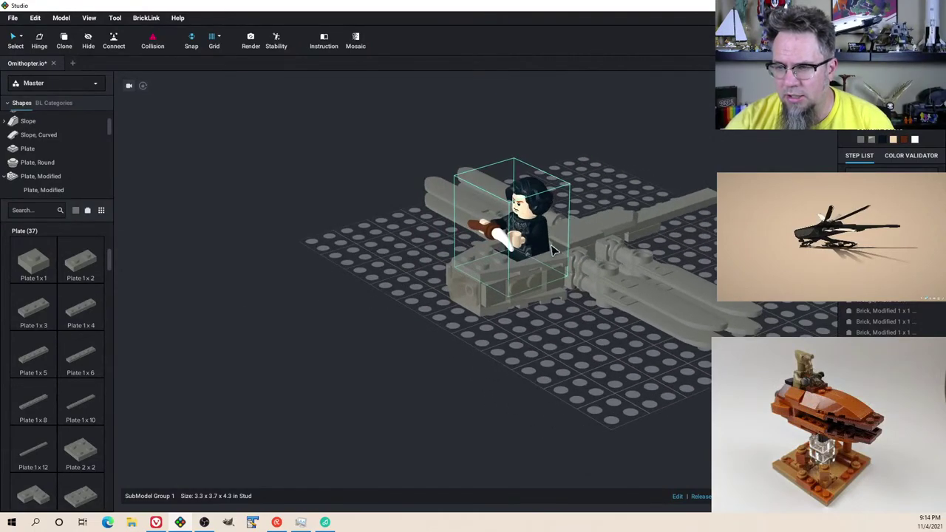
Step: Check the reference picture and try a Slope 30 1 x 2 x 2/3 on the nose deck in front of the minifigure
{"action": "key", "text": "alt+Tab"}
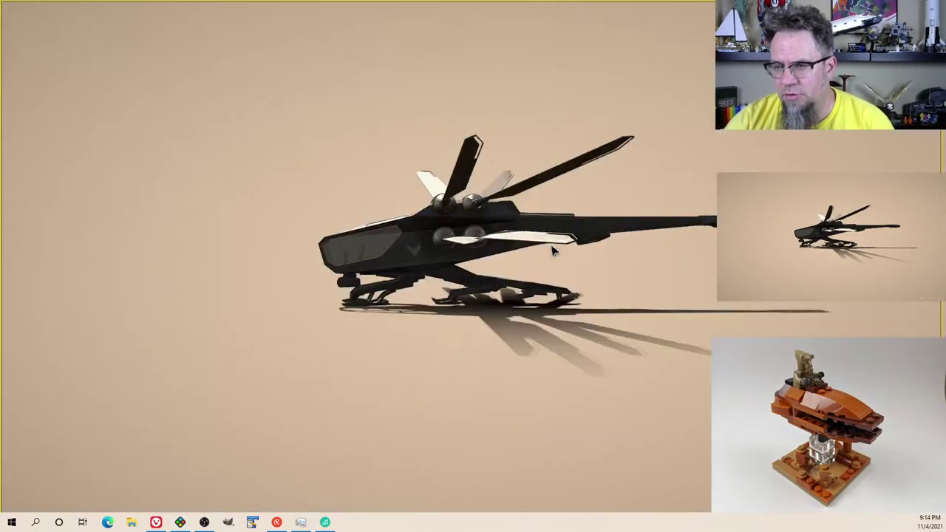
{"action": "key", "text": "alt+Tab"}
{"action": "right_click_drag", "start_coordinate": [550, 243], "coordinate": [537, 259]}
{"action": "left_click", "coordinate": [564, 270]}
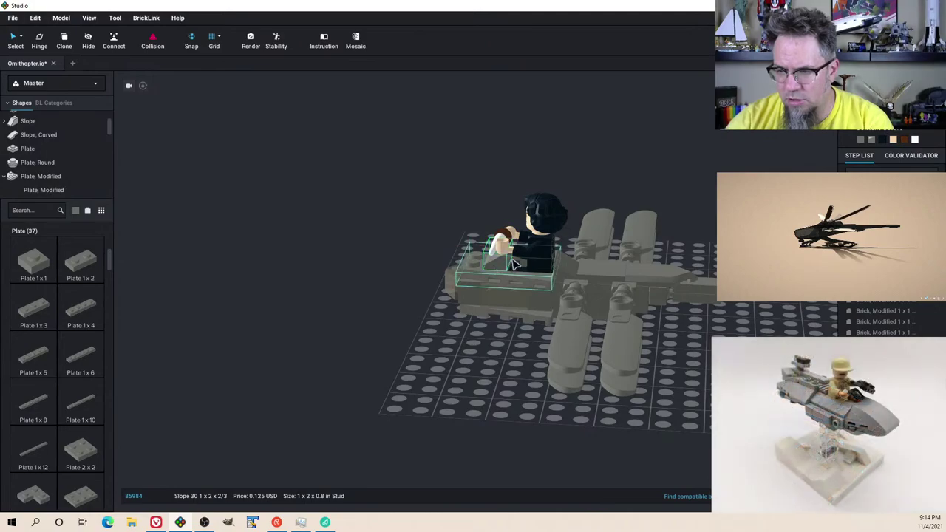
Step: Place a Tile 1 x 2 with Groove on the nose deck directly in front of the minifigure
{"action": "right_click_drag", "start_coordinate": [511, 270], "coordinate": [545, 301]}
{"action": "left_click", "coordinate": [530, 263]}
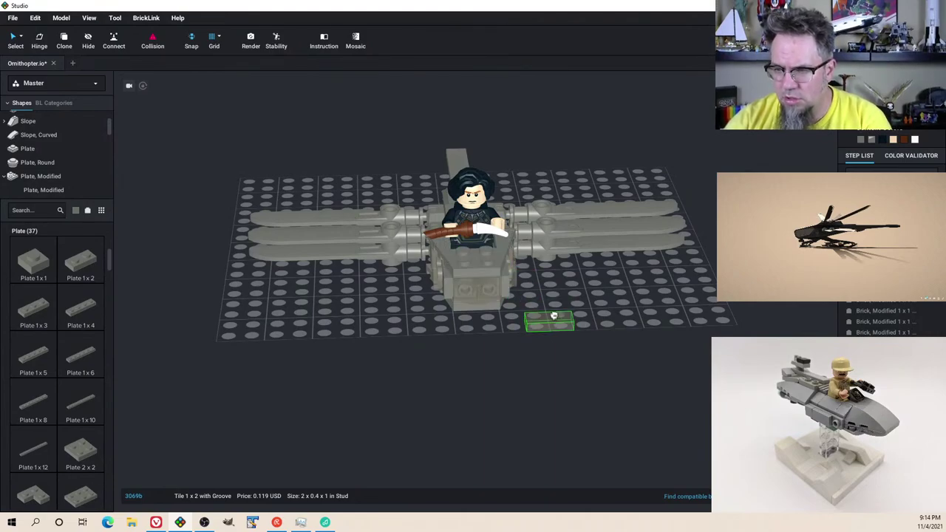
{"action": "right_click_drag", "start_coordinate": [502, 263], "coordinate": [479, 257]}
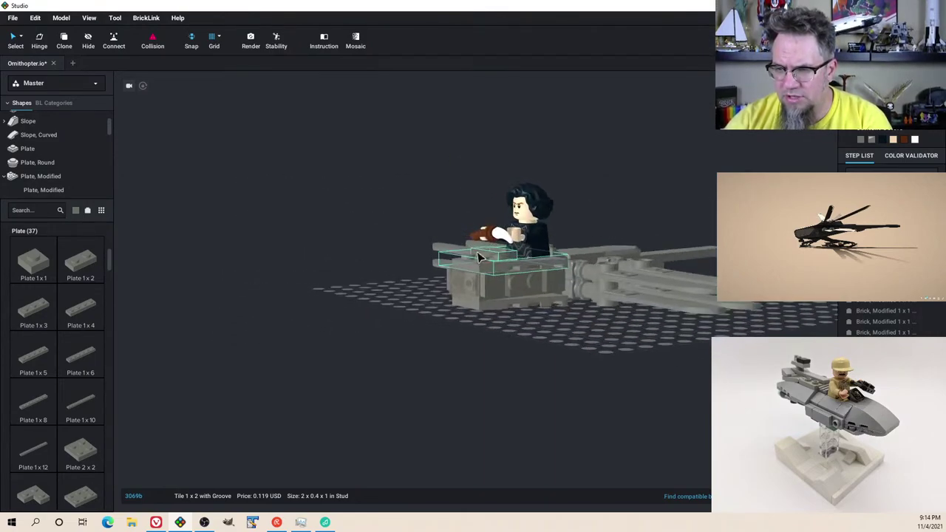
Step: Search the parts for "bino" and attach a Plate, Round 1 x 1 with Binoculars beneath the end of the tail
{"action": "right_click_drag", "start_coordinate": [548, 322], "coordinate": [608, 330]}
{"action": "scroll", "coordinate": [551, 350], "scroll_direction": "down", "scroll_amount": 5}
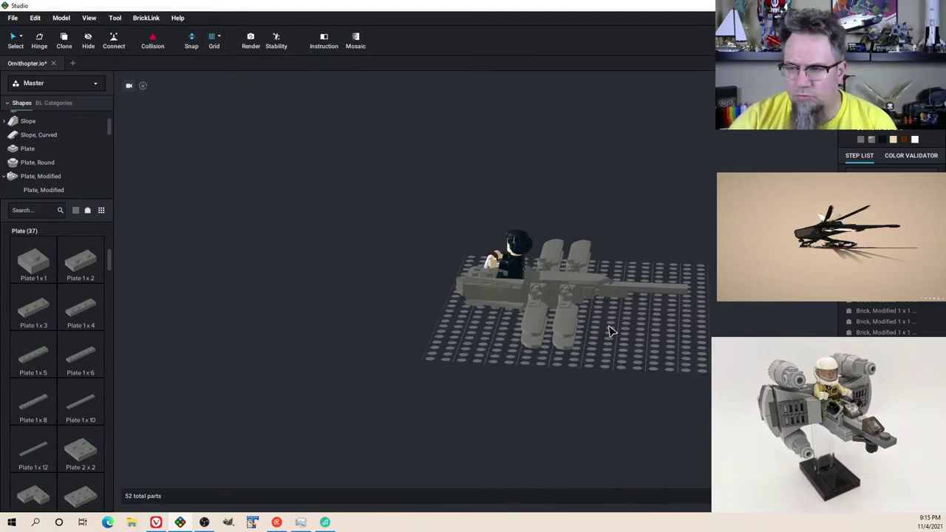
{"action": "scroll", "coordinate": [608, 331], "scroll_direction": "up", "scroll_amount": 5}
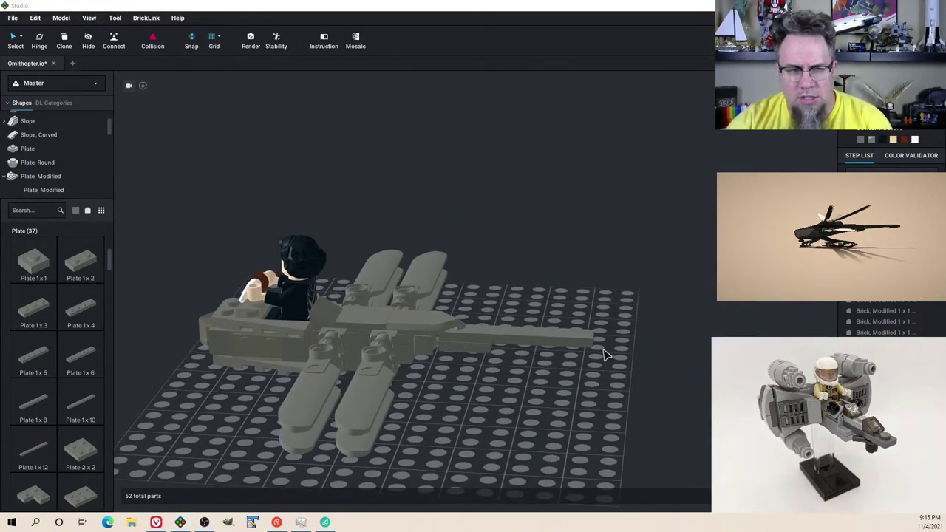
{"action": "key", "text": "alt+Tab"}
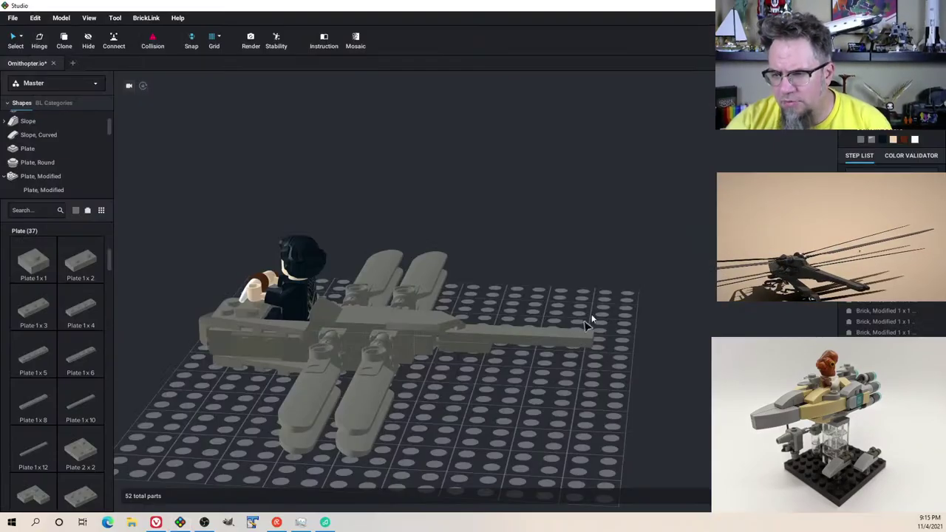
{"action": "right_click_drag", "start_coordinate": [587, 323], "coordinate": [556, 360]}
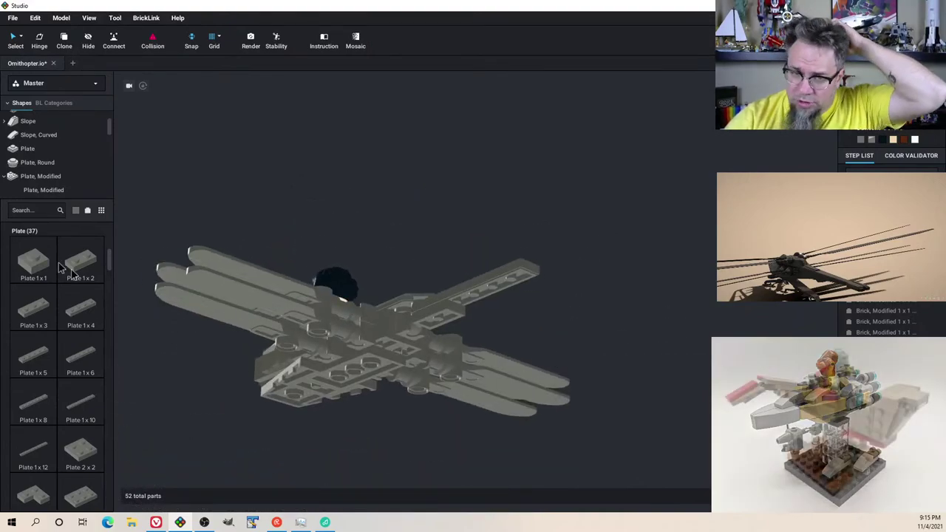
{"action": "left_click", "coordinate": [42, 210]}
{"action": "type", "text": "bino"}
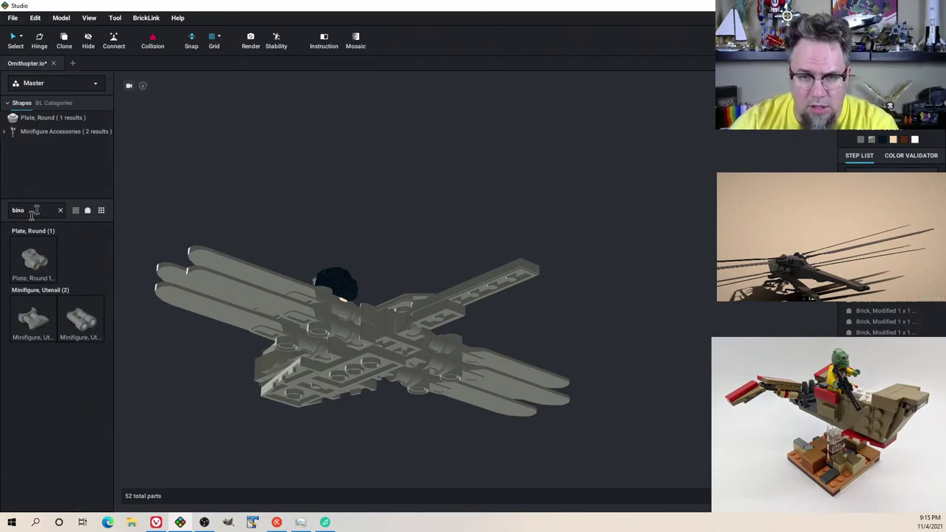
{"action": "left_click_drag", "start_coordinate": [124, 281], "coordinate": [507, 368]}
Step: Delete the binoculars plate from under the tail, restoring the tail plate if it is removed by mistake
{"action": "key", "text": "Escape"}
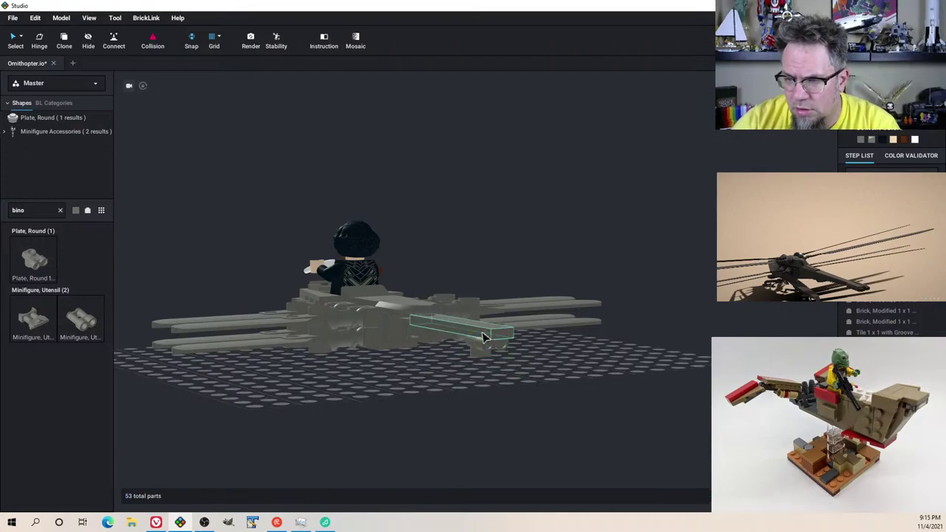
{"action": "left_click", "coordinate": [485, 338]}
{"action": "mouse_move", "coordinate": [485, 338]}
{"action": "right_mouse_down"}
{"action": "mouse_move", "coordinate": [480, 316]}
{"action": "mouse_move", "coordinate": [515, 369]}
{"action": "mouse_move", "coordinate": [481, 321]}
{"action": "right_mouse_up"}
{"action": "key", "text": "Delete"}
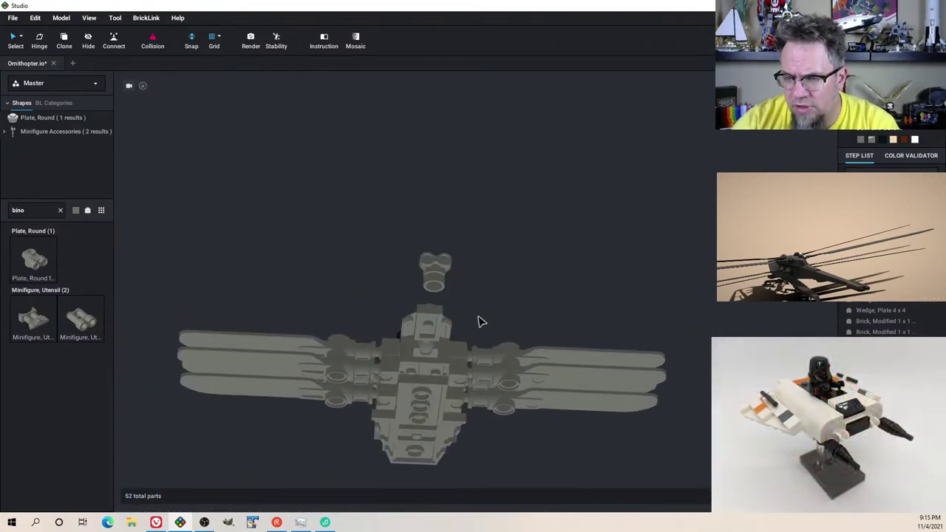
{"action": "key", "text": "ctrl+z"}
{"action": "left_click", "coordinate": [437, 282]}
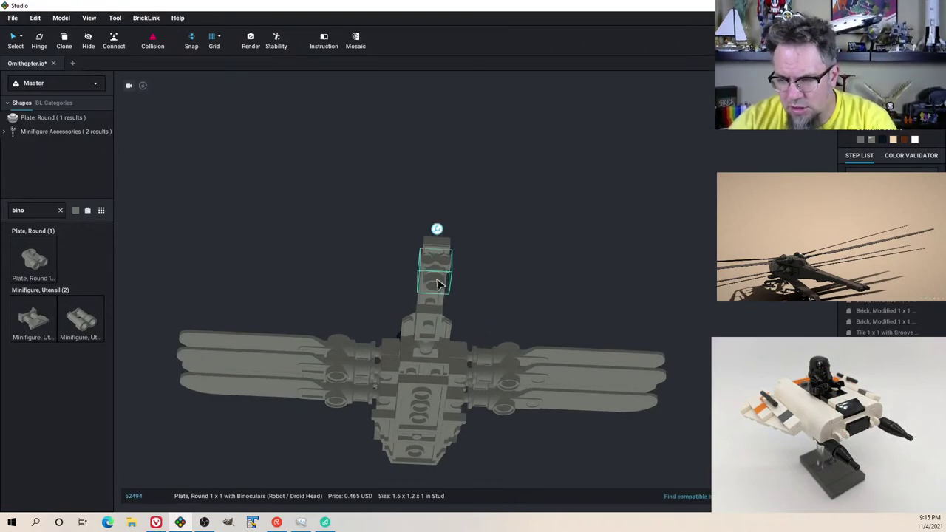
{"action": "key", "text": "Delete"}
Step: Search the parts library for "utens" and look through the Minifigure, Utensil parts for a suitable detail piece
{"action": "right_click_drag", "start_coordinate": [451, 260], "coordinate": [466, 302]}
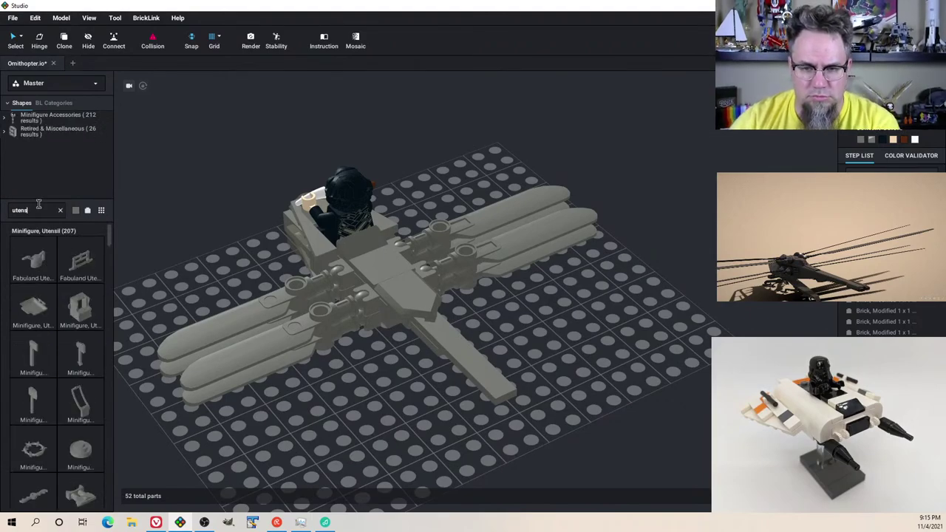
{"action": "scroll", "coordinate": [30, 503], "scroll_direction": "down", "scroll_amount": 3}
{"action": "left_click_drag", "start_coordinate": [80, 355], "coordinate": [74, 403]}
{"action": "scroll", "coordinate": [74, 403], "scroll_direction": "down", "scroll_amount": 5}
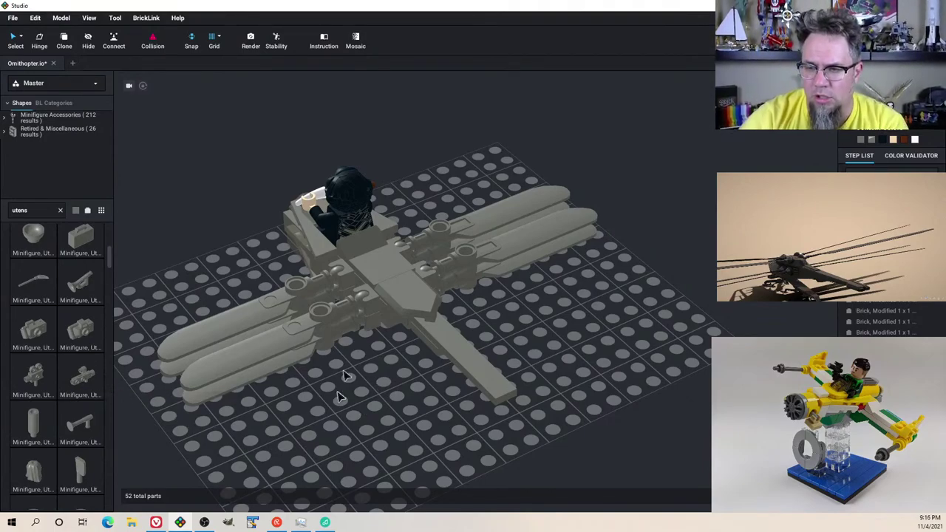
{"action": "right_click_drag", "start_coordinate": [337, 393], "coordinate": [338, 390]}
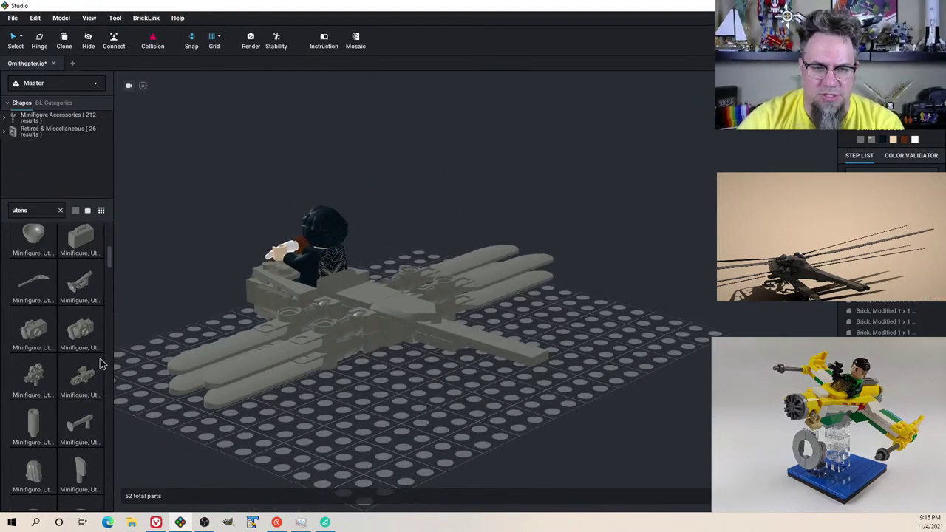
{"action": "scroll", "coordinate": [61, 374], "scroll_direction": "down", "scroll_amount": 2}
{"action": "scroll", "coordinate": [62, 373], "scroll_direction": "down", "scroll_amount": 6}
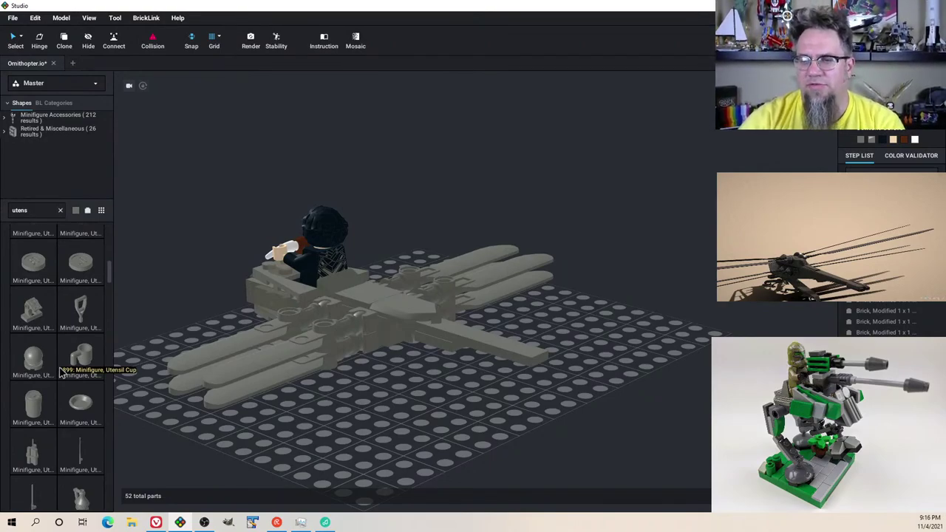
{"action": "mouse_move", "coordinate": [407, 401]}
{"action": "right_mouse_down"}
{"action": "mouse_move", "coordinate": [393, 382]}
{"action": "mouse_move", "coordinate": [407, 348]}
{"action": "mouse_move", "coordinate": [407, 420]}
{"action": "right_mouse_up"}
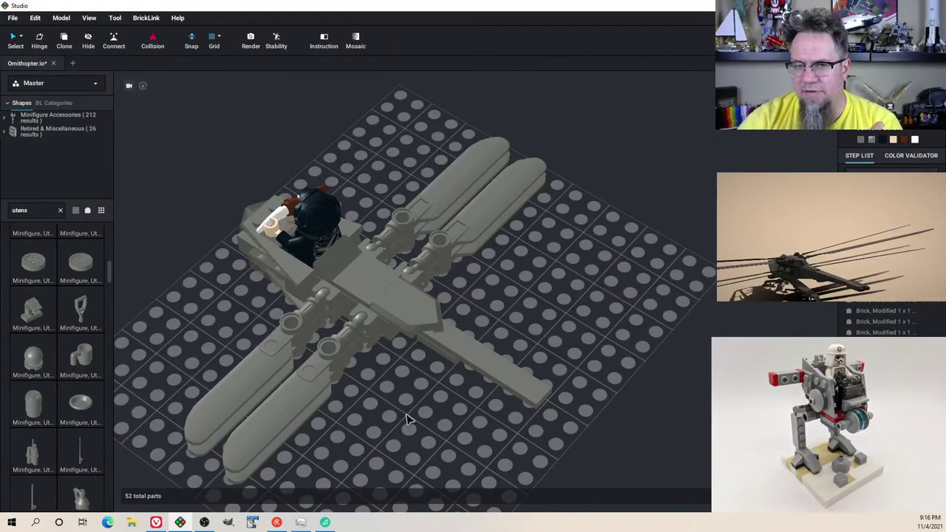
{"action": "right_click_drag", "start_coordinate": [458, 414], "coordinate": [449, 419]}
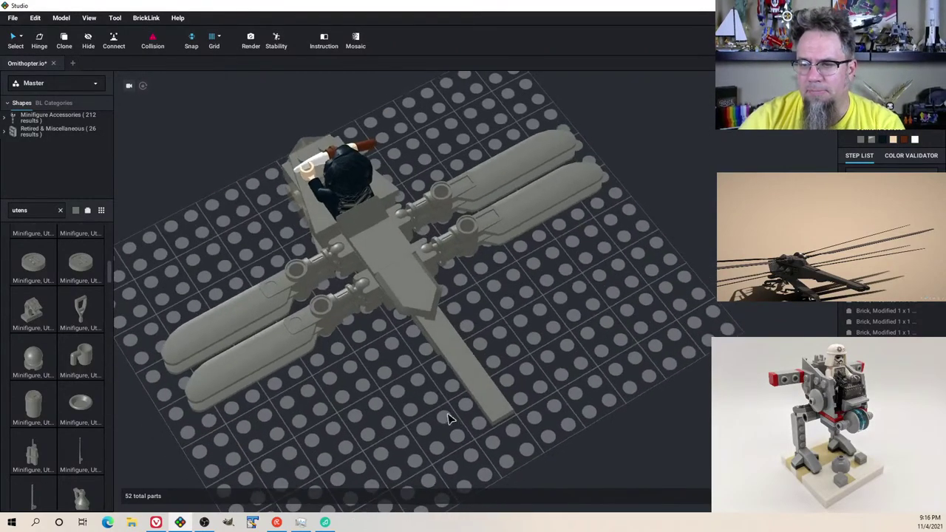